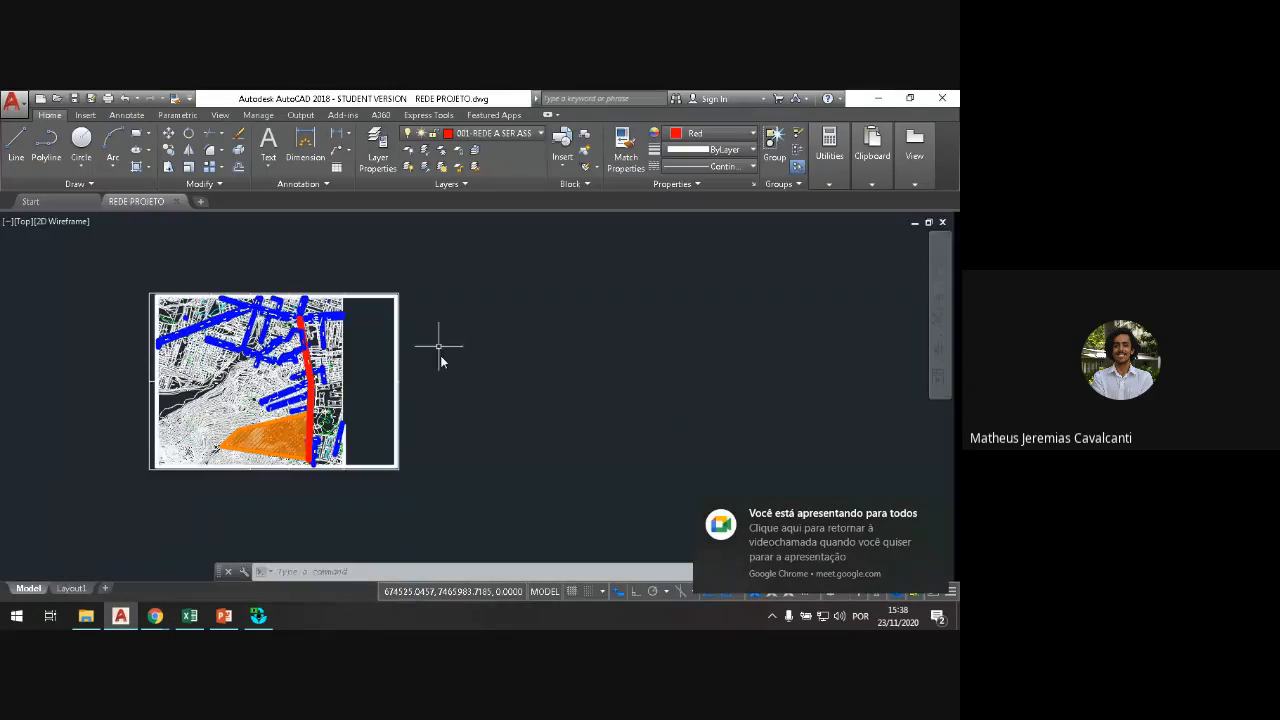
Step: Dismiss the presentation notification and minimize the ribbon to panel titles to enlarge the drawing area
click(934, 504)
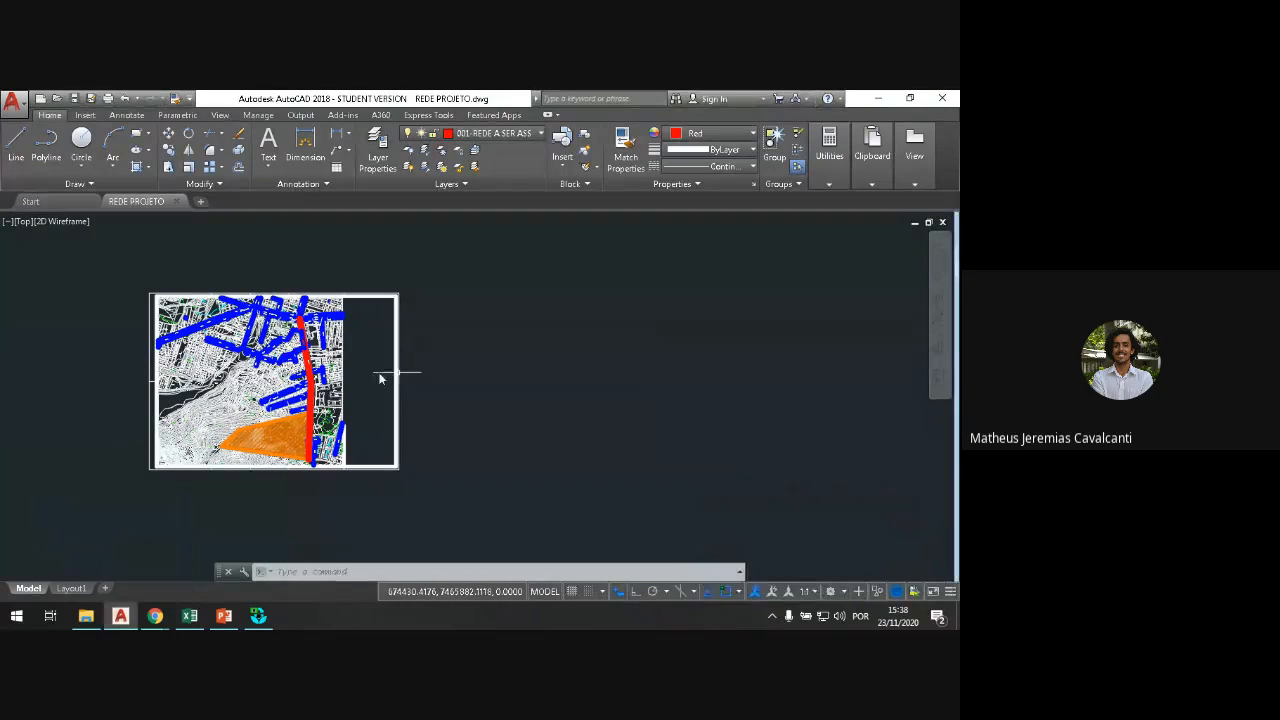
scroll(262, 338, up, 4)
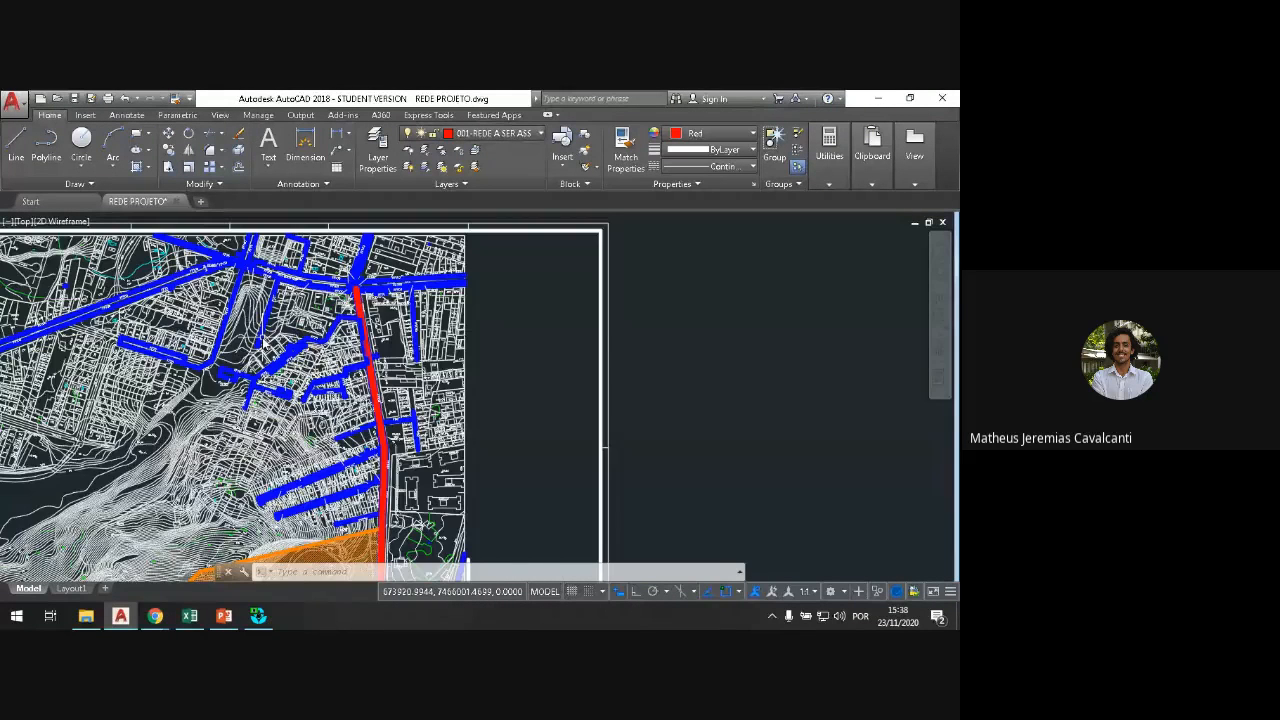
scroll(409, 405, up, 2)
scroll(400, 401, up, 1)
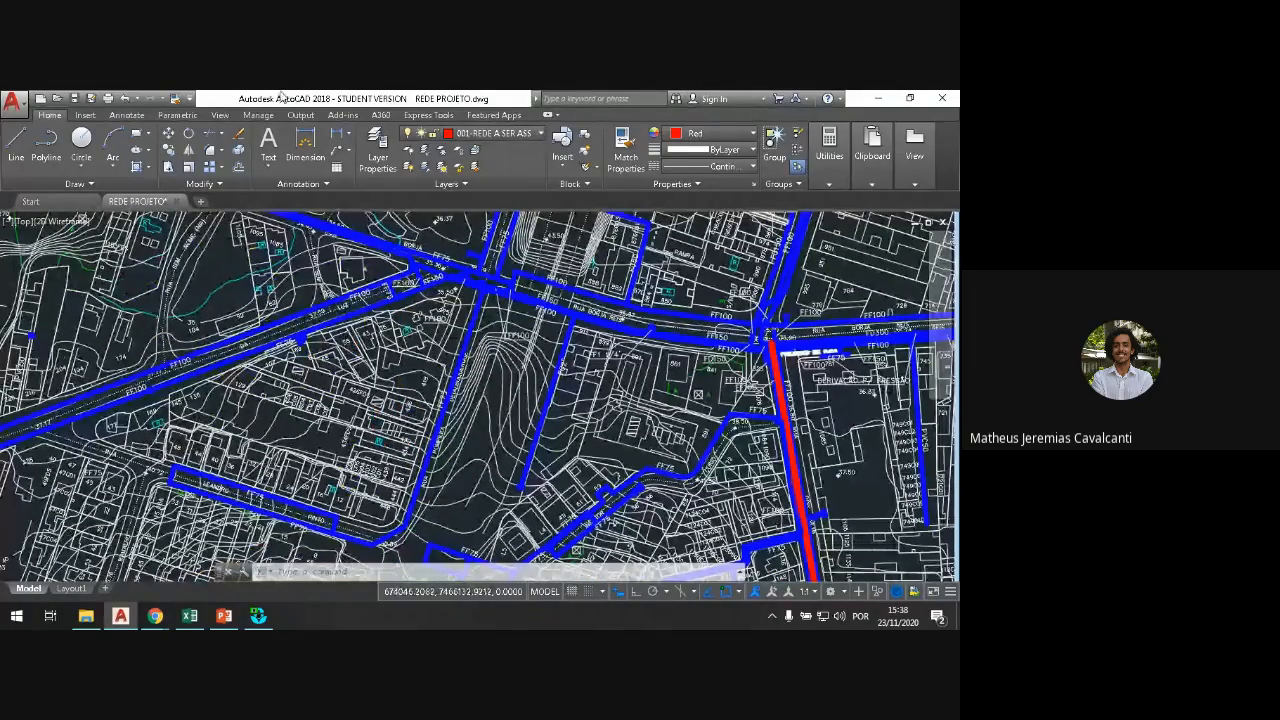
click(190, 100)
click(190, 100)
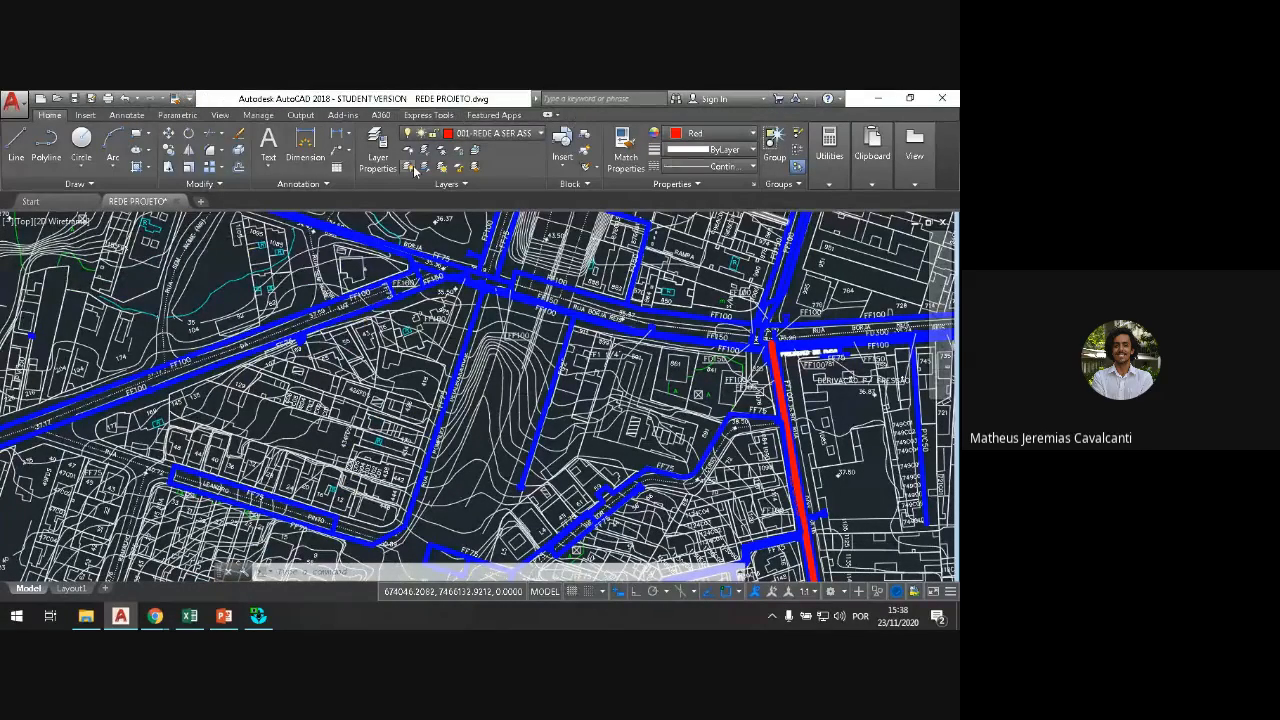
click(552, 117)
click(549, 117)
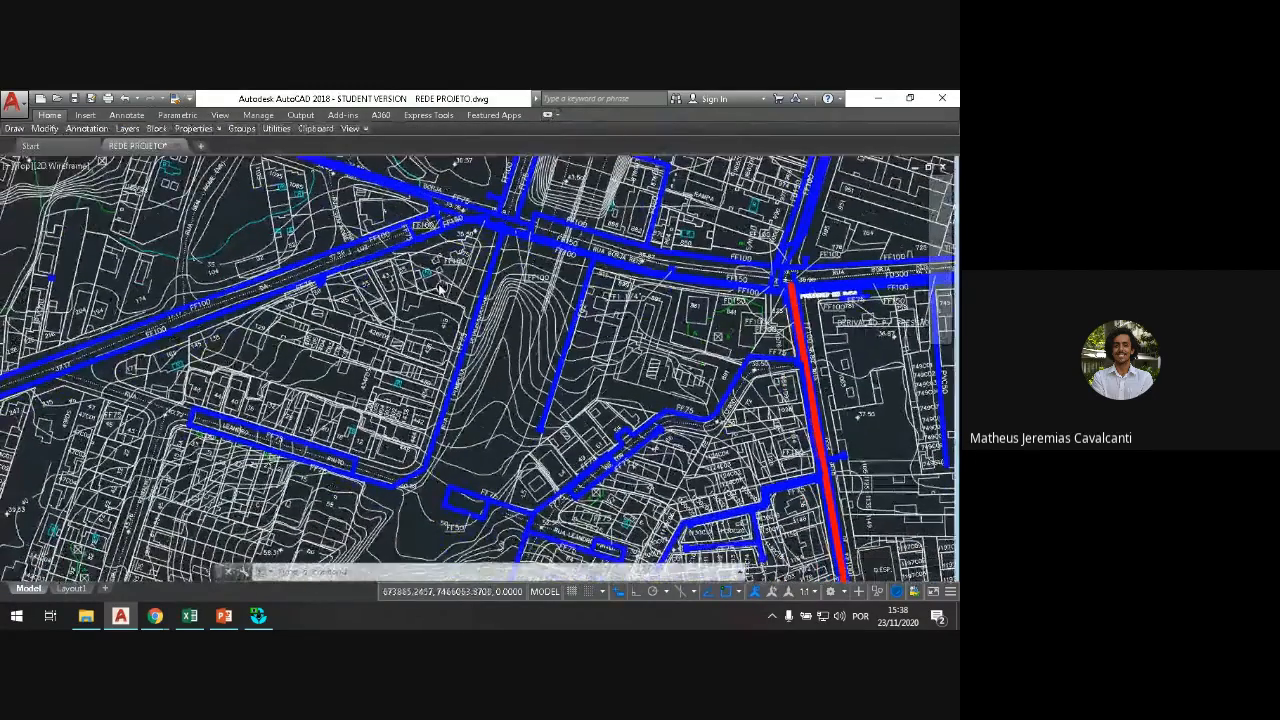
Step: Examine the existing blue pipe network around Rua Borja Reis and Rua Leandro Pinto, including its diameter labels
drag(616, 350, 487, 325)
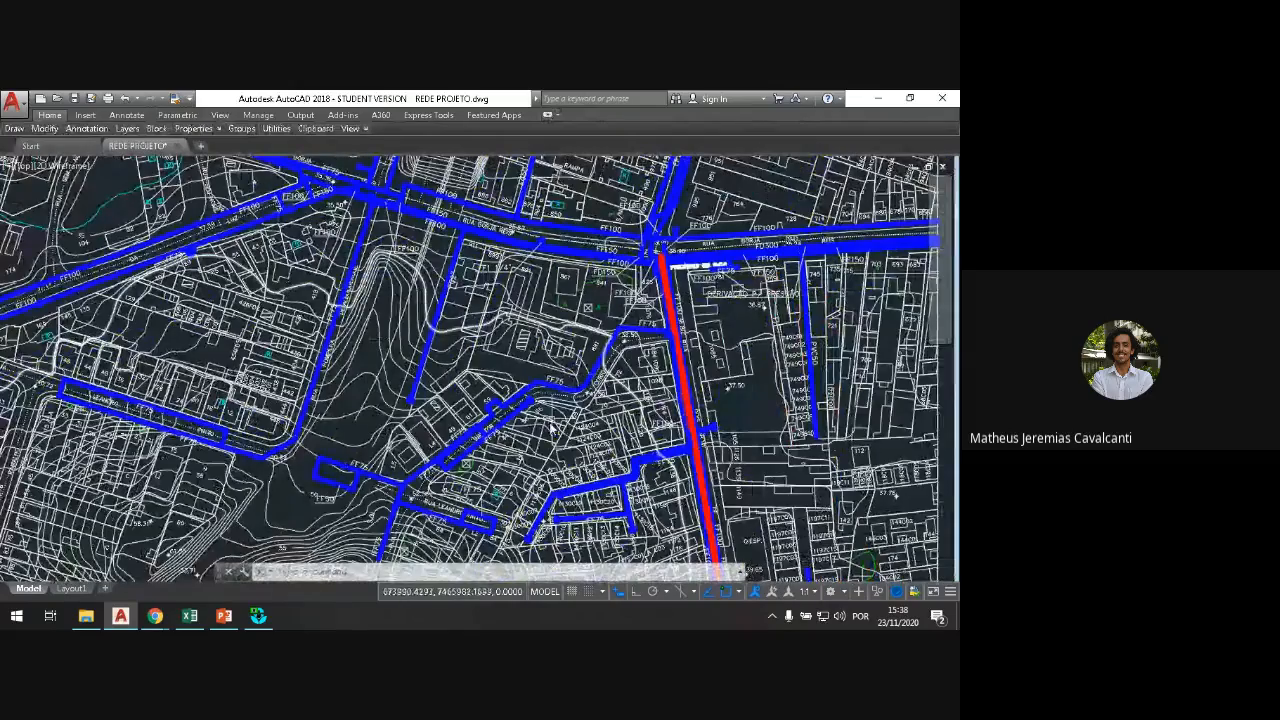
drag(543, 438, 400, 452)
mouse_move(396, 264)
mouse_down()
mouse_move(402, 282)
mouse_move(588, 372)
mouse_move(626, 358)
mouse_up()
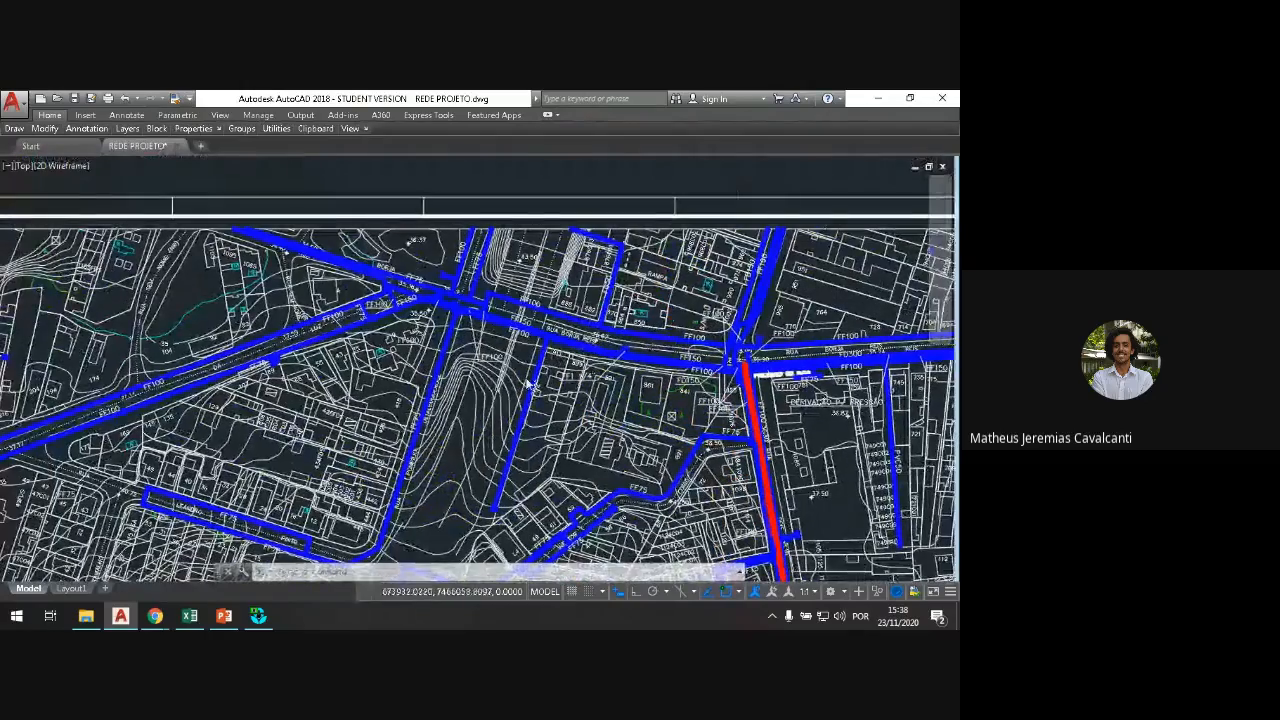
scroll(515, 375, up, 1)
scroll(515, 372, down, 3)
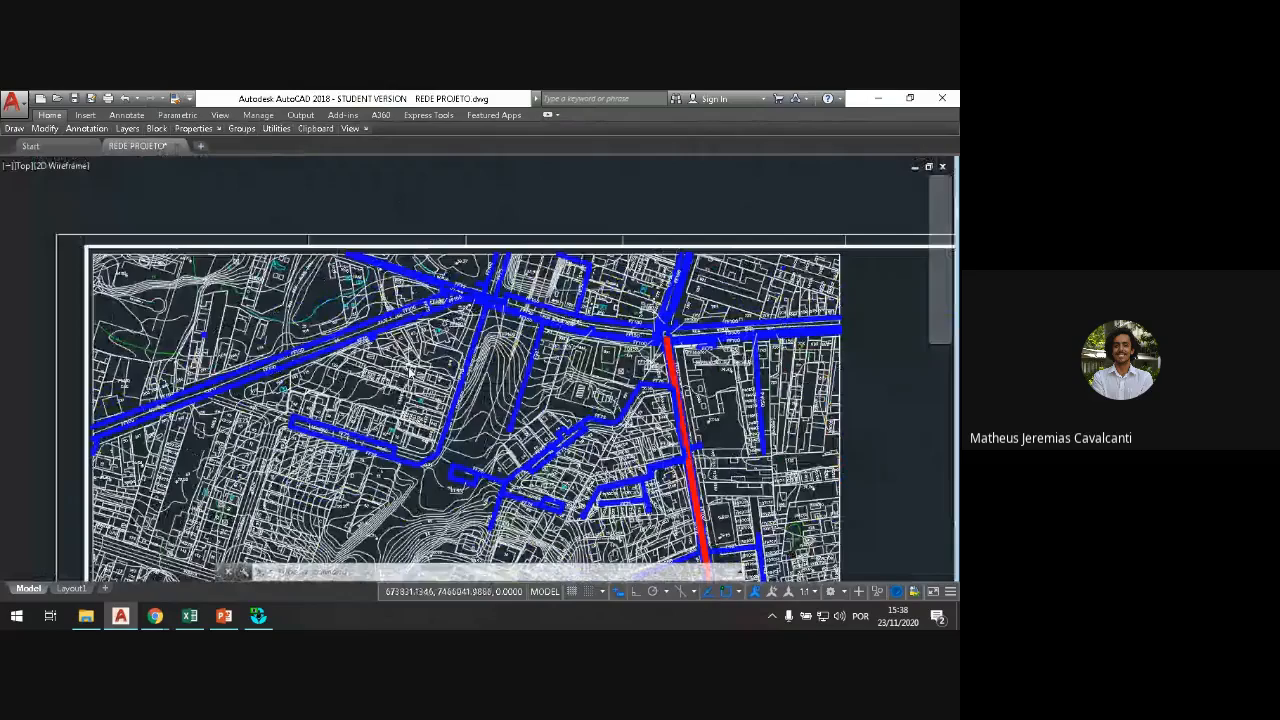
mouse_move(480, 401)
mouse_down()
mouse_move(438, 395)
mouse_move(424, 366)
mouse_up()
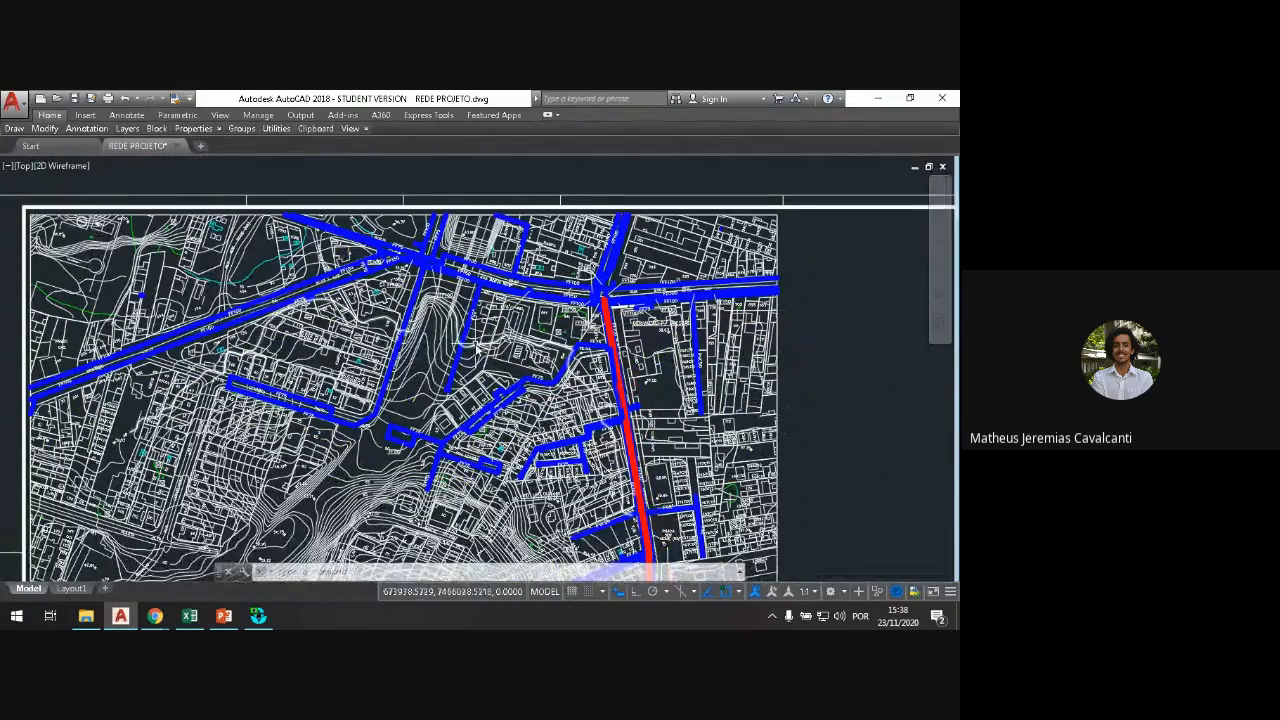
drag(462, 357, 487, 361)
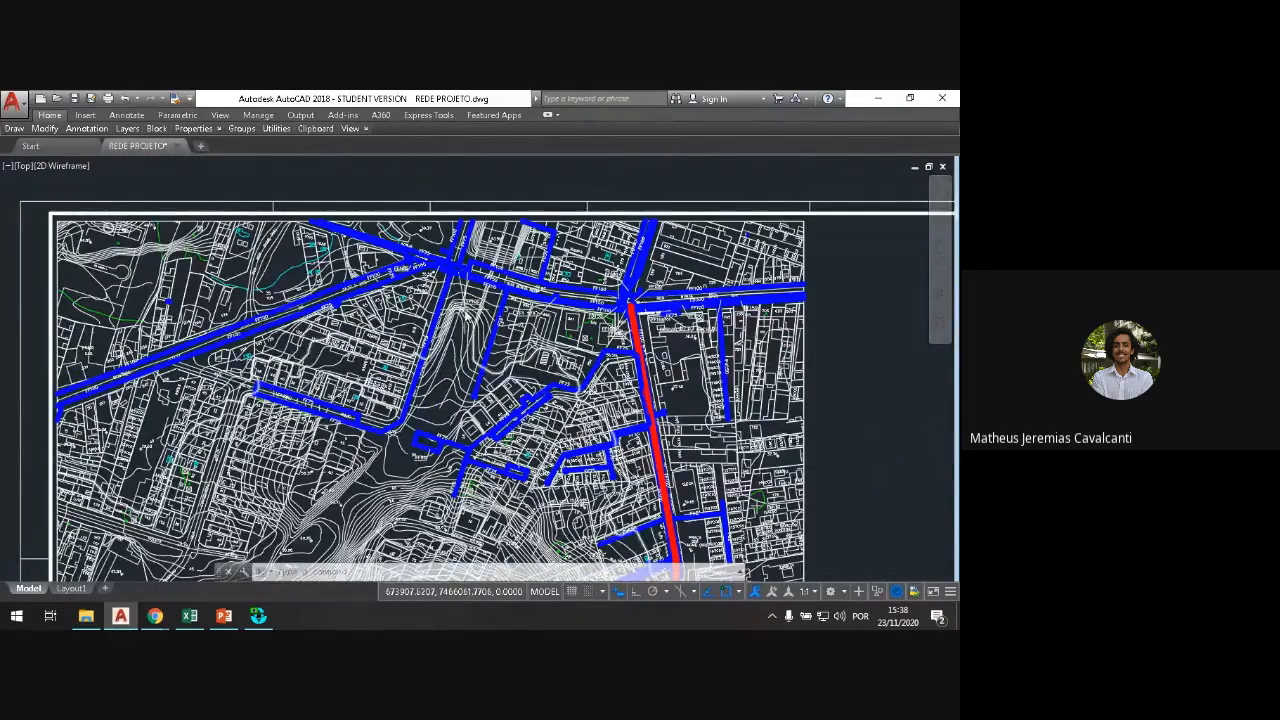
scroll(465, 314, up, 3)
drag(152, 371, 247, 373)
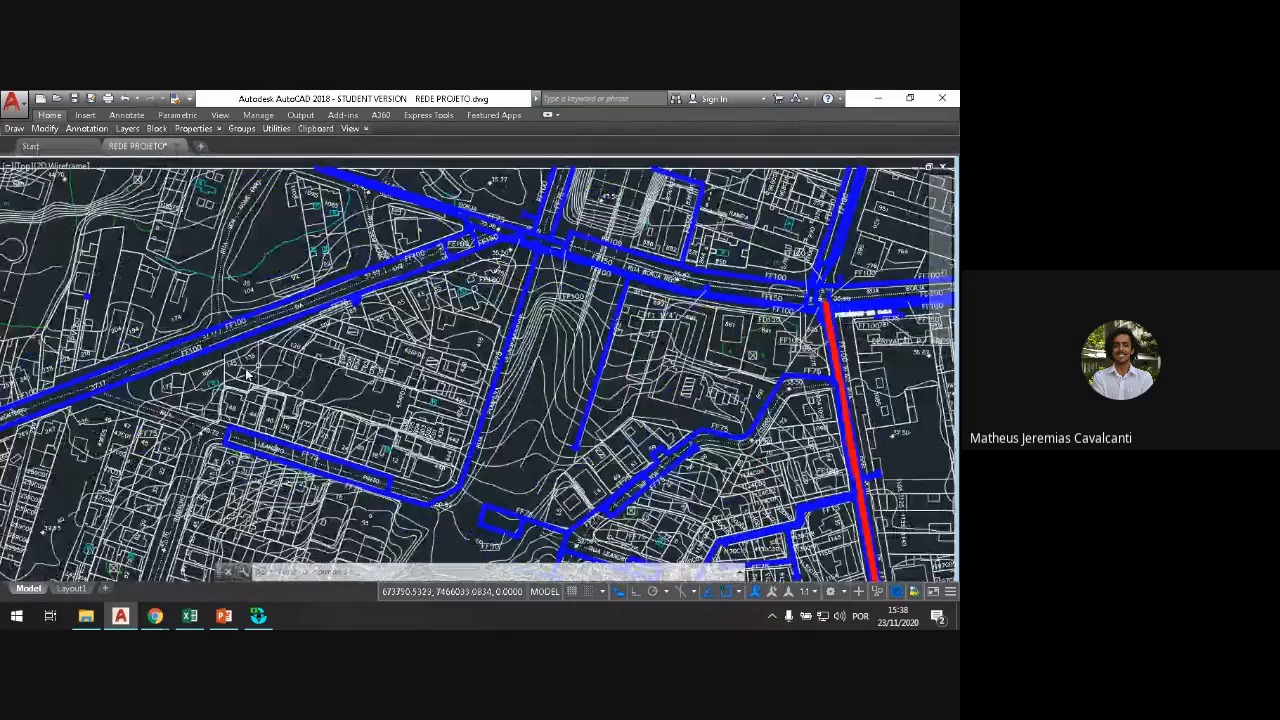
scroll(256, 405, up, 3)
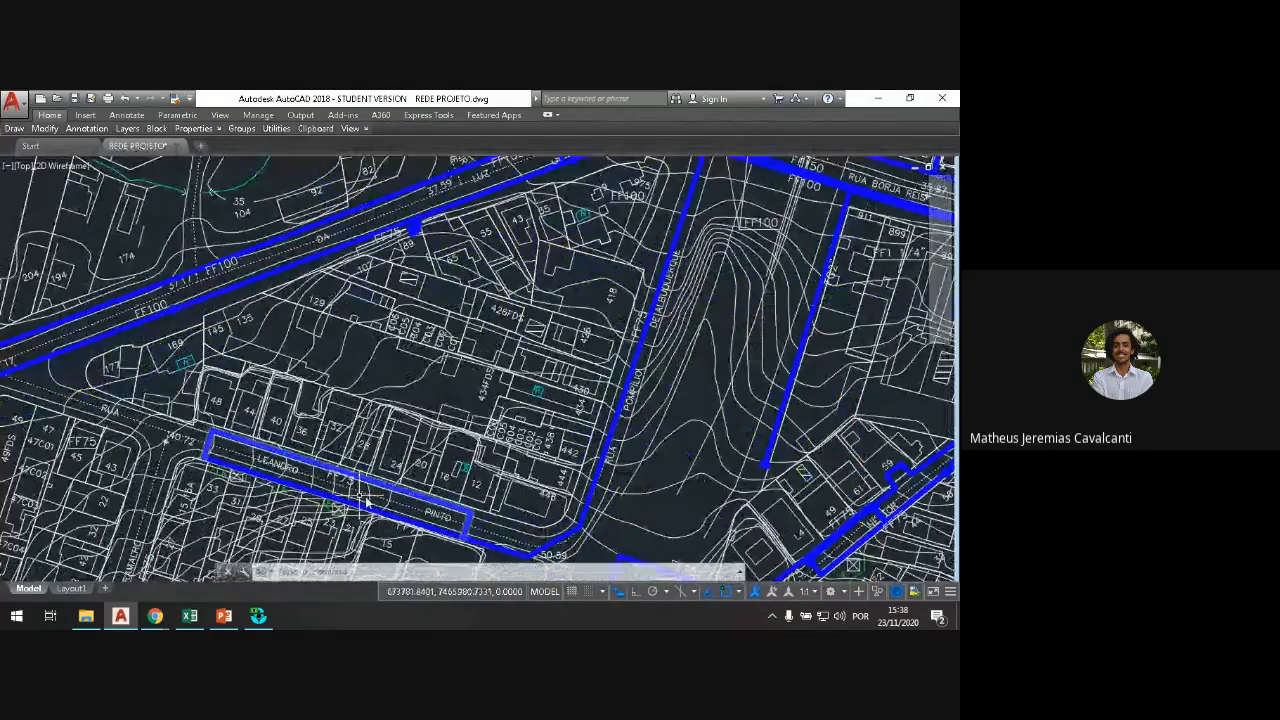
scroll(417, 478, down, 3)
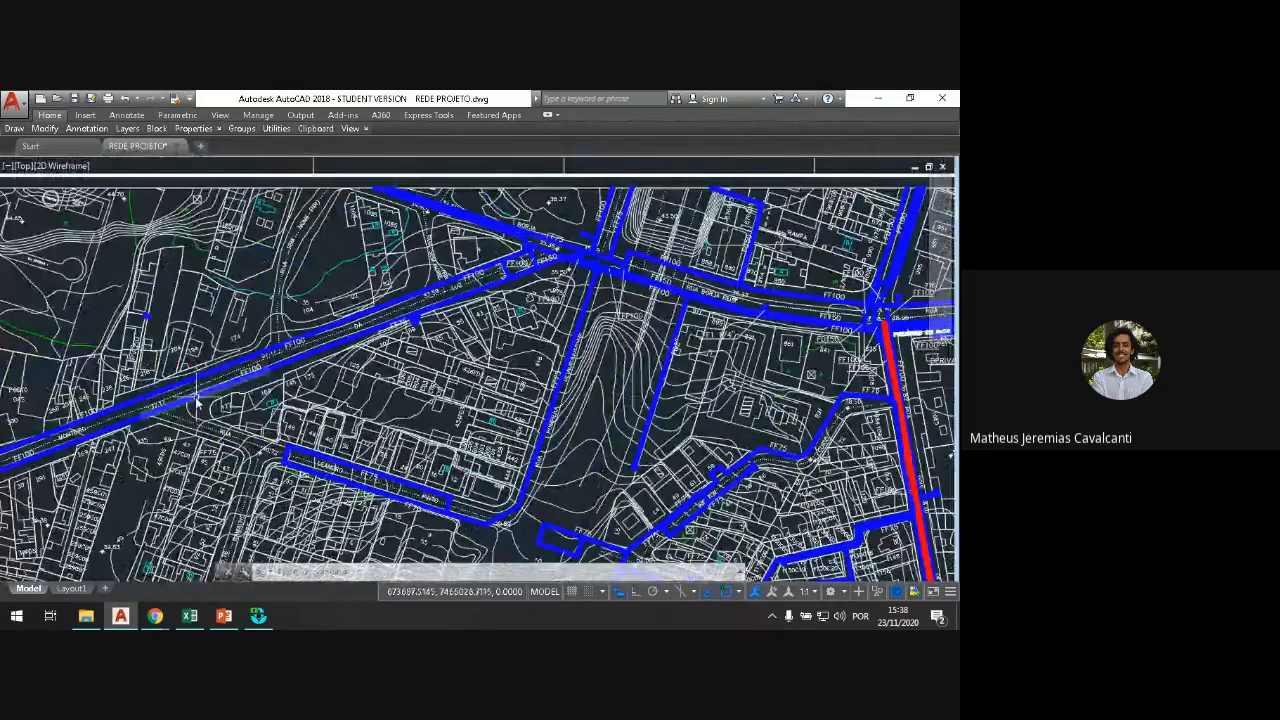
Step: Select the FF100 pipe segment beside lots 169 and 177 to inspect one stretch of the existing network
scroll(195, 403, up, 5)
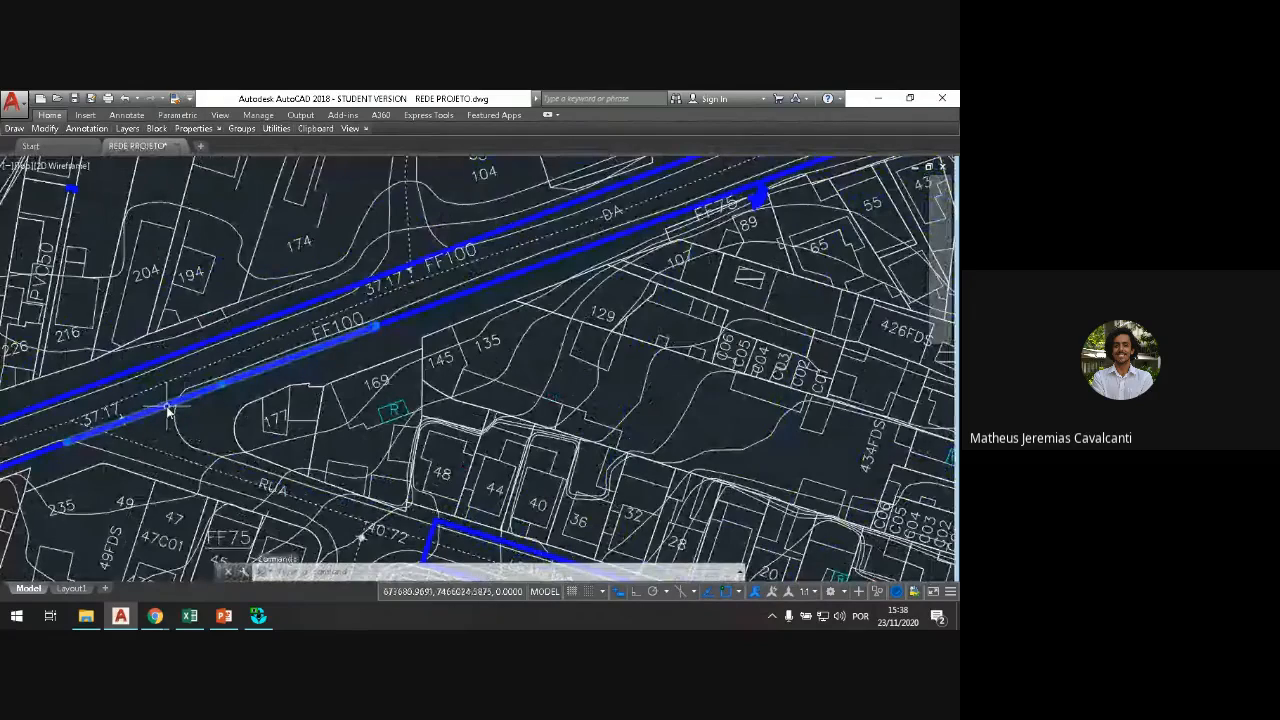
scroll(322, 377, down, 2)
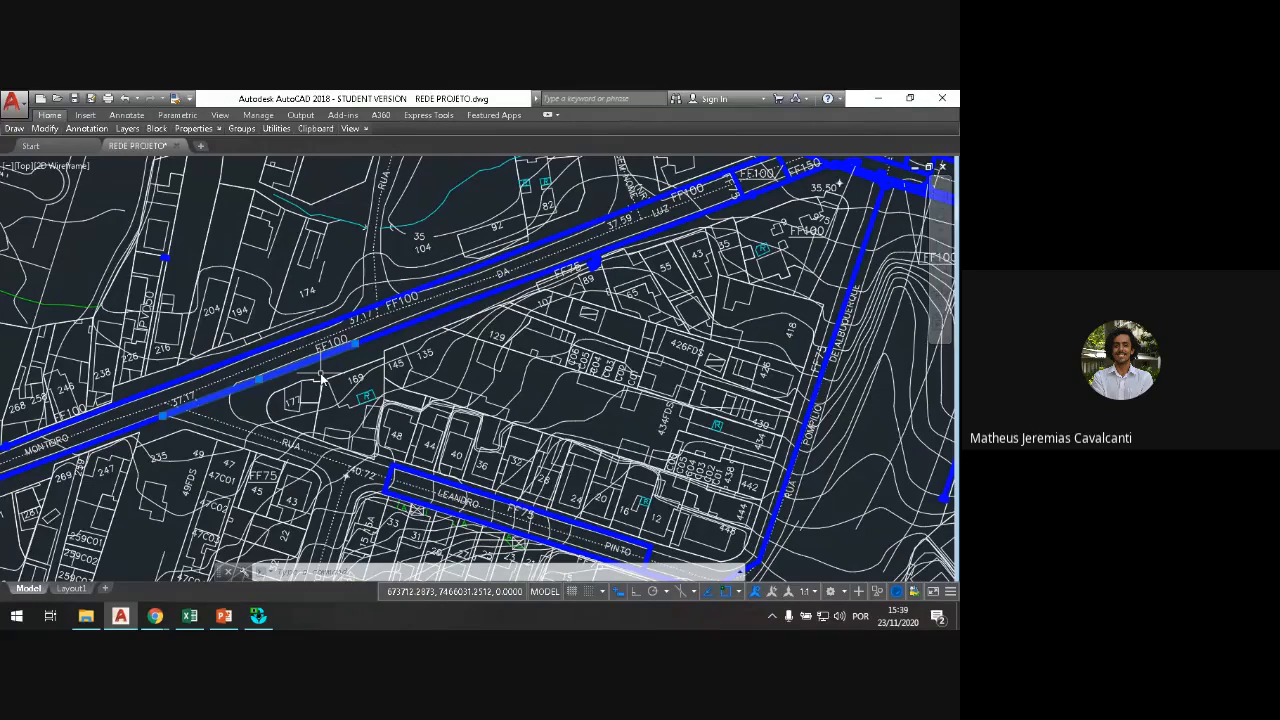
scroll(383, 395, down, 5)
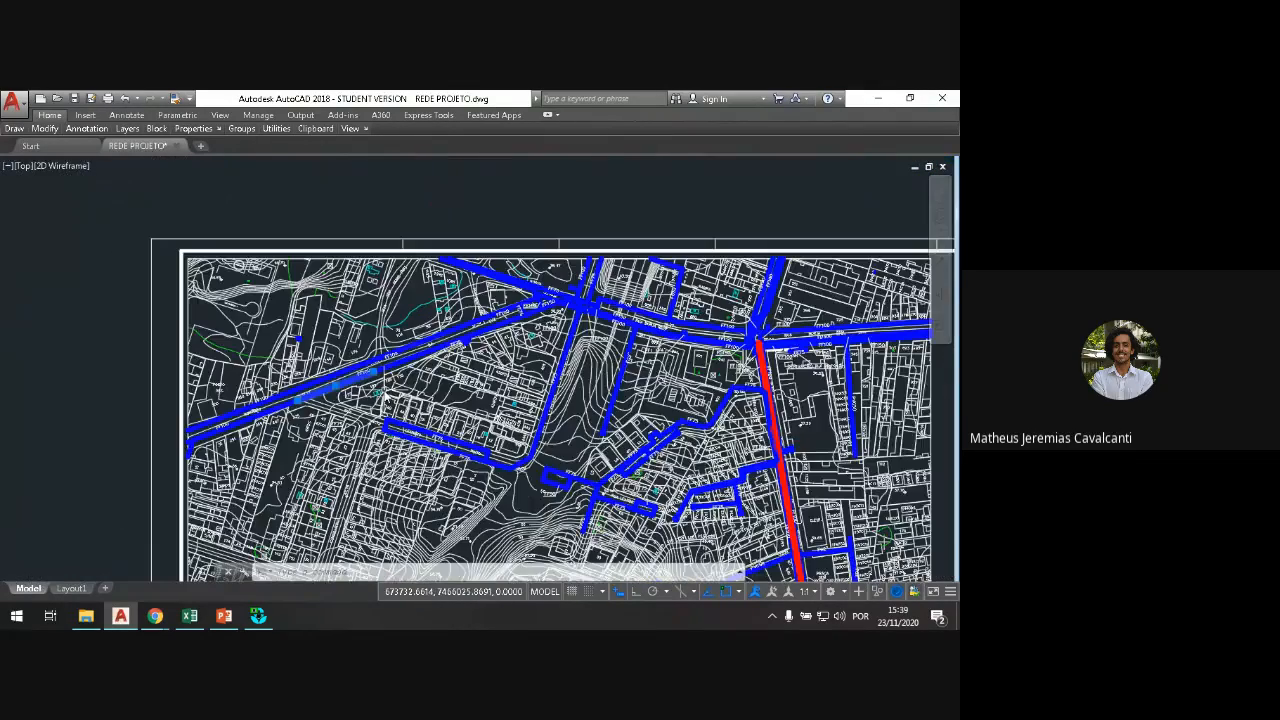
Step: Examine the orange hatched project area, its contour lines and its spot elevations in the south of the map
drag(441, 405, 371, 343)
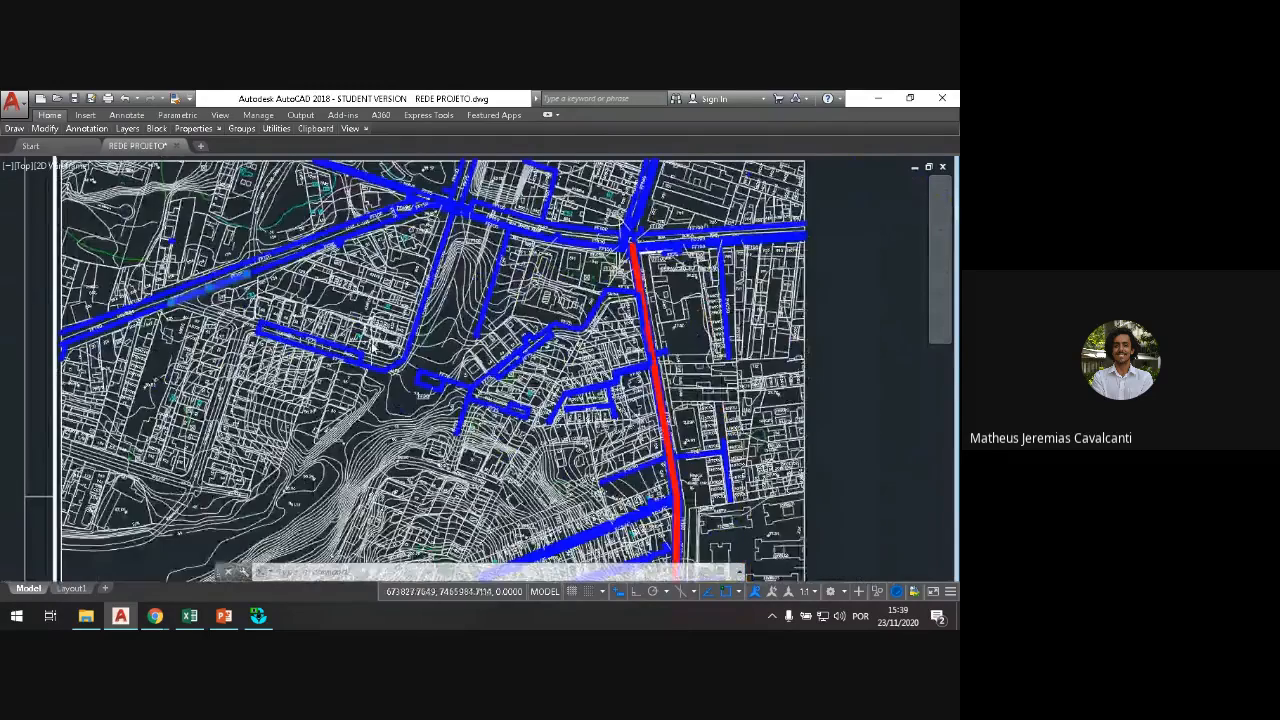
mouse_move(577, 520)
mouse_down()
mouse_move(497, 440)
mouse_move(447, 282)
mouse_up()
drag(366, 451, 460, 415)
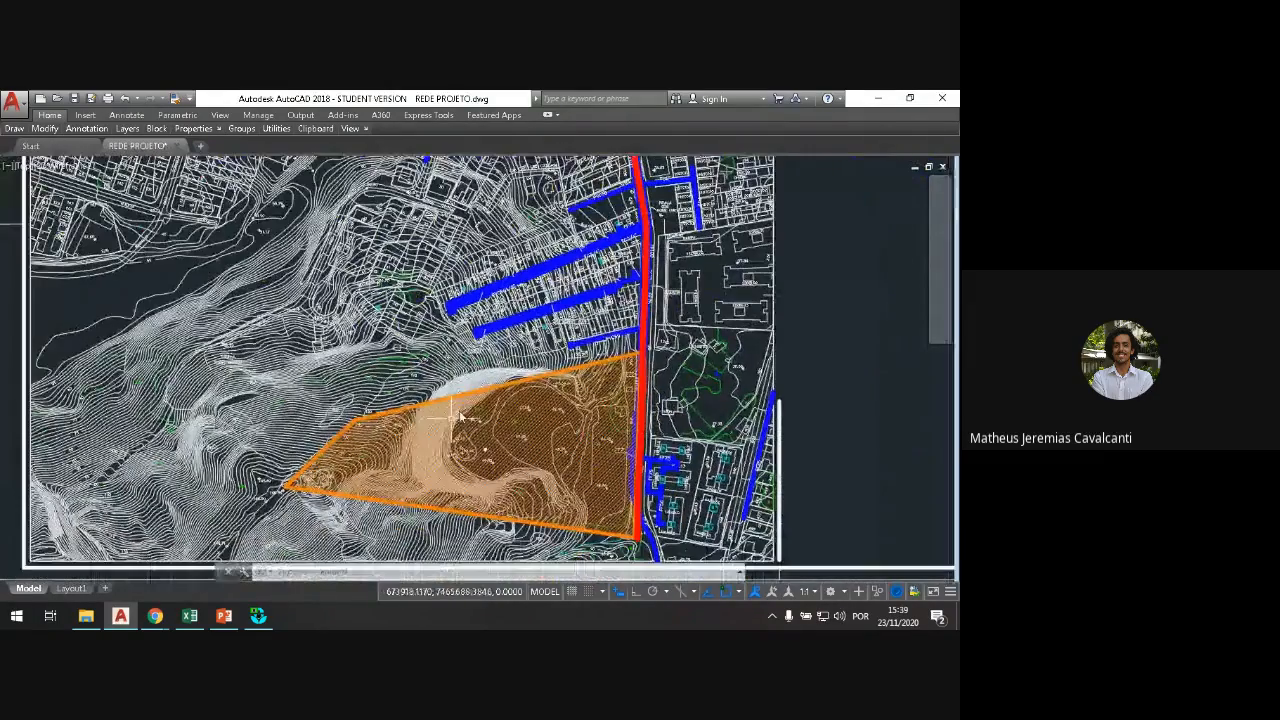
scroll(575, 417, up, 3)
drag(575, 417, 415, 364)
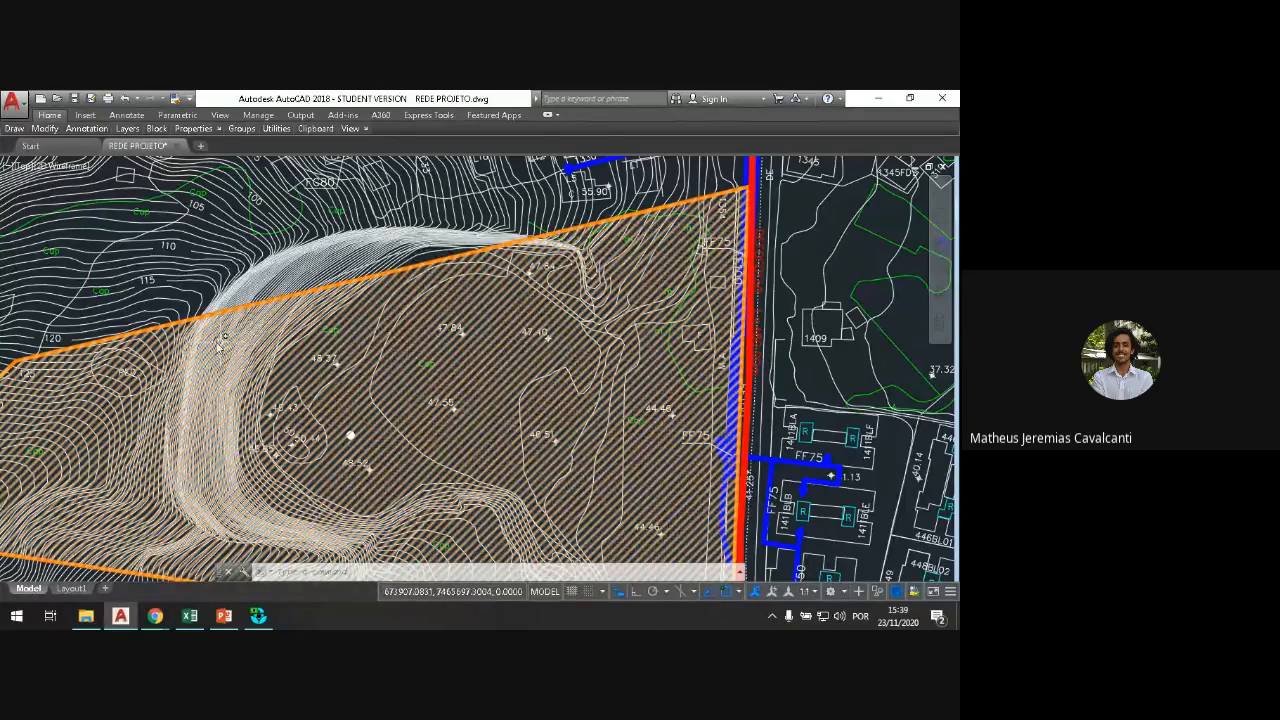
drag(200, 378, 335, 320)
scroll(335, 320, down, 4)
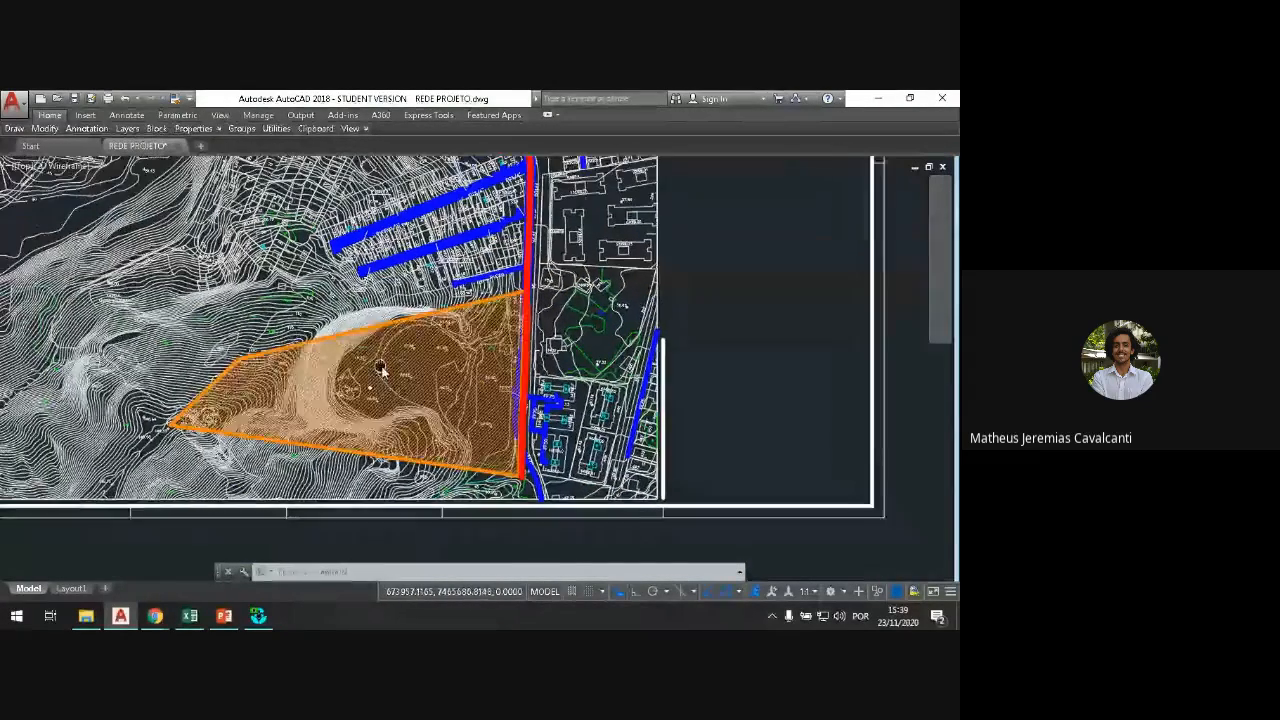
drag(344, 342, 374, 362)
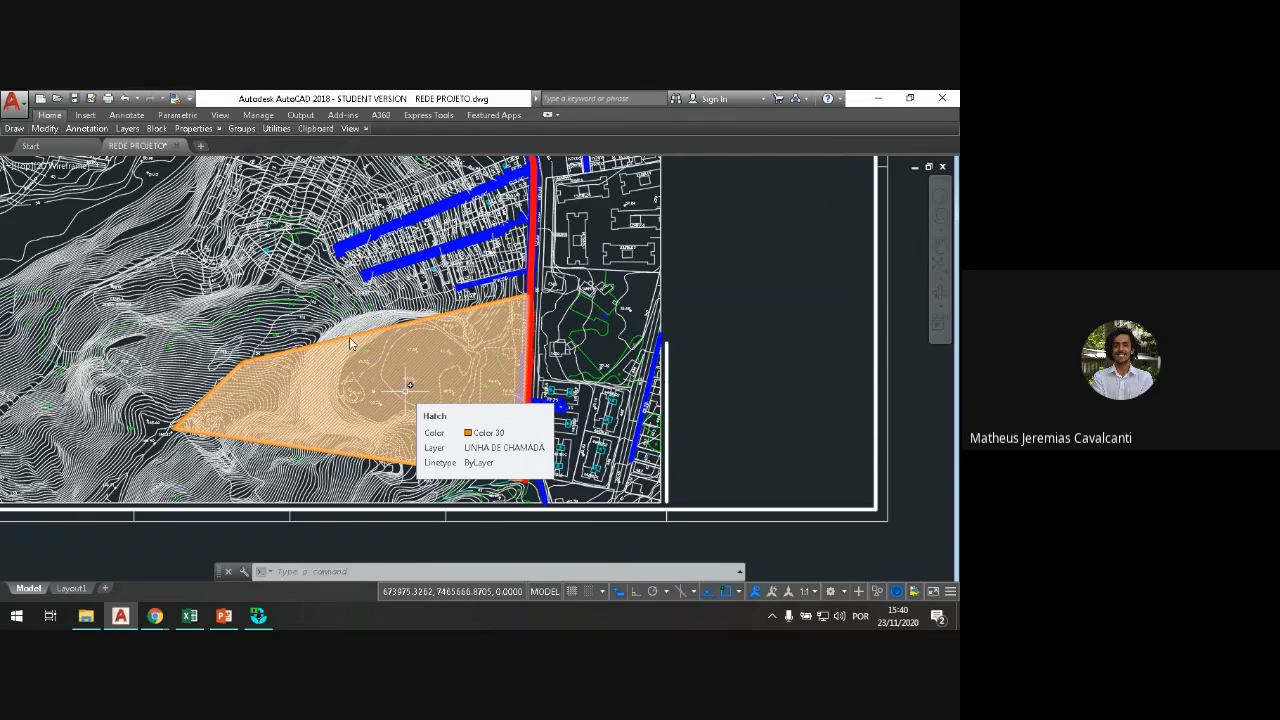
click(313, 365)
drag(313, 365, 331, 403)
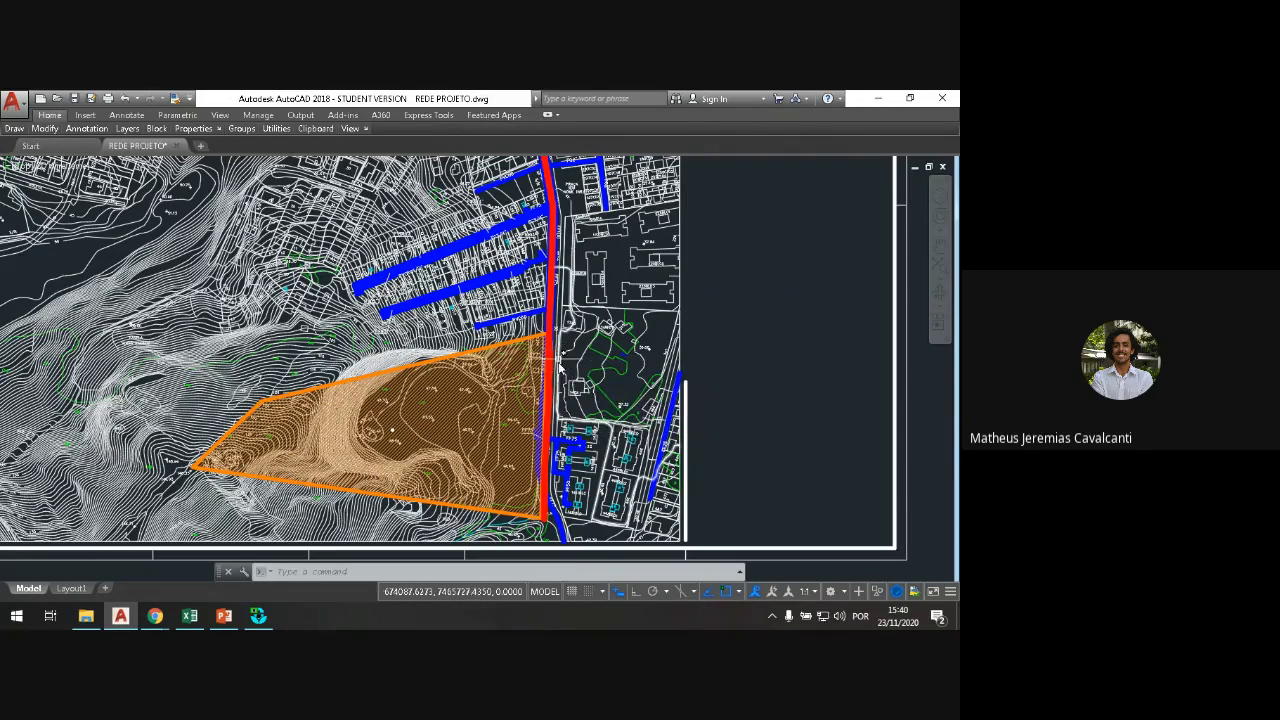
Step: Follow the red pipeline from the hatched area north to Rua Borja Reis and examine the connection at the 20 m.c.a. pressure note
scroll(563, 460, up, 2)
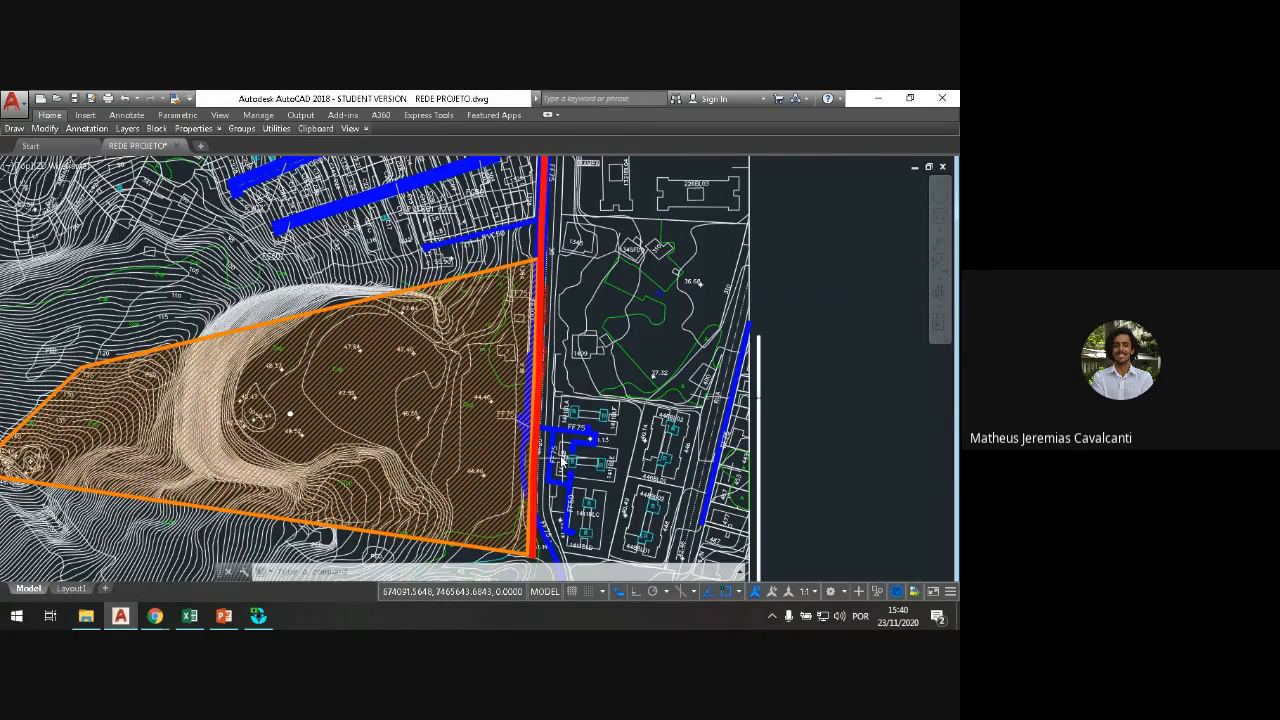
scroll(563, 460, down, 3)
scroll(535, 343, up, 3)
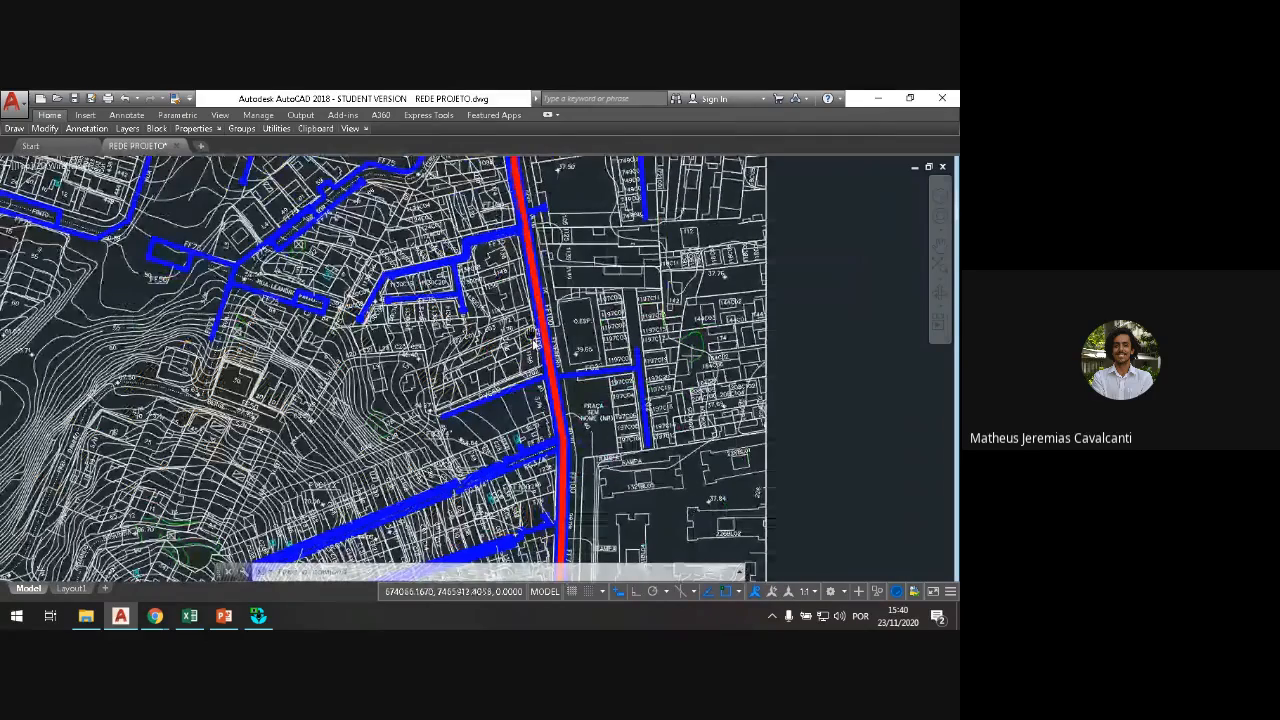
scroll(534, 341, down, 3)
scroll(552, 235, up, 3)
scroll(552, 235, up, 3)
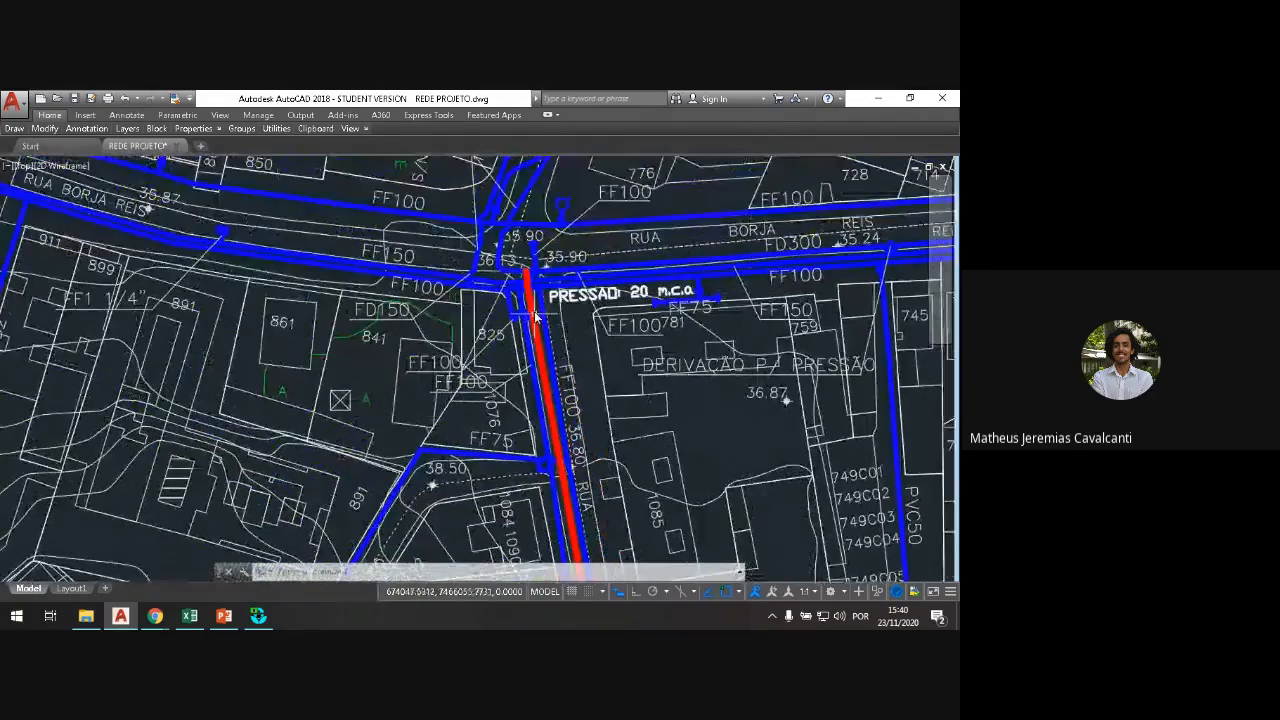
scroll(527, 280, up, 5)
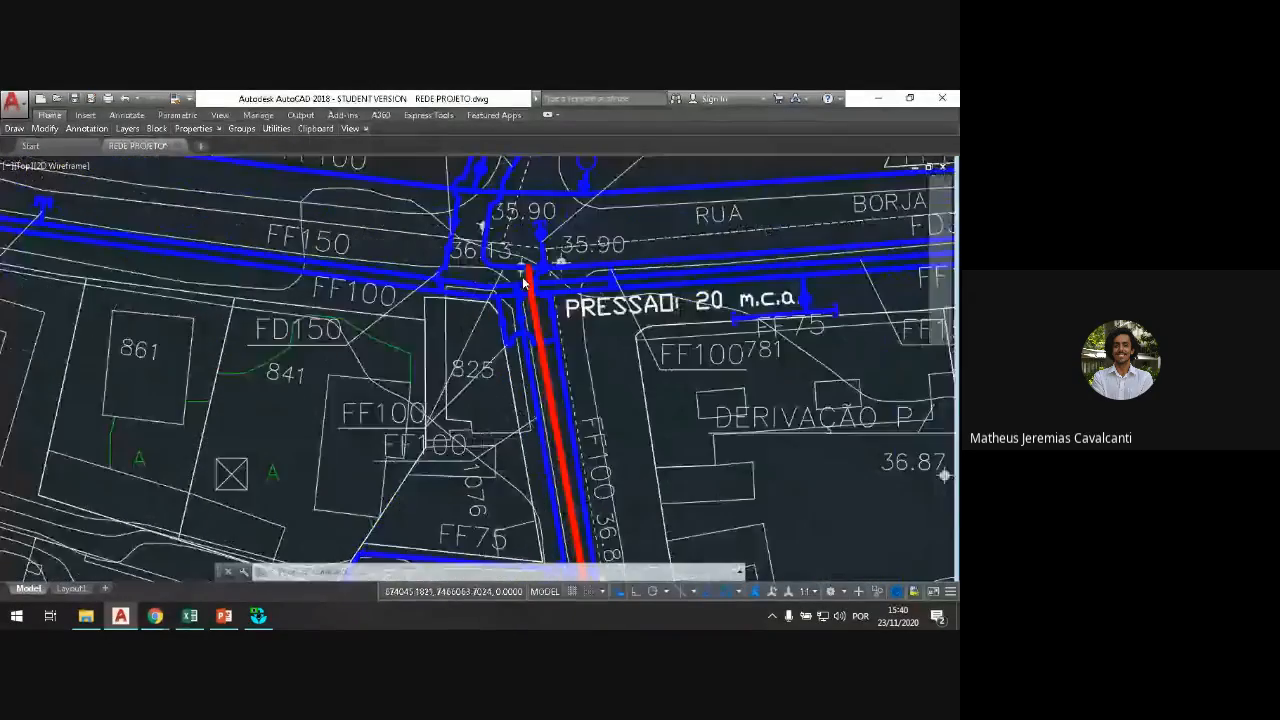
scroll(296, 354, down, 2)
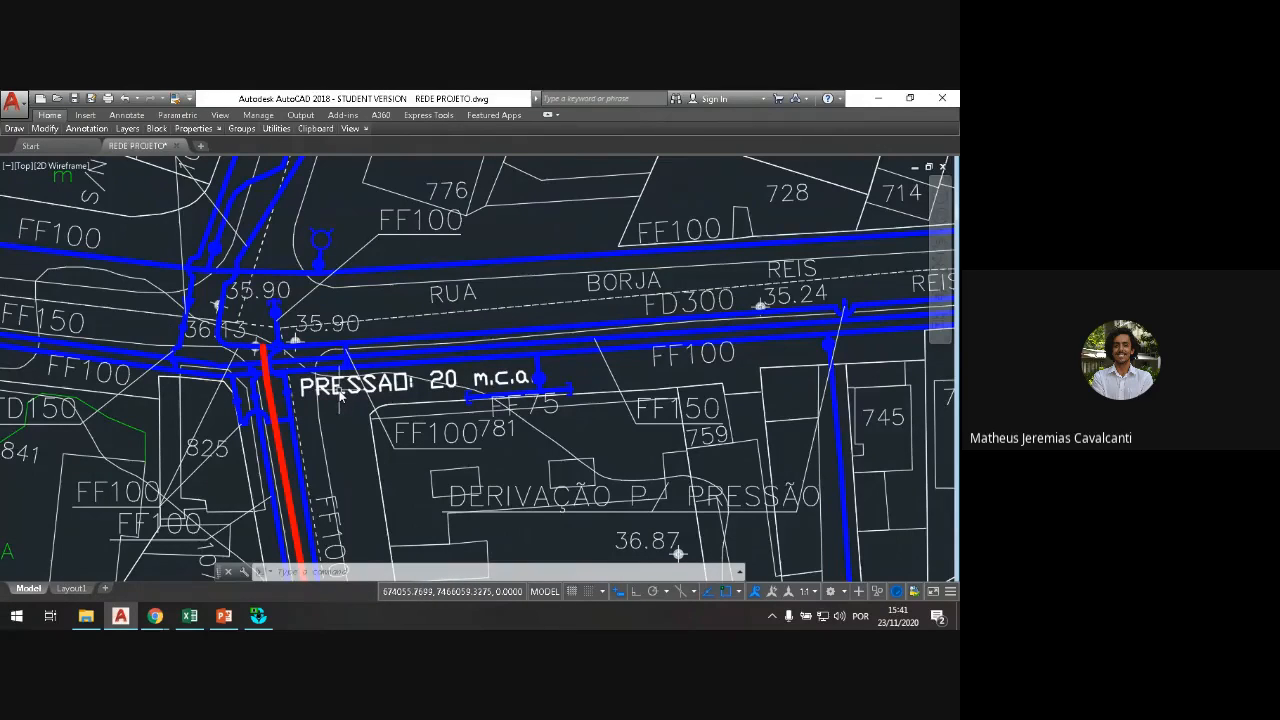
scroll(341, 395, down, 2)
drag(341, 395, 385, 369)
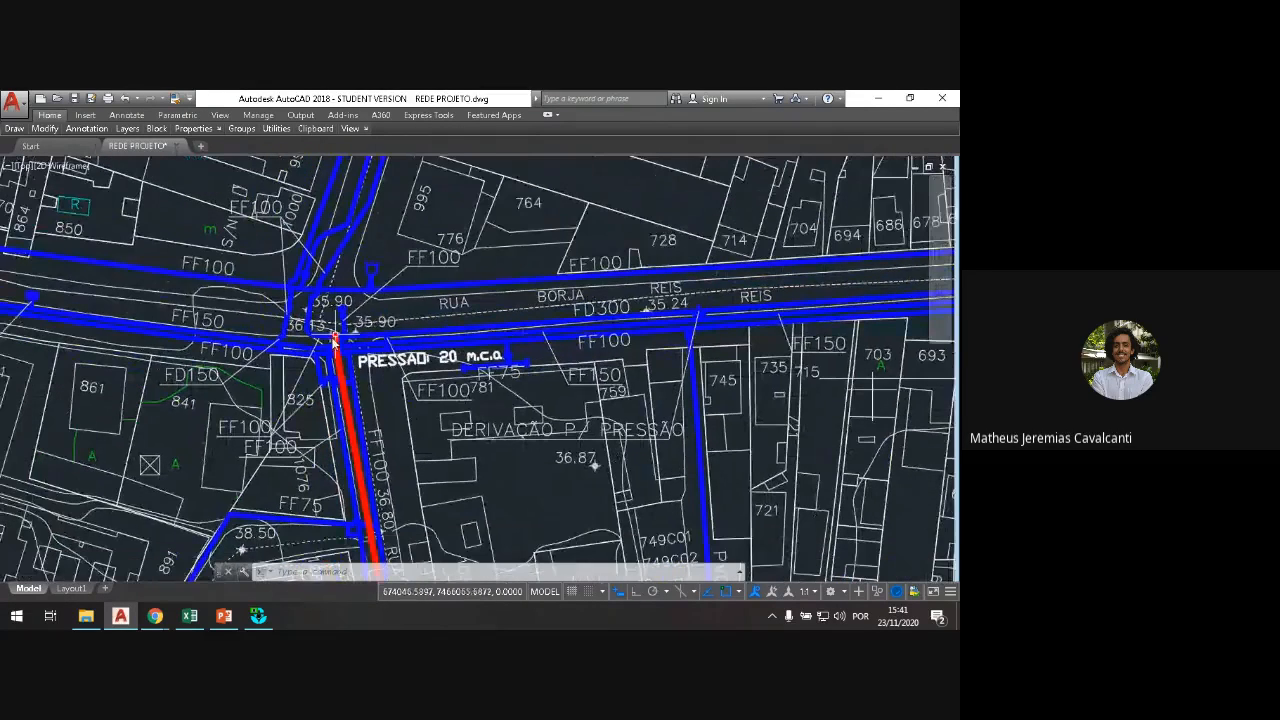
drag(415, 463, 419, 409)
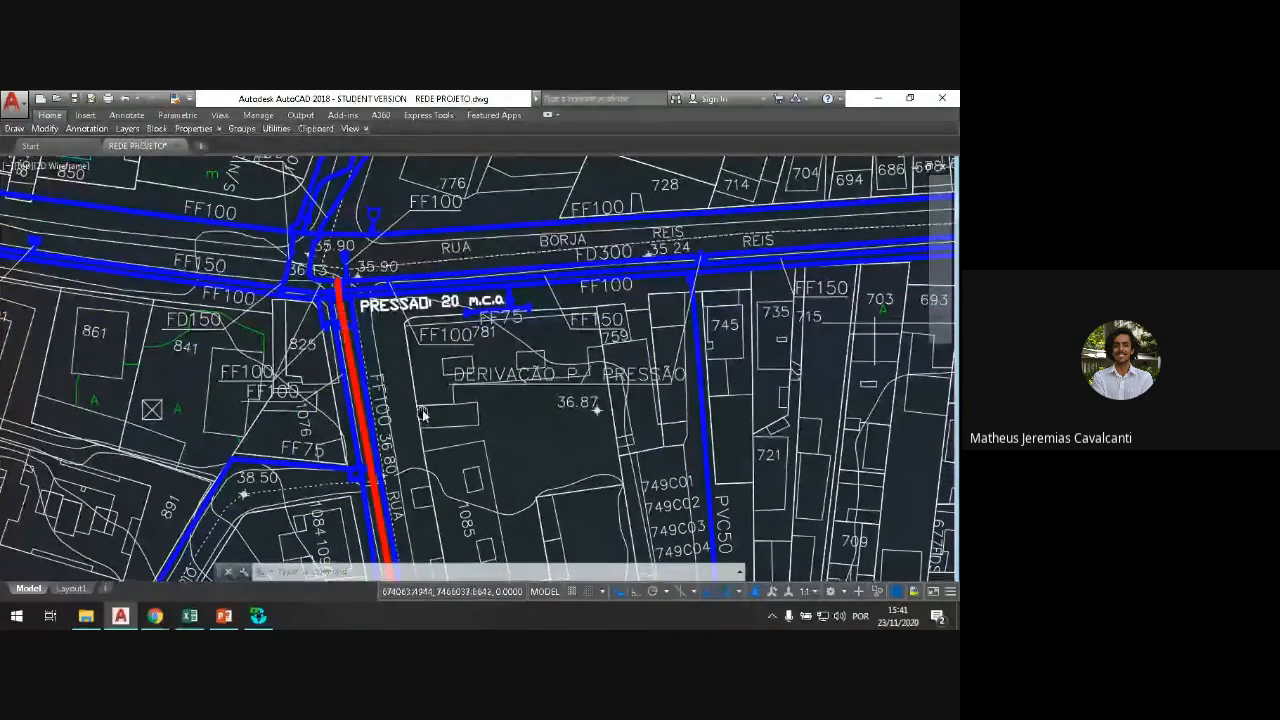
Step: Select consecutive segments of the red pipeline south of the pressure note to inspect how it is divided between junctions
drag(355, 345, 339, 261)
scroll(352, 307, down, 2)
scroll(352, 307, up, 4)
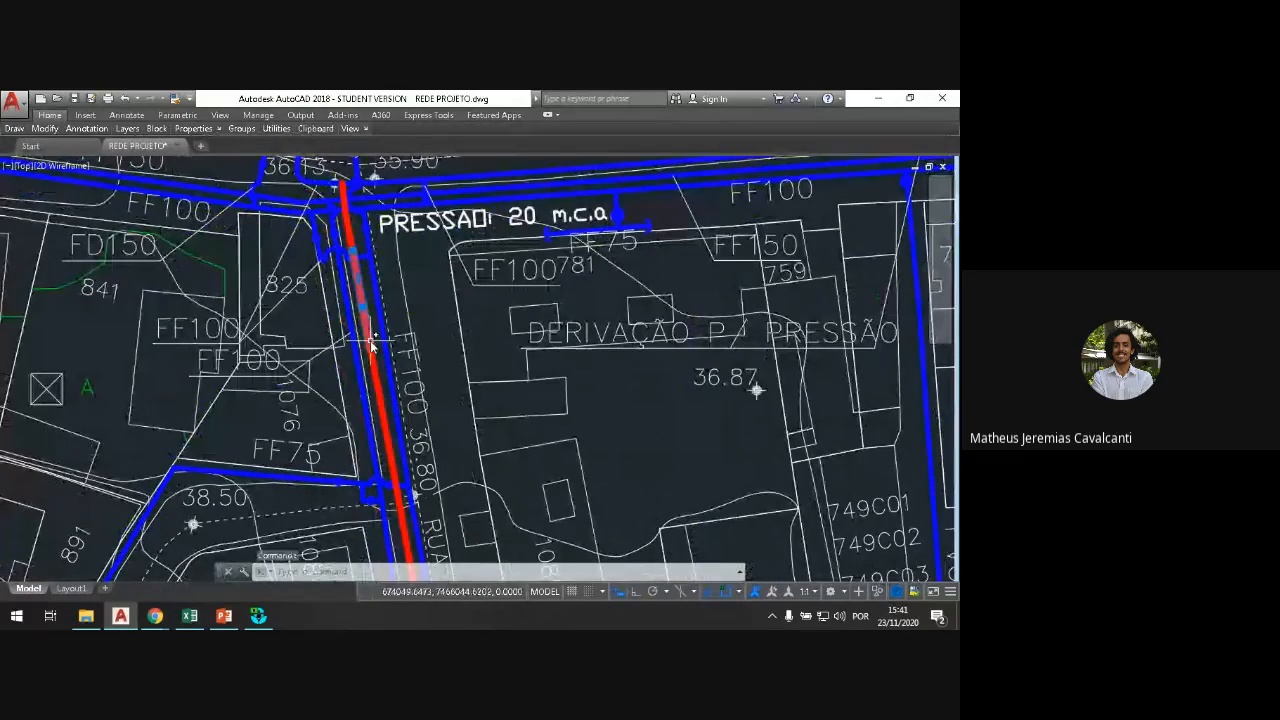
key(Escape)
click(378, 380)
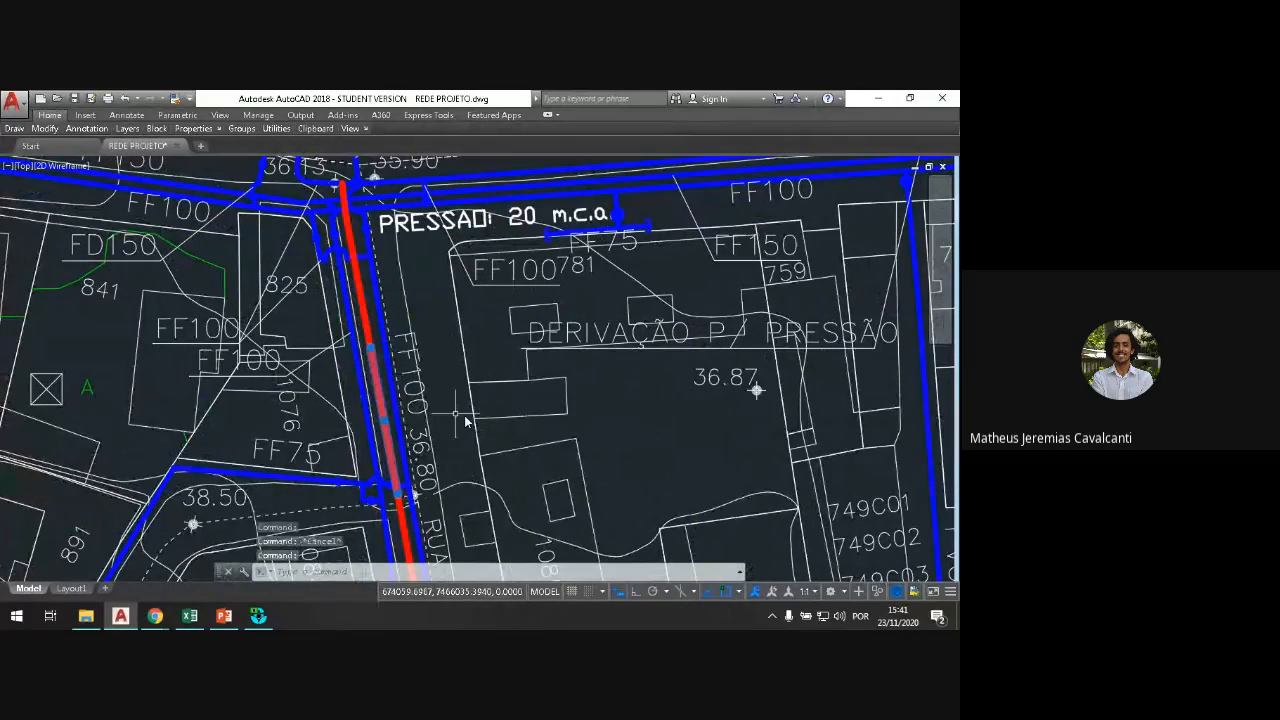
scroll(465, 421, down, 4)
drag(499, 424, 475, 356)
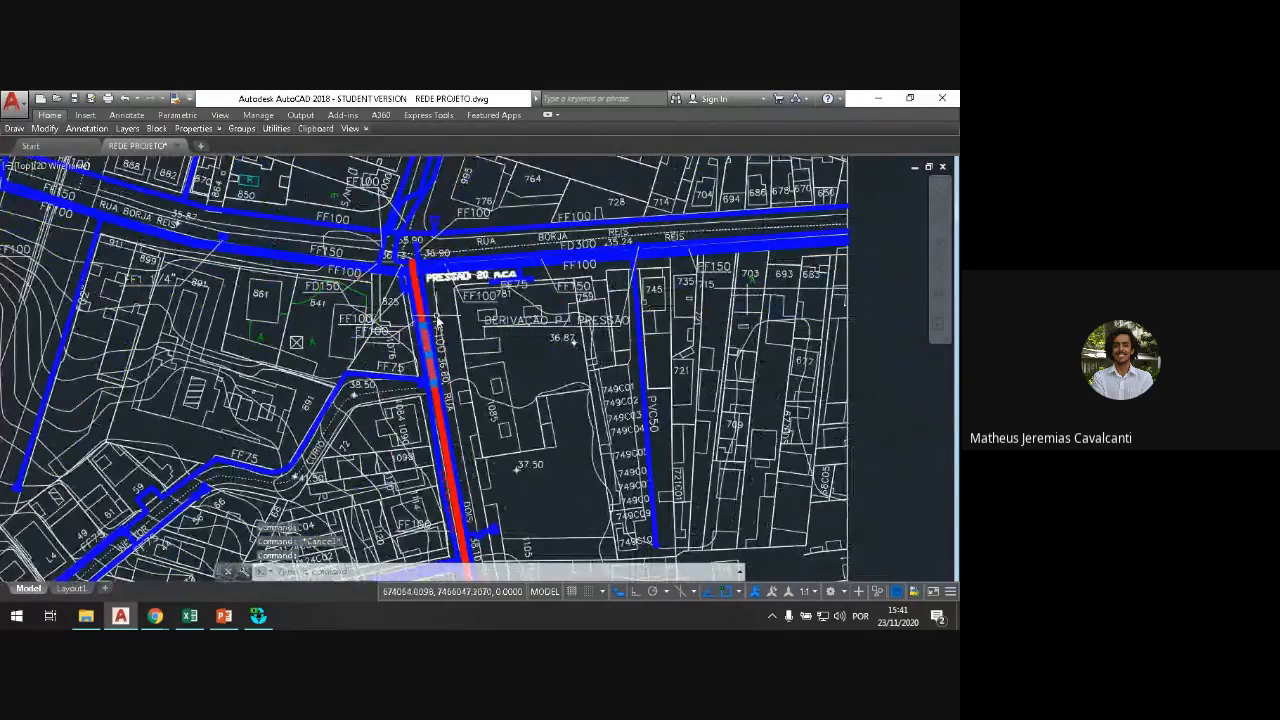
scroll(437, 395, up, 4)
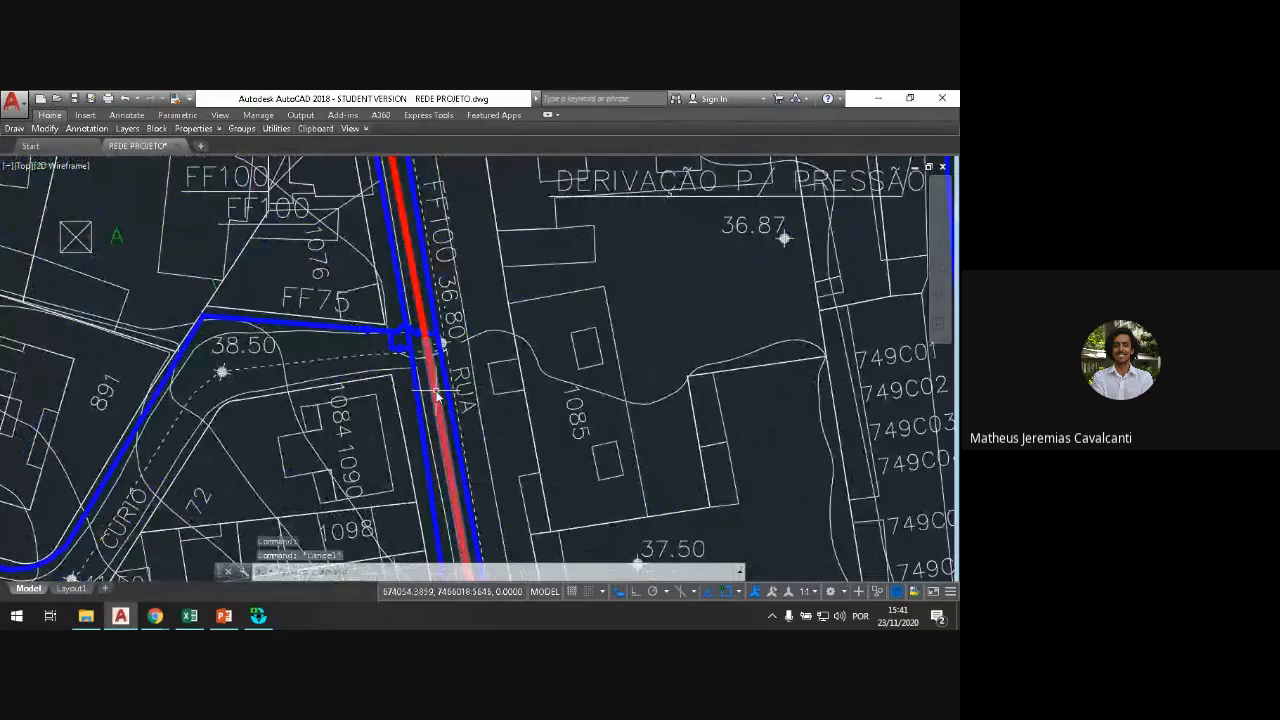
key(Escape)
scroll(477, 408, down, 4)
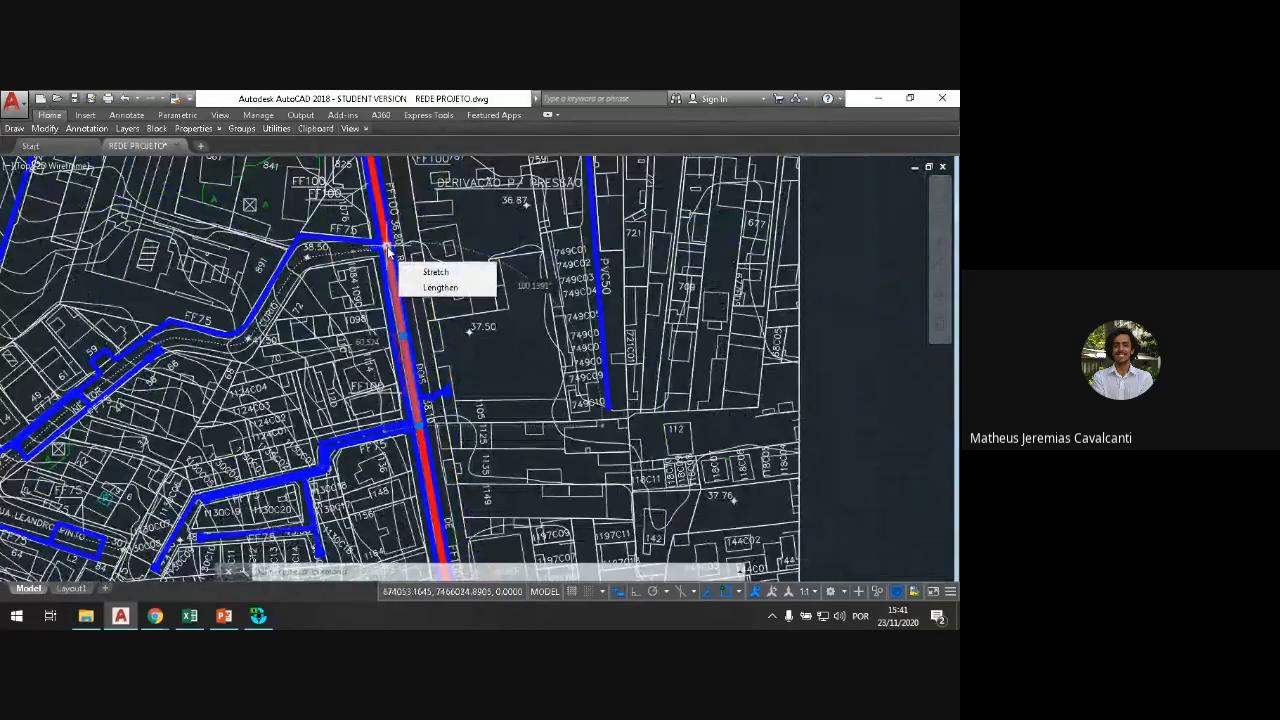
drag(389, 252, 446, 280)
scroll(446, 280, up, 3)
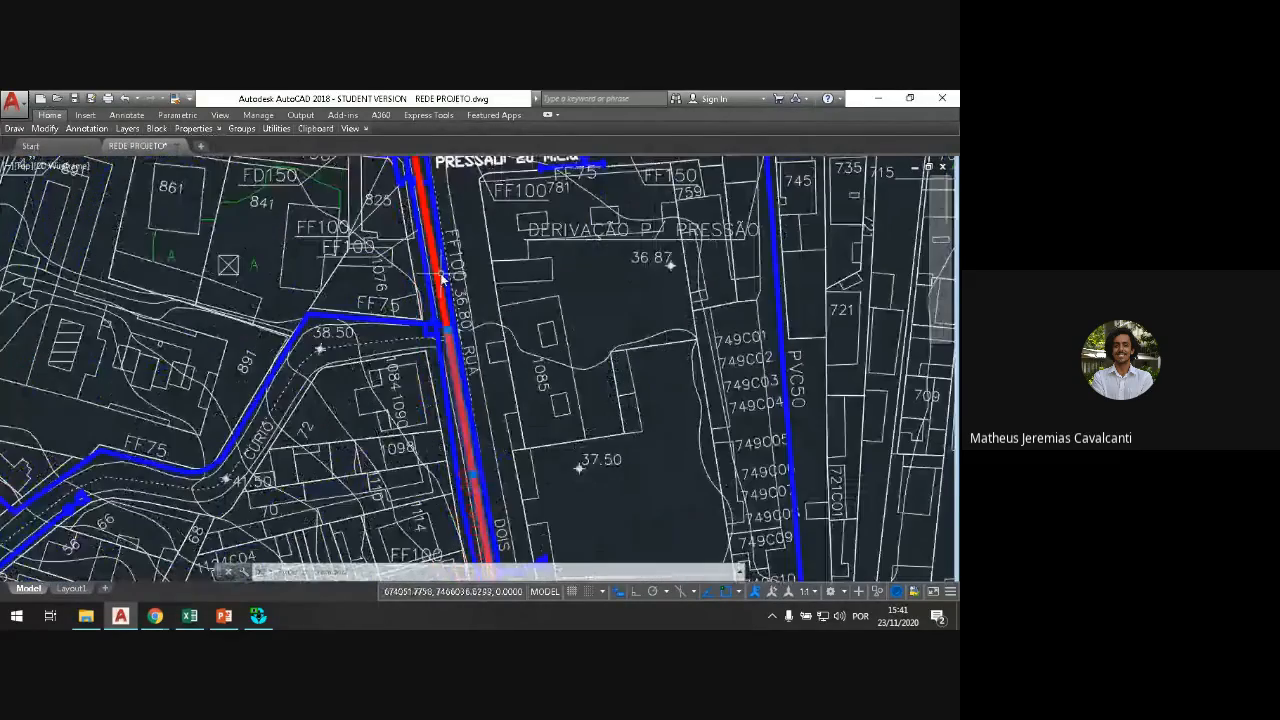
Step: Select the red pipeline segments one after another from north of the Curió junction to the stretch south of the 38.10 spot elevation
key(Escape)
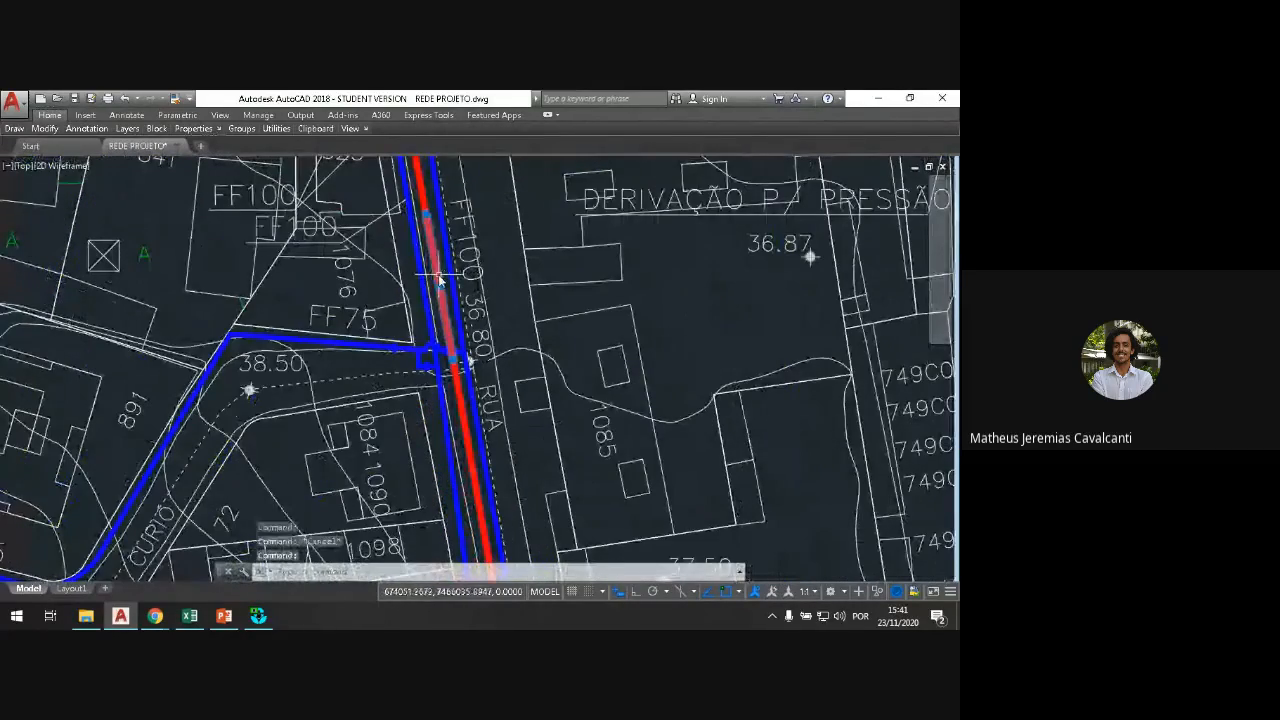
click(422, 211)
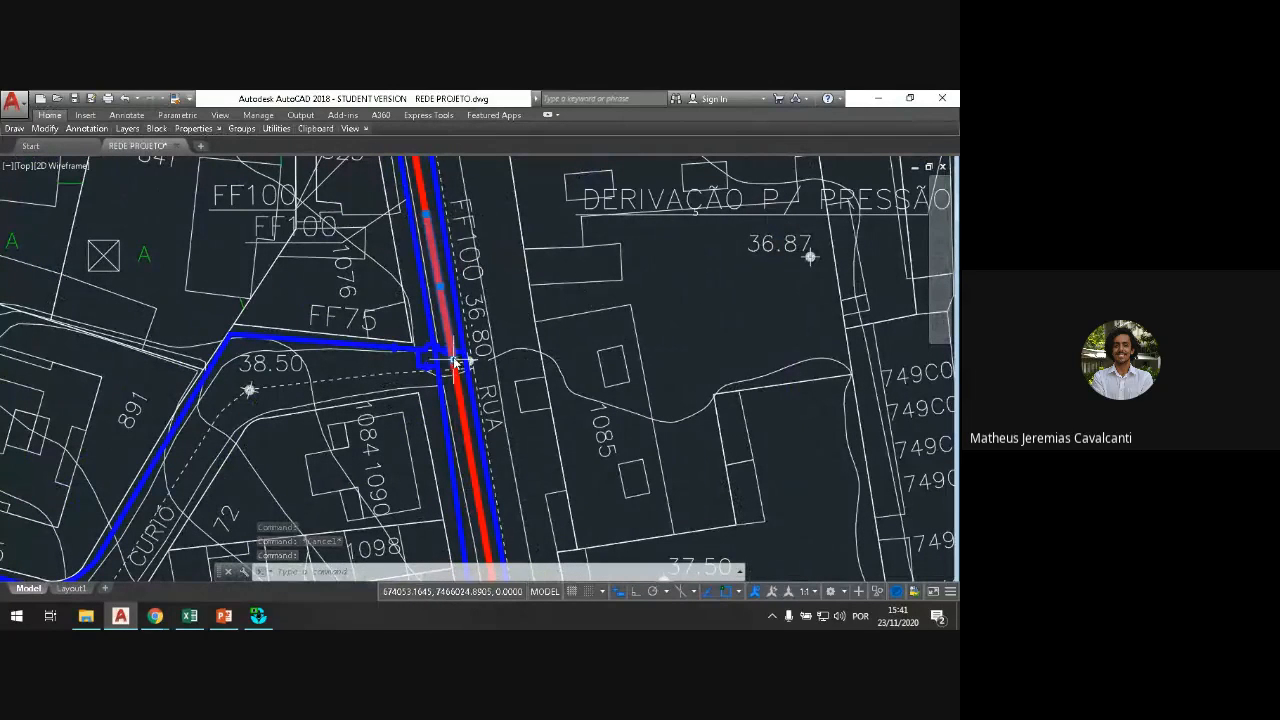
key(Escape)
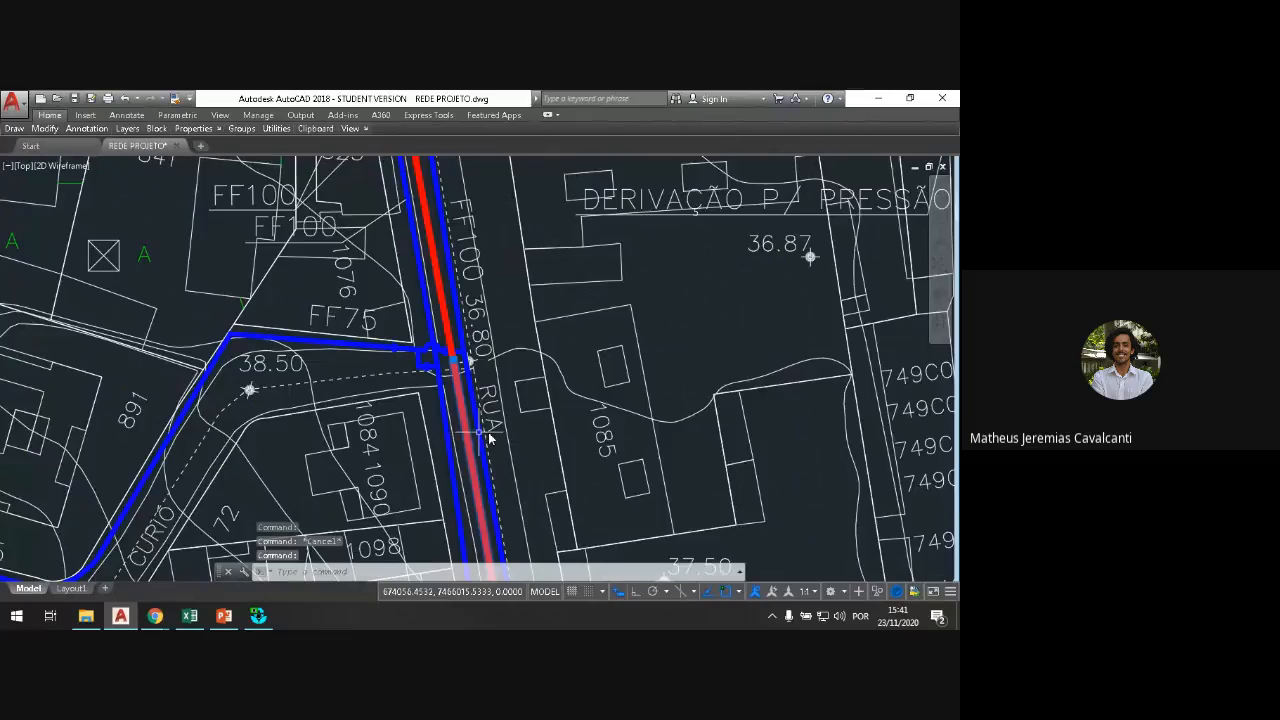
scroll(489, 437, down, 4)
drag(510, 464, 449, 348)
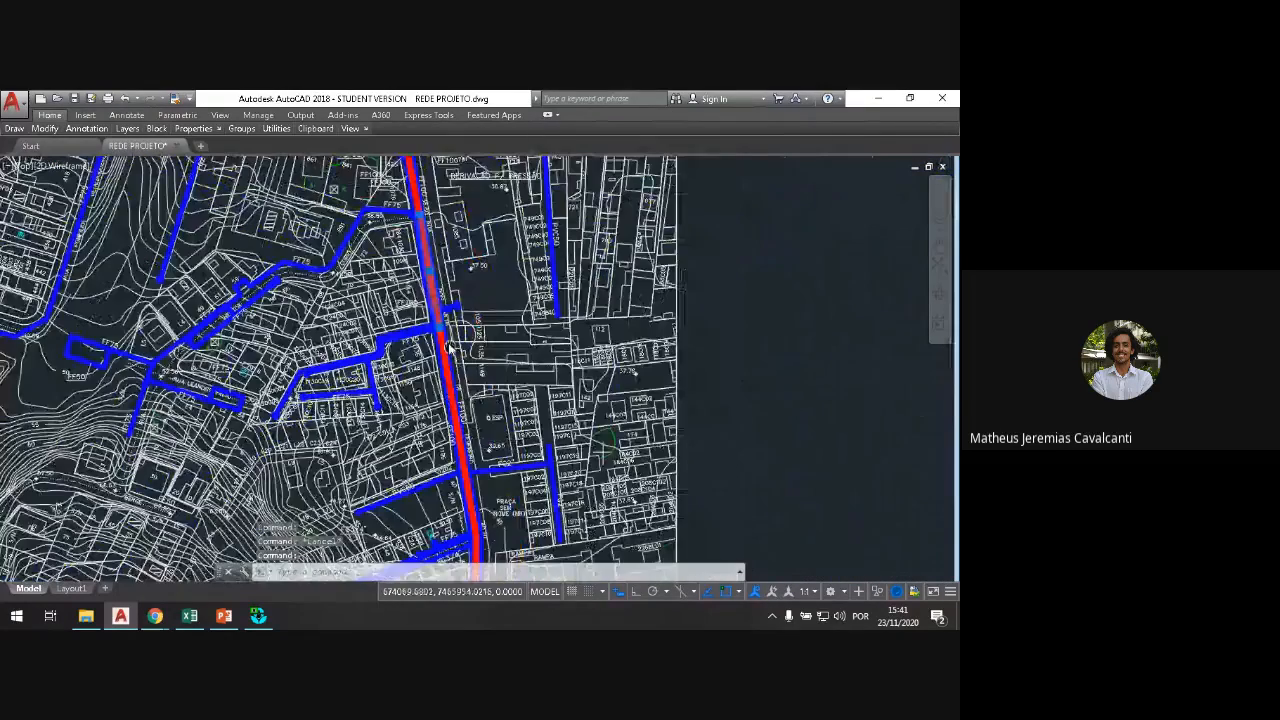
scroll(449, 348, up, 4)
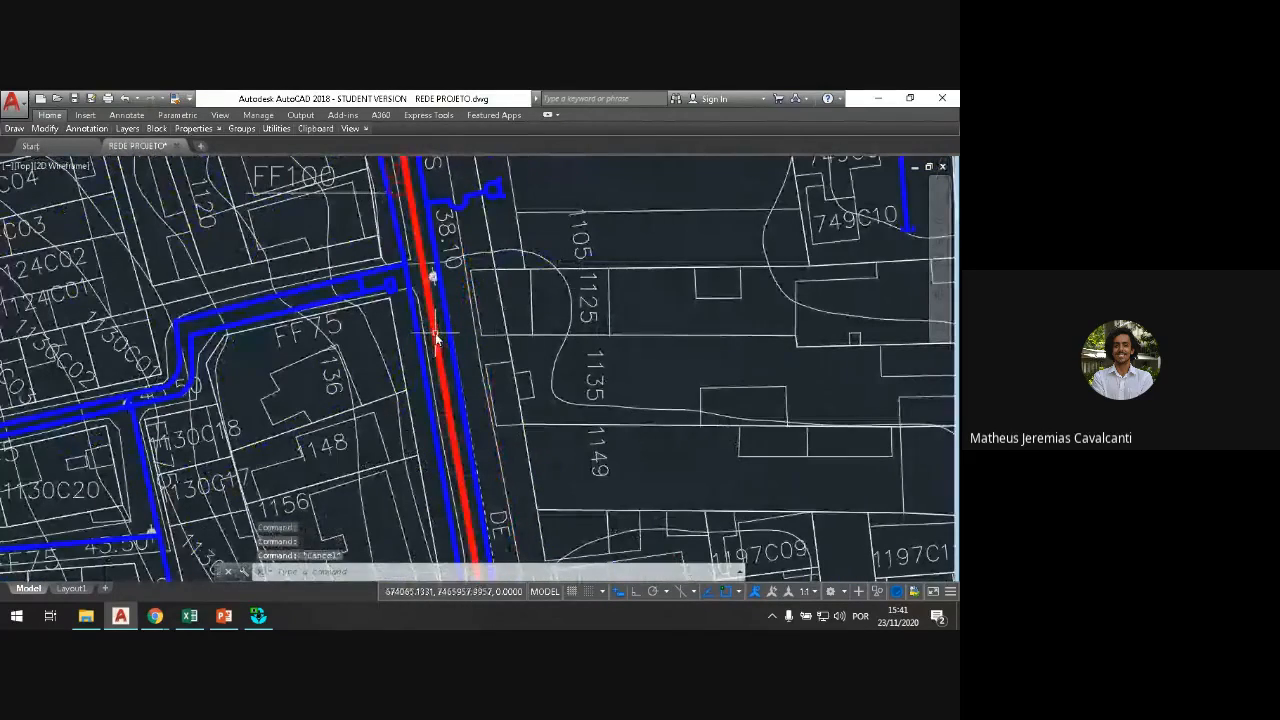
scroll(517, 385, down, 3)
drag(517, 385, 503, 334)
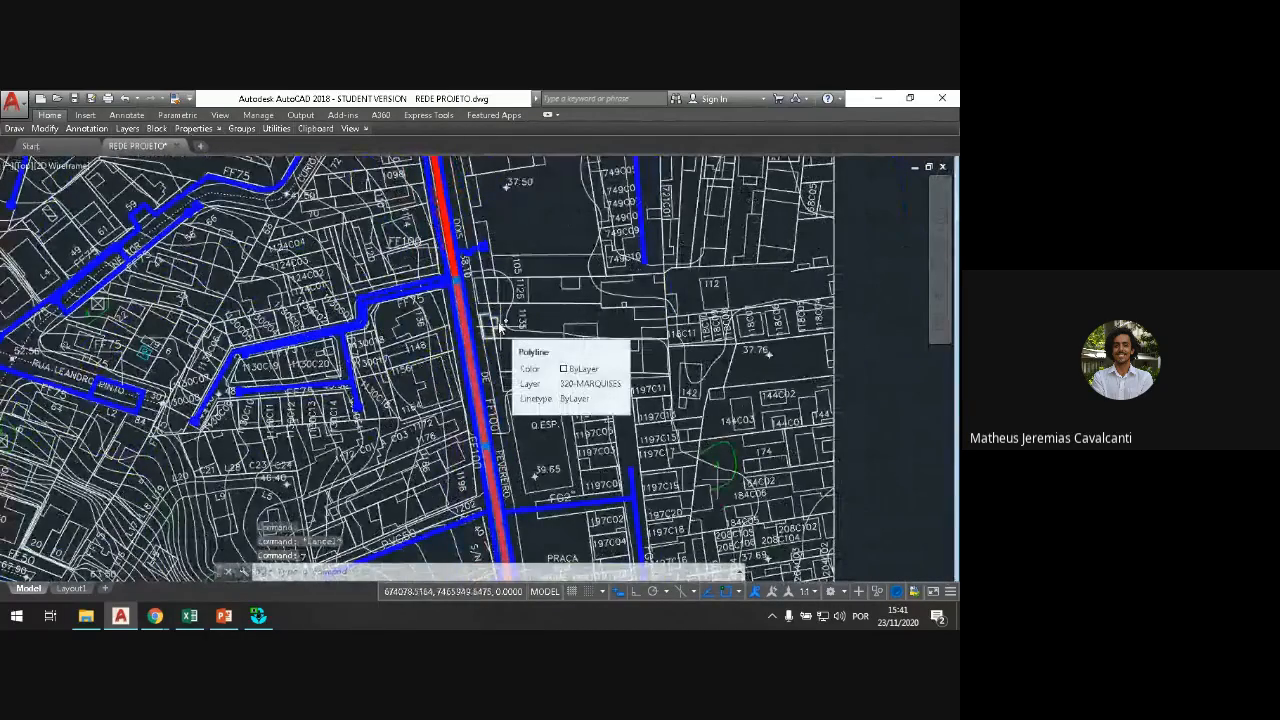
Step: Follow the red pipeline to its southern end beside the hatched project area and review its whole route
scroll(503, 334, down, 5)
scroll(470, 478, up, 8)
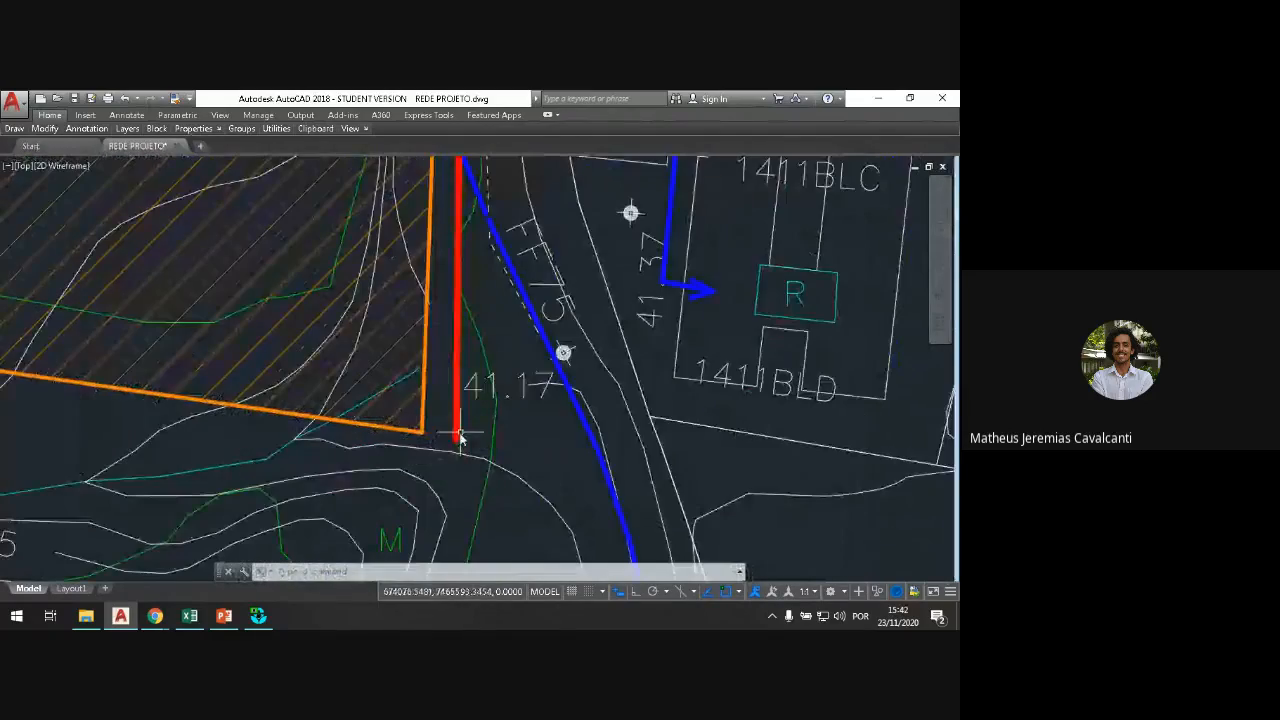
scroll(460, 438, down, 6)
scroll(463, 395, up, 2)
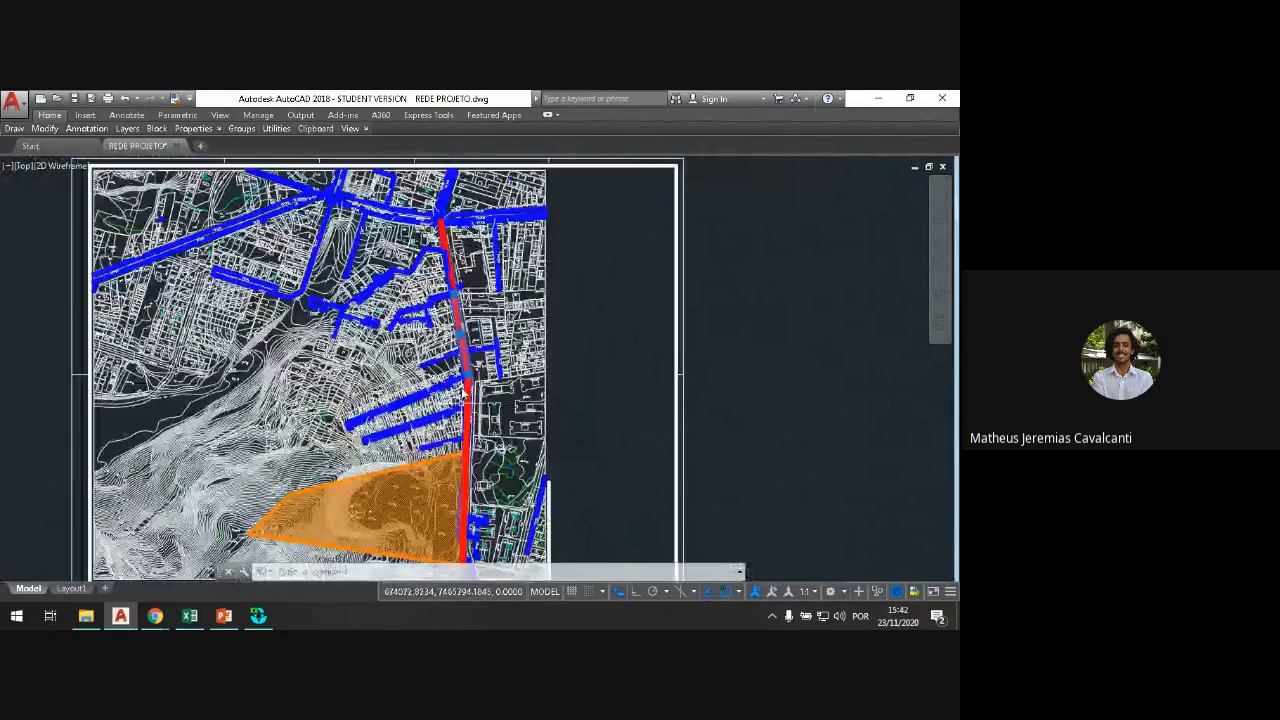
scroll(440, 210, up, 4)
scroll(440, 207, down, 5)
scroll(460, 300, up, 1)
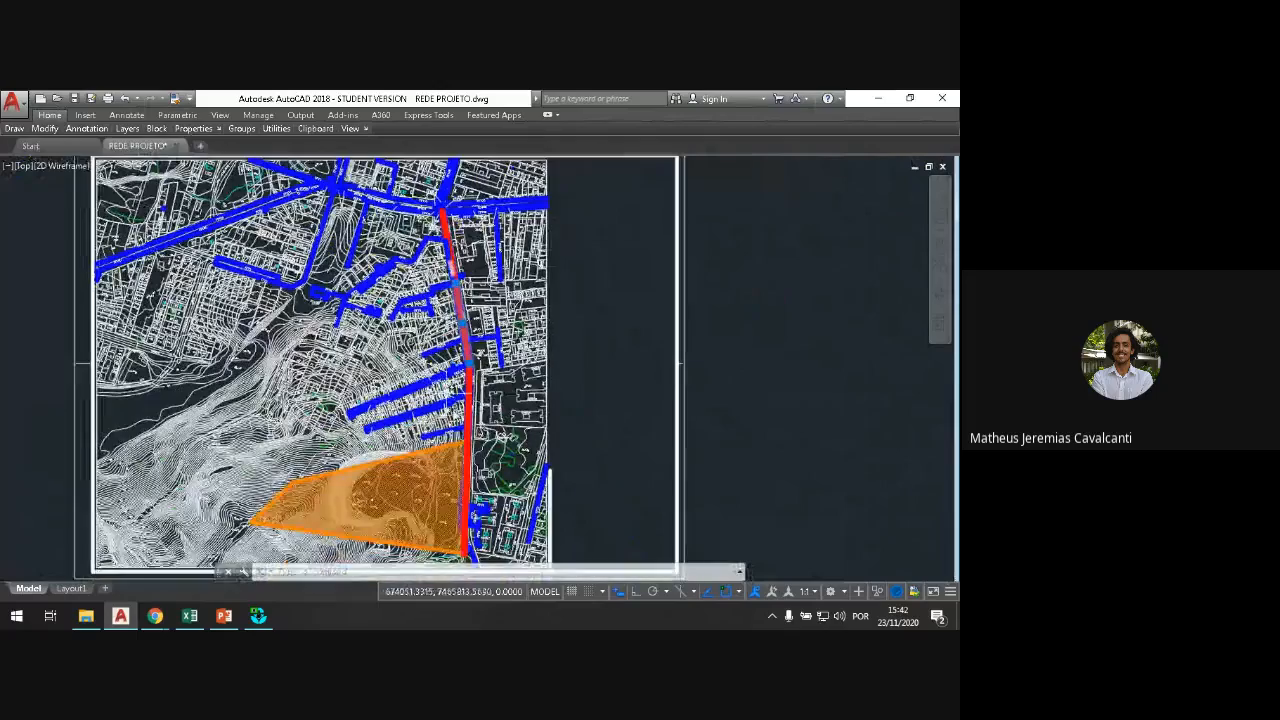
drag(483, 388, 492, 372)
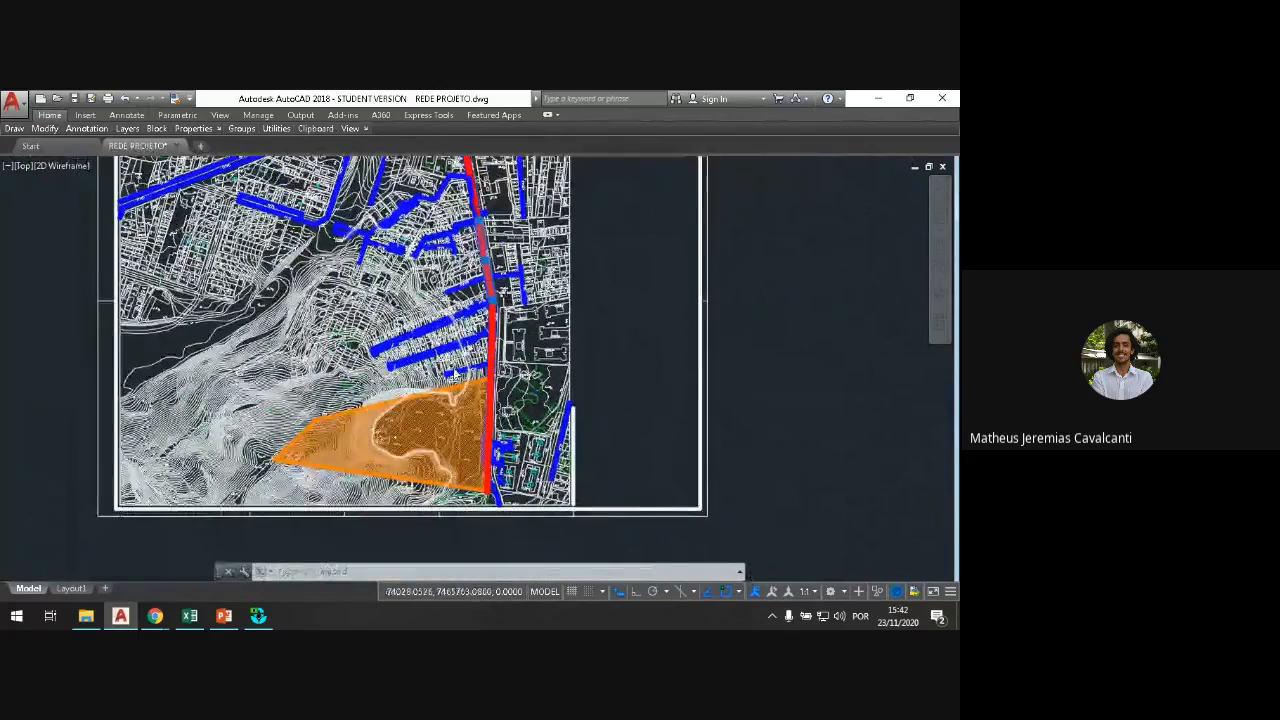
Step: Examine the FF75 connection along the hatched area's street side and the contour lines crossing its northern boundary
scroll(452, 373, up, 3)
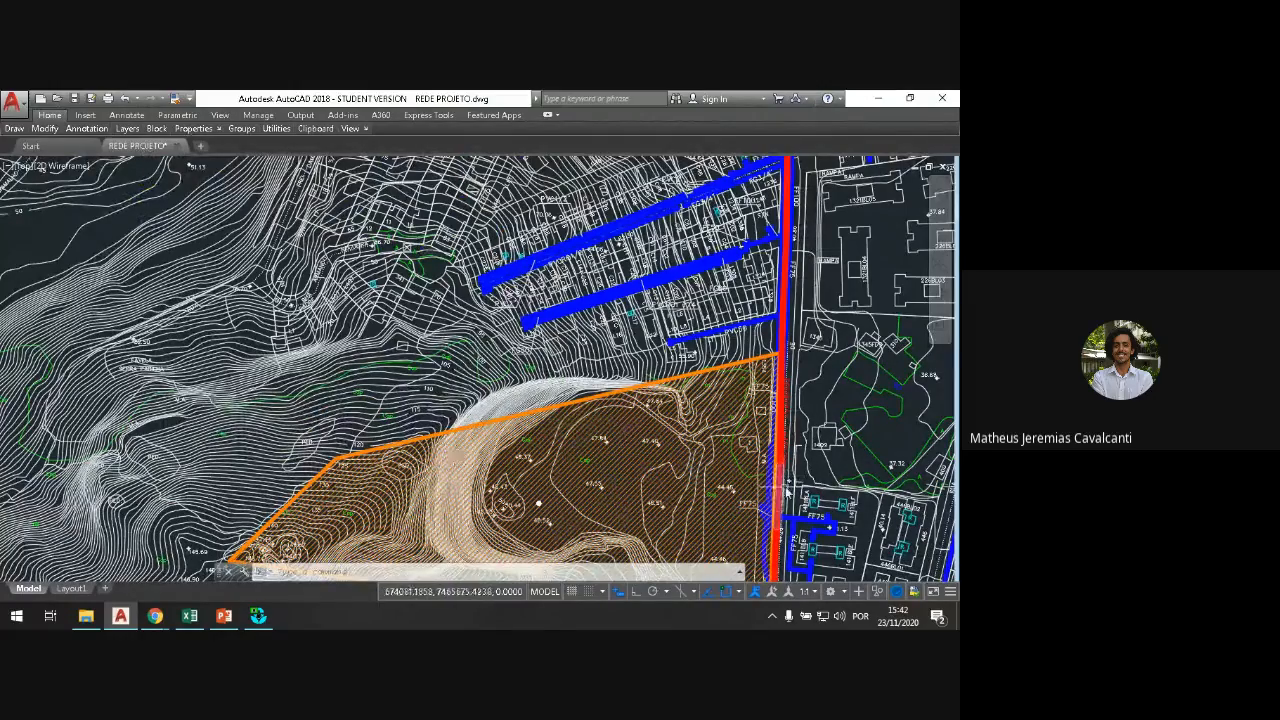
scroll(787, 487, up, 5)
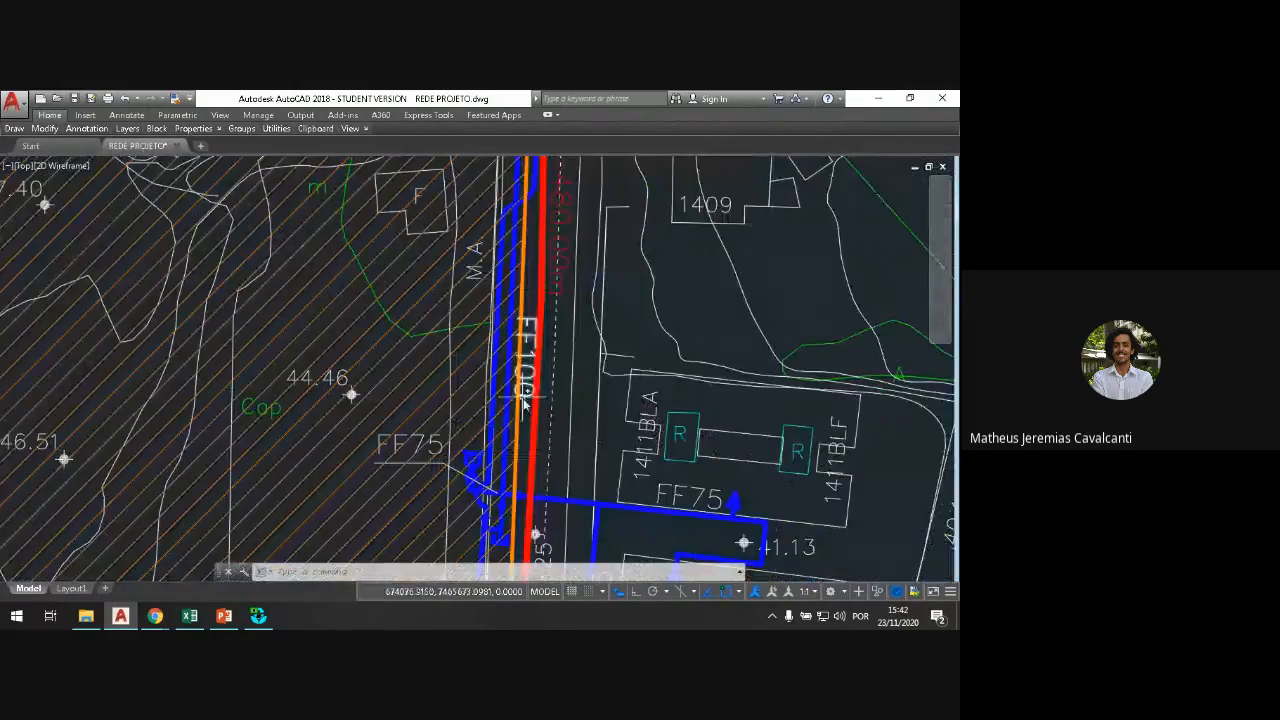
scroll(537, 420, down, 2)
scroll(530, 450, up, 4)
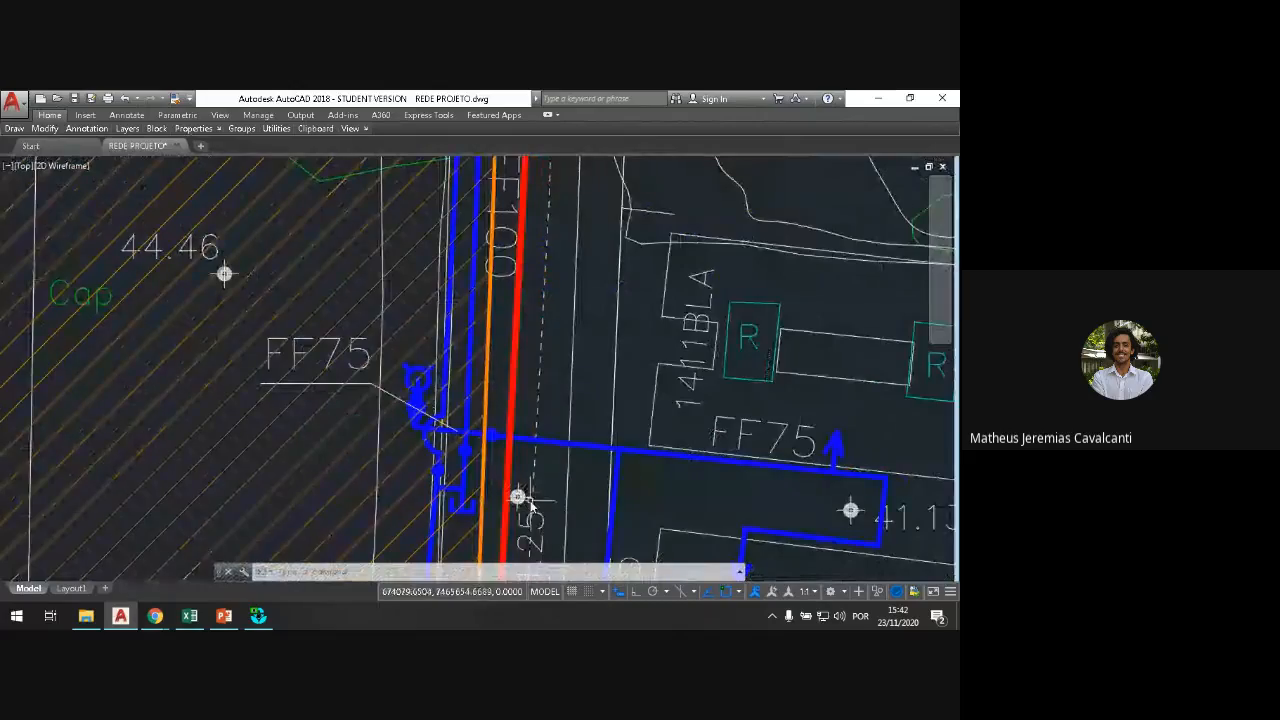
scroll(525, 477, down, 4)
scroll(524, 477, down, 5)
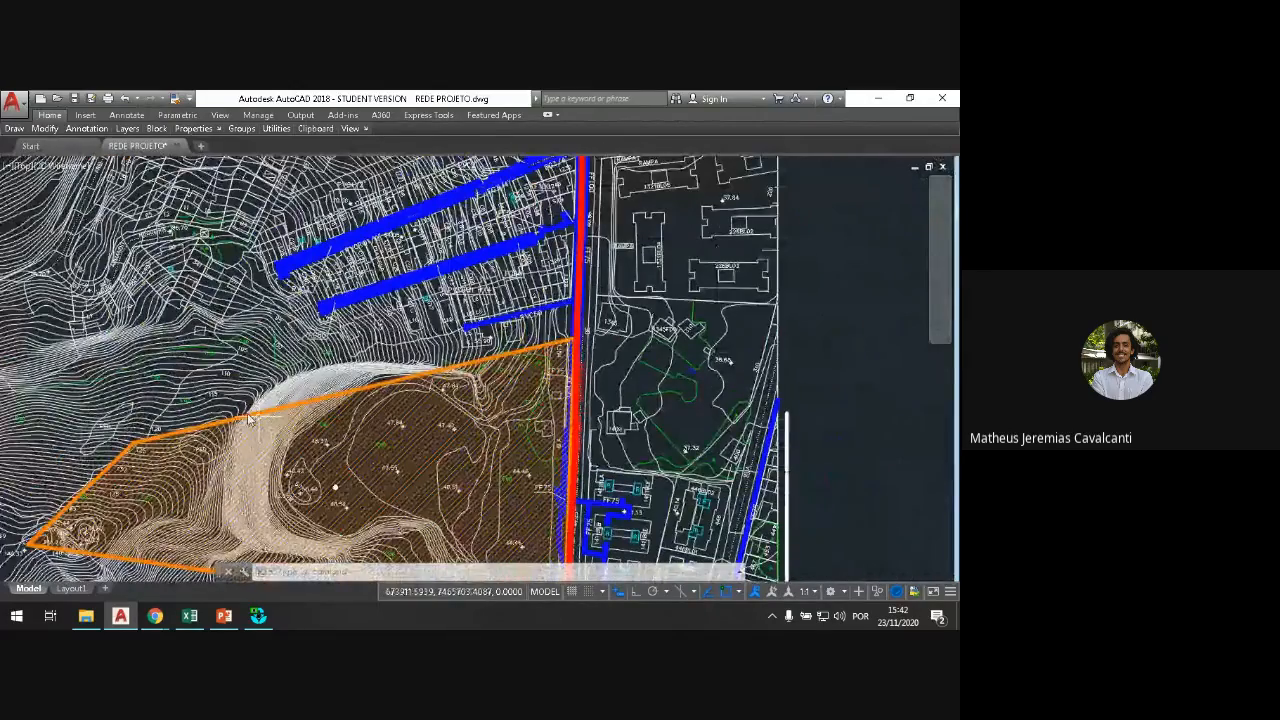
scroll(250, 418, up, 5)
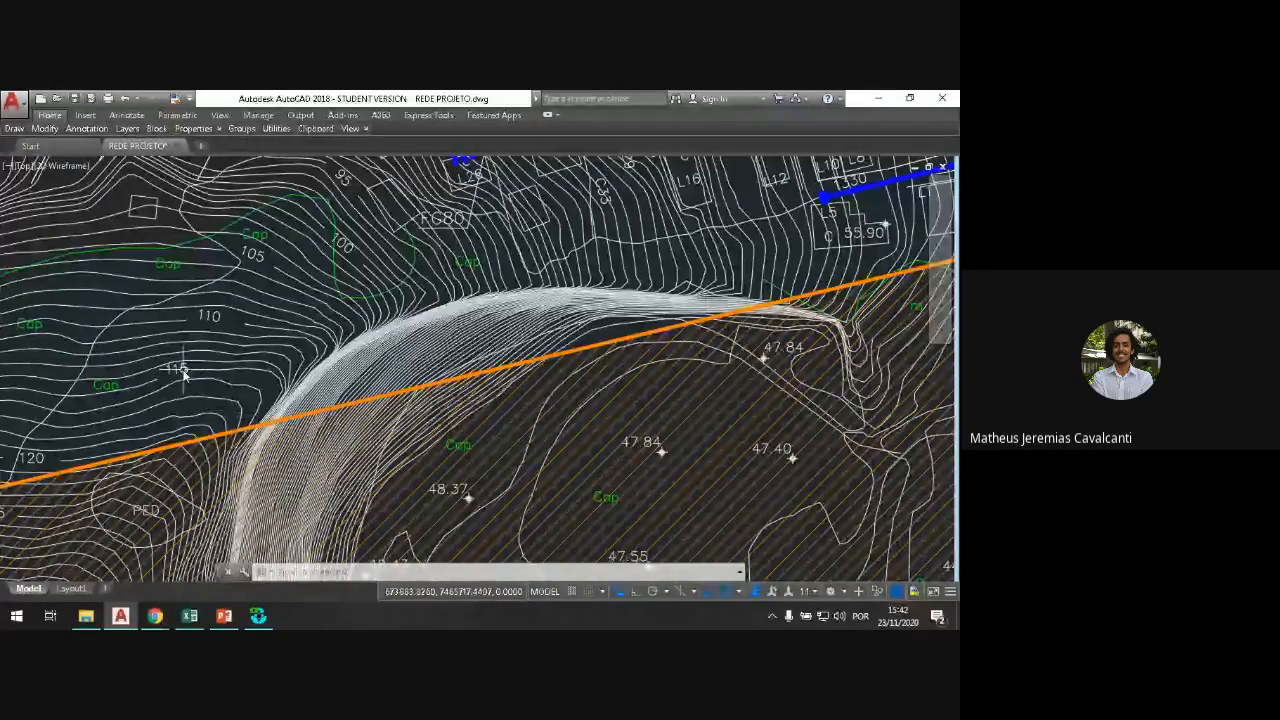
scroll(204, 375, down, 2)
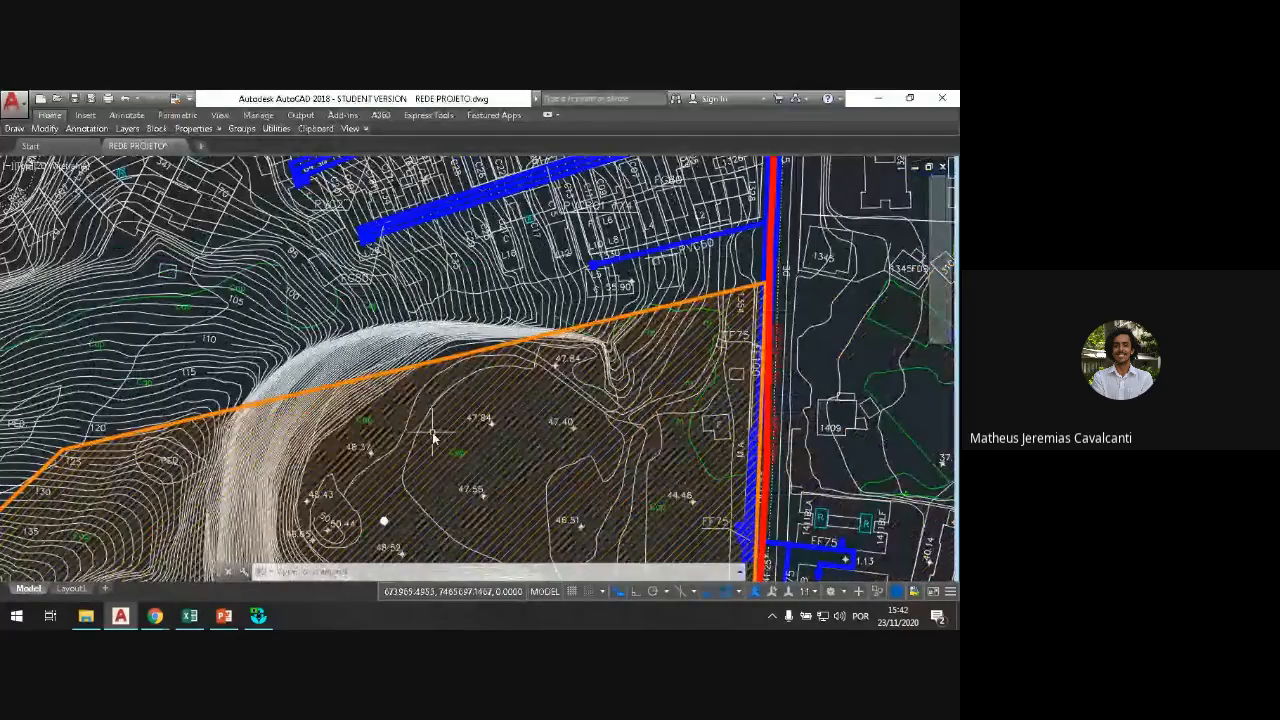
scroll(505, 395, down, 3)
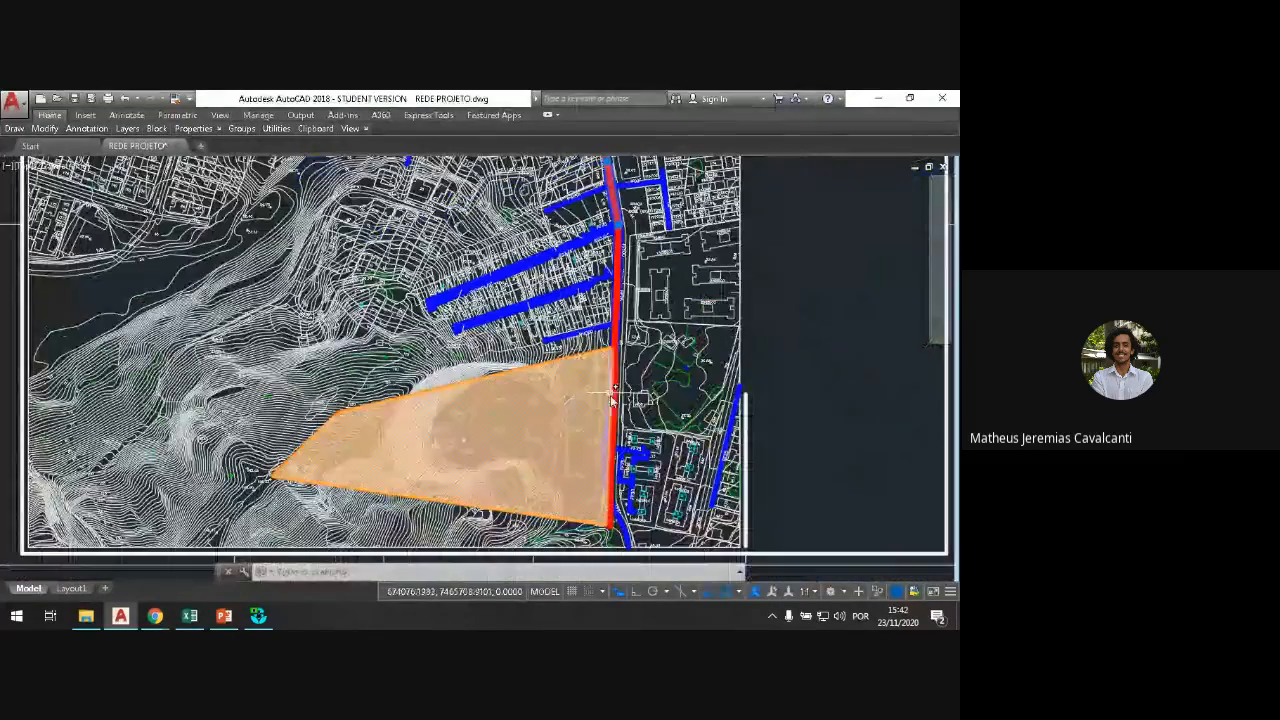
Step: Select the red pipeline segment running south from the 40.20 spot elevation beside Praça Sem Nome to inspect where it starts
scroll(616, 270, up, 2)
drag(626, 230, 622, 310)
scroll(622, 310, up, 3)
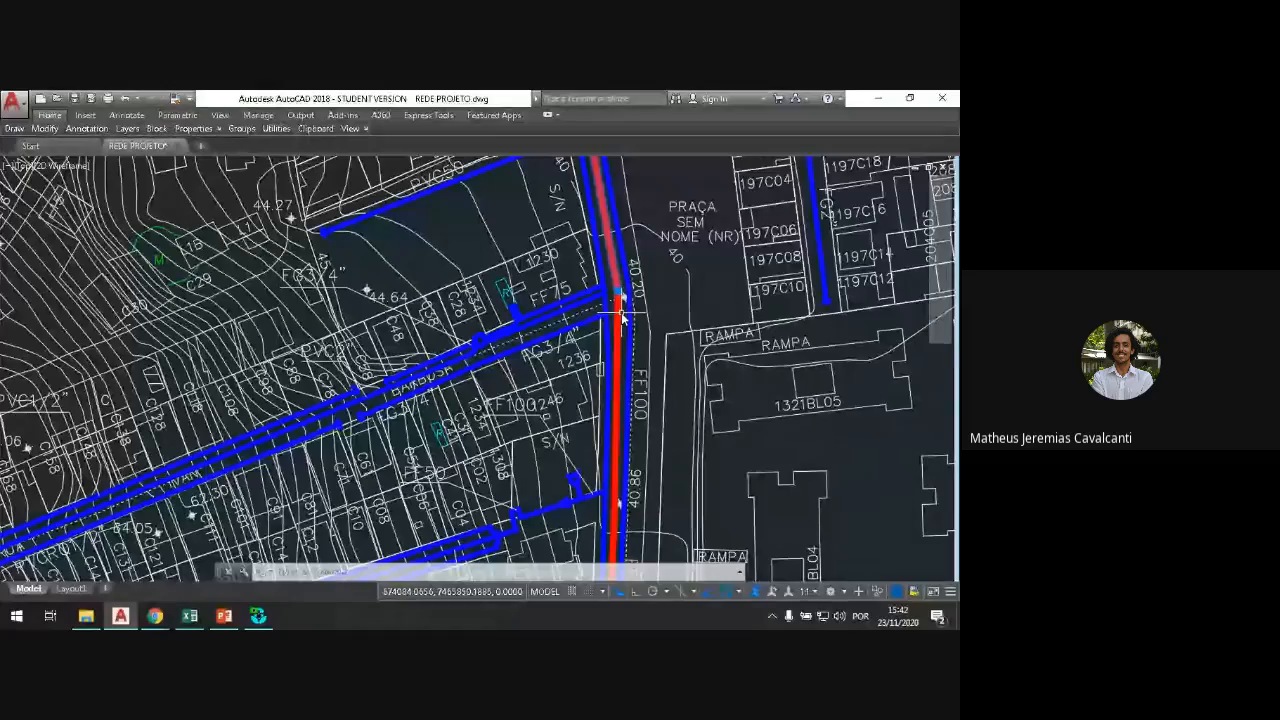
click(621, 308)
scroll(622, 297, up, 2)
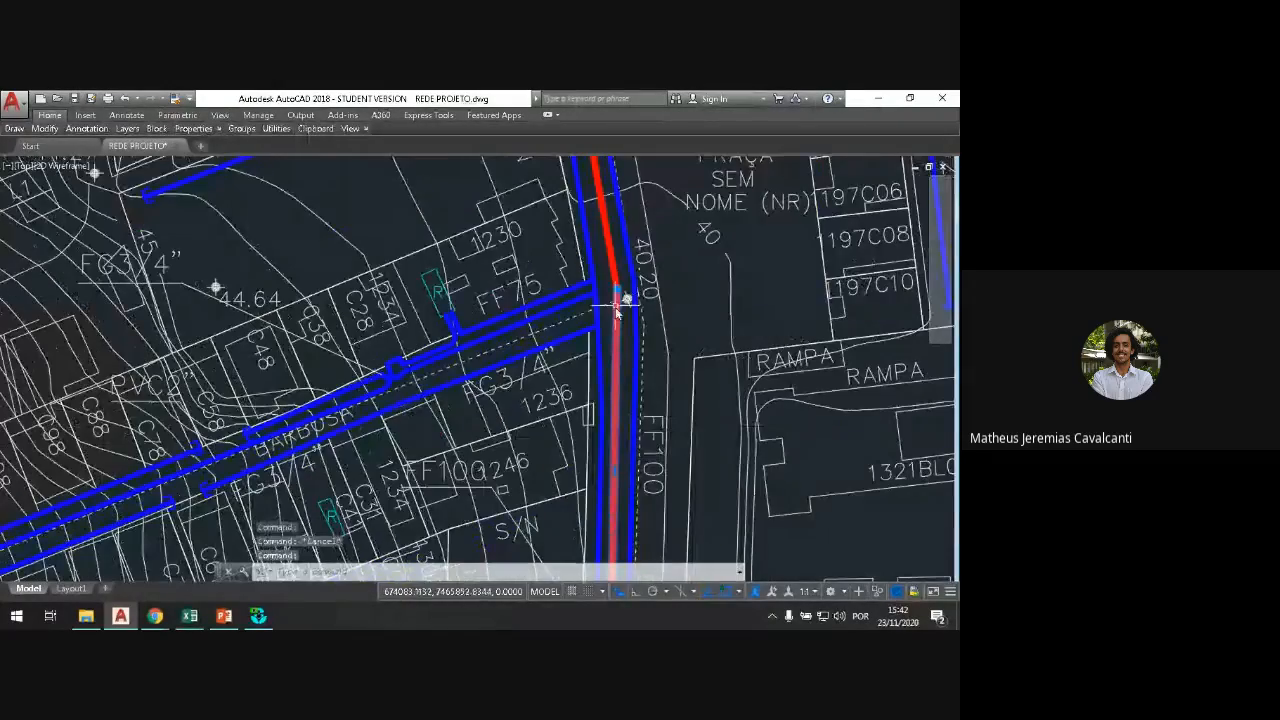
scroll(617, 312, down, 3)
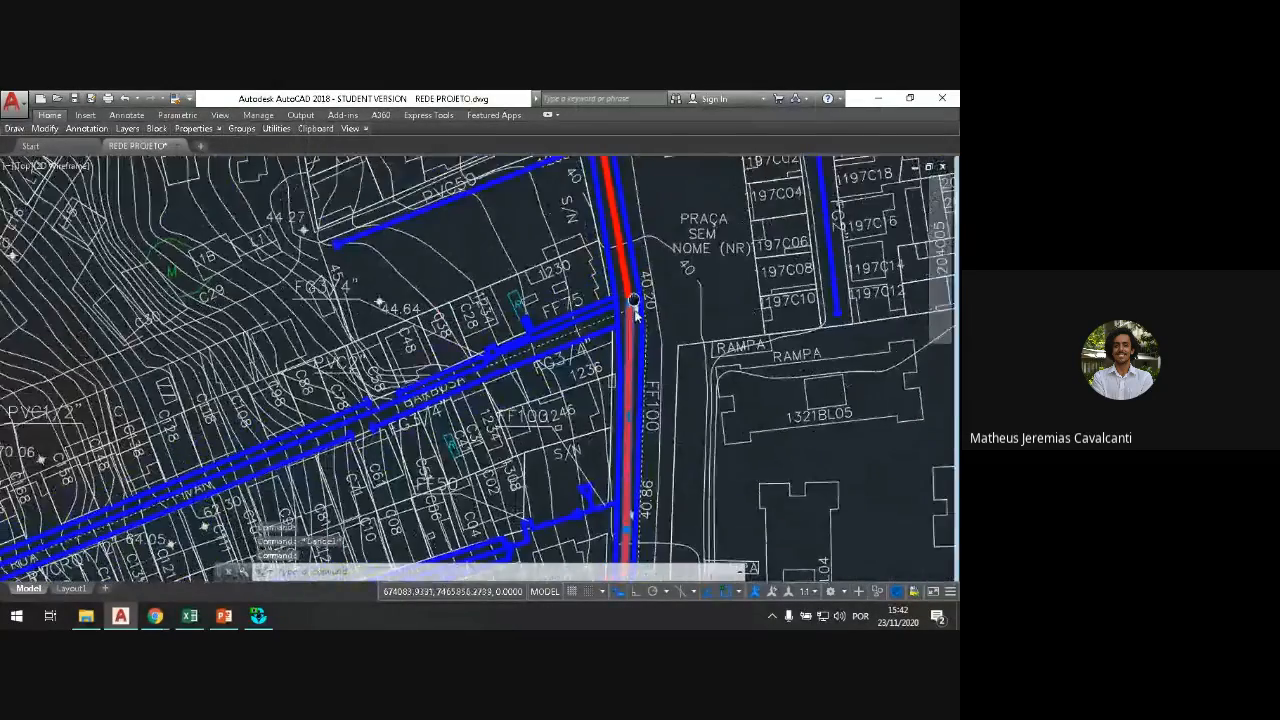
Step: Examine the red pipeline junction at the 38.10 spot elevation, including its FF75 side branch and the short branch near lot 1105
mouse_move(660, 360)
mouse_down()
mouse_move(670, 397)
mouse_move(660, 330)
mouse_up()
scroll(671, 291, up, 3)
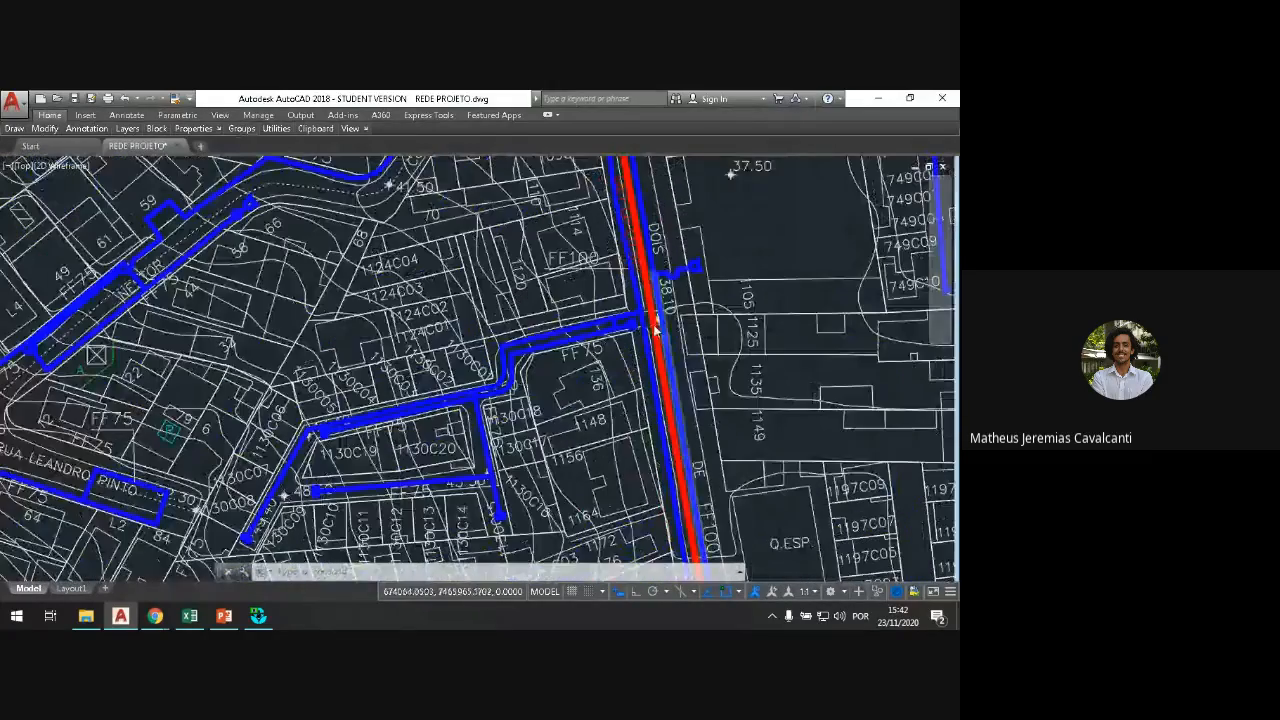
mouse_move(672, 288)
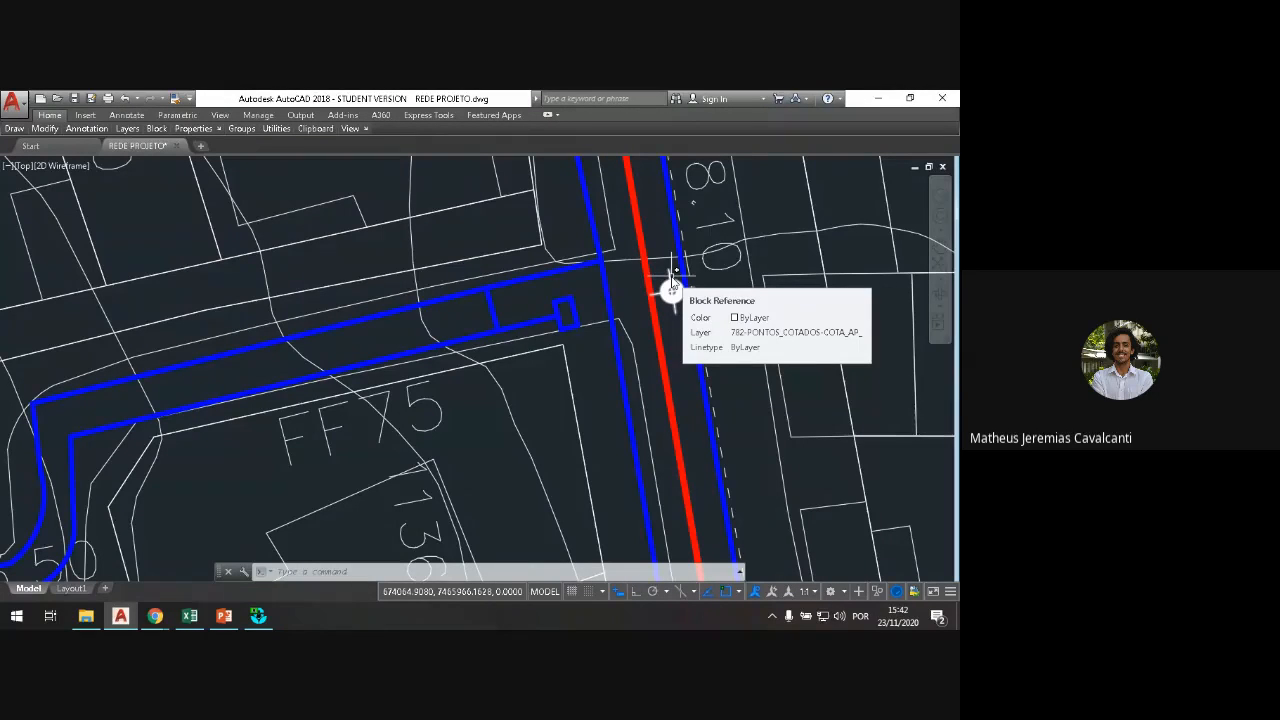
scroll(672, 292, down, 4)
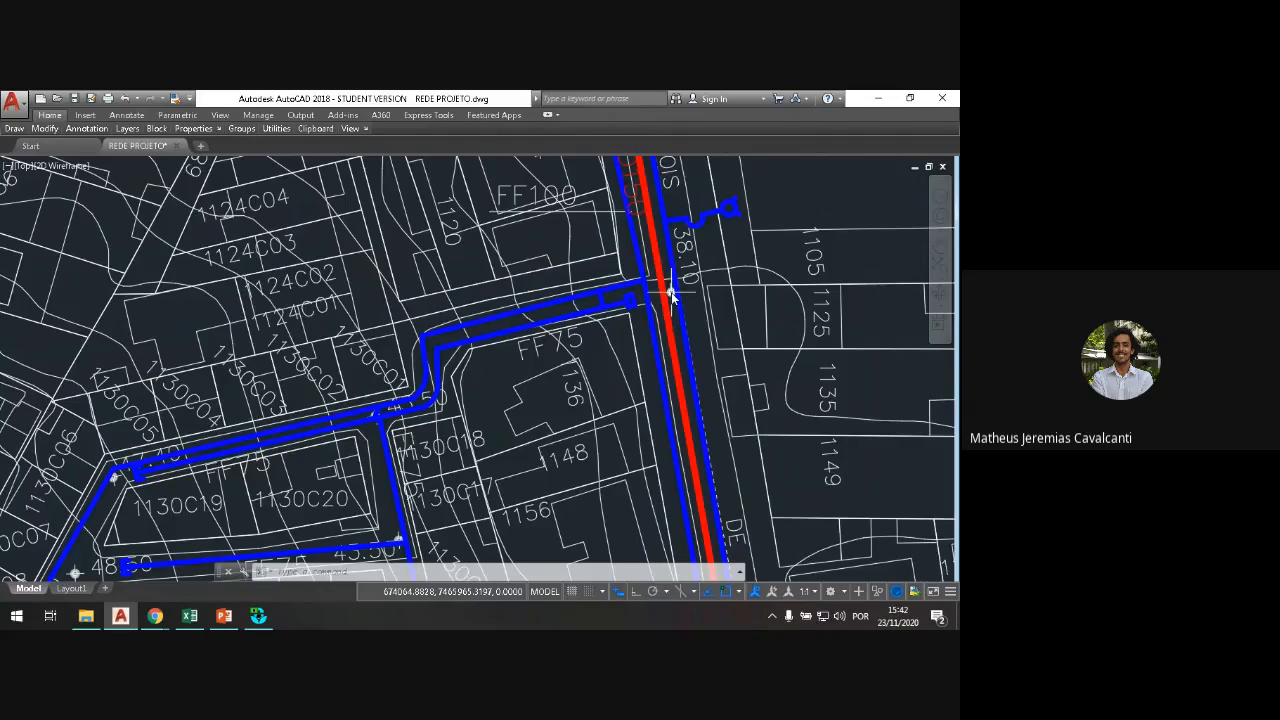
drag(672, 292, 677, 362)
scroll(670, 356, down, 2)
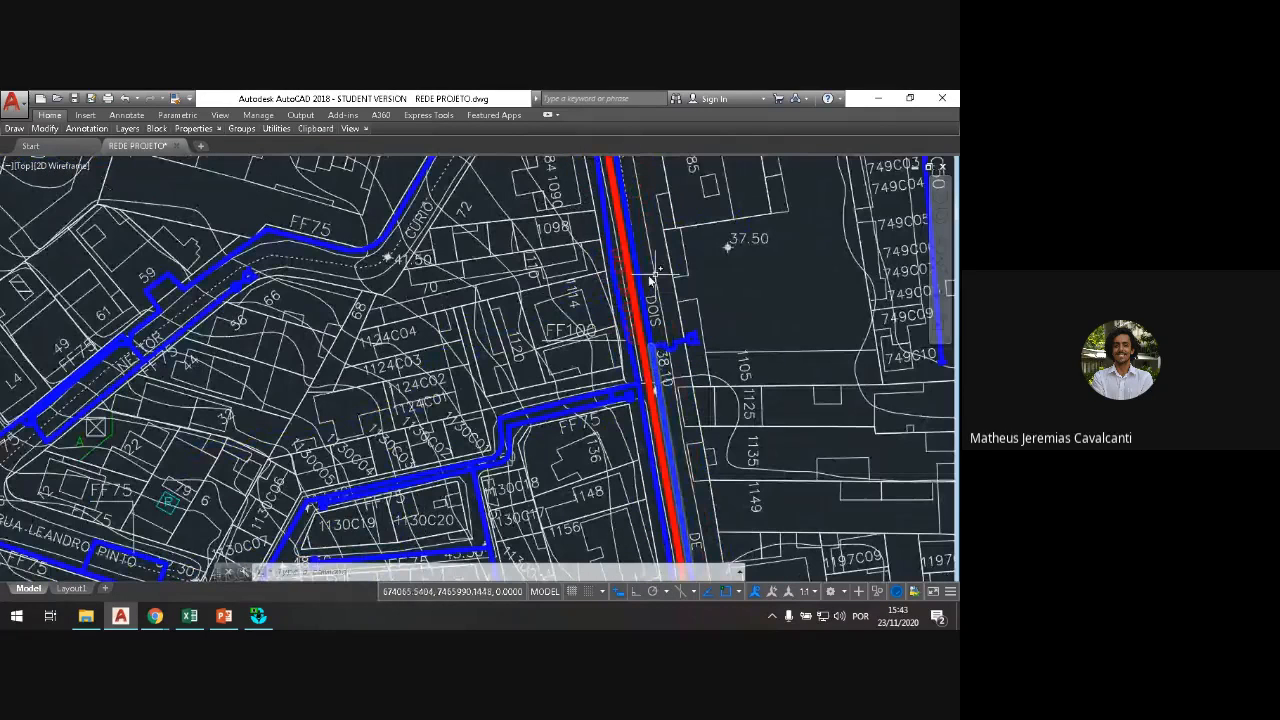
scroll(680, 318, up, 3)
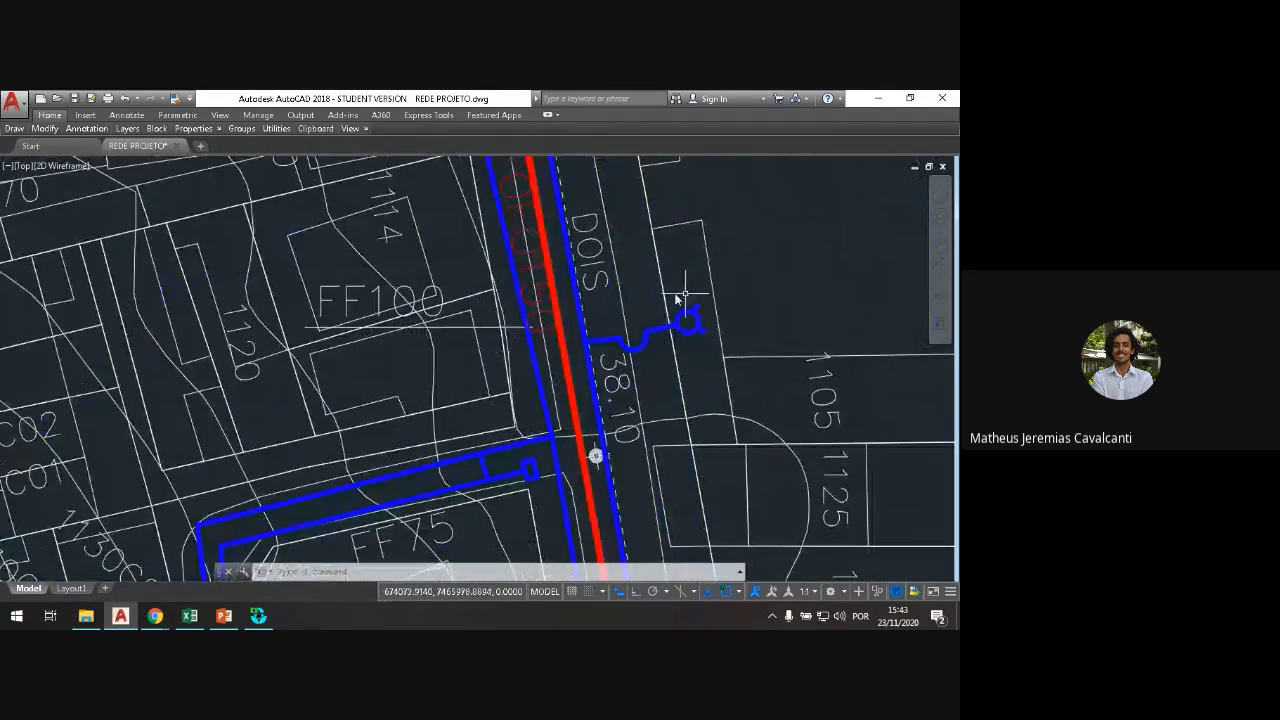
scroll(651, 366, down, 2)
Step: Examine how the FF75 branch from Curió meets the red pipeline and FF100 pipes at the 36.80 spot elevation
drag(618, 306, 618, 449)
scroll(618, 449, down, 2)
drag(622, 400, 659, 497)
scroll(607, 280, up, 4)
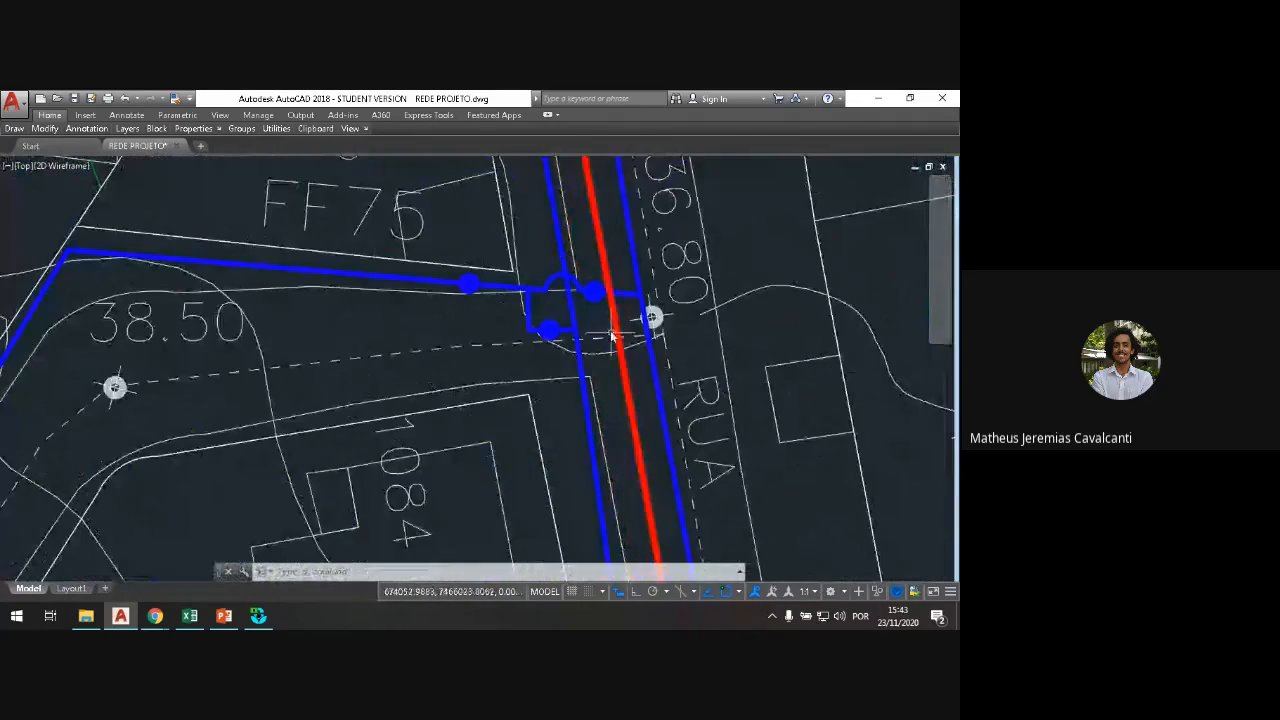
mouse_move(607, 280)
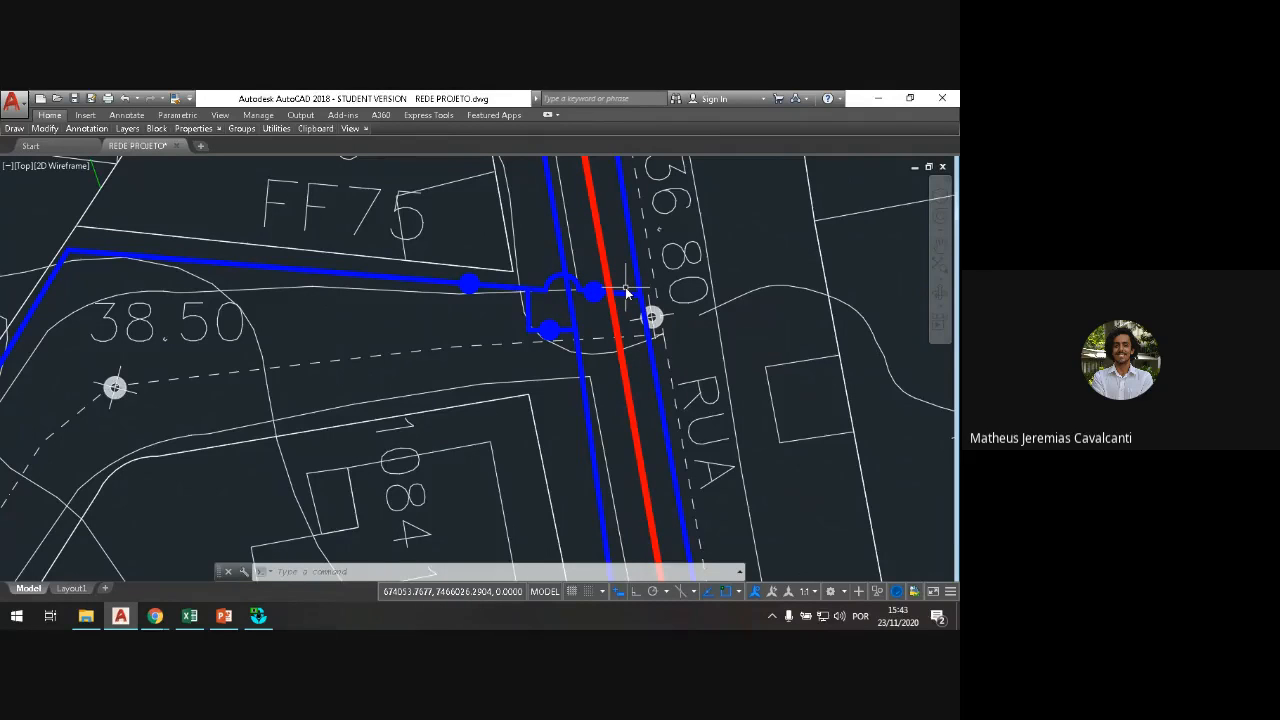
scroll(625, 291, down, 3)
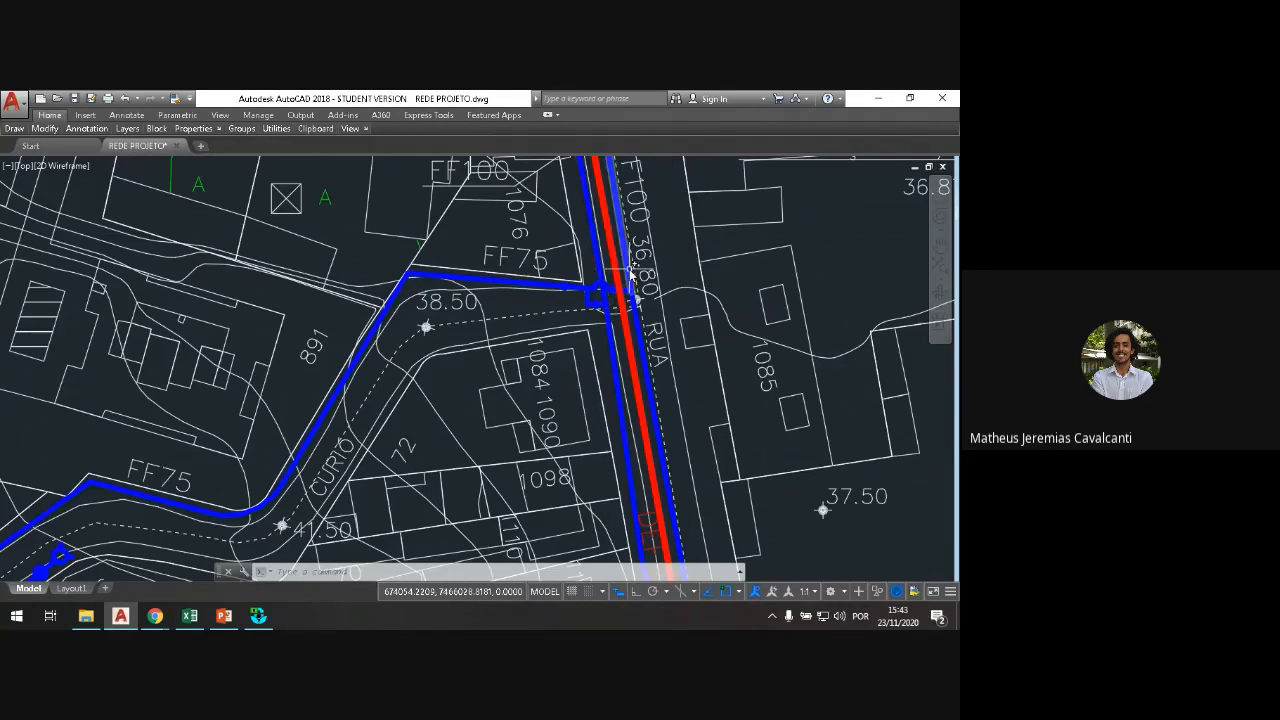
scroll(605, 259, down, 1)
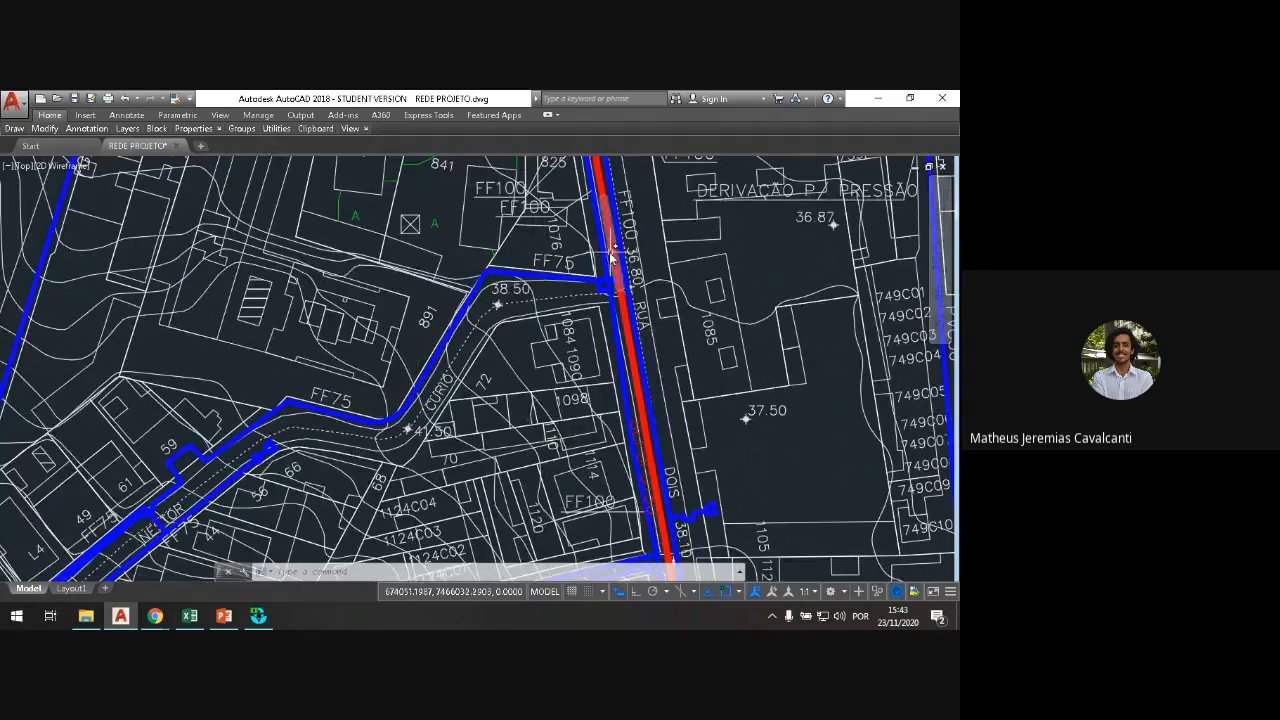
scroll(612, 258, up, 3)
scroll(620, 268, down, 4)
scroll(623, 273, up, 5)
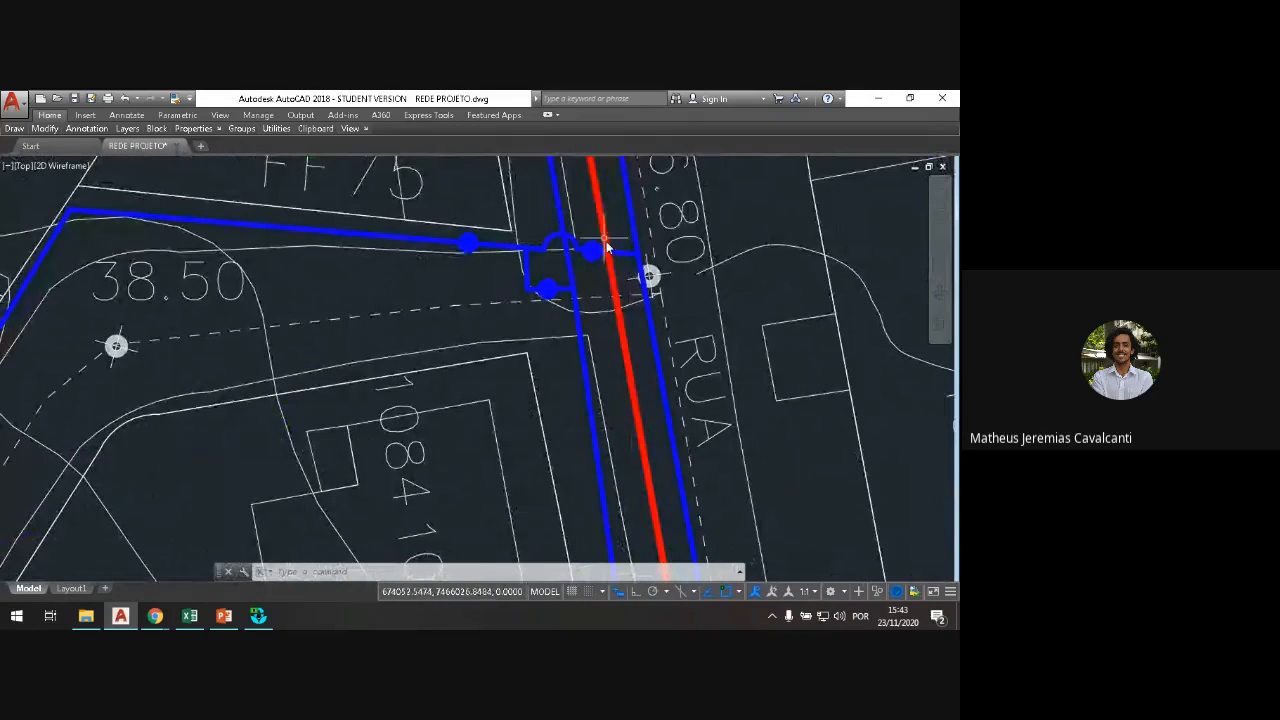
scroll(610, 303, down, 5)
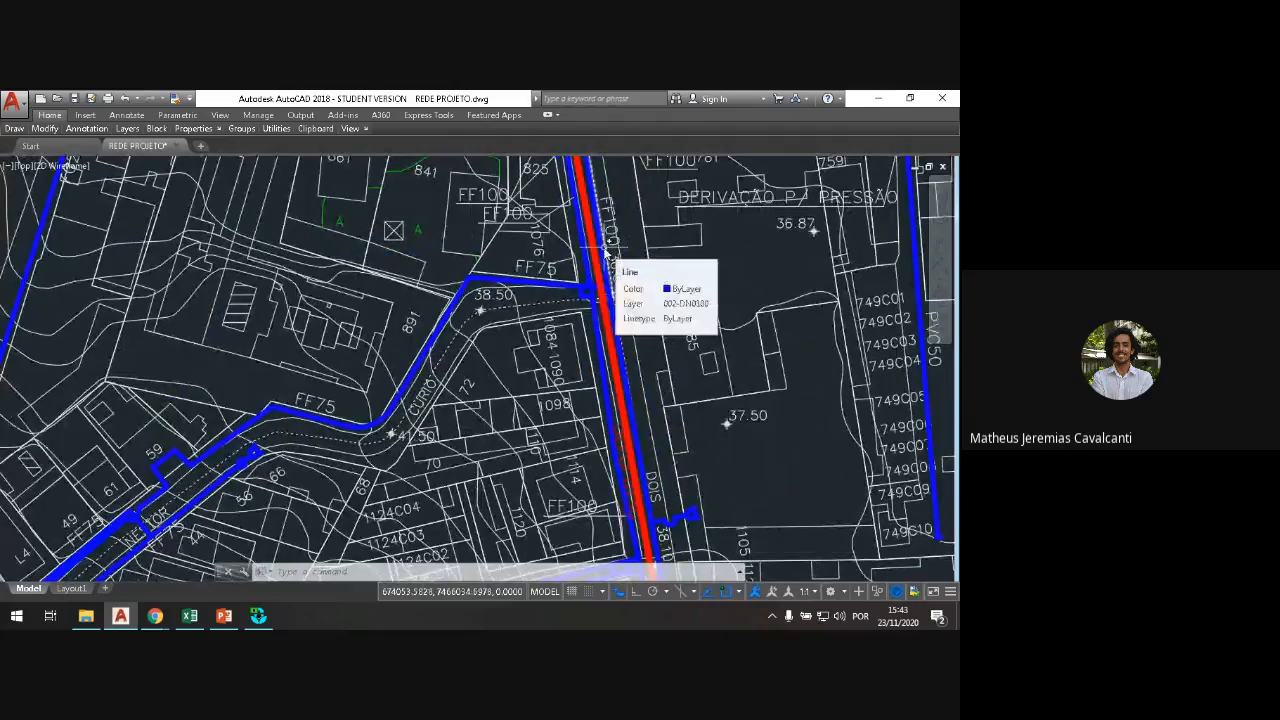
Step: Trace the red pipeline from the 20 m.c.a. pressure note south to the stretch beside Praça Sem Nome
scroll(648, 240, down, 3)
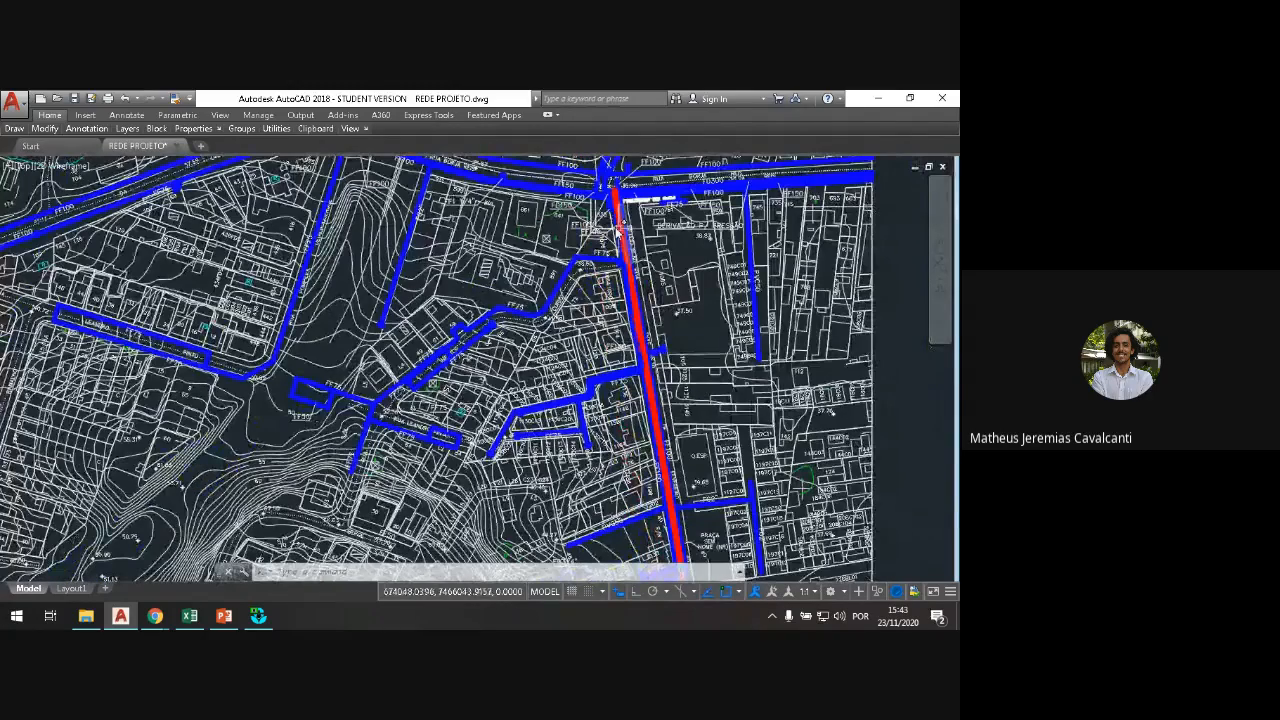
scroll(617, 231, up, 4)
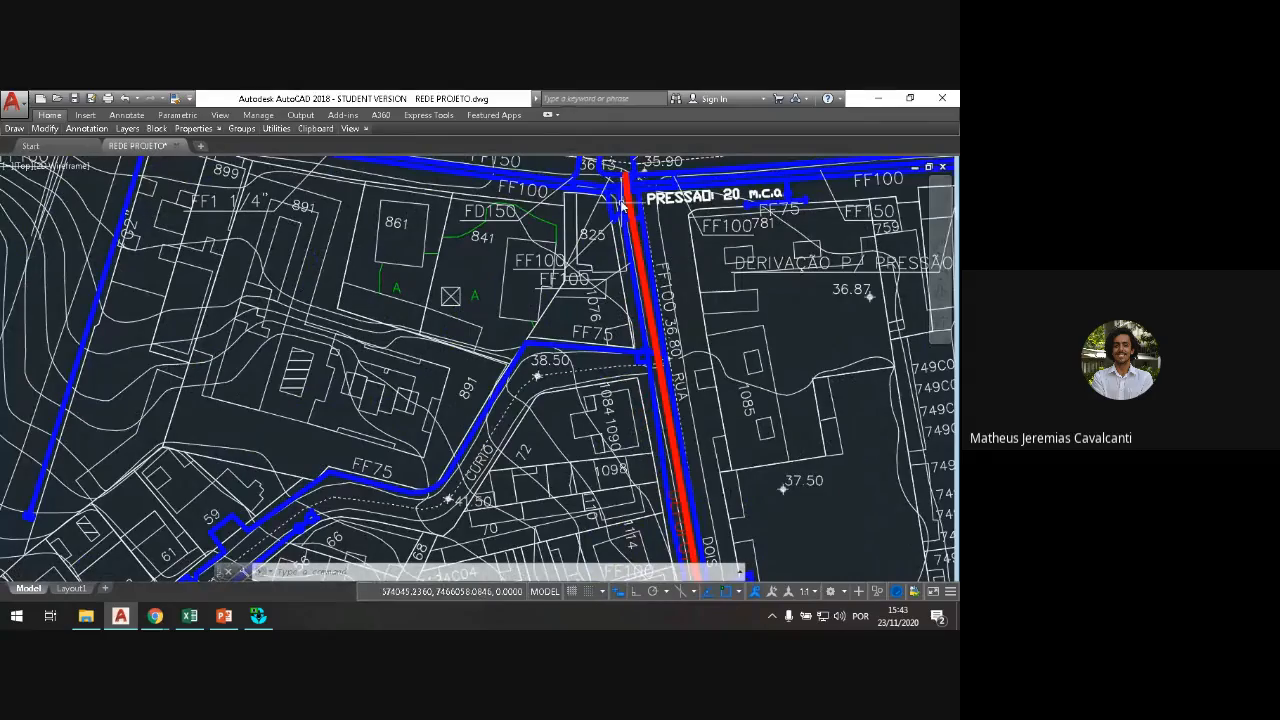
scroll(676, 345, down, 5)
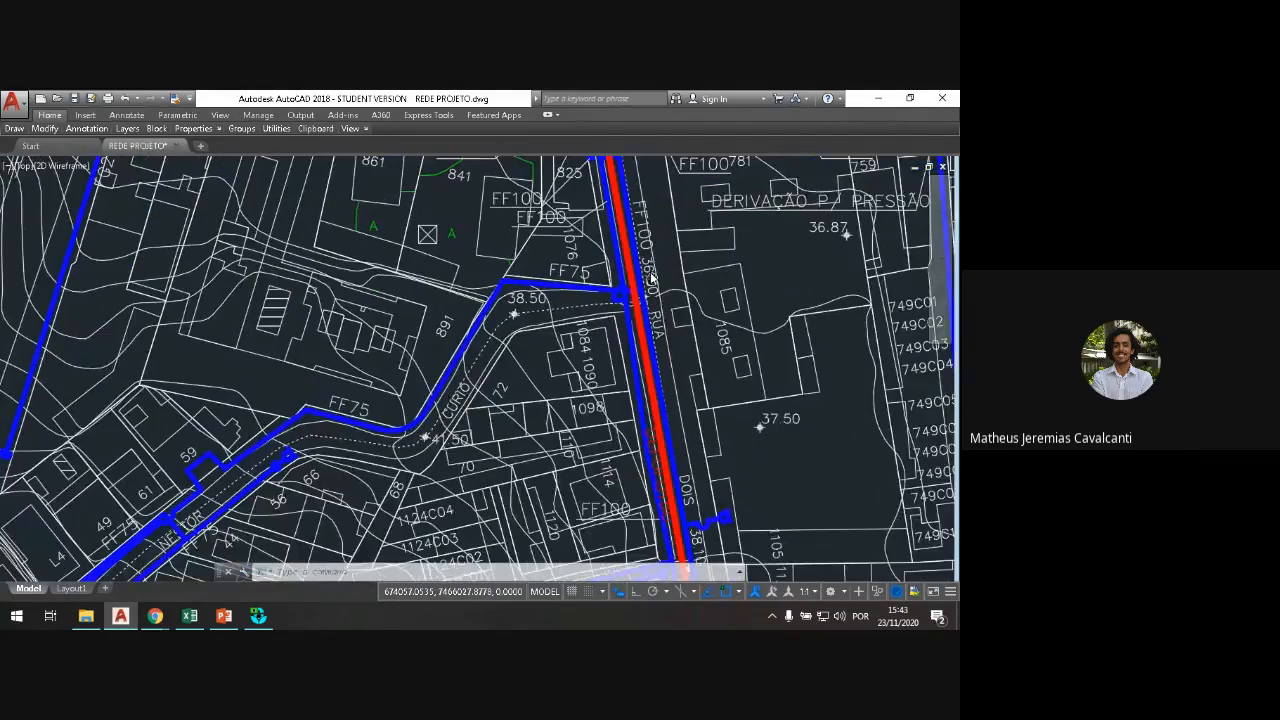
drag(630, 291, 617, 236)
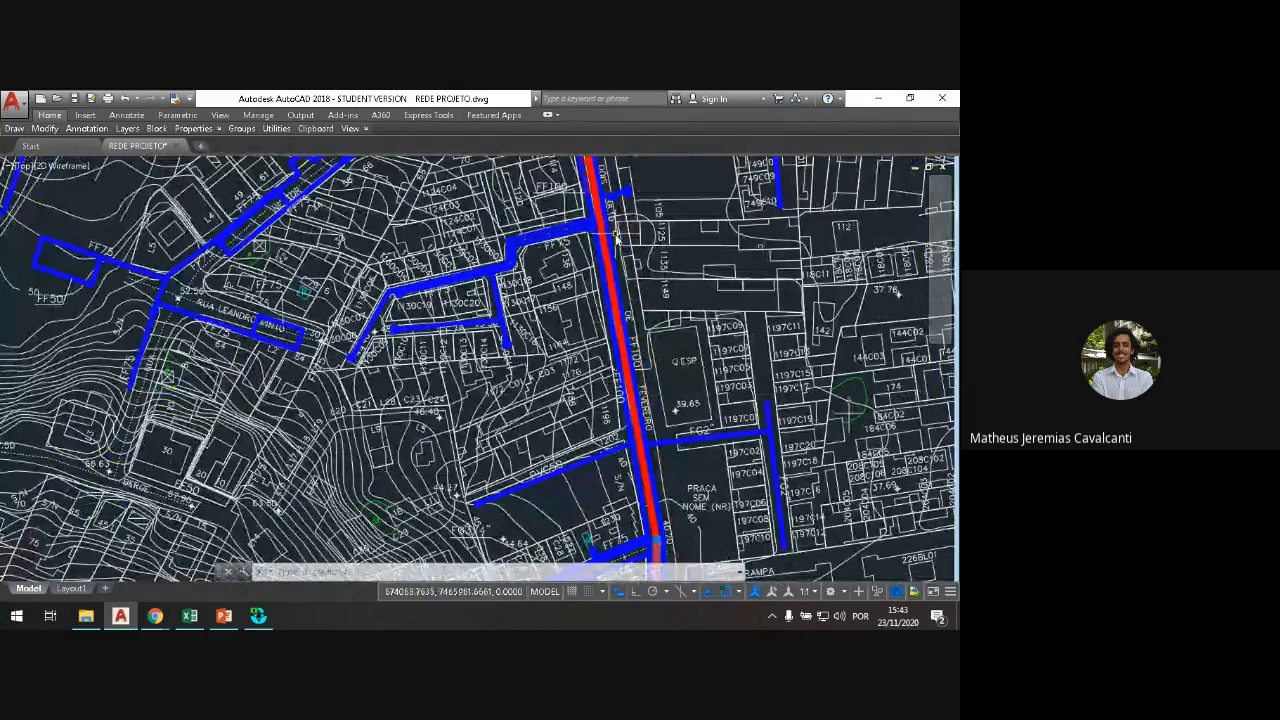
Step: Trace the red pipeline south from Praça Sem Nome to its end at the 41.17 spot elevation by the hatched area's corner
scroll(617, 237, down, 2)
scroll(617, 237, down, 3)
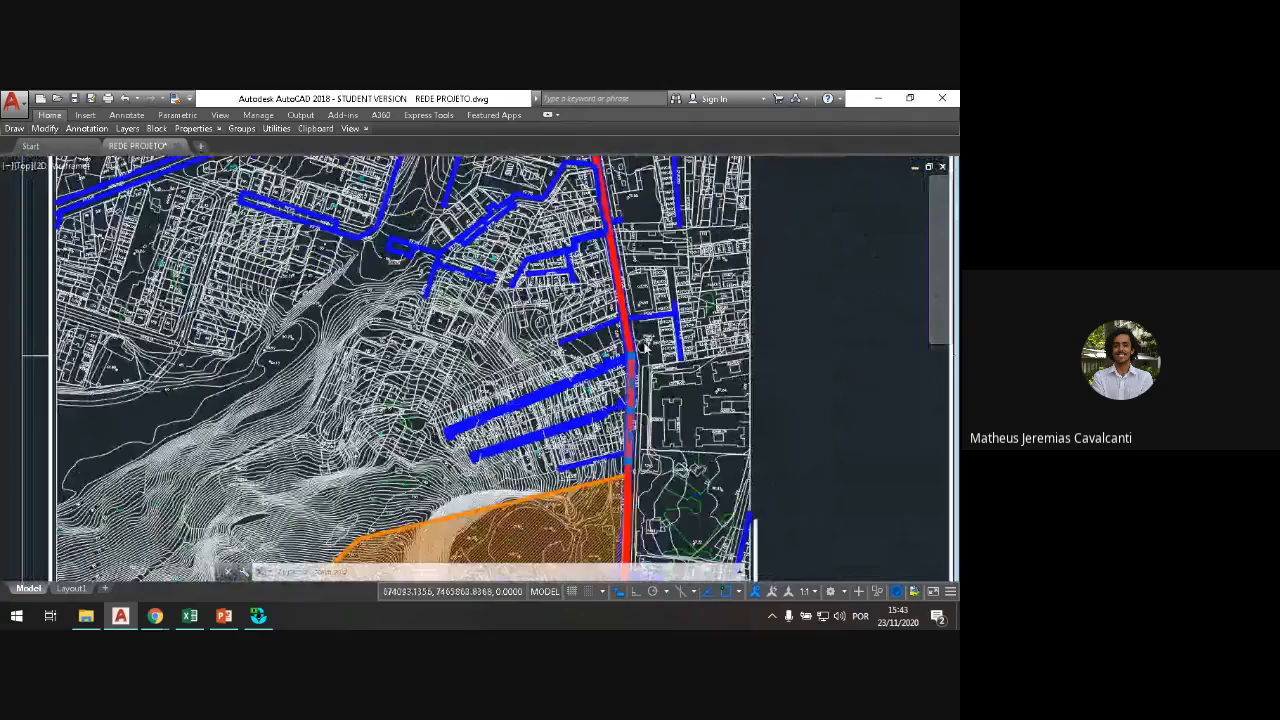
drag(607, 509, 593, 443)
scroll(593, 443, up, 4)
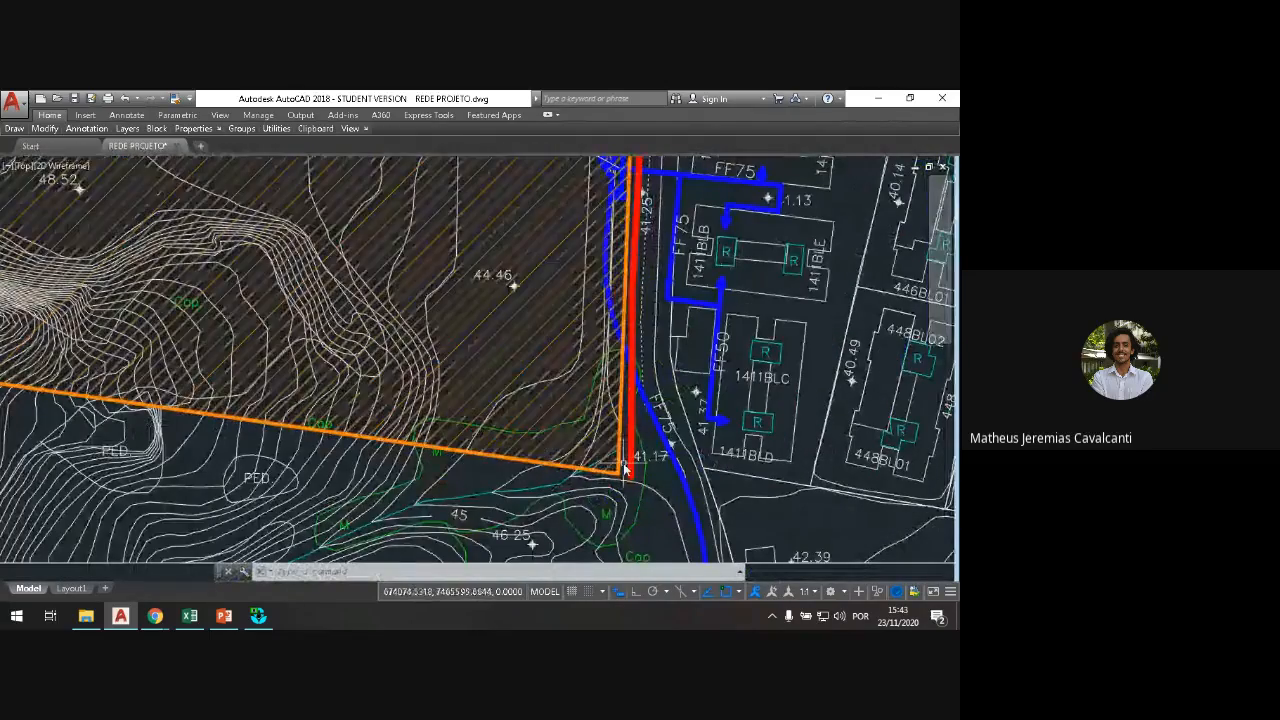
scroll(621, 465, down, 3)
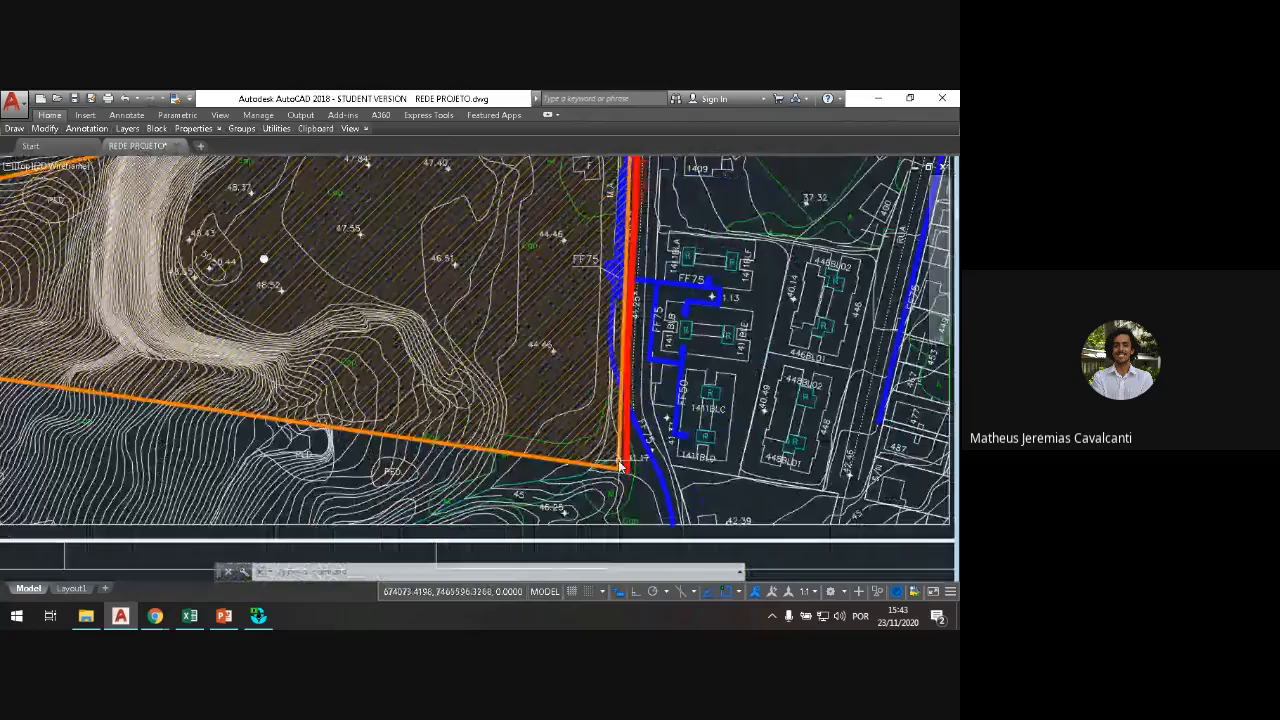
scroll(628, 410, up, 2)
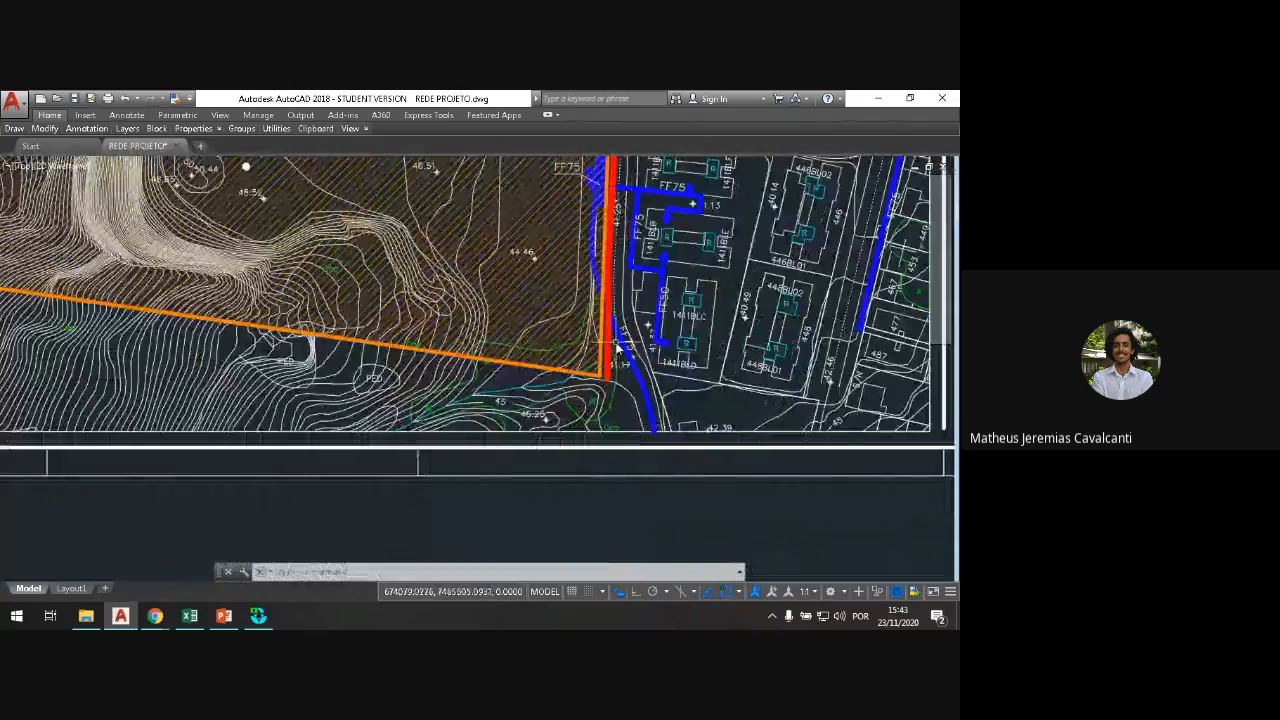
scroll(617, 350, up, 2)
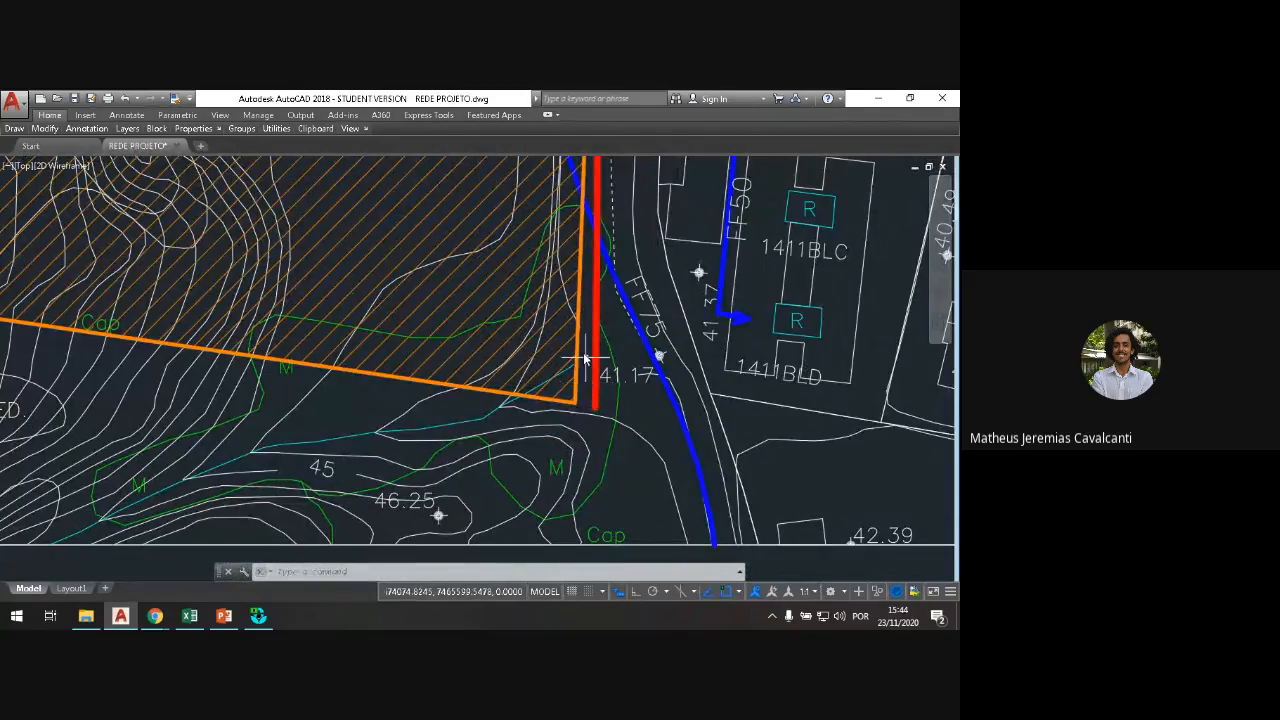
scroll(586, 358, down, 2)
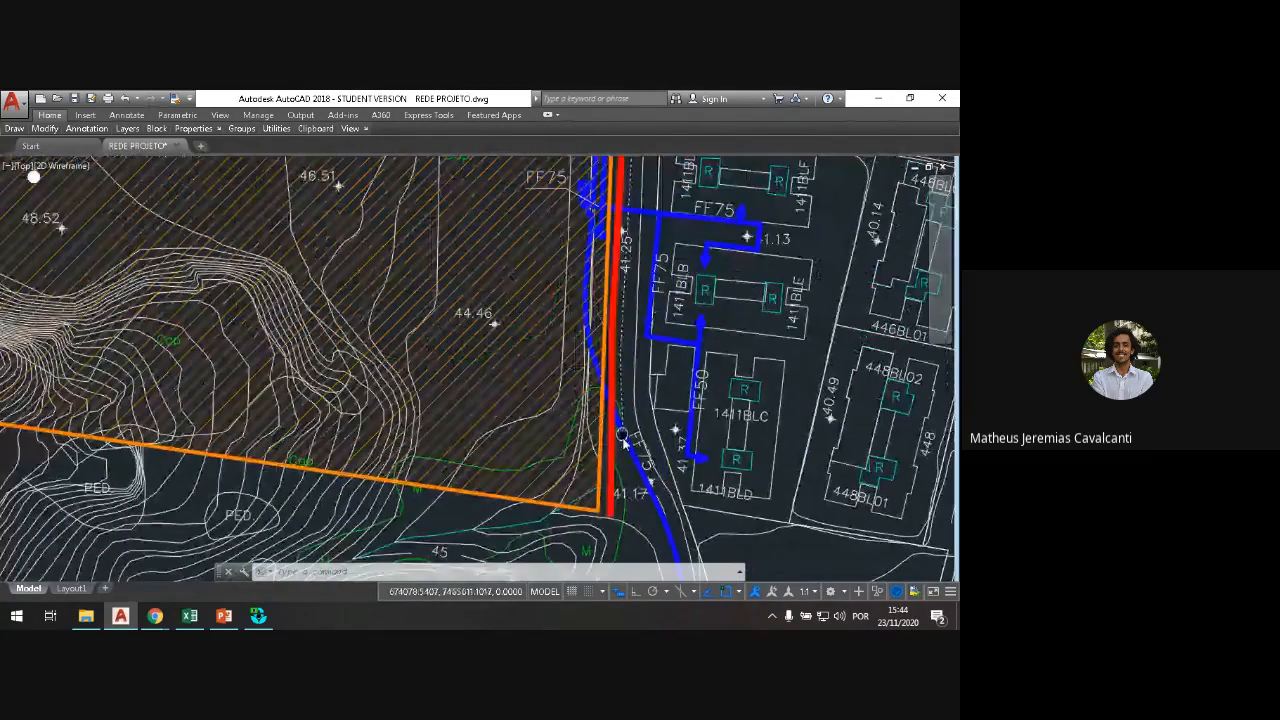
Step: Select the southernmost red pipeline segment and examine its course from the 41.17 to the 41.25 spot elevation beside the hatched area
right_click(620, 388)
click(655, 430)
drag(657, 435, 710, 377)
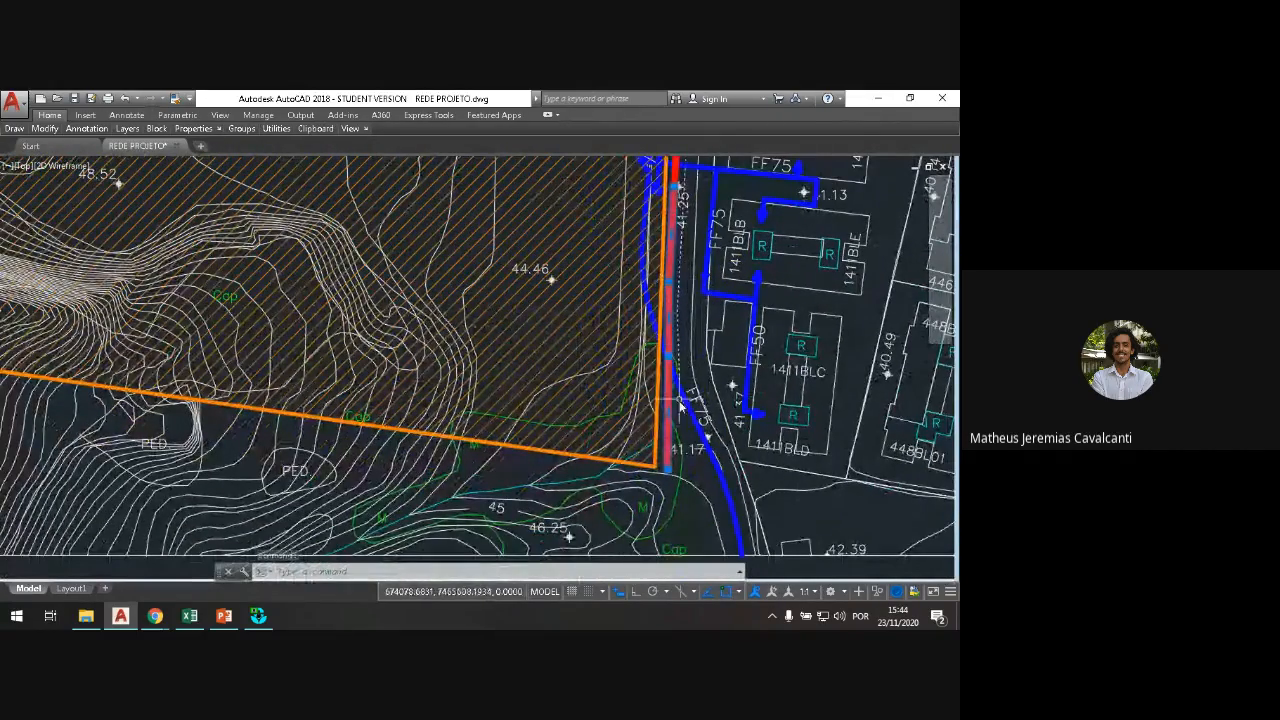
scroll(712, 430, up, 1)
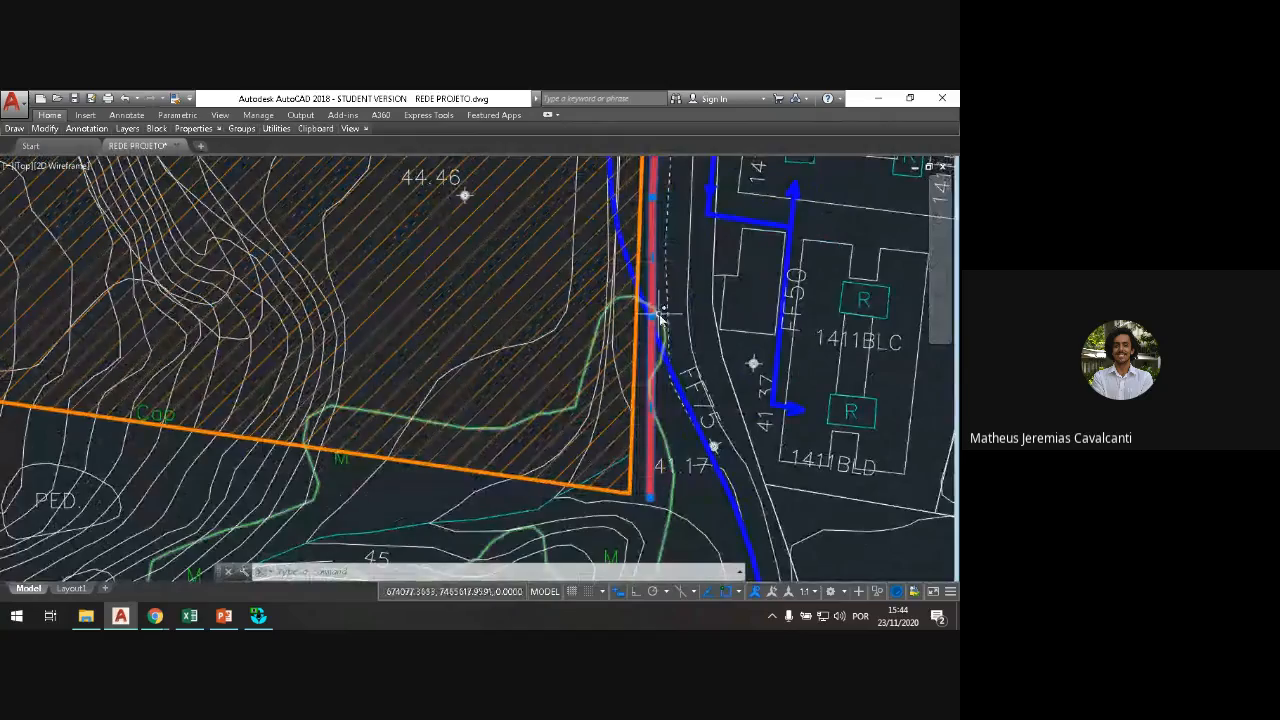
drag(665, 254, 694, 361)
scroll(694, 362, down, 4)
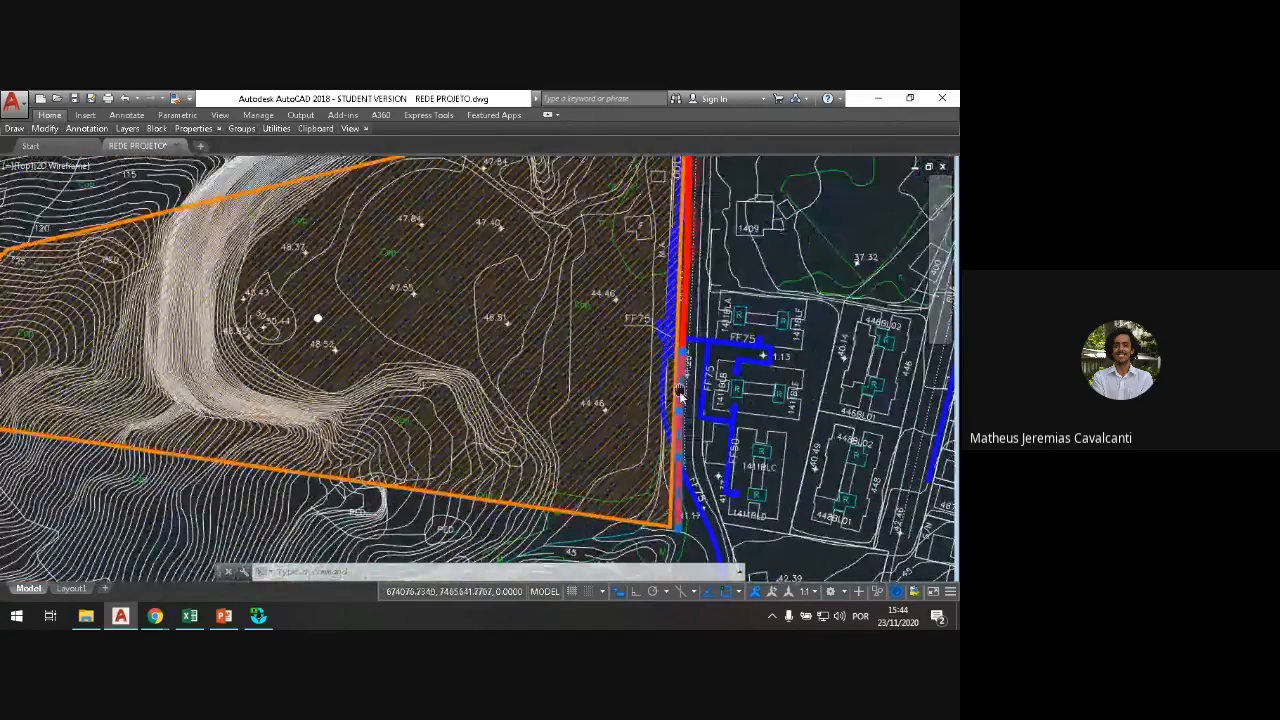
scroll(688, 333, up, 3)
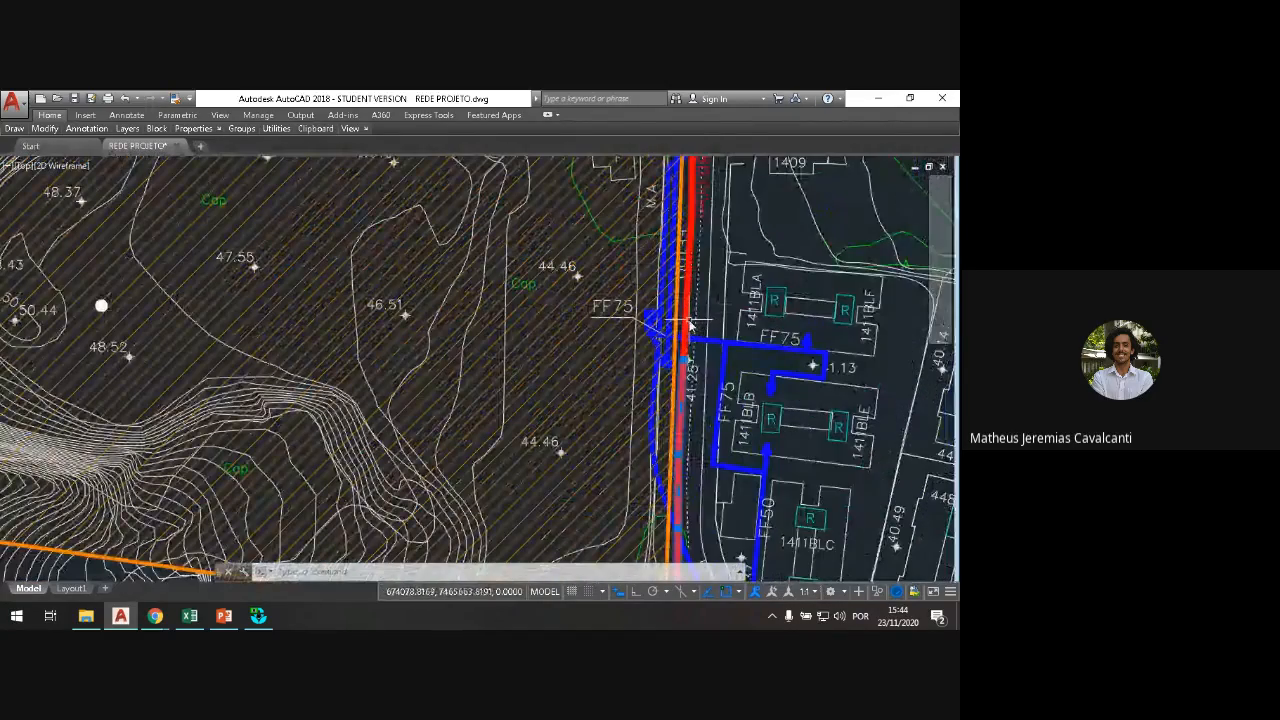
scroll(690, 323, down, 4)
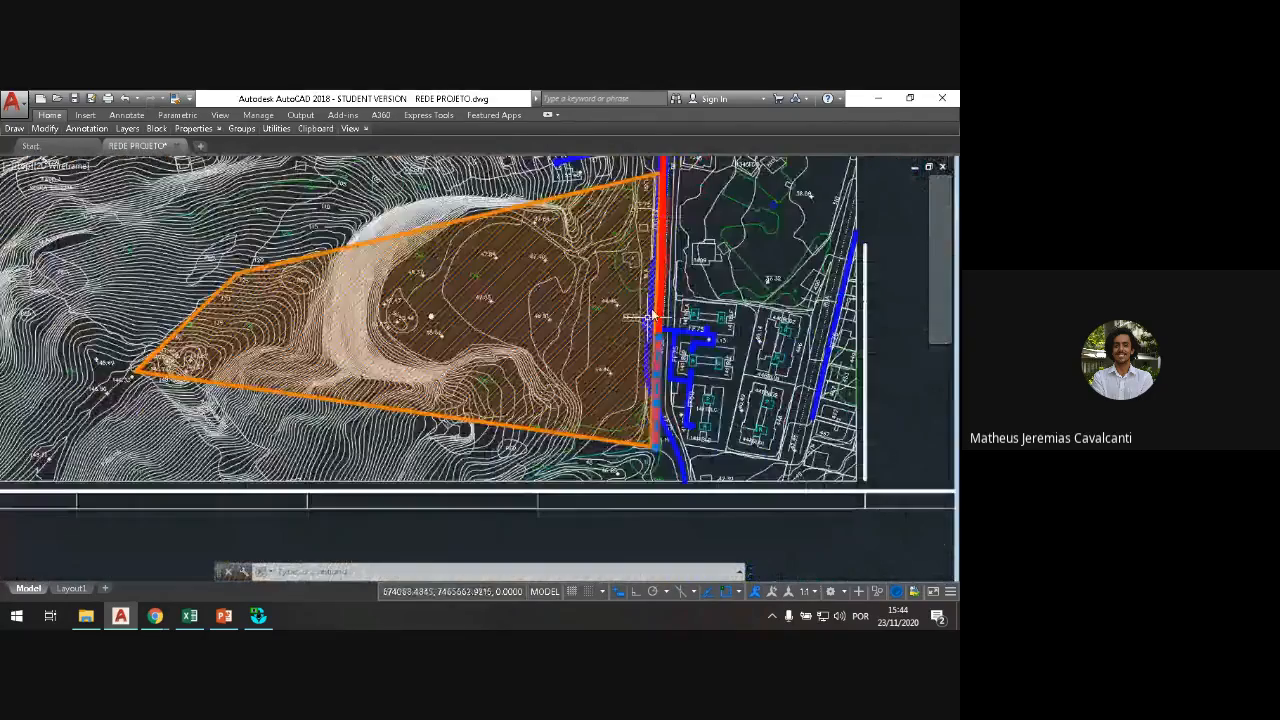
scroll(672, 327, up, 2)
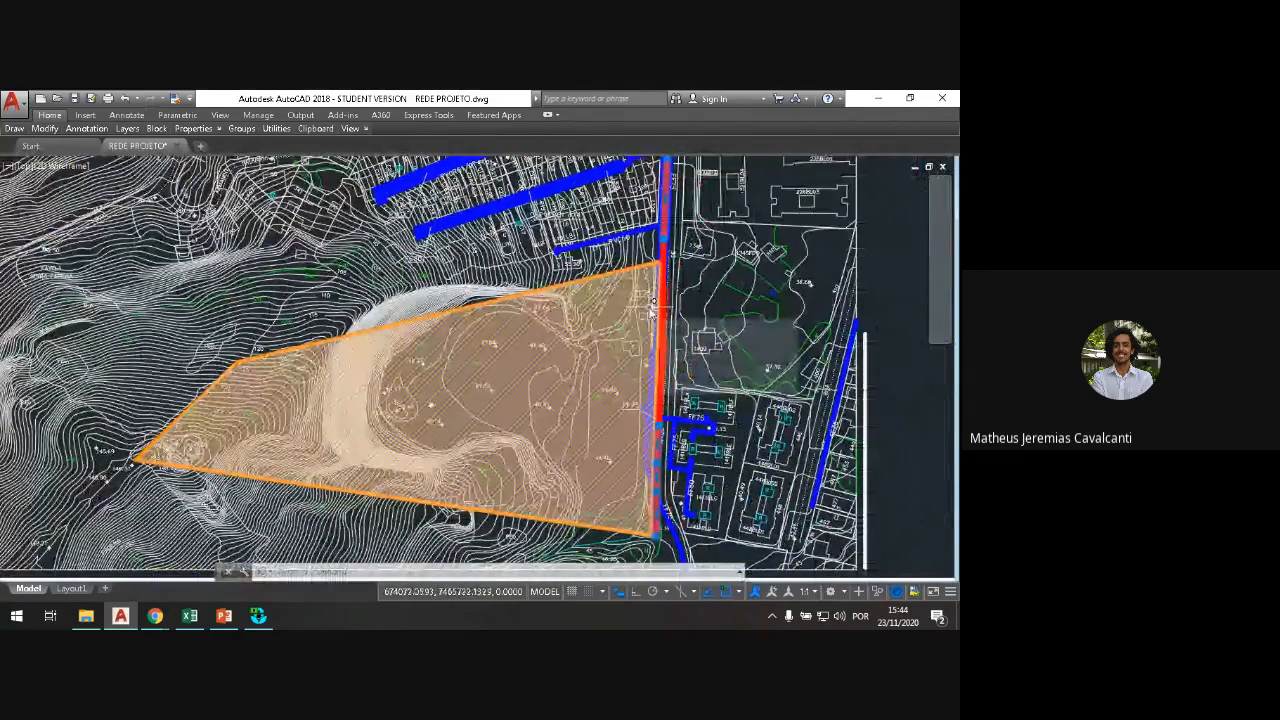
Step: Check the chat of the EPANET meeting in Google Meet, and return to the AutoCAD drawing
mouse_move(158, 620)
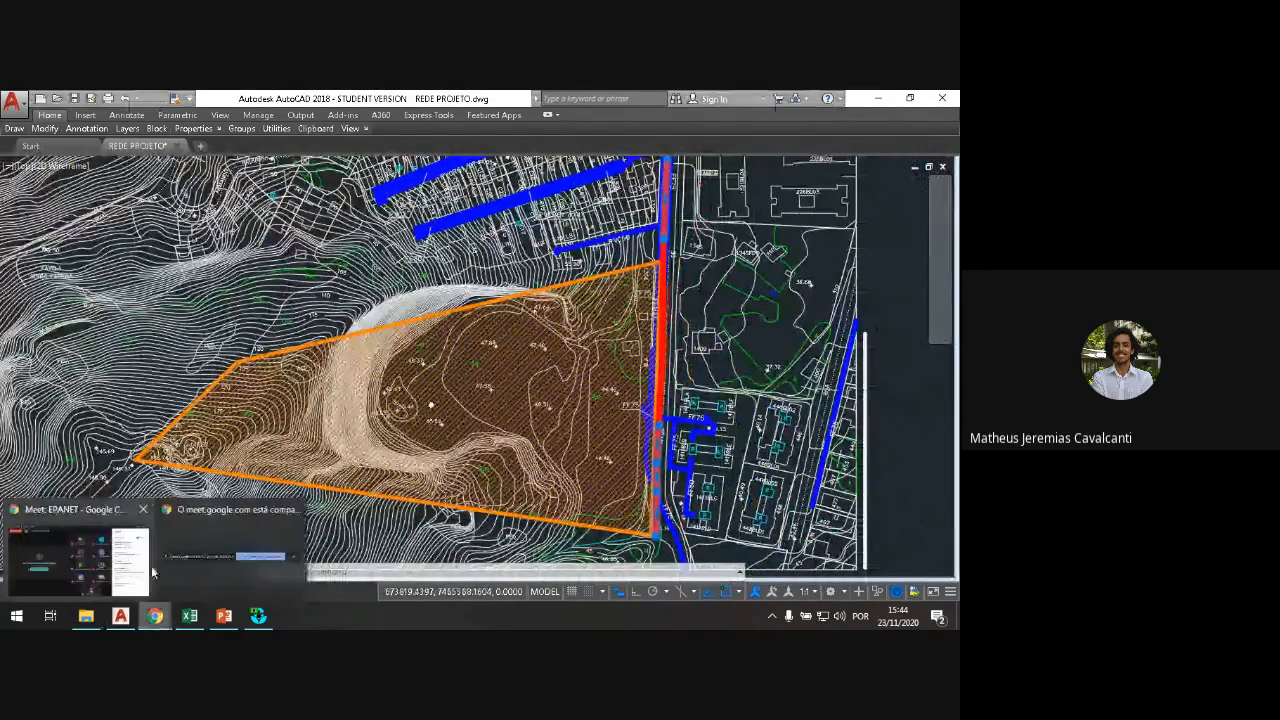
click(120, 558)
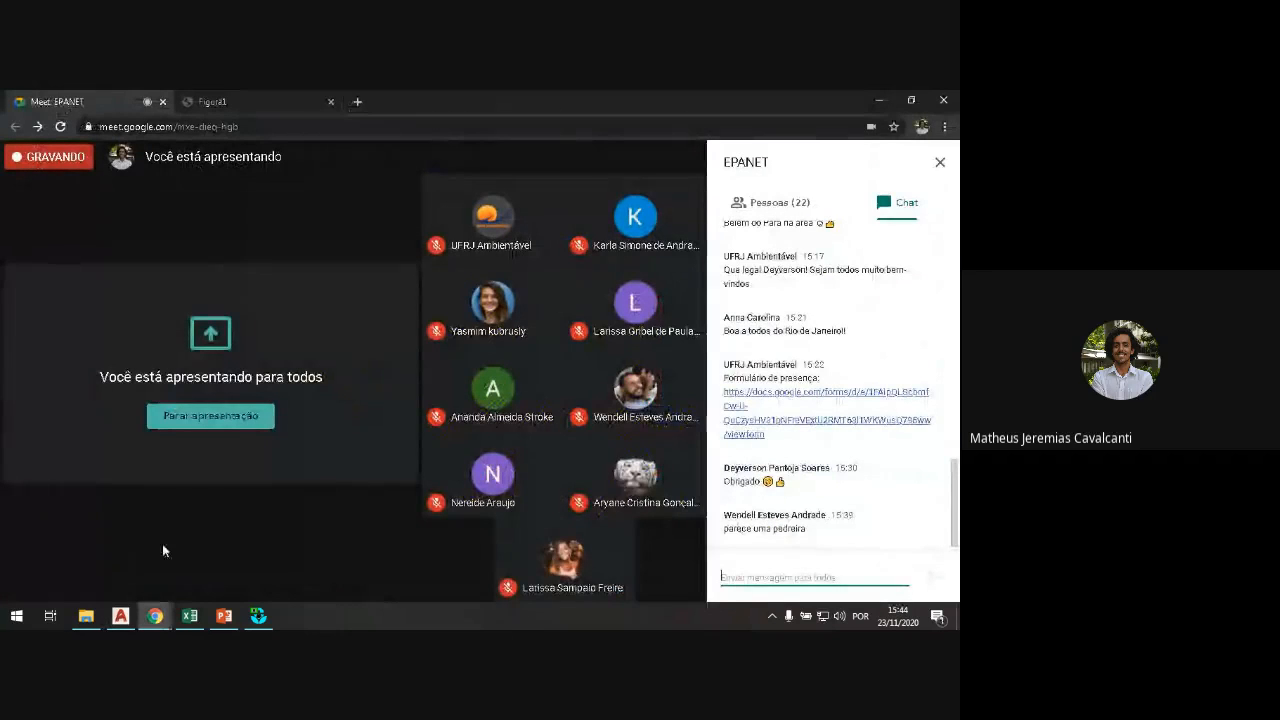
mouse_move(280, 597)
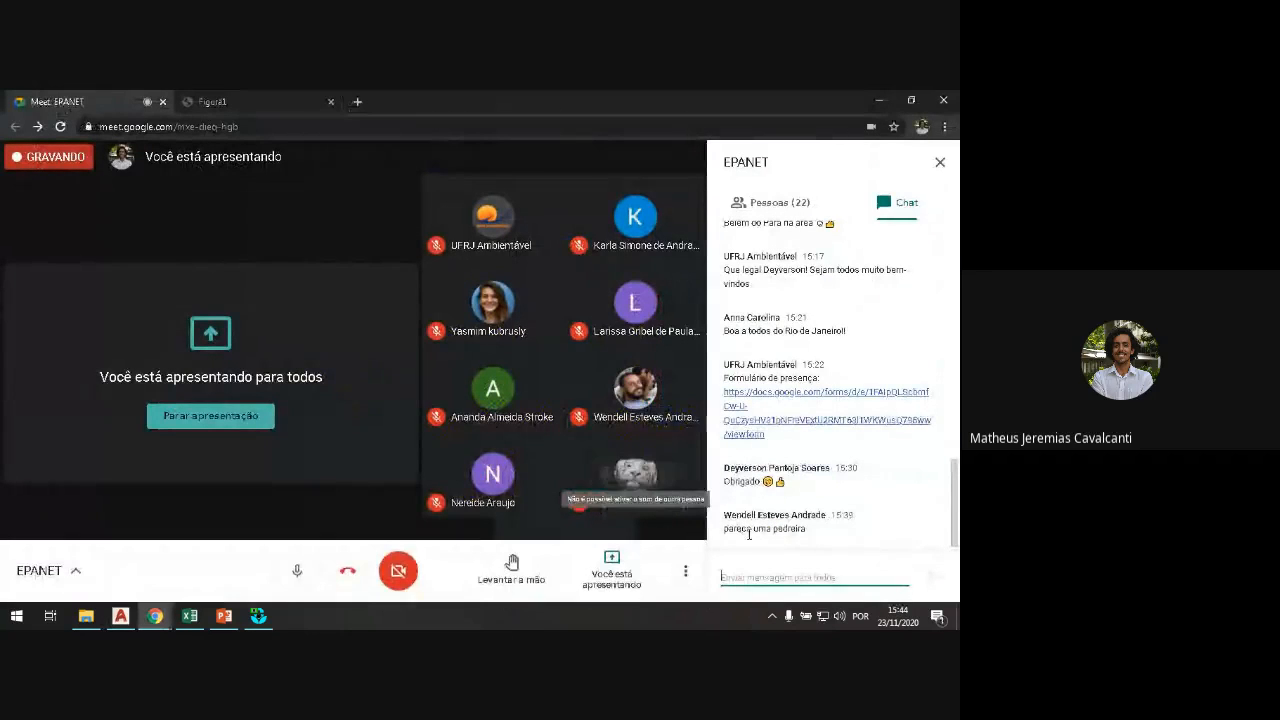
click(122, 617)
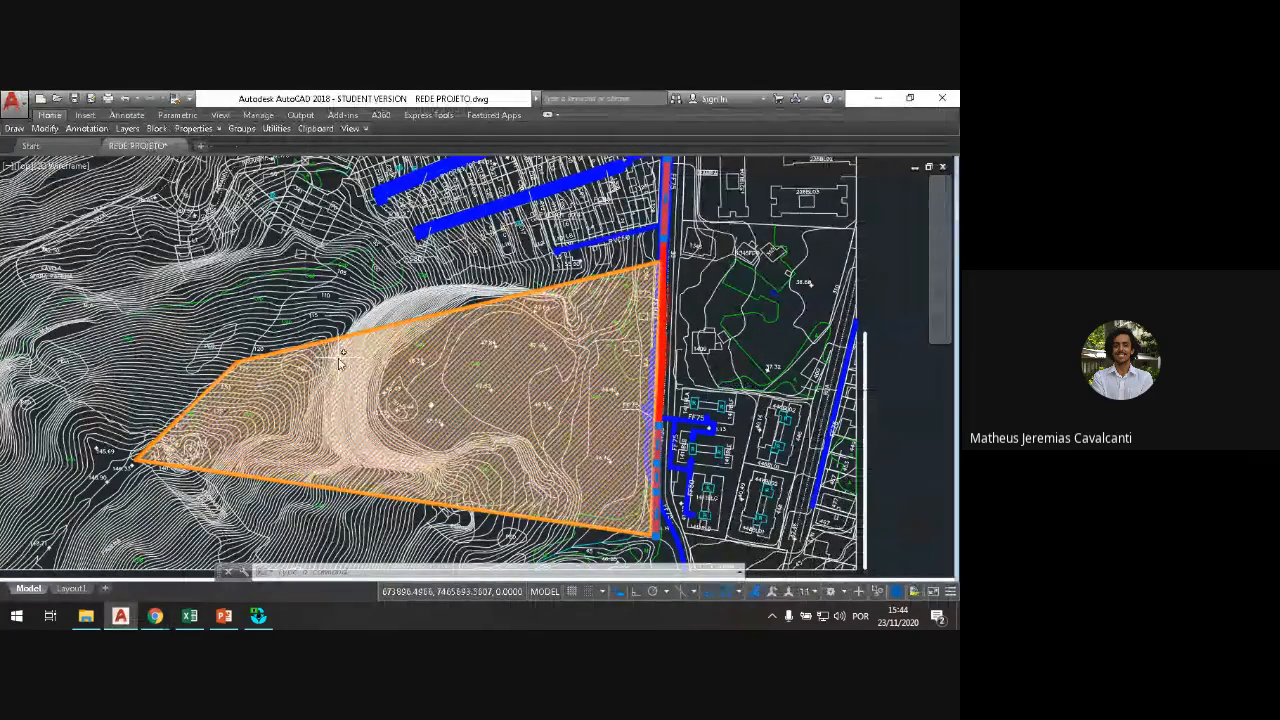
Step: Trace the red pipeline north from the hatched project area to the stretch beside the 39.65 spot elevation
scroll(655, 345, up, 2)
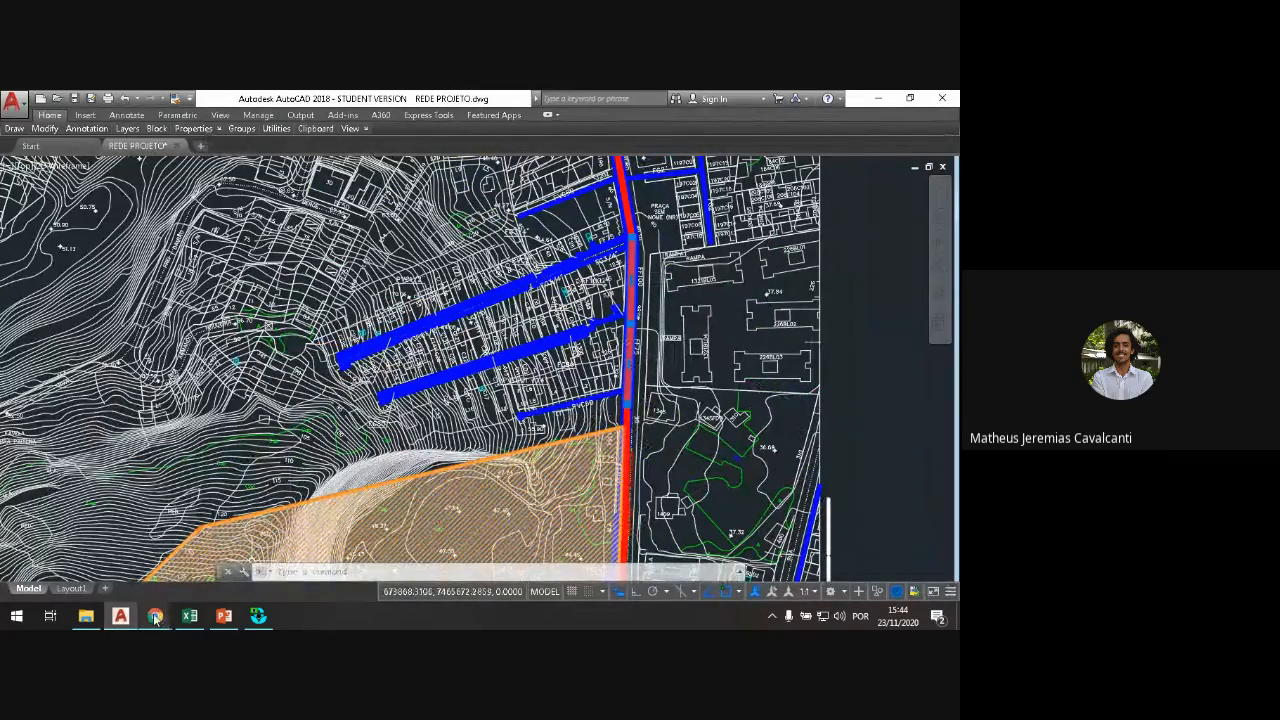
mouse_move(155, 617)
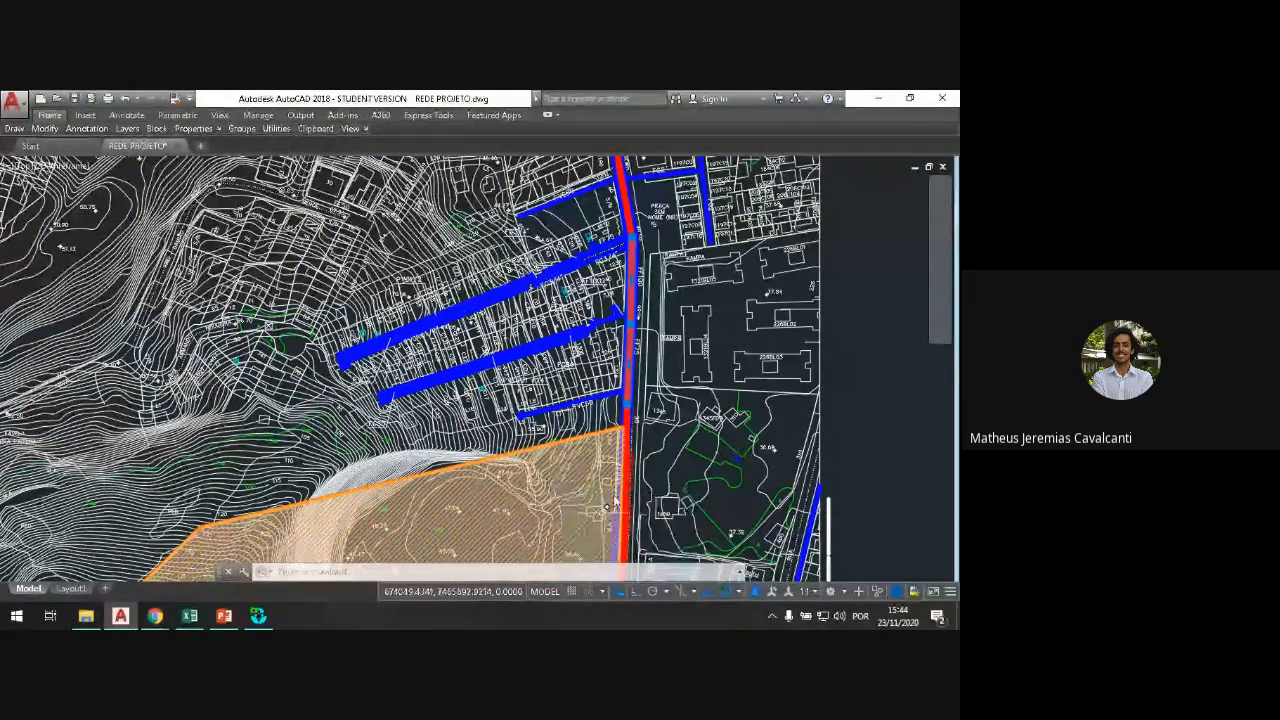
scroll(552, 487, down, 4)
mouse_move(636, 439)
mouse_down()
mouse_move(572, 398)
mouse_move(590, 436)
mouse_up()
scroll(598, 301, up, 4)
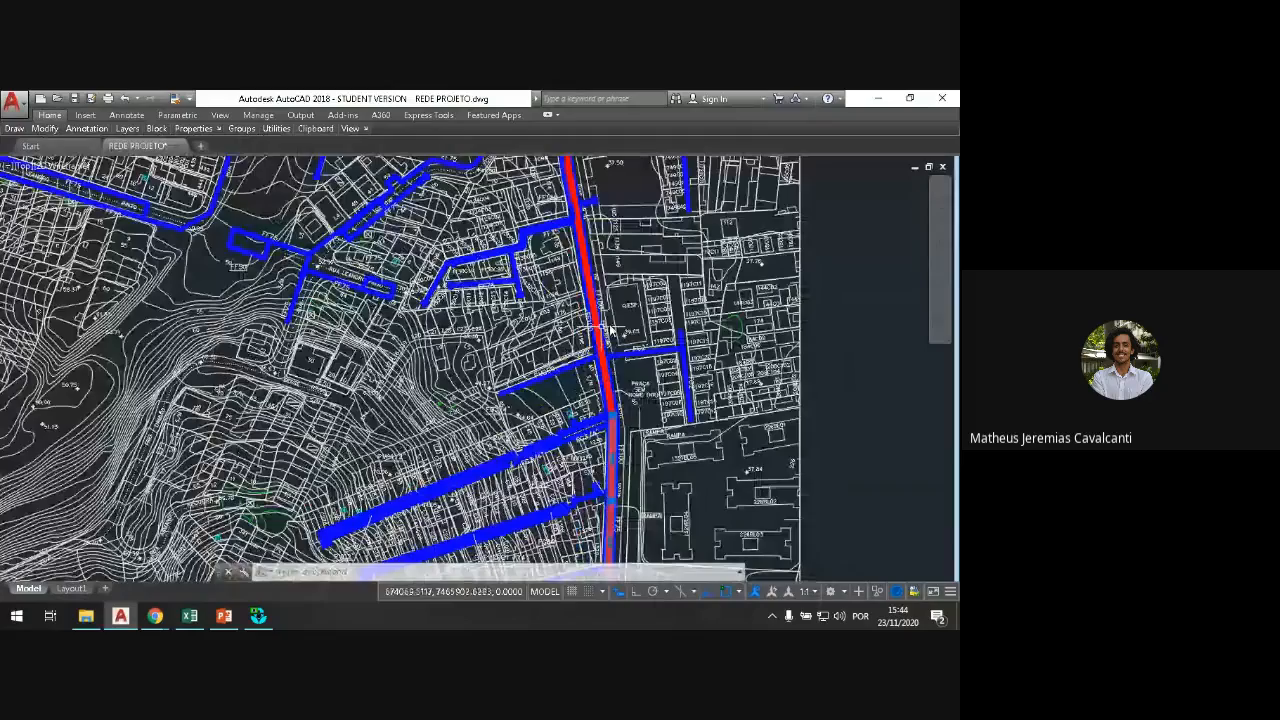
scroll(597, 305, up, 3)
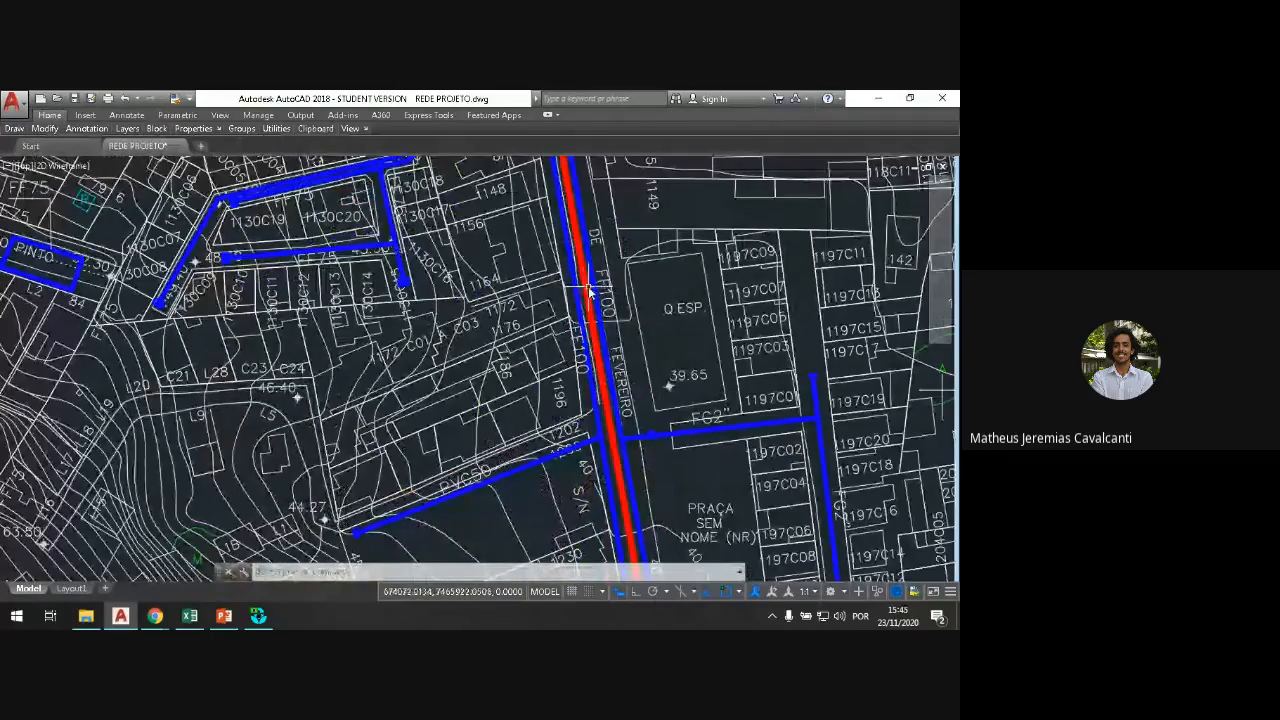
Step: Clear the selection and select the red segment passing the 39.65 spot elevation to inspect its end beside Praça Sem Nome
drag(591, 300, 609, 358)
key(Escape)
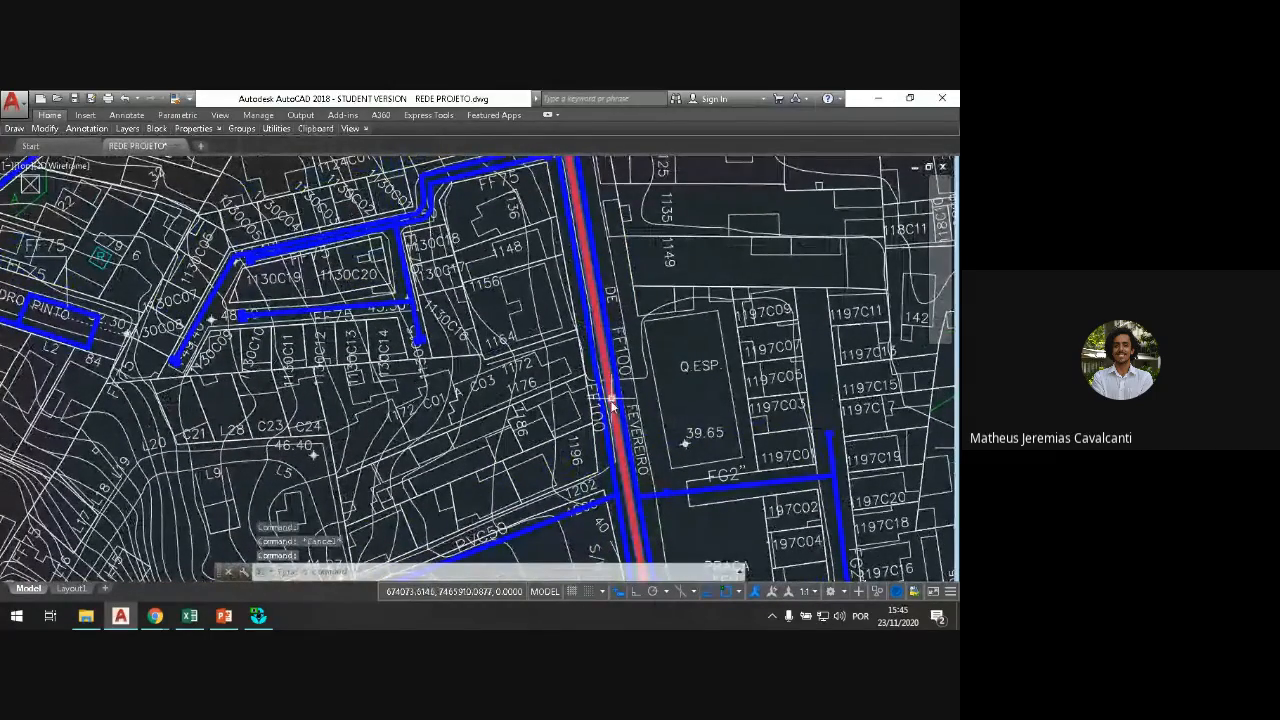
scroll(634, 418, down, 4)
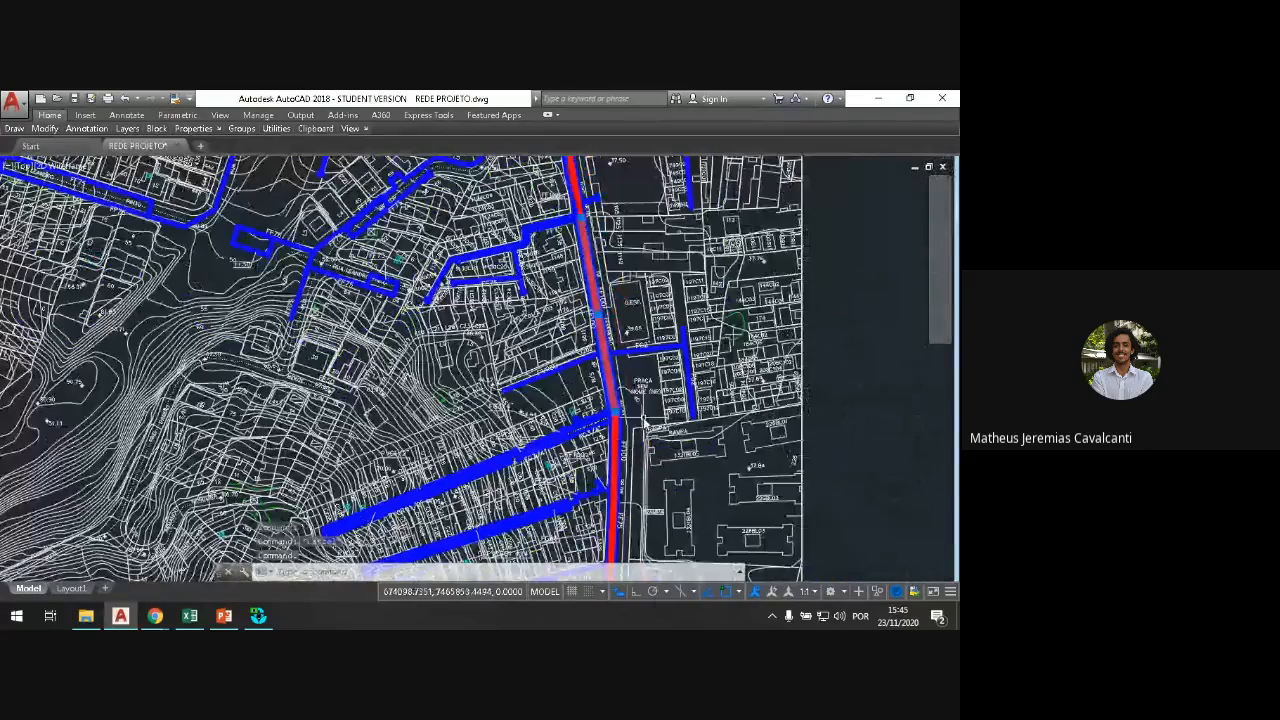
scroll(645, 424, up, 3)
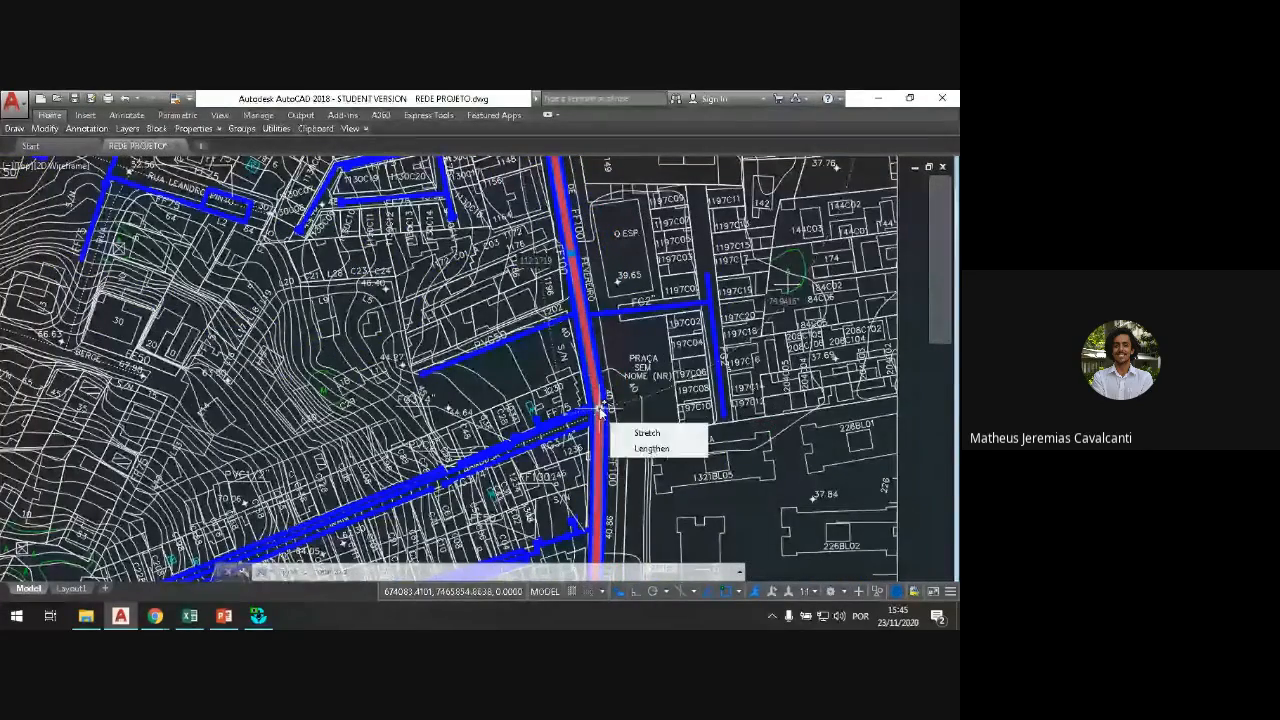
mouse_move(600, 410)
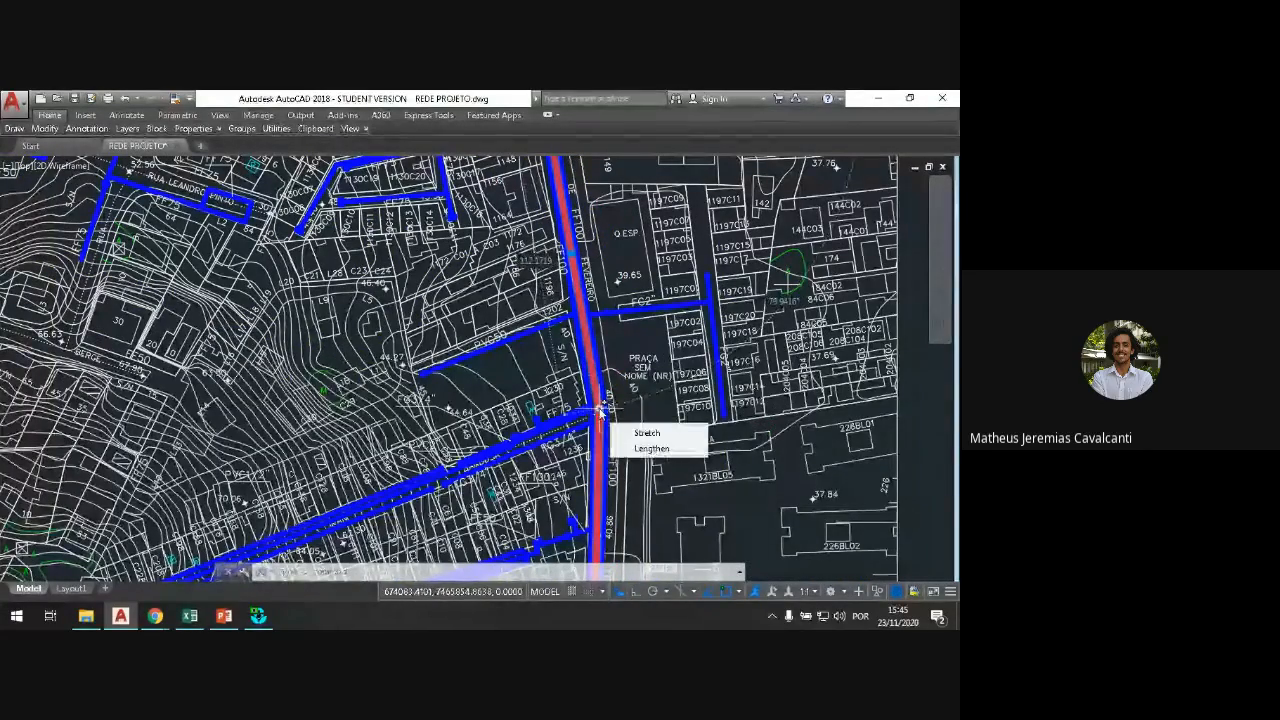
scroll(608, 416, down, 2)
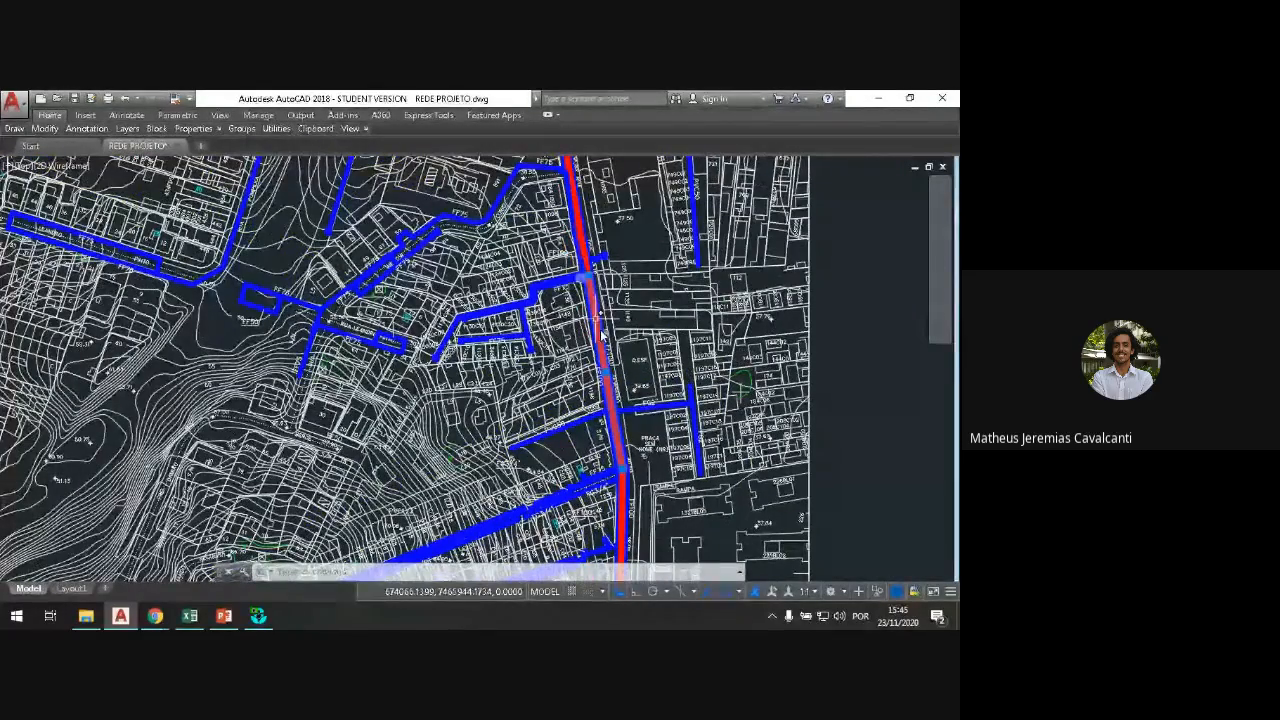
Step: Examine the red pipeline's material and diameter label near lot 1114 and its course from the northern junction
scroll(600, 262, up, 5)
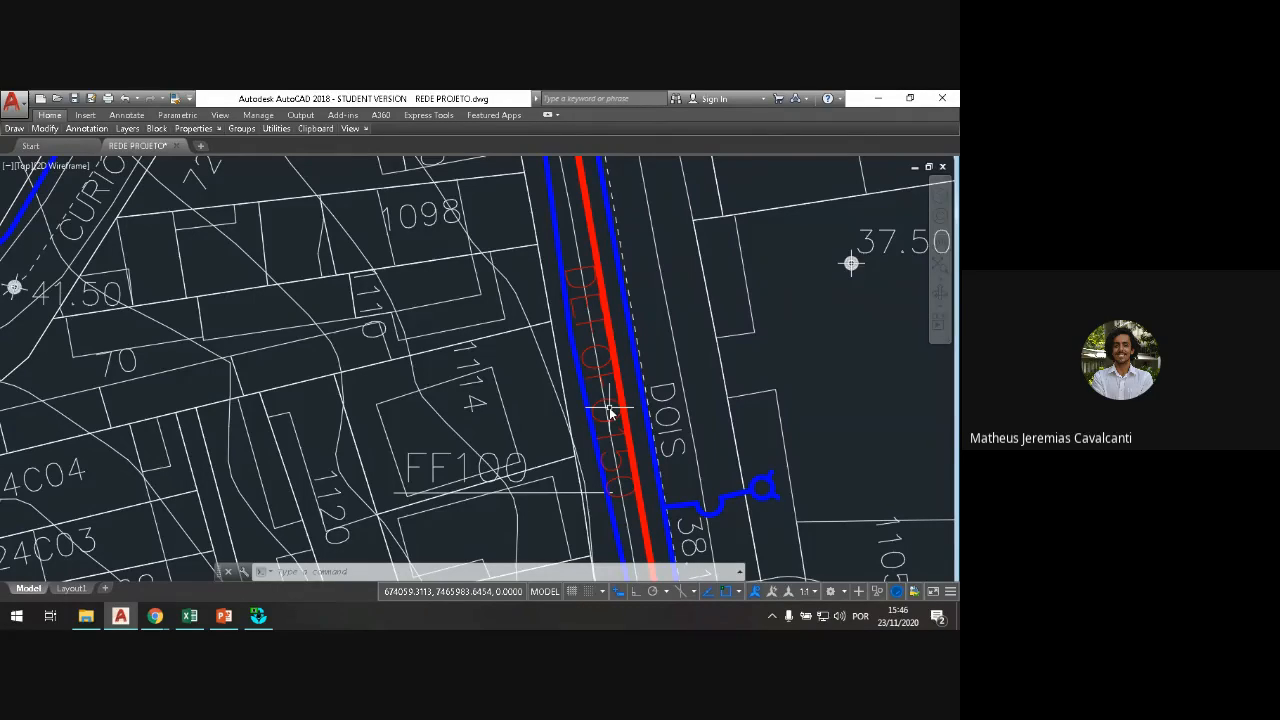
scroll(612, 412, down, 1)
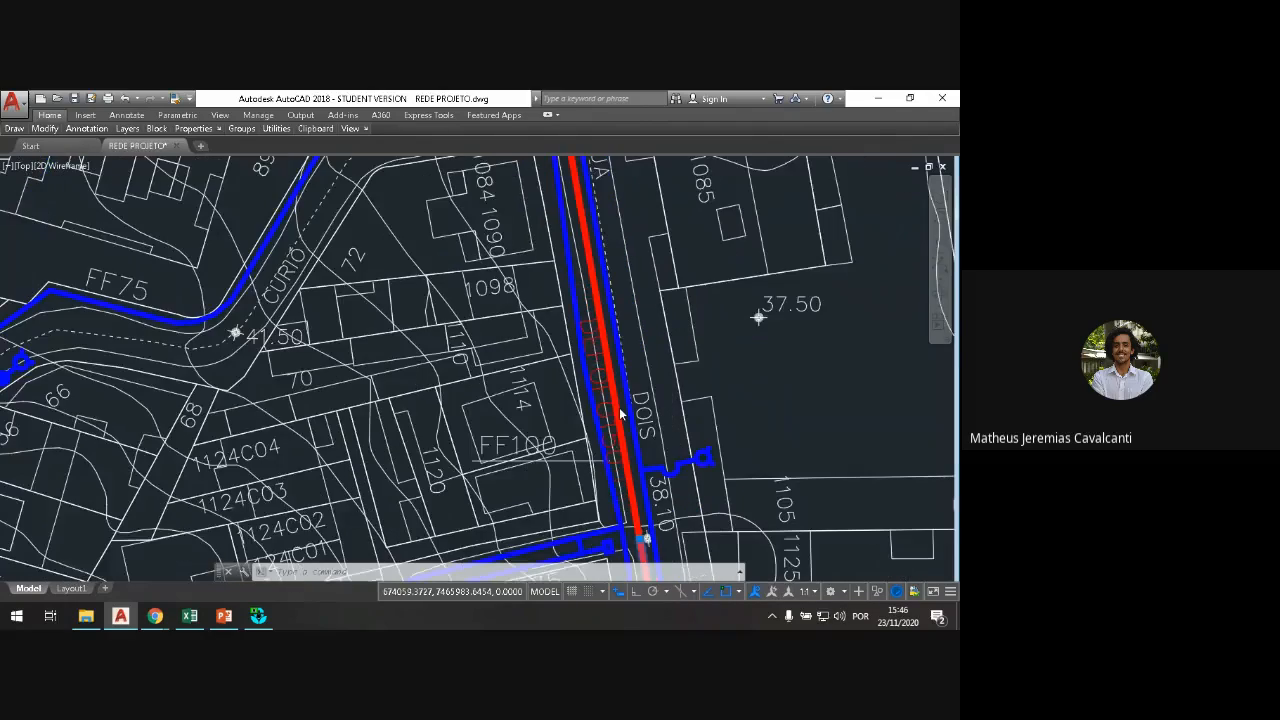
scroll(620, 413, down, 3)
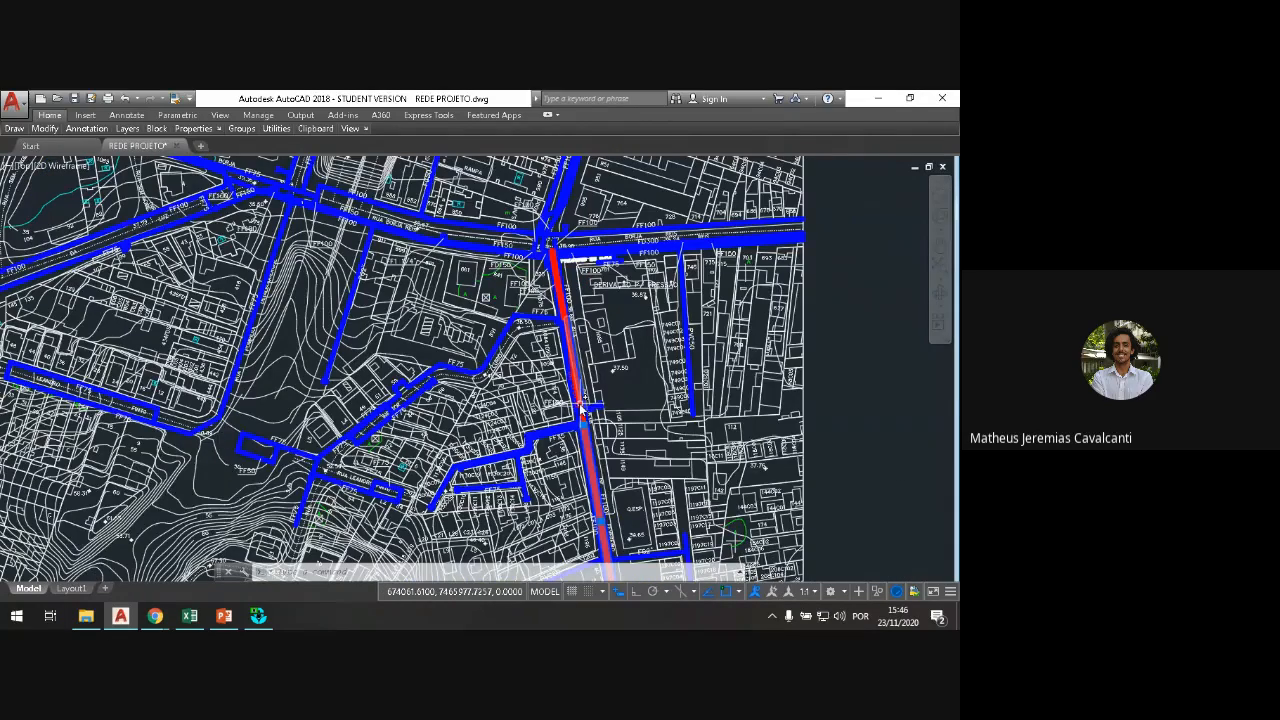
scroll(579, 403, down, 2)
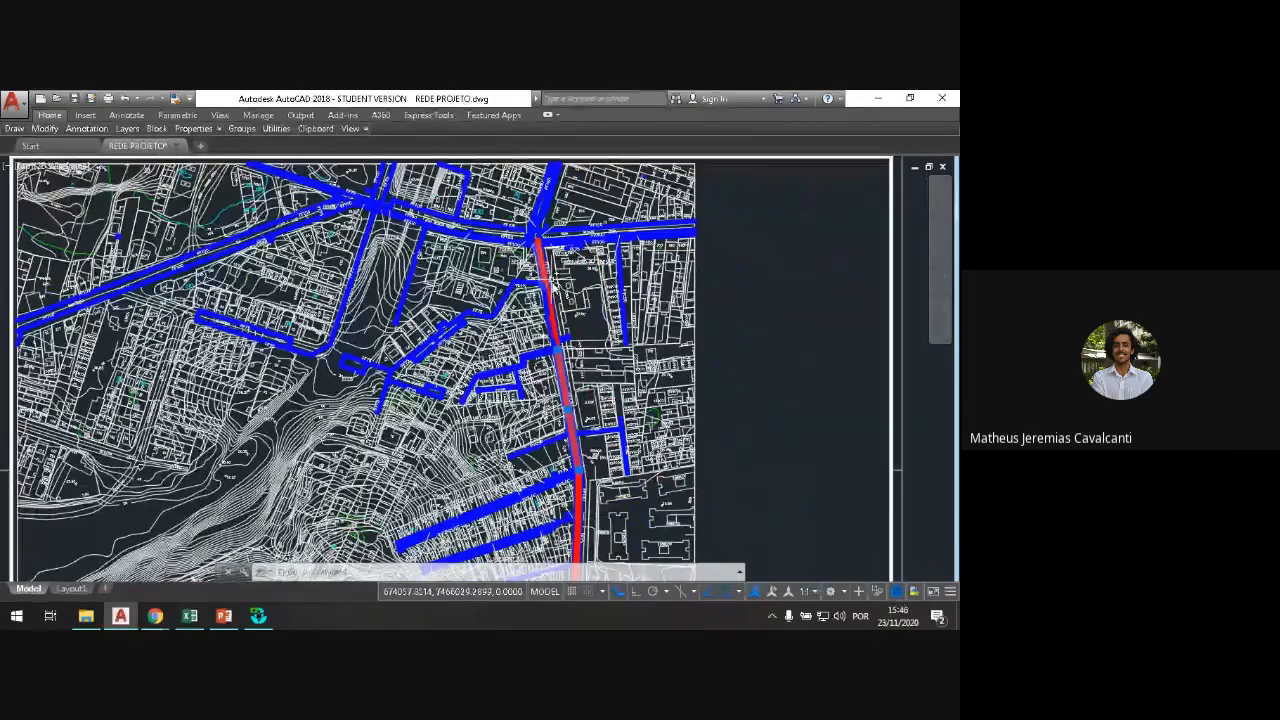
Step: Minimize the drawing, launch EpaCAD, and bring up its file selection for opening a DXF drawing
click(881, 99)
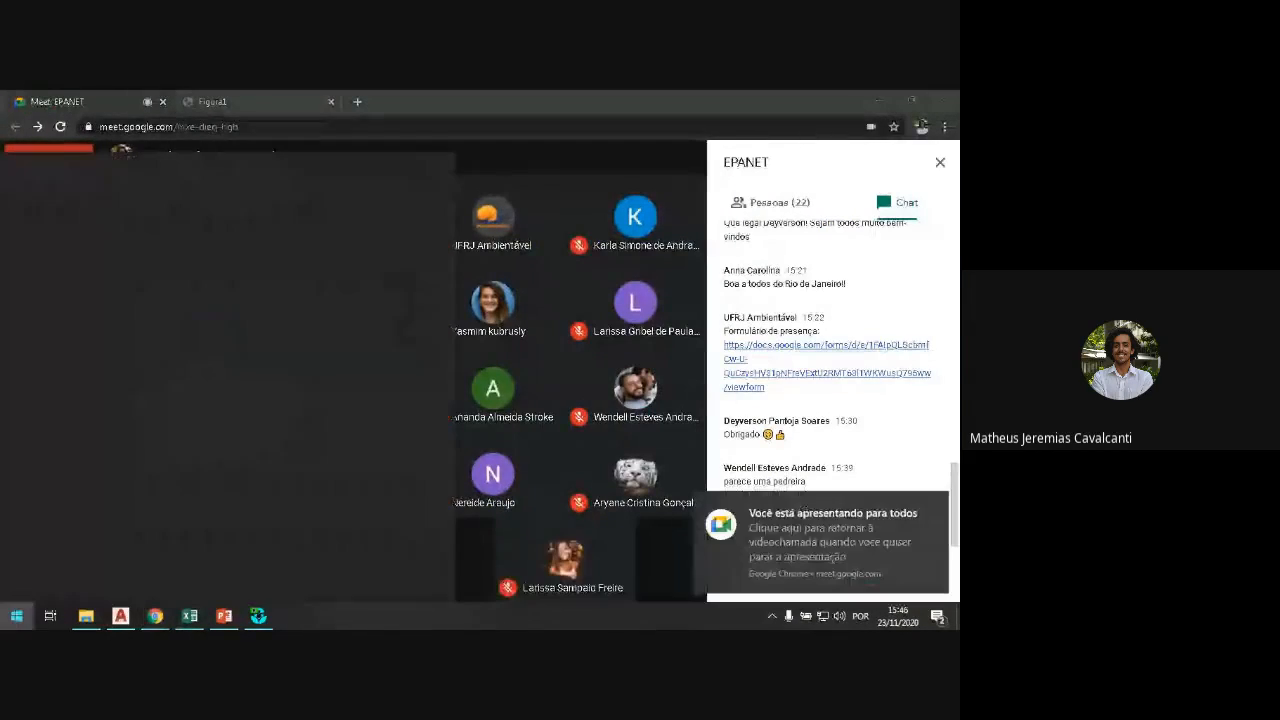
click(4, 606)
text(epac)
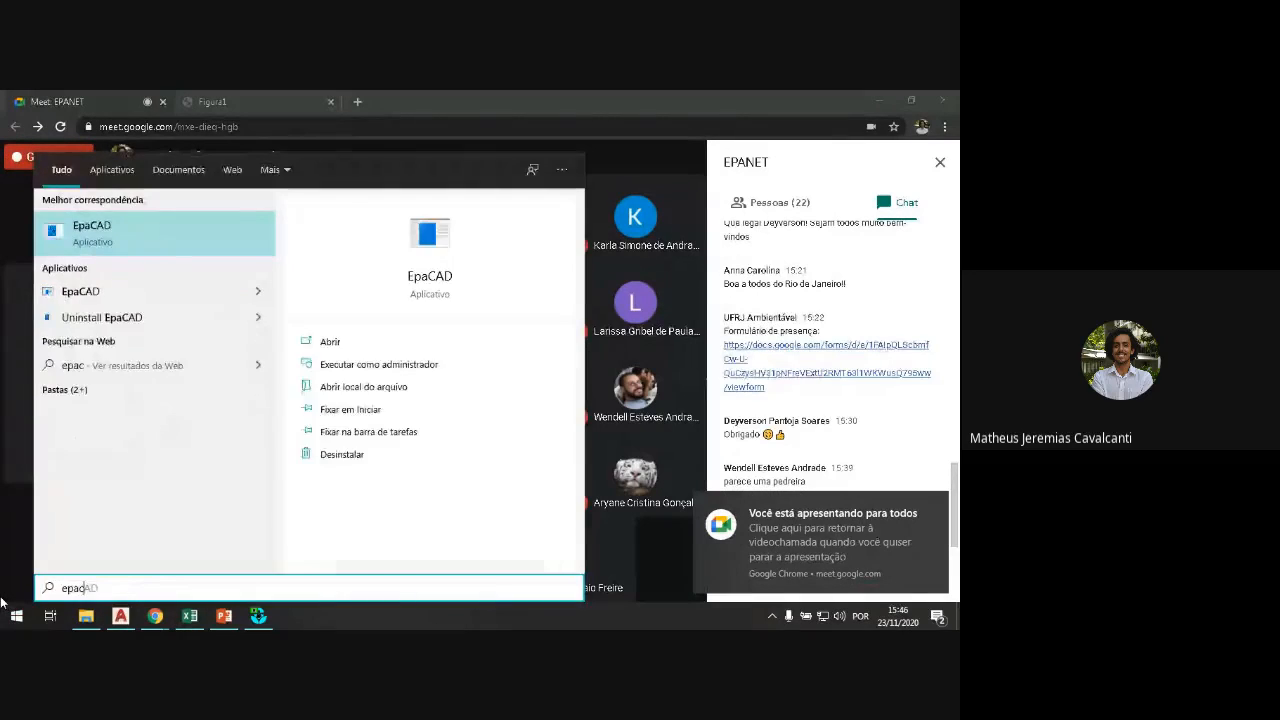
key(Return)
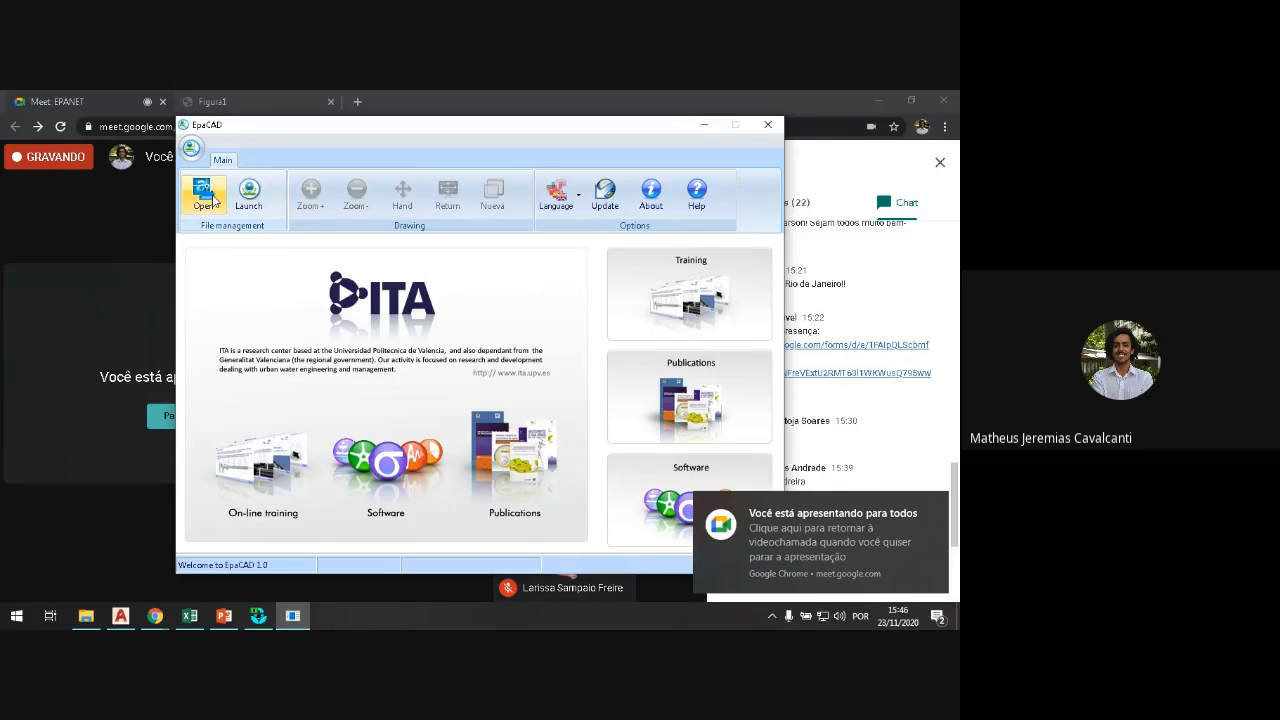
click(206, 195)
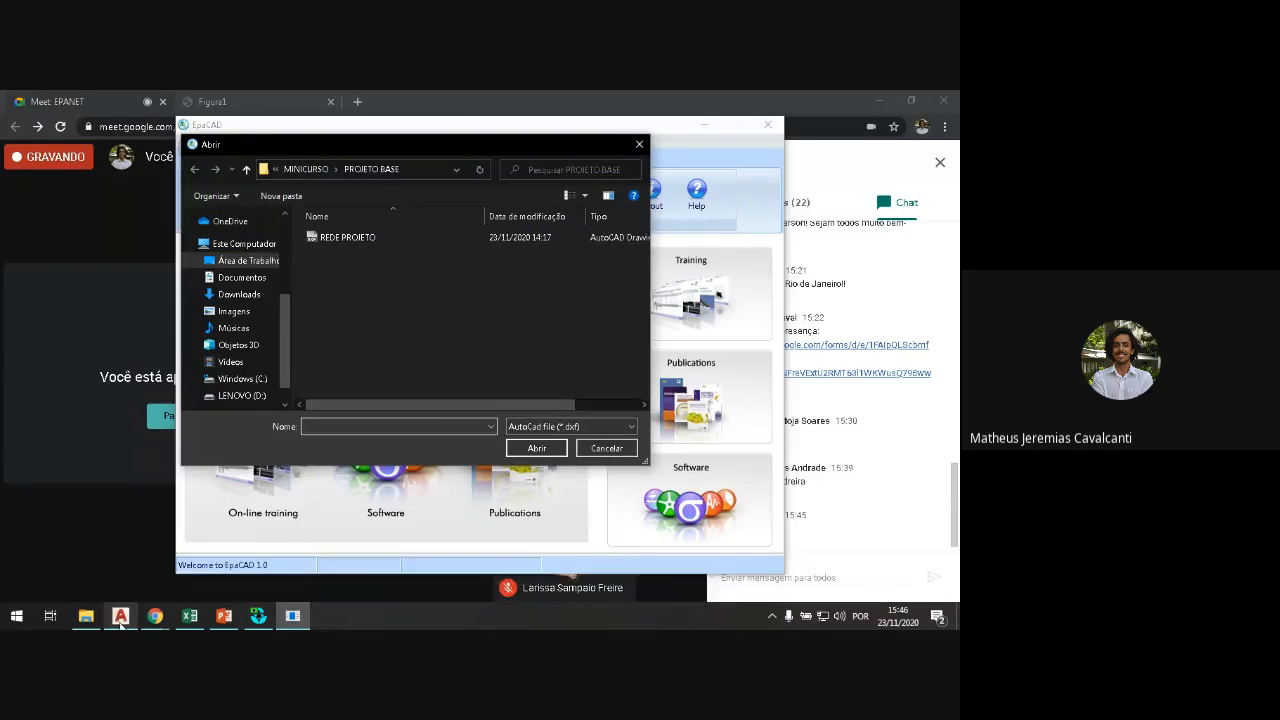
Step: Switch to the REDE PROJETO drawing in AutoCAD, review the formats available for saving a copy, and dismiss them without saving
click(131, 614)
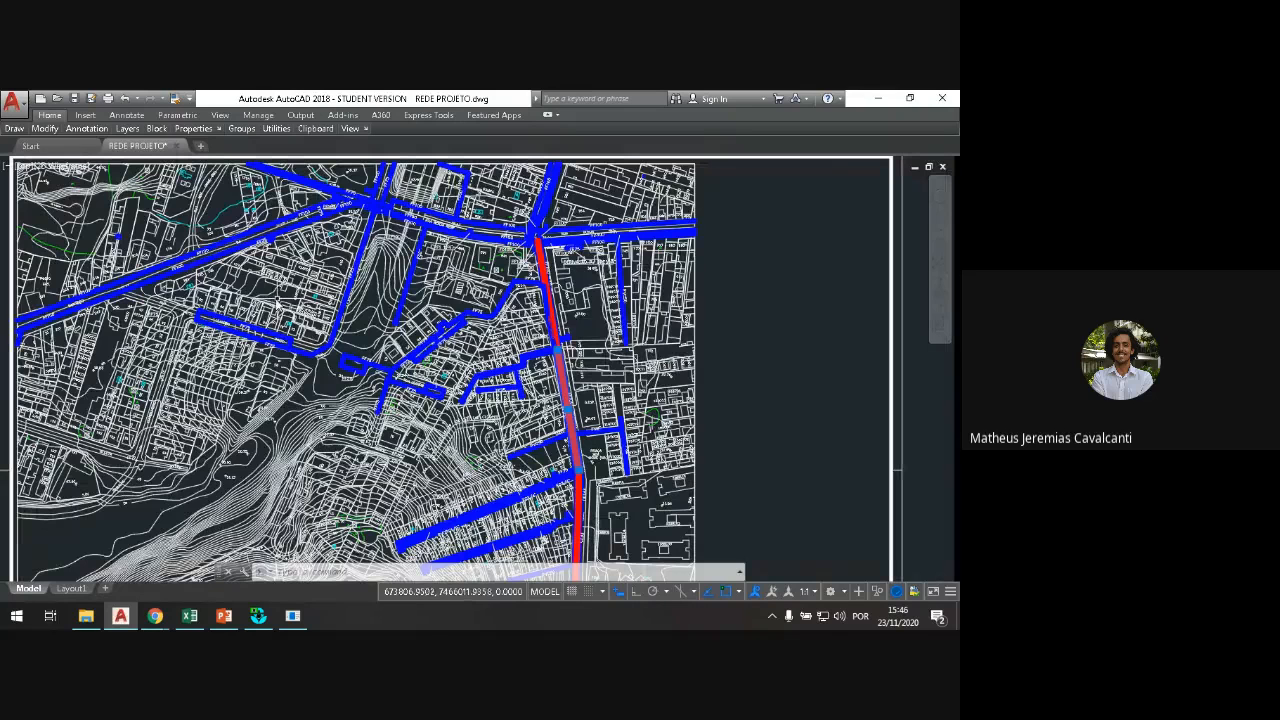
click(13, 101)
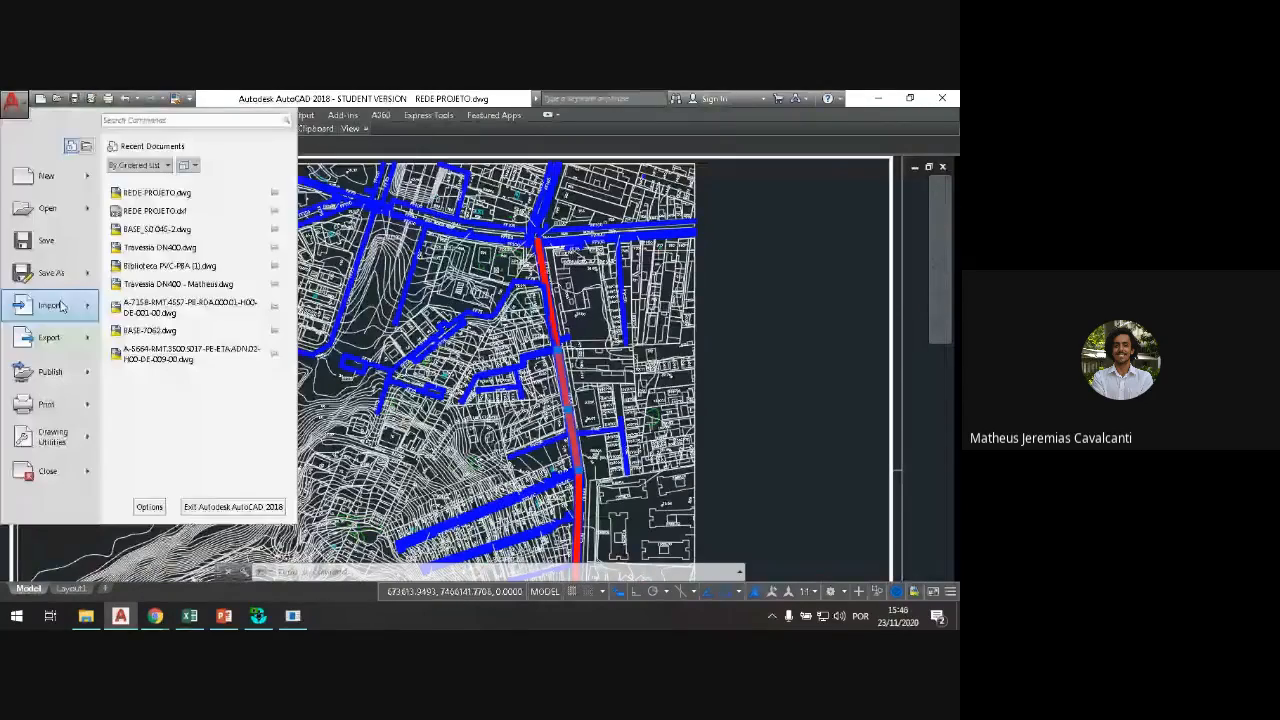
mouse_move(62, 280)
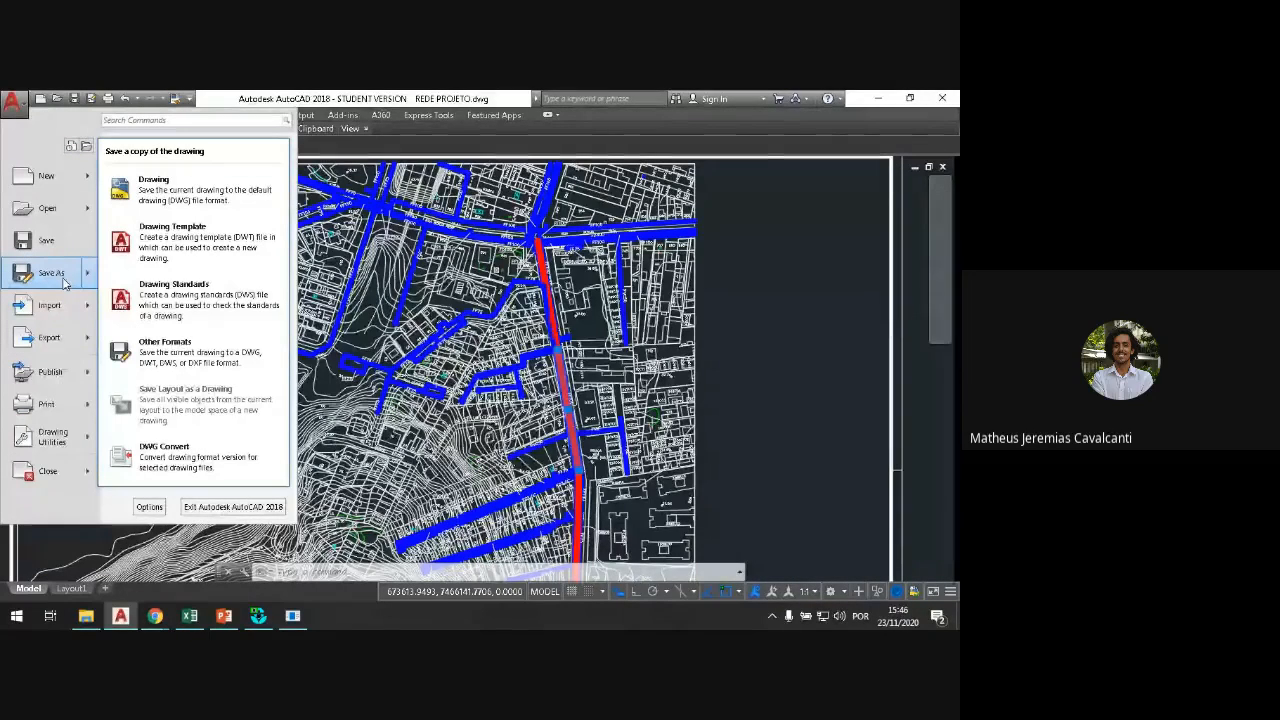
click(735, 340)
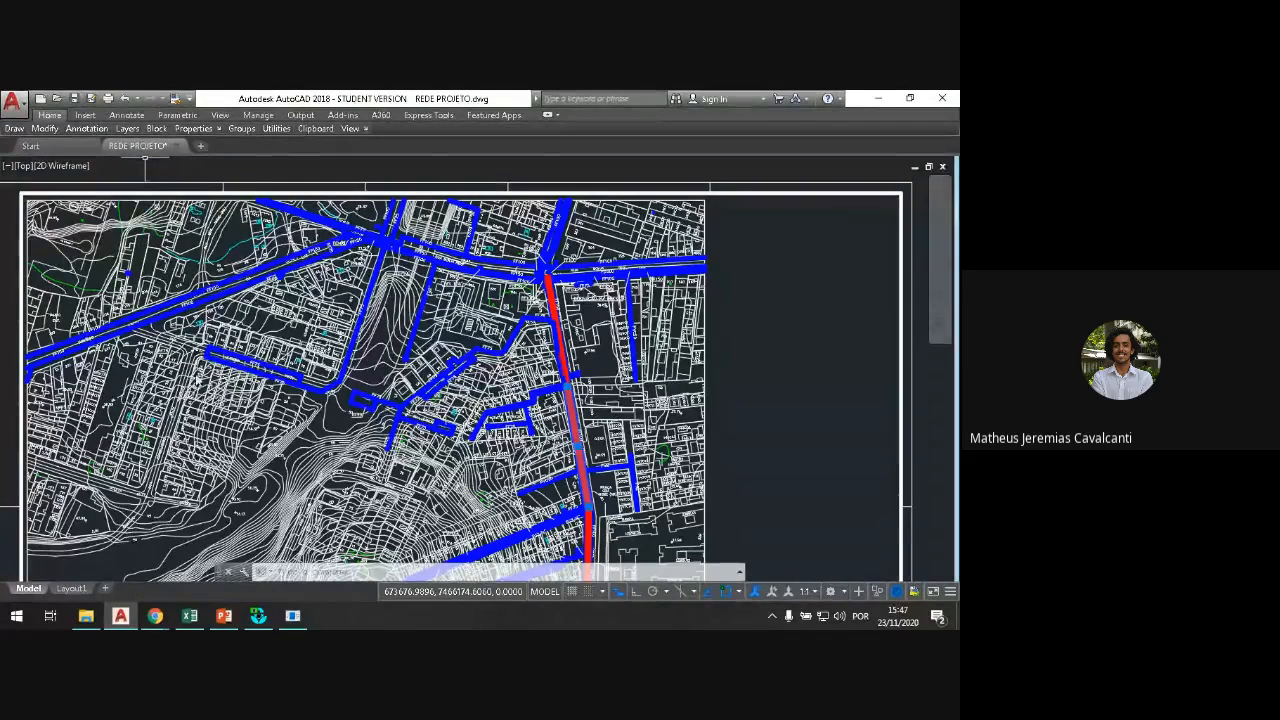
Step: Return to EpaCAD, load the REDE PROJETO DXF file from the PROJETO BASE folder, and look through the pipe layer list
click(292, 615)
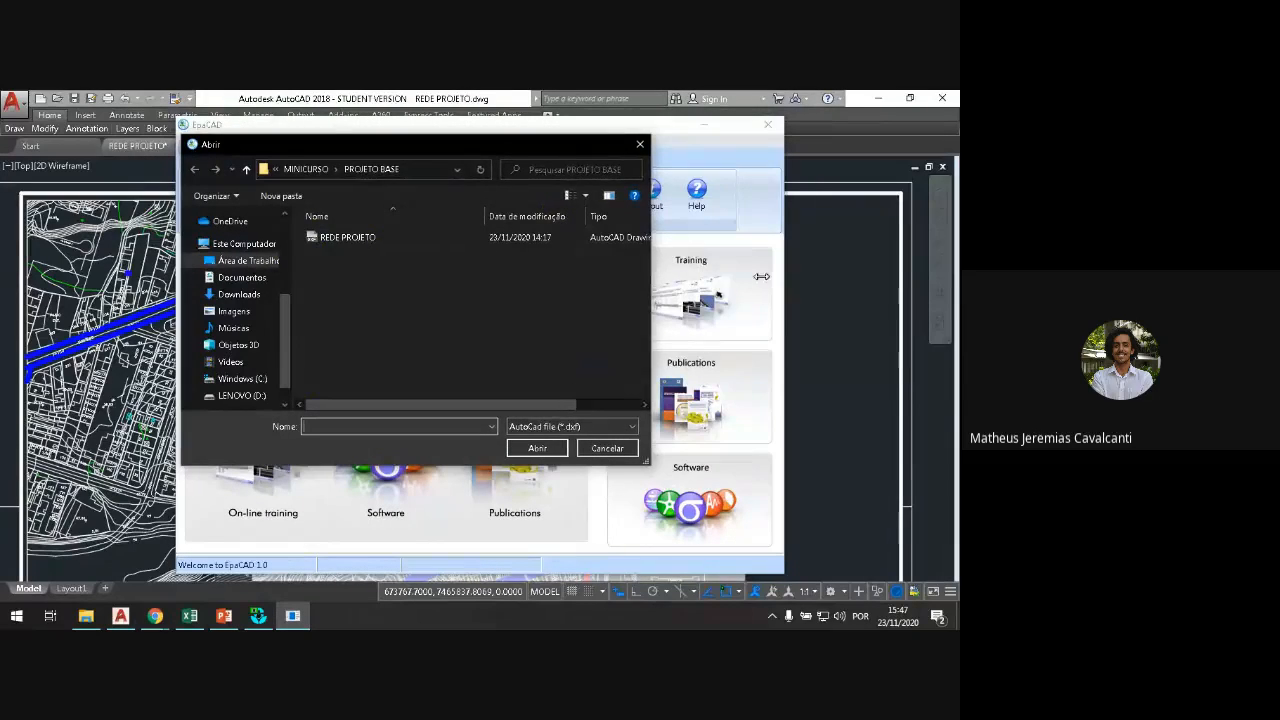
drag(650, 272, 763, 272)
click(357, 239)
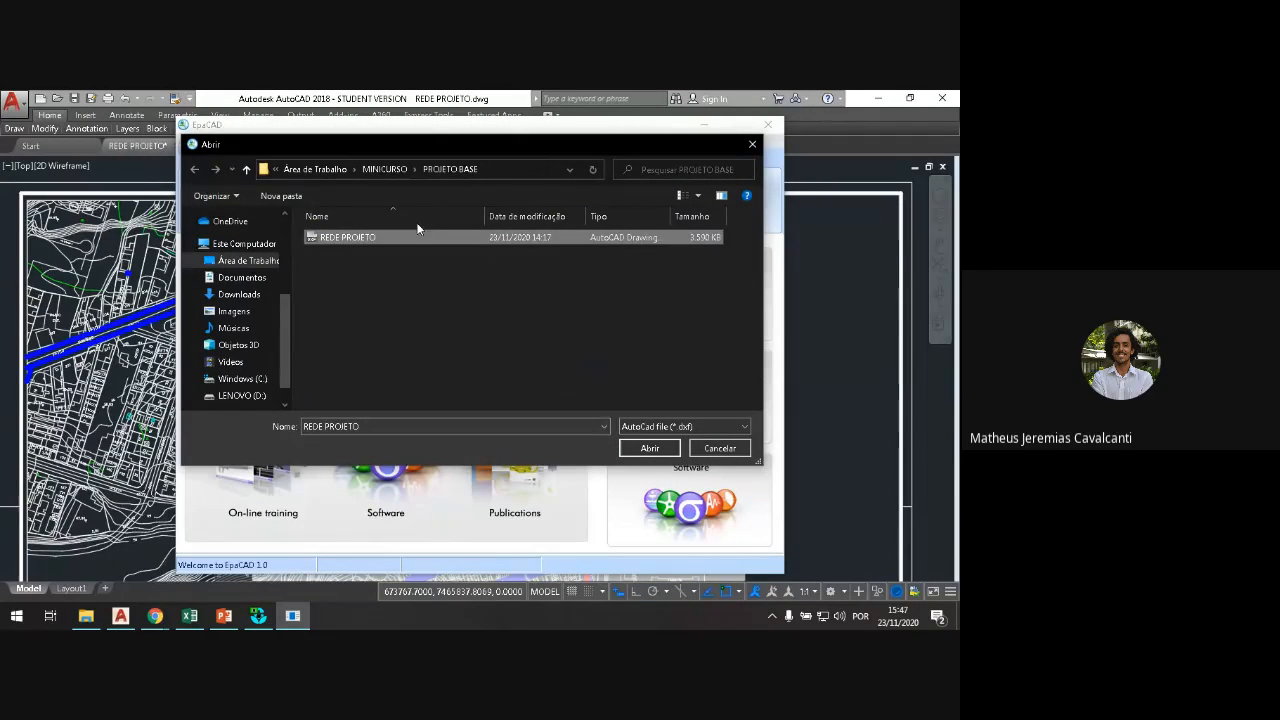
click(648, 449)
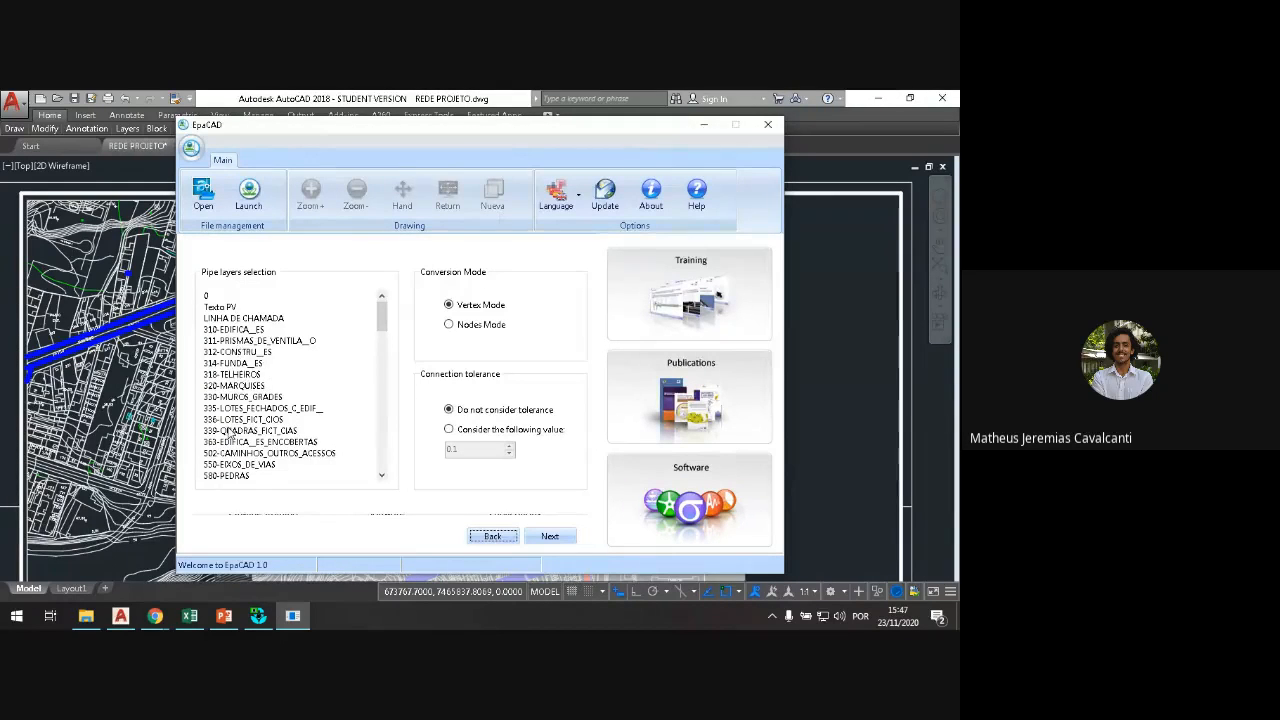
scroll(382, 315, down, 4)
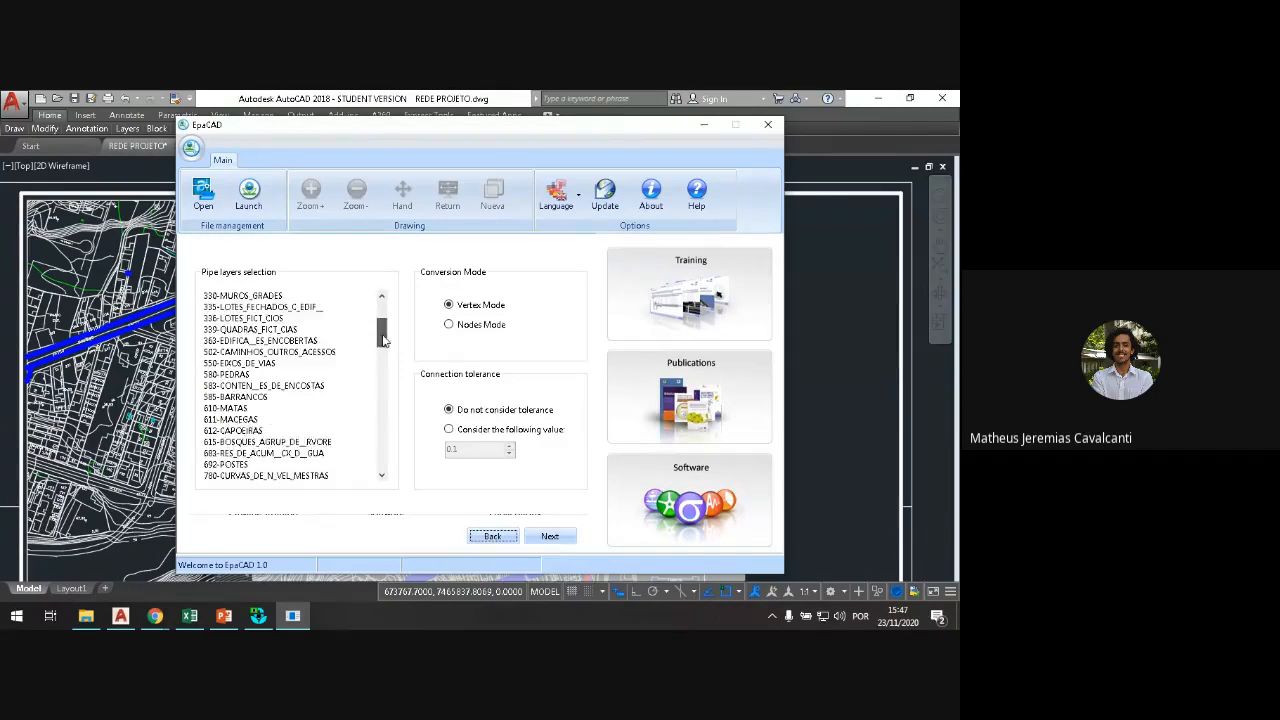
Step: Minimize EpaCAD and expand AutoCAD's ribbon to its full display so the layer controls are shown
click(704, 127)
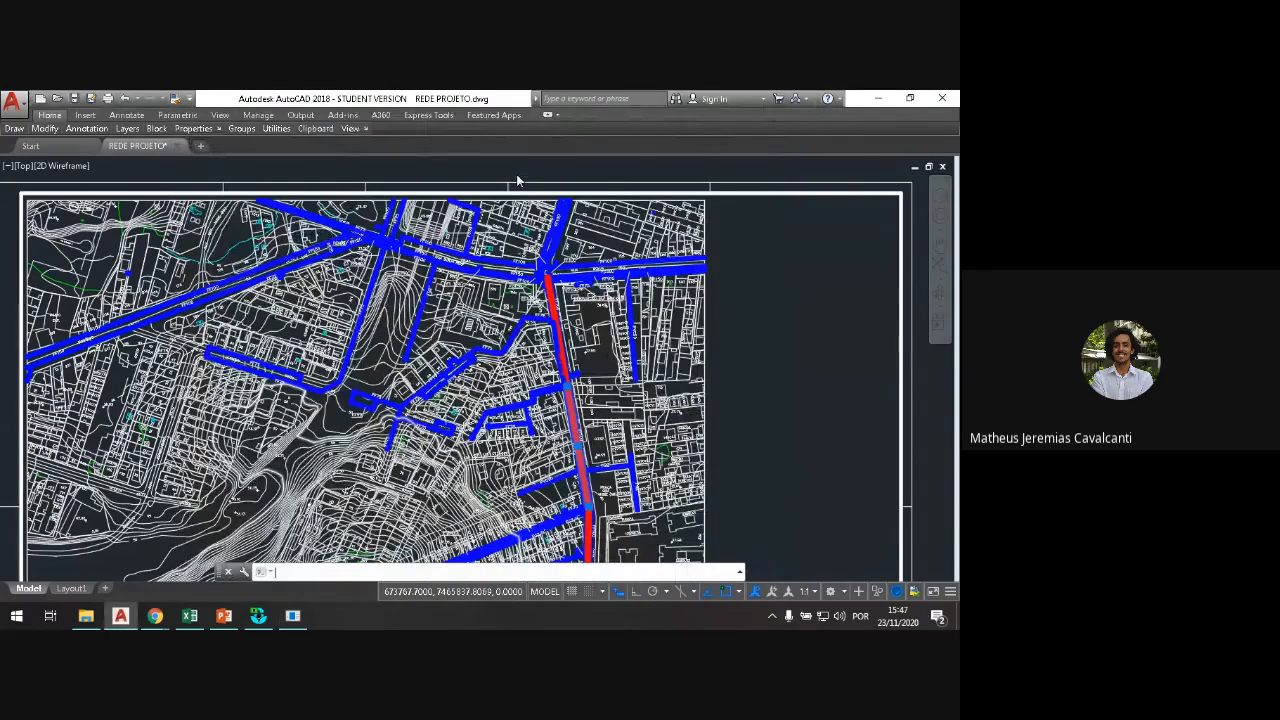
click(547, 115)
click(553, 116)
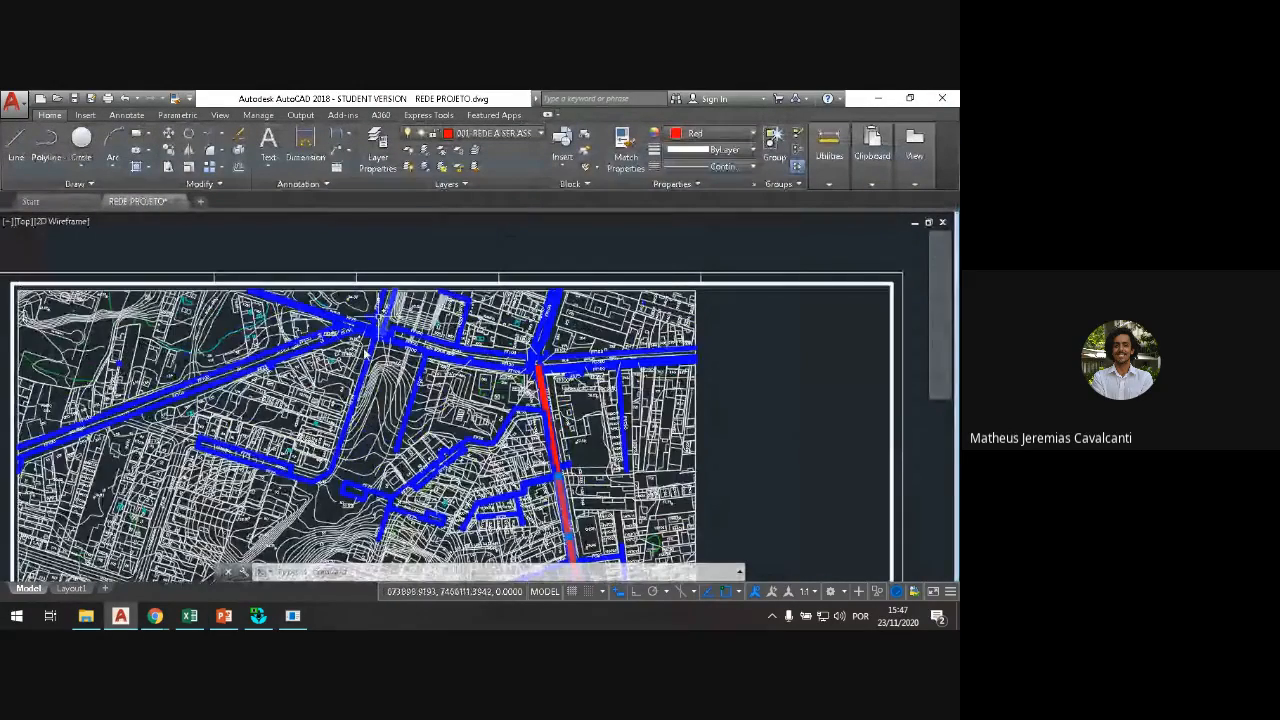
Step: Select the short blue pipe segment between the crossings near the 35.50 spot elevation to check its layer, then clear the selection
scroll(395, 330, up, 2)
scroll(390, 325, up, 3)
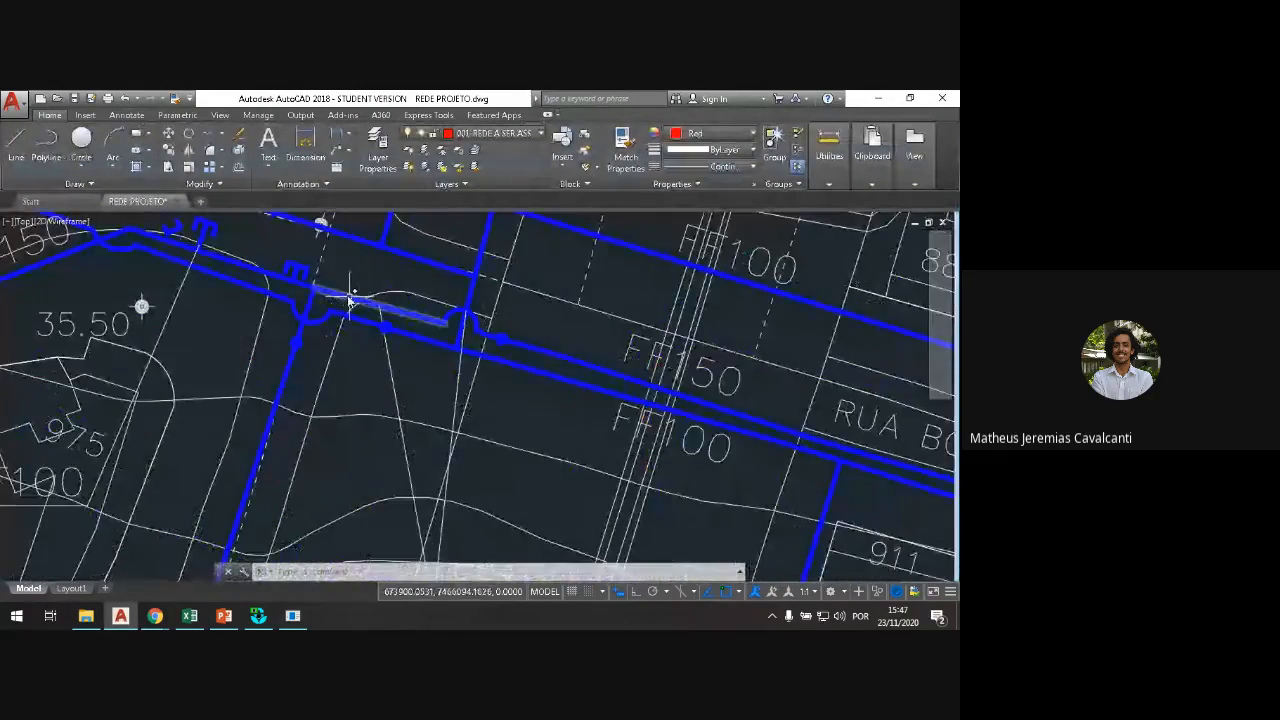
click(344, 297)
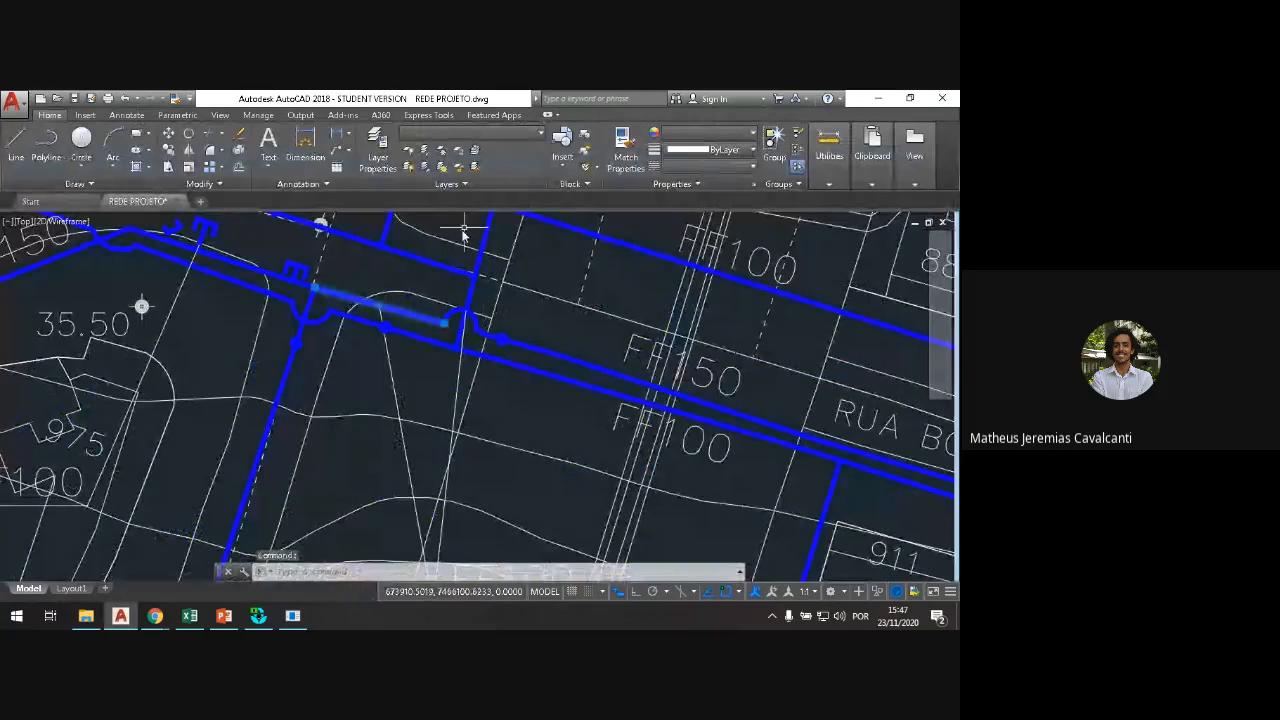
key(Escape)
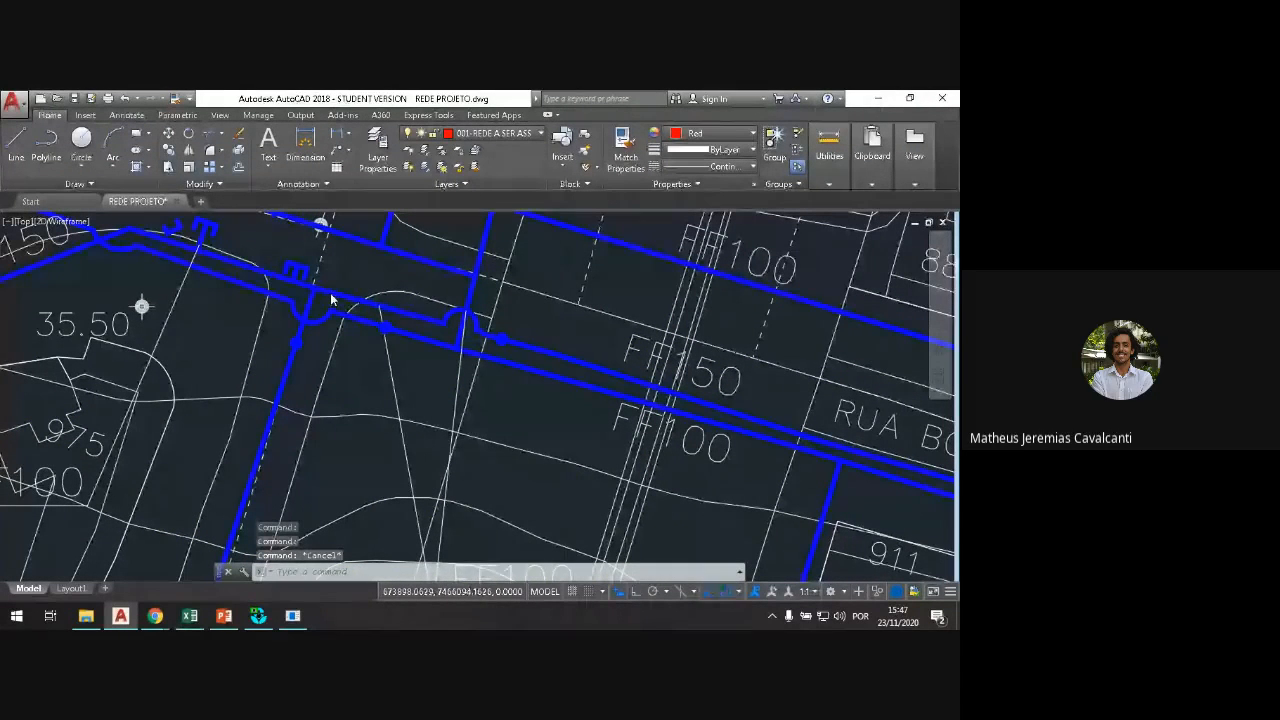
click(334, 295)
key(Escape)
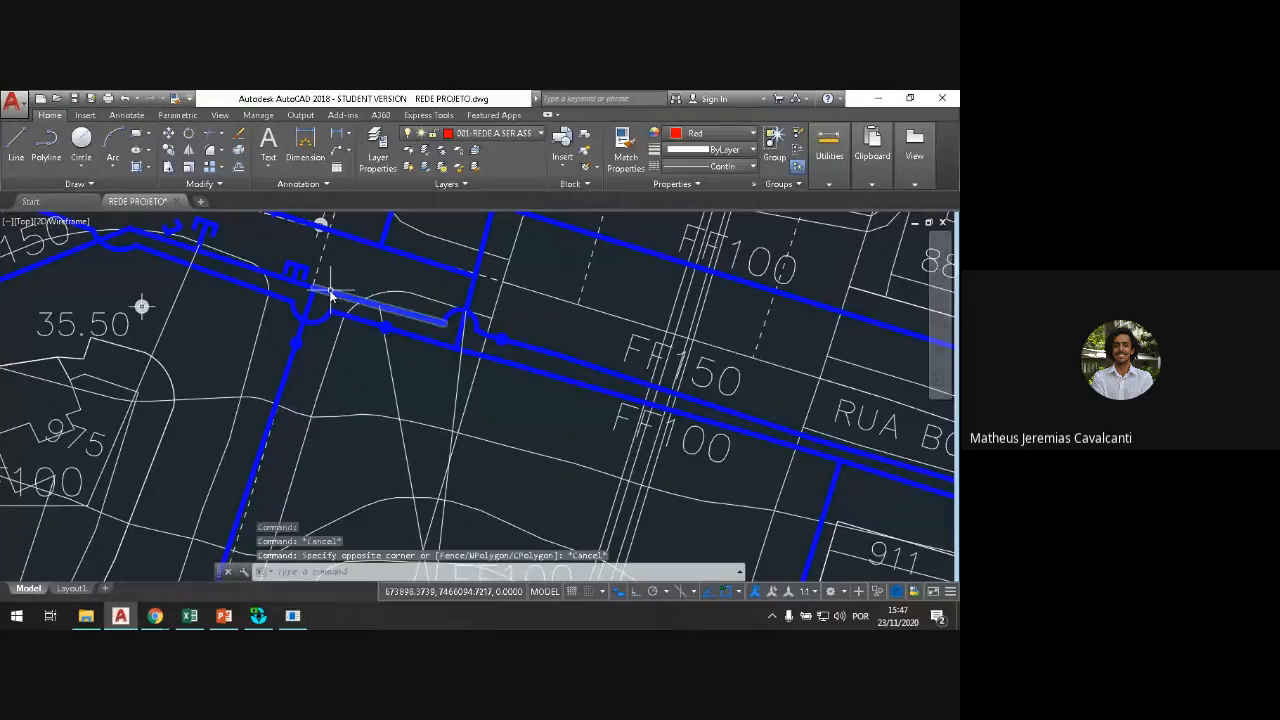
click(331, 295)
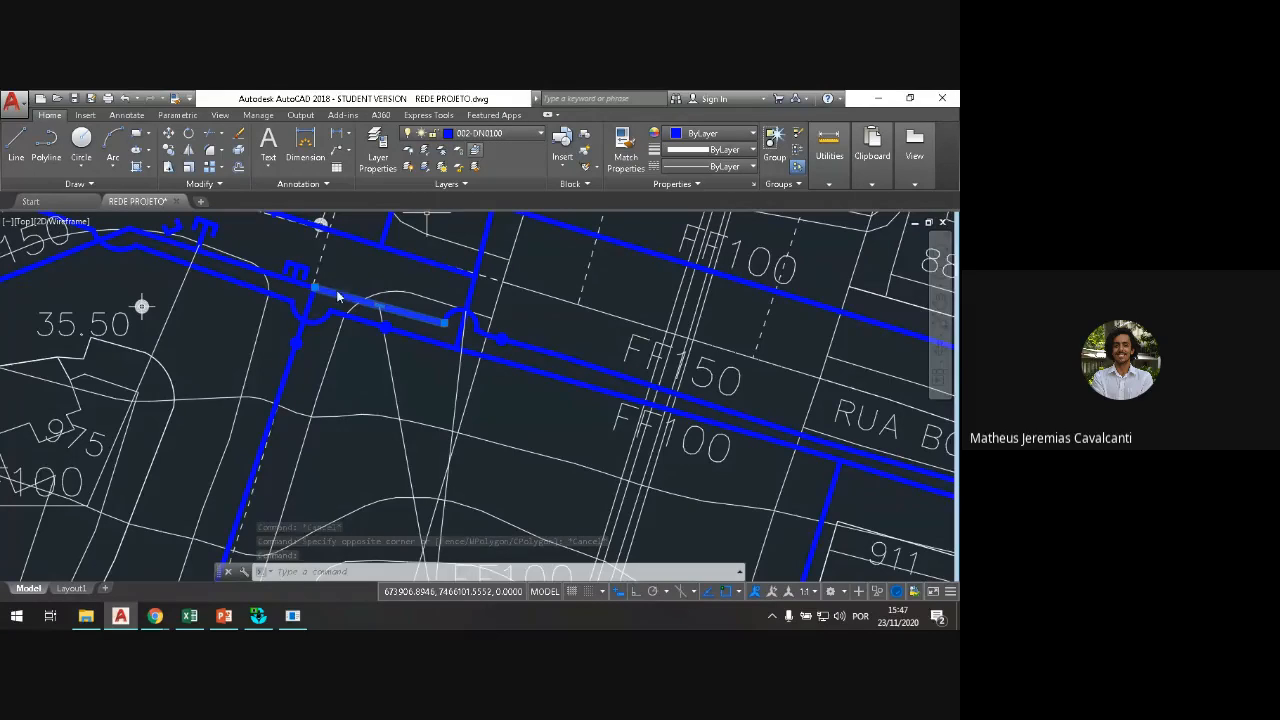
click(370, 272)
key(Escape)
key(Escape)
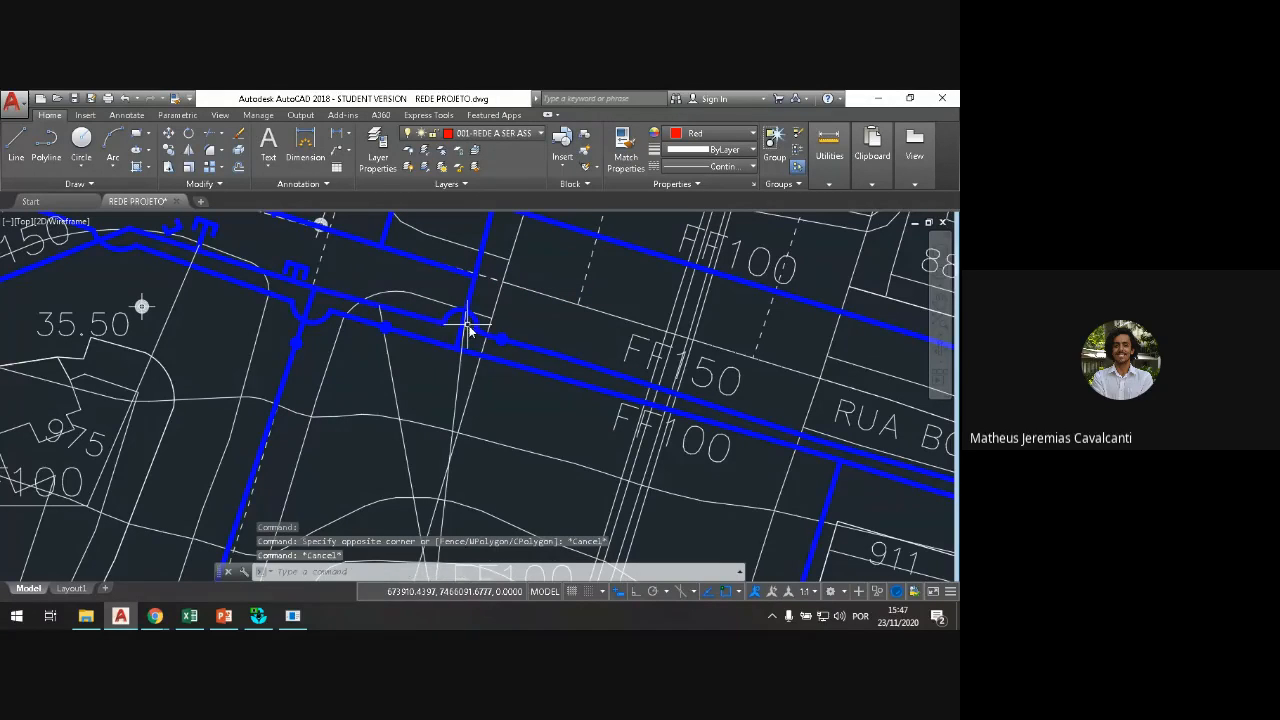
key(Escape)
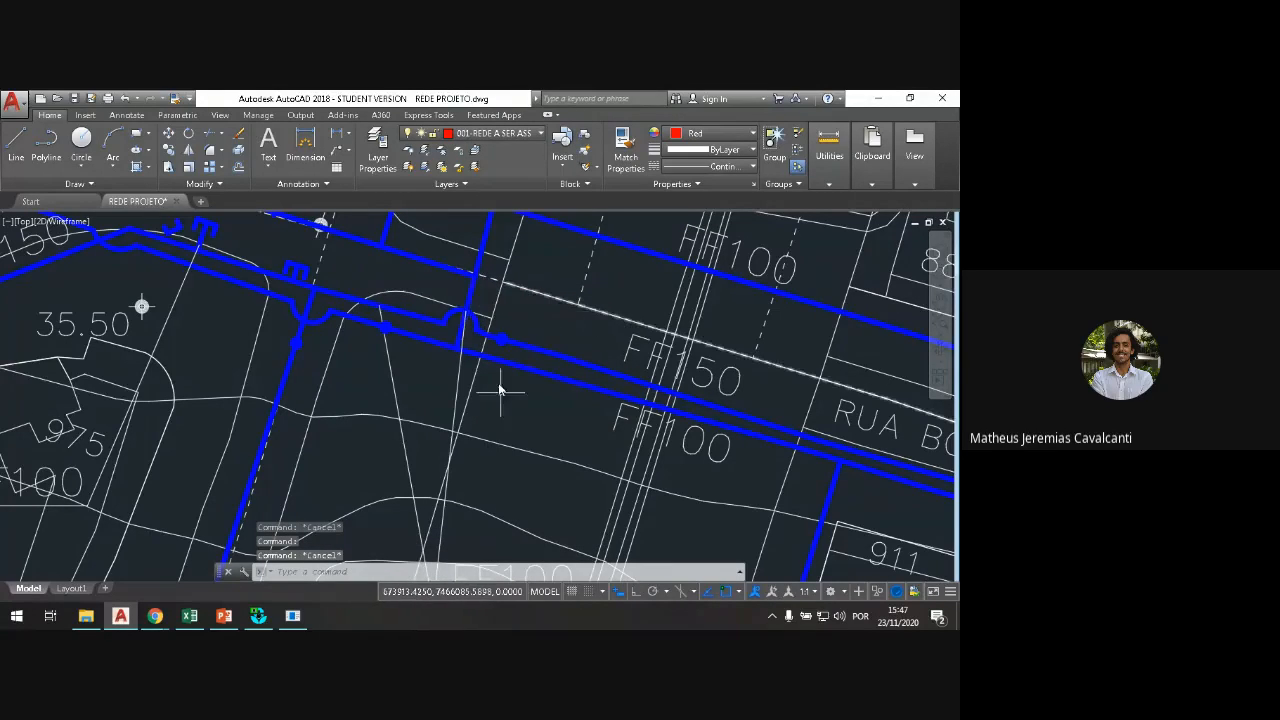
Step: Check the layers of the curved curb line near the blue pipes and the contour line by the FF100 label, then deselect
click(385, 293)
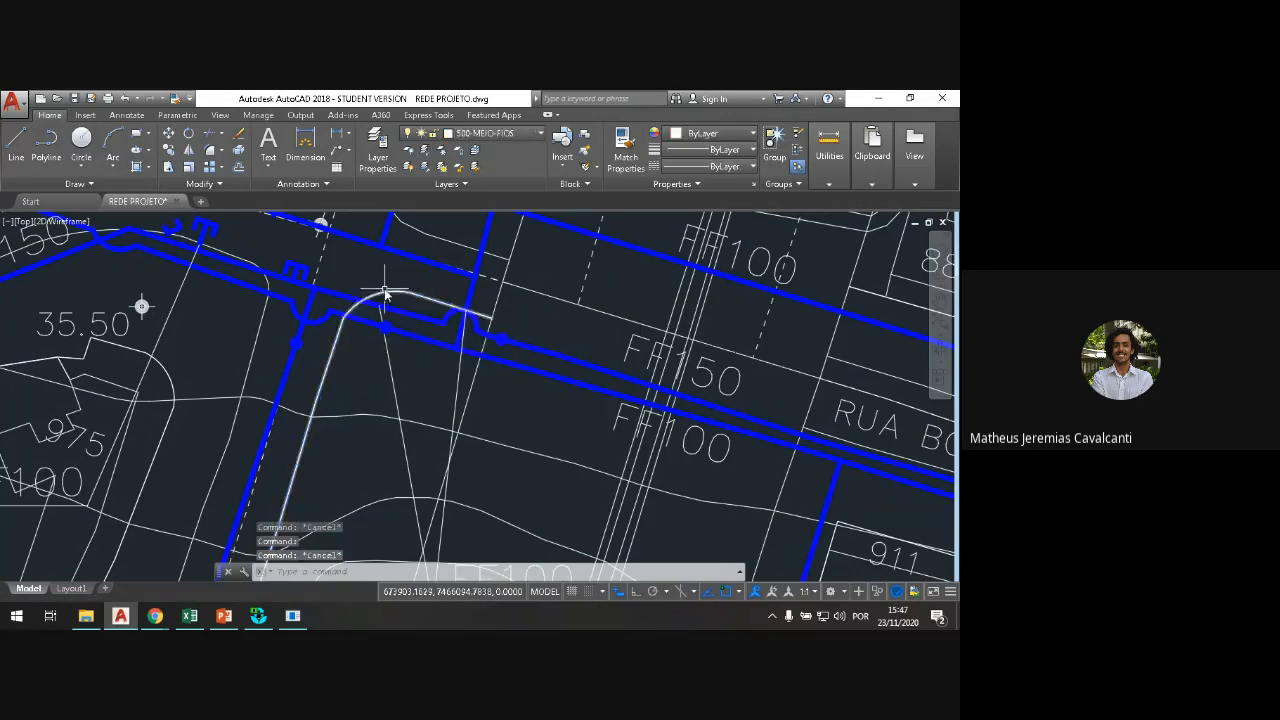
click(386, 294)
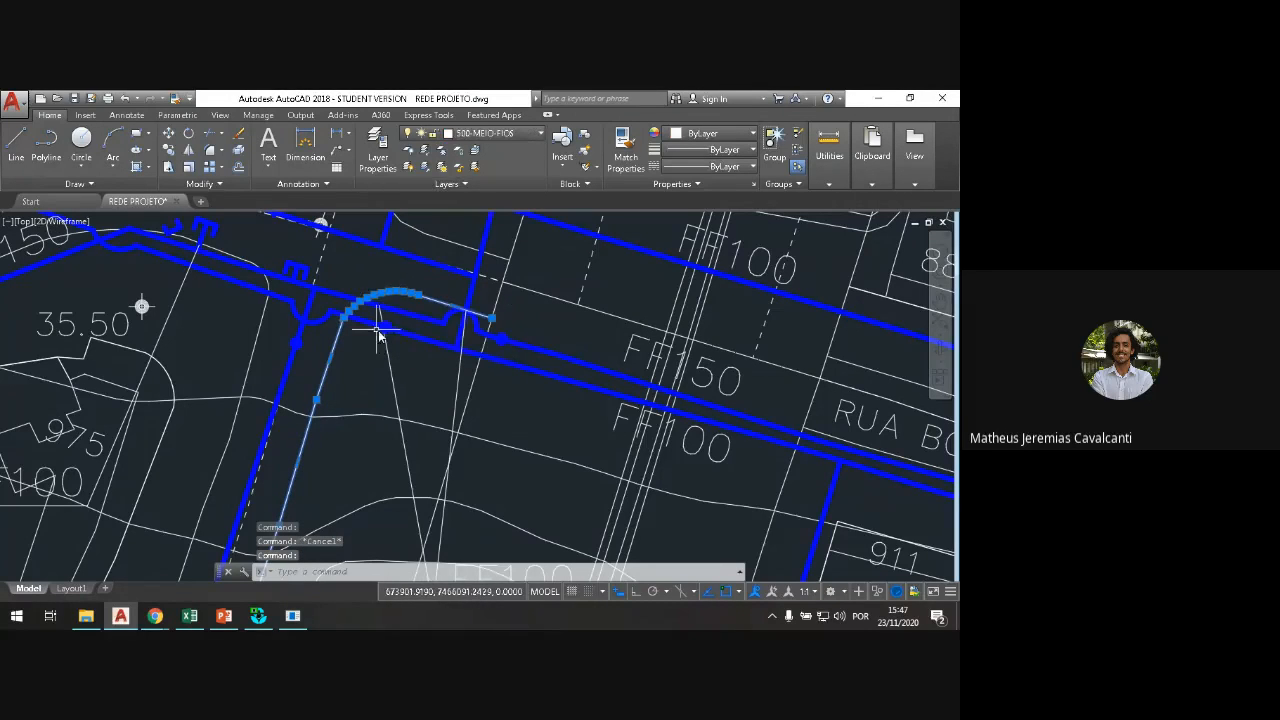
scroll(323, 355, down, 2)
scroll(325, 360, down, 2)
key(Escape)
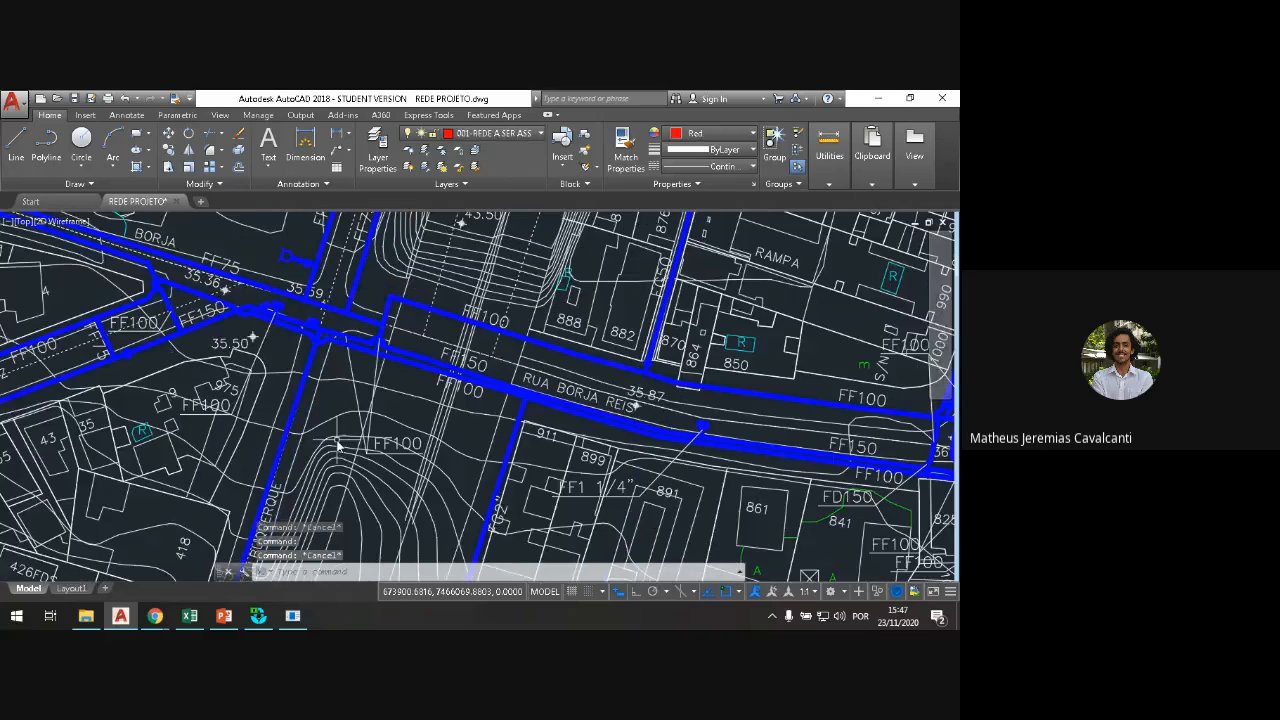
click(338, 447)
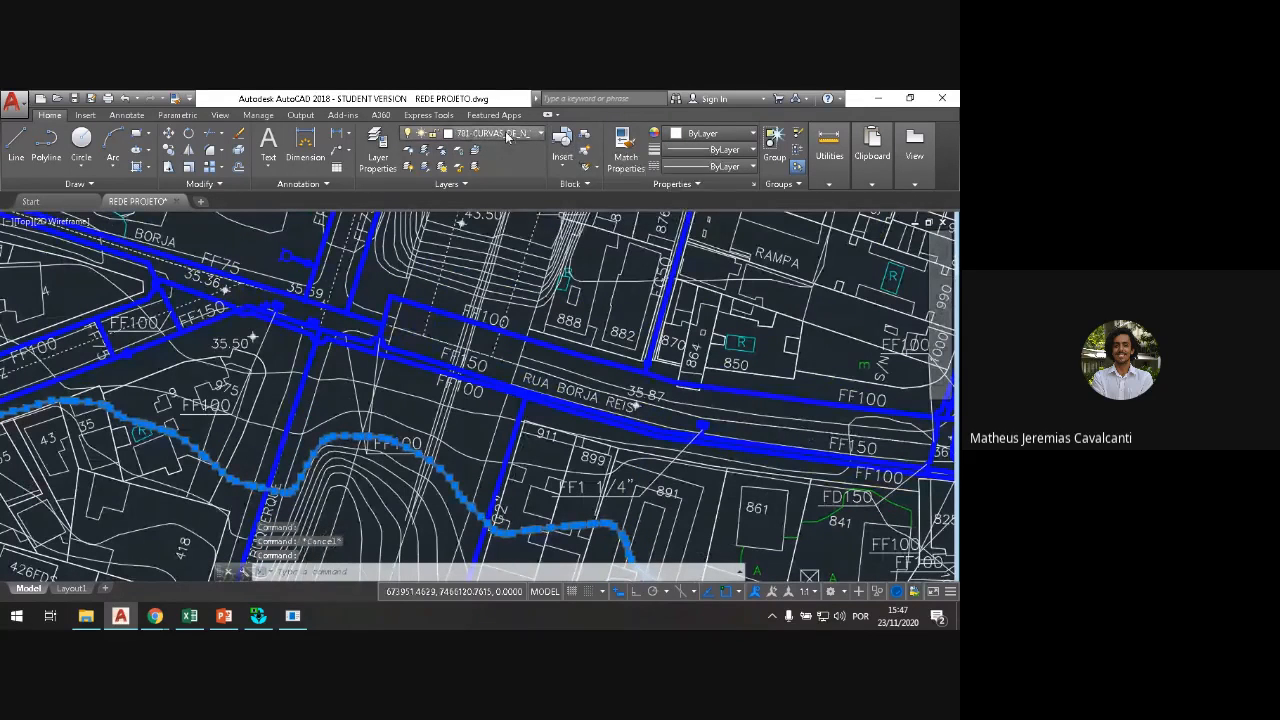
key(Escape)
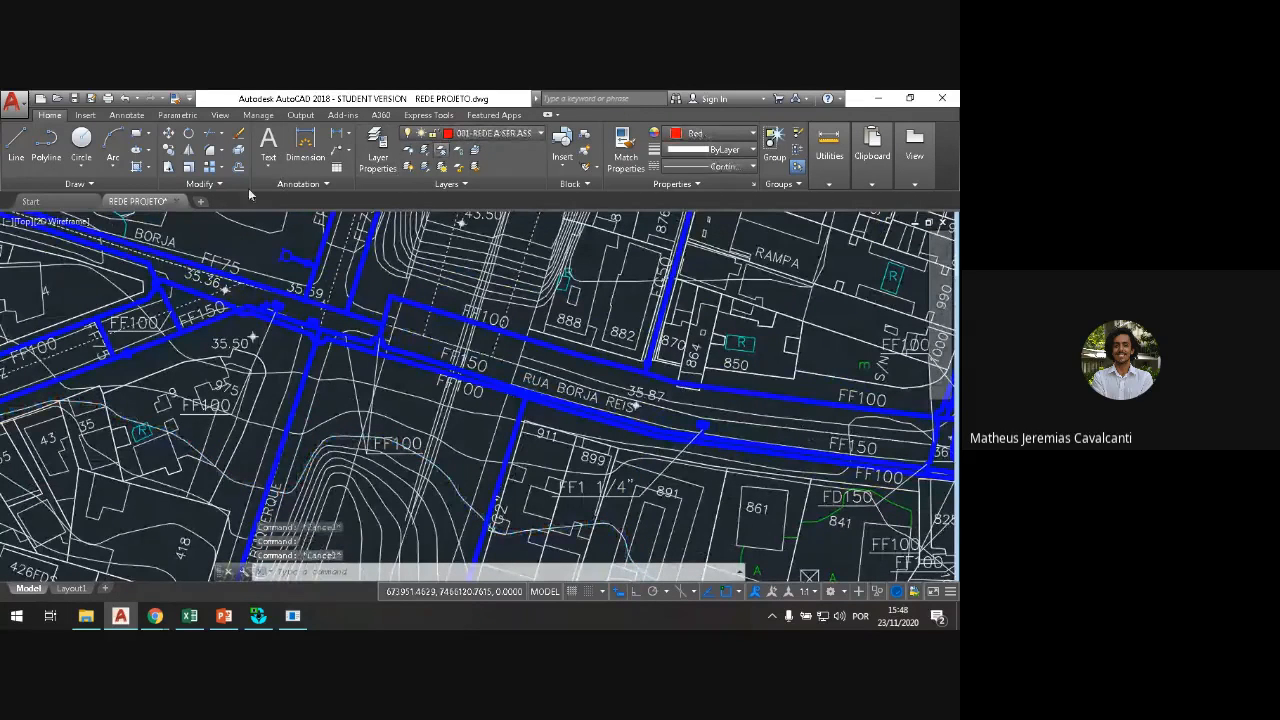
Step: Open the layer properties manager, enlarge it, look through the drawing's complete layer list, and close it
click(378, 150)
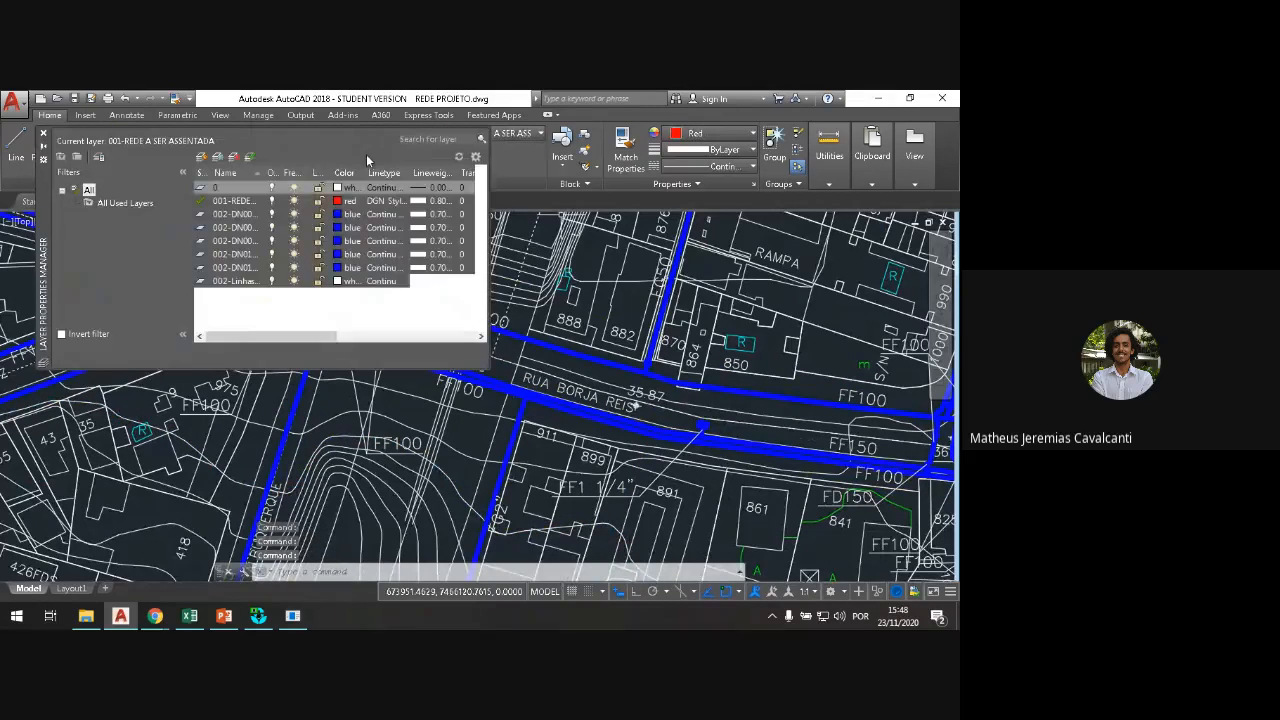
drag(486, 370, 720, 546)
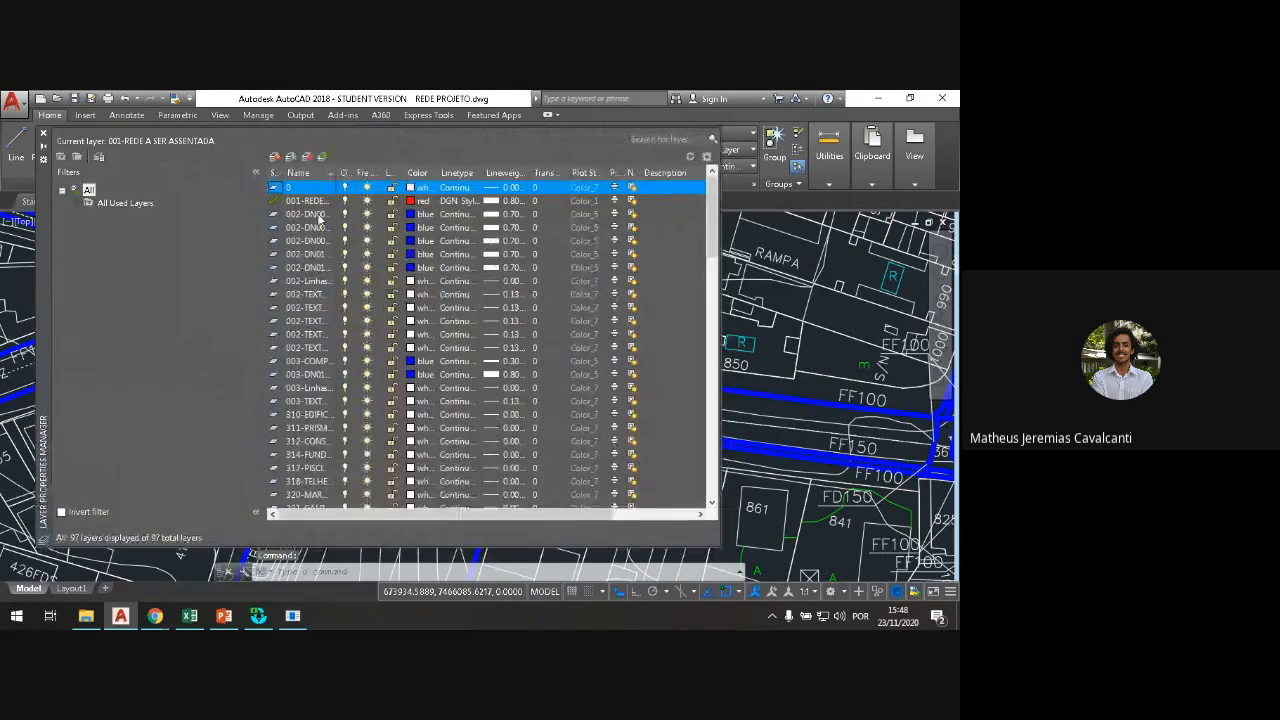
scroll(310, 300, down, 15)
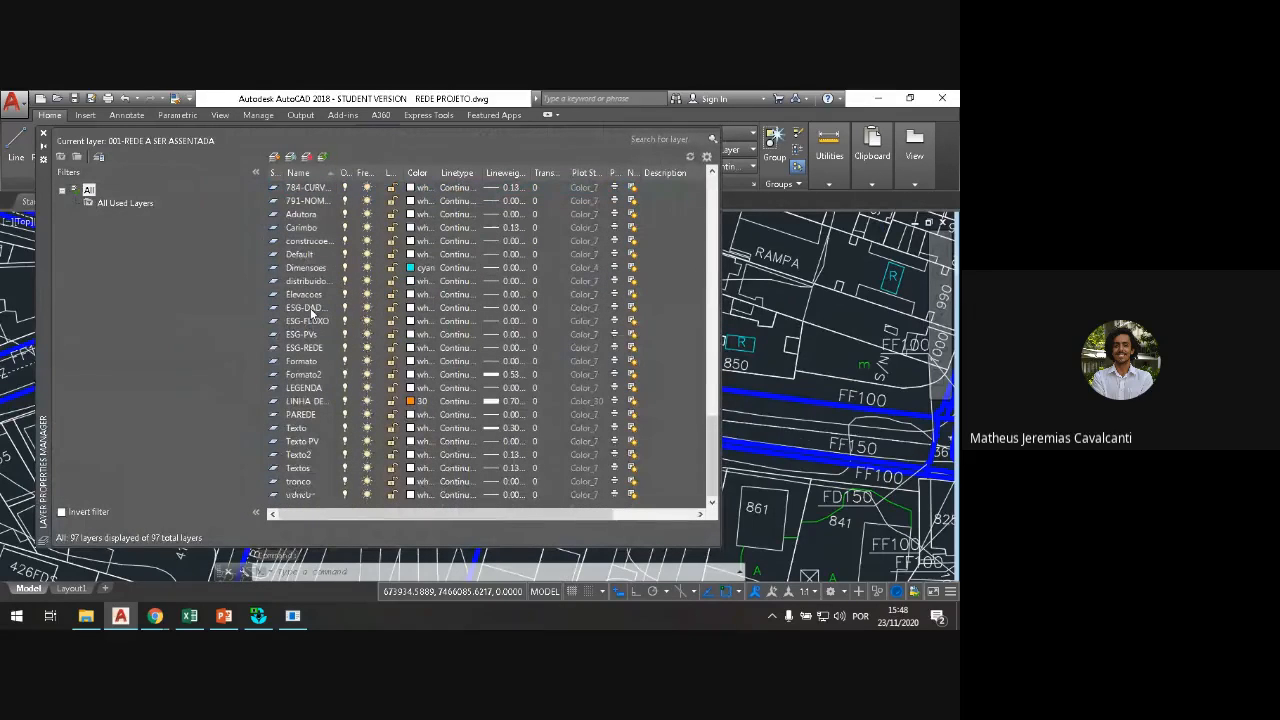
scroll(317, 314, up, 12)
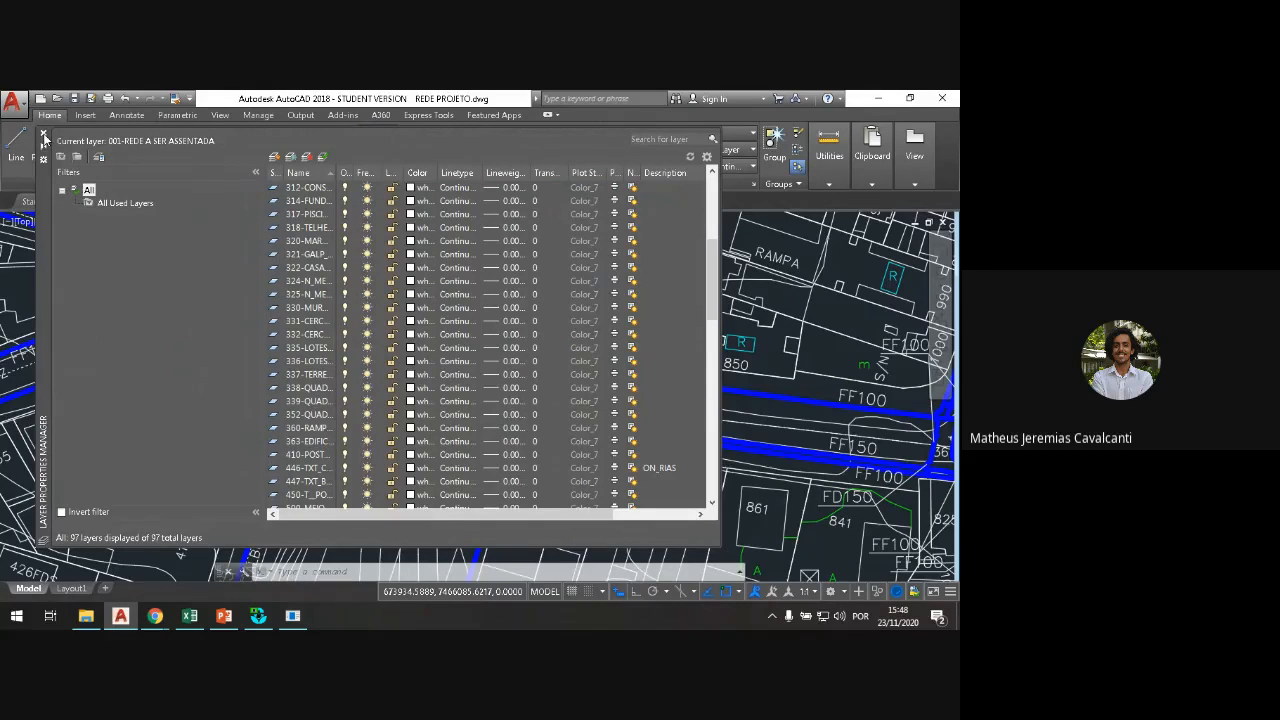
click(44, 136)
Step: Check the layer of the red pipeline at its northern junction, then choose 001-REDE A SER ASSENTADA as EpaCAD's pipe layer
drag(606, 406, 217, 332)
scroll(597, 408, up, 4)
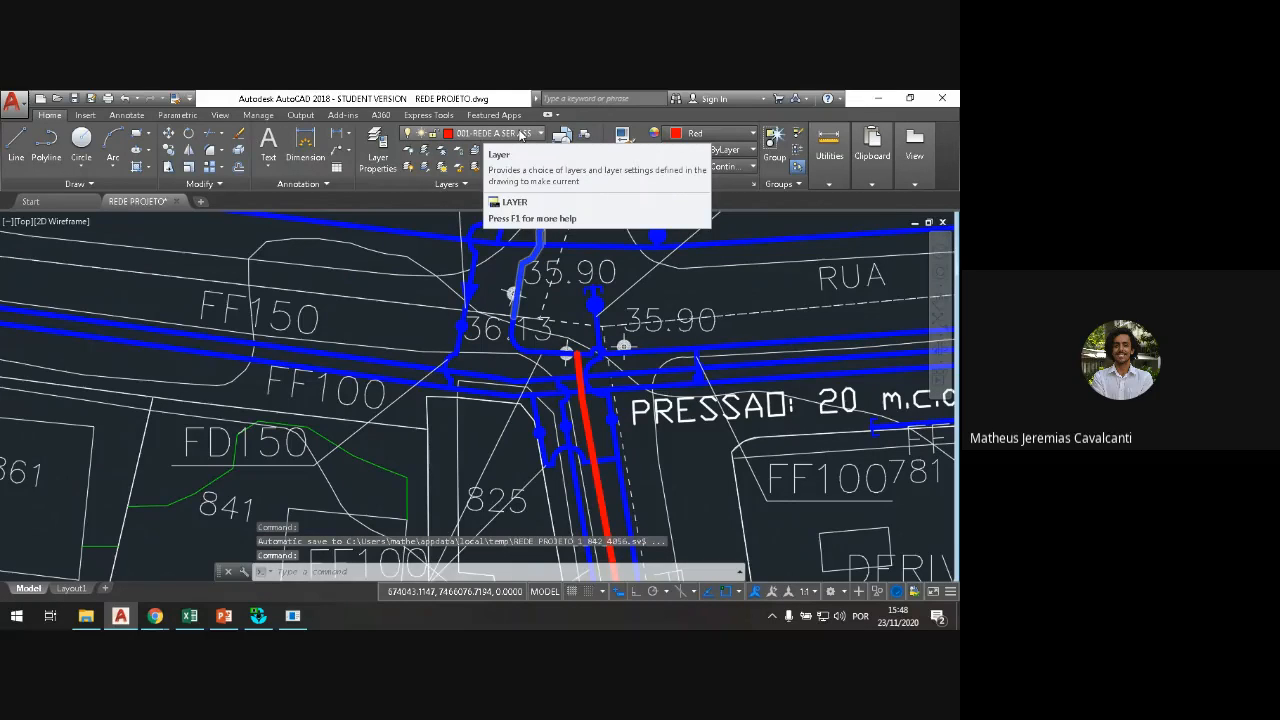
click(293, 615)
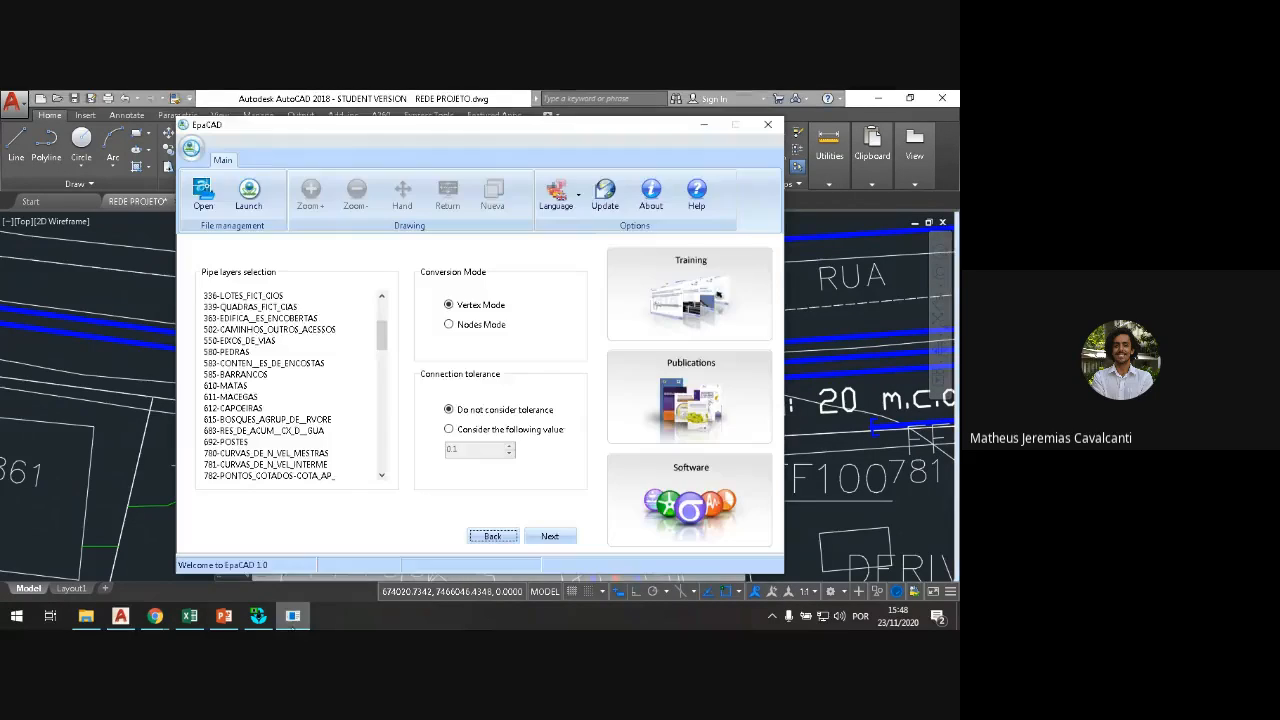
drag(382, 334, 388, 371)
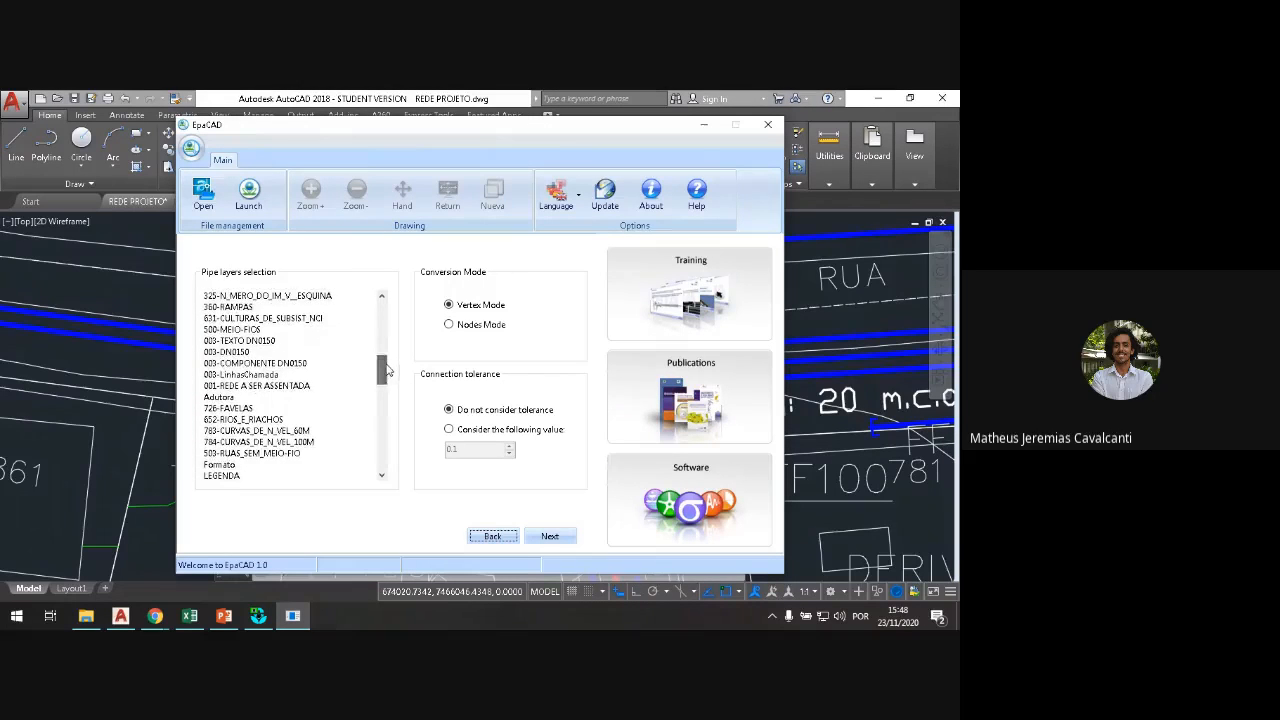
click(304, 387)
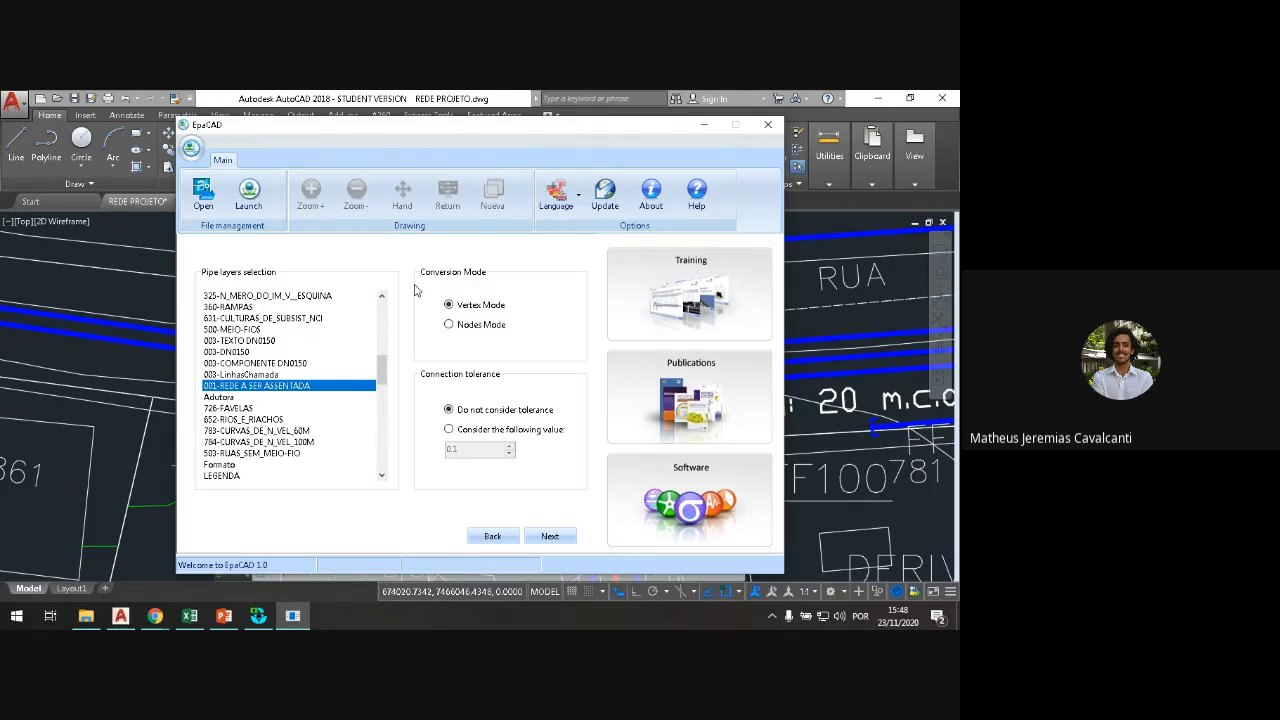
Step: Minimize EpaCAD and select the red pipeline segments meeting near the 40.20 spot elevation beside Praça Sem Nome to inspect their shared vertex
click(711, 127)
scroll(557, 361, down, 5)
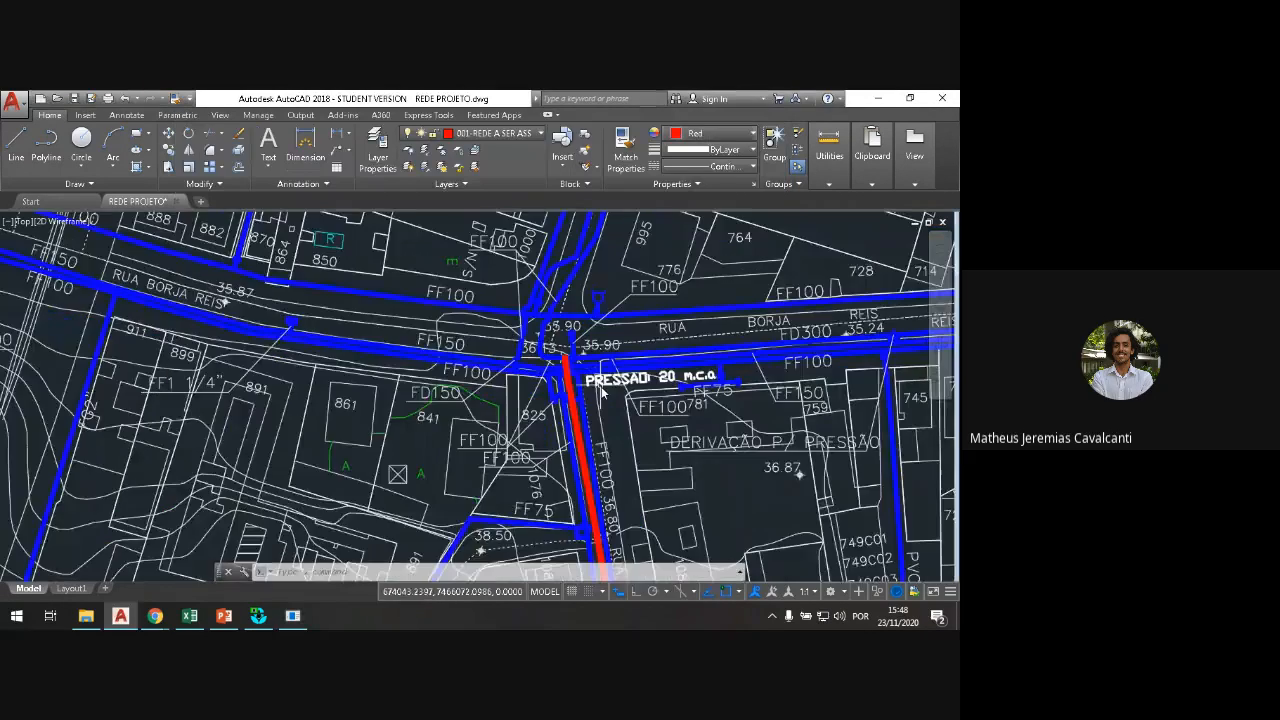
scroll(601, 392, down, 3)
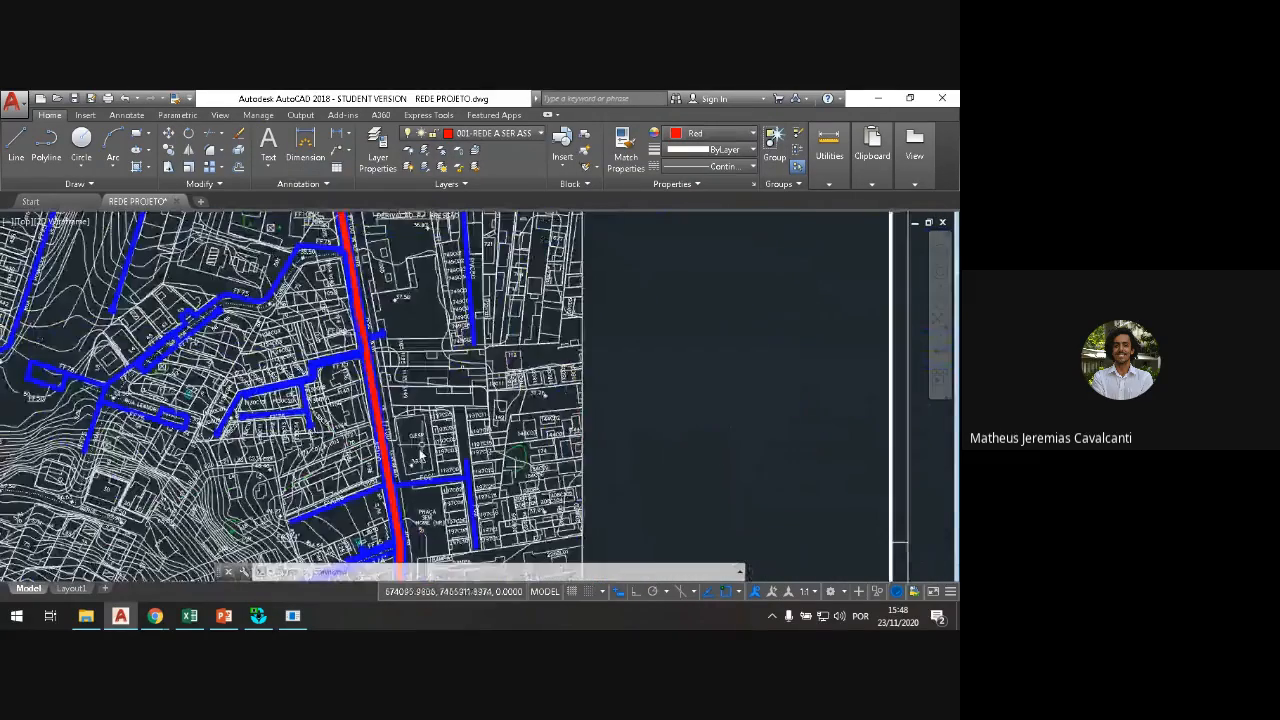
scroll(420, 455, up, 6)
key(Escape)
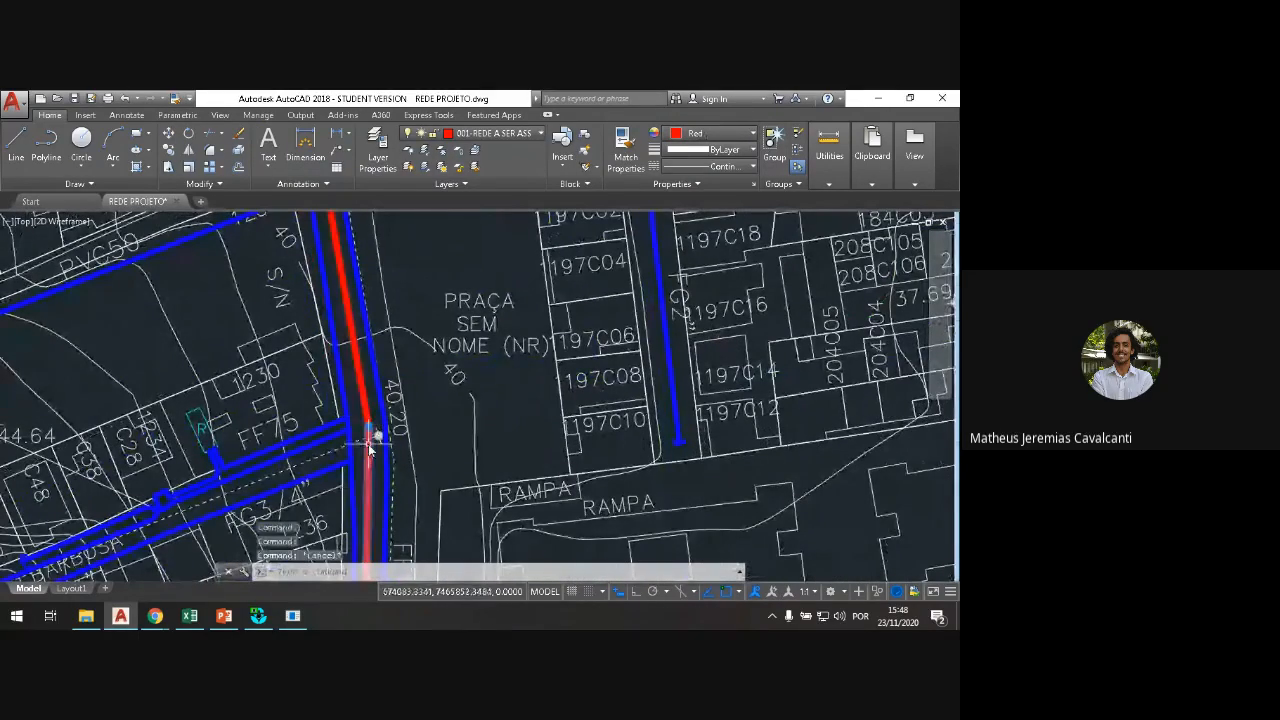
click(370, 430)
key(Escape)
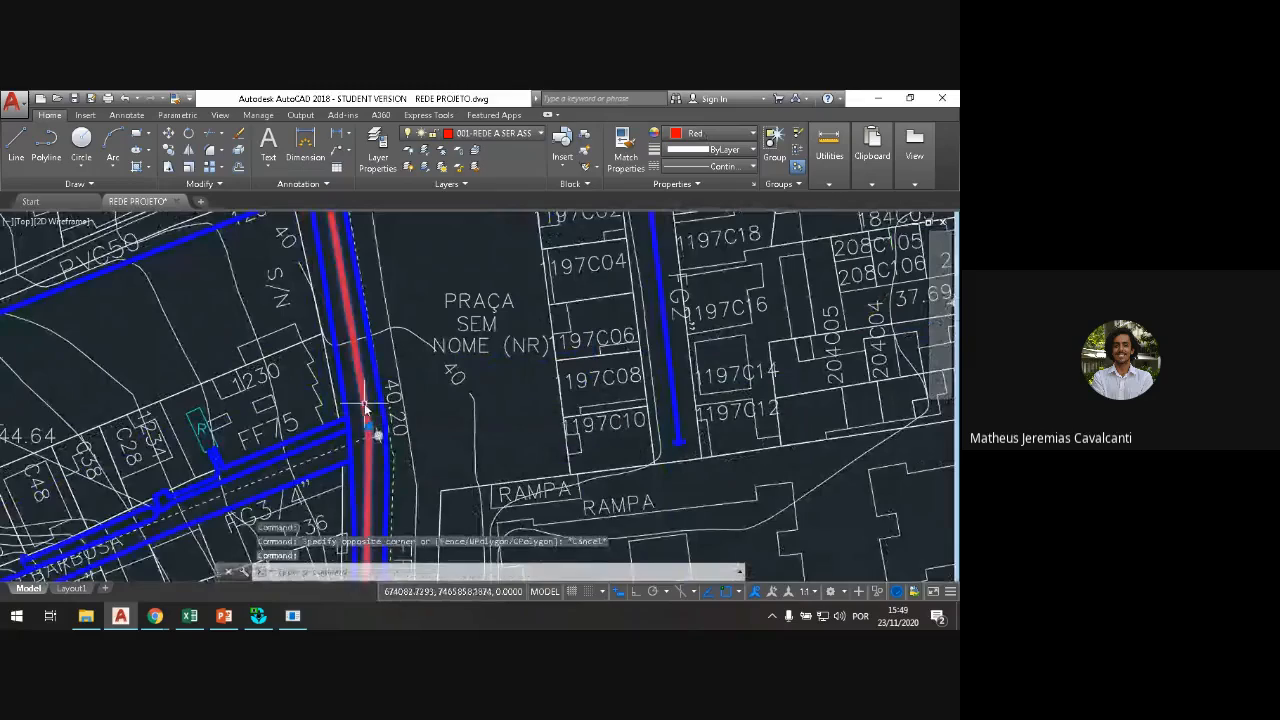
Step: Stretch the red pipeline's vertex near the 40.86 spot elevation eastward to the area just above the RAMPA label, then deselect the pipeline
scroll(400, 386, down, 5)
scroll(455, 340, up, 6)
click(443, 350)
click(557, 342)
key(Escape)
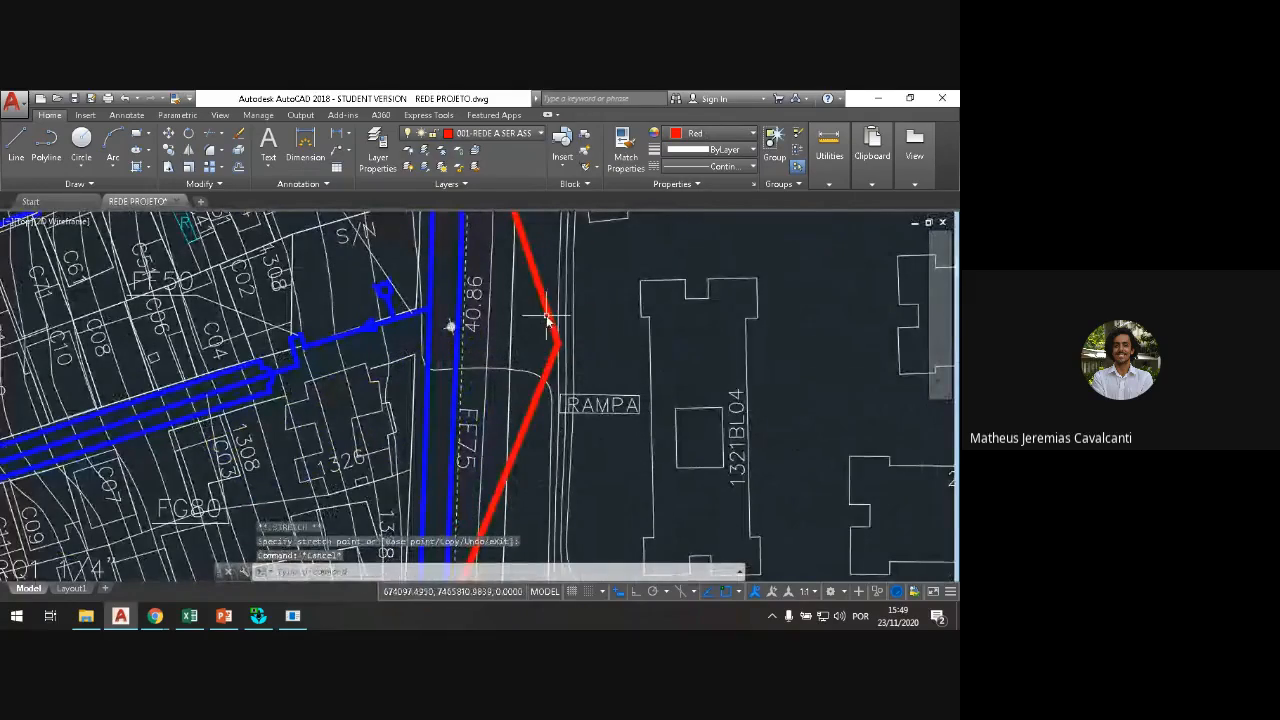
Step: Examine the red pipeline's separate segments and endpoints from the bend beside RAMPA north to the FF75 branch junction
scroll(545, 320, down, 4)
scroll(500, 300, up, 1)
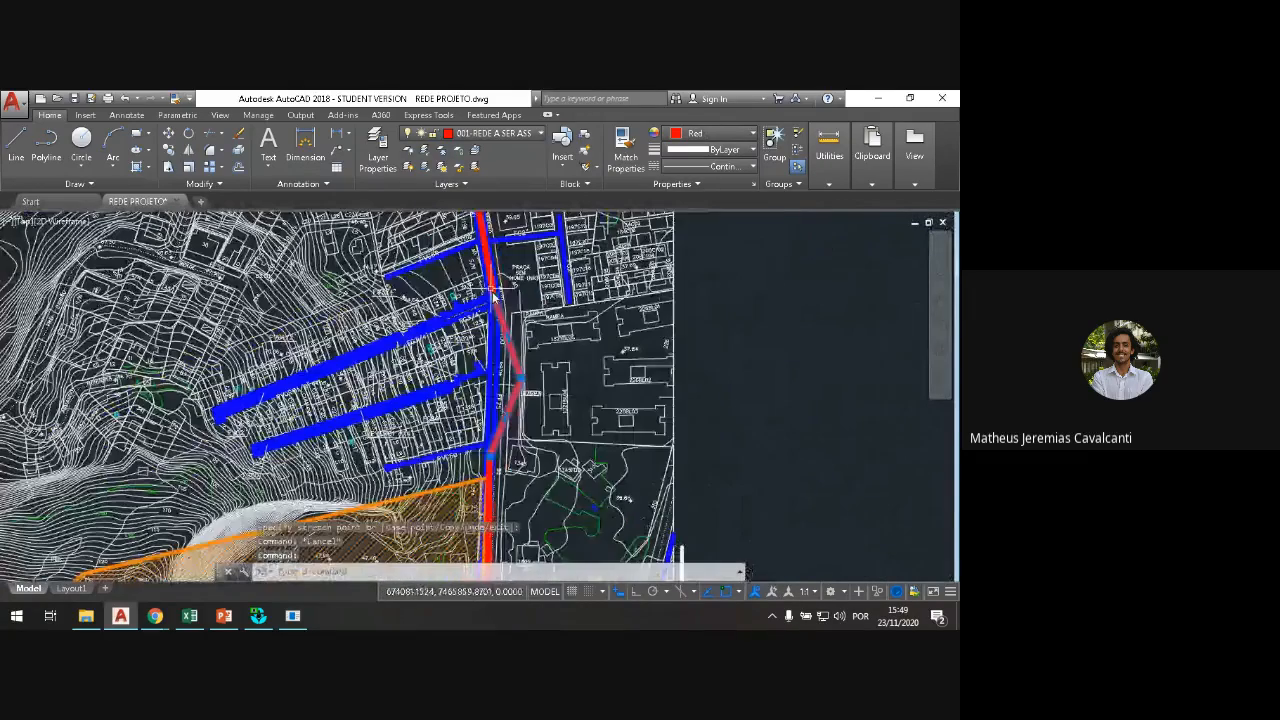
scroll(510, 360, up, 2)
scroll(470, 375, up, 1)
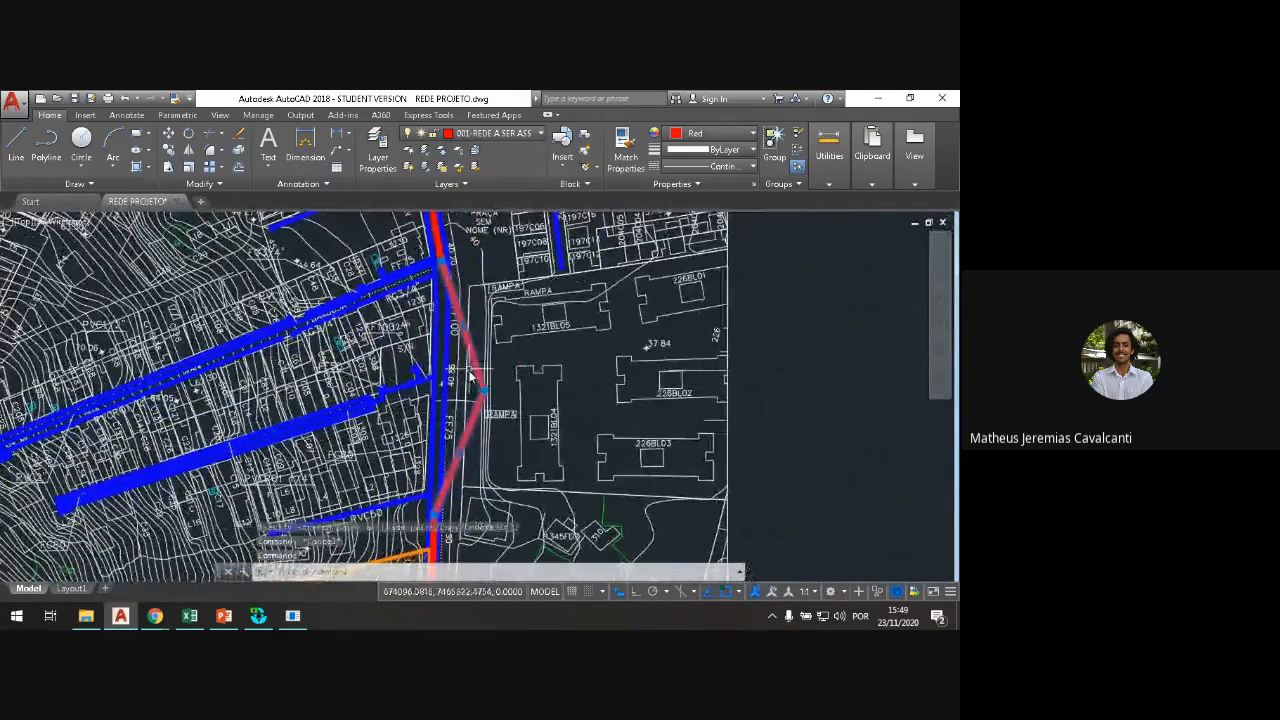
scroll(470, 375, down, 2)
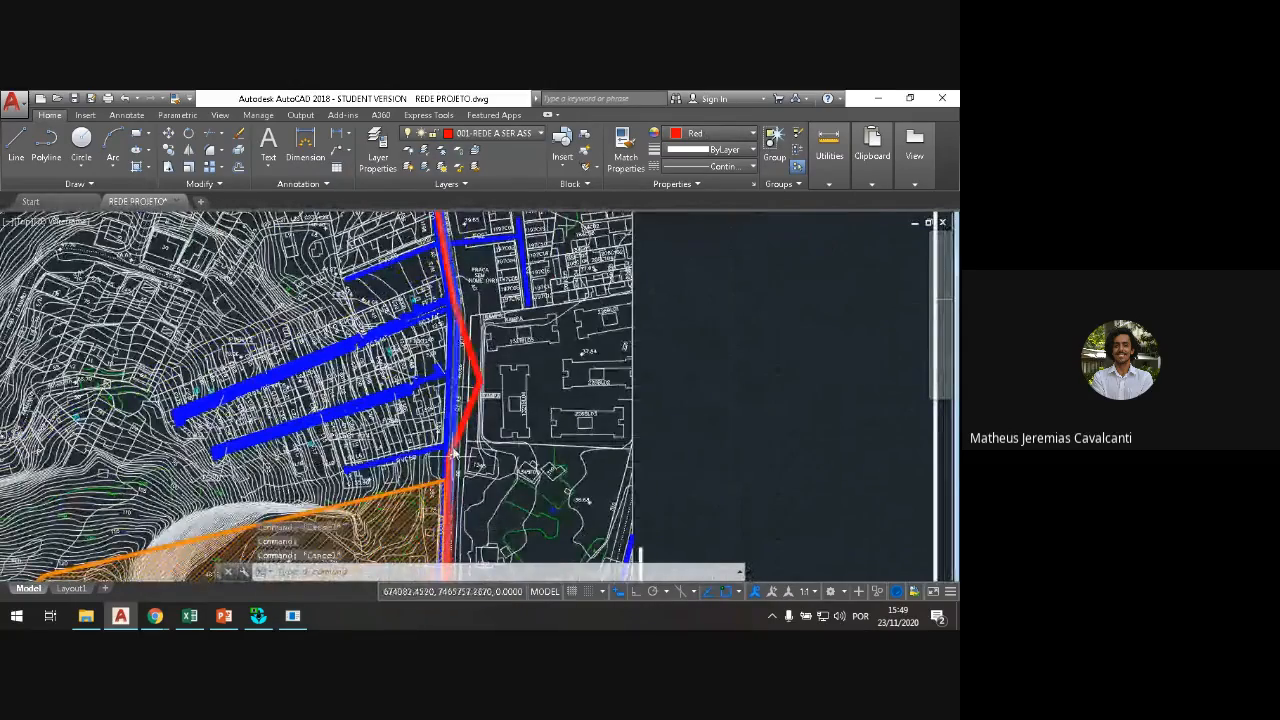
scroll(454, 455, up, 3)
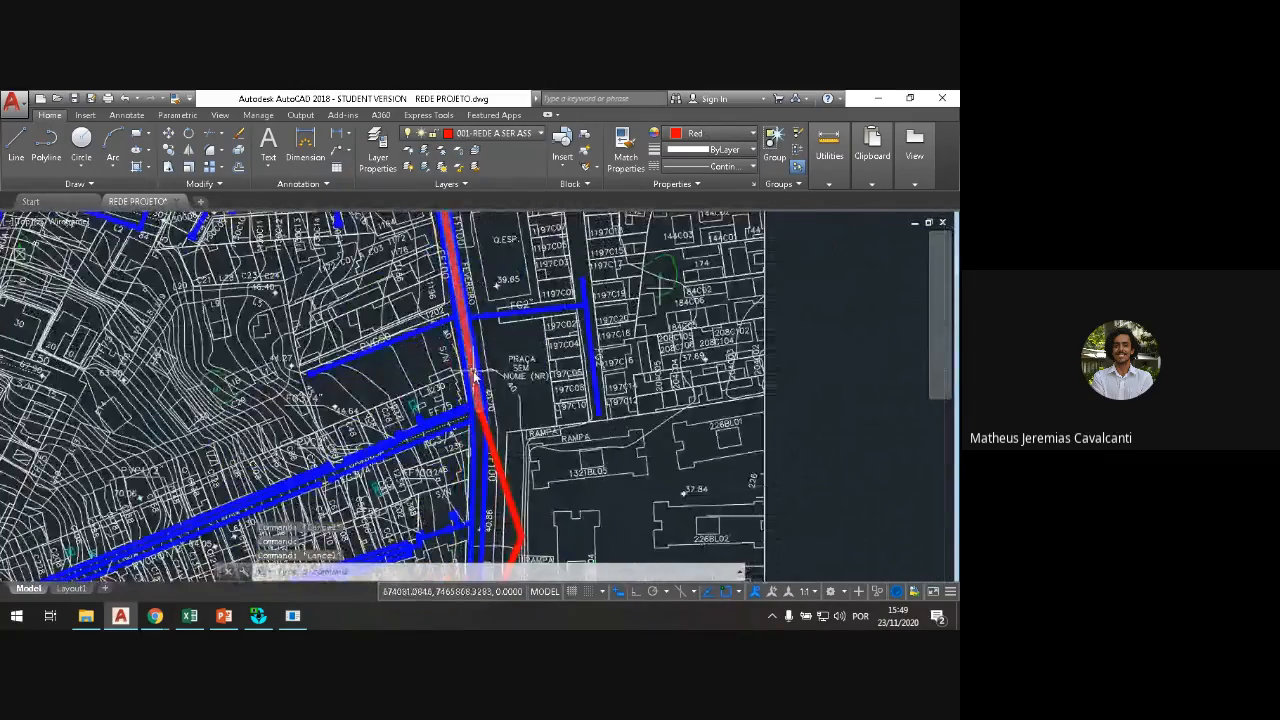
scroll(475, 375, down, 2)
scroll(467, 347, up, 2)
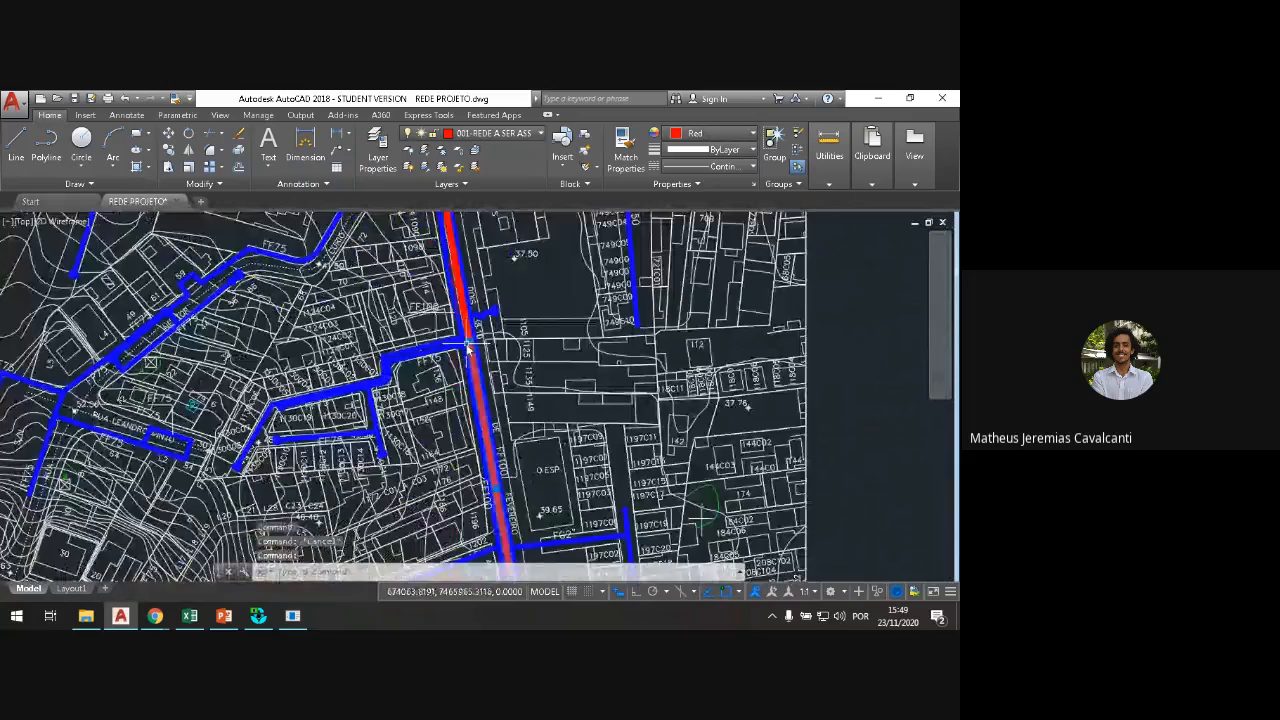
Step: Switch to the Google Meet call to check its chat and return to the REDE PROJETO drawing in AutoCAD
mouse_move(156, 613)
click(160, 590)
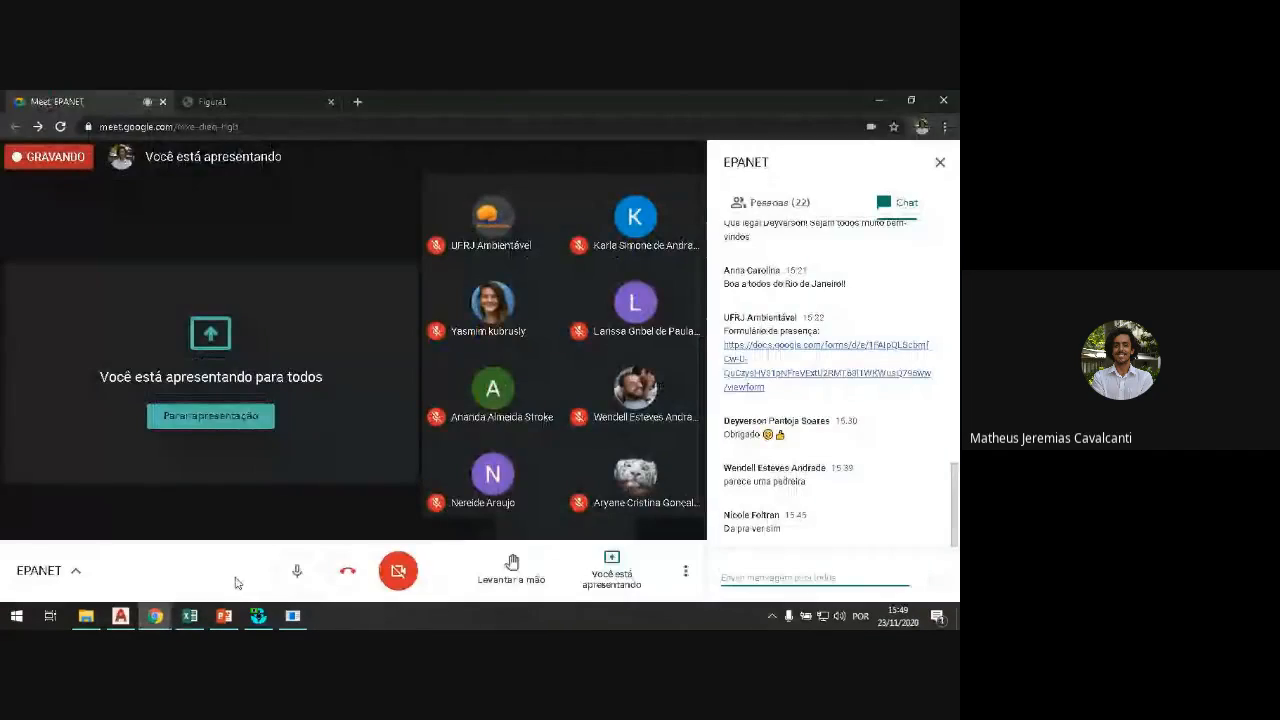
click(121, 616)
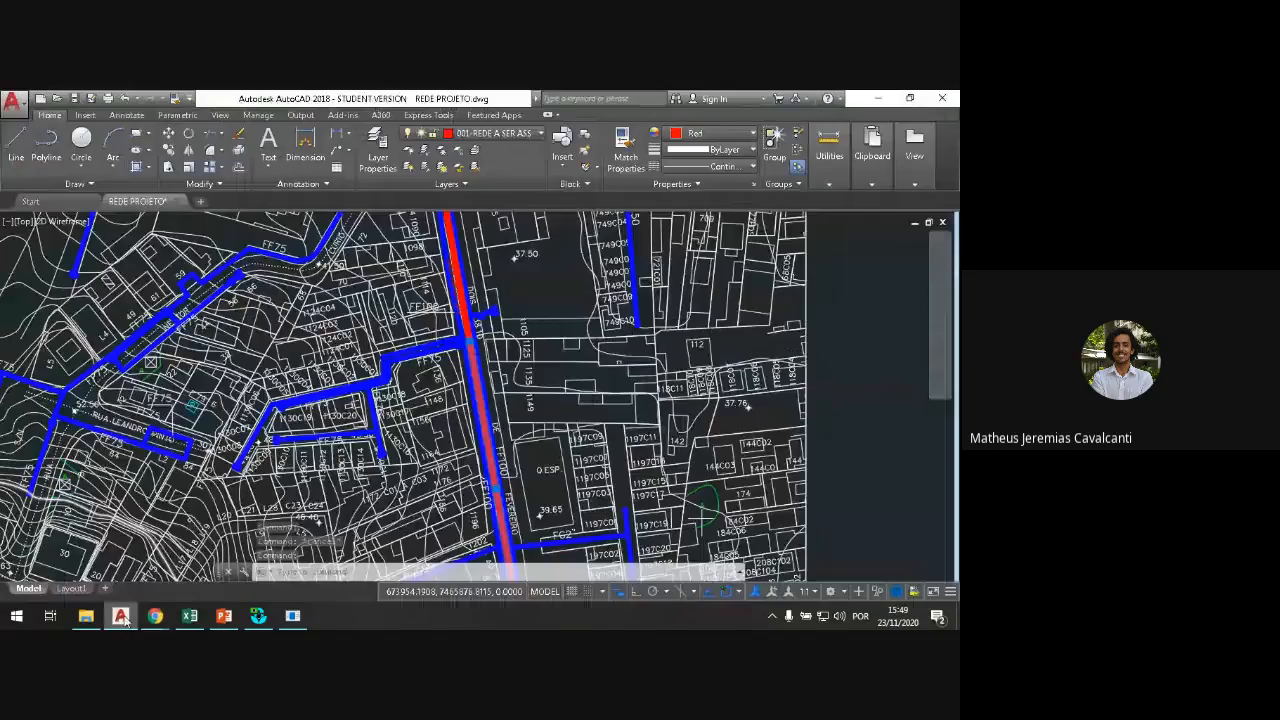
Step: Compare the red segments north of Praça Sem Nome with the bent segment beside RAMPA, inspecting the bent segment's middle vertex
scroll(451, 390, down, 3)
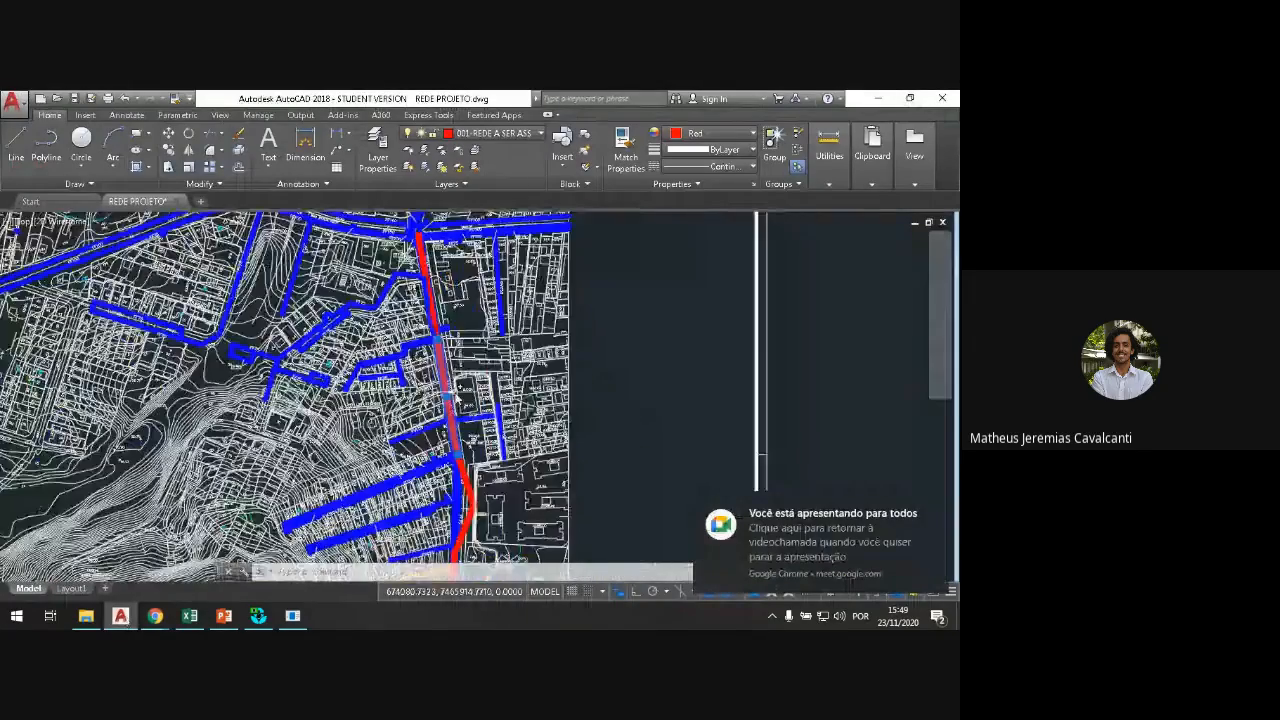
scroll(451, 390, up, 3)
scroll(451, 390, down, 2)
scroll(445, 320, up, 2)
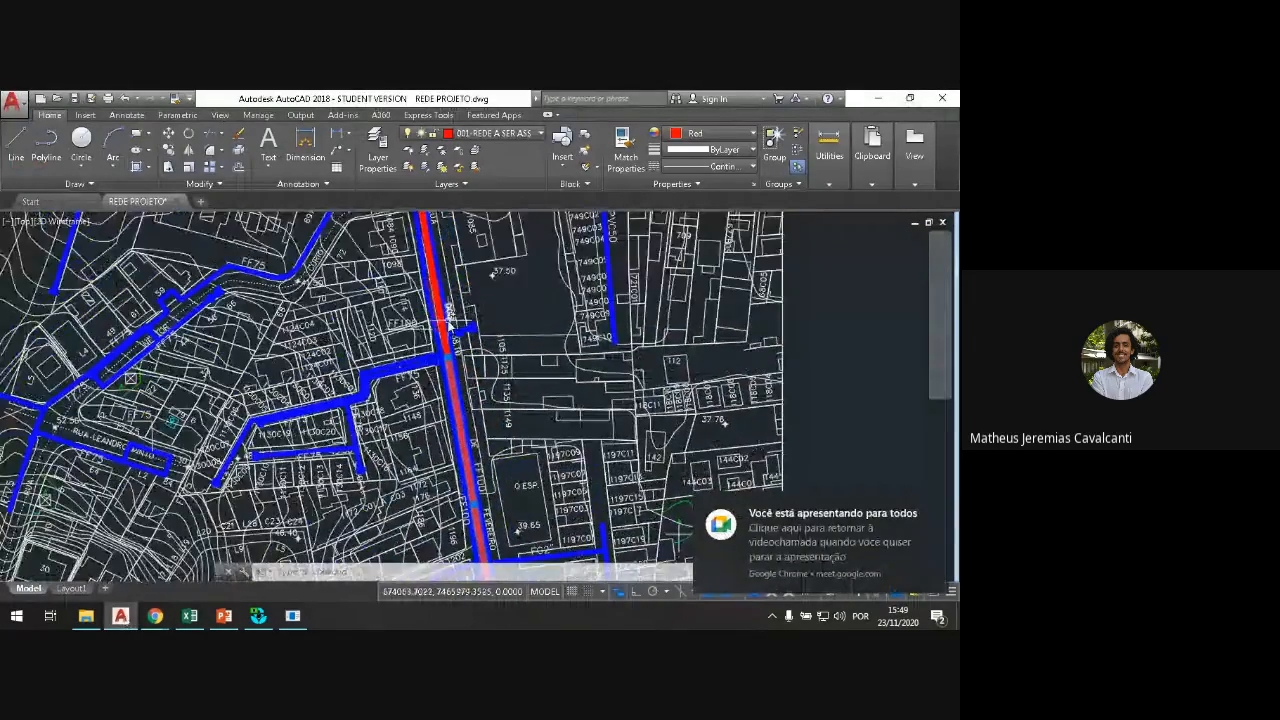
scroll(445, 320, down, 3)
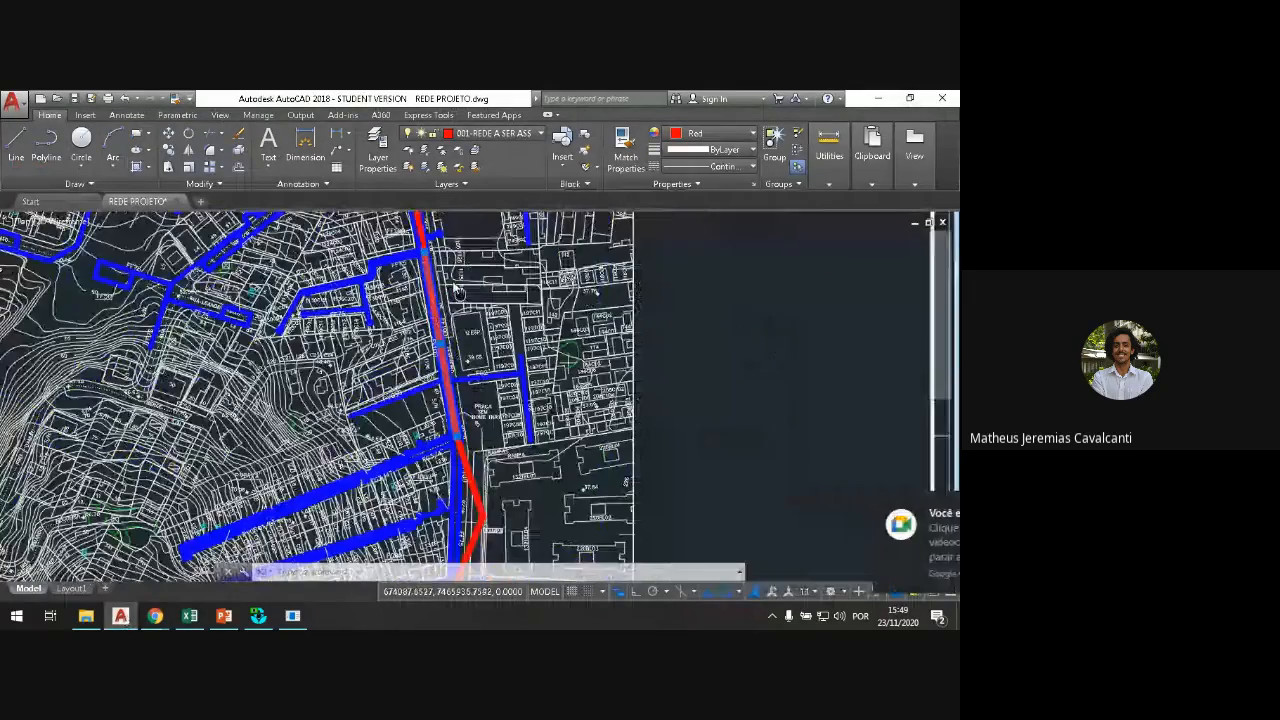
click(468, 388)
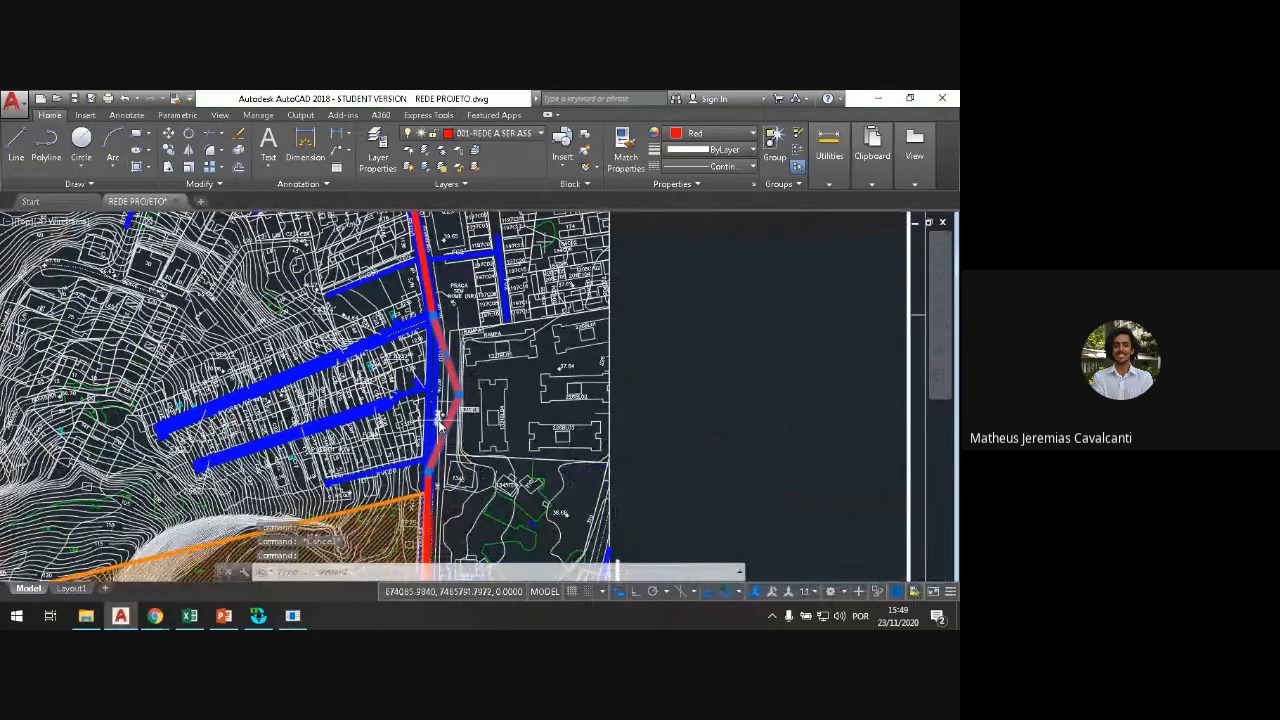
scroll(461, 398, up, 4)
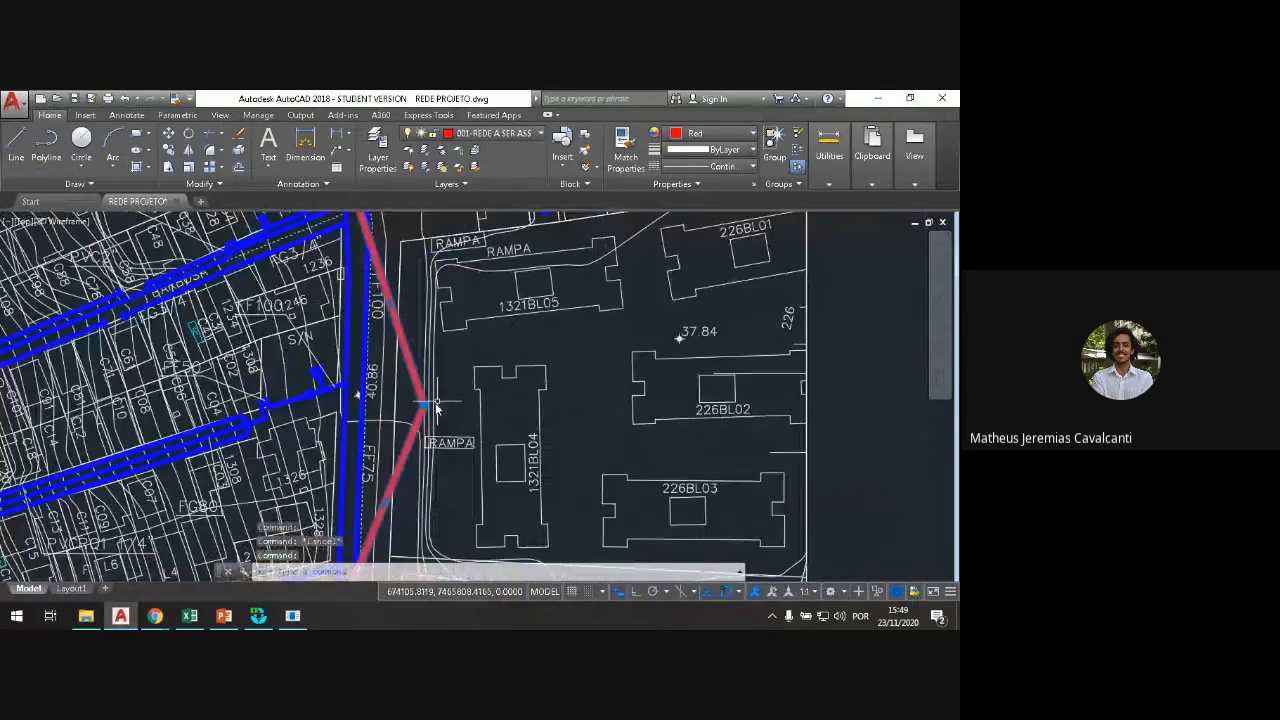
mouse_move(425, 410)
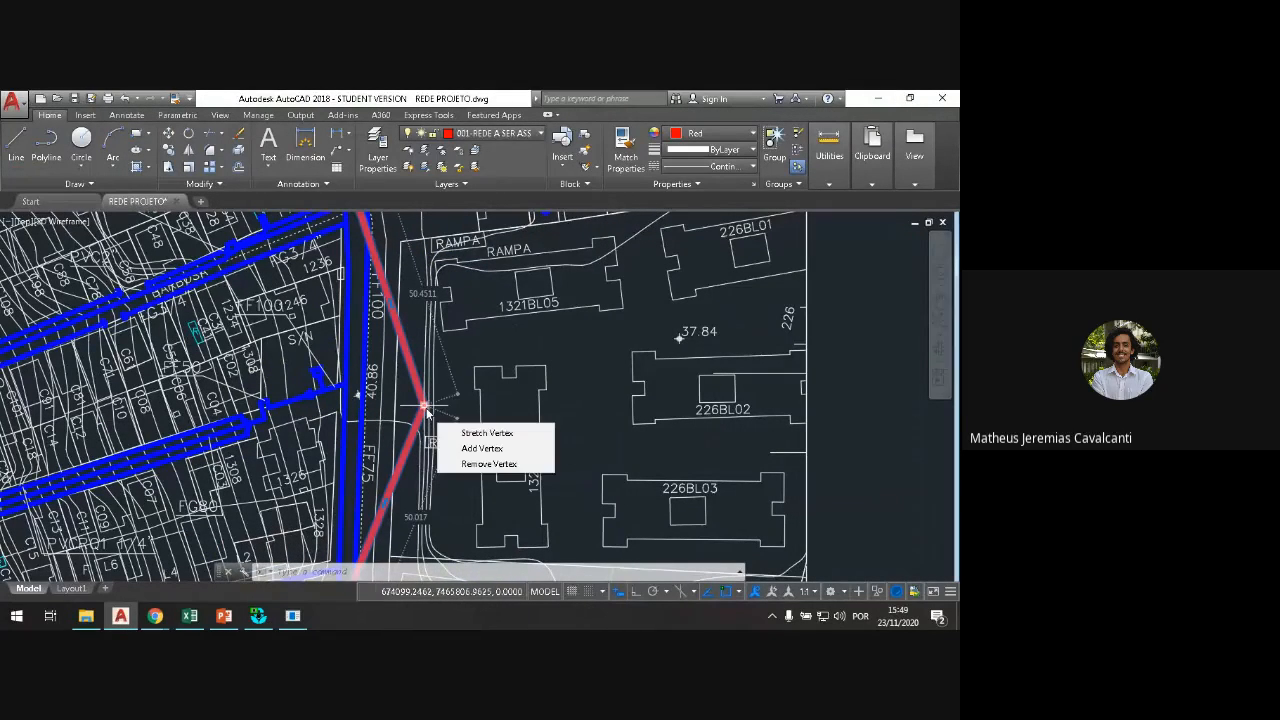
scroll(462, 418, down, 5)
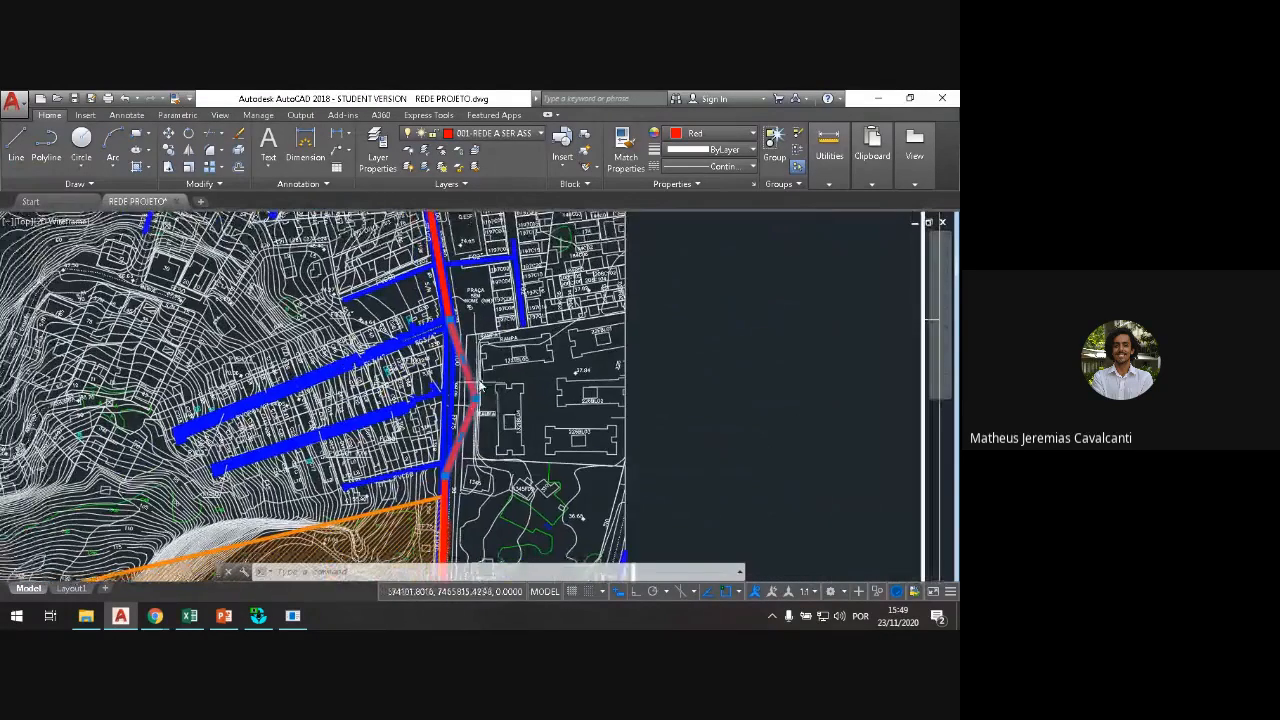
mouse_move(457, 388)
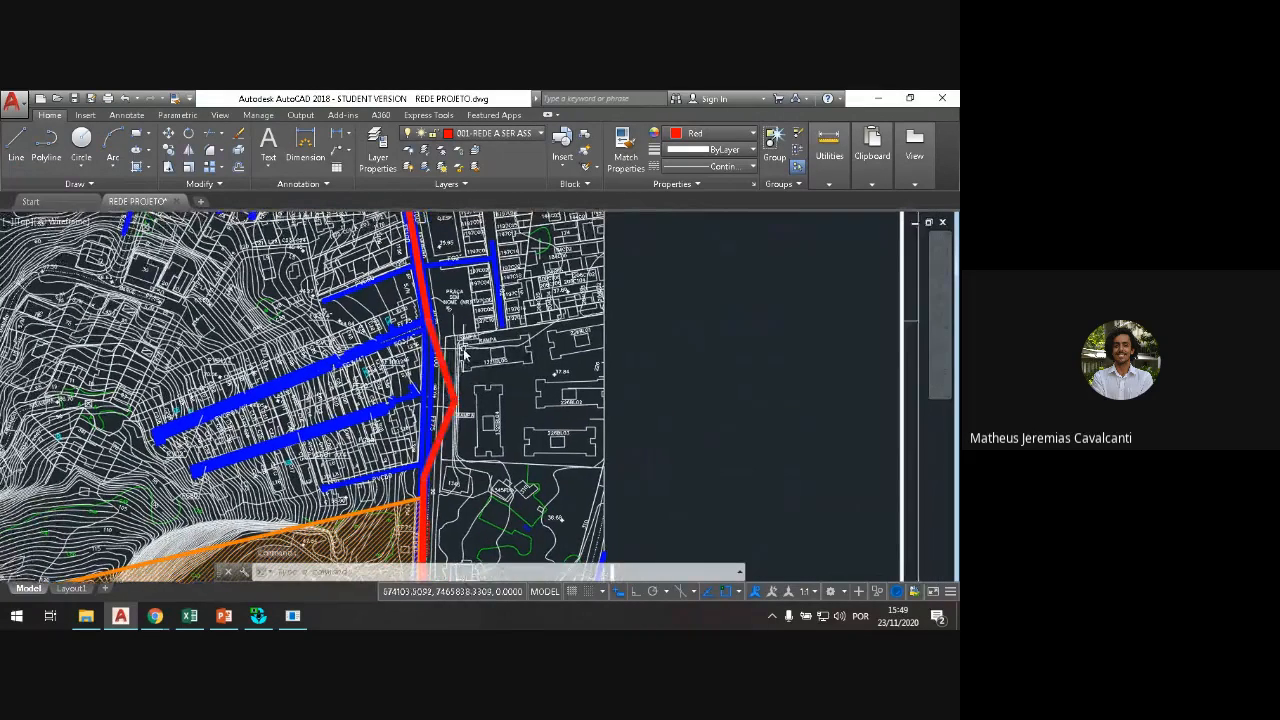
Step: Stretch the bent red segment's middle vertex back between the two blue lines beside the 40.86 spot elevation
click(452, 385)
click(455, 400)
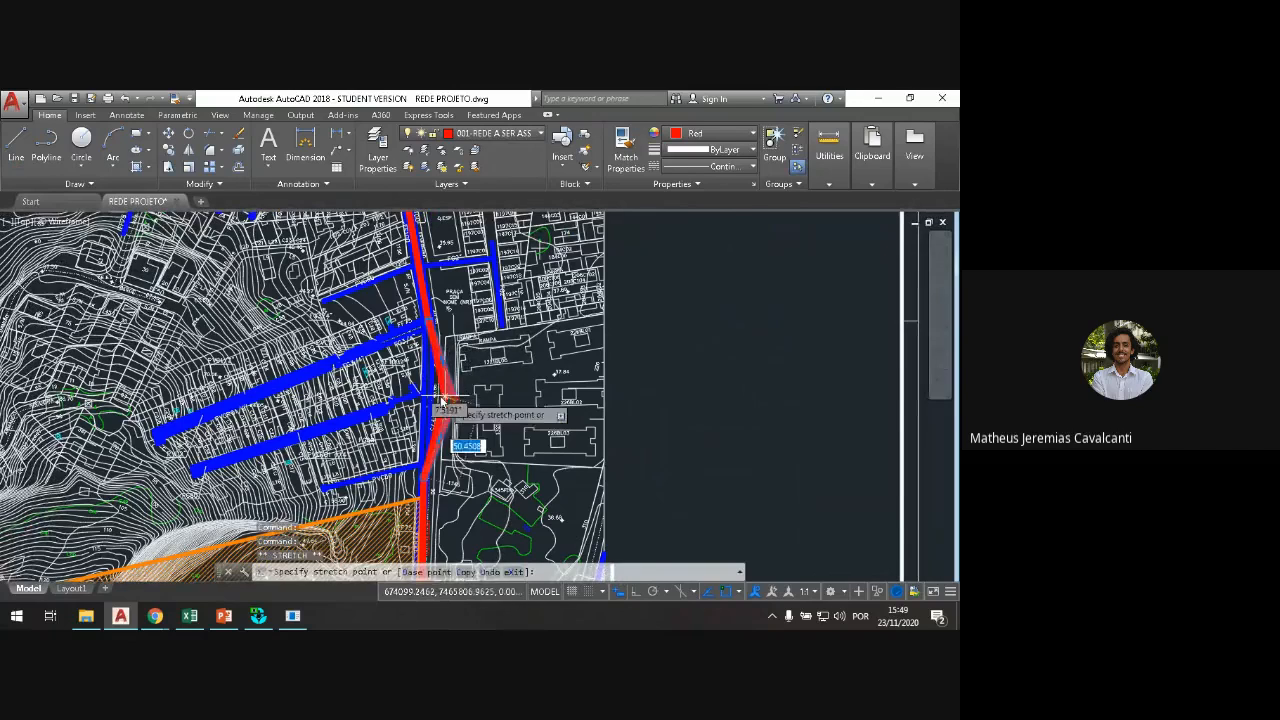
scroll(440, 401, up, 4)
scroll(432, 404, up, 3)
click(423, 384)
scroll(450, 340, down, 8)
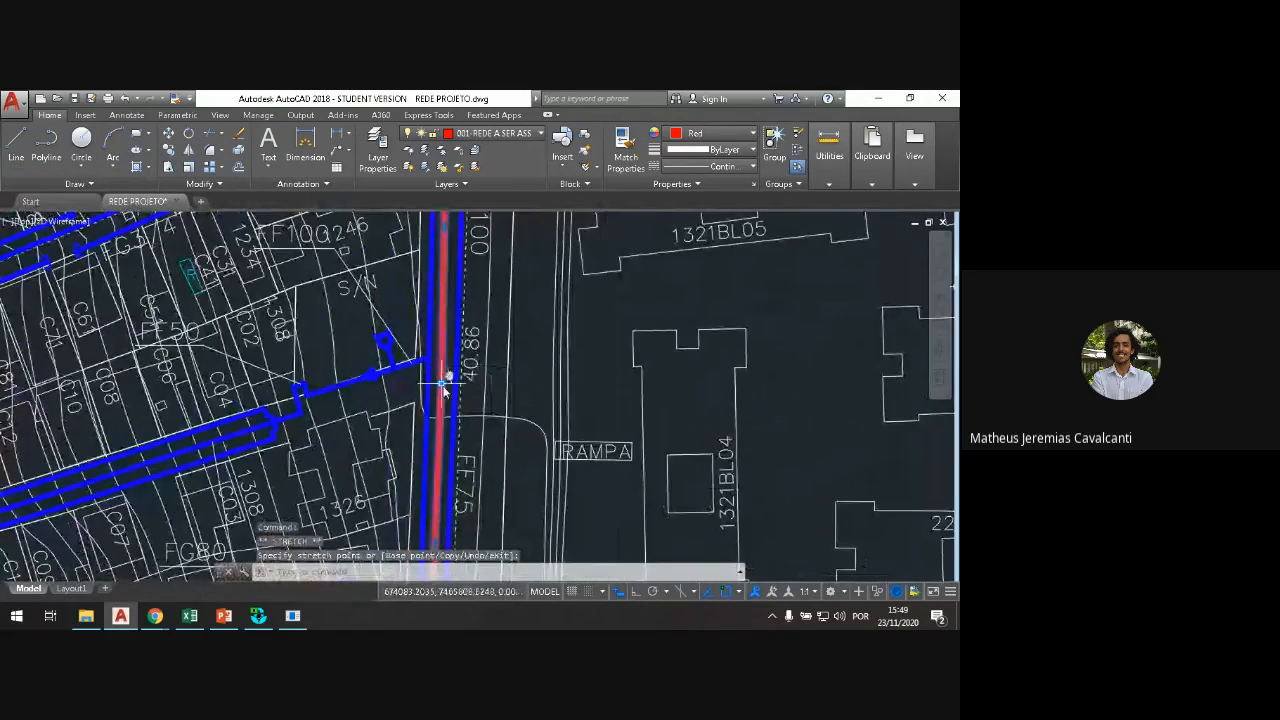
Step: Join the two red pipeline segments that meet near the 40.20 spot elevation beside Praça Sem Nome into one polyline
scroll(437, 325, up, 6)
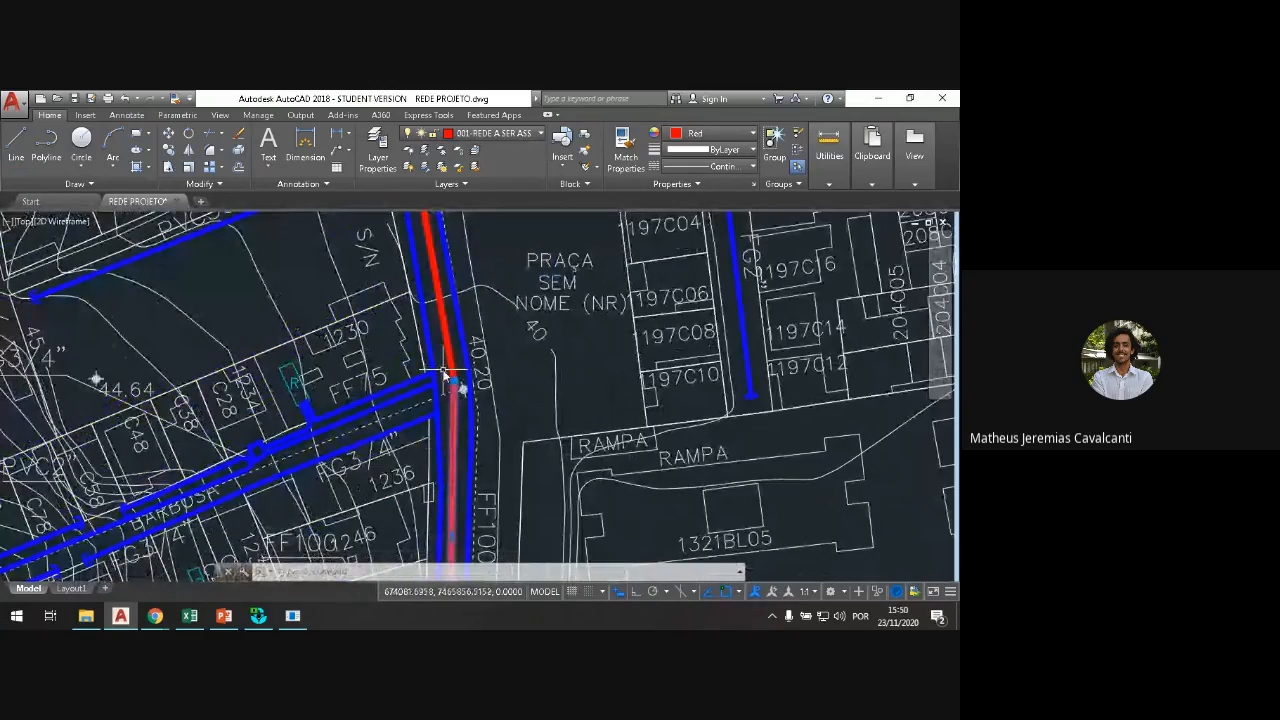
scroll(446, 377, down, 2)
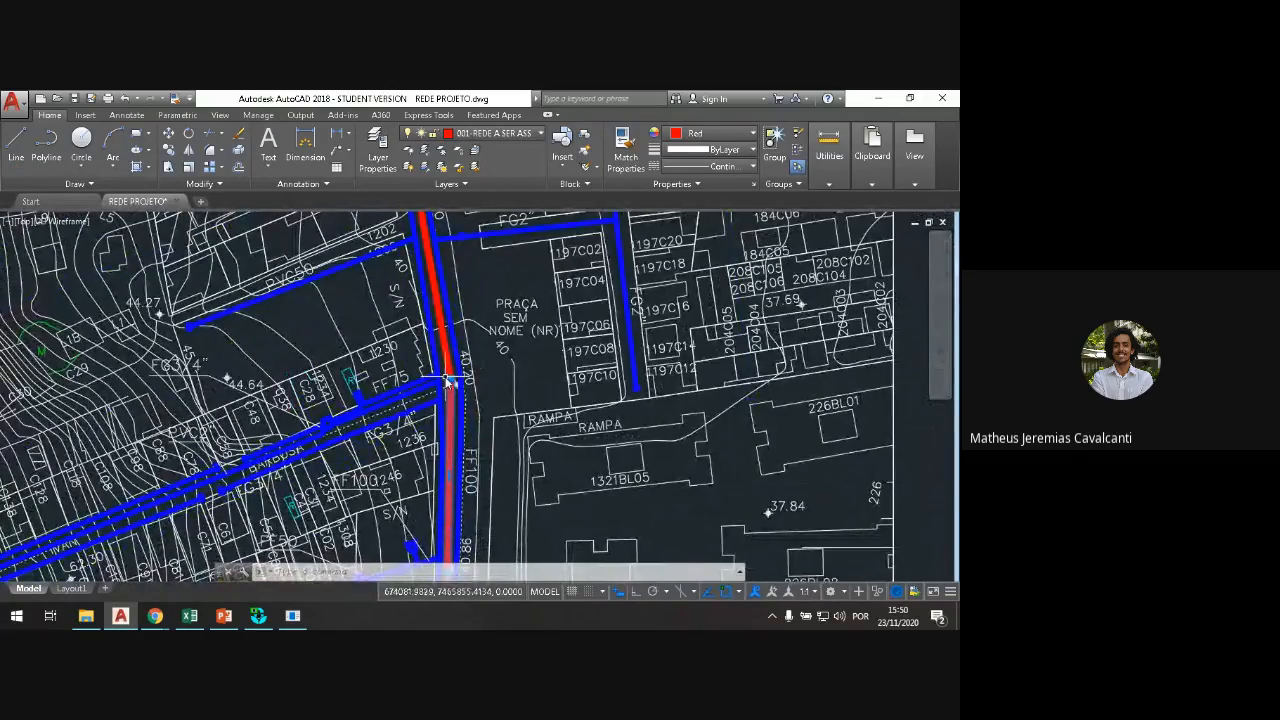
scroll(447, 370, down, 5)
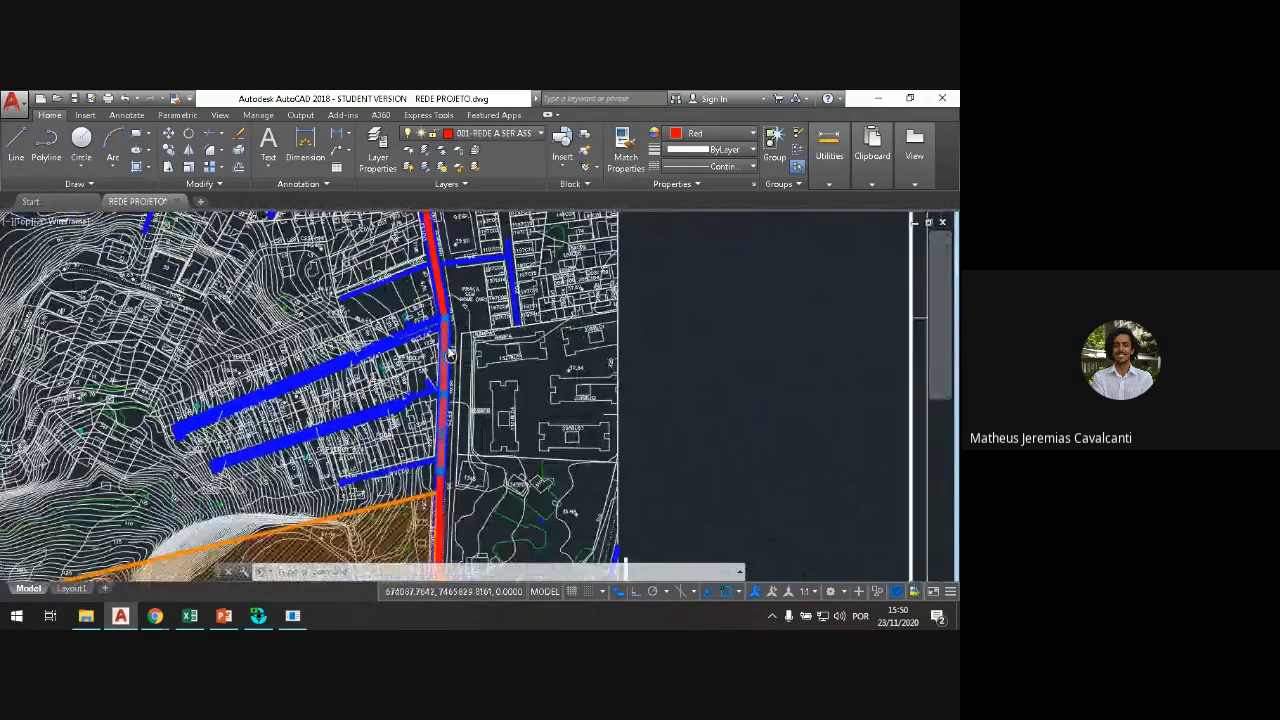
mouse_move(436, 408)
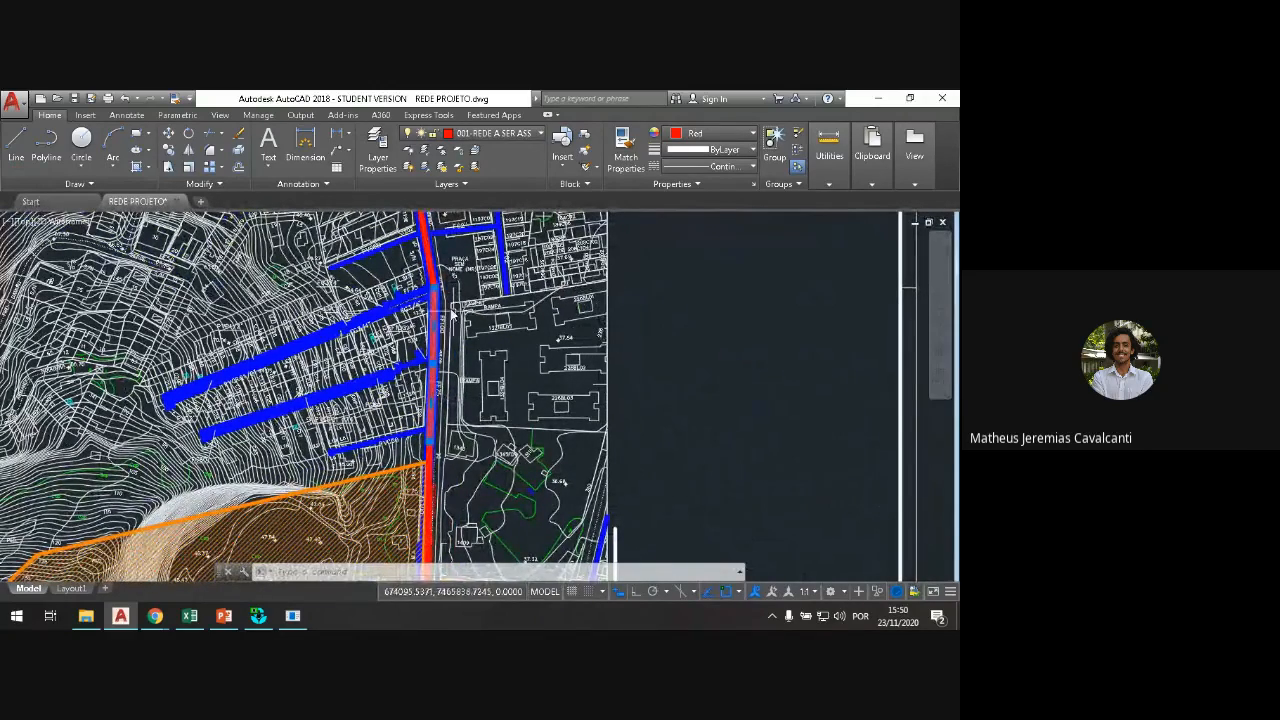
scroll(433, 280, up, 2)
scroll(433, 282, up, 1)
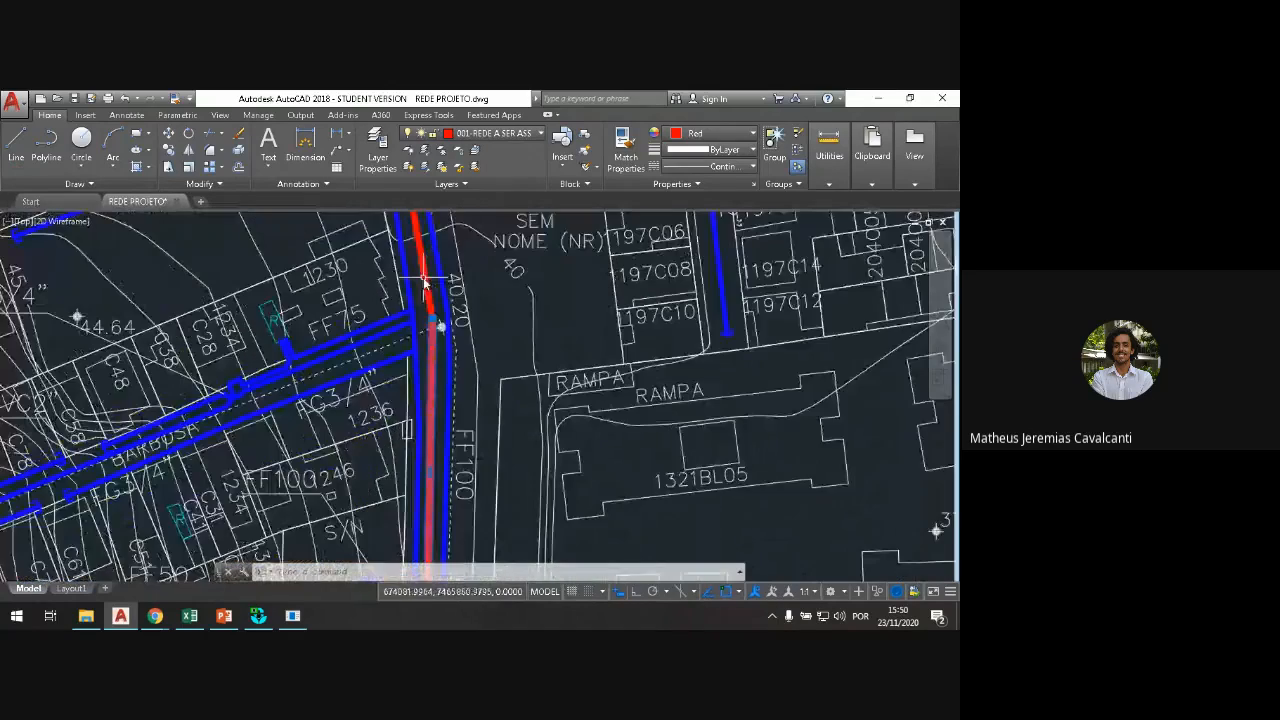
scroll(436, 322, down, 1)
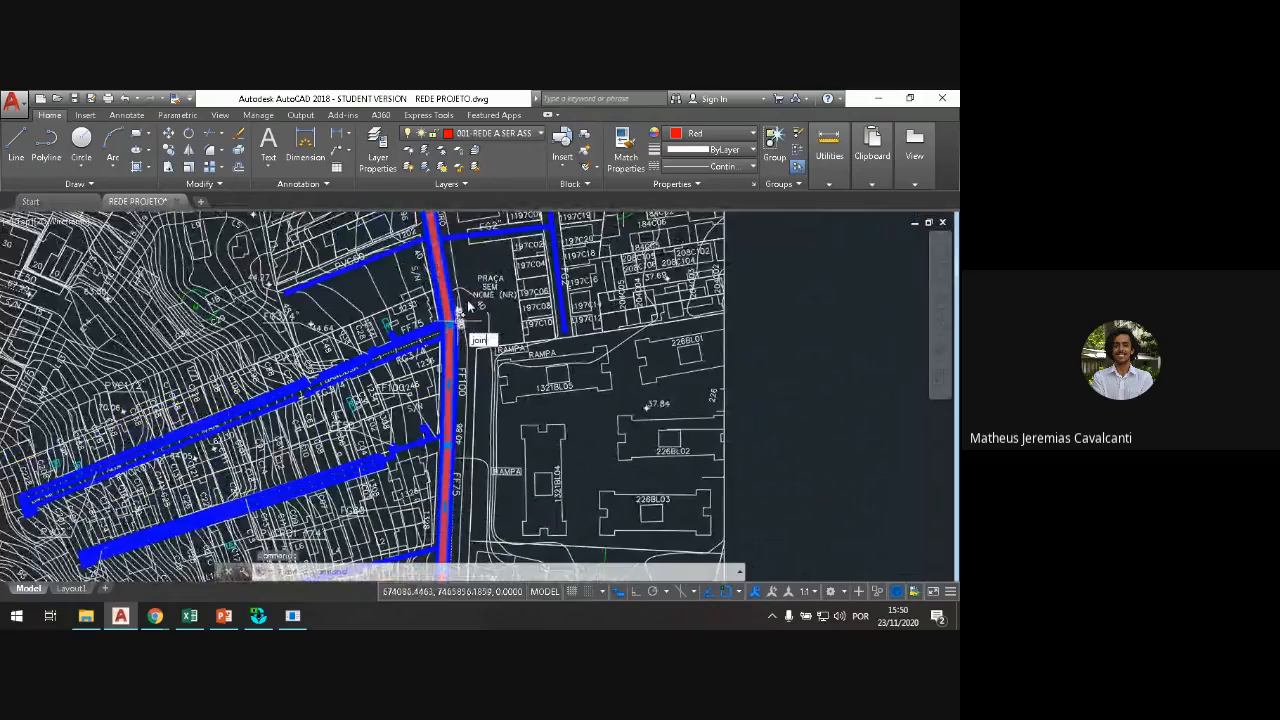
key(Return)
click(449, 321)
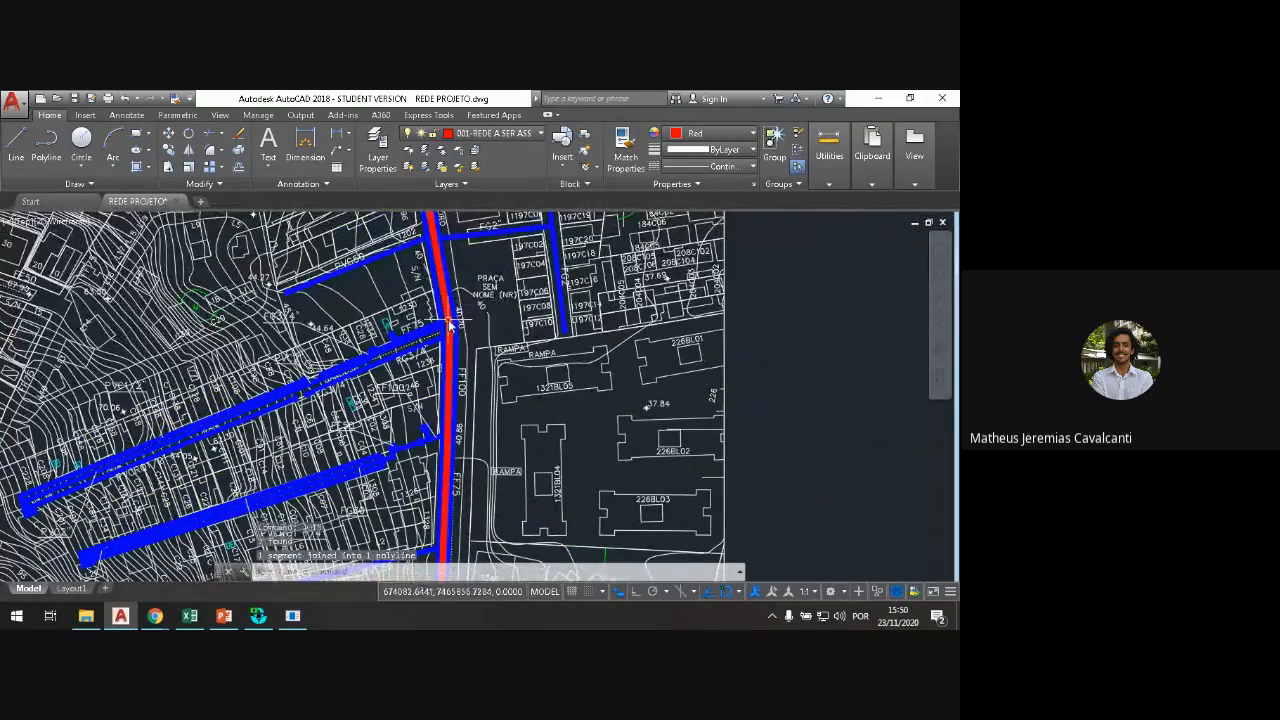
key(Return)
Step: Examine the joined red polyline from its northern end at the FF75 branch to its southern end near the PVC50 branch
scroll(535, 358, down, 8)
scroll(519, 398, up, 7)
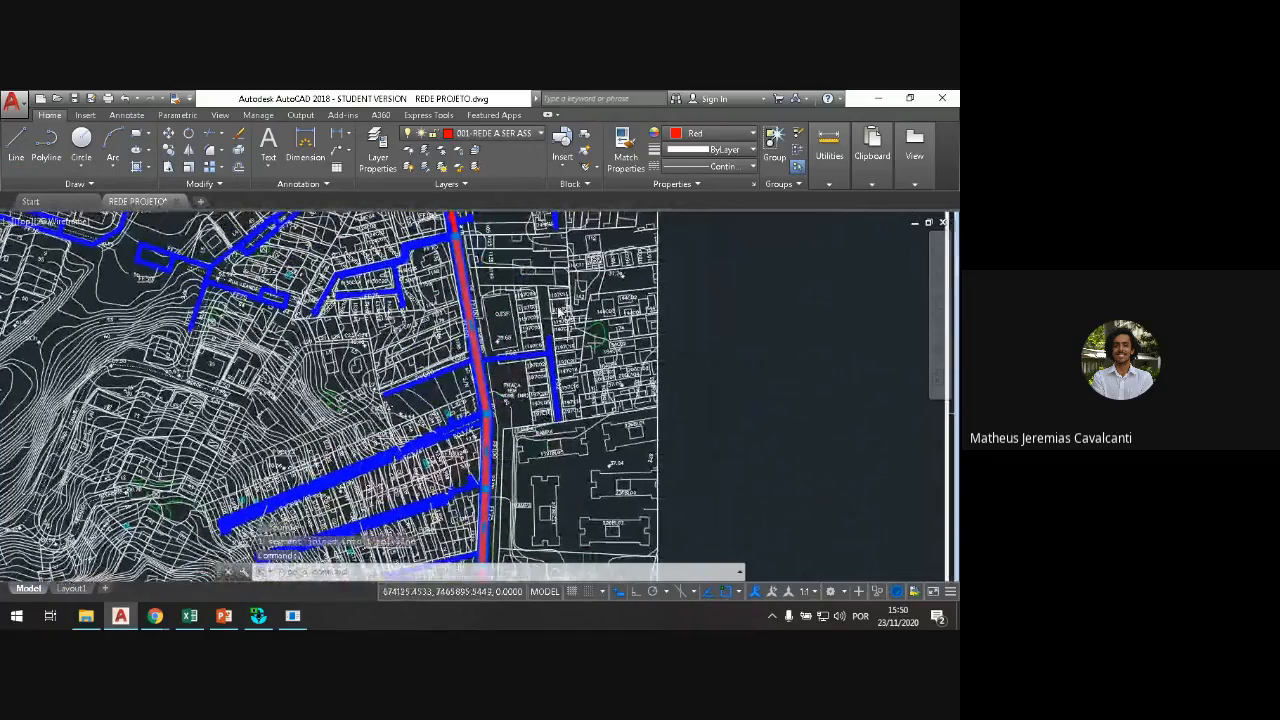
drag(505, 340, 393, 342)
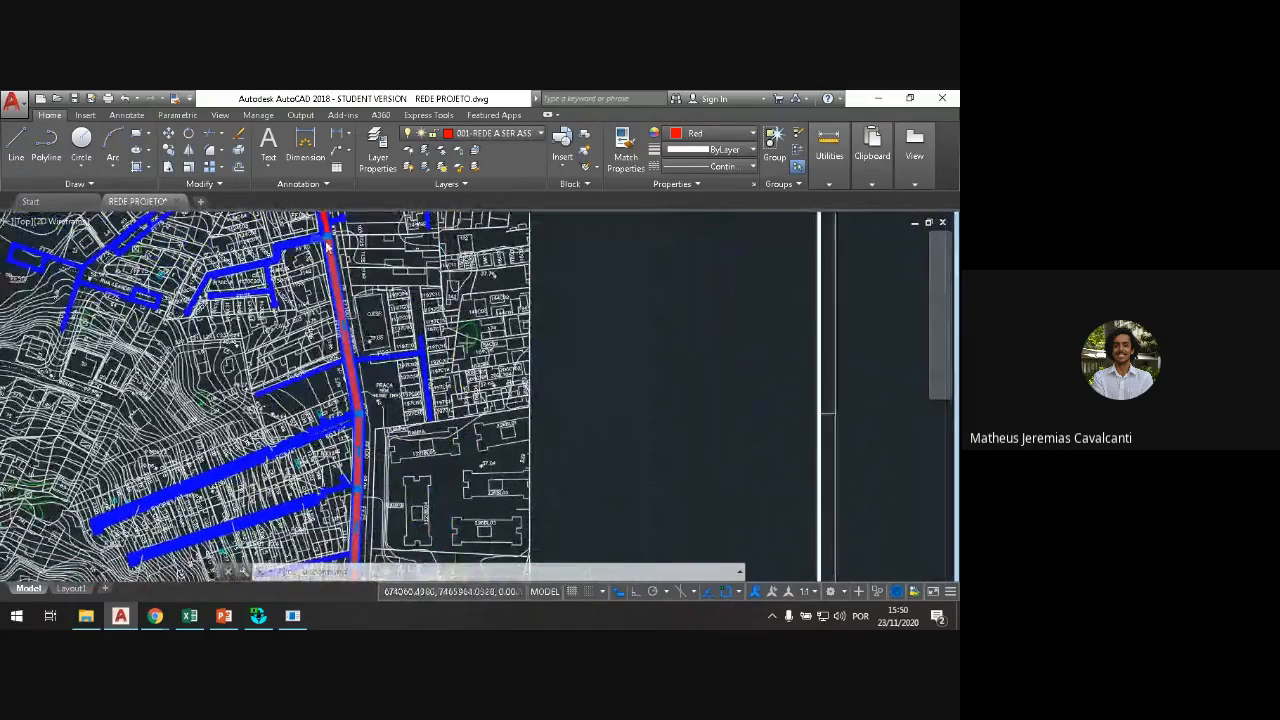
scroll(333, 229, up, 8)
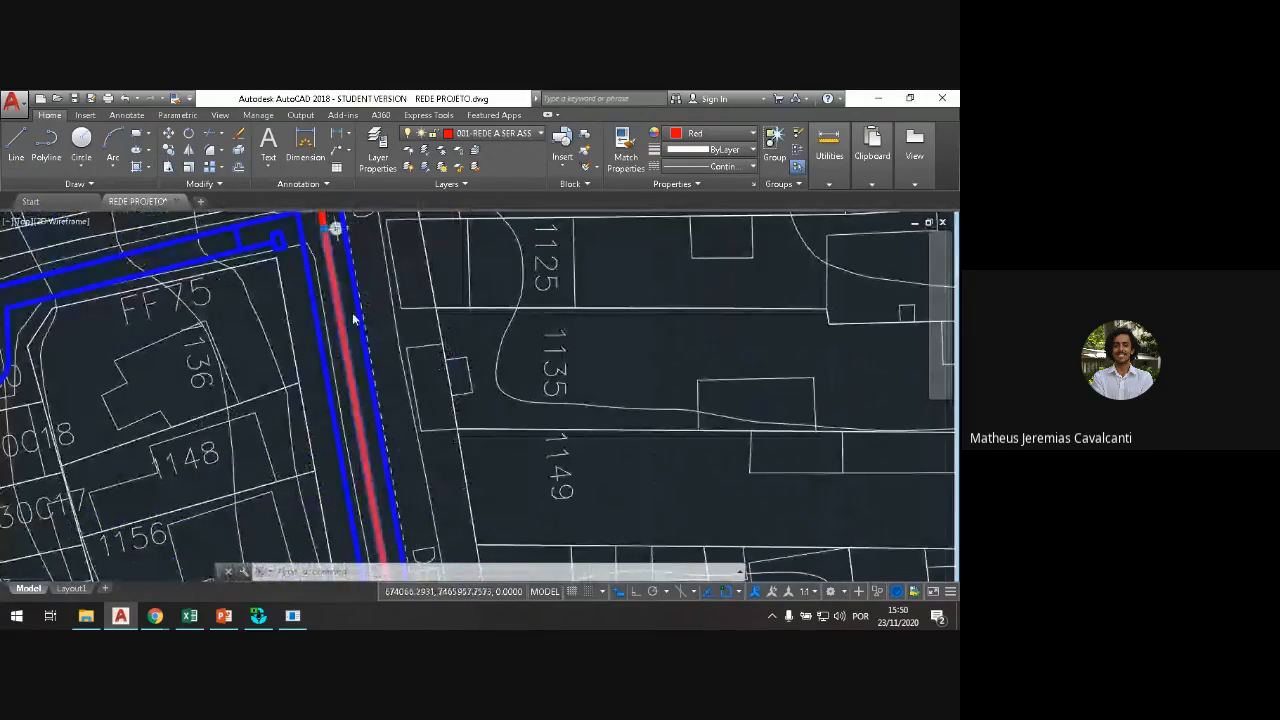
scroll(413, 347, down, 8)
scroll(413, 347, up, 8)
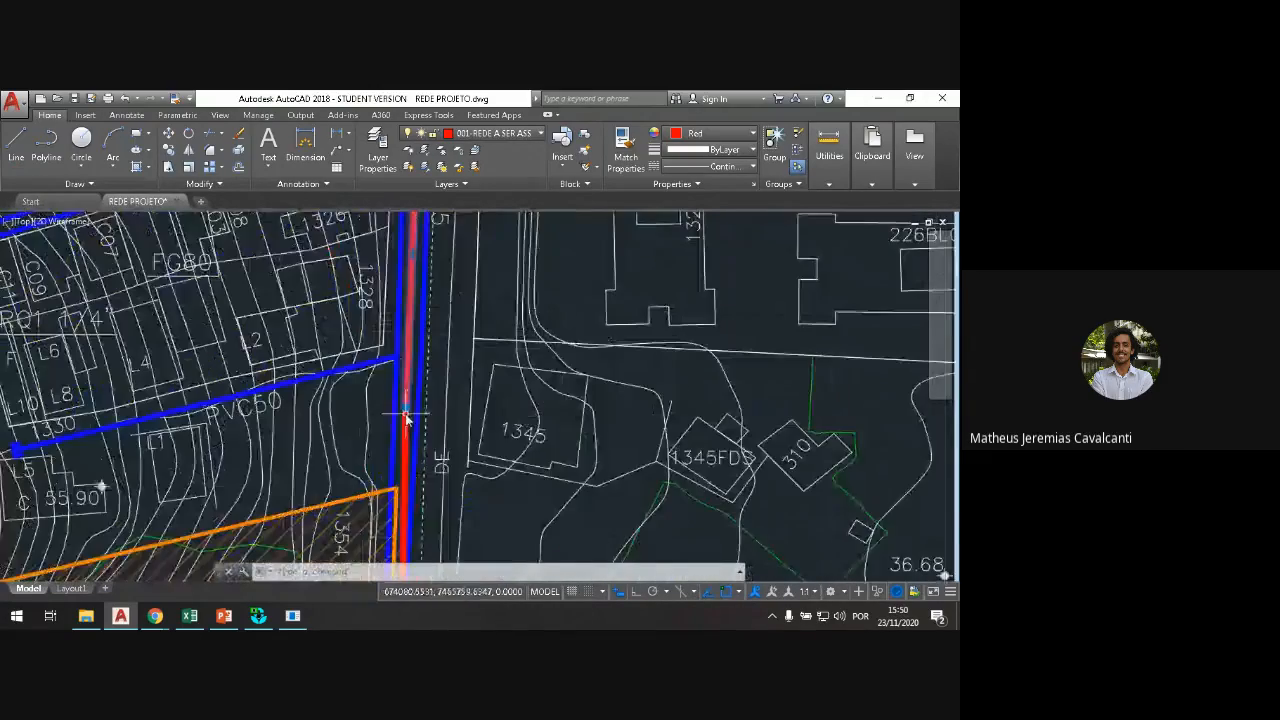
scroll(447, 347, down, 5)
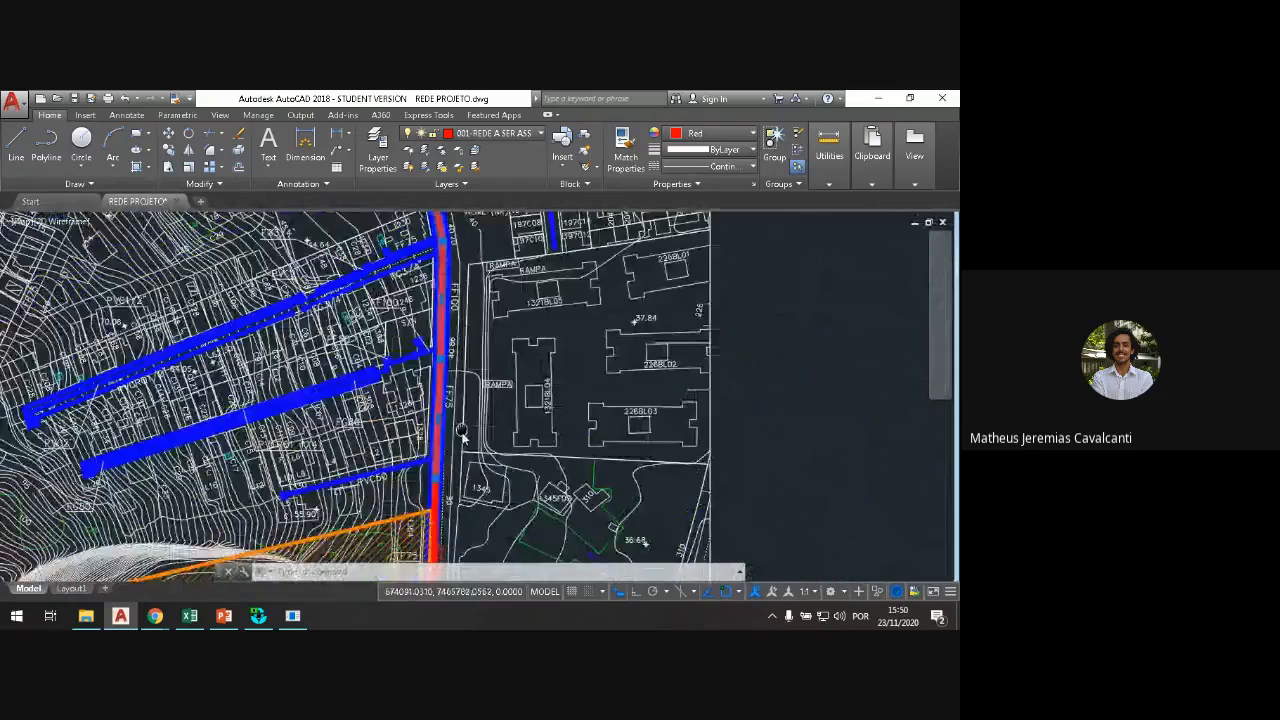
Step: Inspect the joined polyline's intermediate vertex near the 40.20 spot elevation and compare it with the northern end vertex
scroll(450, 250, up, 4)
click(428, 262)
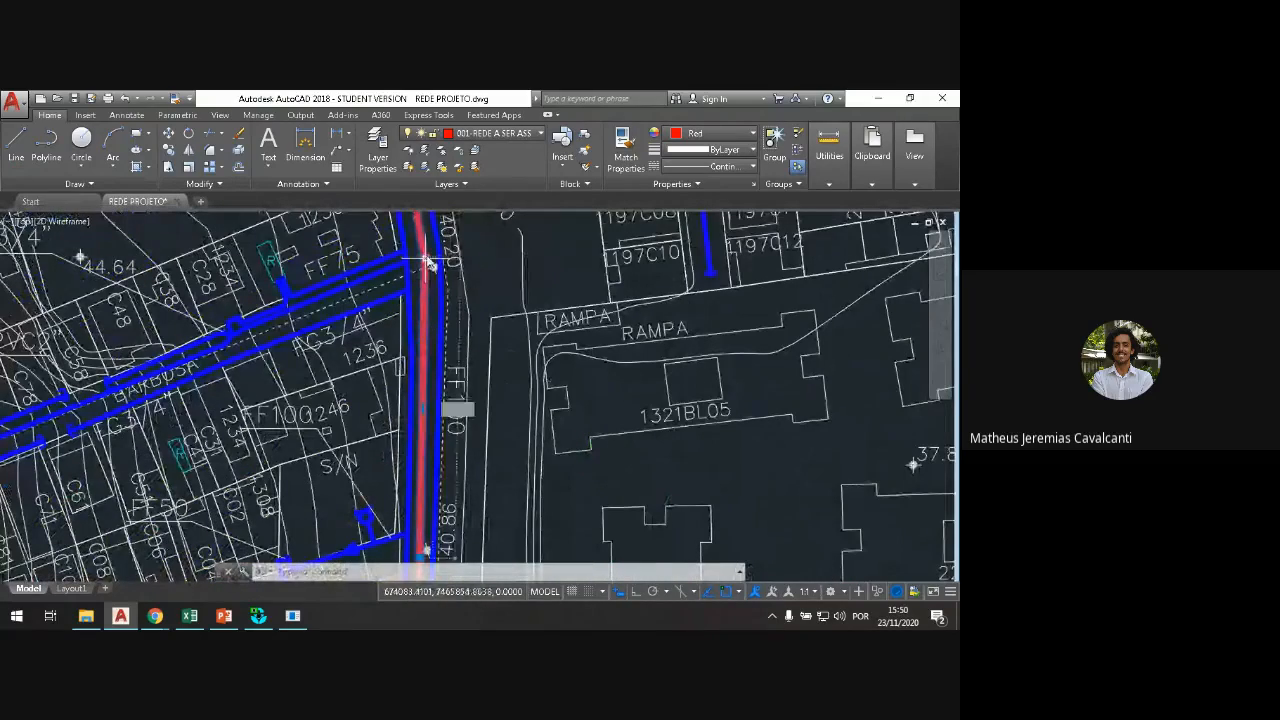
mouse_move(428, 262)
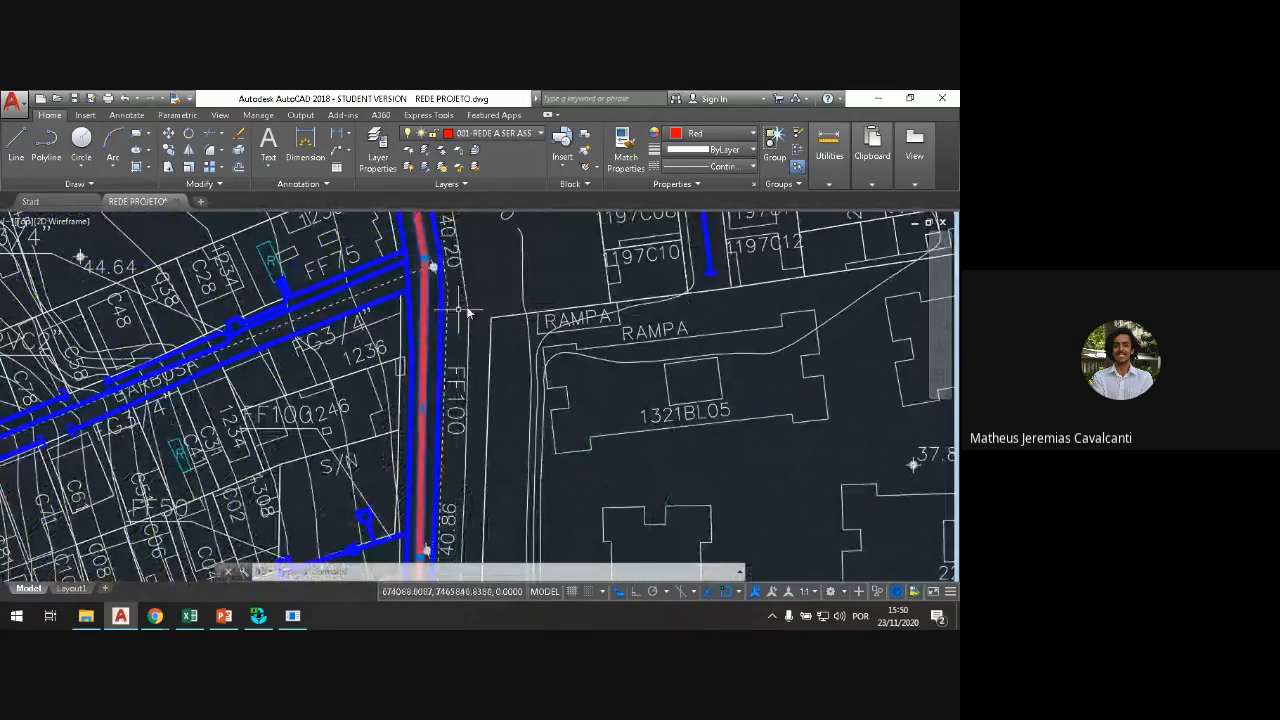
scroll(455, 305, down, 3)
scroll(475, 343, down, 3)
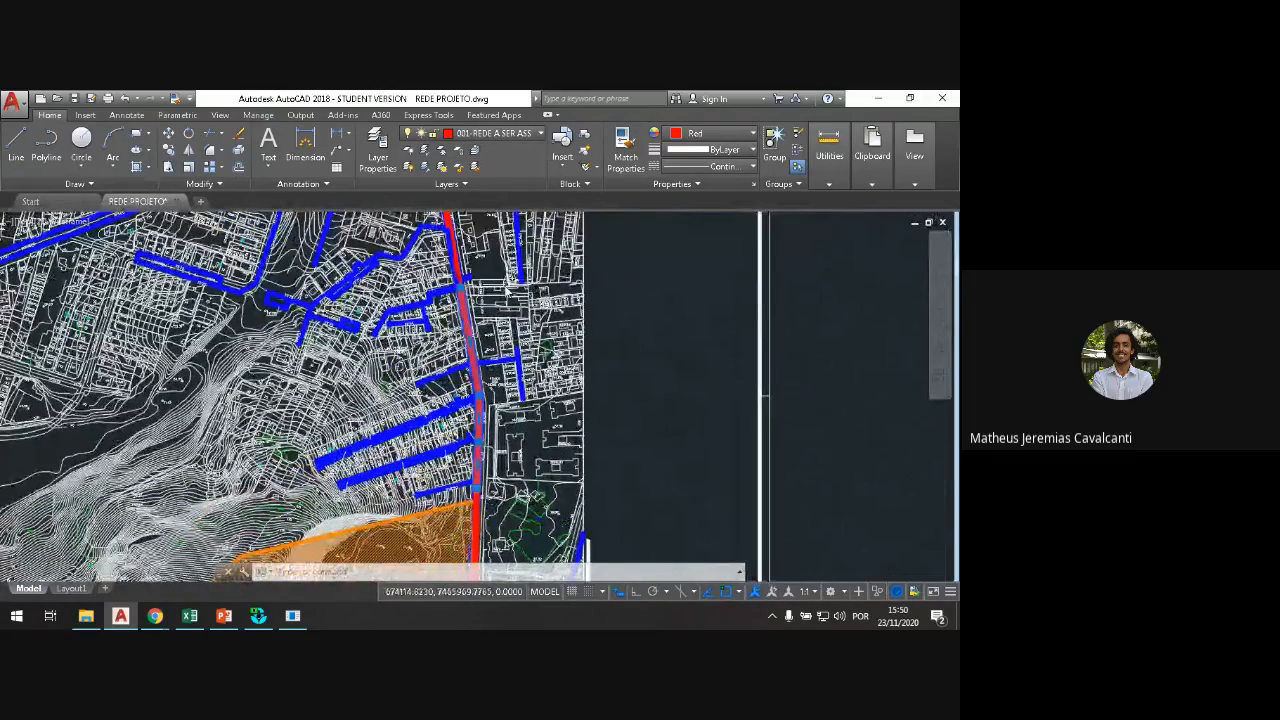
scroll(460, 290, up, 3)
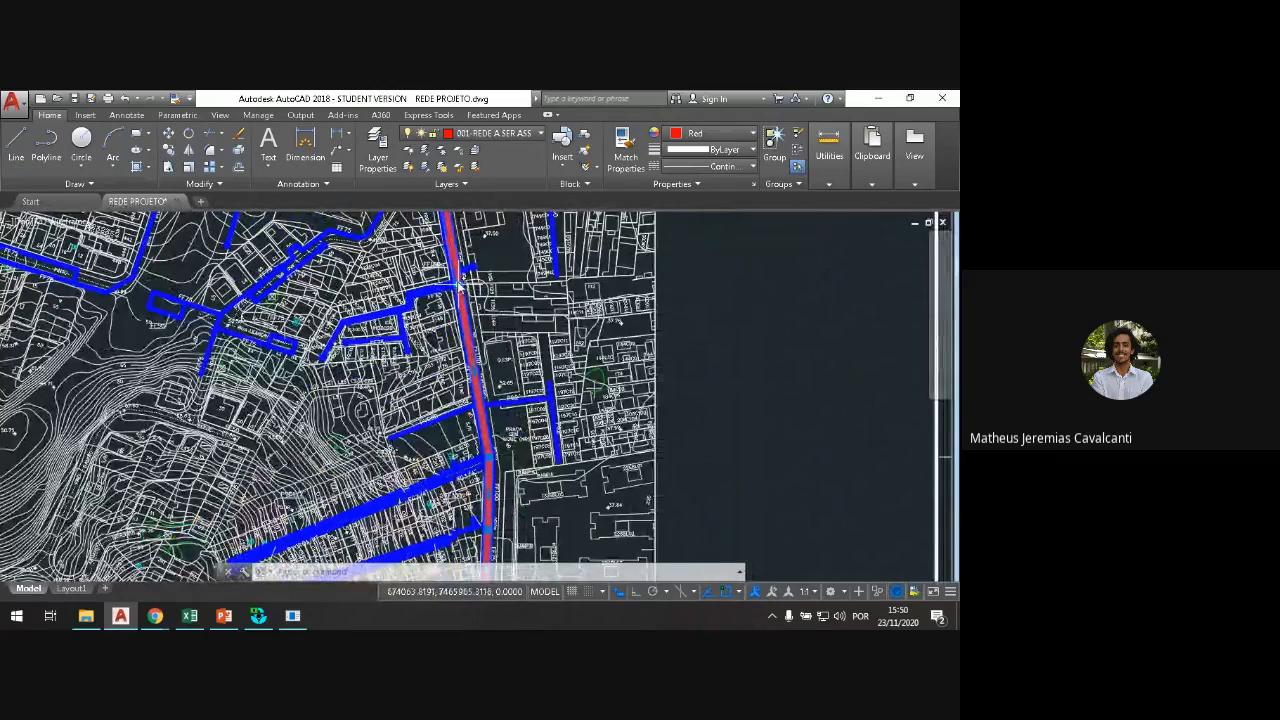
mouse_move(458, 285)
scroll(460, 290, up, 3)
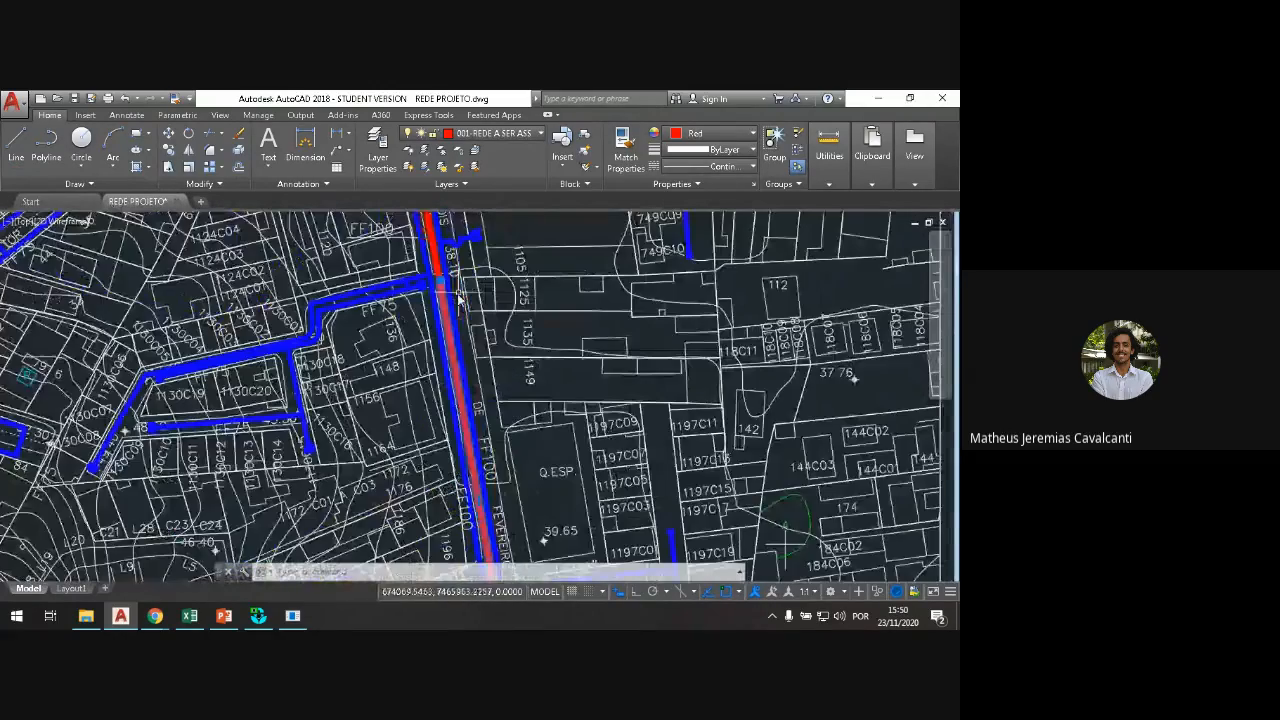
scroll(458, 298, up, 3)
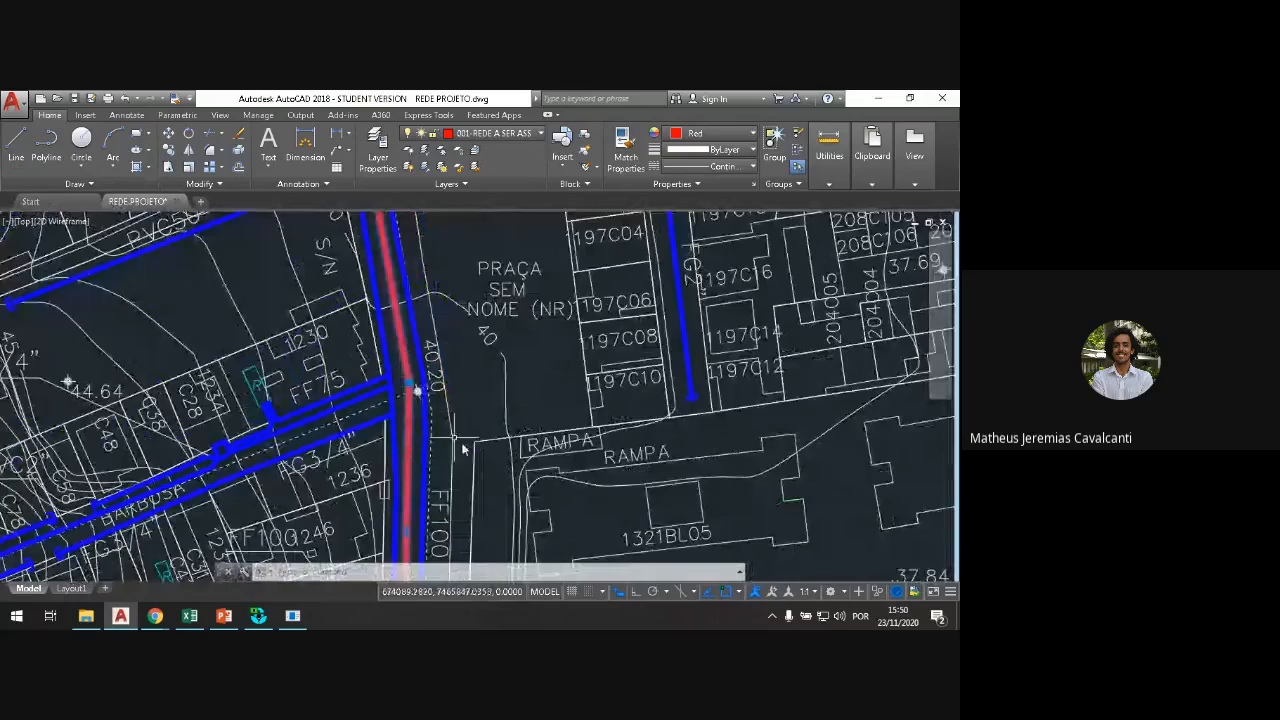
Step: Follow the selected joined red polyline south from the 40.20 spot elevation to the PVC50 branch and compare it with the whole route
scroll(403, 395, down, 10)
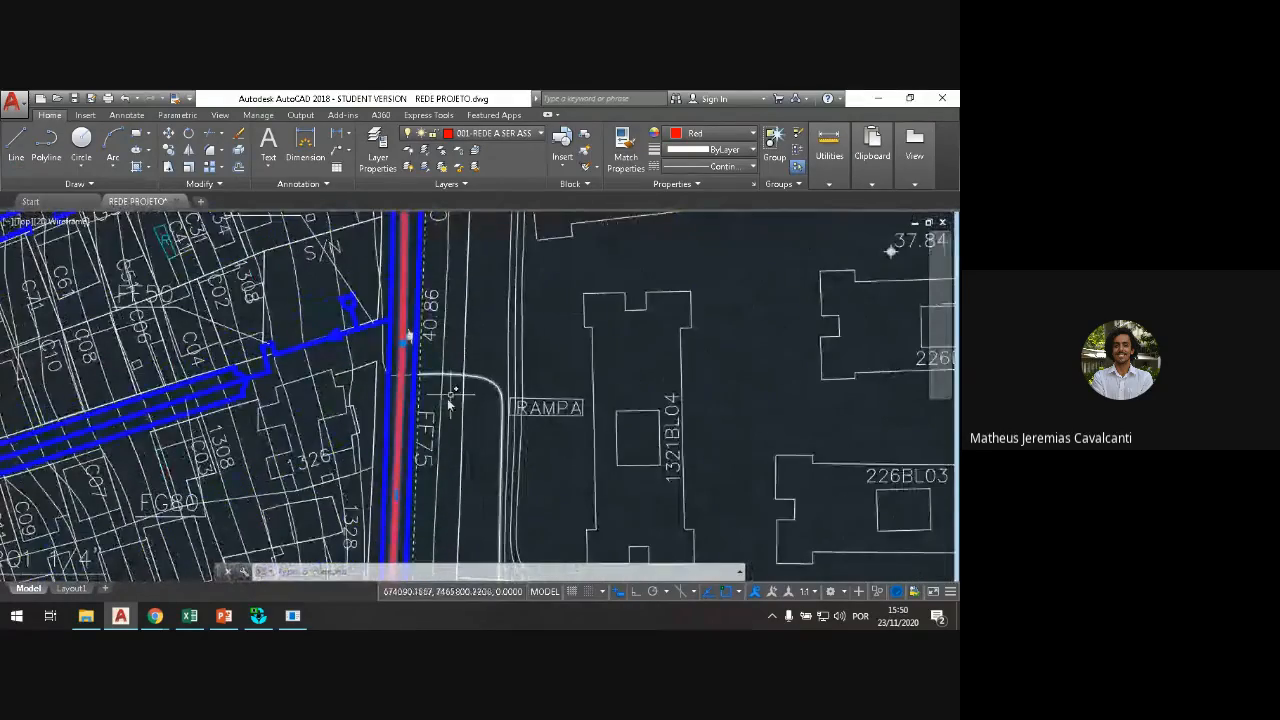
scroll(450, 400, down, 5)
scroll(421, 410, down, 2)
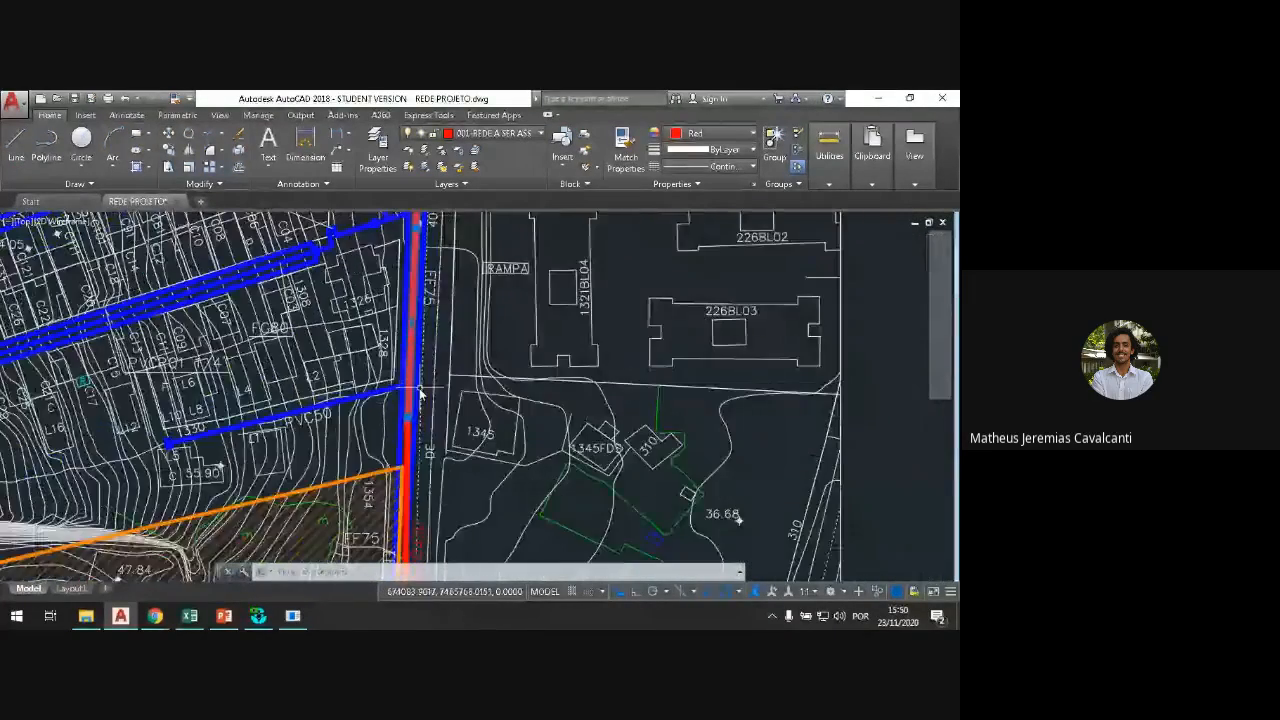
scroll(421, 395, down, 2)
scroll(455, 358, up, 2)
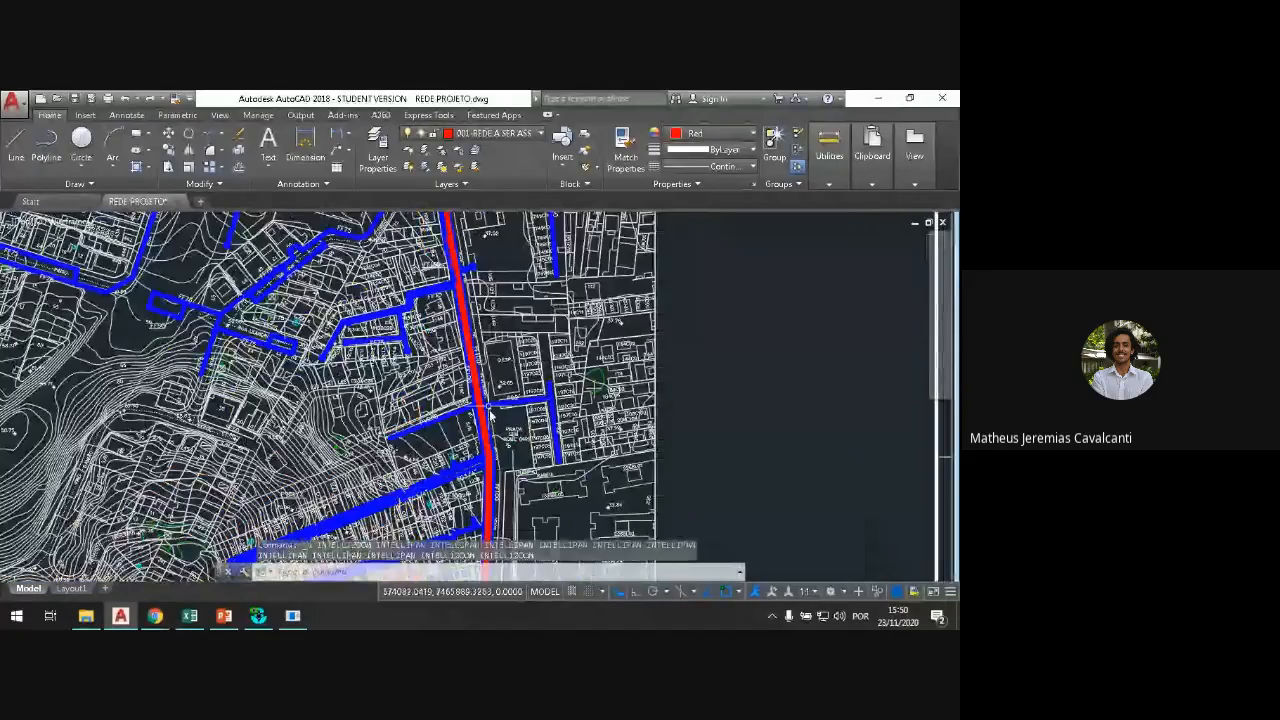
scroll(480, 405, up, 2)
scroll(560, 440, down, 3)
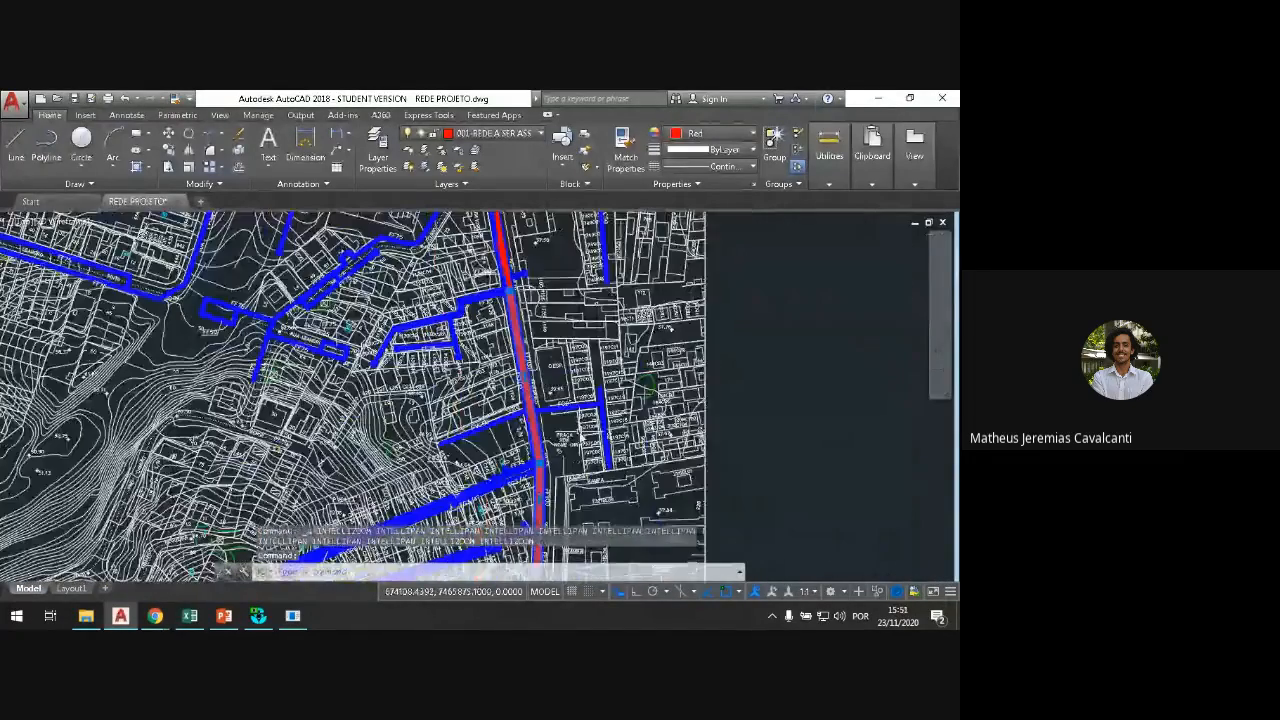
Step: Inspect the red pipeline's bend at the FF75 branch near the 40.20 spot elevation and its course beside Praça Sem Nome
scroll(590, 480, down, 1)
scroll(555, 455, up, 2)
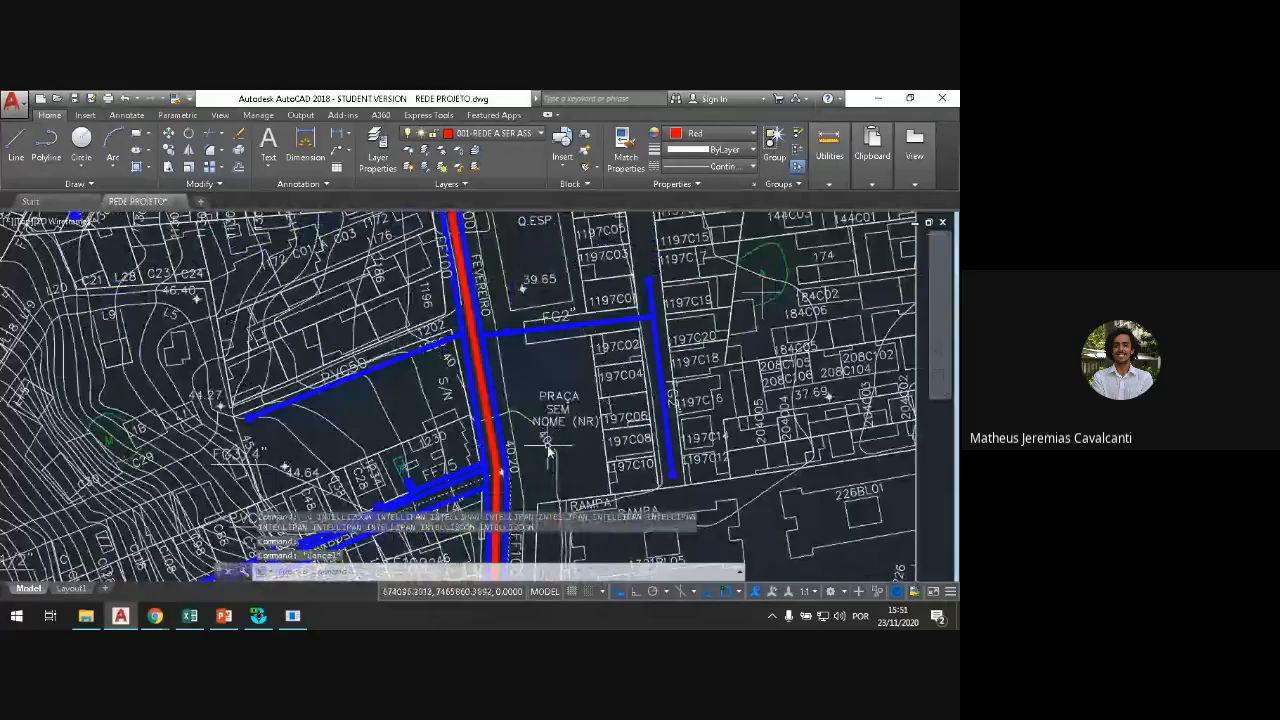
scroll(540, 450, down, 2)
scroll(520, 445, up, 1)
scroll(500, 440, up, 2)
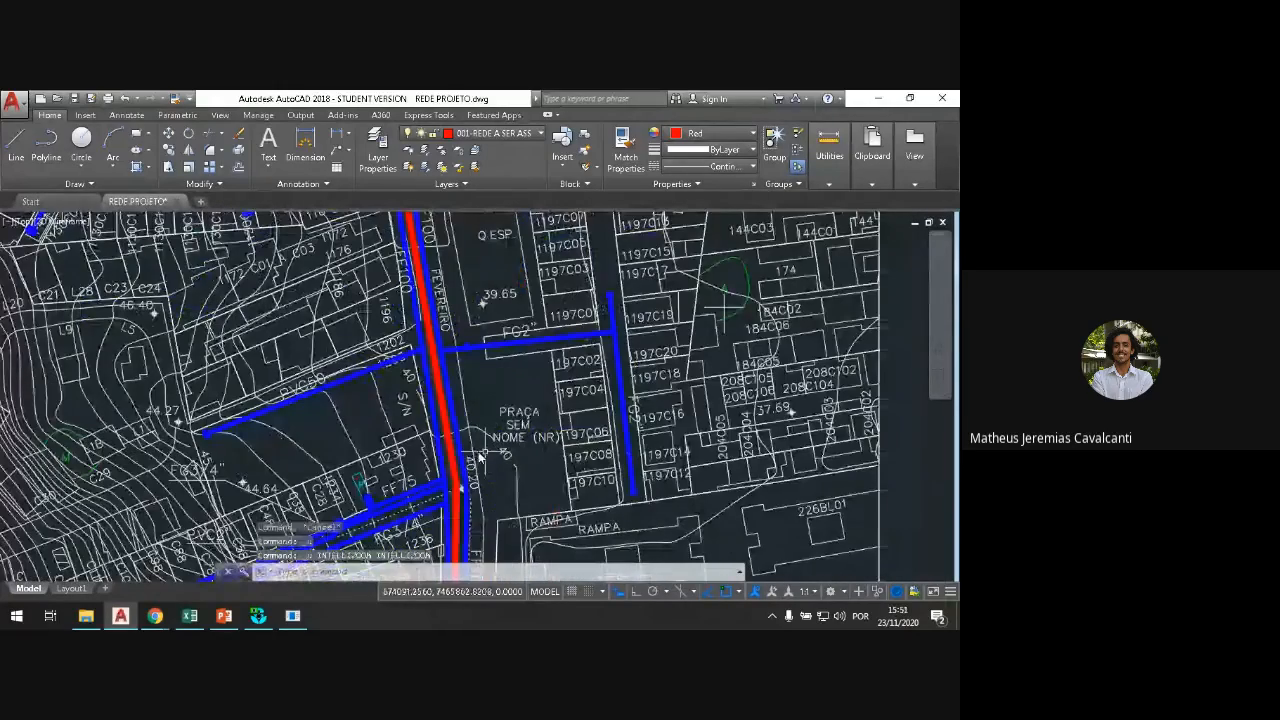
scroll(430, 420, up, 1)
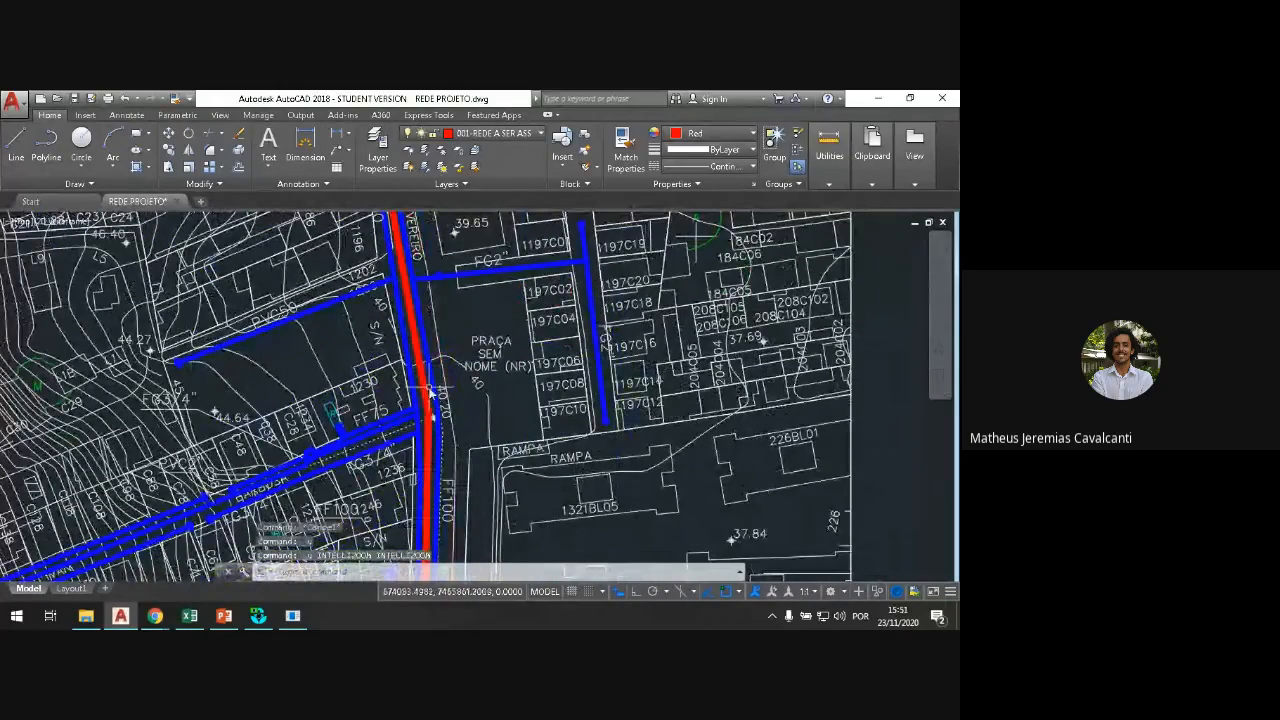
click(428, 410)
drag(484, 428, 497, 338)
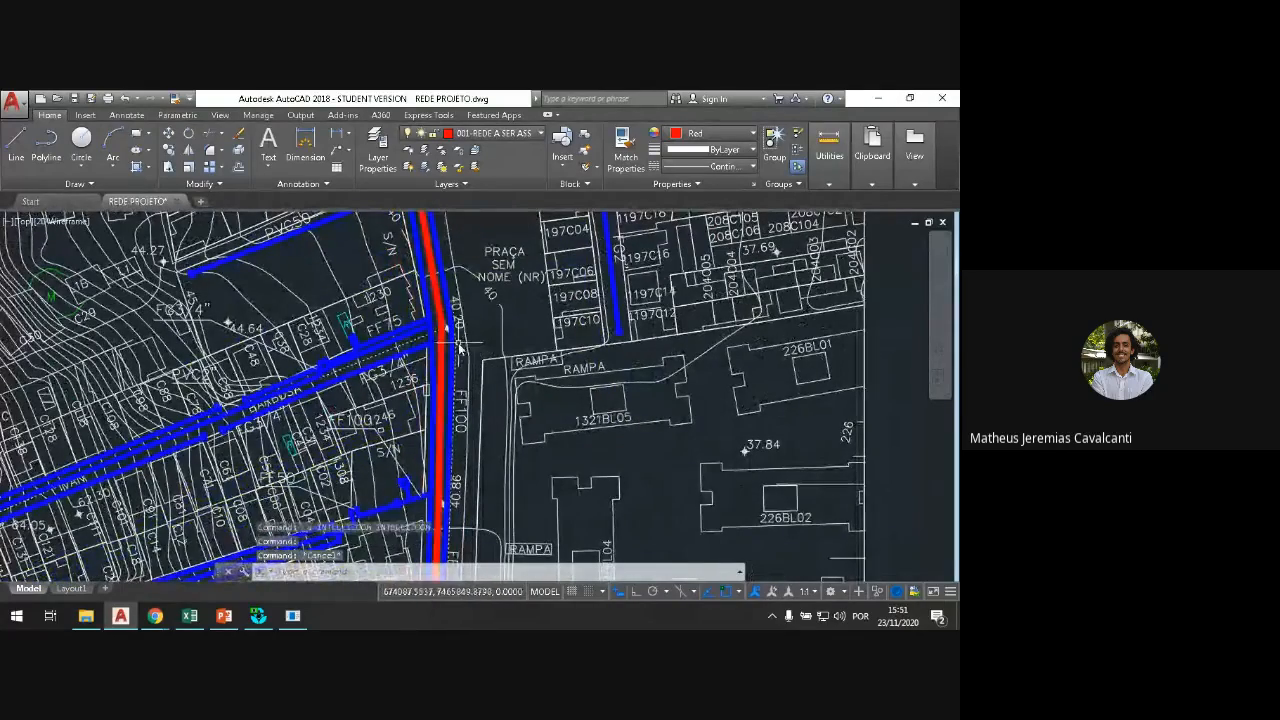
scroll(445, 355, down, 3)
mouse_move(441, 353)
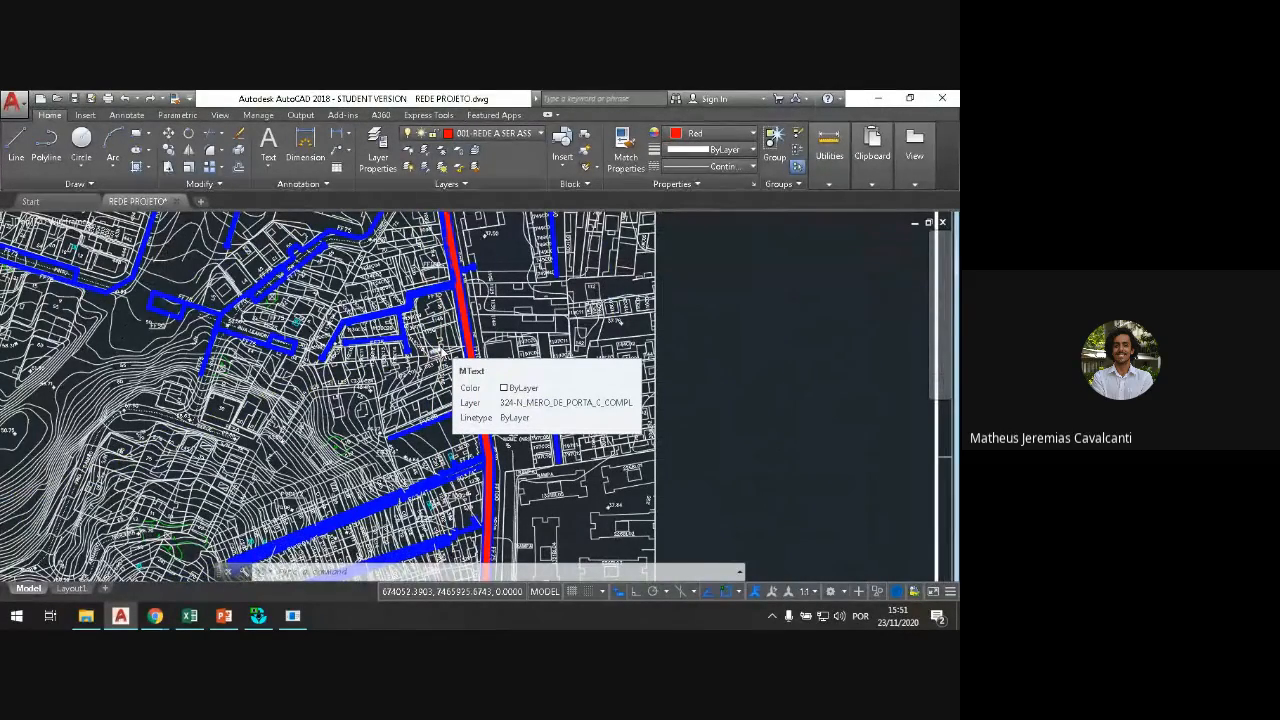
Step: Undo the join of the two red pipeline segments and the last stretch of the middle vertex beside the 40.86 spot elevation
scroll(489, 443, up, 2)
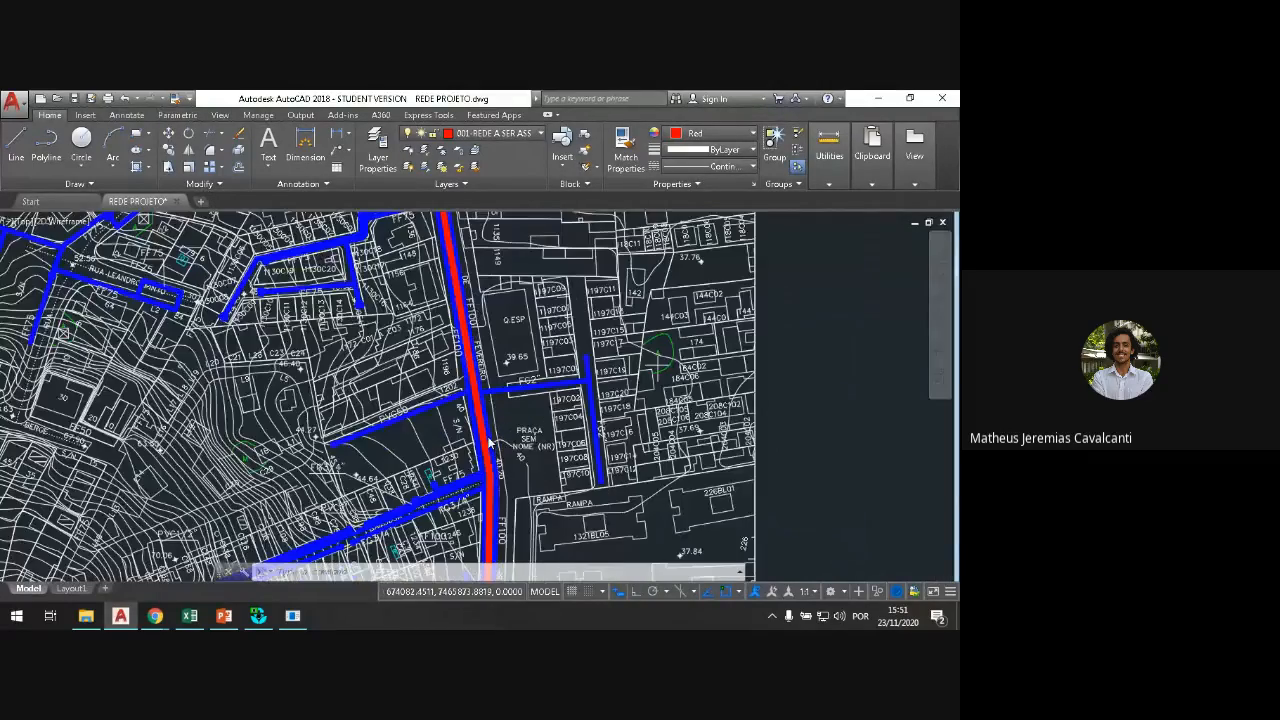
scroll(489, 443, up, 2)
scroll(523, 484, down, 2)
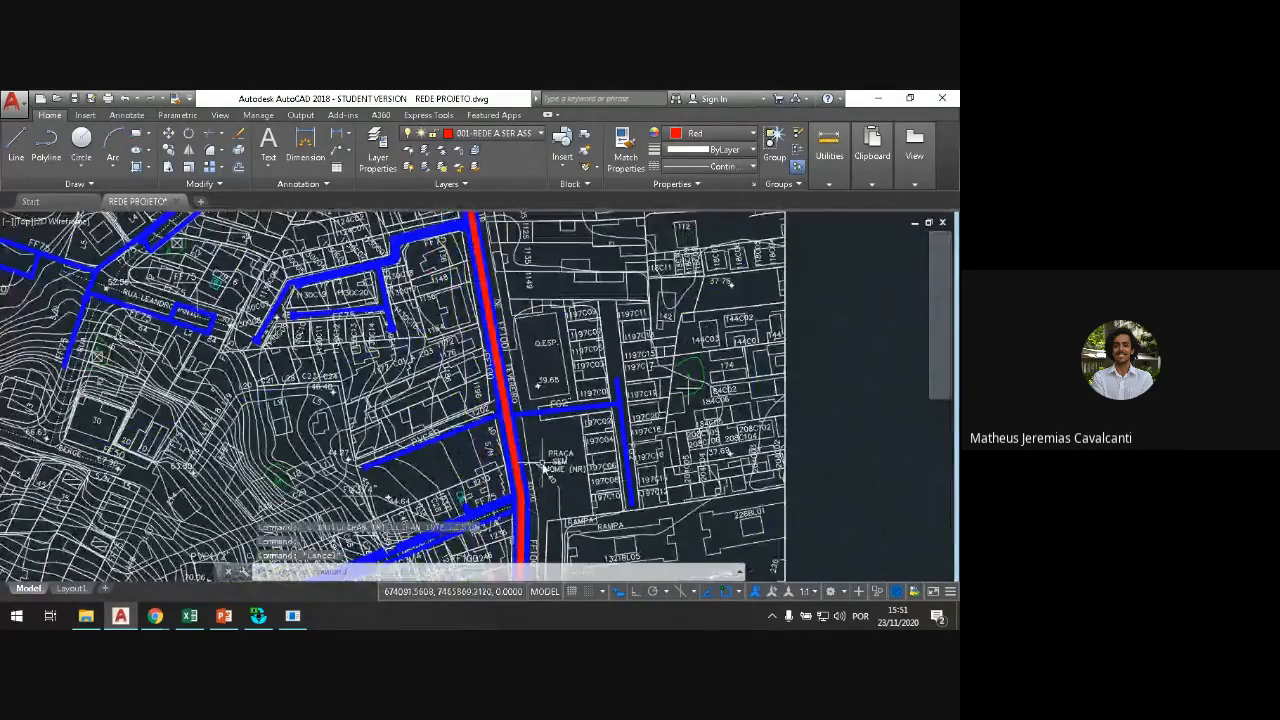
scroll(541, 466, down, 1)
scroll(513, 445, up, 5)
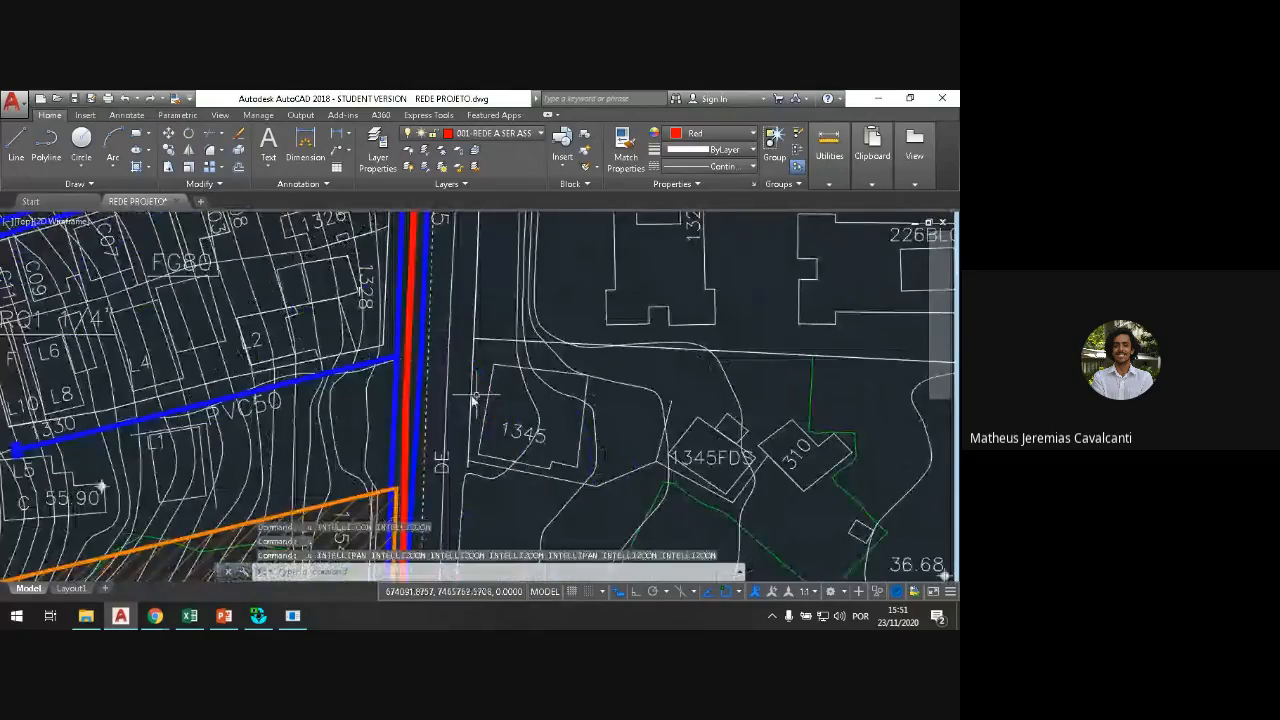
scroll(410, 403, down, 3)
scroll(410, 403, up, 2)
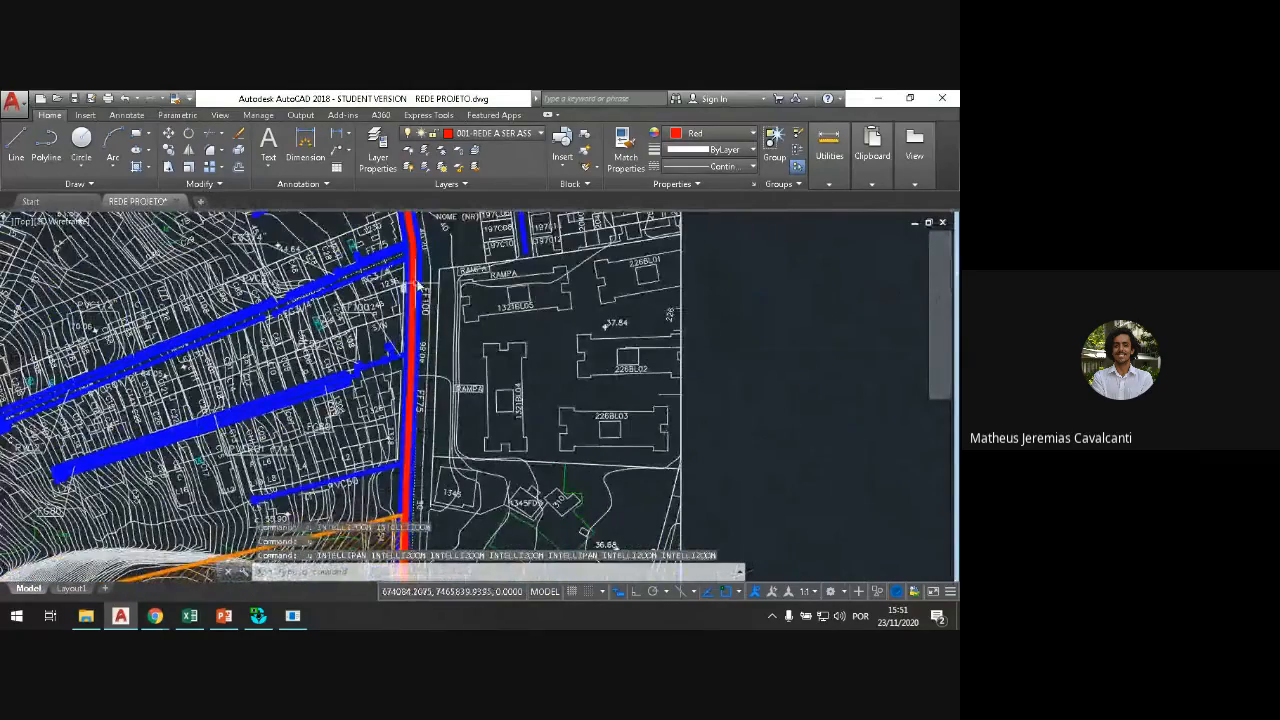
scroll(410, 403, down, 2)
scroll(413, 404, up, 2)
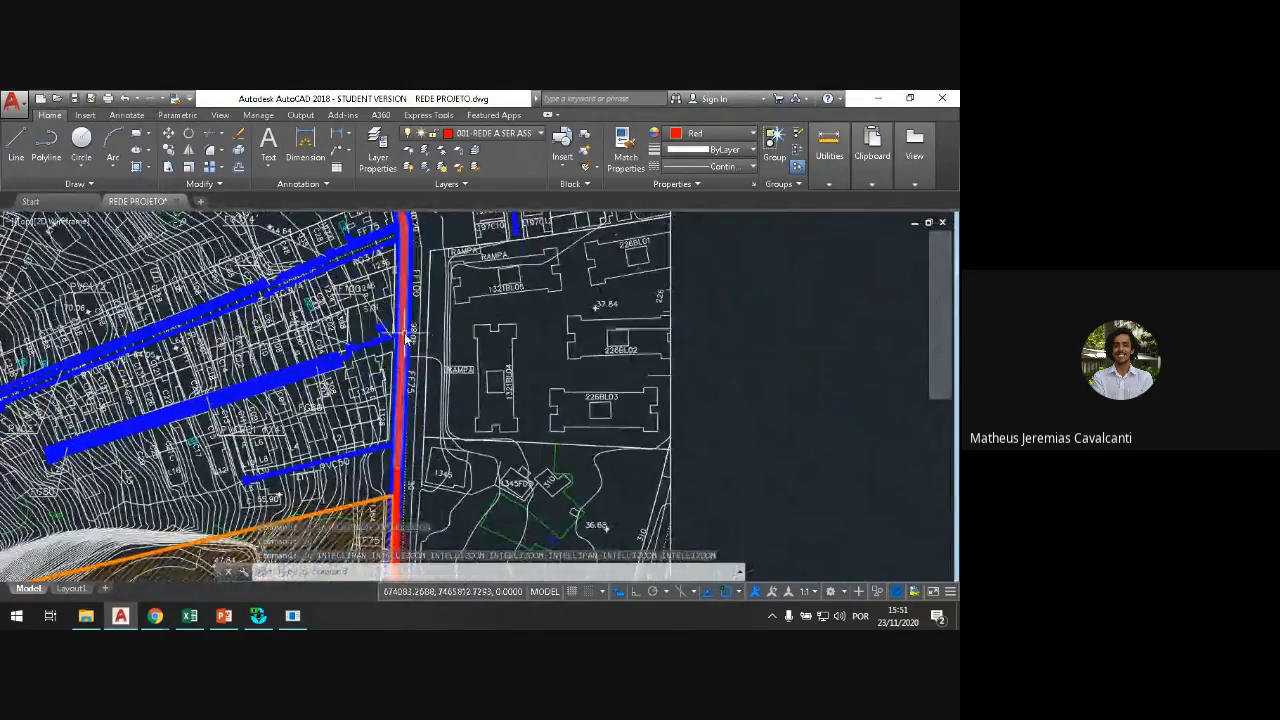
scroll(430, 390, up, 2)
scroll(425, 385, down, 4)
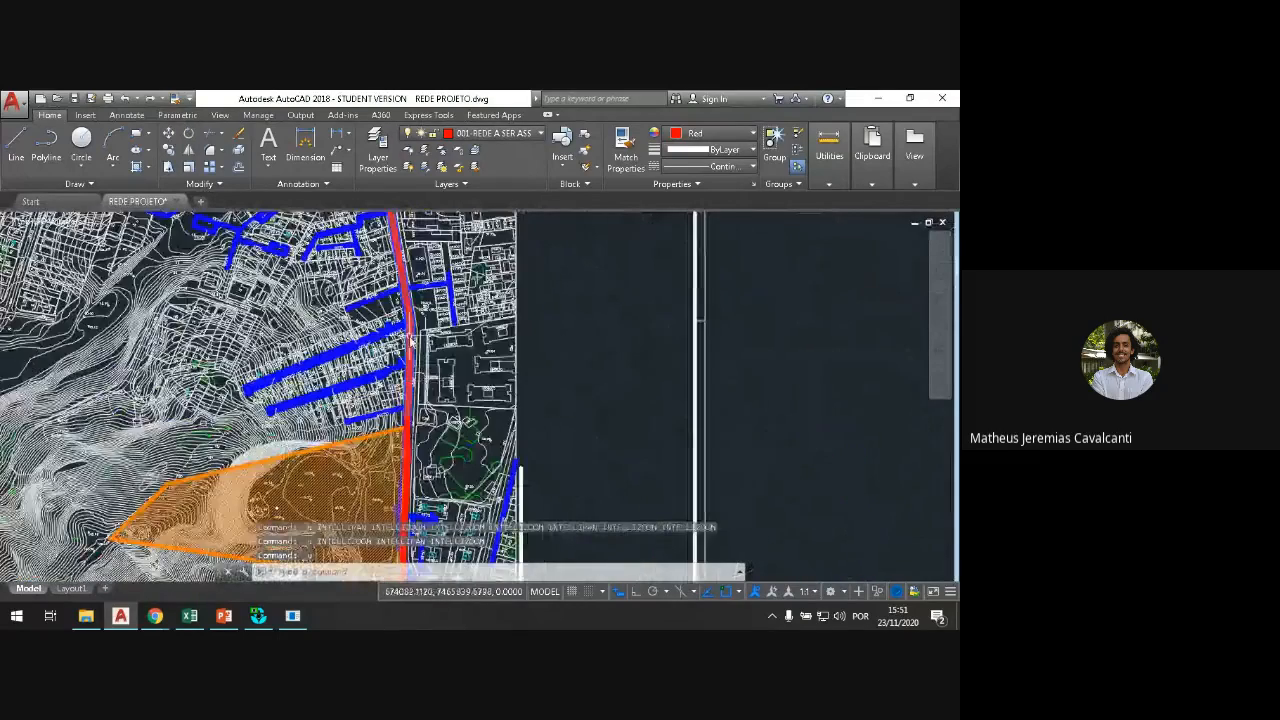
scroll(426, 383, up, 3)
scroll(440, 350, down, 2)
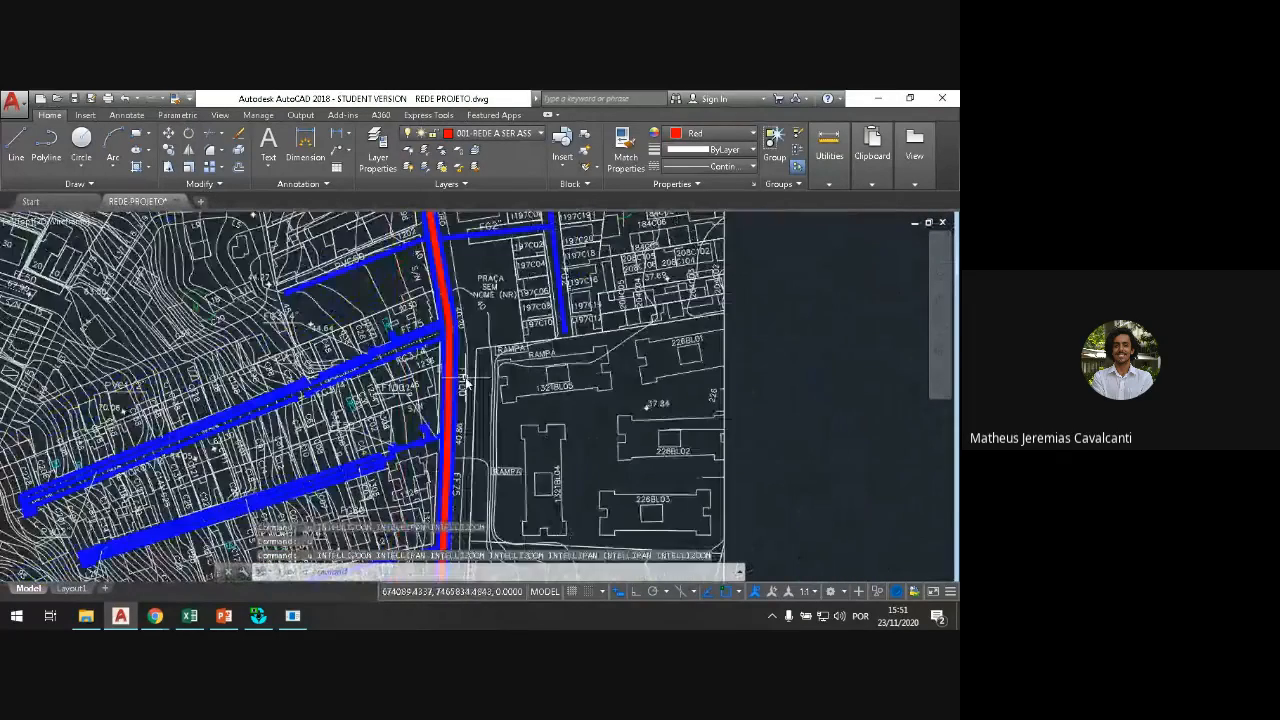
scroll(422, 360, up, 3)
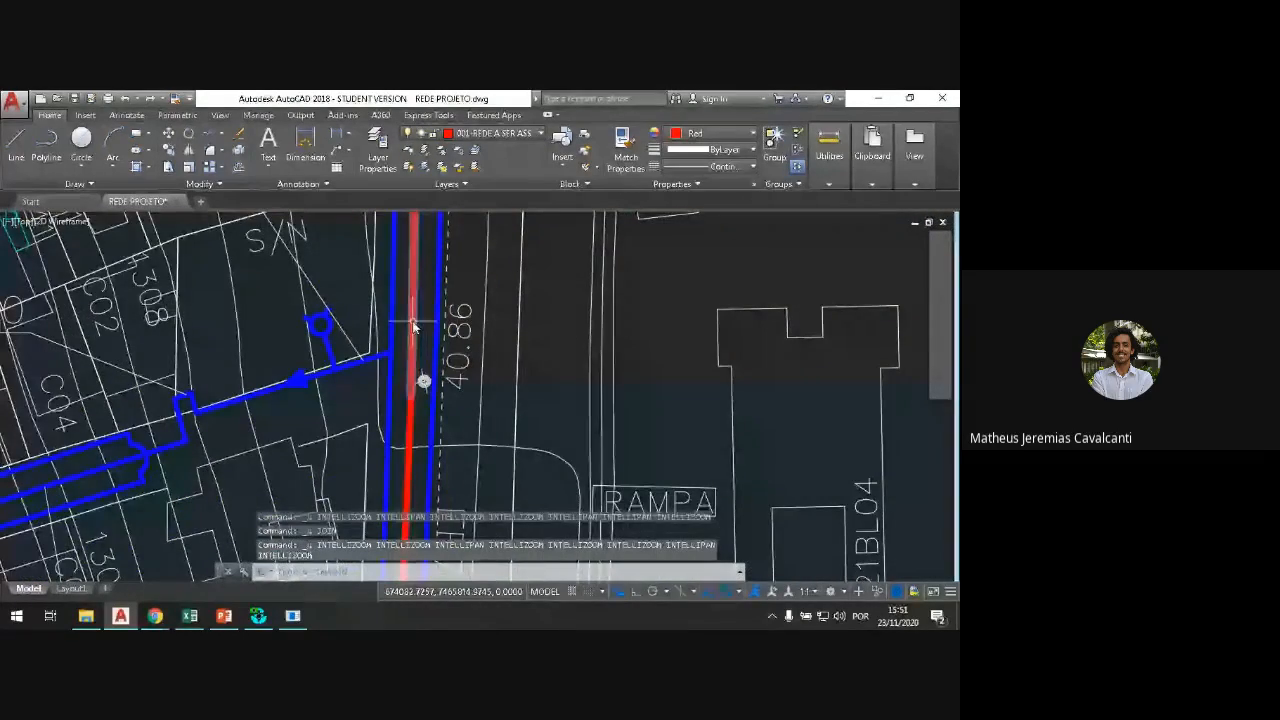
scroll(413, 325, down, 3)
scroll(450, 395, up, 3)
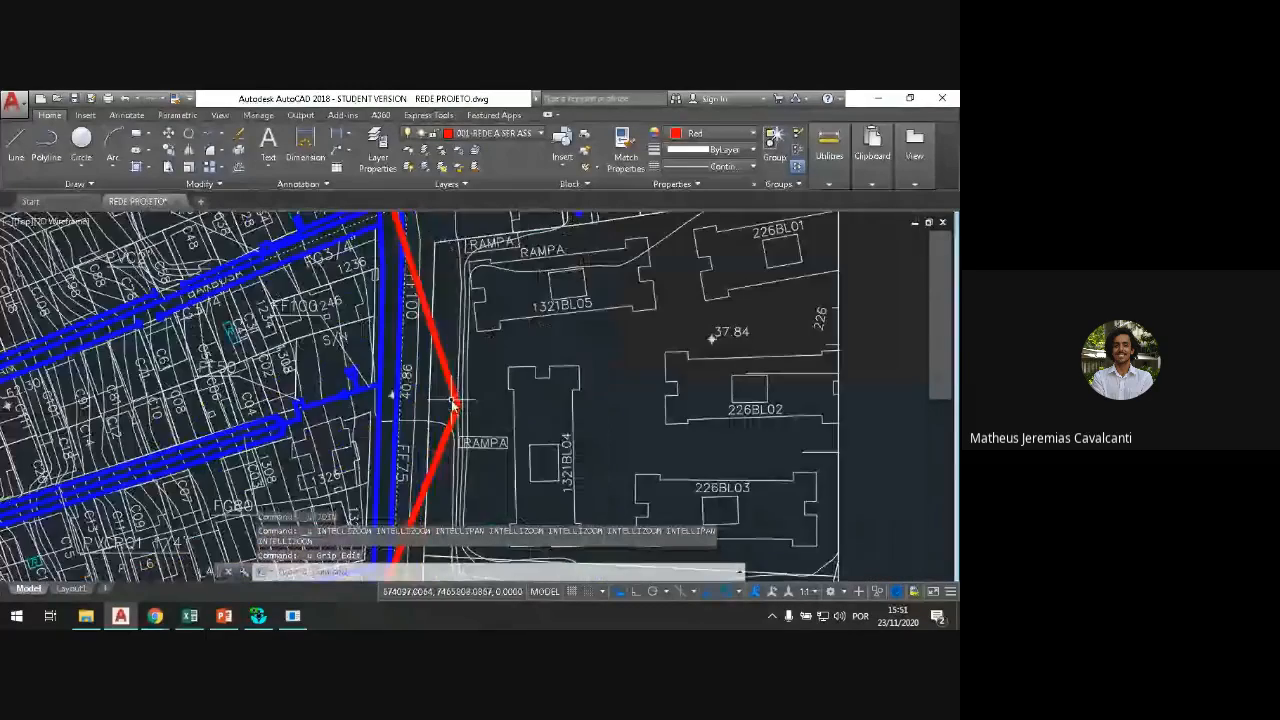
Step: Stretch the bent red segment's middle vertex back between the two blue lines near the 40.86 spot elevation
scroll(433, 367, down, 3)
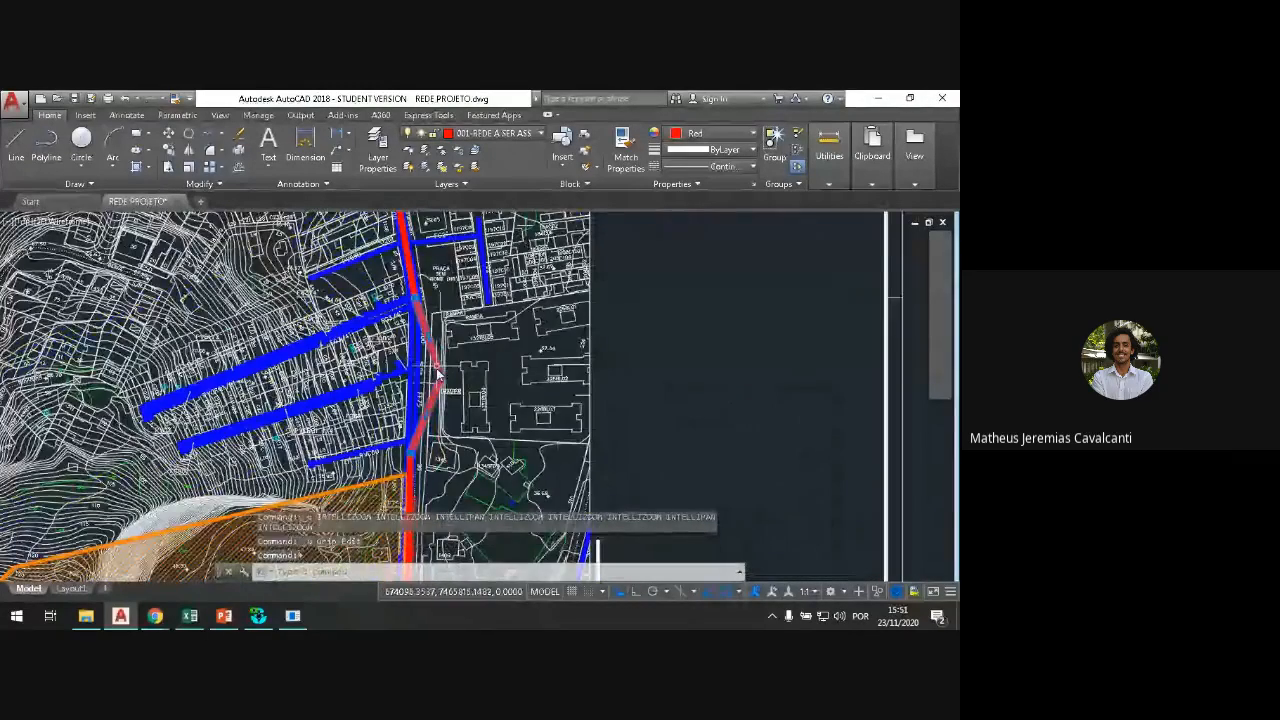
scroll(442, 360, up, 3)
click(447, 357)
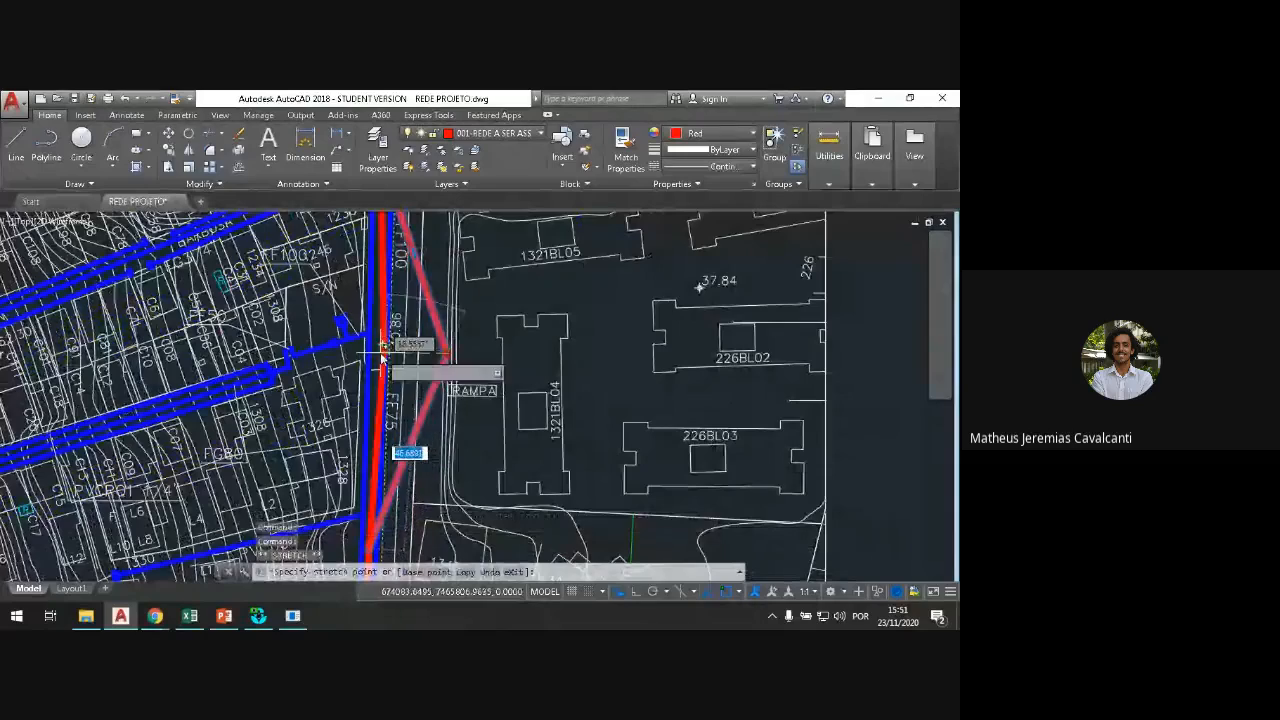
scroll(378, 360, up, 3)
click(381, 354)
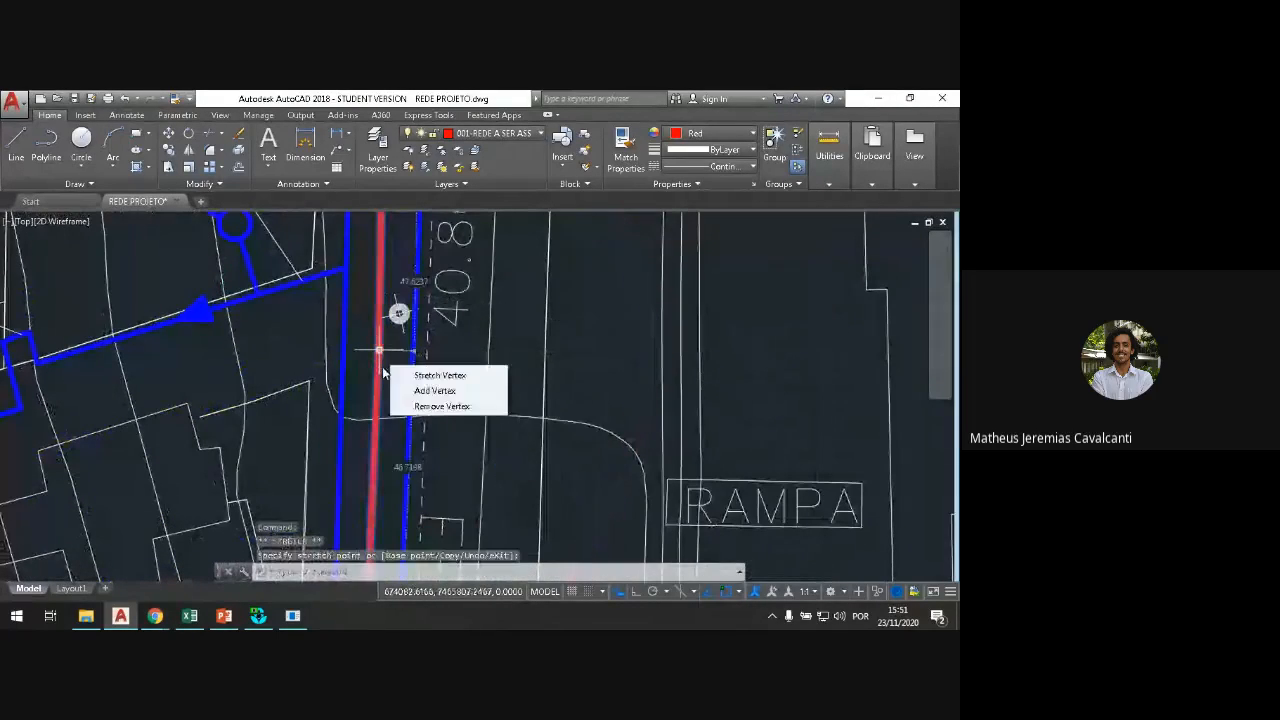
Step: Switch to EpaCAD and proceed to the drawing preview of the 001-REDE A SER ASSENTADA layer, using Vertex Mode without connection tolerance
scroll(402, 329, down, 3)
scroll(405, 328, down, 6)
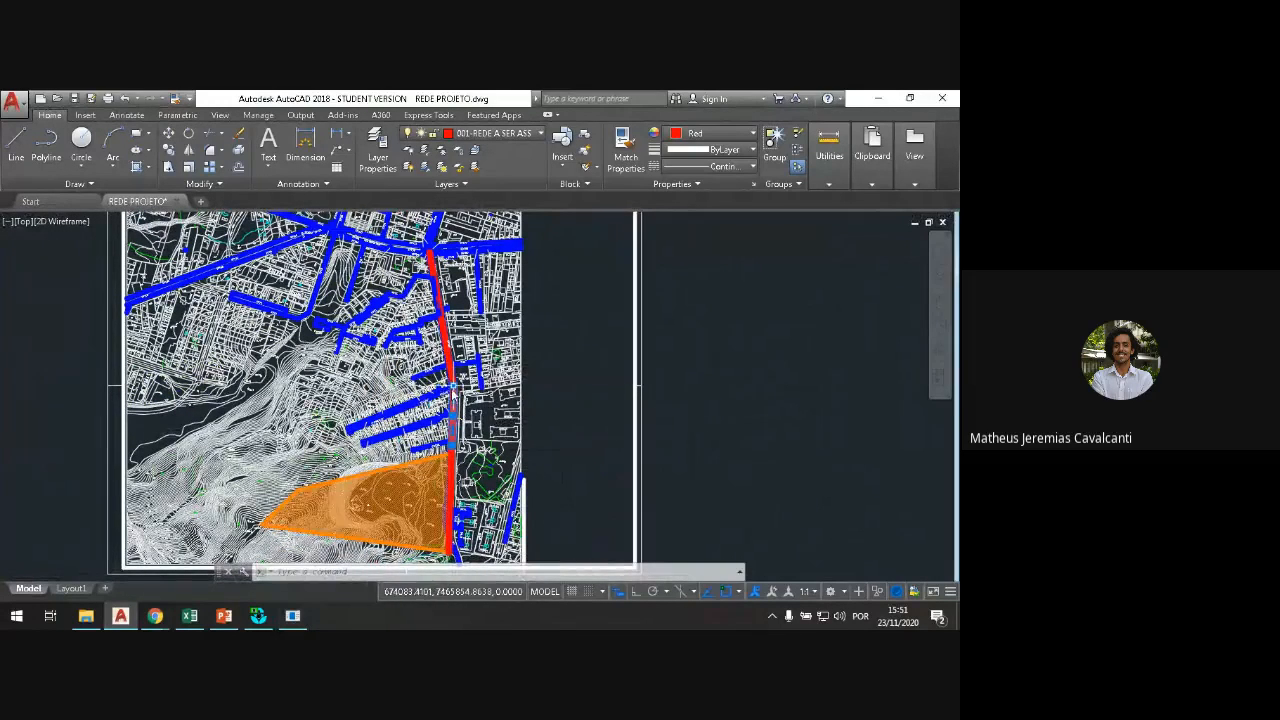
scroll(455, 428, up, 4)
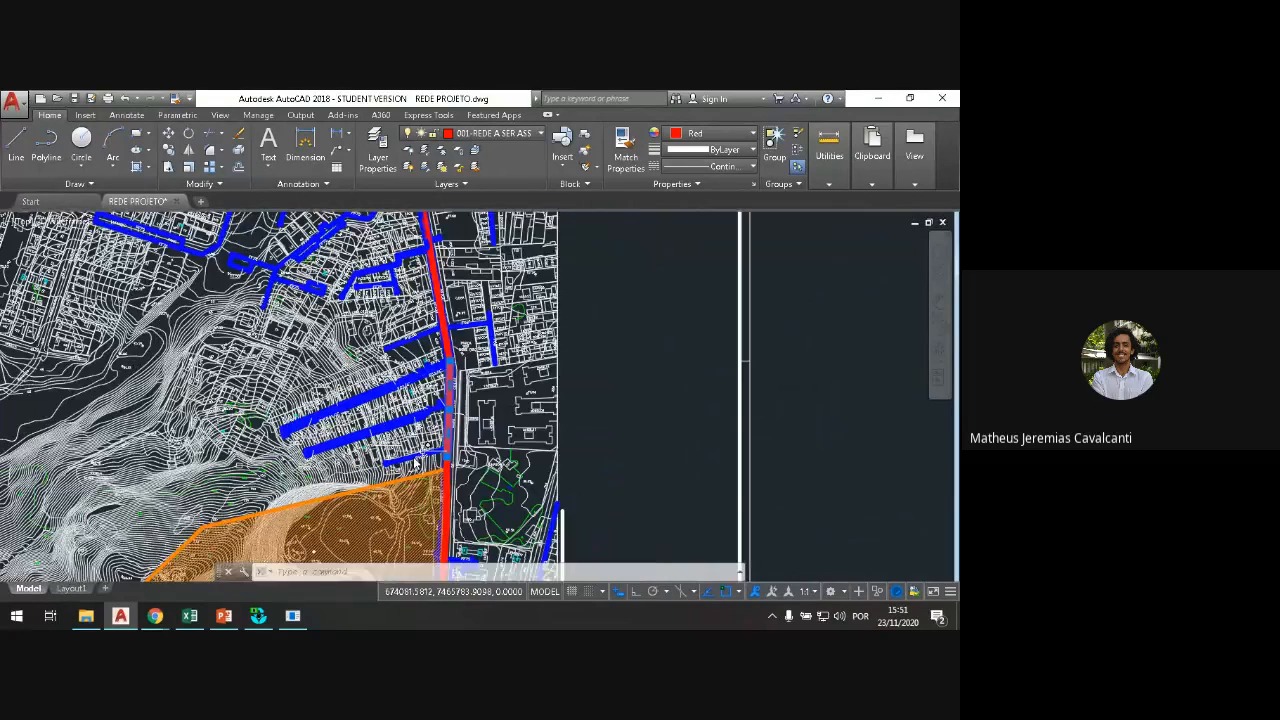
click(290, 616)
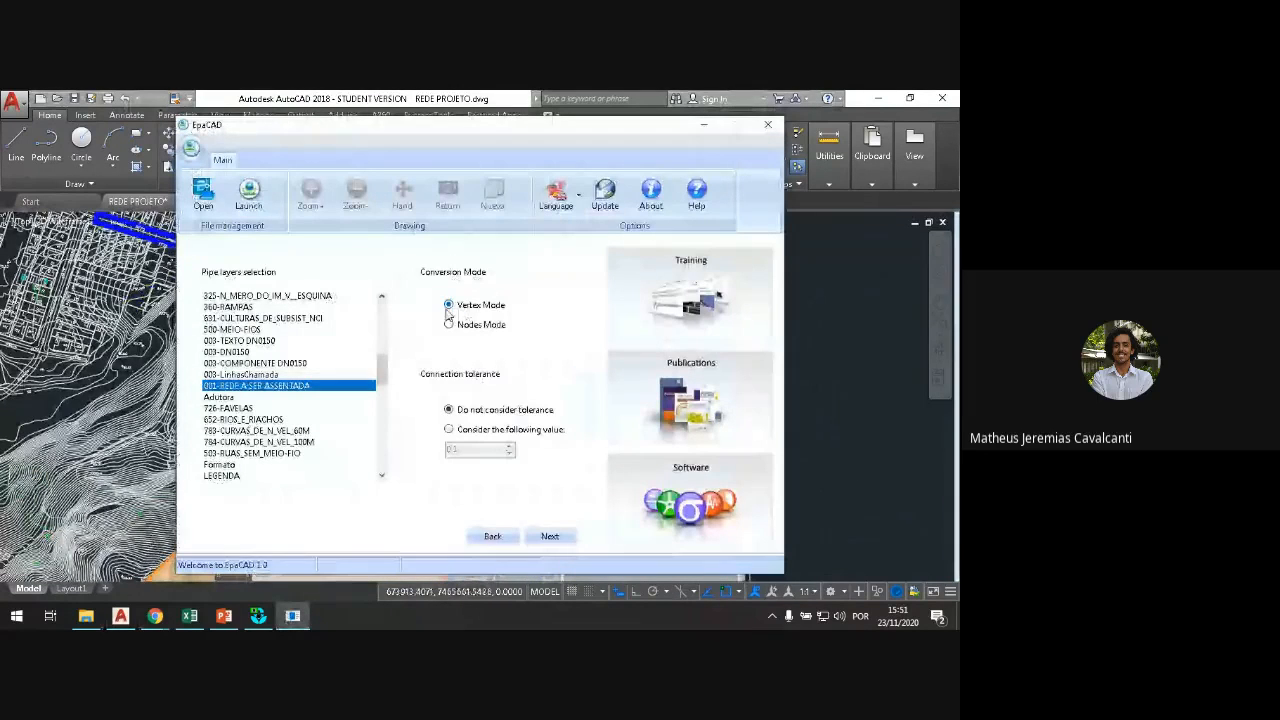
click(552, 537)
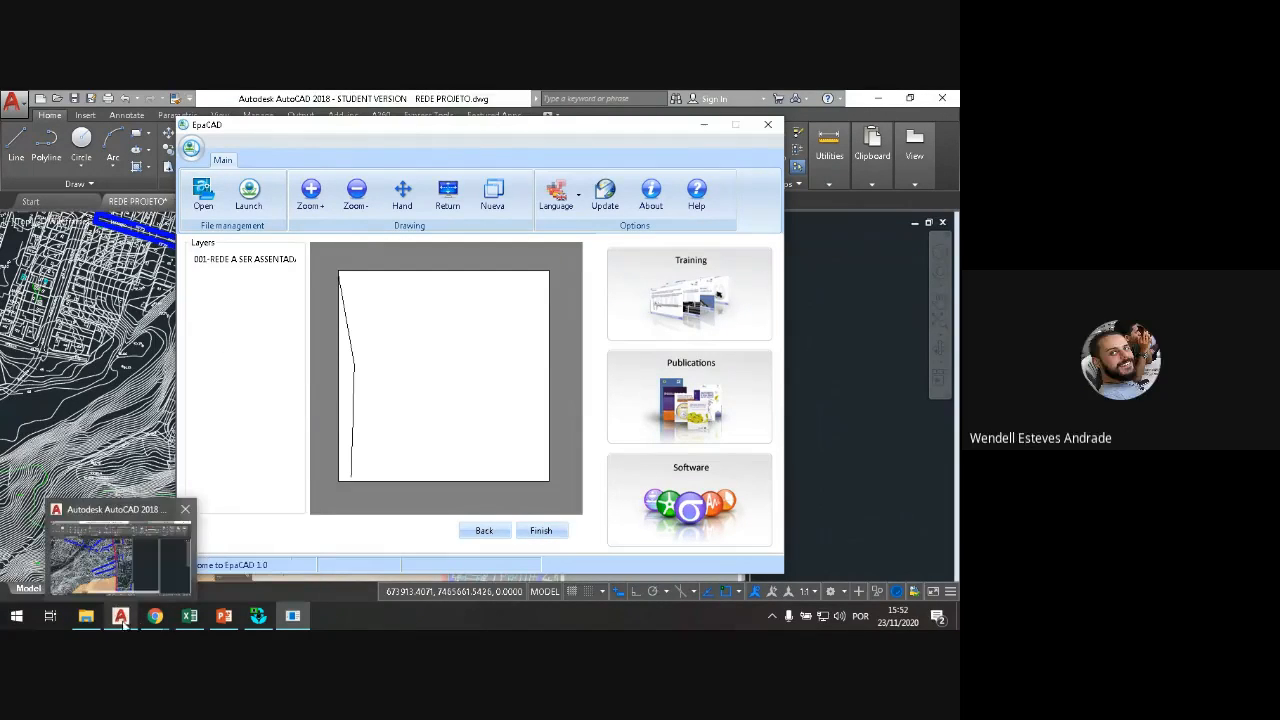
click(155, 620)
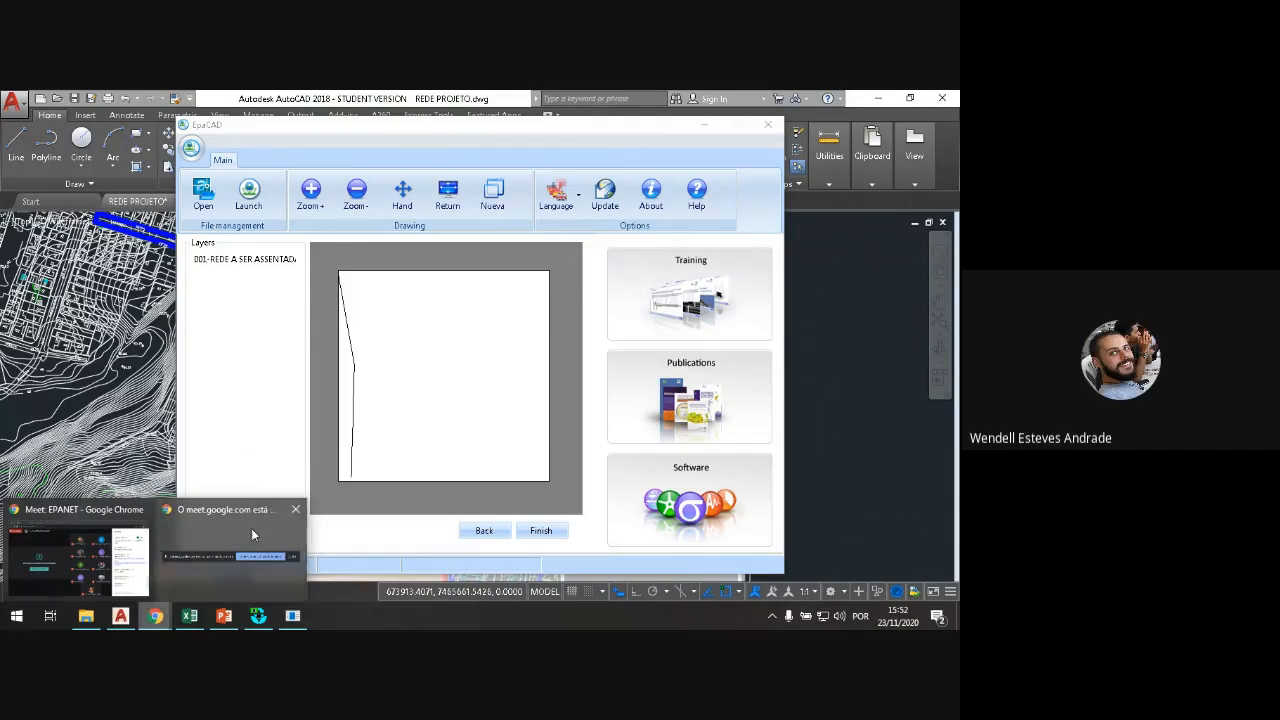
click(245, 445)
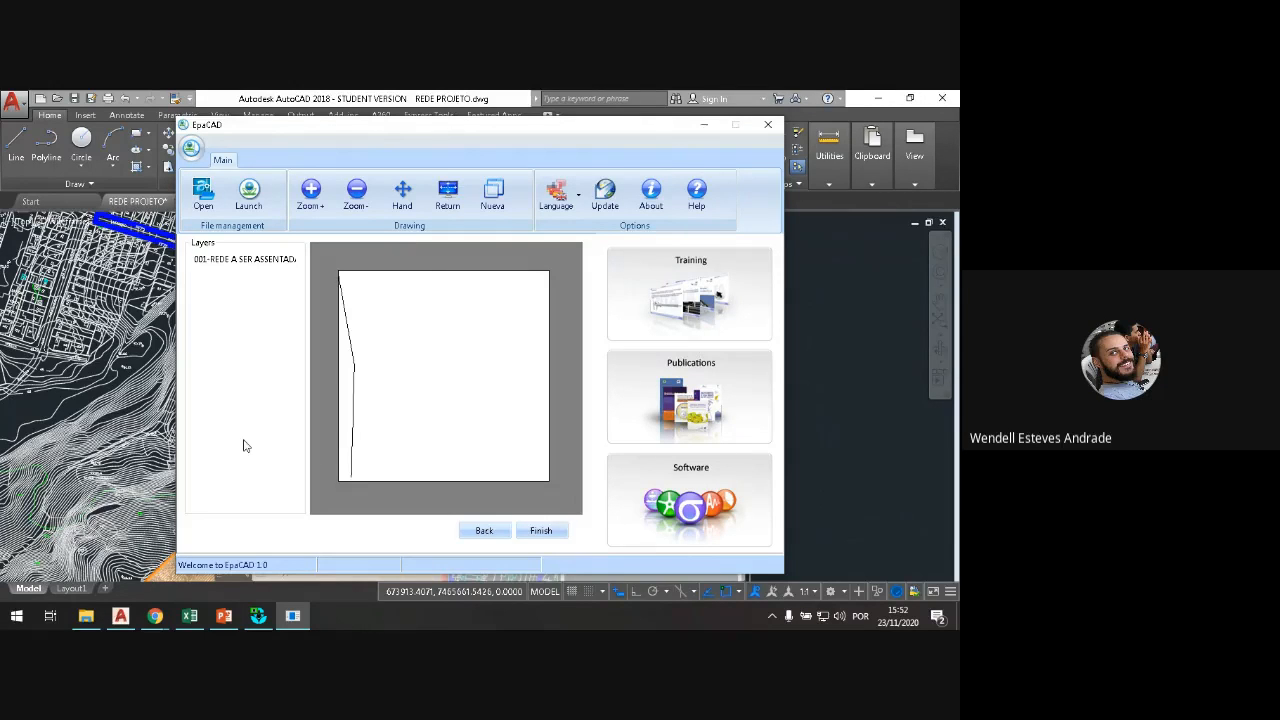
Step: Return to the AutoCAD drawing and inspect where the red line meets the selected segment near the 40.20 spot elevation
click(702, 128)
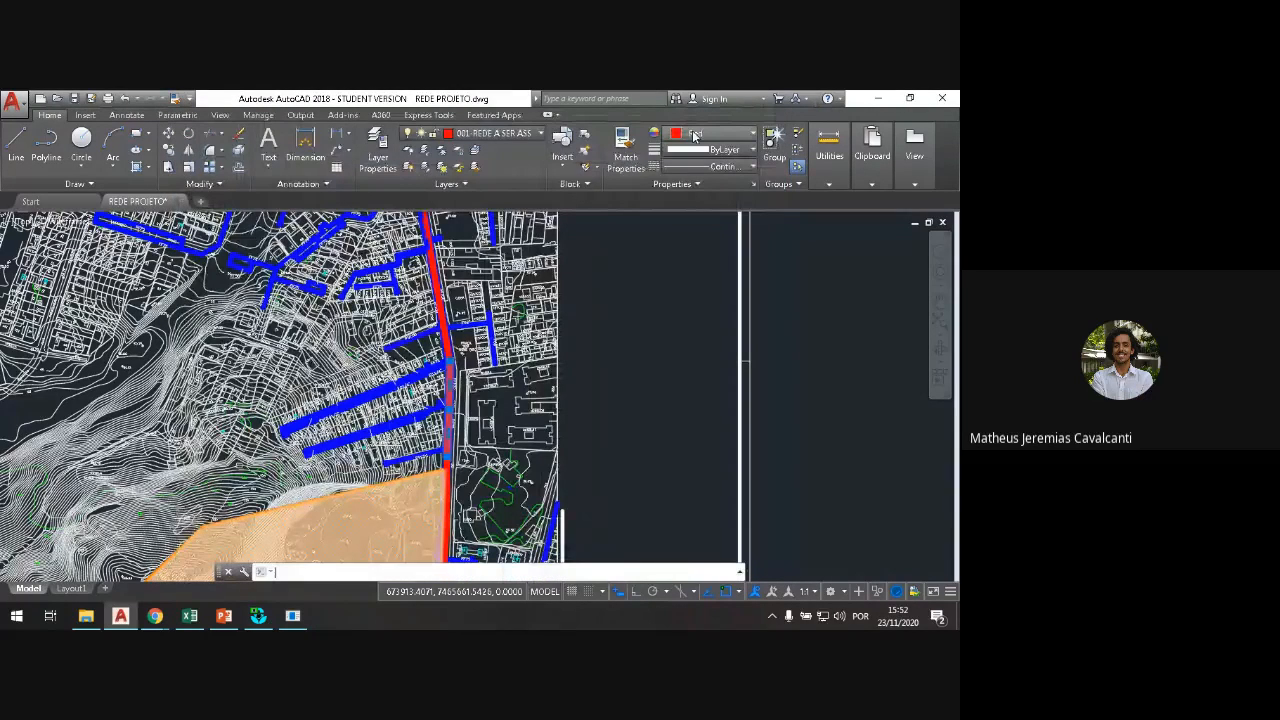
scroll(440, 338, up, 5)
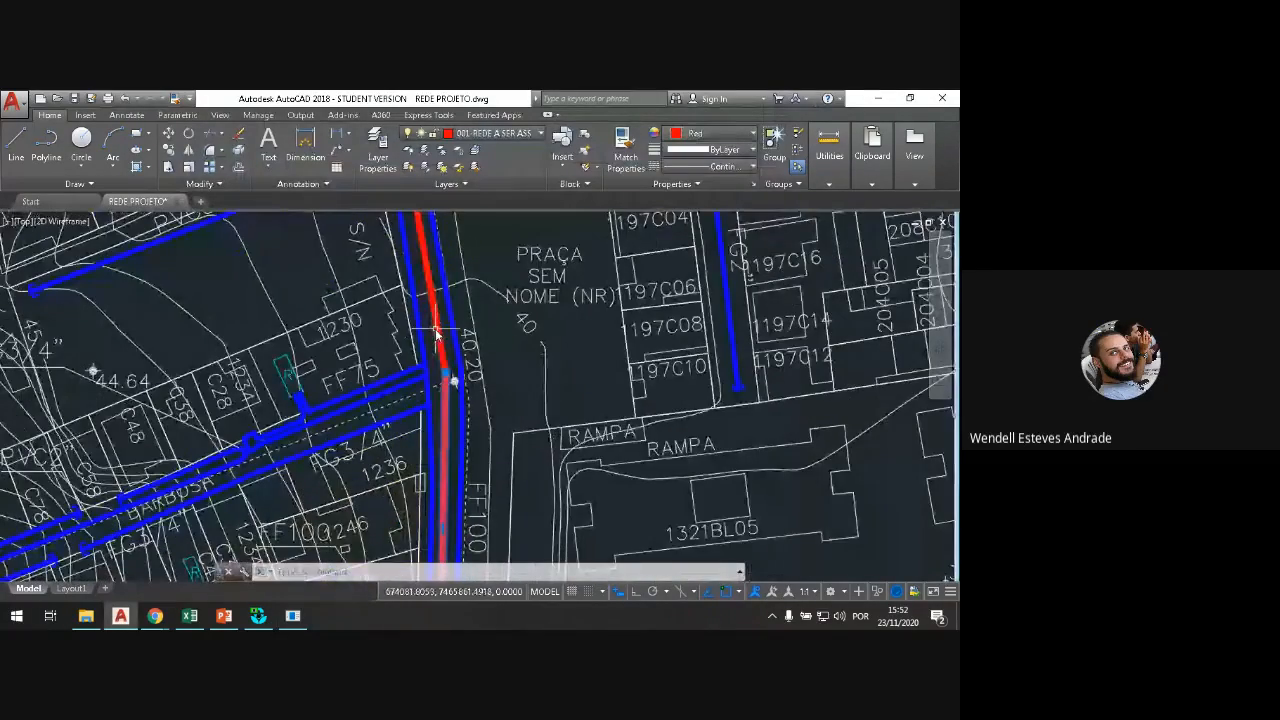
scroll(437, 335, down, 4)
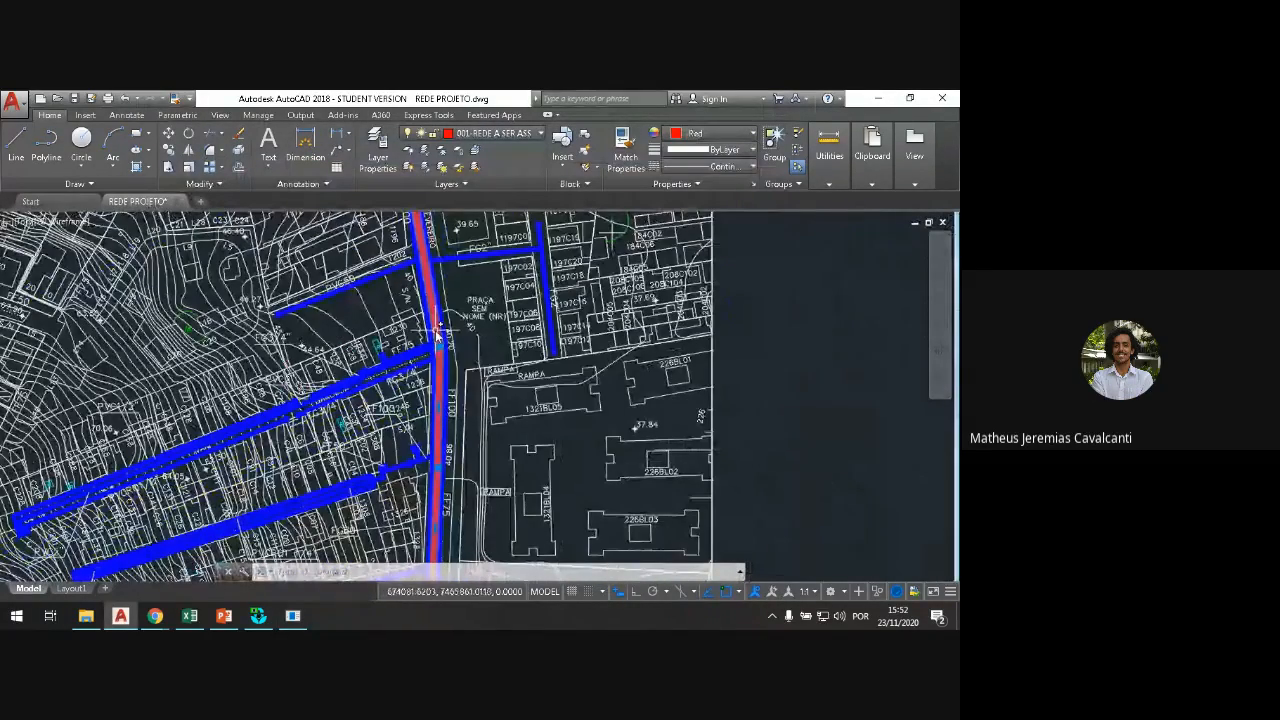
mouse_move(437, 335)
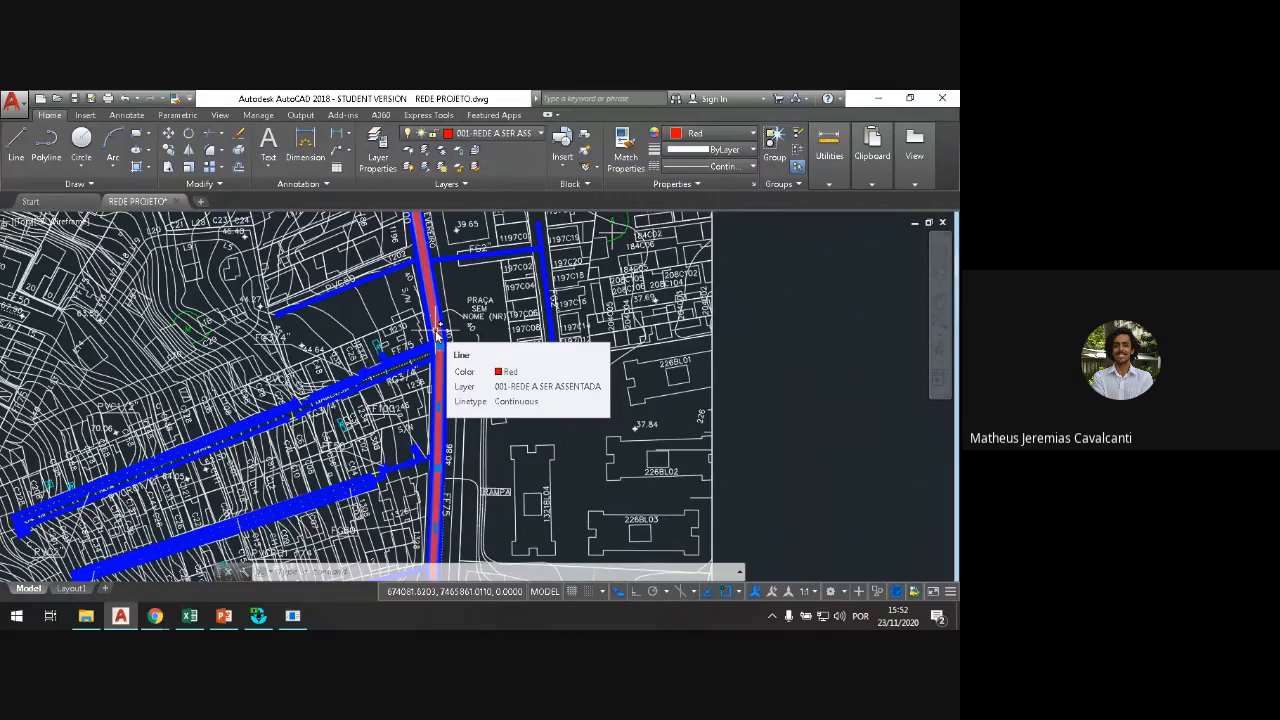
scroll(500, 350, down, 2)
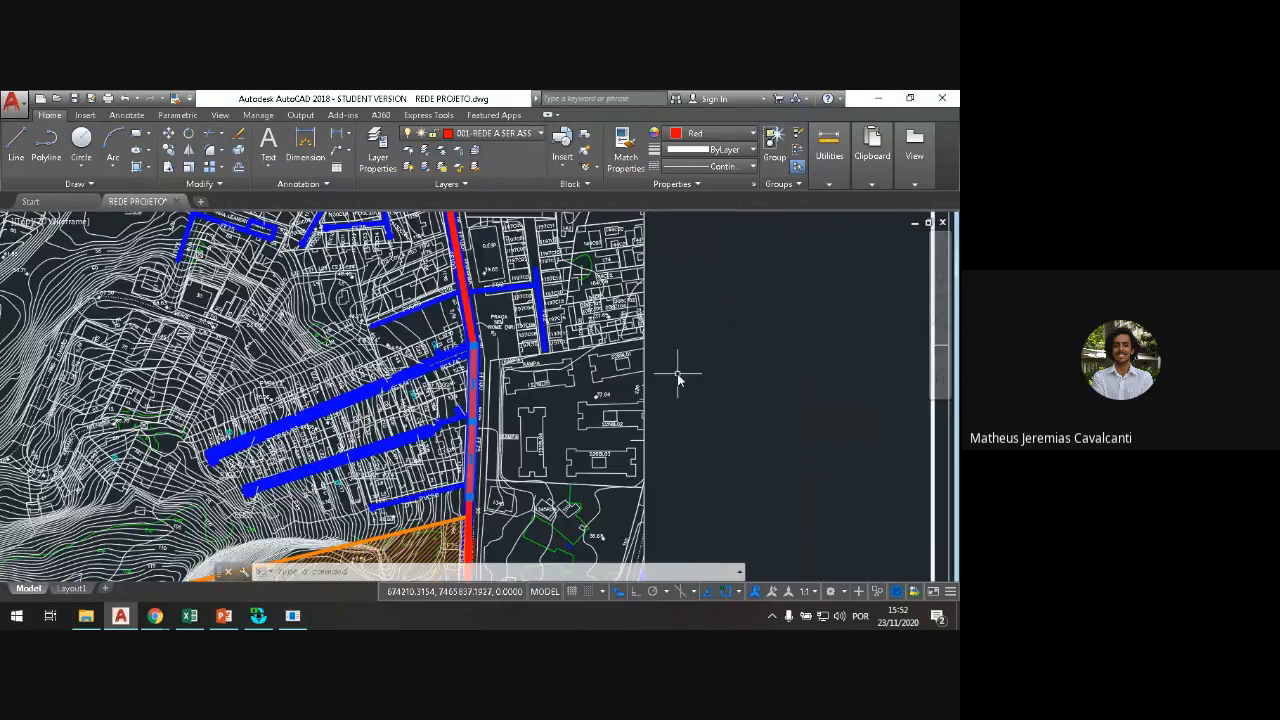
Step: Draw a straight horizontal red polyline with several intermediate vertices above the drawing frame and select it
scroll(400, 280, down, 3)
text(pl)
key(Return)
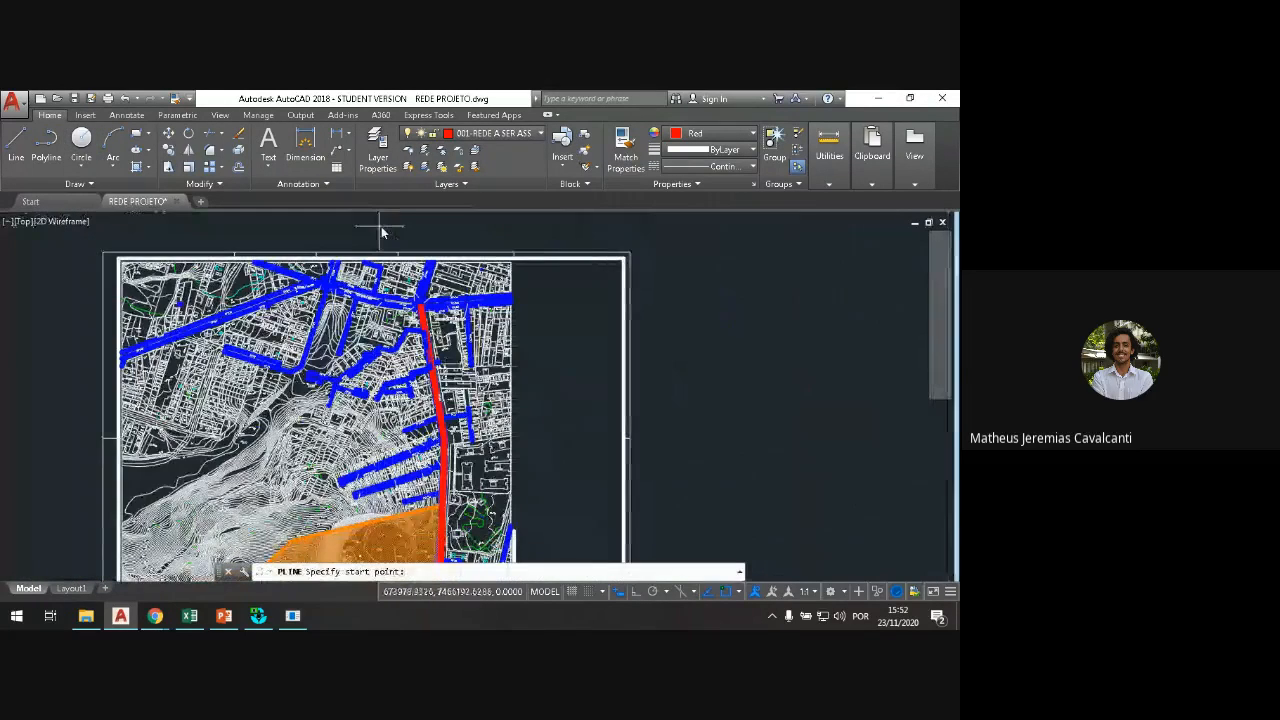
click(378, 227)
click(490, 227)
click(585, 227)
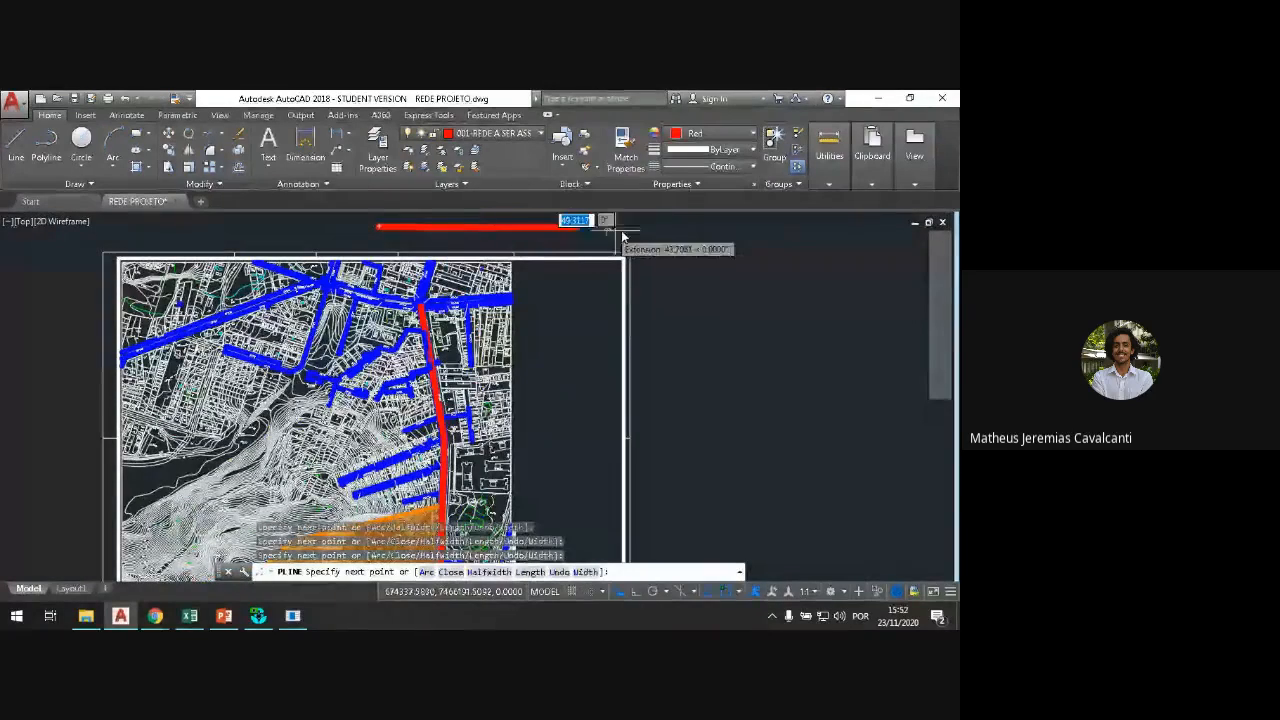
click(661, 228)
key(Escape)
click(614, 225)
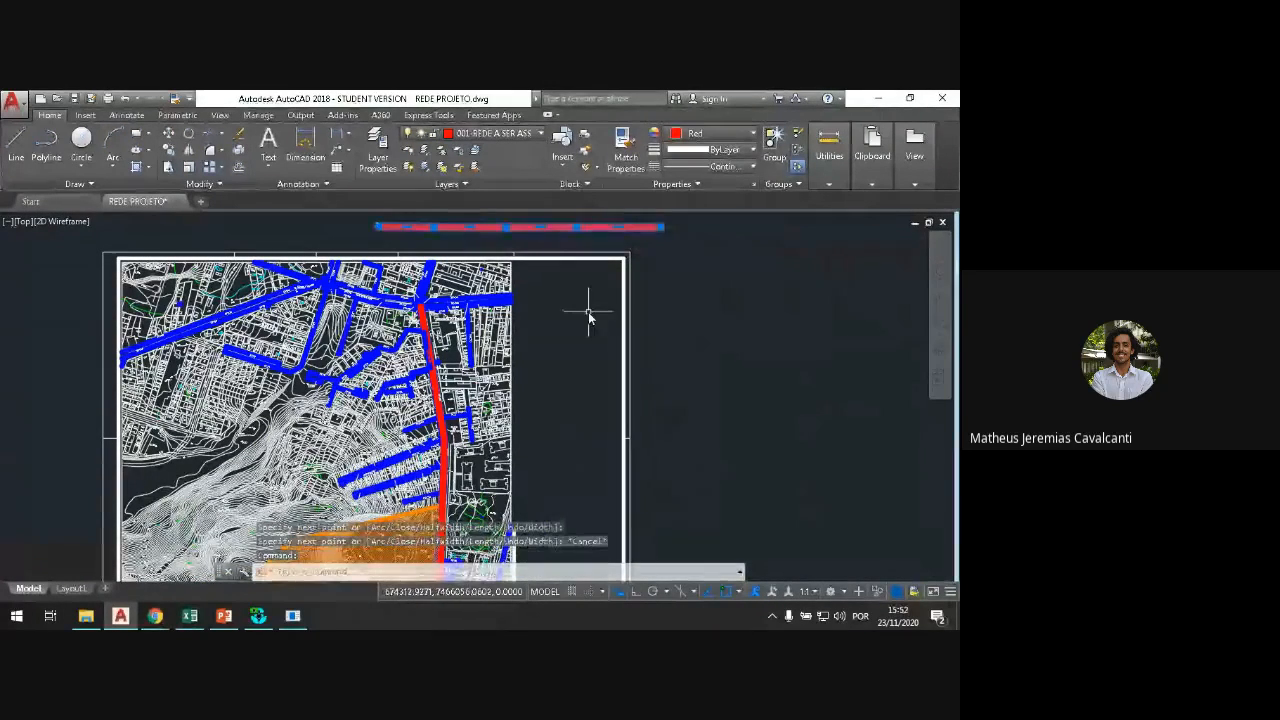
Step: Delete the horizontal red sample polyline above the drawing frame
scroll(435, 222, up, 2)
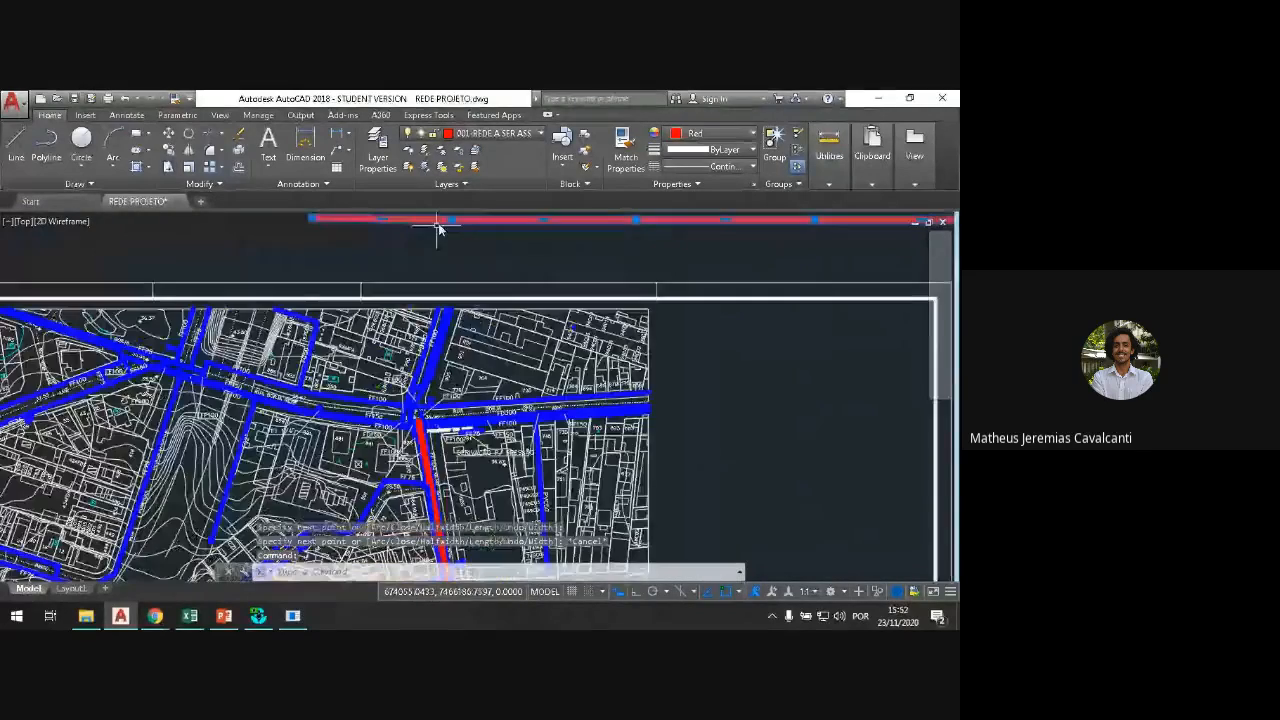
drag(450, 222, 420, 286)
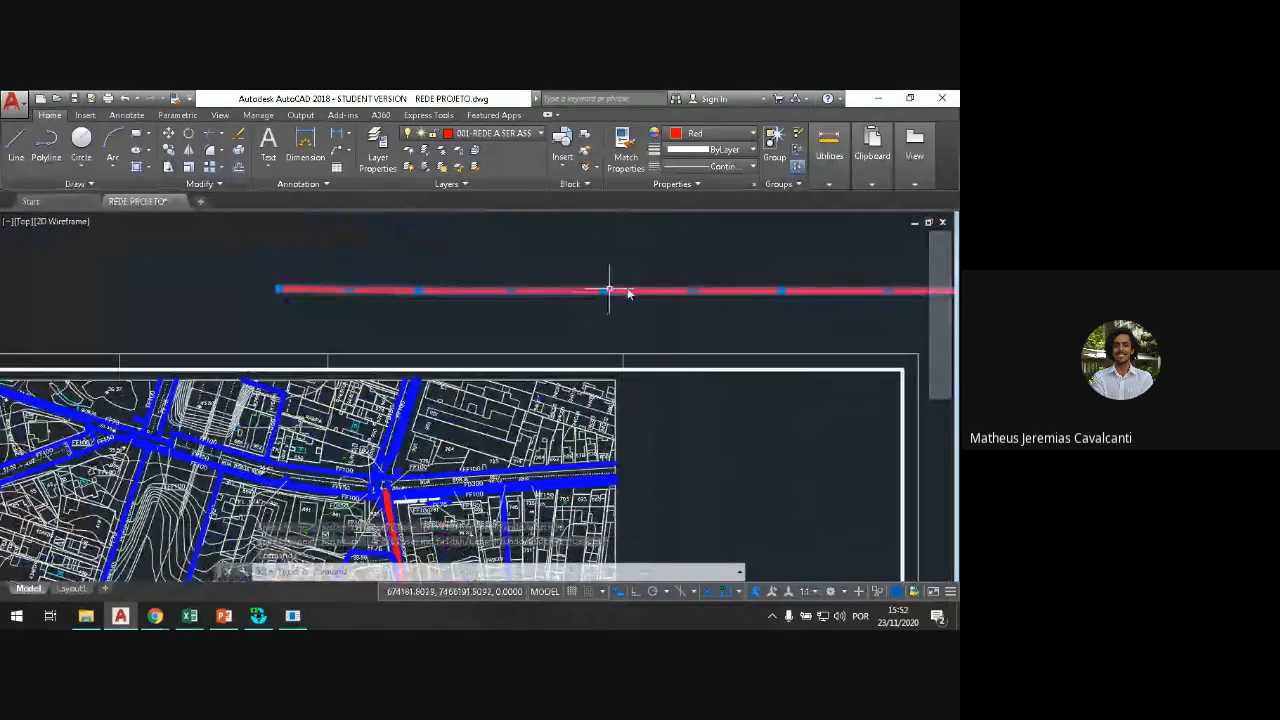
scroll(828, 358, down, 2)
scroll(828, 358, down, 2)
drag(800, 362, 443, 300)
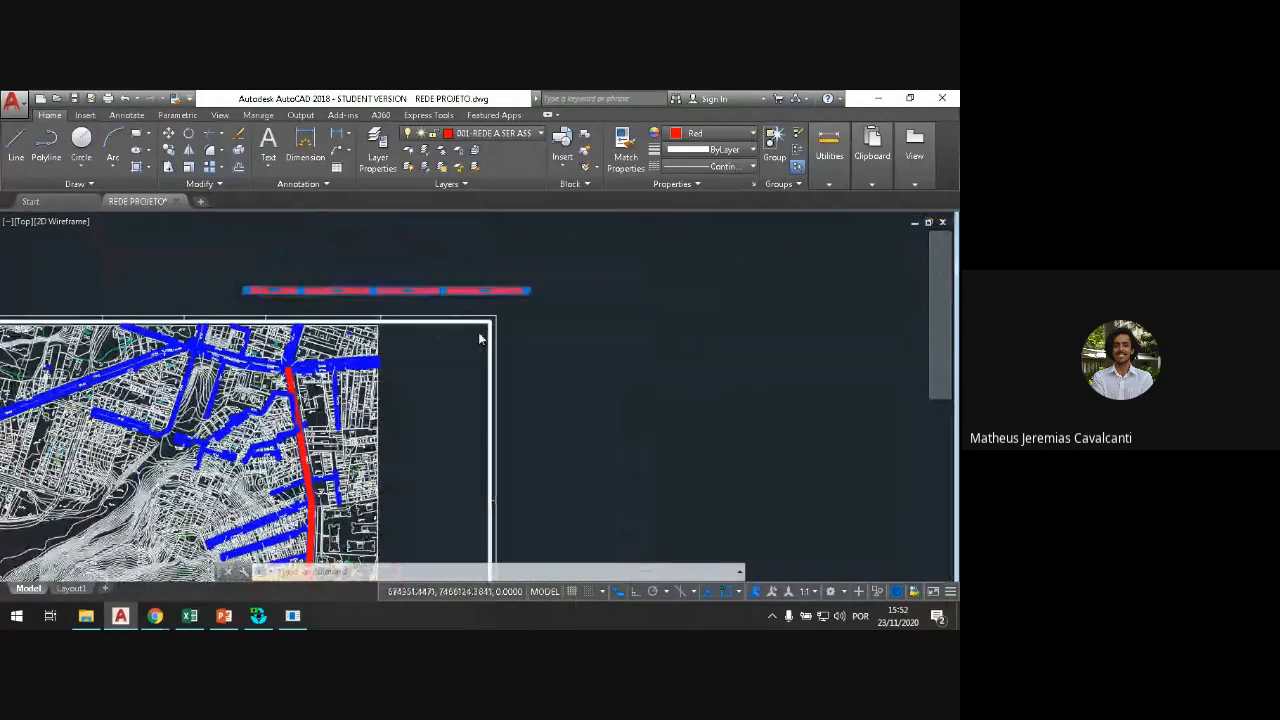
scroll(475, 292, up, 2)
click(585, 288)
click(526, 246)
click(525, 249)
key(Delete)
scroll(477, 337, down, 3)
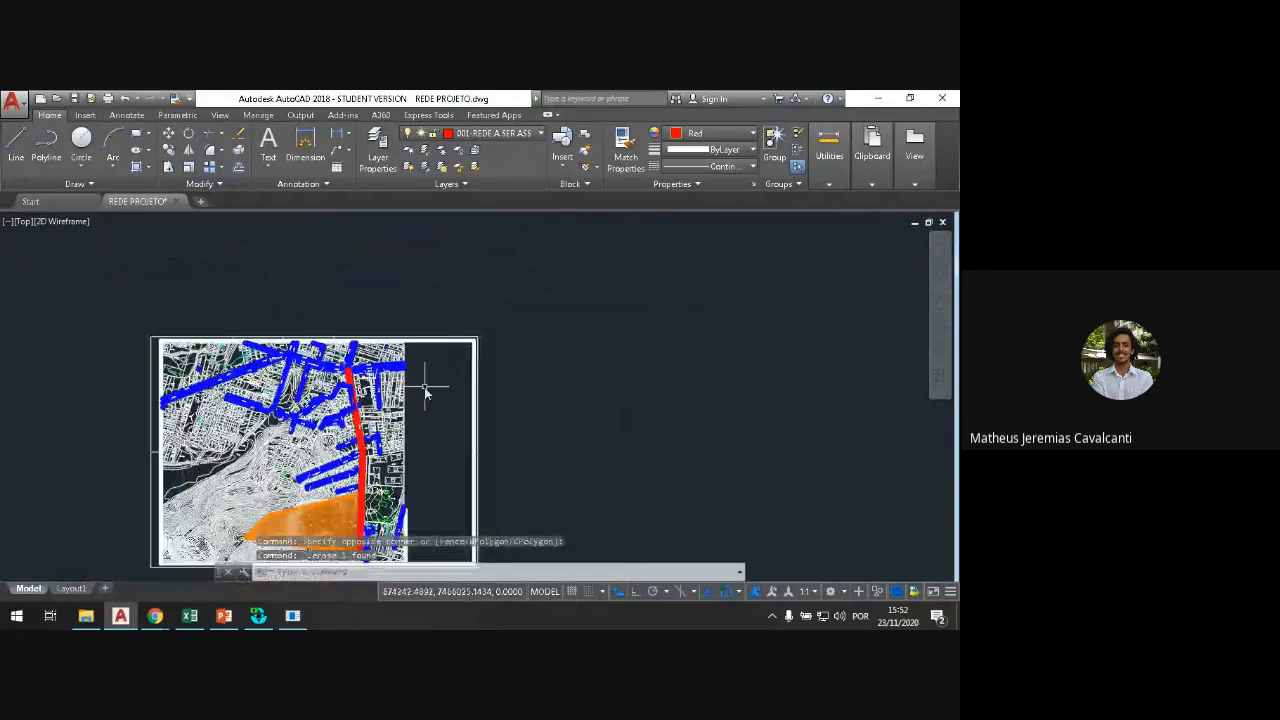
drag(423, 380, 456, 366)
mouse_move(443, 368)
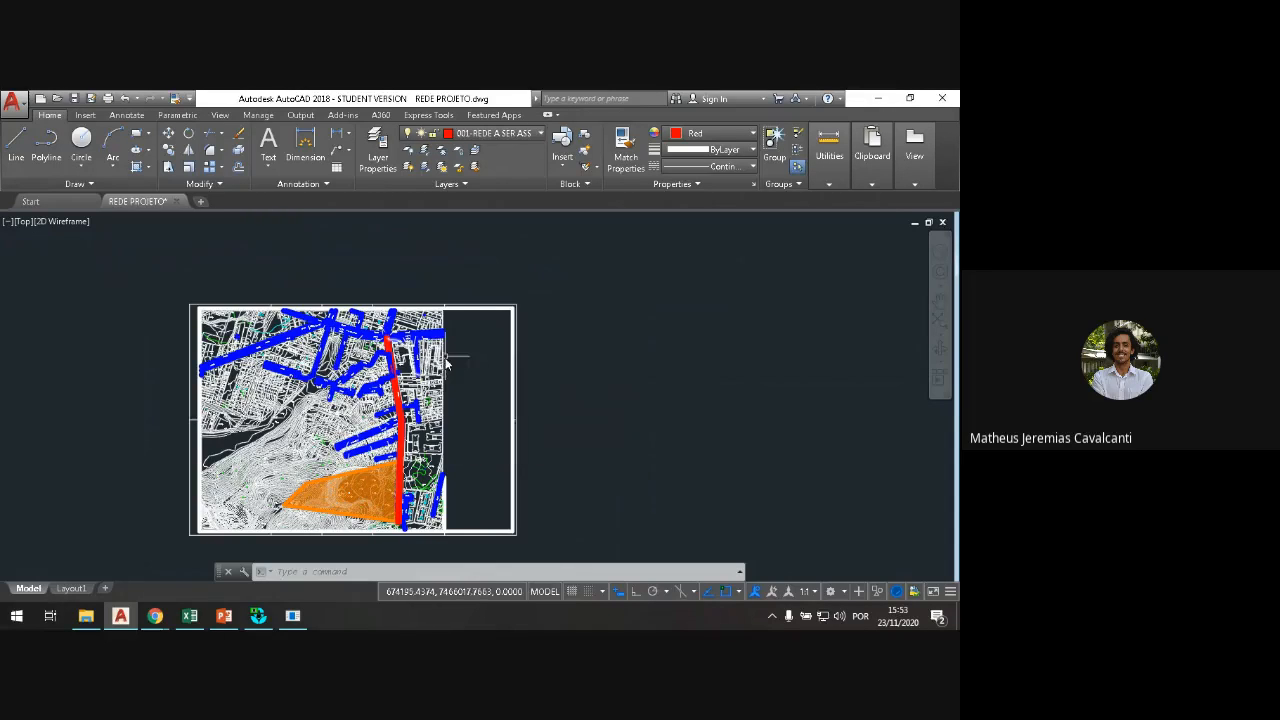
Step: Switch to EpaCAD, return to the pipe layer selection and regenerate the preview of 001-REDE A SER ASSENTADA in Vertex Mode without tolerance
scroll(405, 422, up, 2)
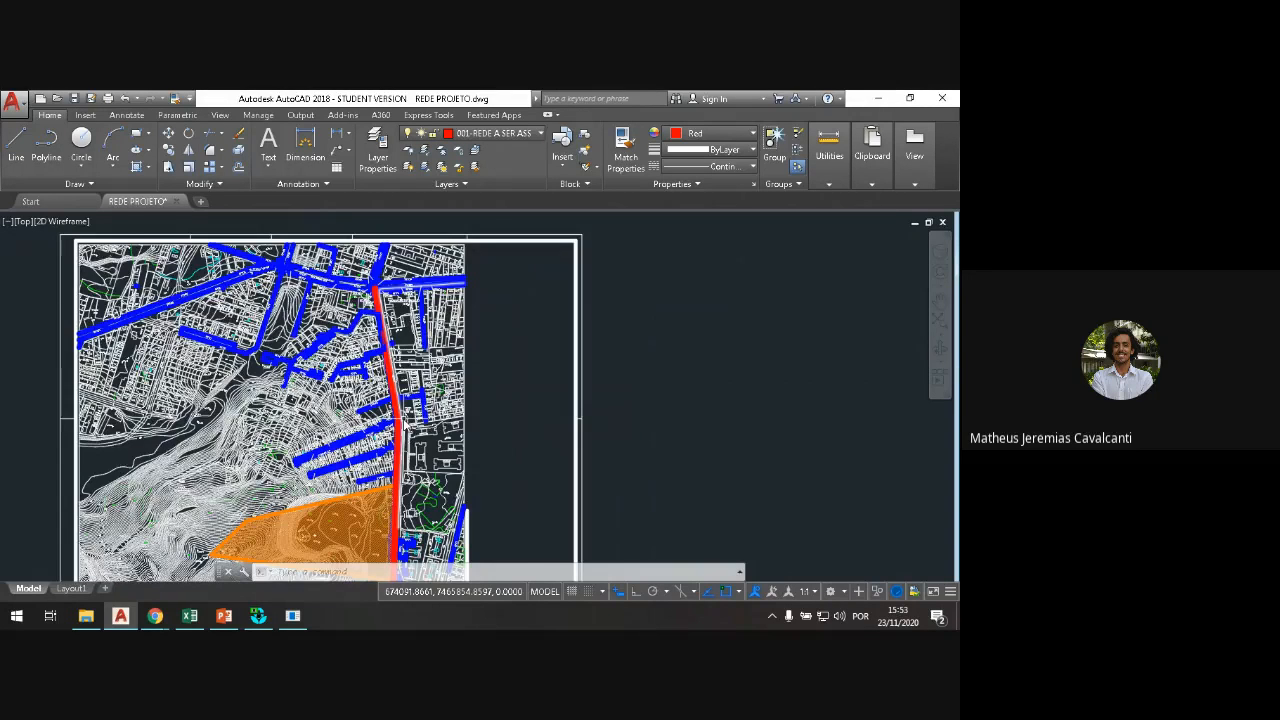
scroll(400, 420, up, 2)
click(293, 615)
click(484, 530)
scroll(304, 415, down, 2)
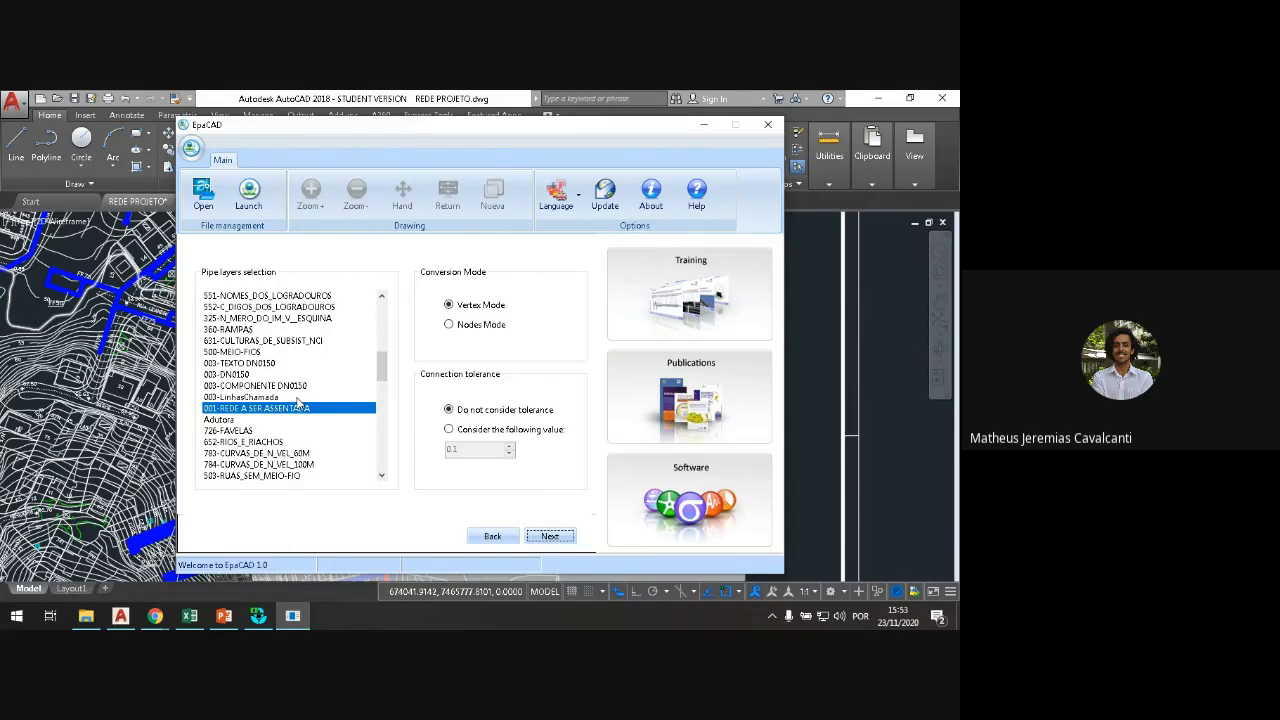
click(548, 532)
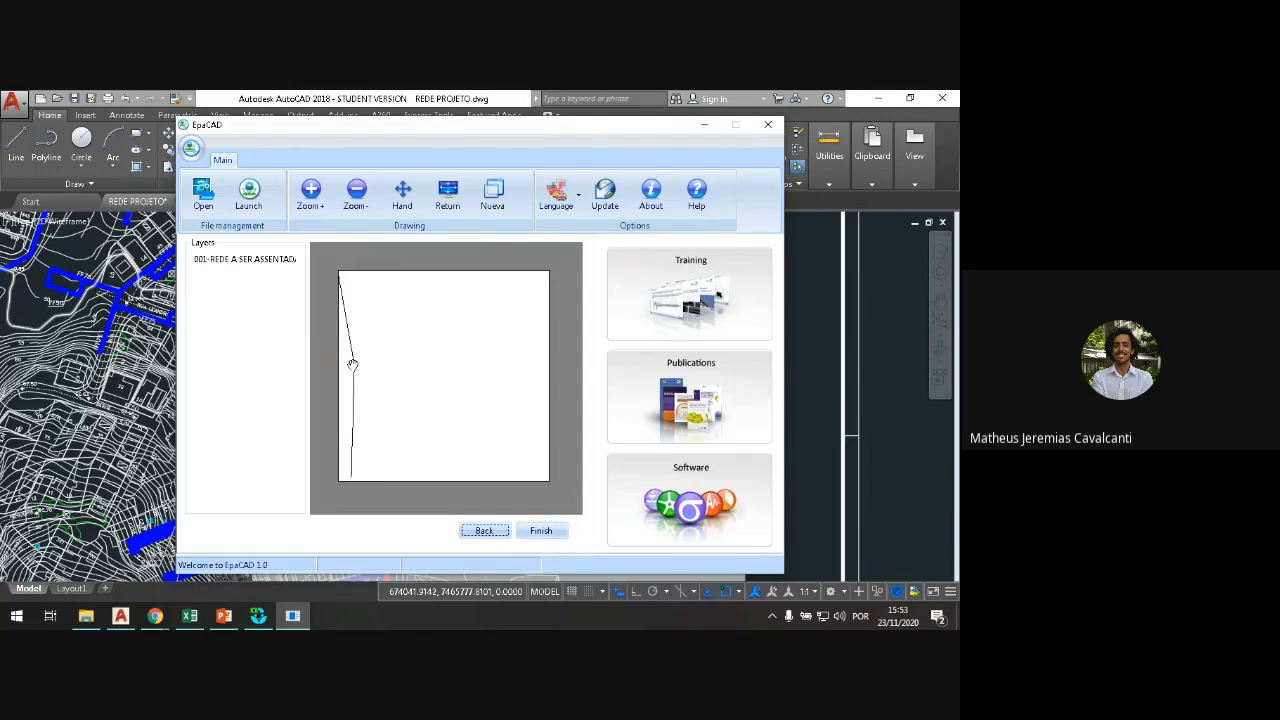
Step: Finish the conversion by saving the Epanet file as exemplo in Área de Trabalho, and close EpaCAD
click(541, 531)
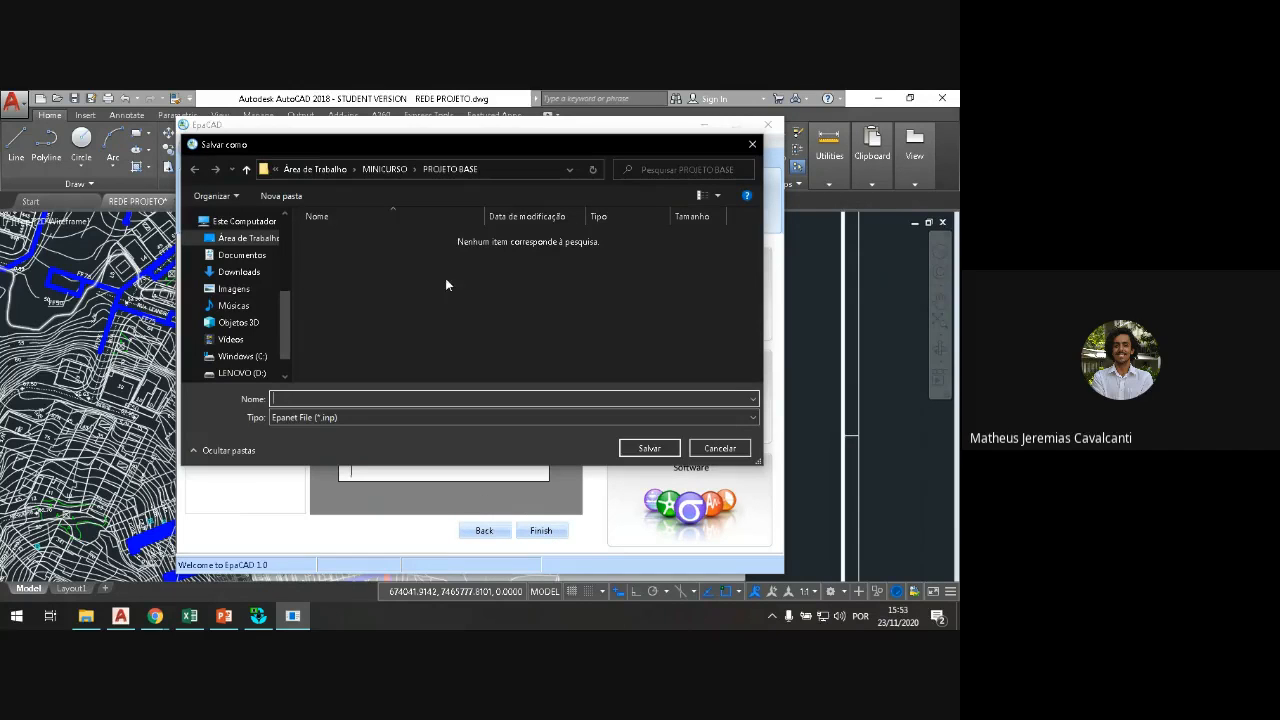
click(330, 169)
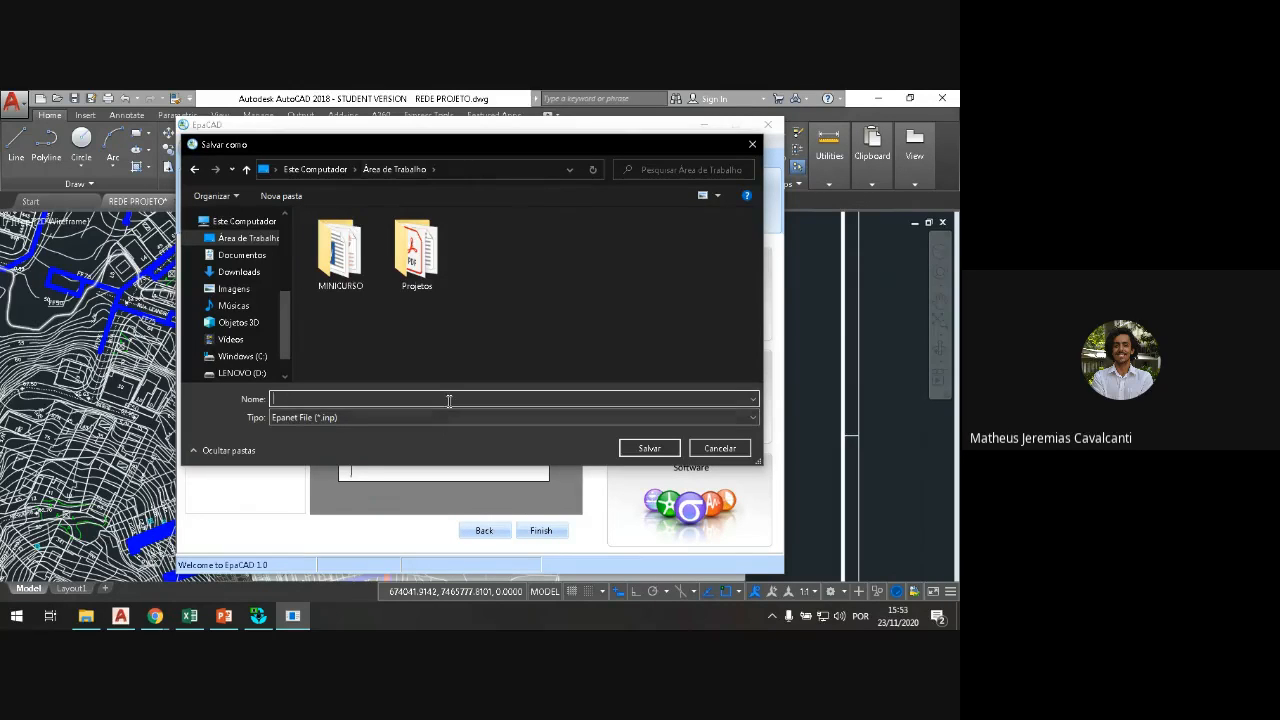
text(teste1)
key(Return)
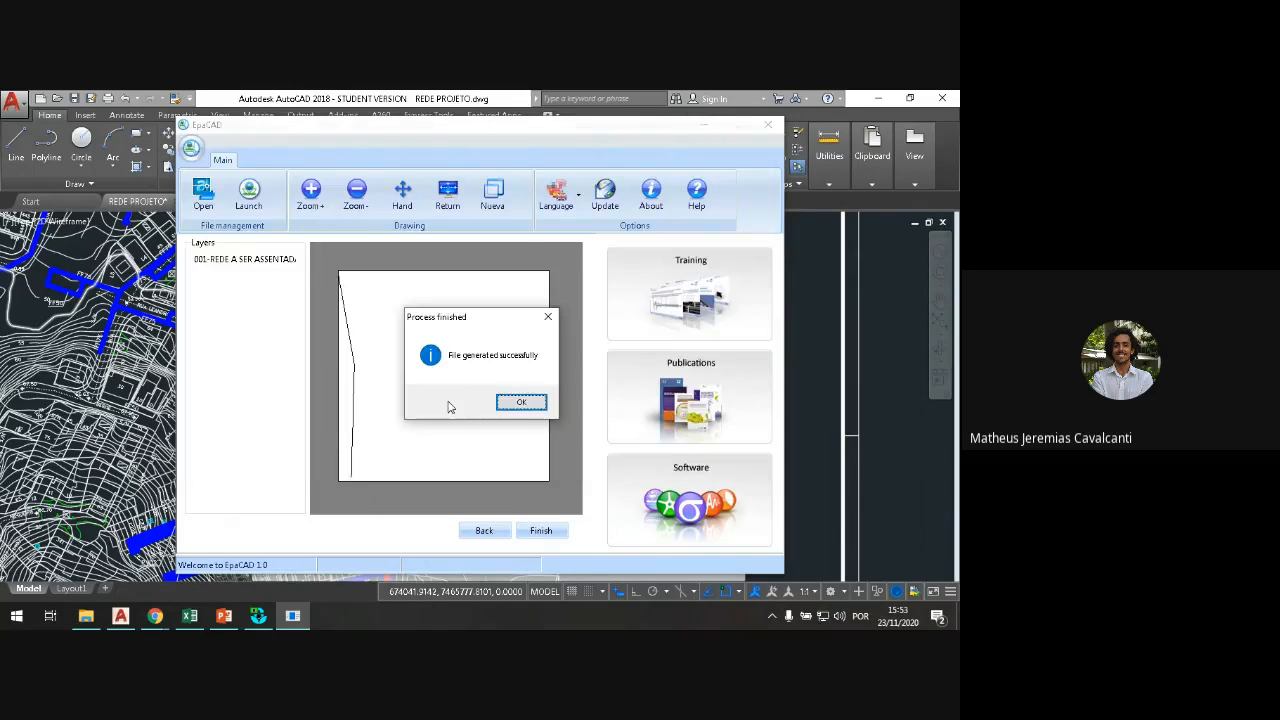
click(514, 400)
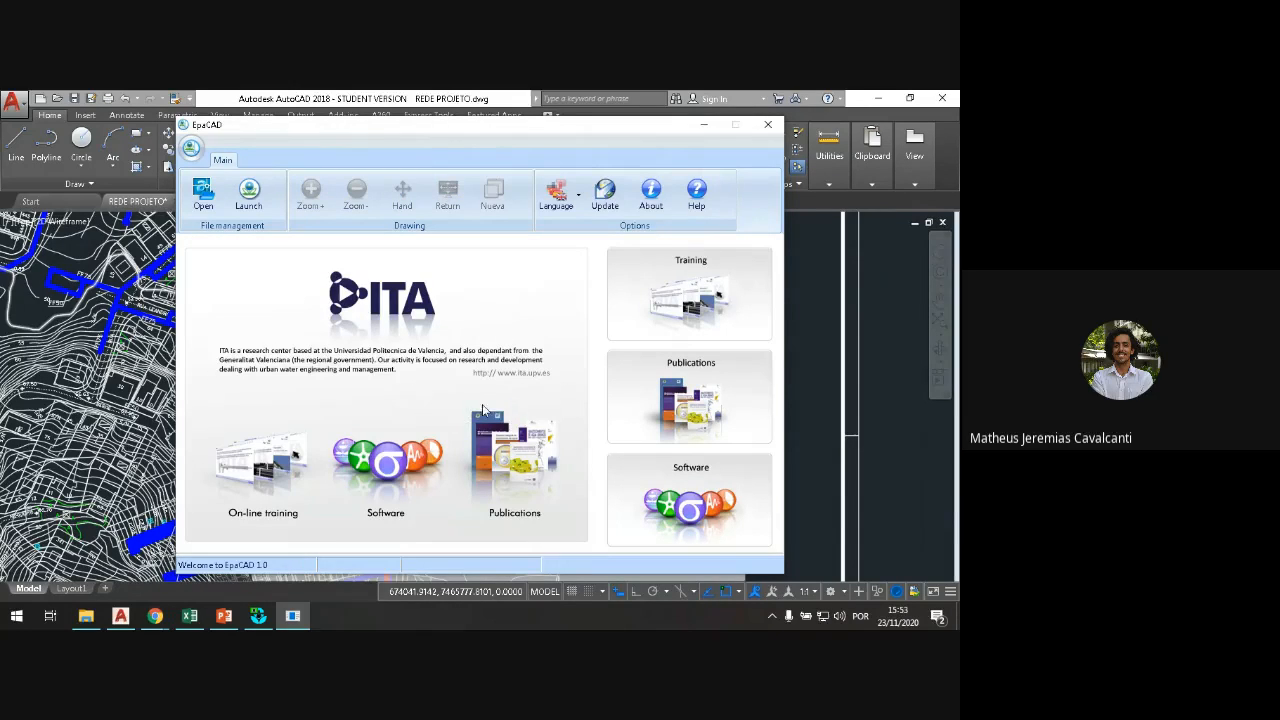
click(768, 124)
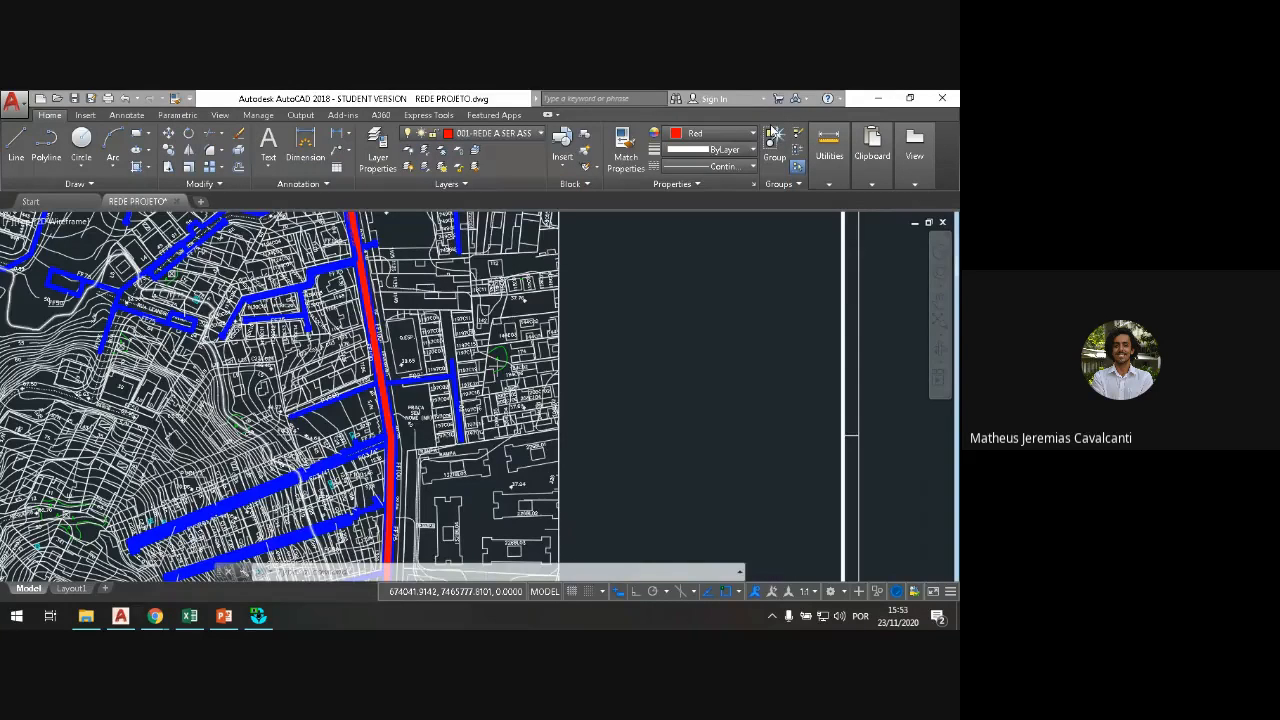
Step: Switch to EPANET, close the Projeto_Rede_Simples project and relaunch EPANET with an empty network map
click(258, 615)
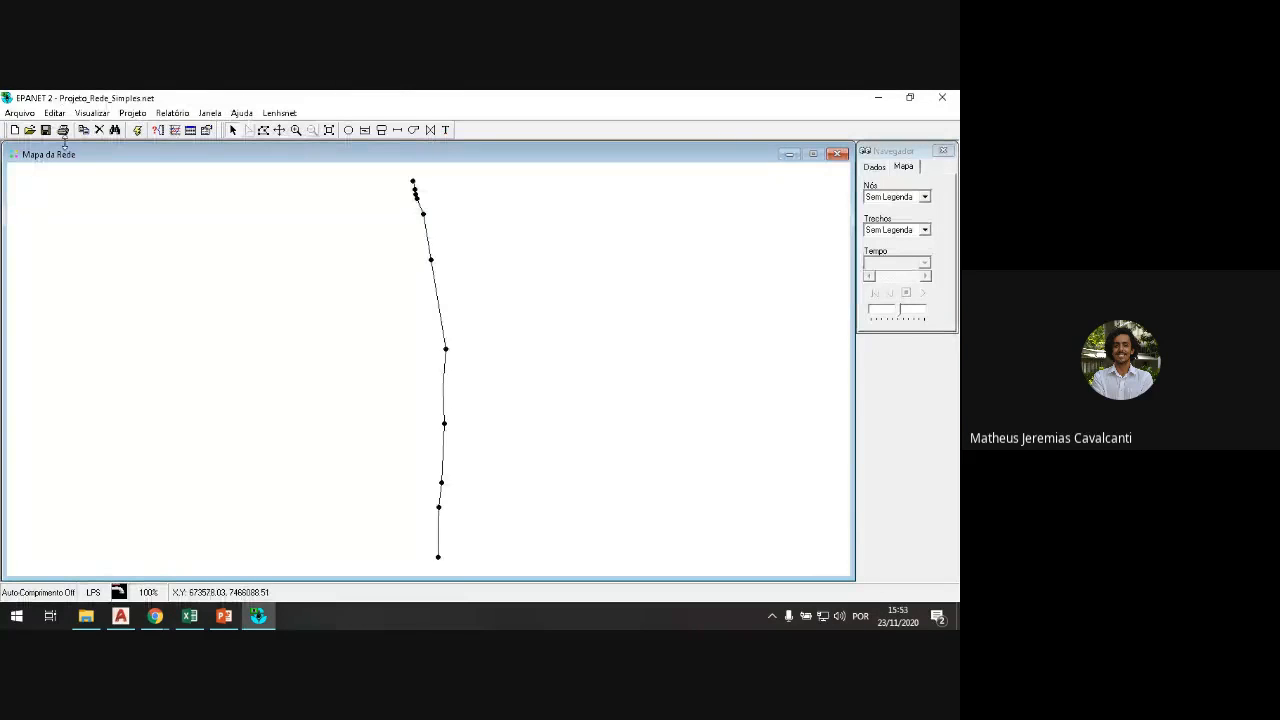
click(940, 97)
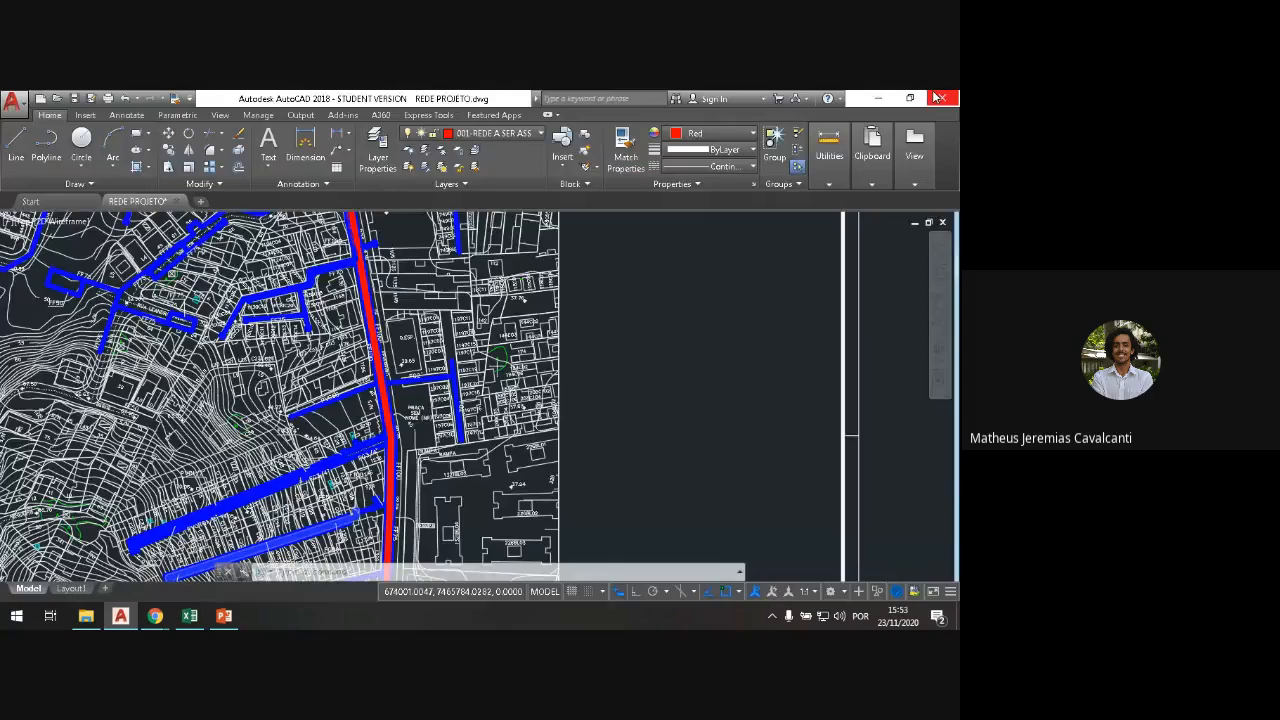
key(super)
text(epanet)
key(Return)
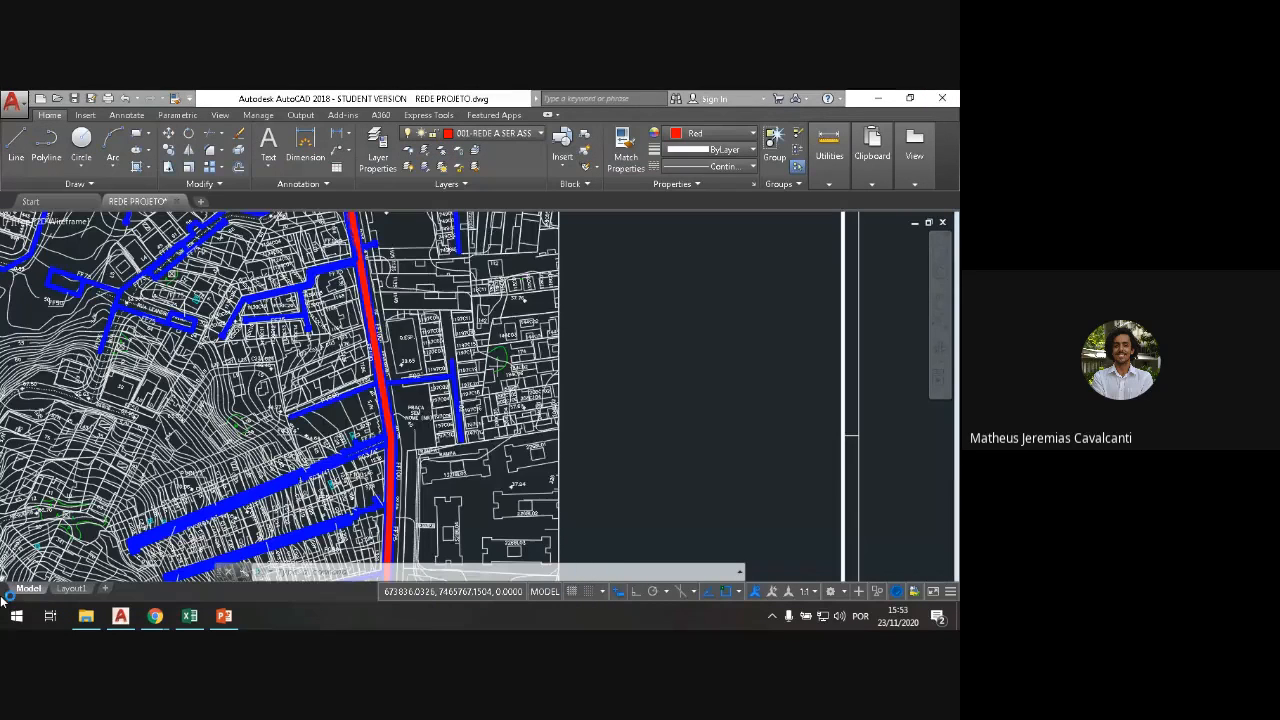
click(603, 472)
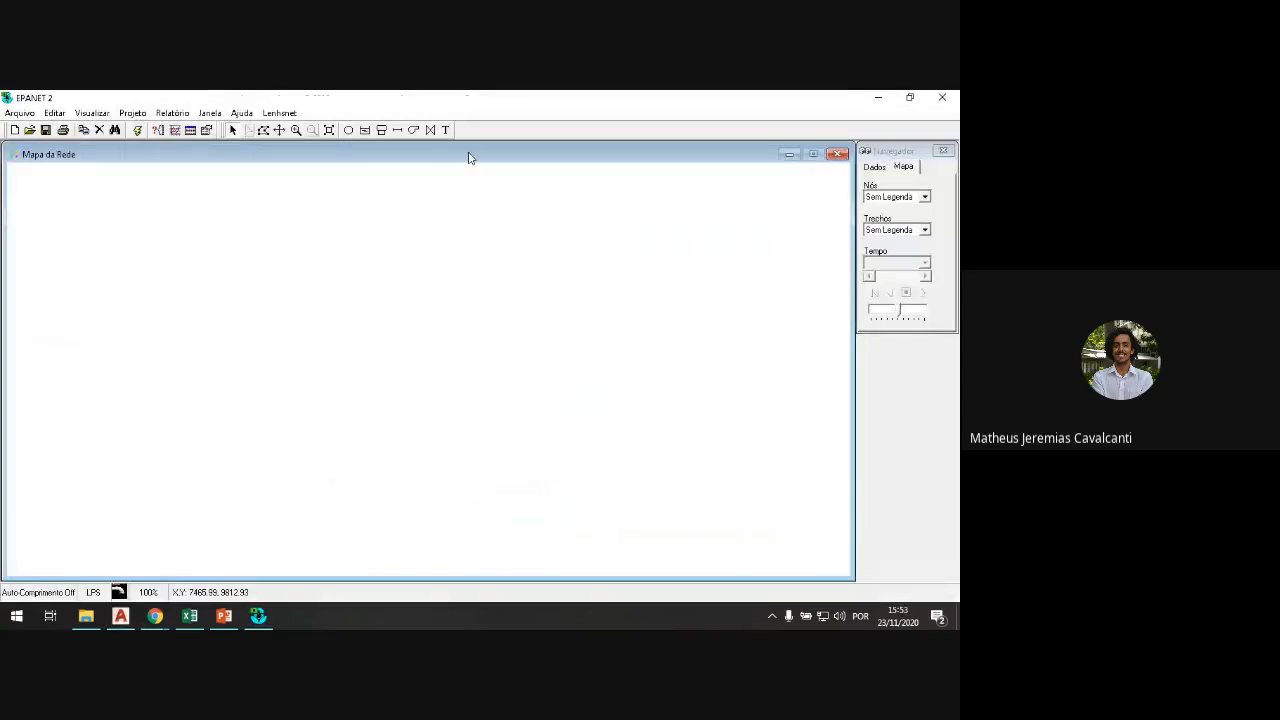
Step: Open the data file exemplo.inp from Área de Trabalho, listing files of type *.INP
click(19, 112)
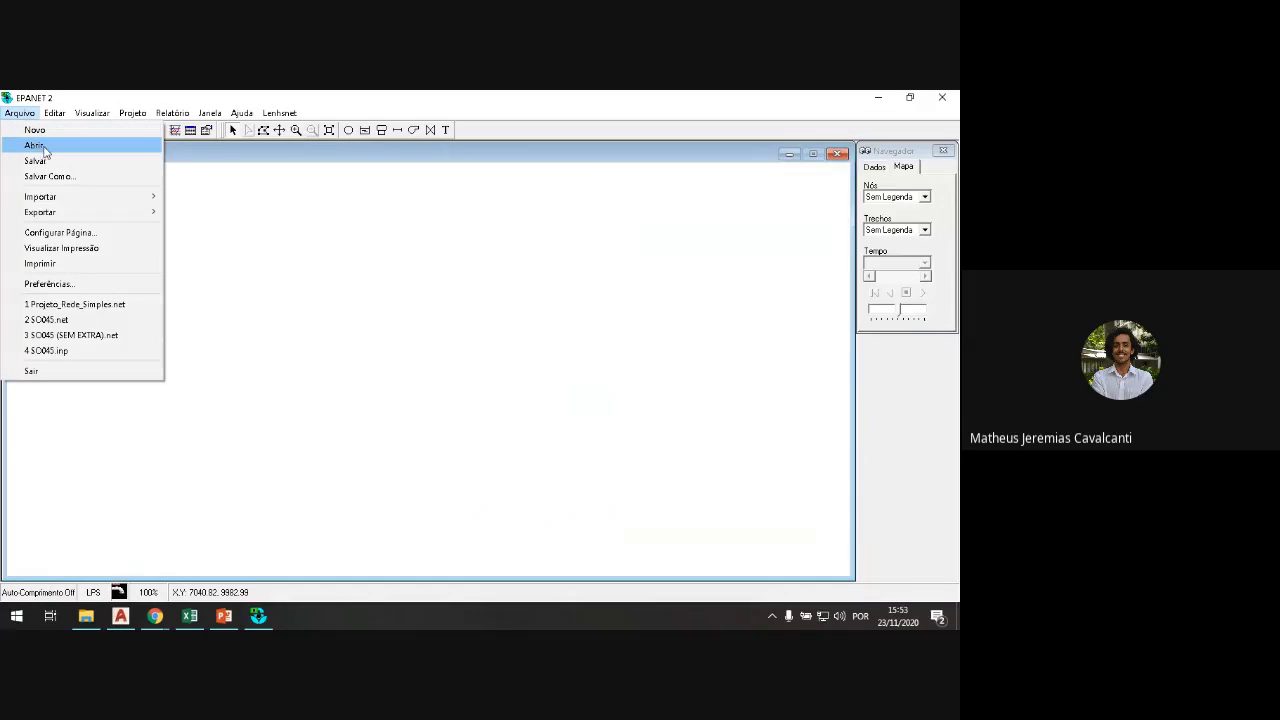
click(35, 145)
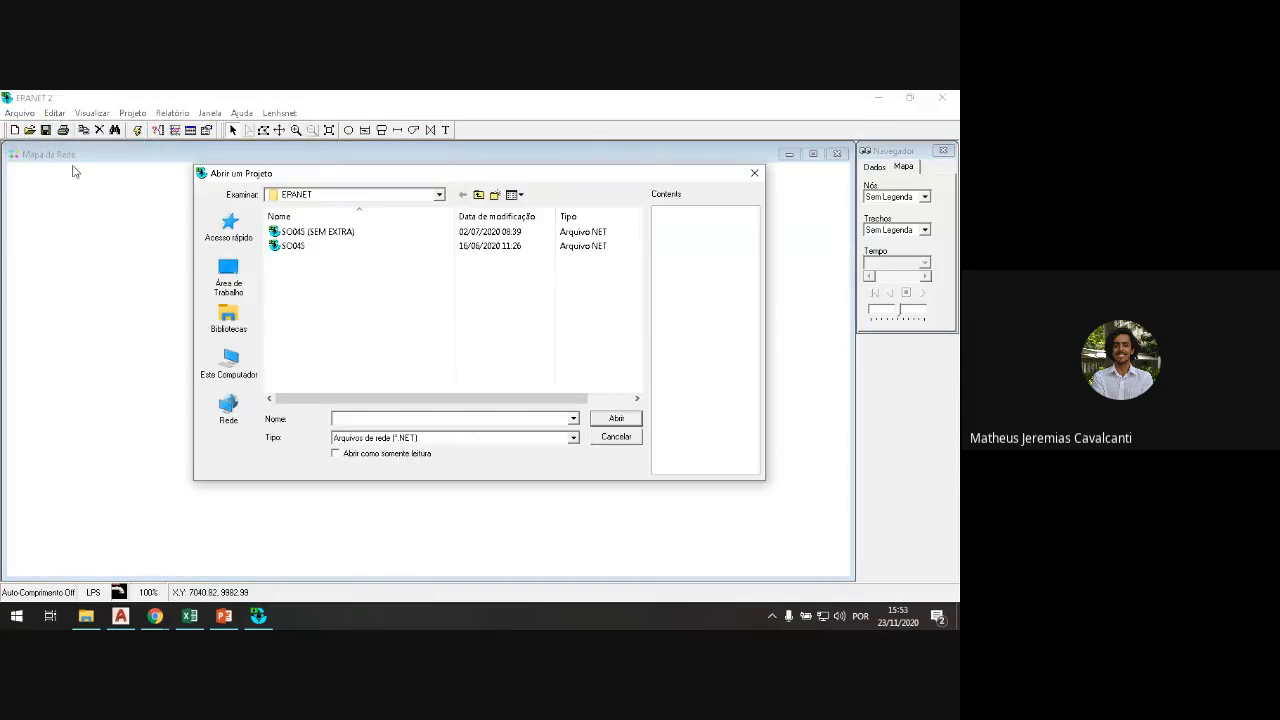
click(229, 275)
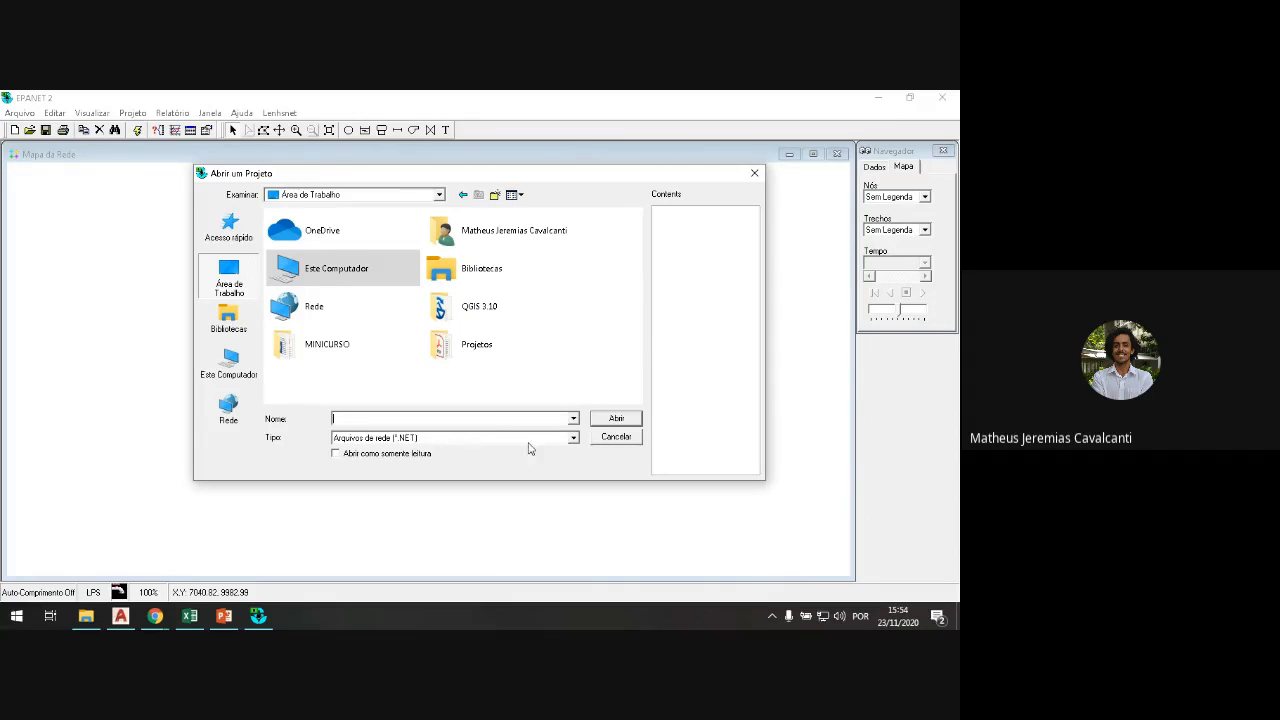
click(571, 438)
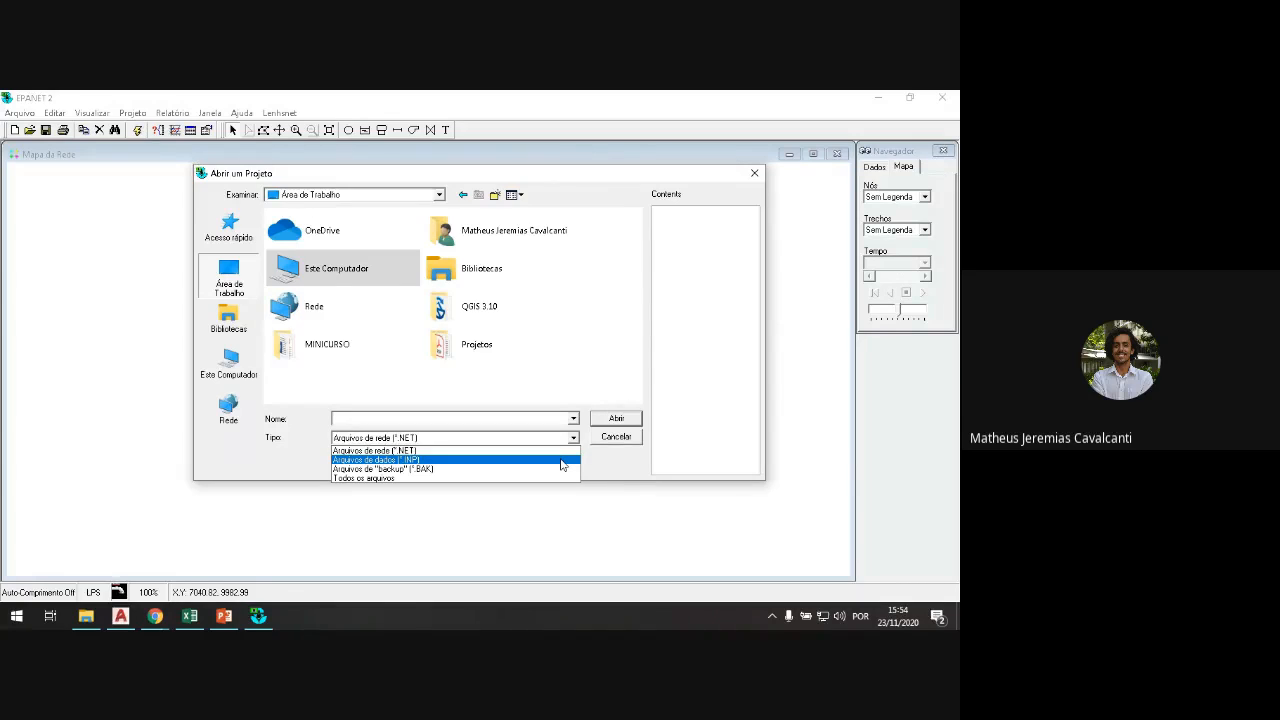
click(562, 461)
click(348, 385)
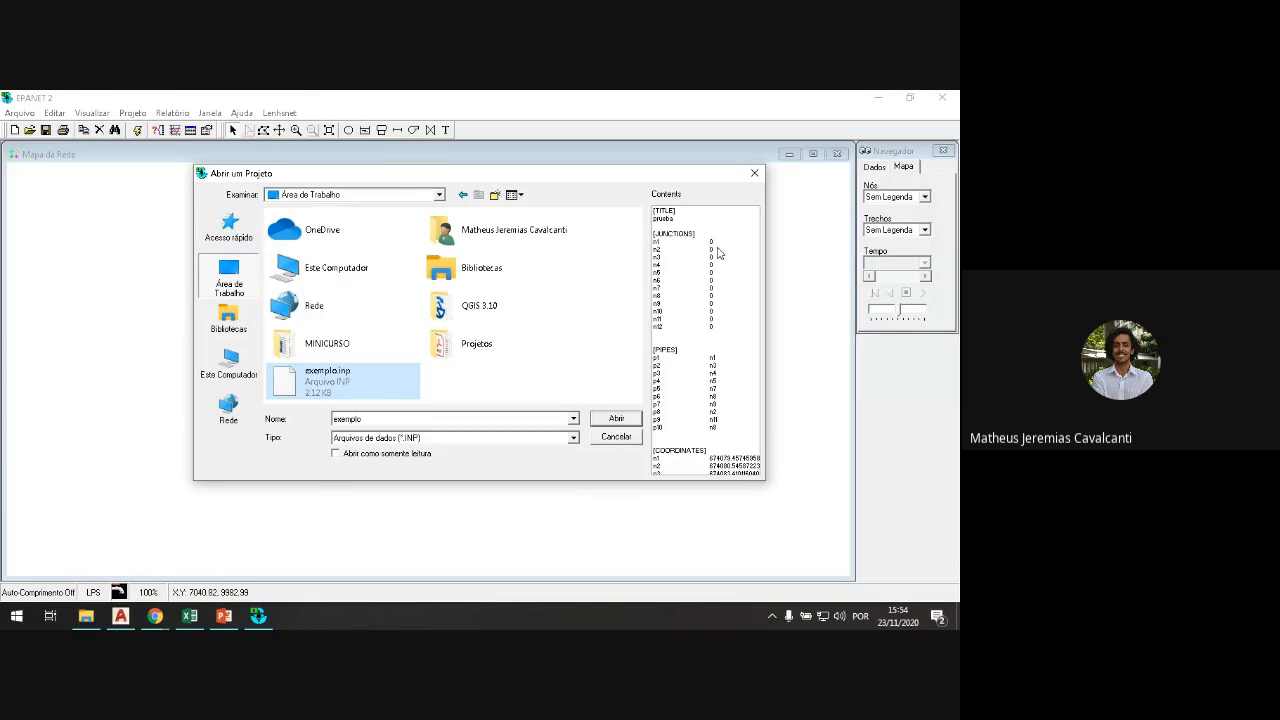
click(617, 420)
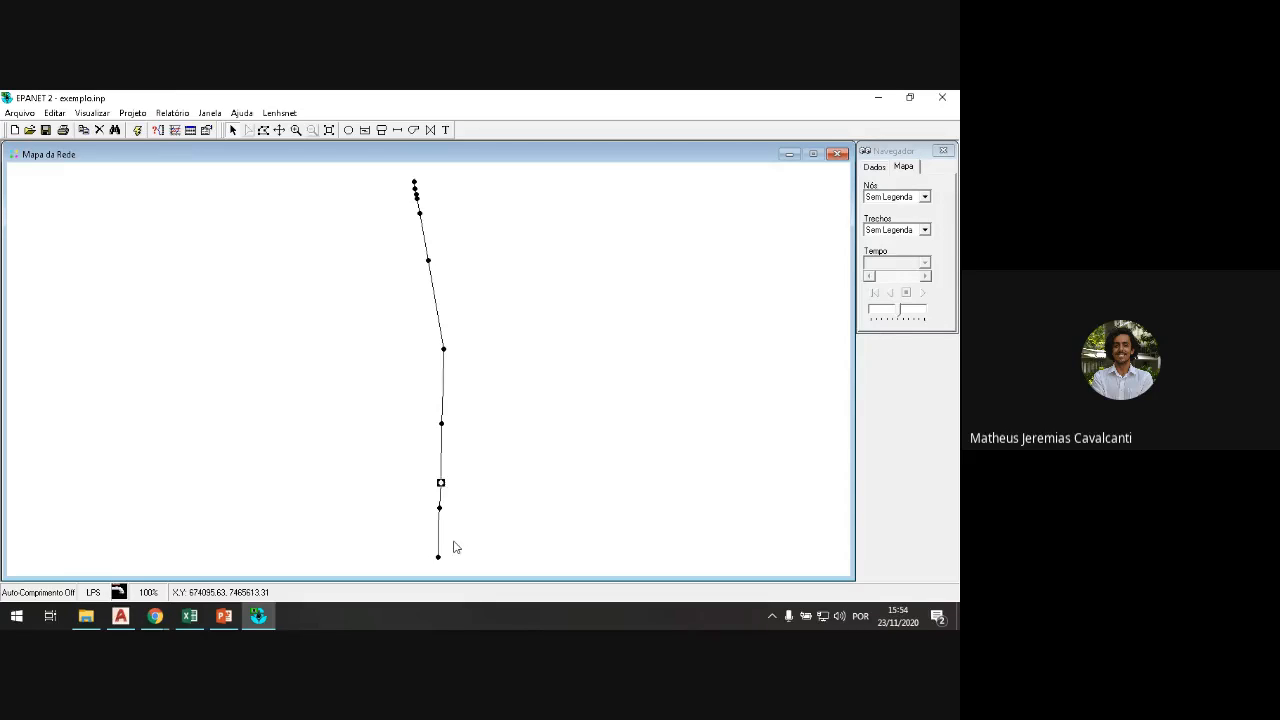
Step: Move node n3 away from the pipeline and back near its original place, and close EPANET without saving the changes
click(442, 346)
drag(445, 355, 348, 362)
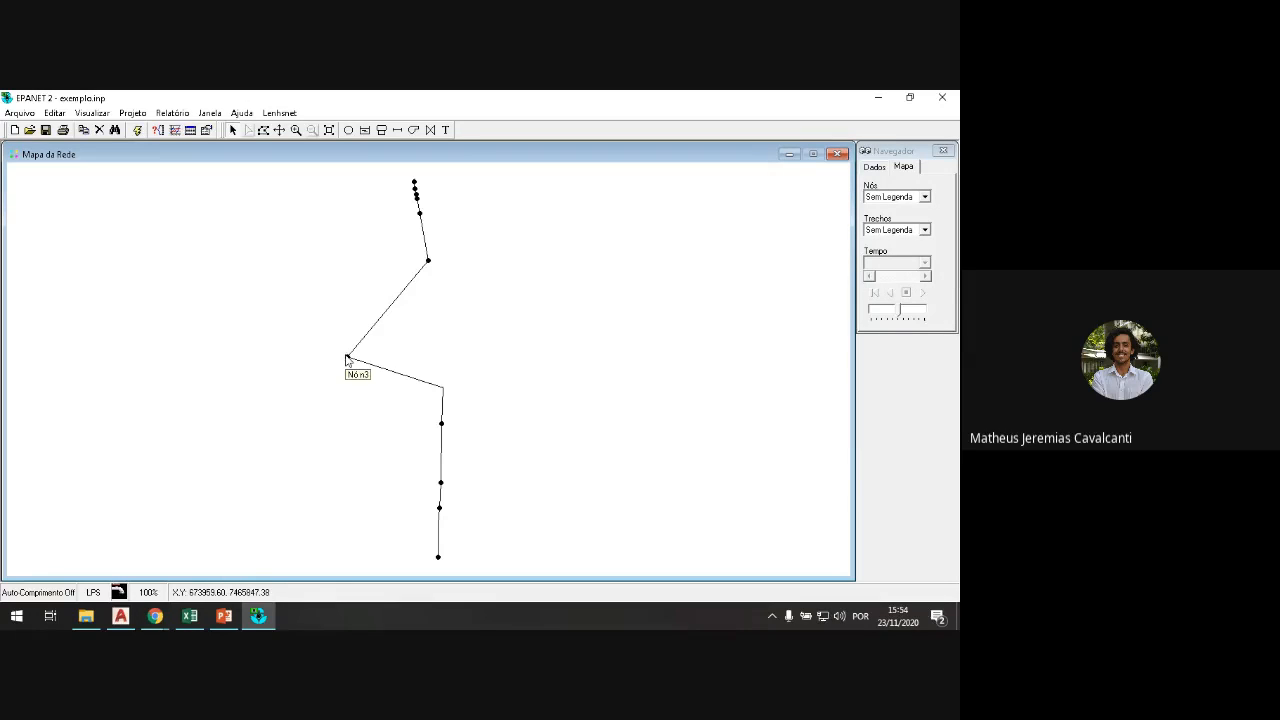
drag(347, 358, 441, 347)
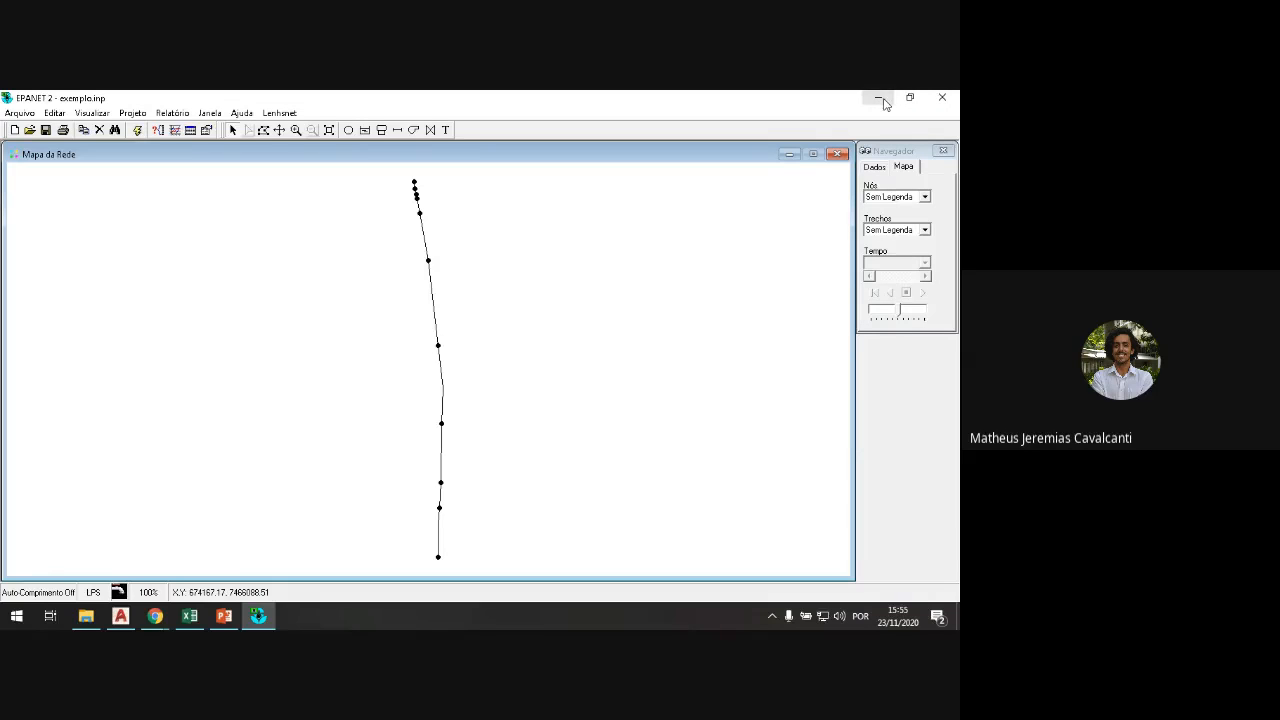
click(949, 99)
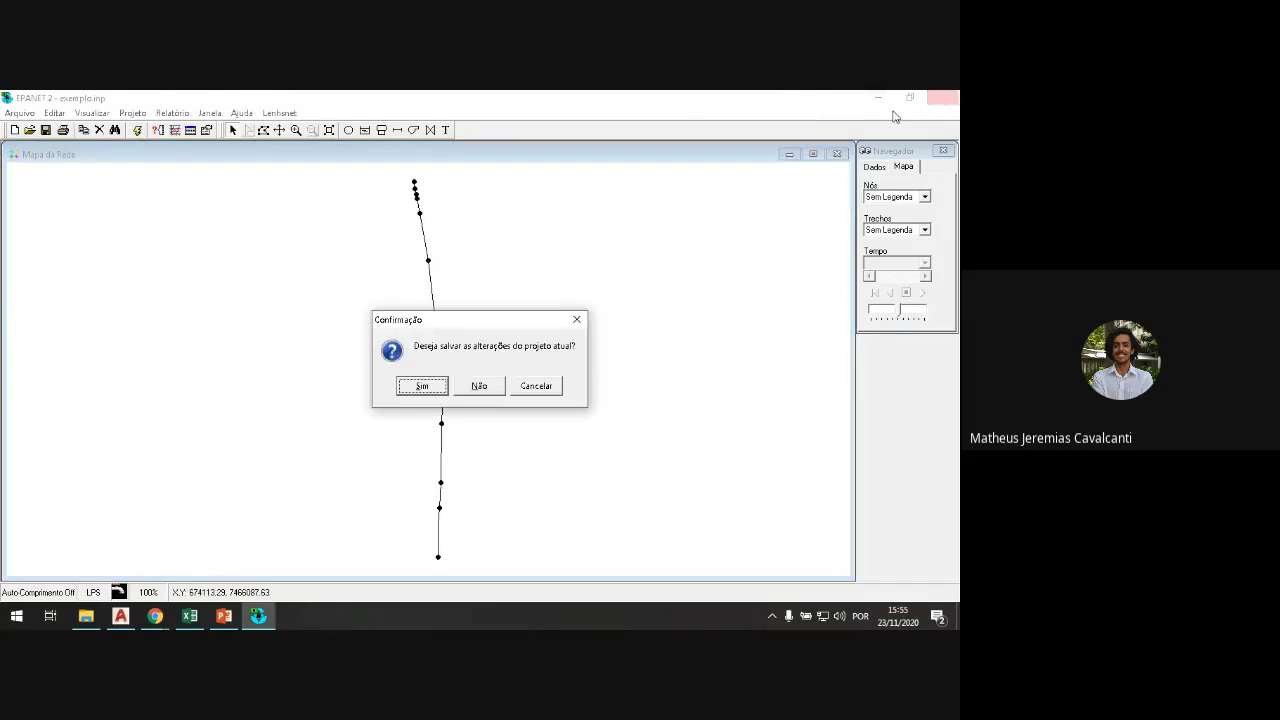
click(489, 392)
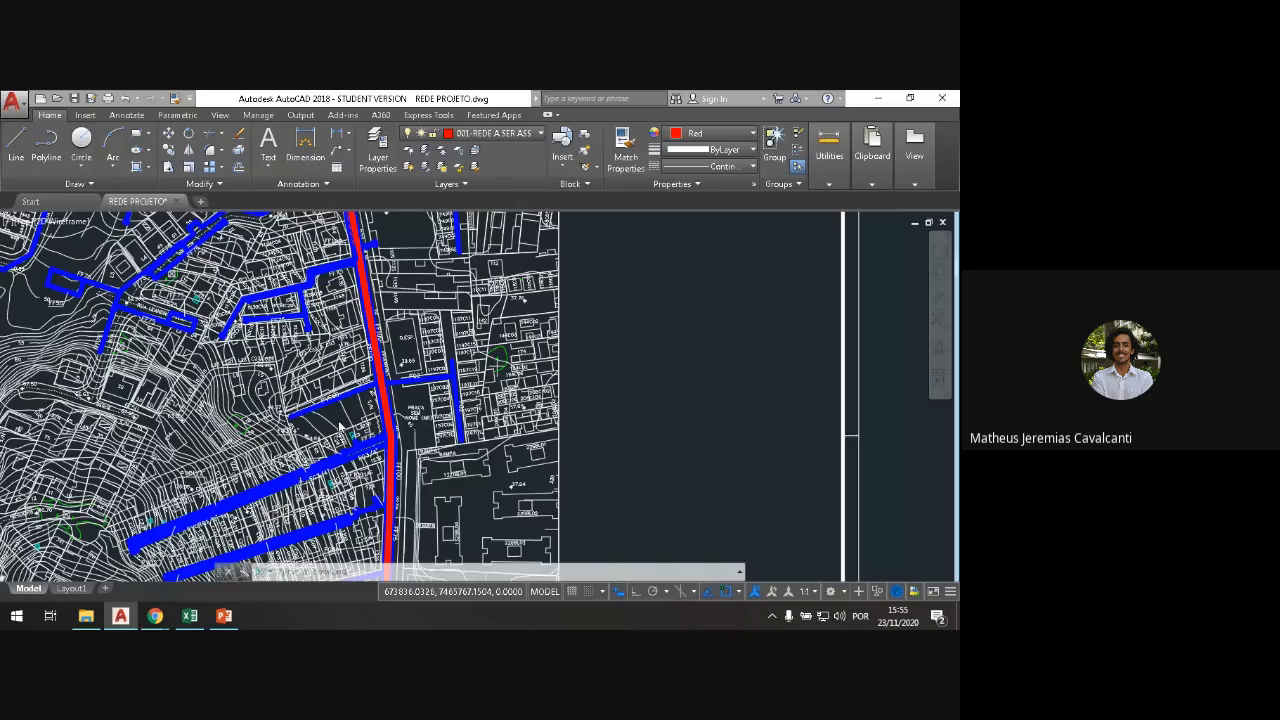
Step: Switch to the Google Meet call in Chrome, read the chat messages and close the chat
mouse_move(155, 615)
click(77, 549)
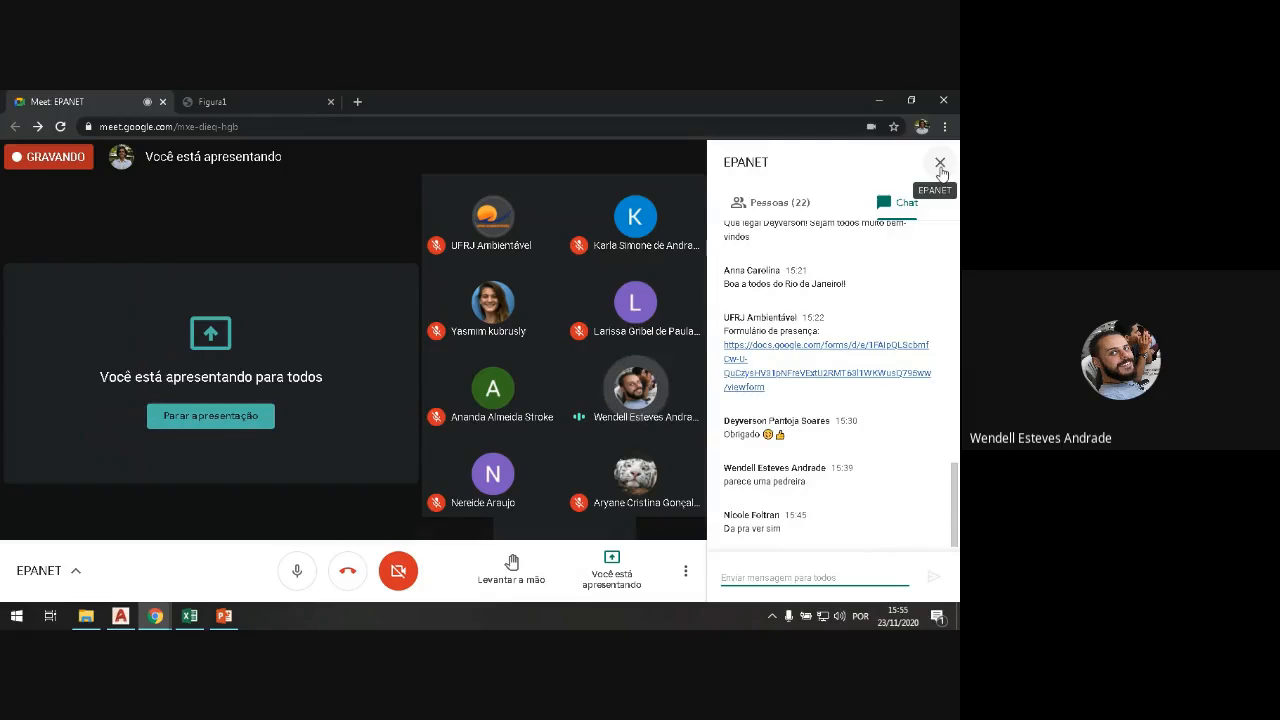
click(940, 164)
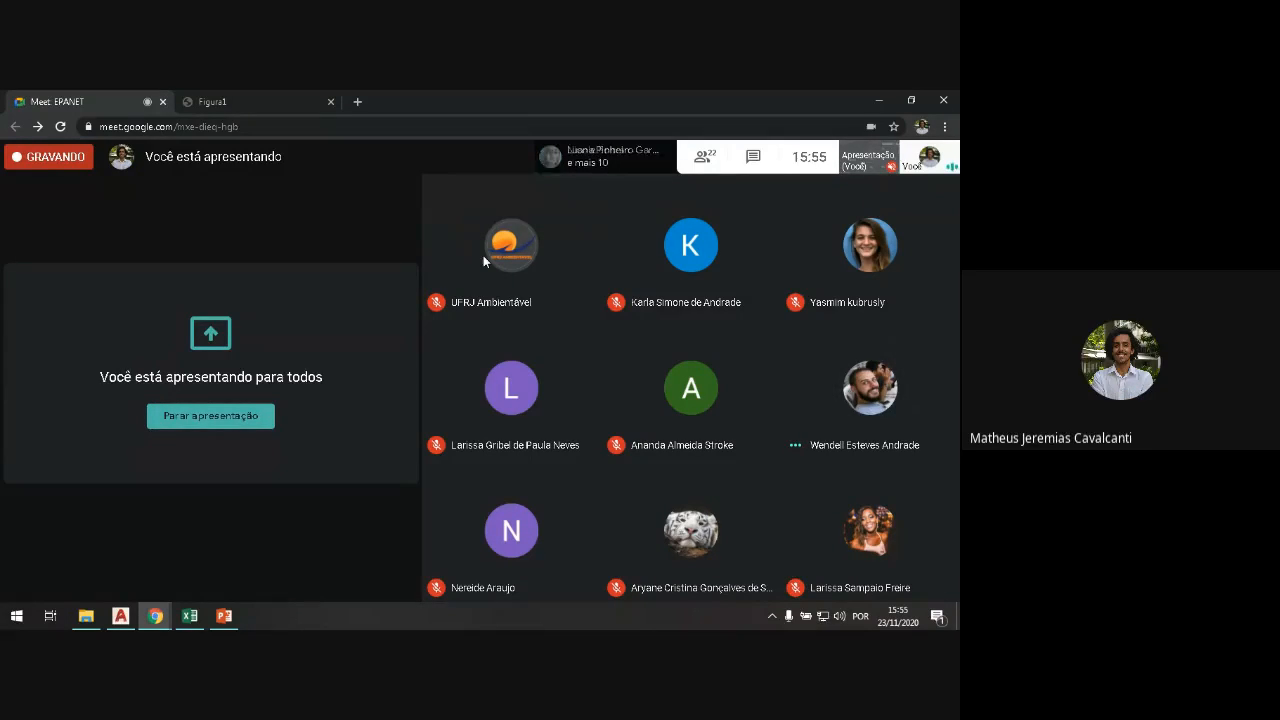
Step: Launch EPANET again and dismiss its version information to reach the empty network map
click(16, 615)
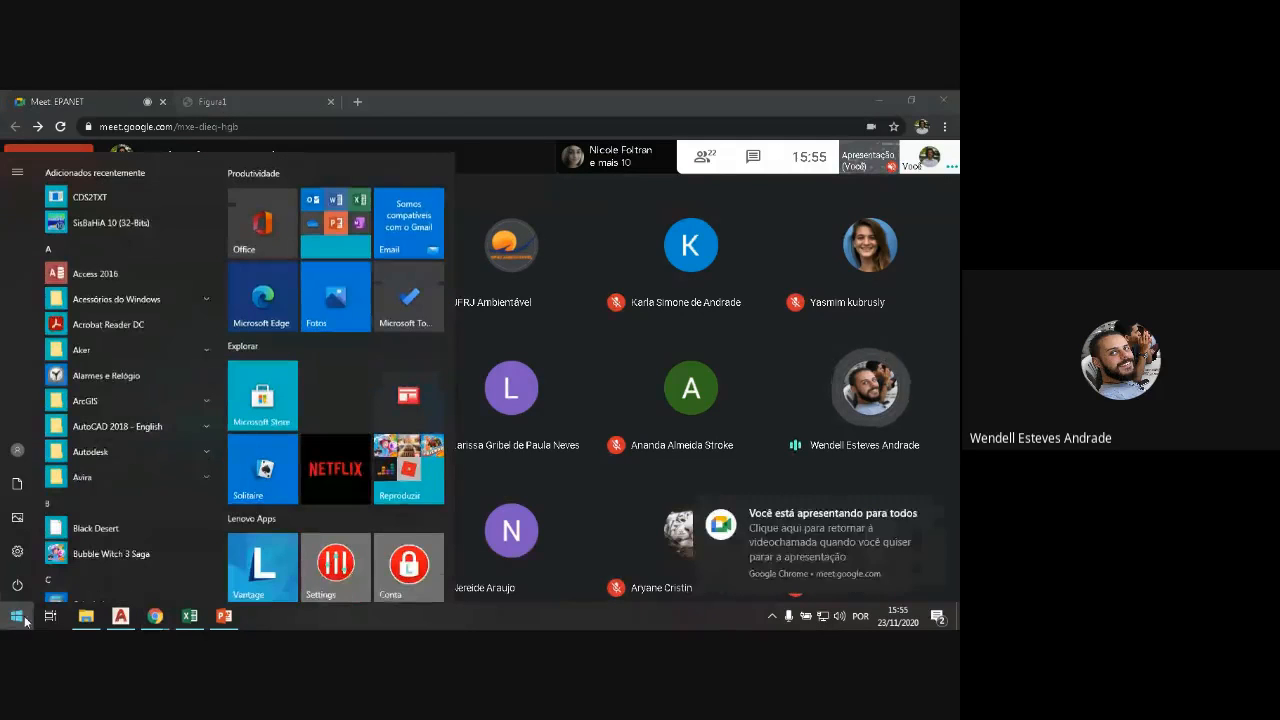
text(epan)
key(Return)
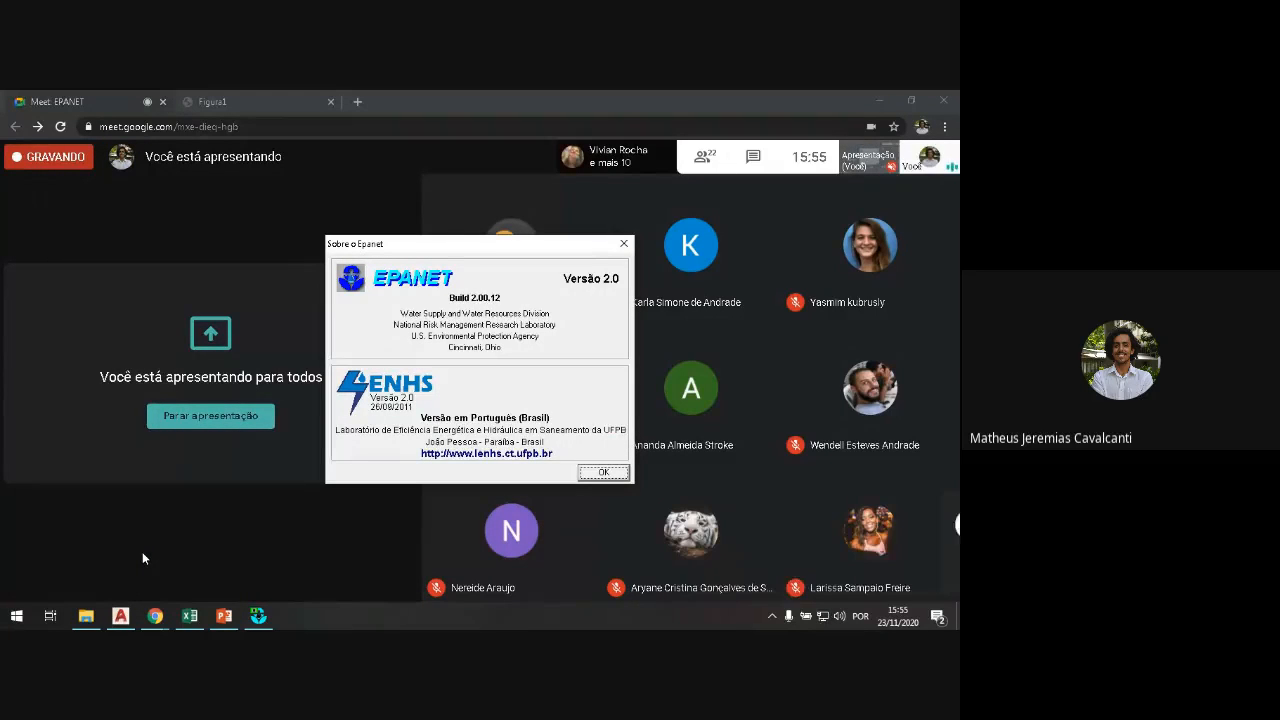
click(601, 472)
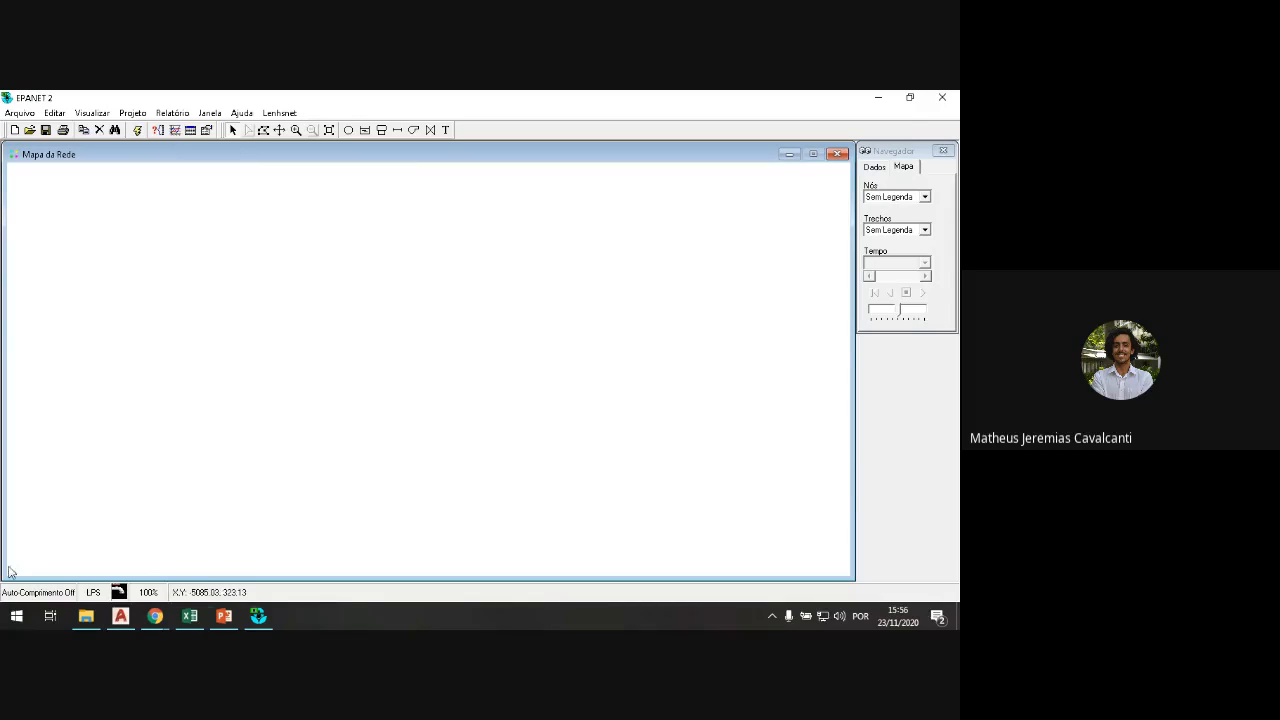
Step: Return to the Google Meet call, check the participants' new replies in the chat and close it
click(155, 615)
click(134, 552)
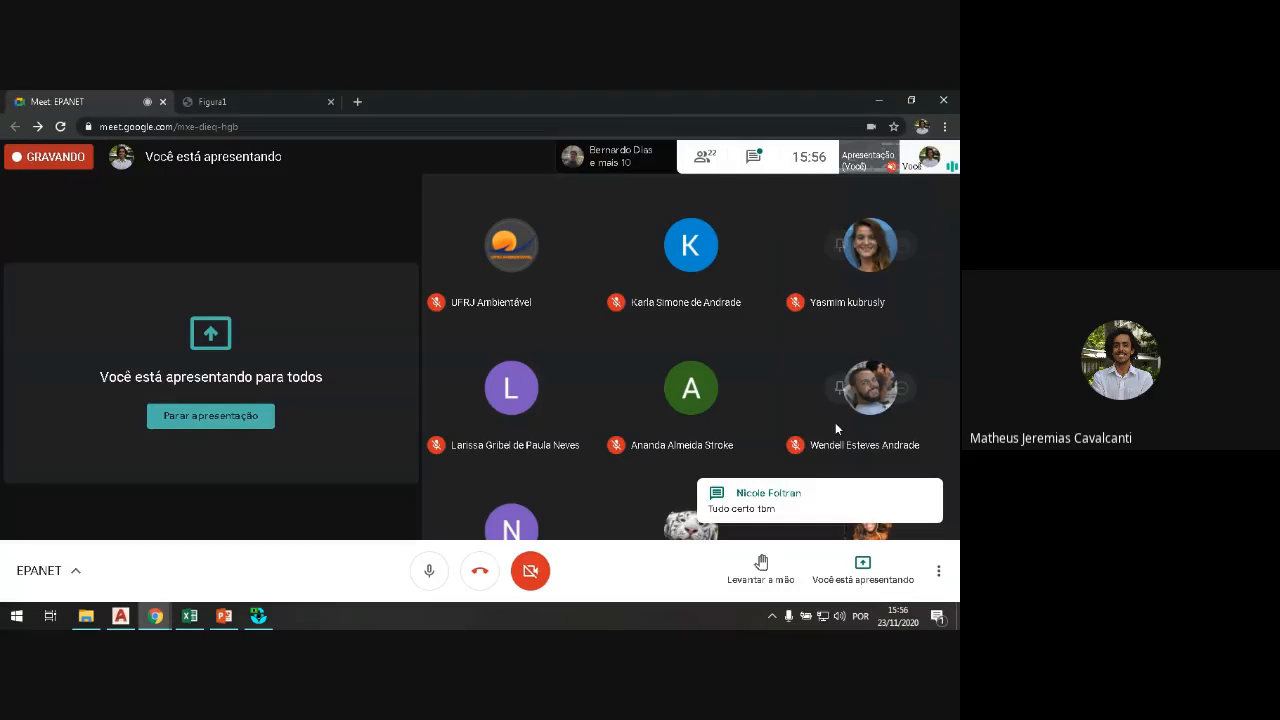
click(752, 162)
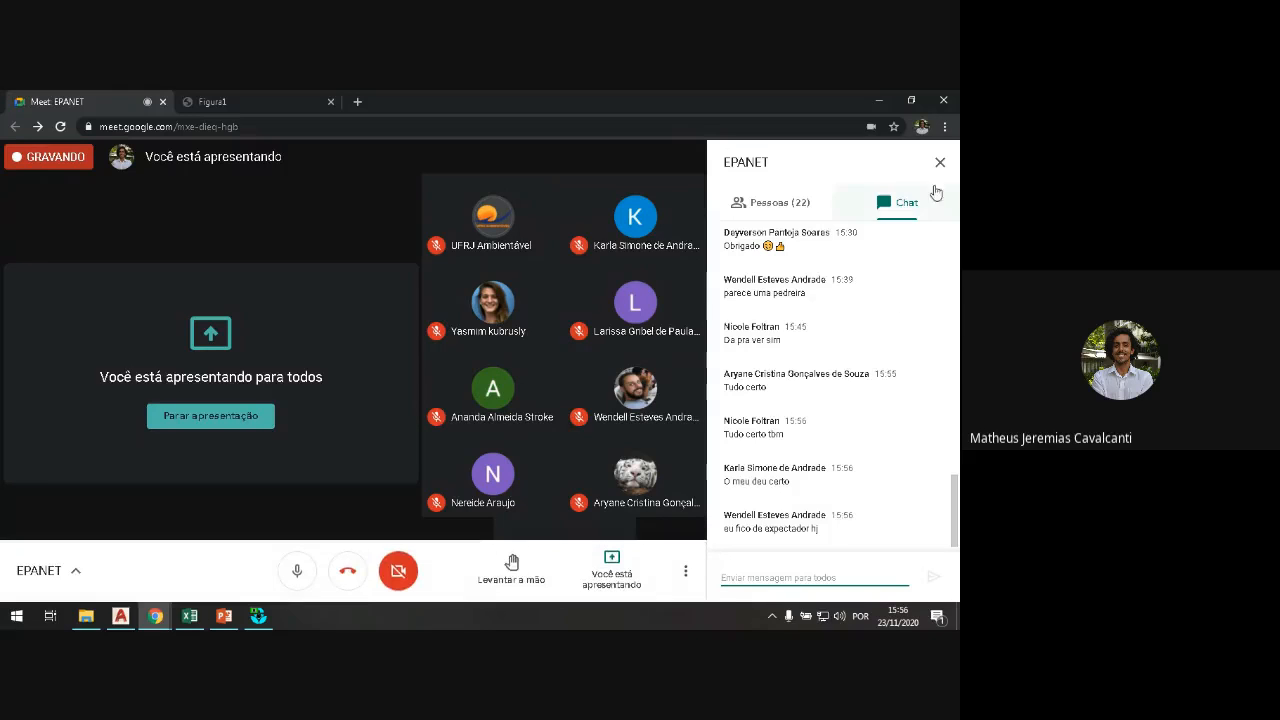
click(940, 163)
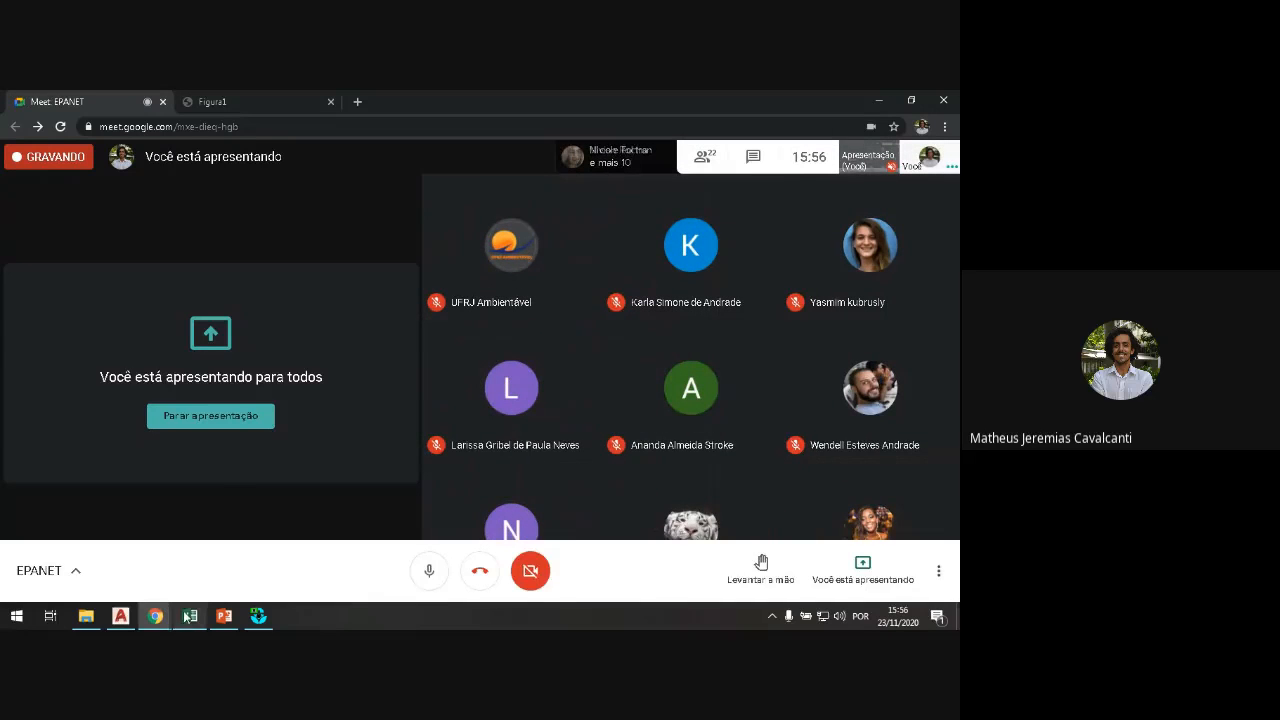
Step: Switch to the REDE PROJETO drawing in AutoCAD and examine the orange hatched area beside the red pipeline
click(189, 615)
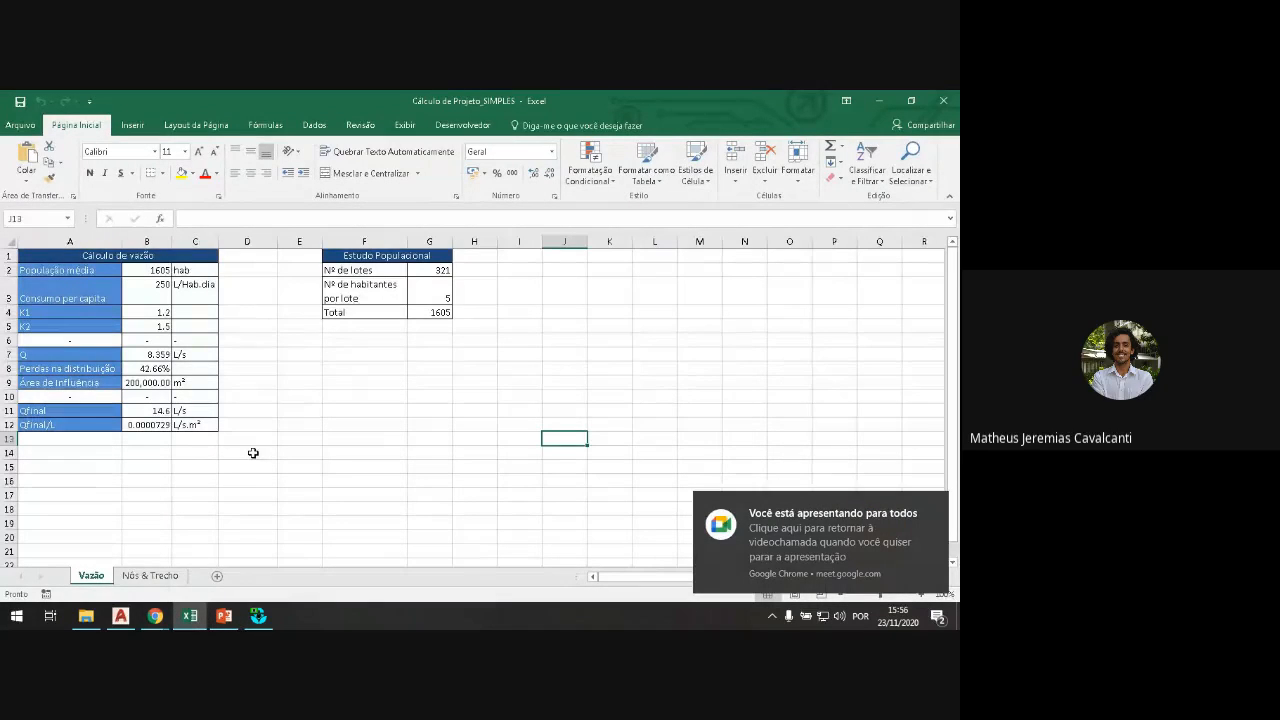
click(124, 618)
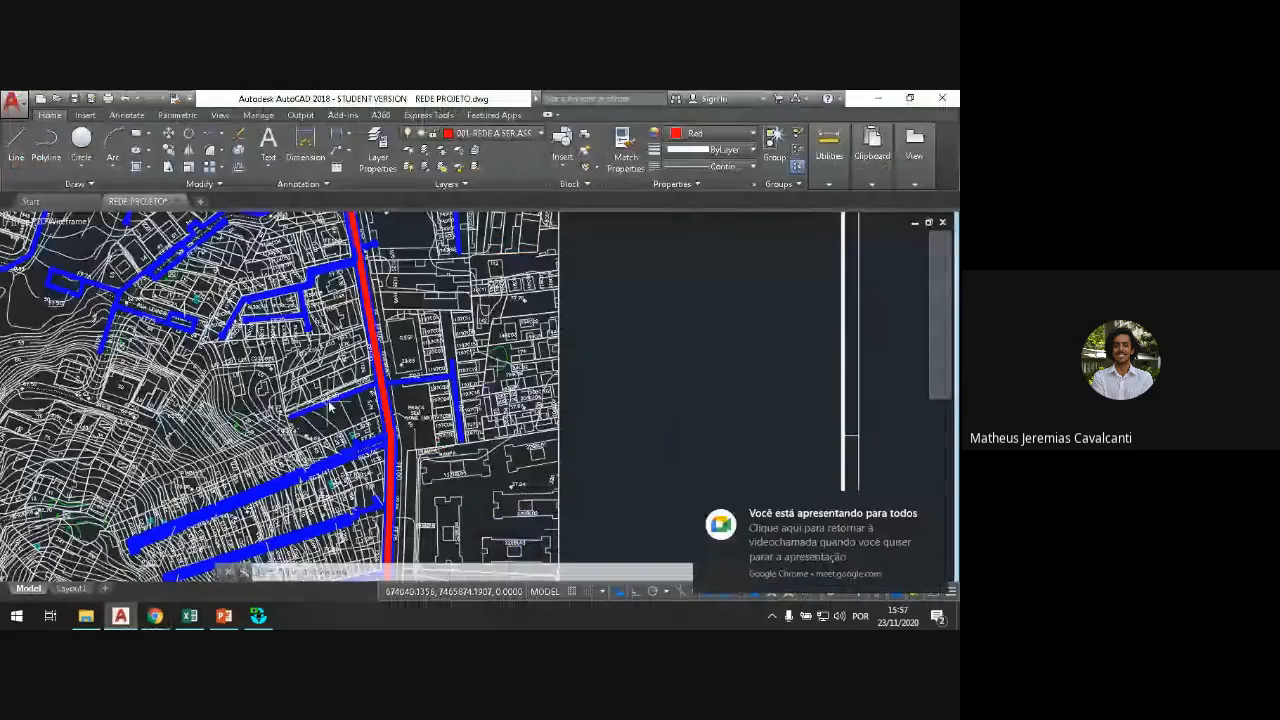
scroll(366, 439, up, 4)
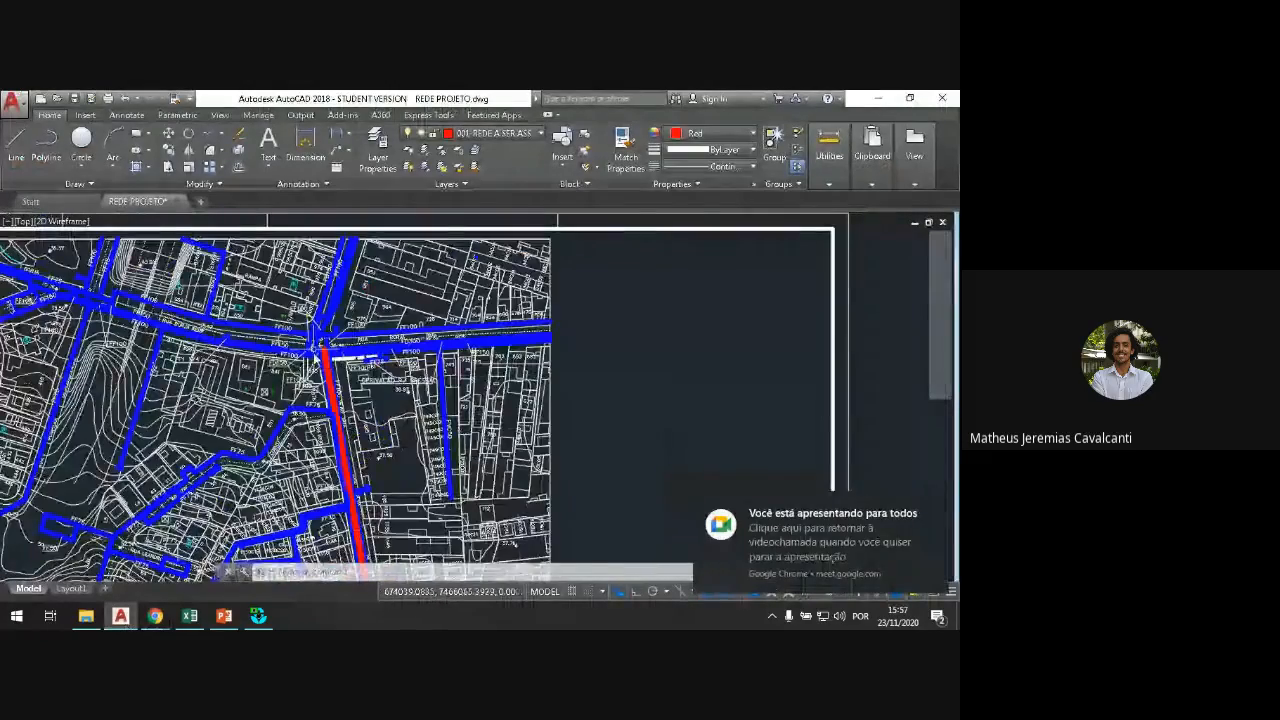
scroll(366, 439, down, 3)
drag(365, 433, 364, 58)
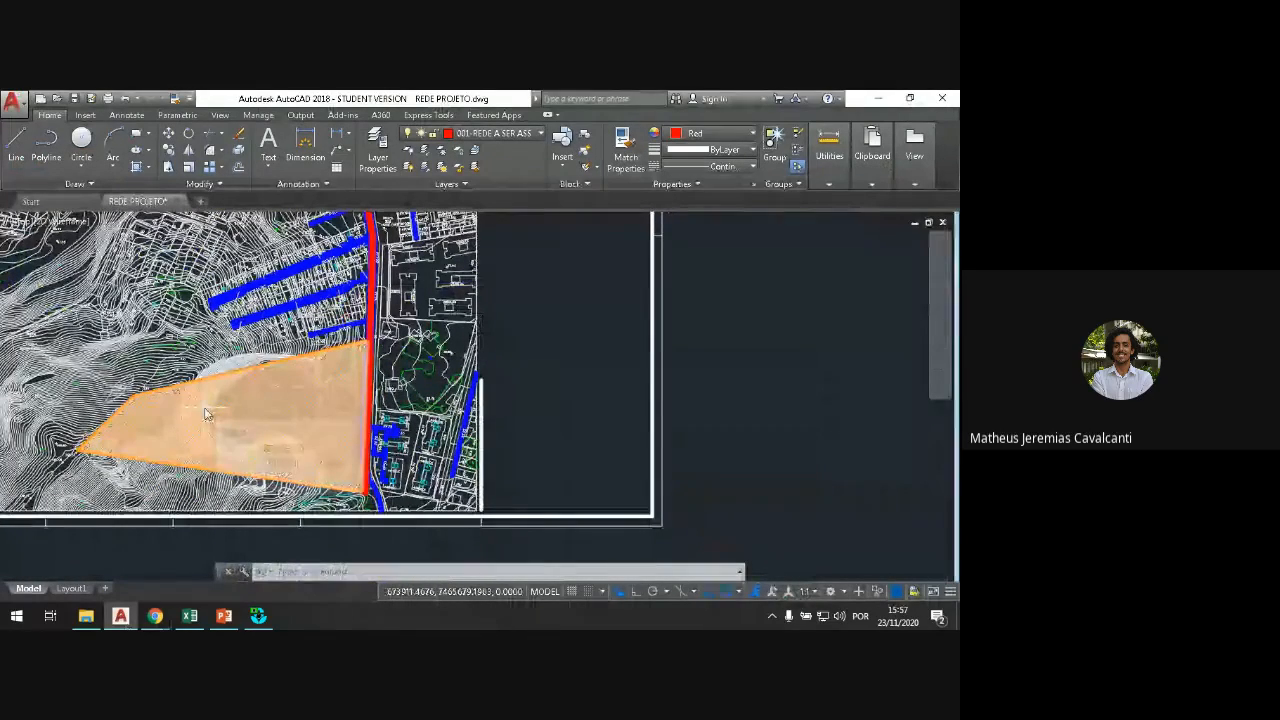
mouse_move(190, 615)
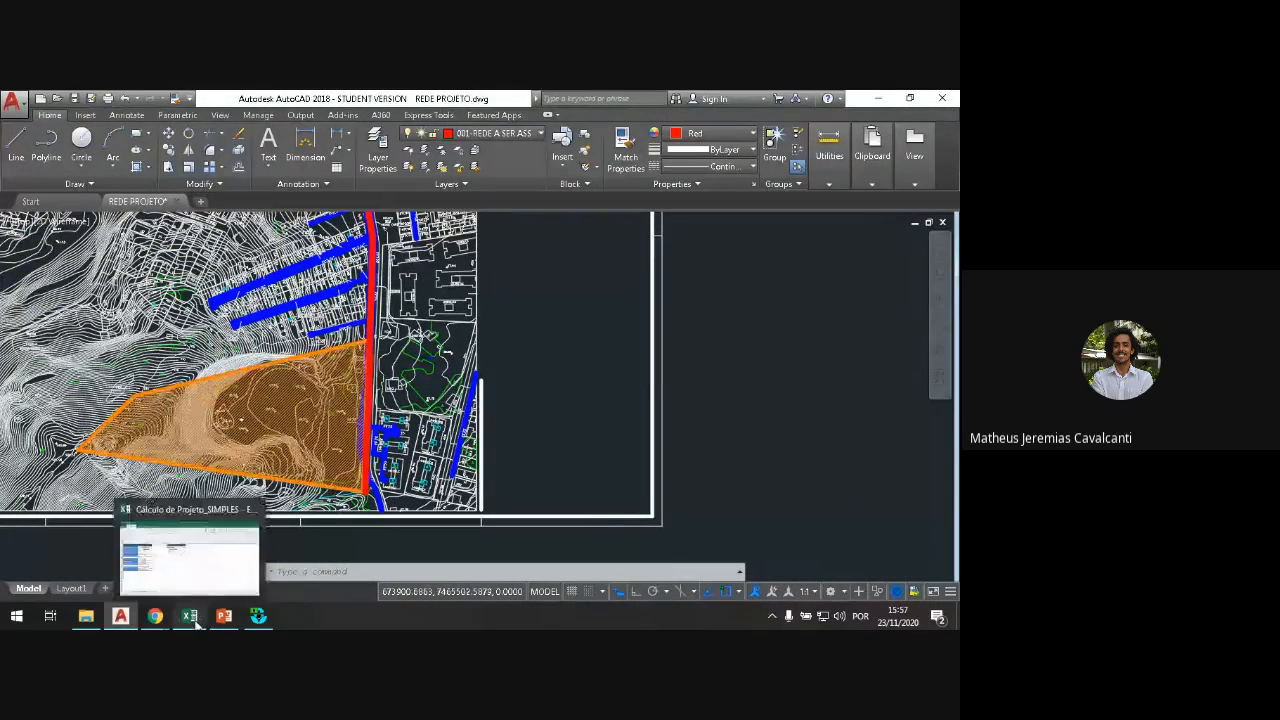
Step: Return to the Vazão sheet in Excel and examine the average population entry in B2
click(200, 571)
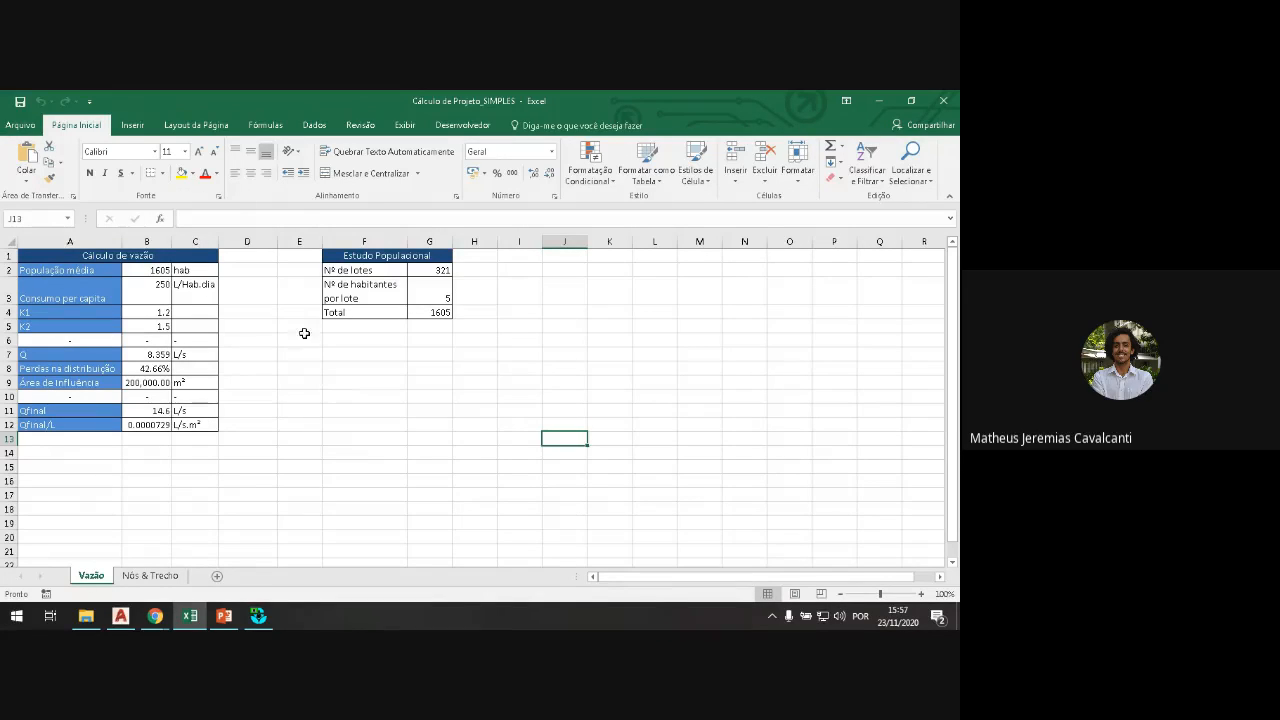
click(294, 290)
click(163, 268)
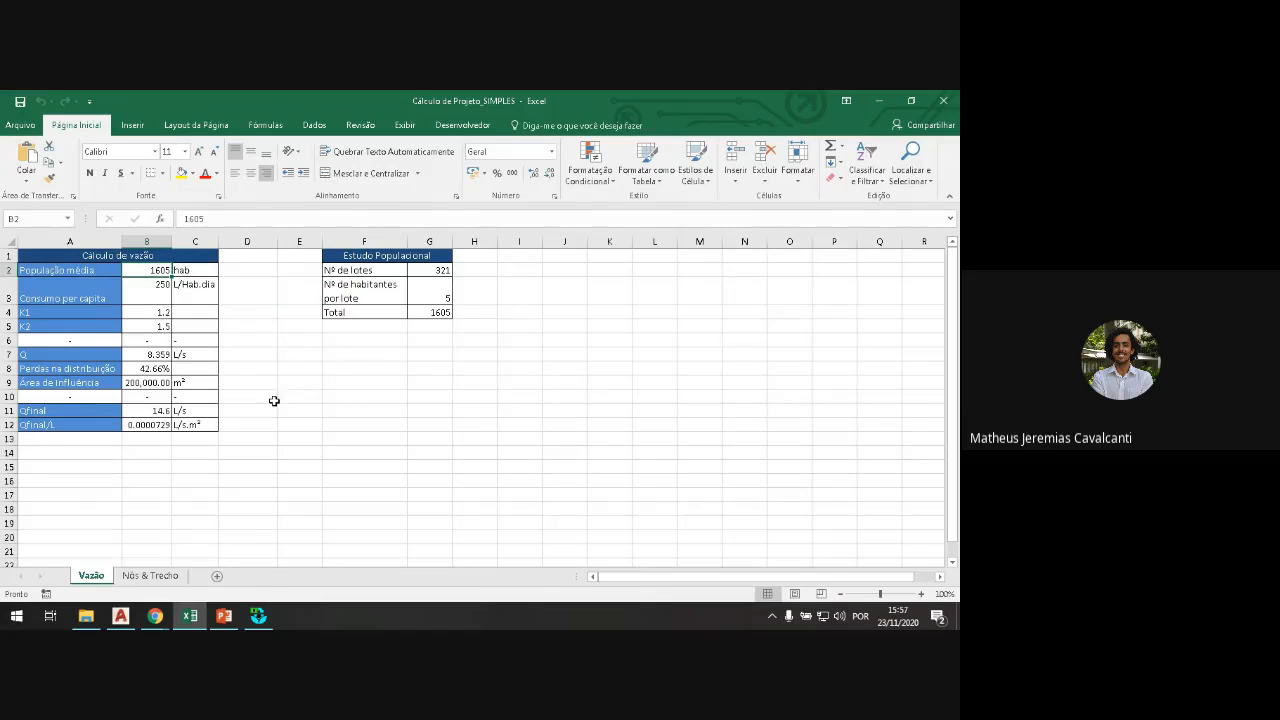
Step: Switch to the EPANET presentation in PowerPoint, go to slide 12 and copy the flow formula picture
click(224, 616)
click(32, 501)
click(32, 472)
click(32, 444)
click(668, 373)
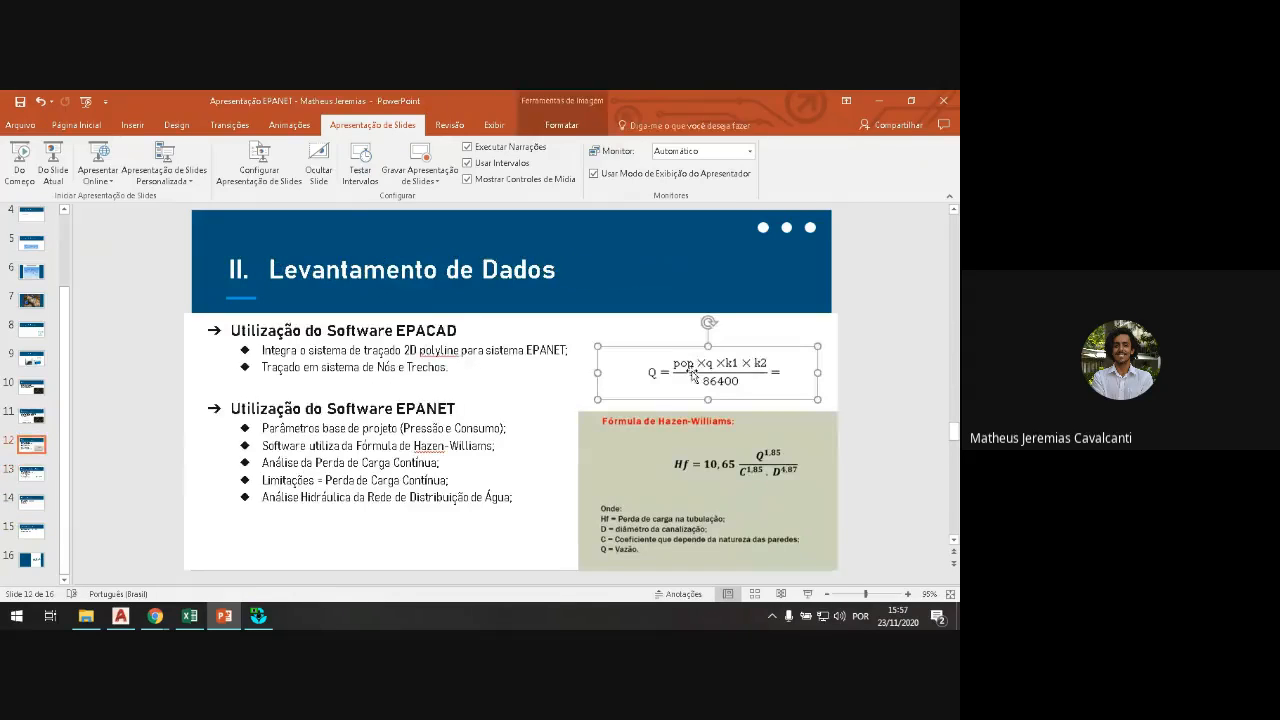
Step: Paste the flow formula picture into the Vazão sheet in Excel and enlarge it below the tables
click(189, 616)
click(360, 397)
key(ctrl+v)
drag(436, 408, 364, 385)
drag(487, 424, 950, 590)
drag(560, 420, 279, 297)
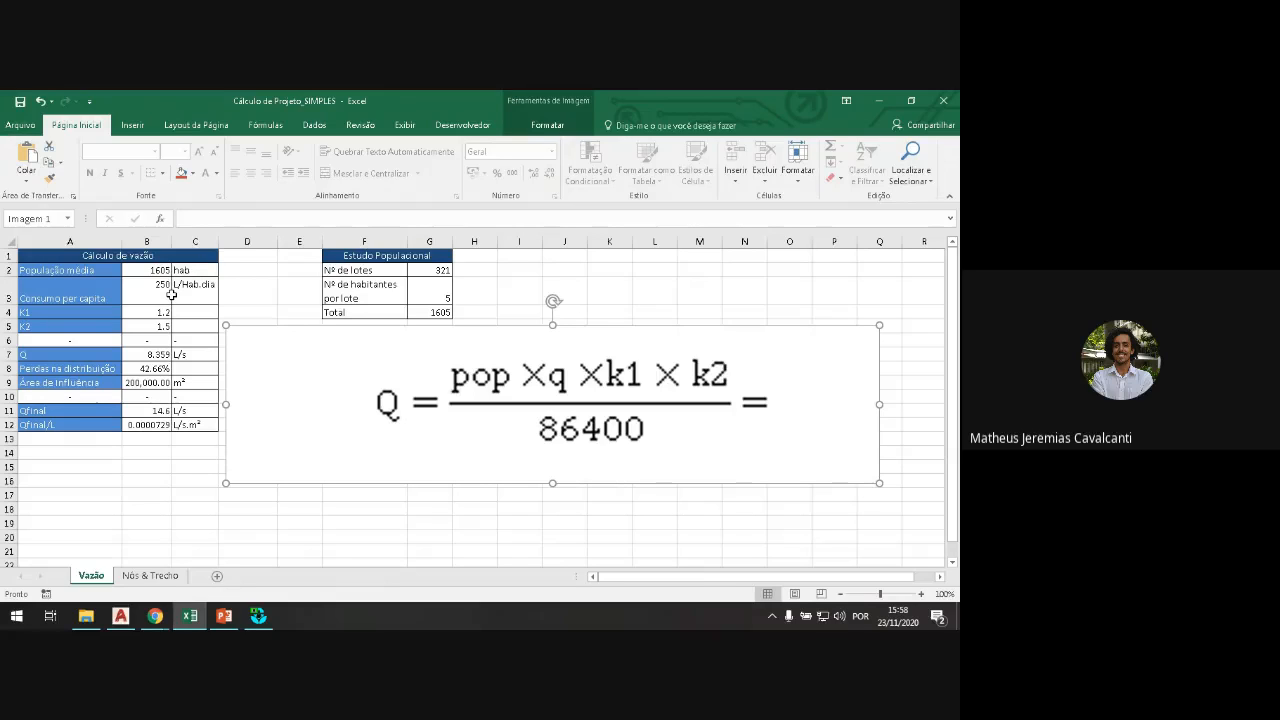
Step: Reduce the formula picture somewhat and reposition it clear of the Cálculo de vazão table
click(606, 289)
drag(471, 343, 528, 393)
drag(907, 358, 838, 369)
drag(736, 403, 761, 375)
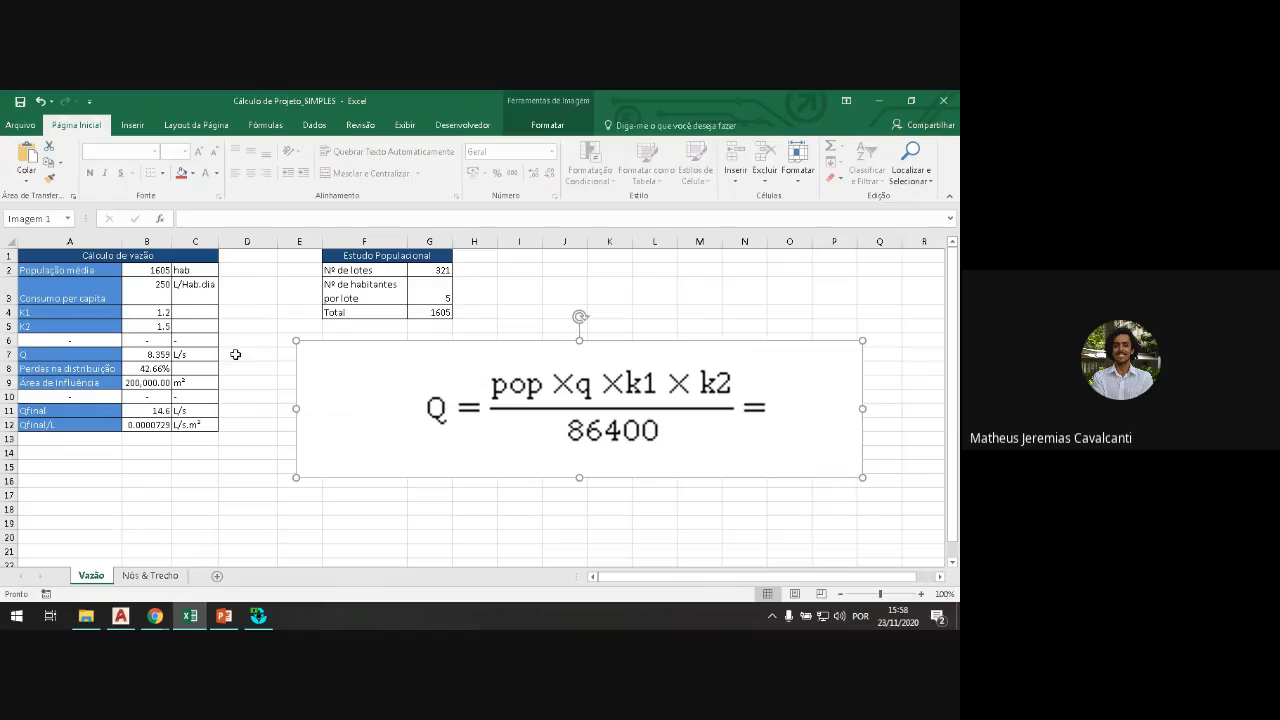
Step: Examine the formula for Q in B7 and the distribution losses percentage in B8
click(153, 355)
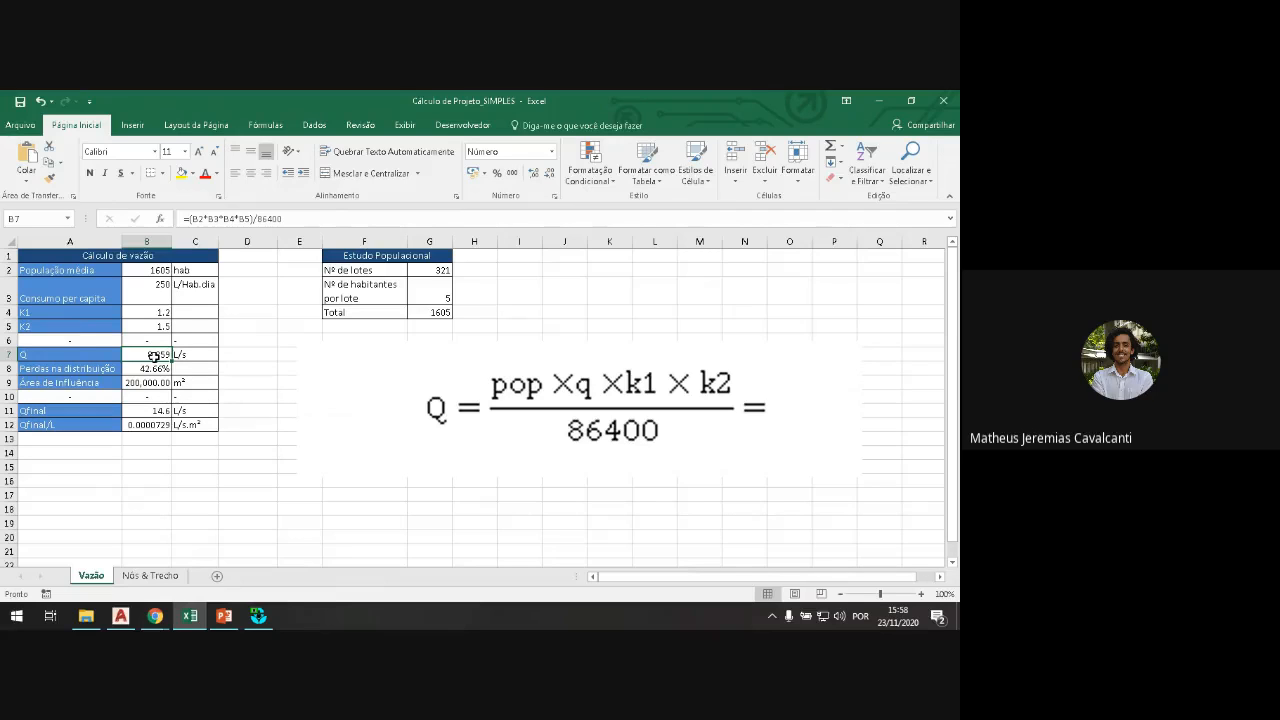
drag(100, 385, 215, 406)
click(203, 368)
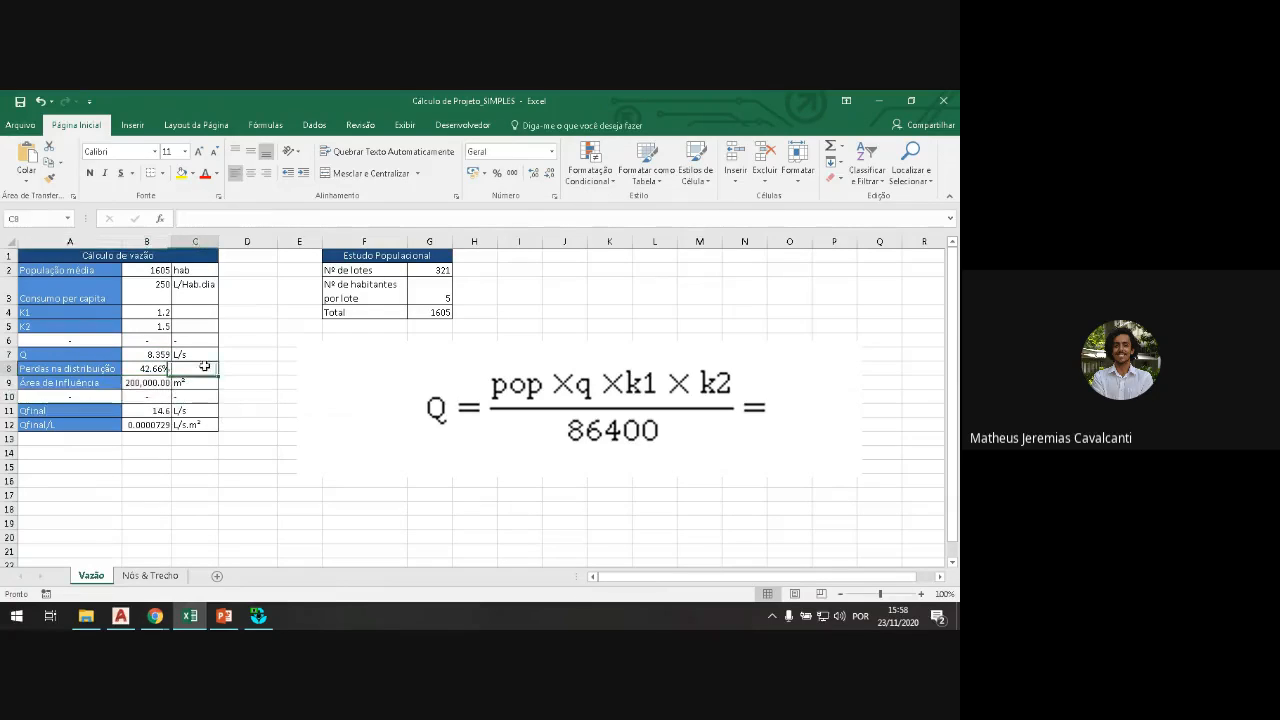
click(97, 368)
click(161, 372)
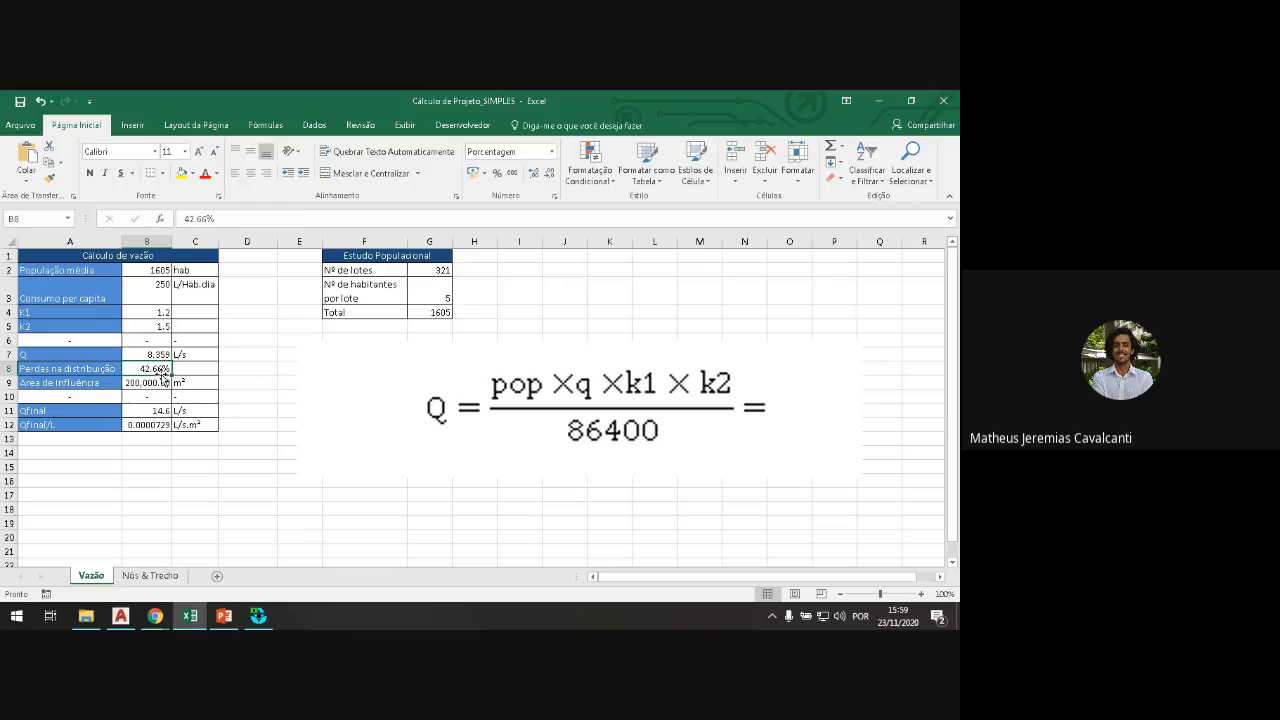
click(240, 355)
click(150, 368)
click(164, 355)
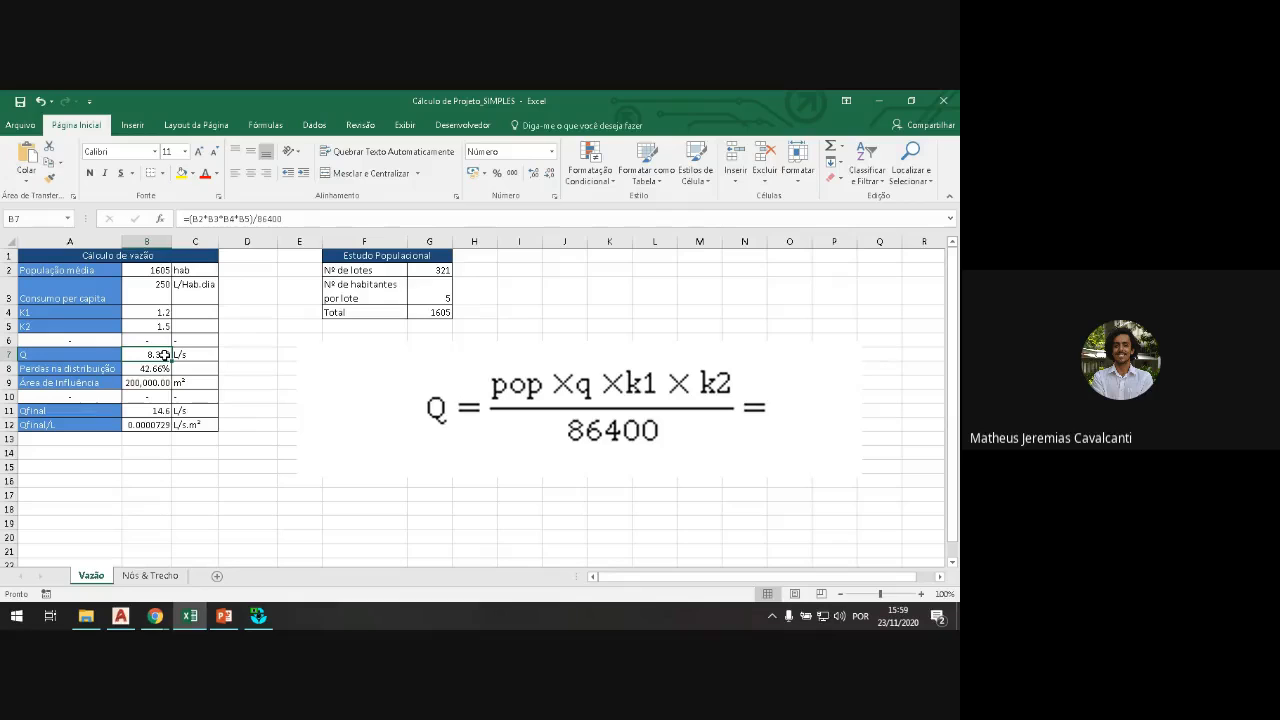
click(160, 368)
click(160, 356)
click(200, 355)
click(214, 455)
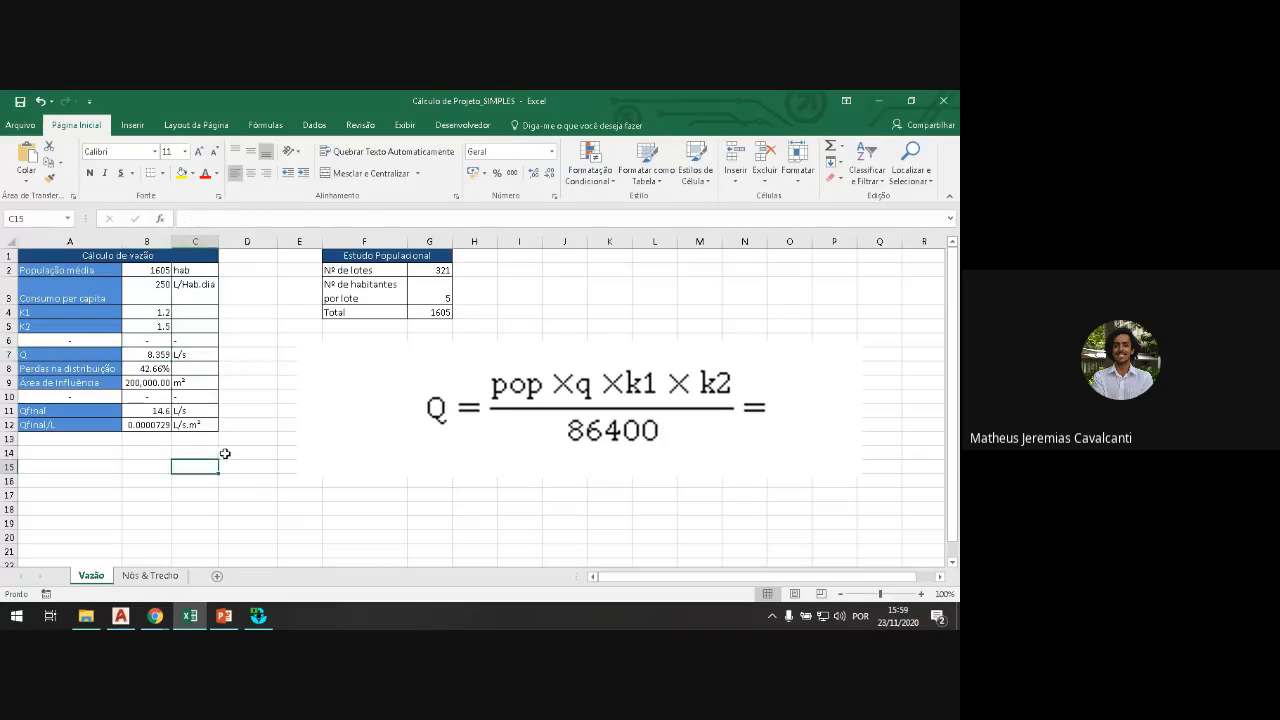
Step: Examine the formula behind the Qfinal cell in B11
click(165, 352)
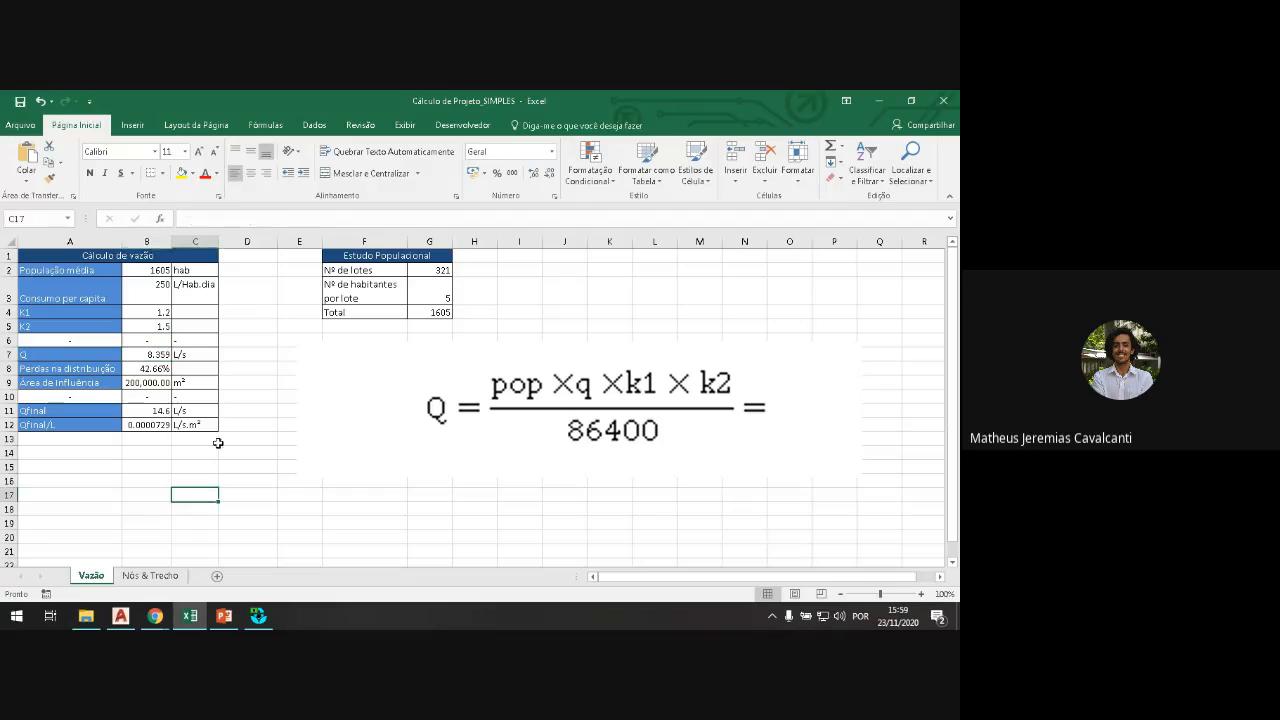
drag(103, 410, 173, 410)
click(157, 410)
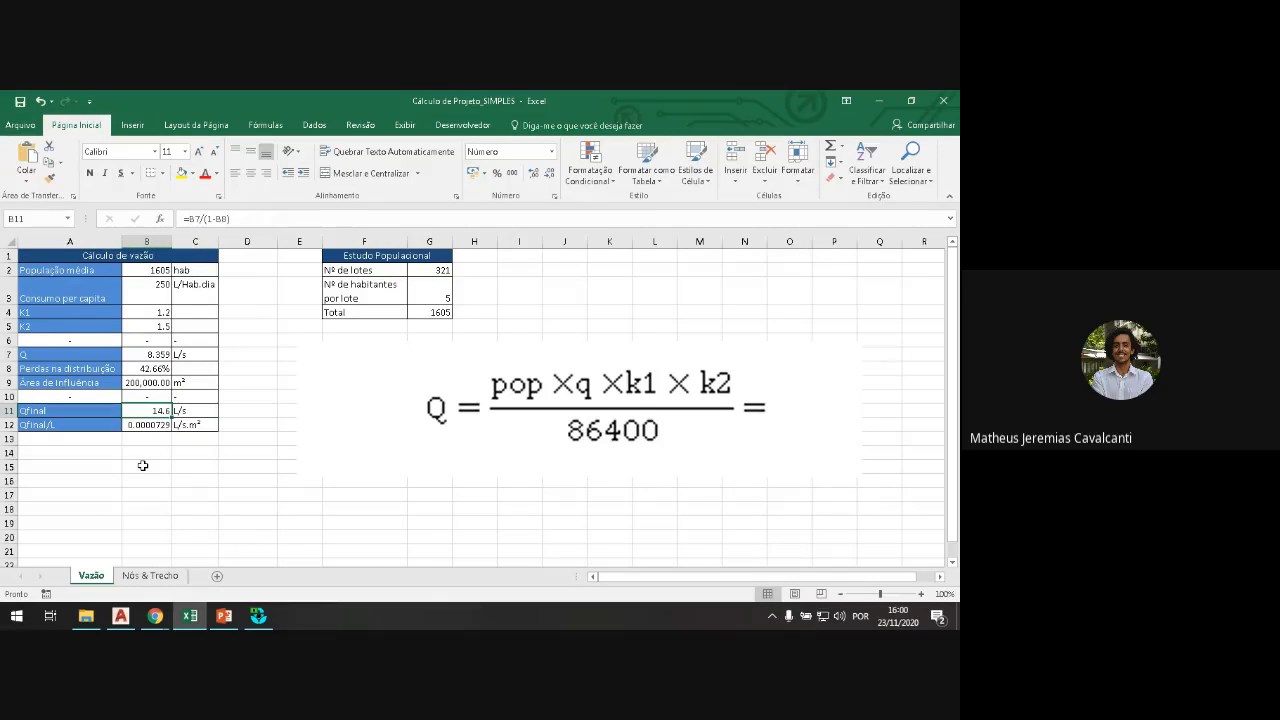
Step: Shrink the formula picture further and place it beneath the Estudo Populacional table
drag(440, 412, 374, 412)
drag(231, 345, 414, 389)
click(363, 406)
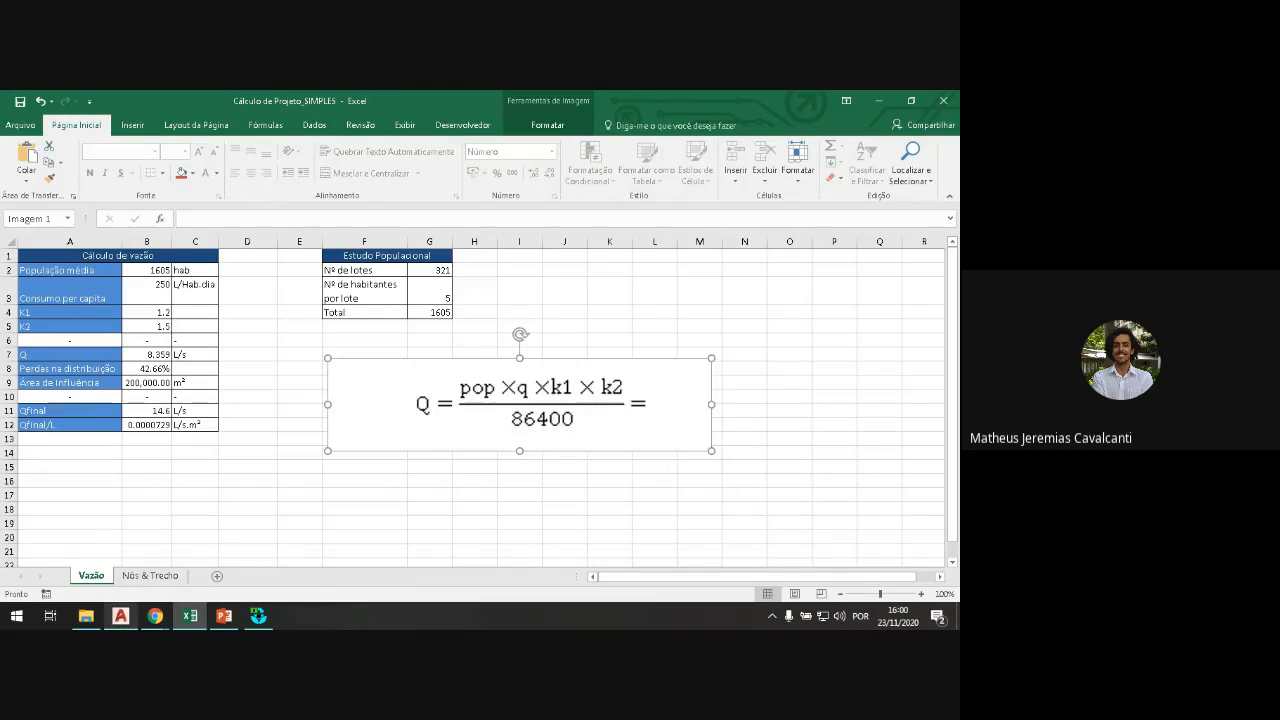
Step: Switch to AutoCAD and select the southernmost stretch of the red pipeline beside the orange hatched area for inspection
click(120, 615)
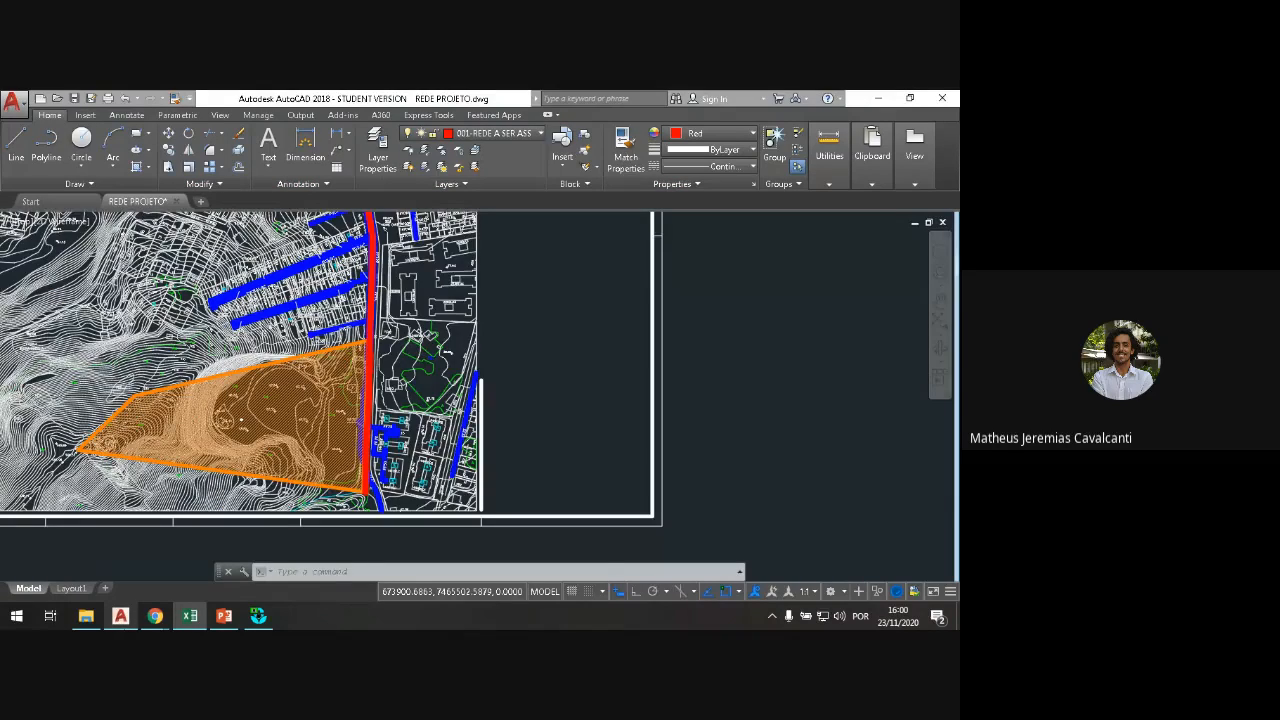
scroll(376, 435, up, 4)
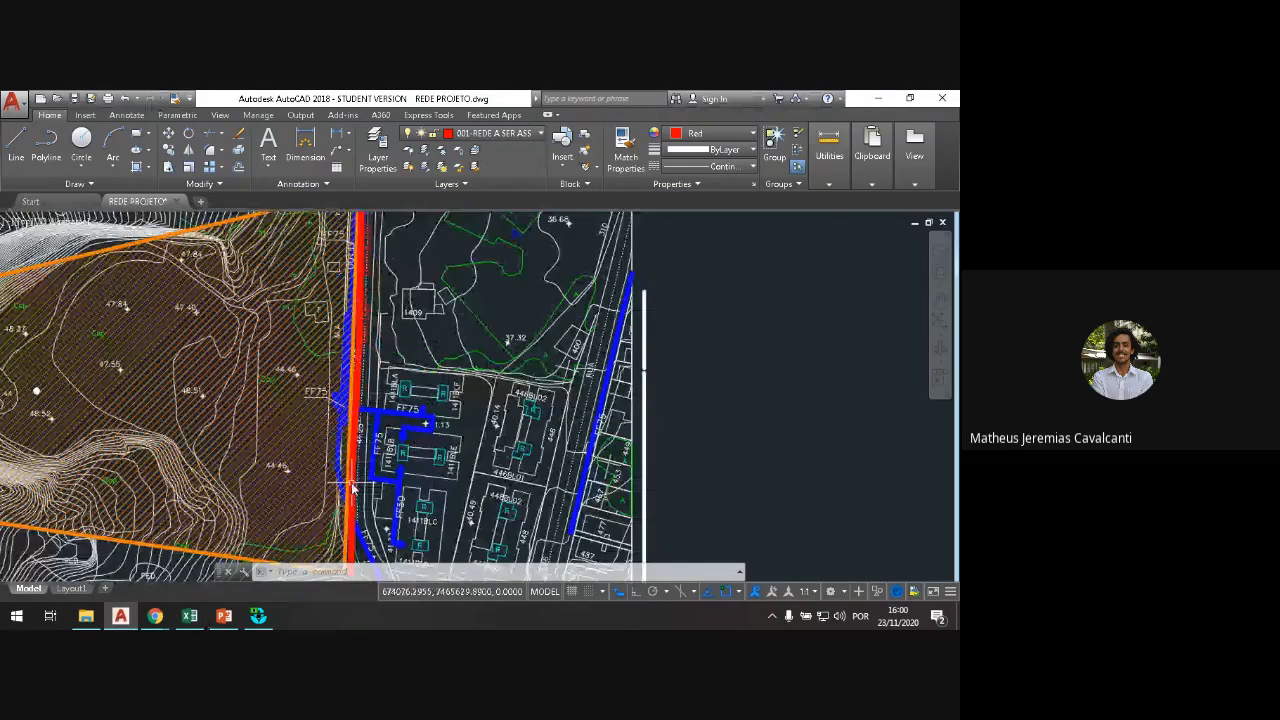
scroll(352, 487, down, 2)
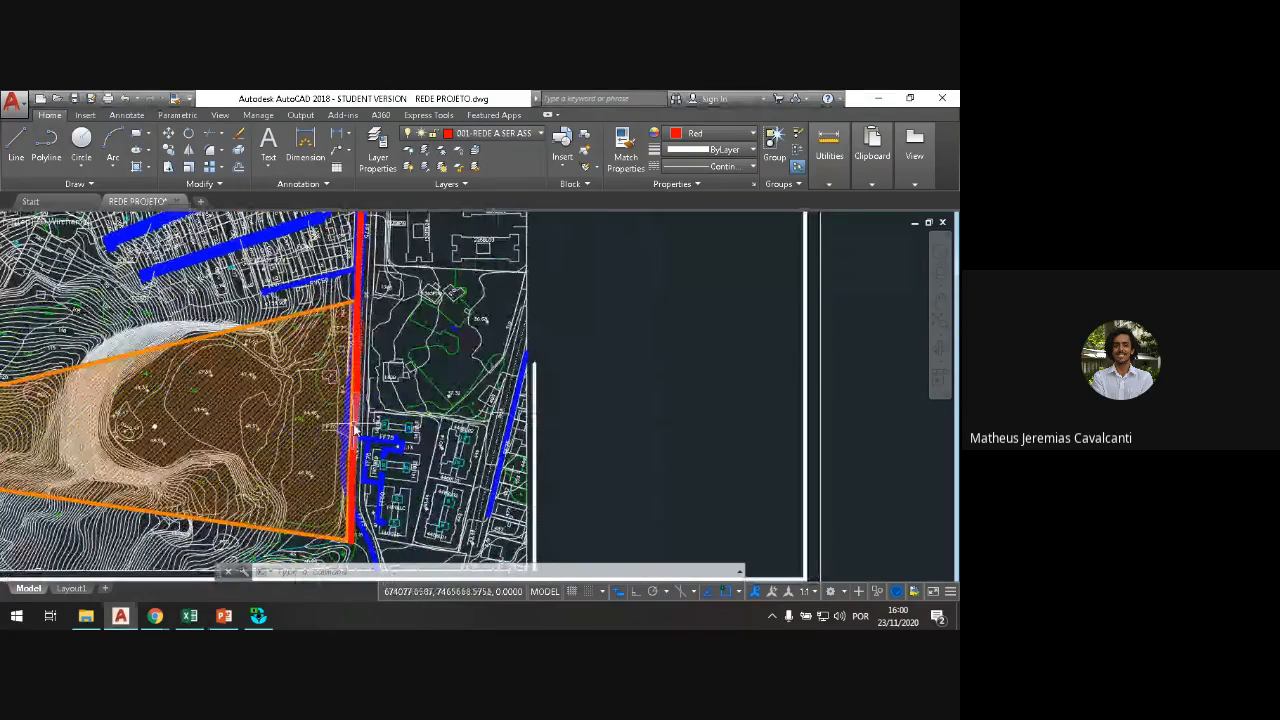
mouse_move(340, 457)
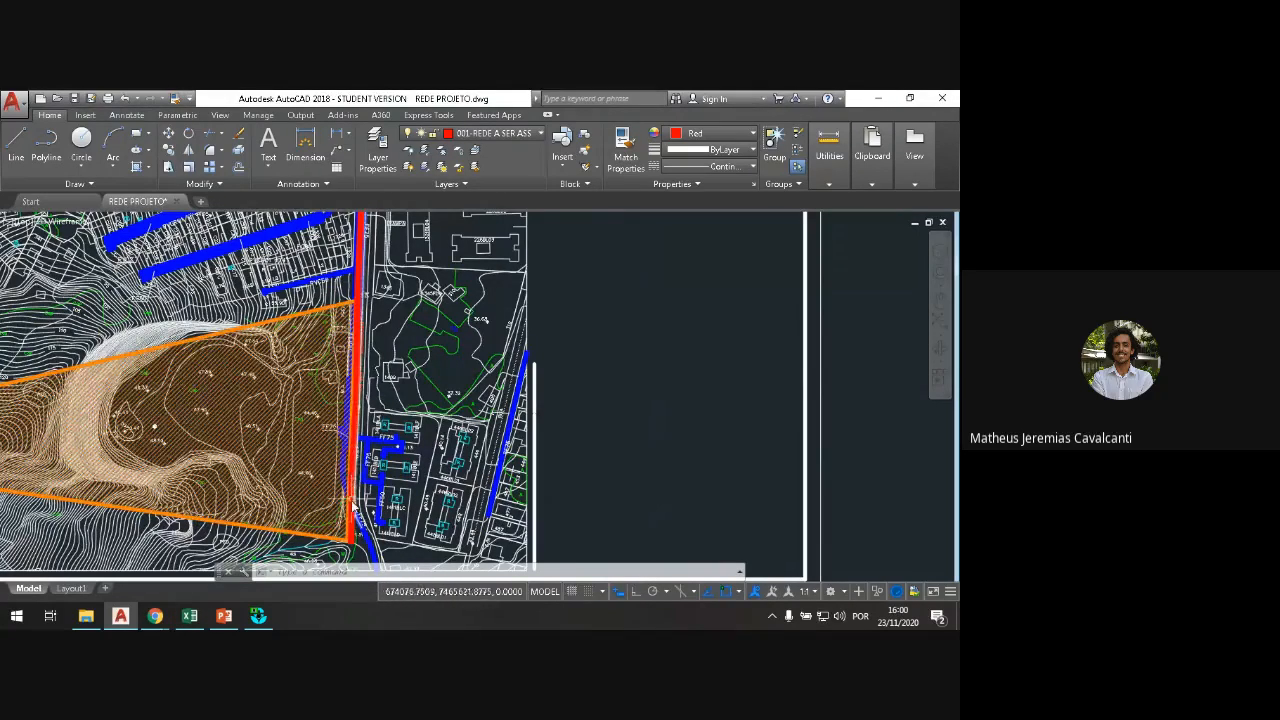
scroll(352, 555, up, 2)
scroll(352, 560, up, 2)
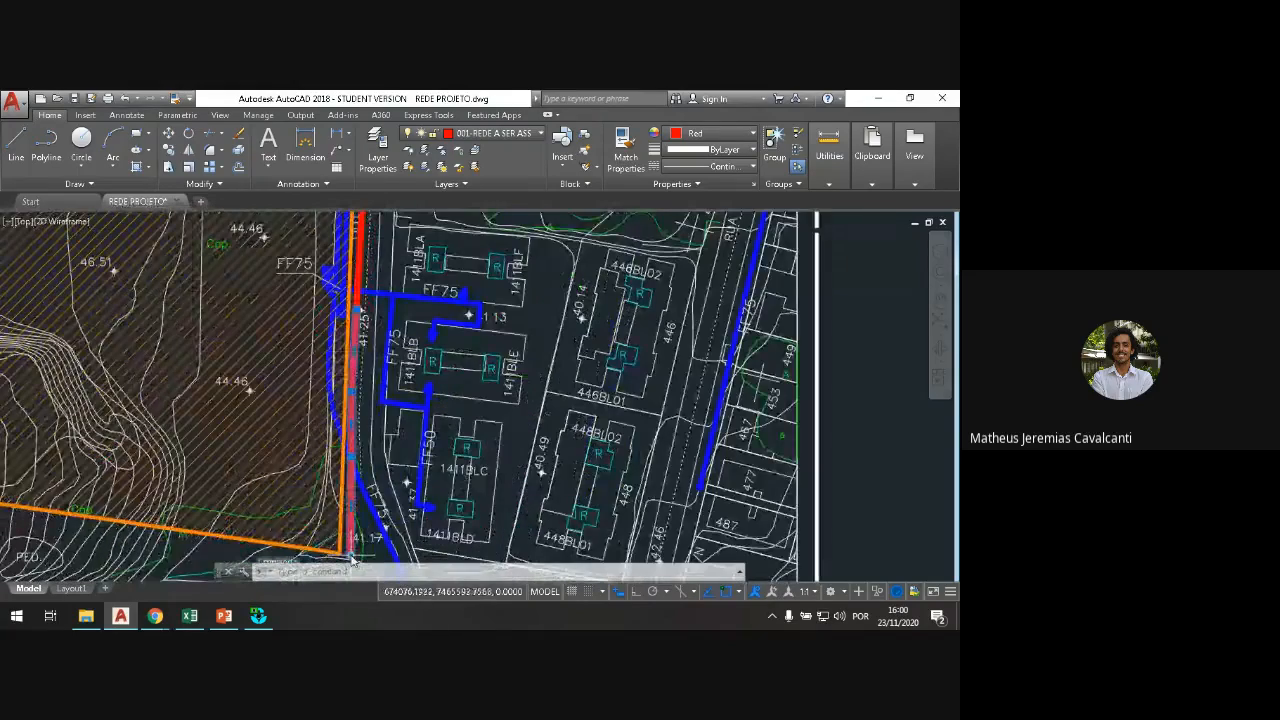
Step: Read the ground elevation label next to the southern end of the red pipeline
scroll(381, 384, down, 5)
drag(381, 384, 359, 401)
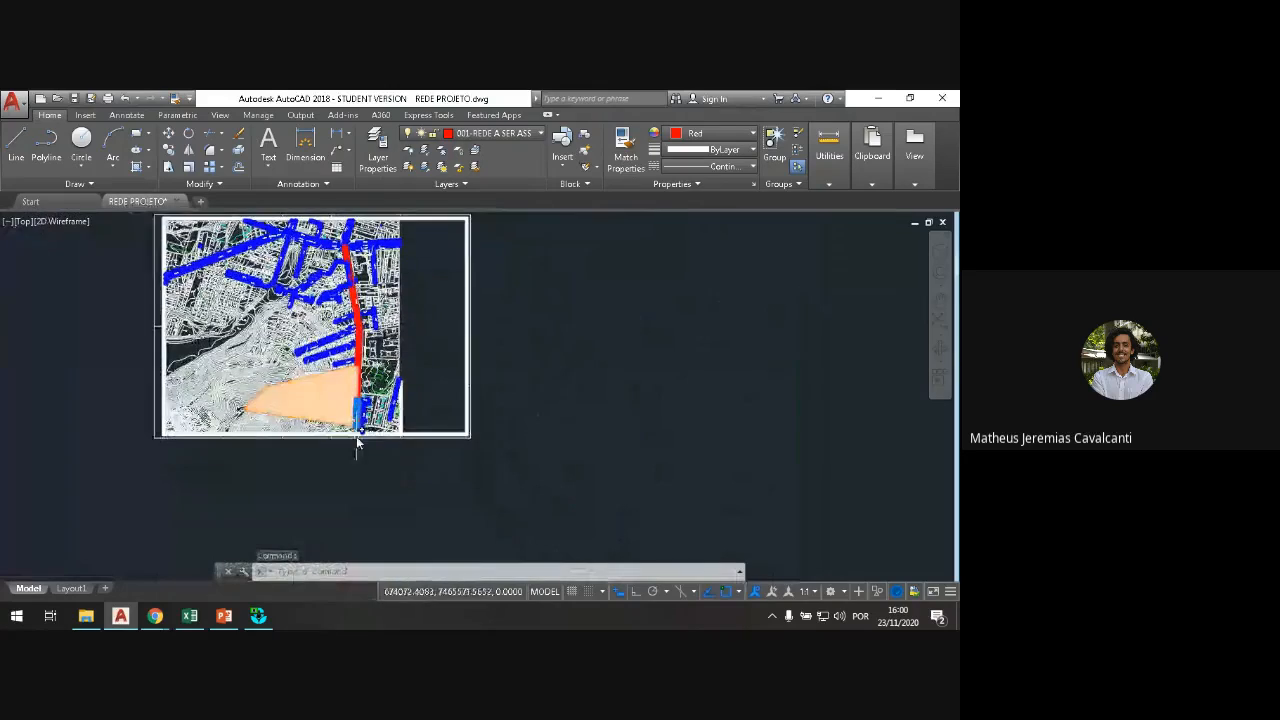
scroll(355, 438, up, 6)
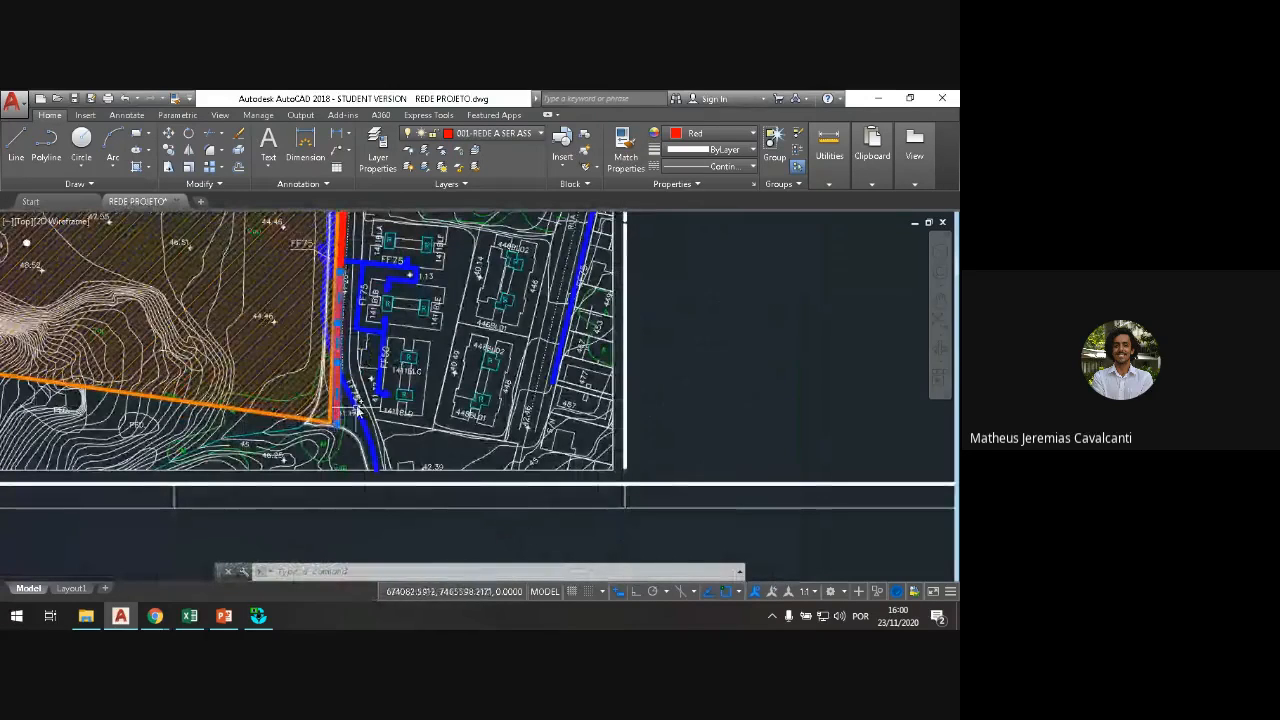
scroll(313, 437, up, 3)
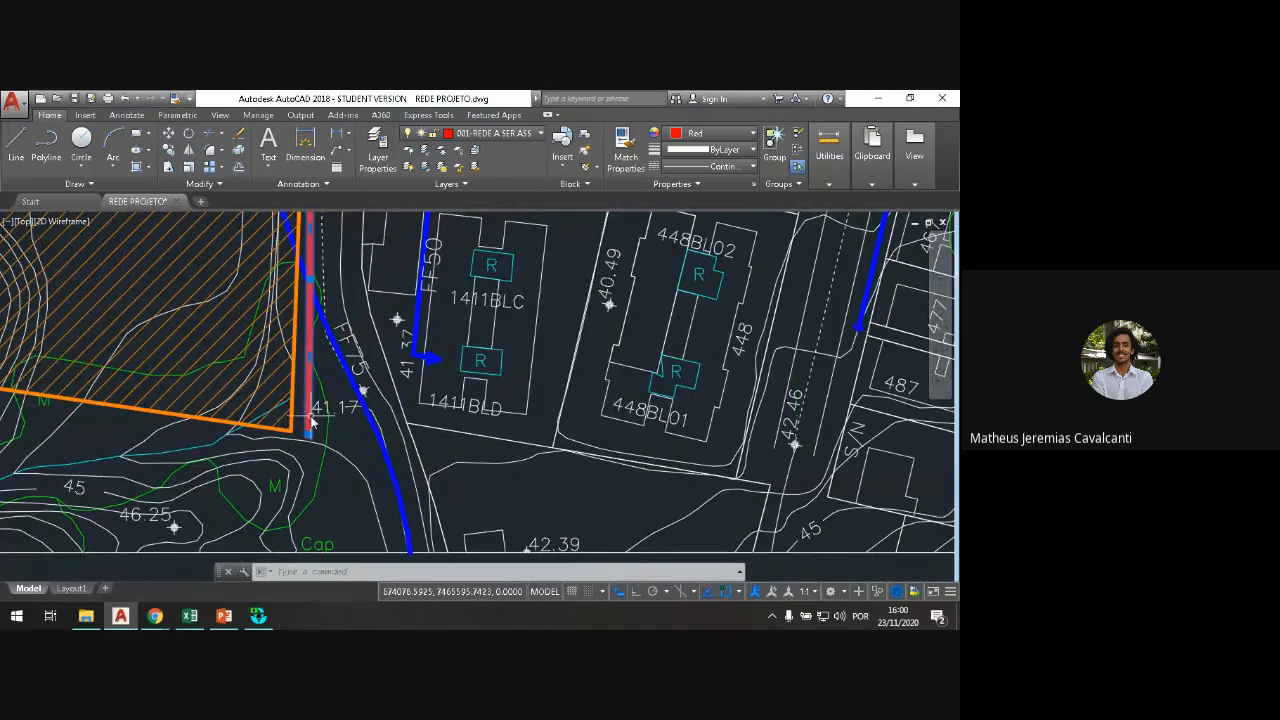
scroll(300, 410, down, 3)
drag(320, 381, 324, 431)
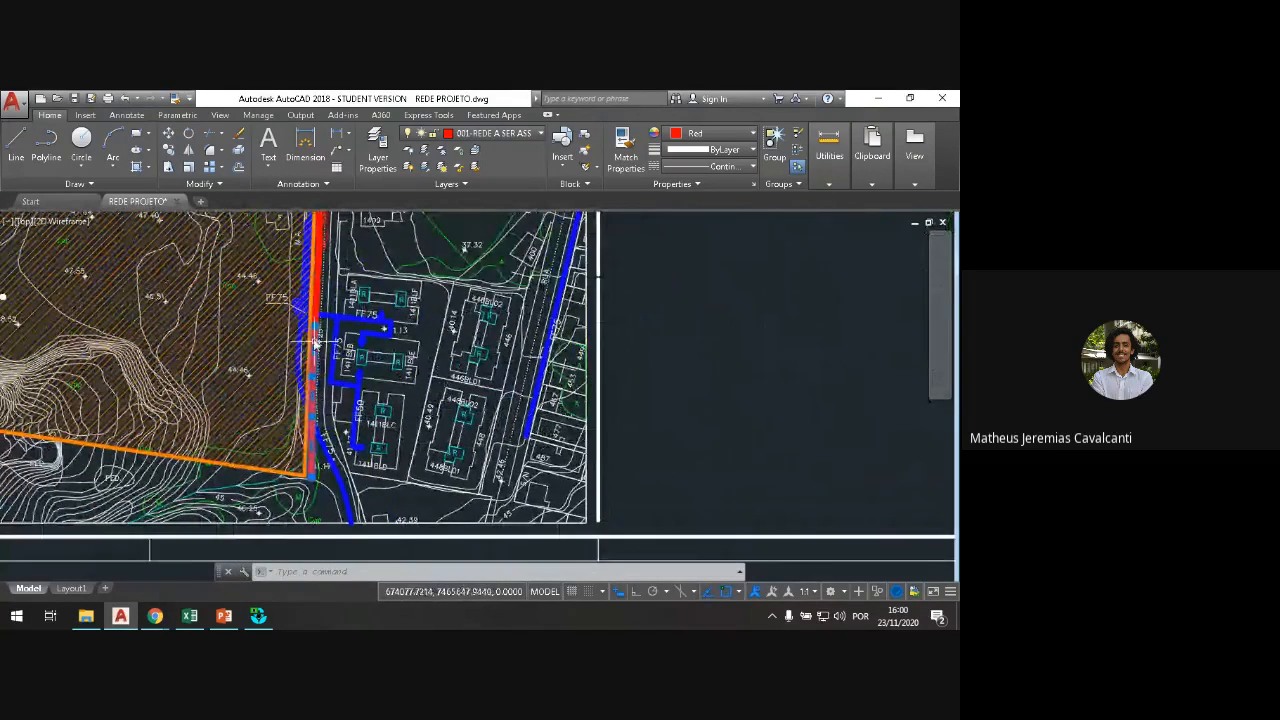
Step: Read the ground elevation label beside the red pipeline where the FF75 branch meets it
scroll(305, 378, up, 4)
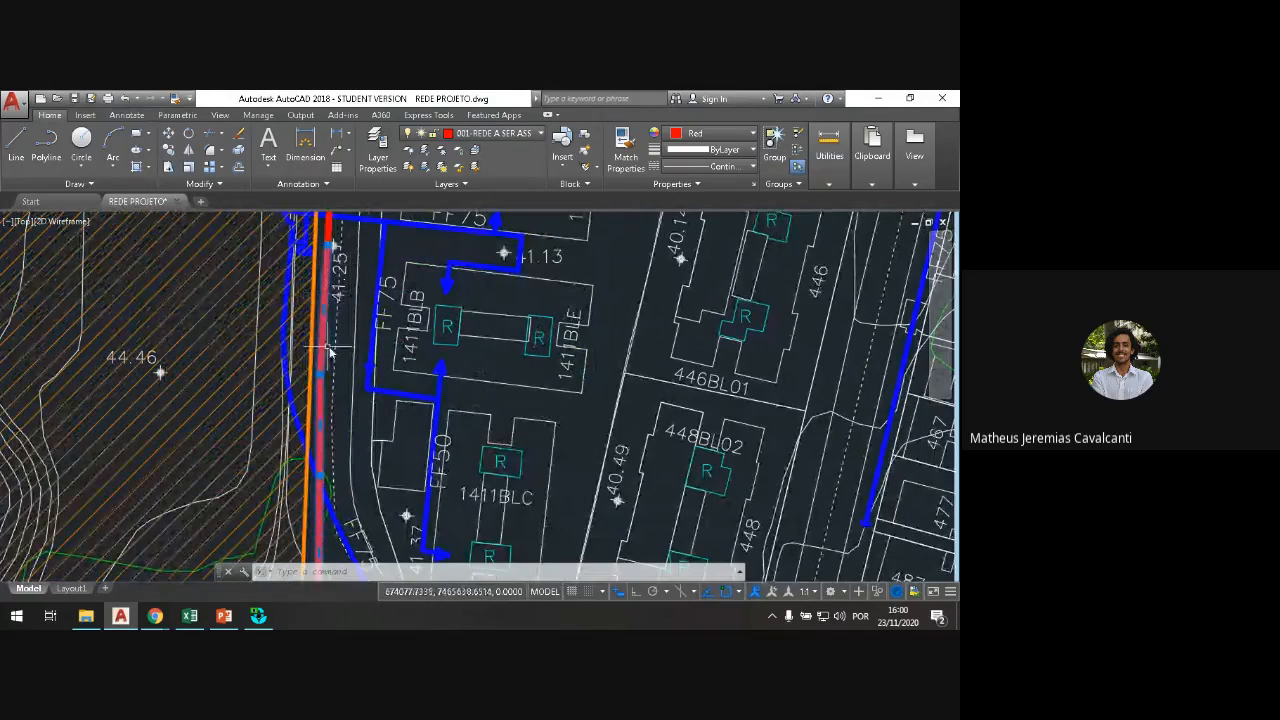
drag(328, 241, 334, 306)
click(334, 305)
mouse_move(337, 313)
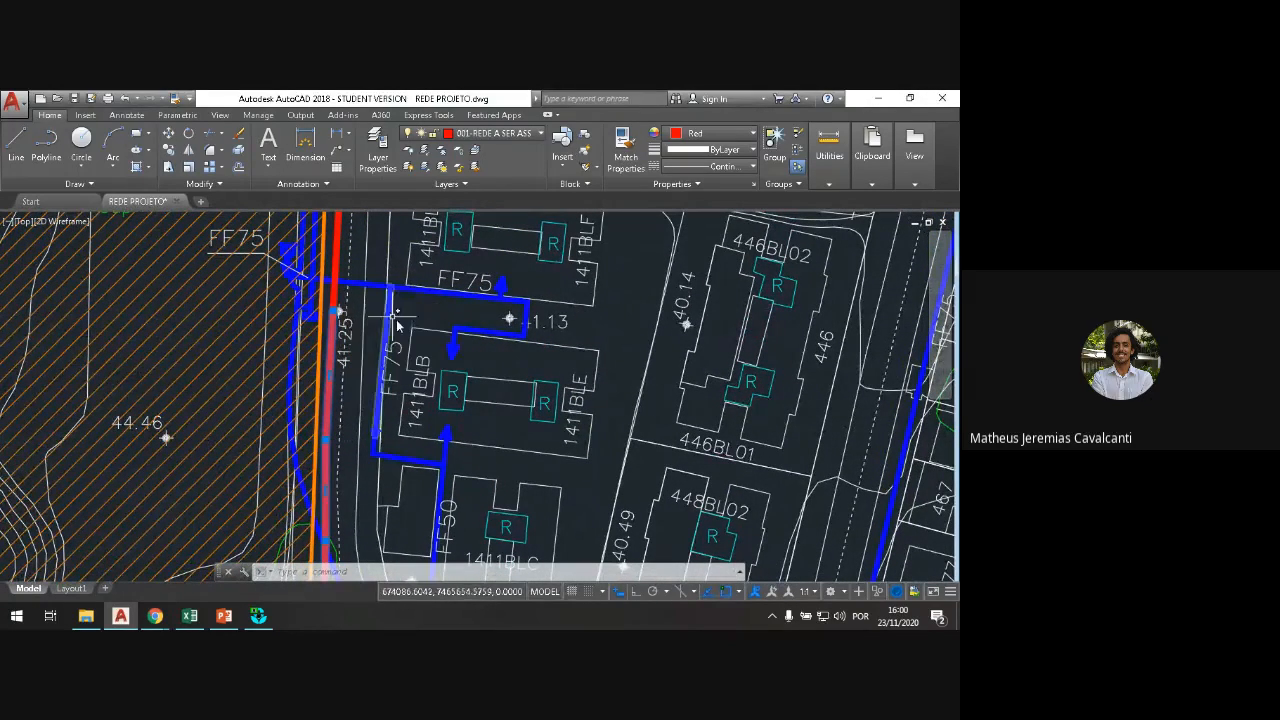
Step: Review the node elevations and pipe data on Excel's Nós & Trecho sheet, and switch to the empty network map in EPANET
click(189, 615)
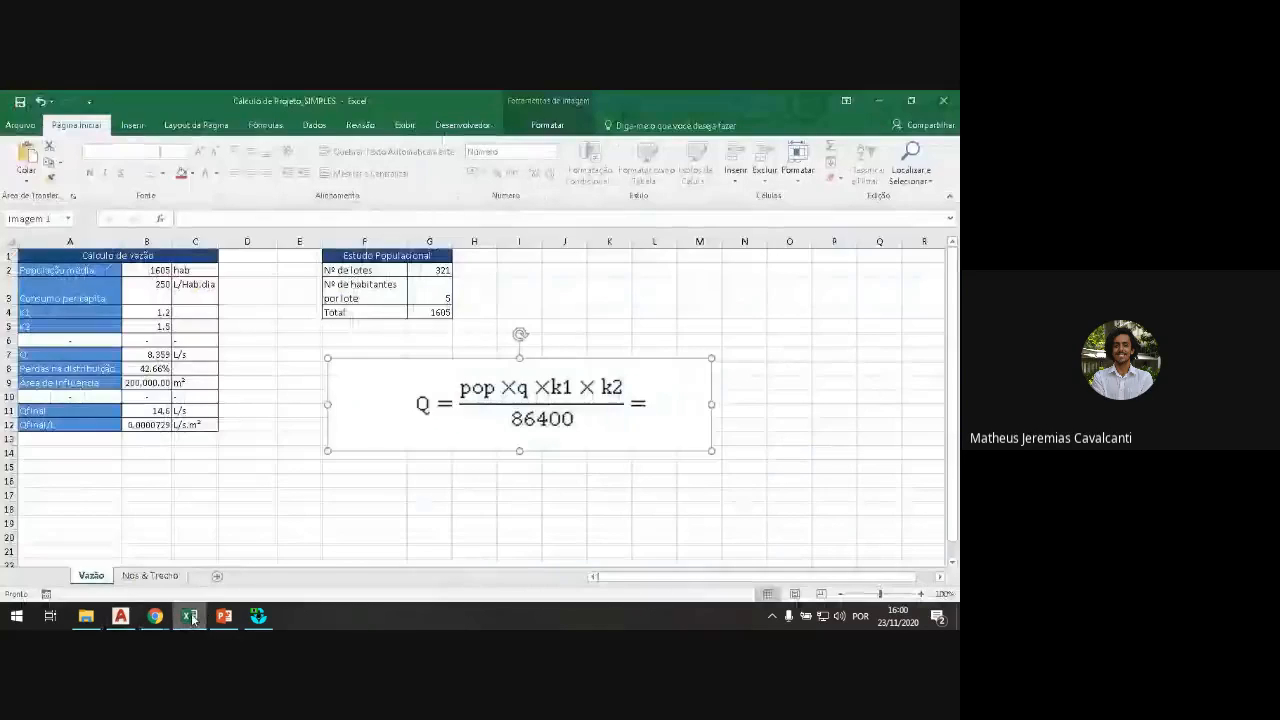
click(166, 577)
drag(110, 332, 495, 458)
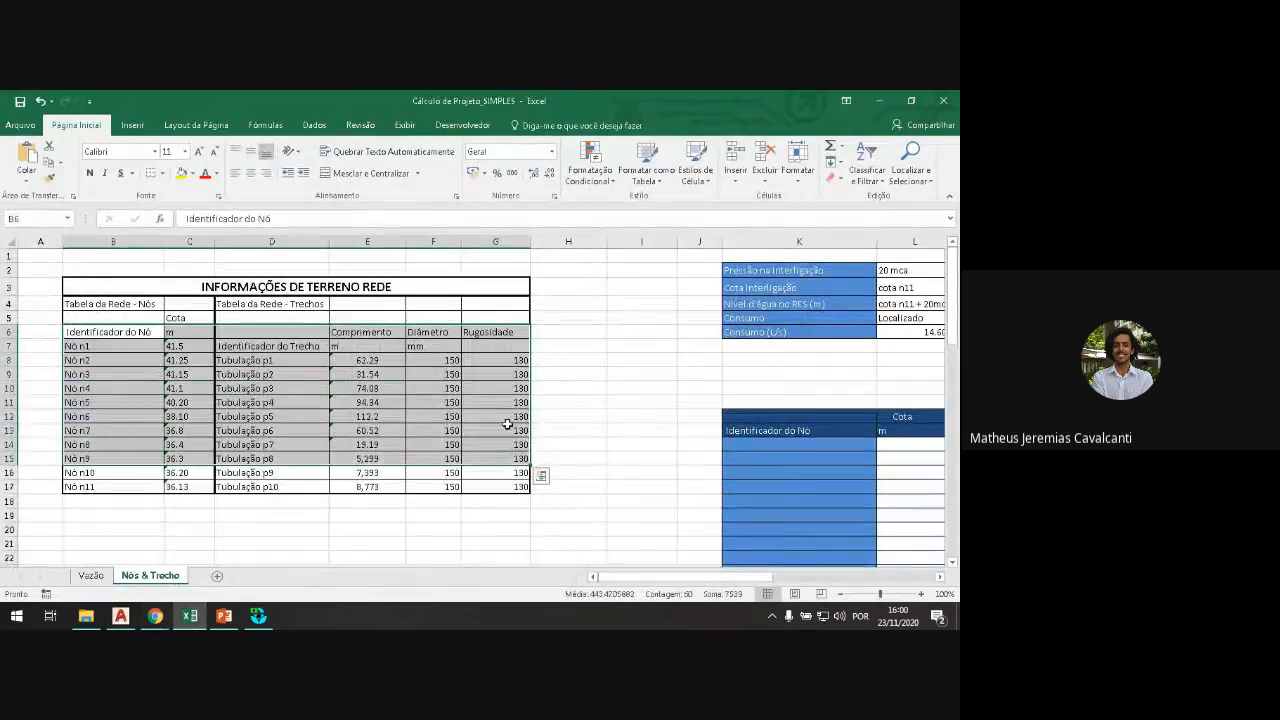
mouse_move(603, 580)
mouse_down()
mouse_move(622, 584)
mouse_move(605, 583)
mouse_up()
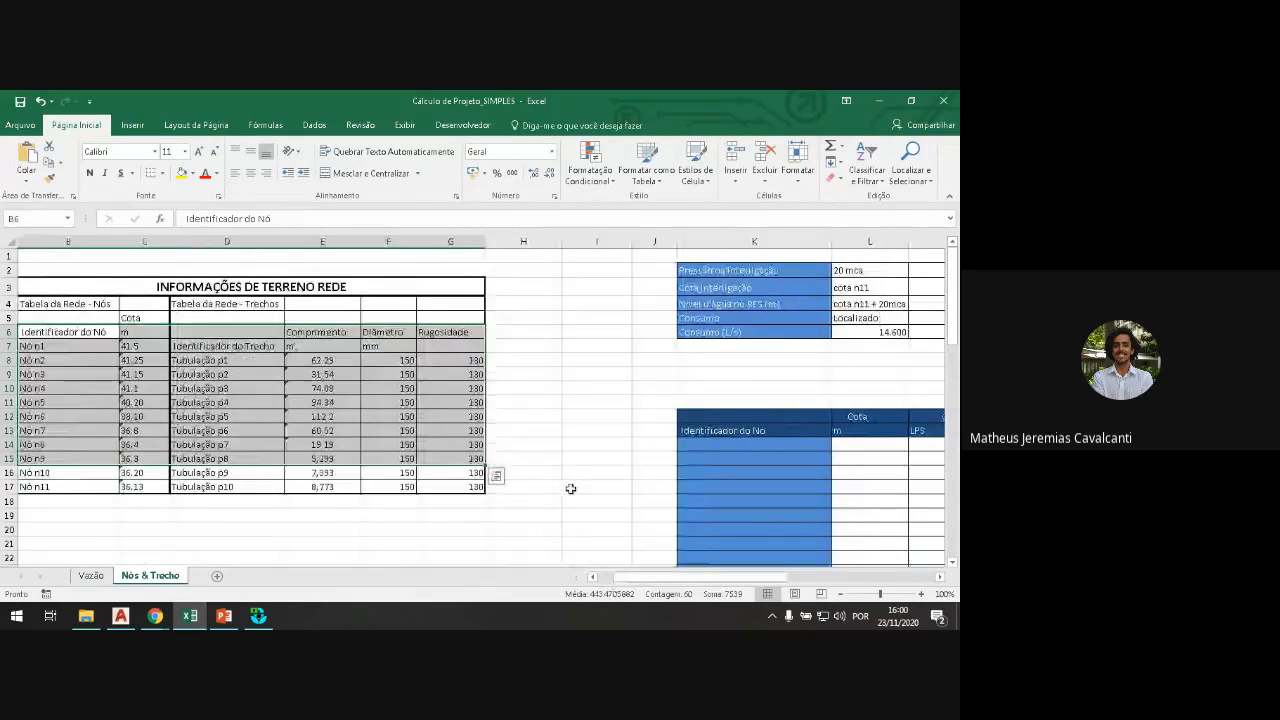
click(575, 486)
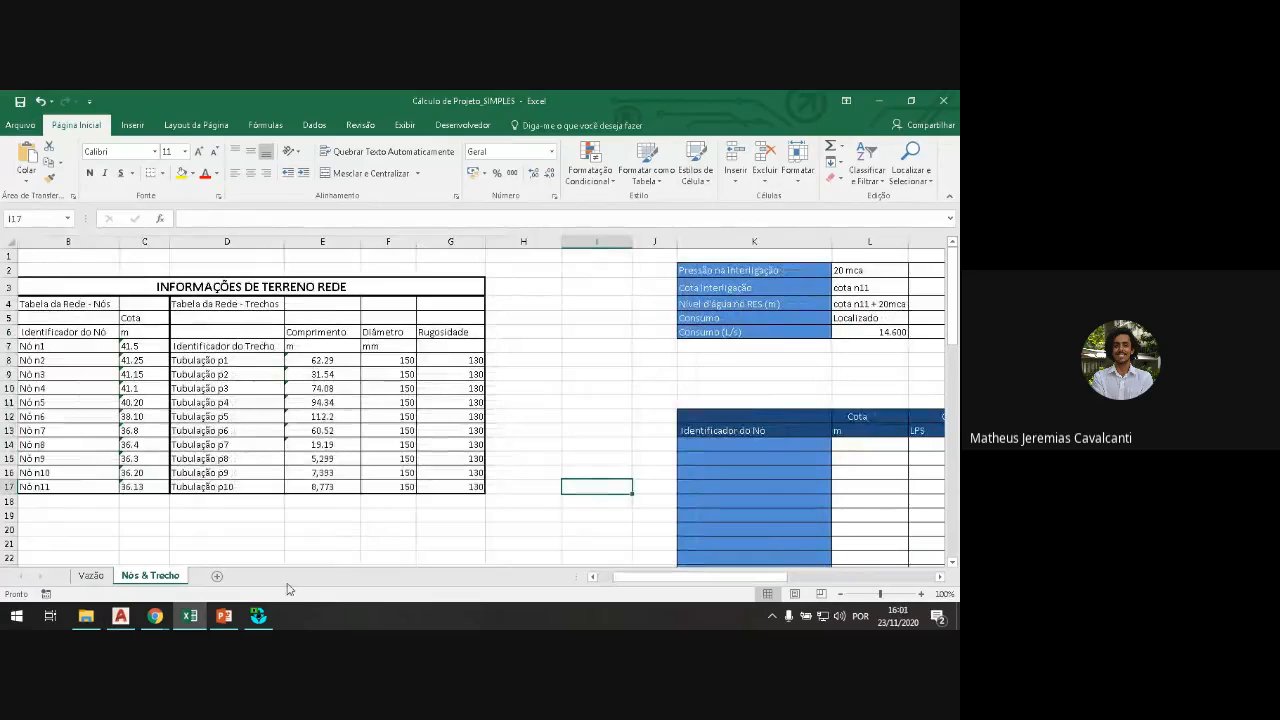
drag(623, 583, 607, 583)
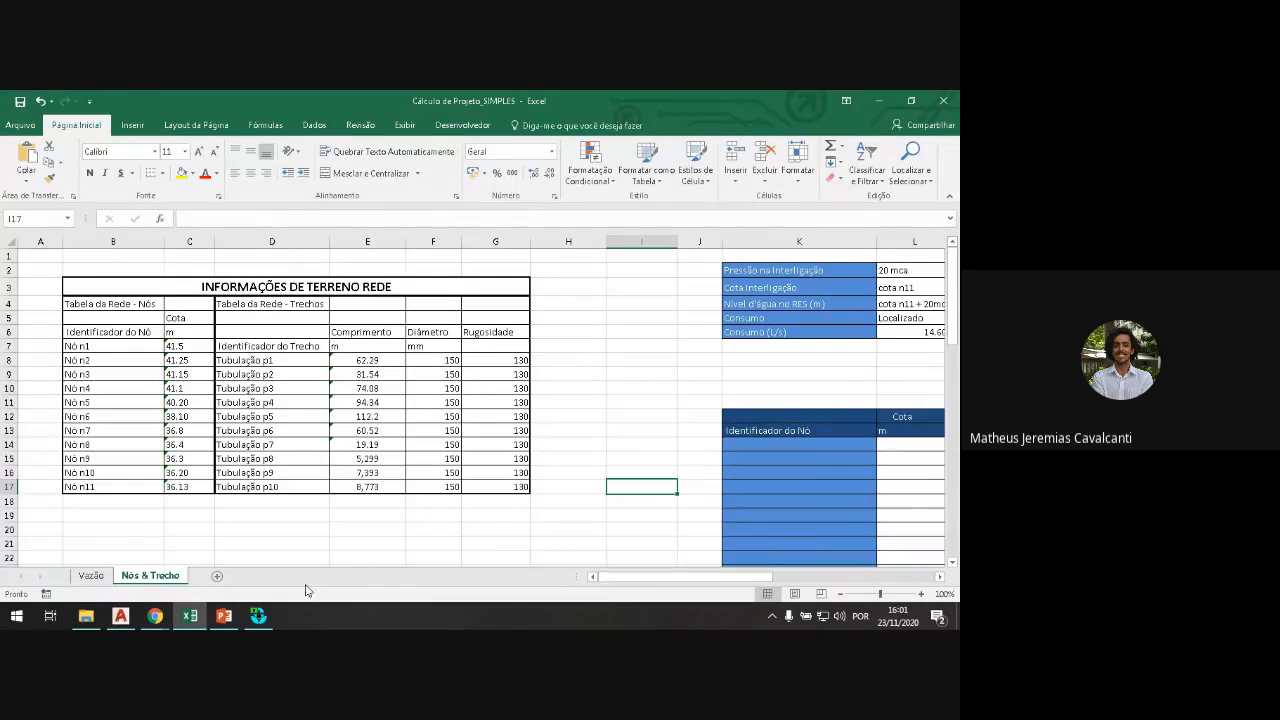
click(269, 619)
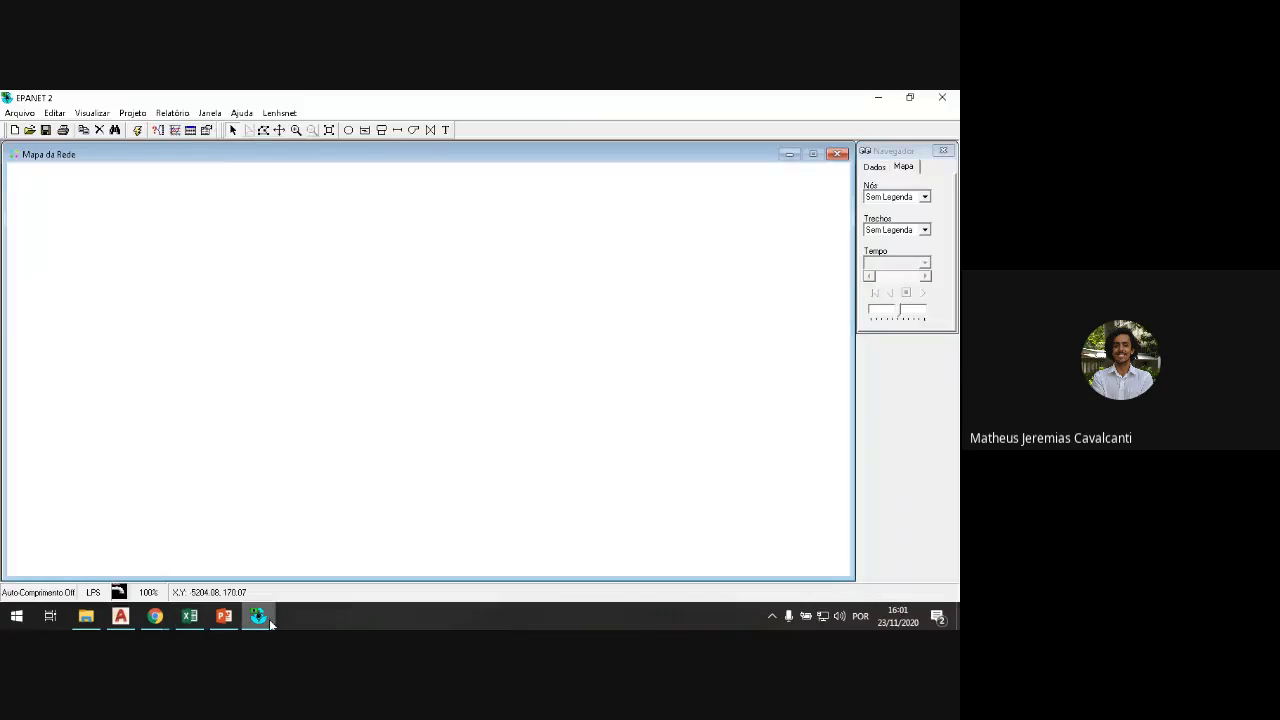
Step: Switch to the Google Meet call, open its chat to read the participants' messages, and return to EPANET
mouse_move(155, 616)
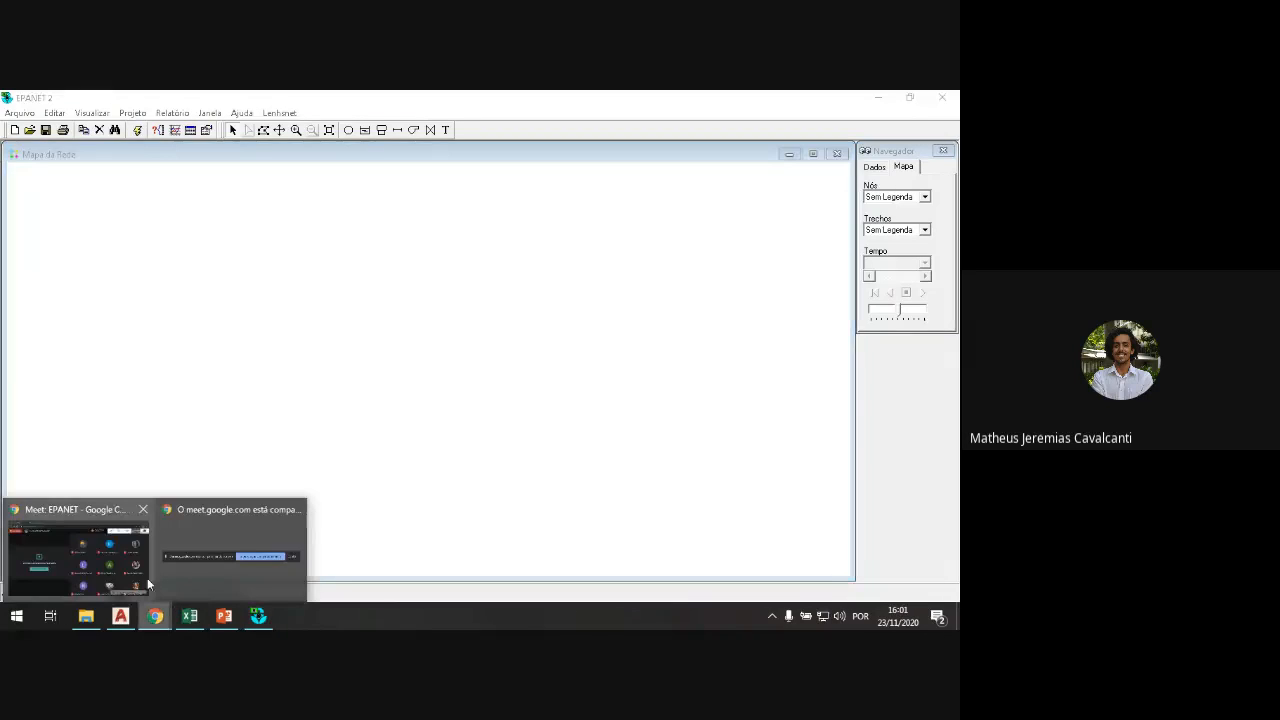
click(142, 582)
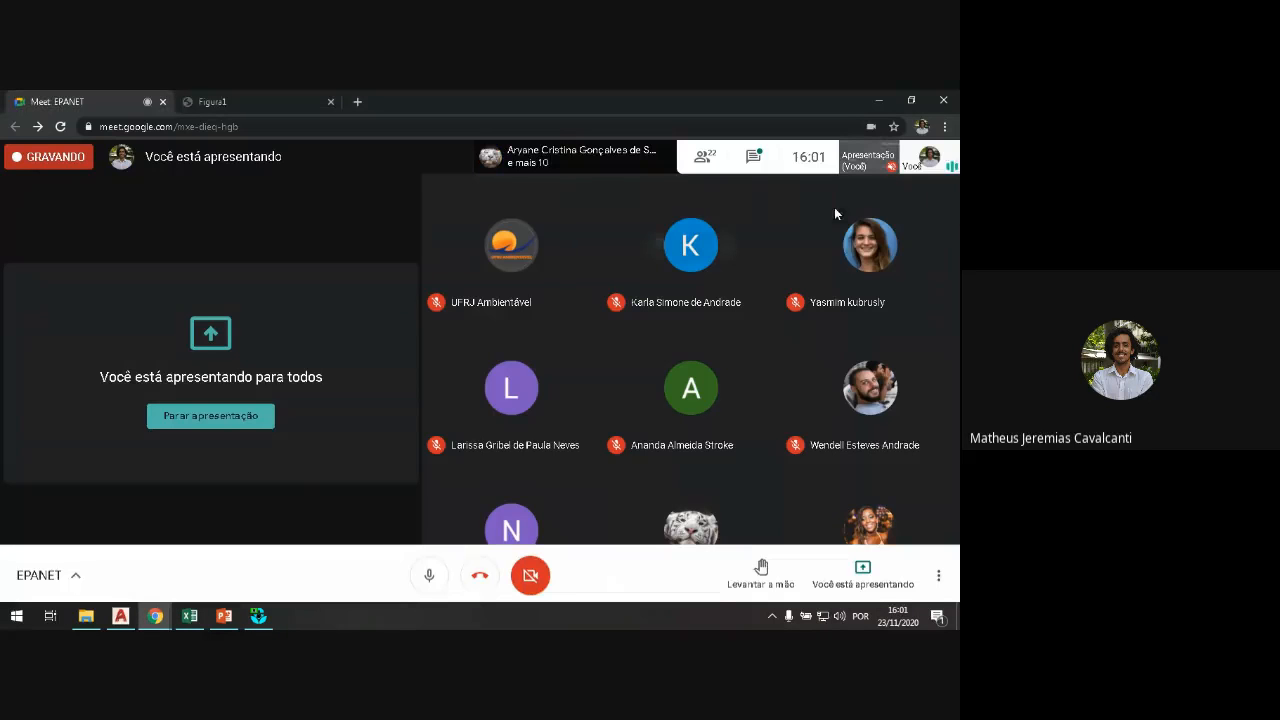
click(256, 617)
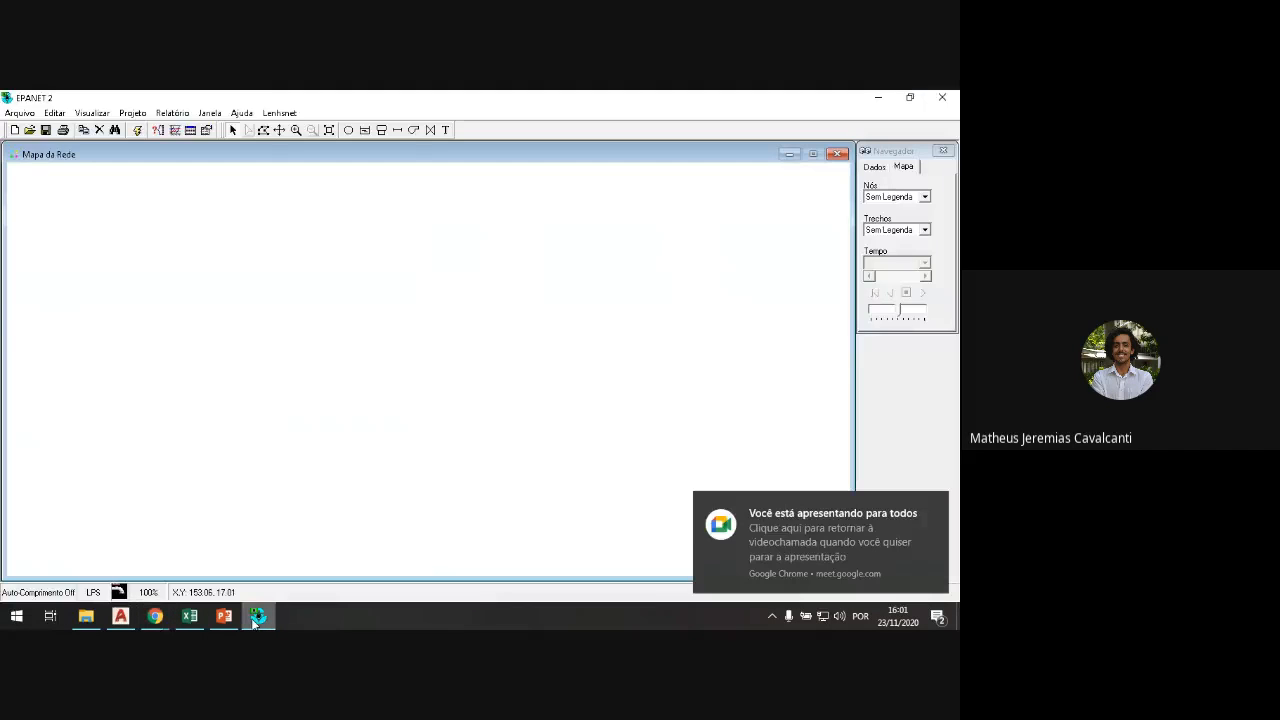
click(251, 618)
click(757, 160)
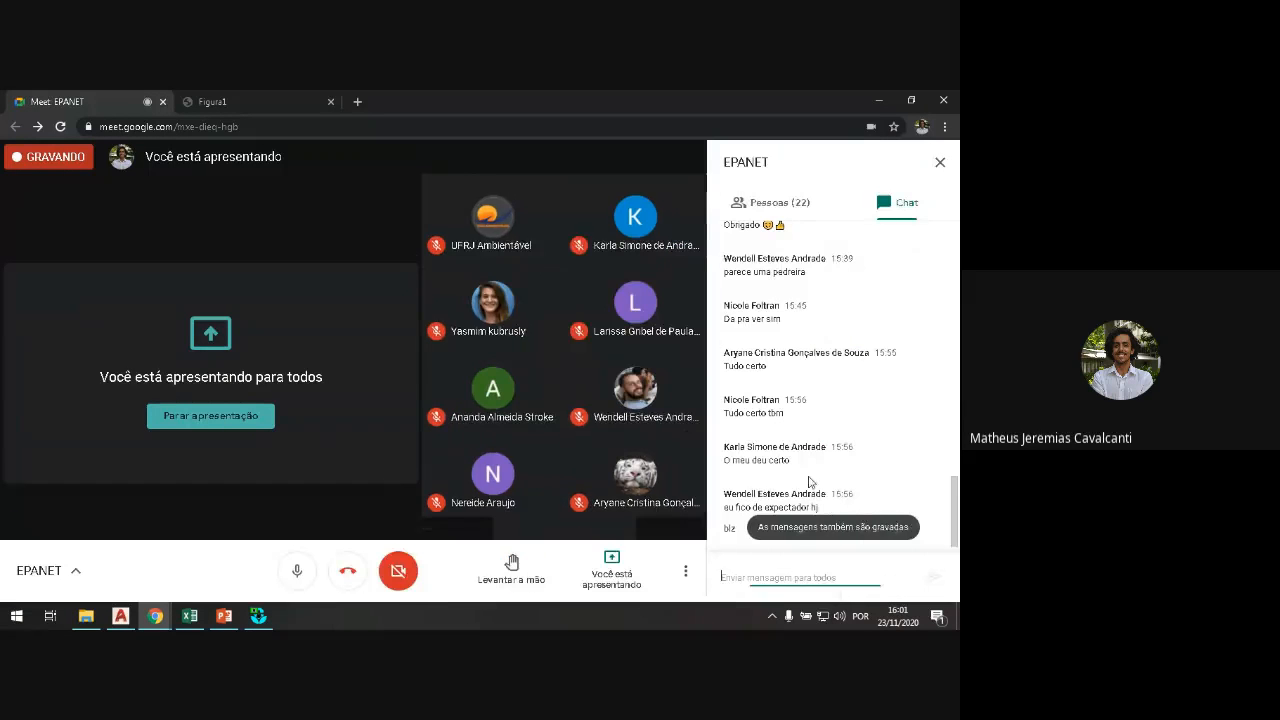
click(264, 614)
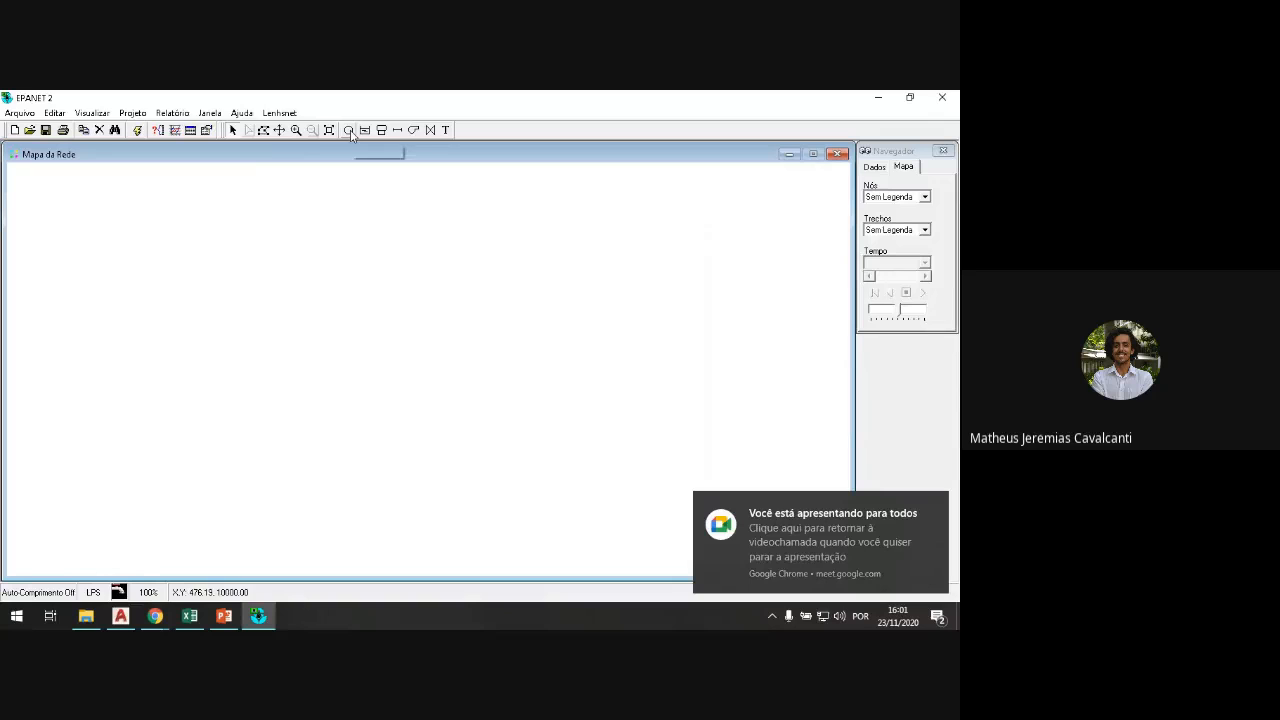
Step: Start a new EPANET project and check the list of nodes n1 to n11 on Excel's Nós & Trecho sheet
click(22, 115)
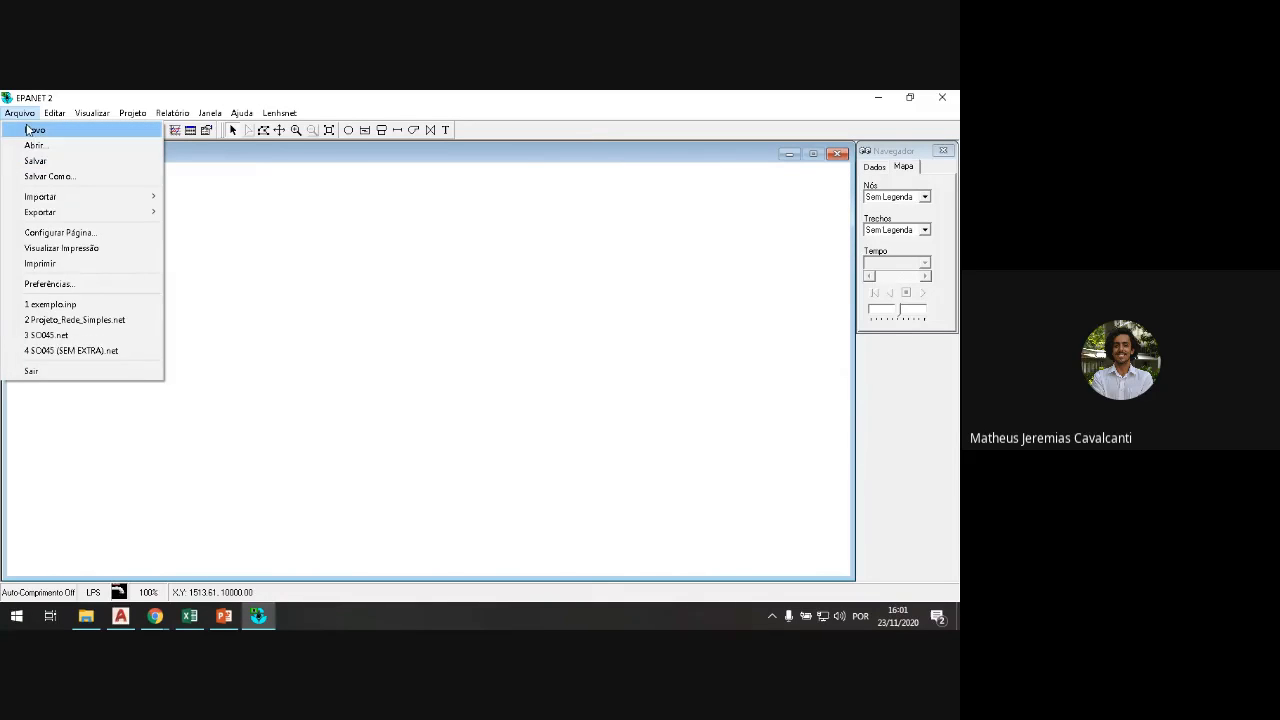
click(30, 130)
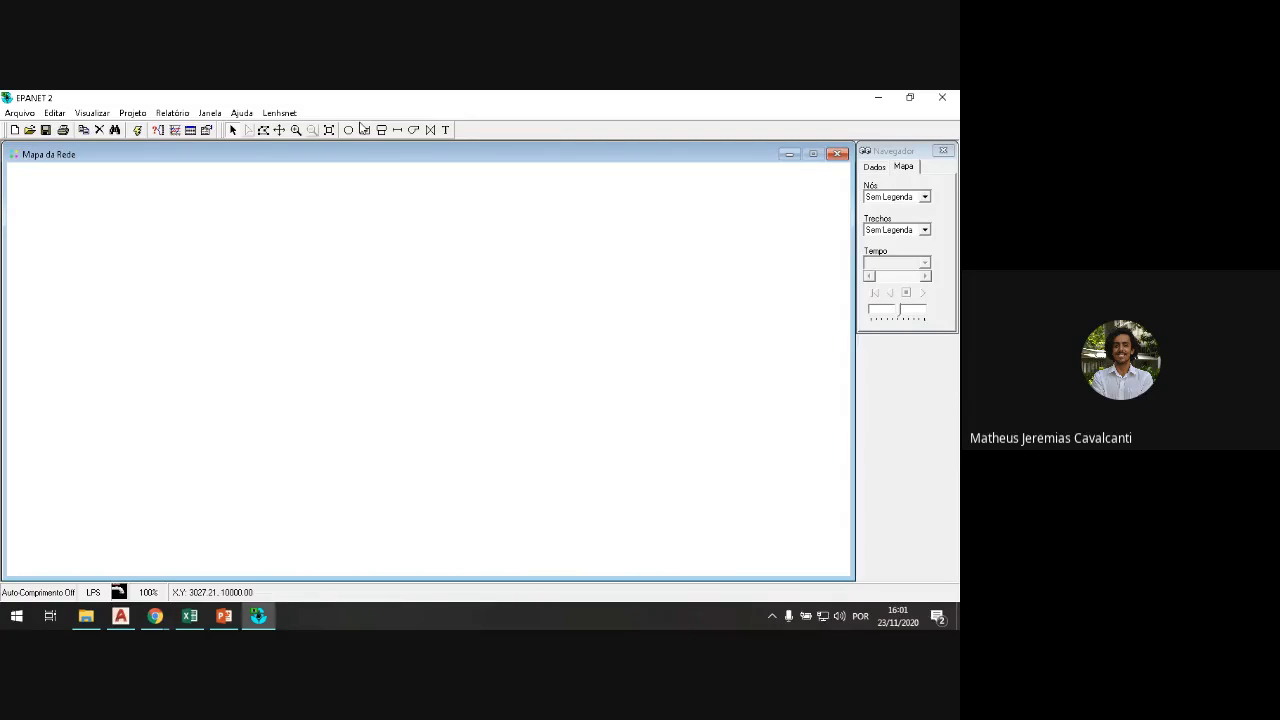
click(351, 133)
click(189, 615)
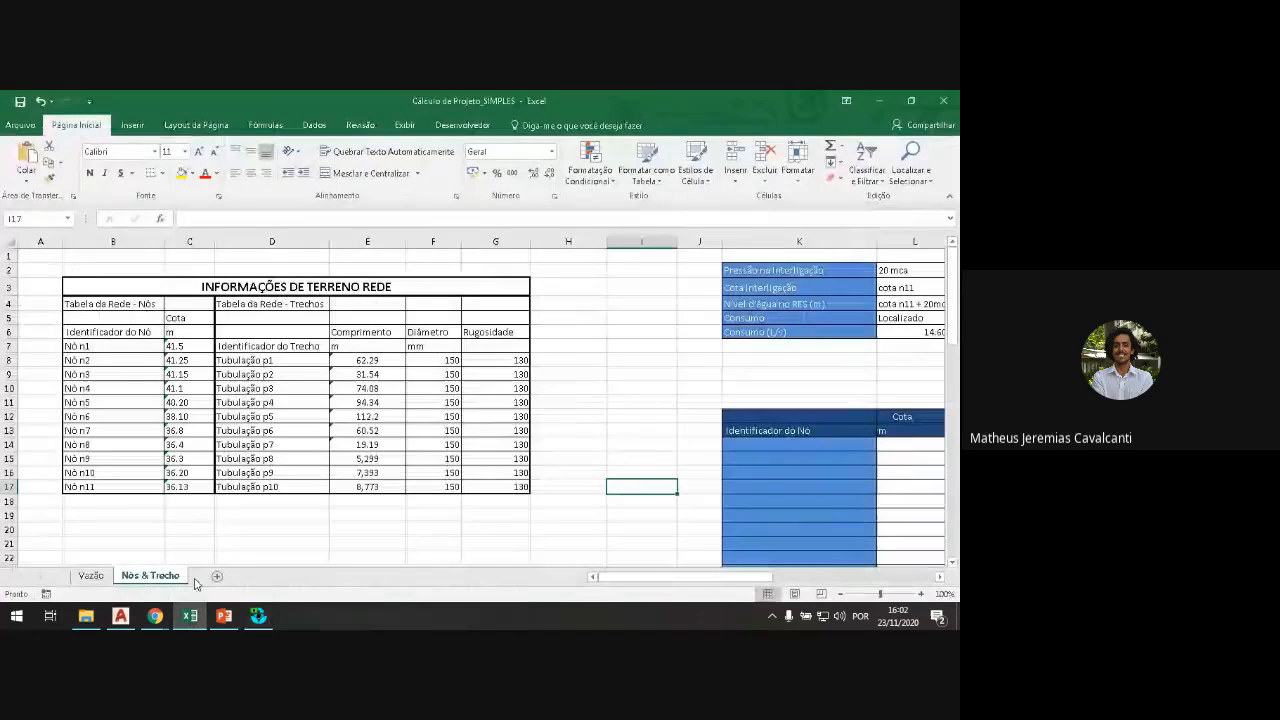
drag(132, 345, 129, 484)
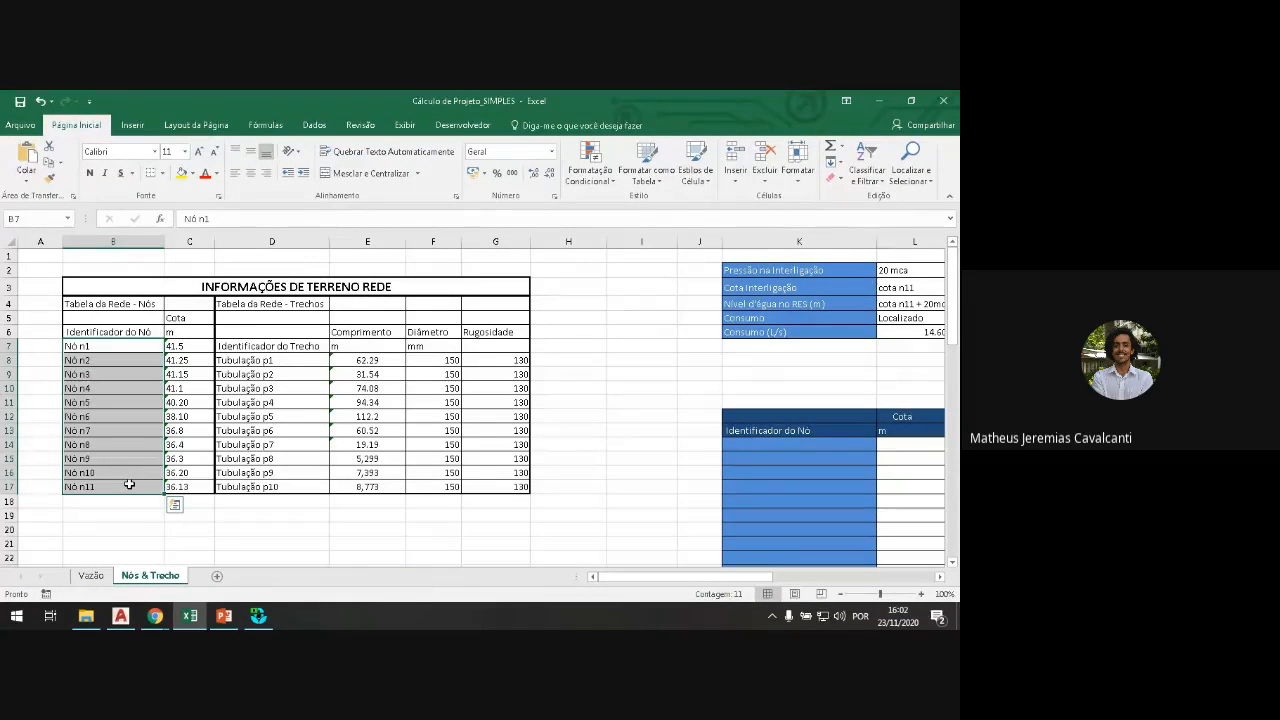
click(258, 615)
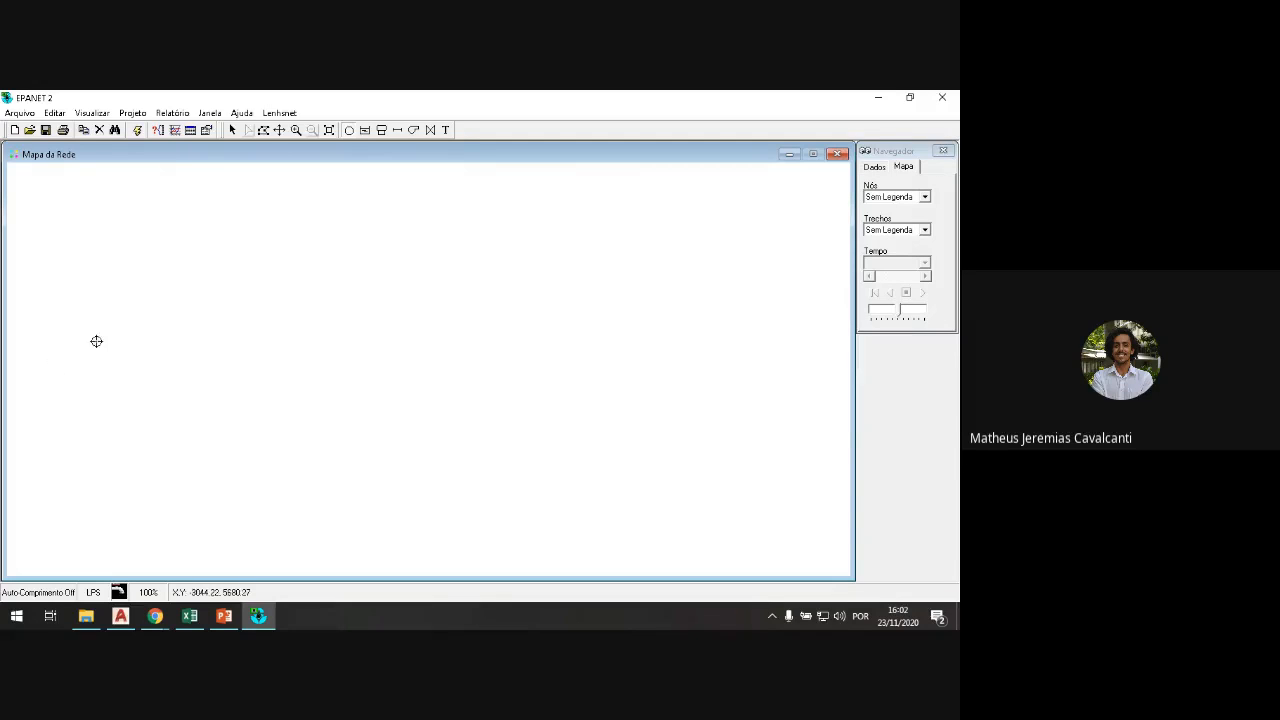
Step: Place eleven junctions in a nearly horizontal row across the network map, going from west to east
click(36, 375)
click(126, 375)
click(158, 374)
click(207, 373)
click(256, 373)
click(316, 372)
click(369, 371)
click(426, 370)
click(501, 368)
click(577, 362)
click(655, 354)
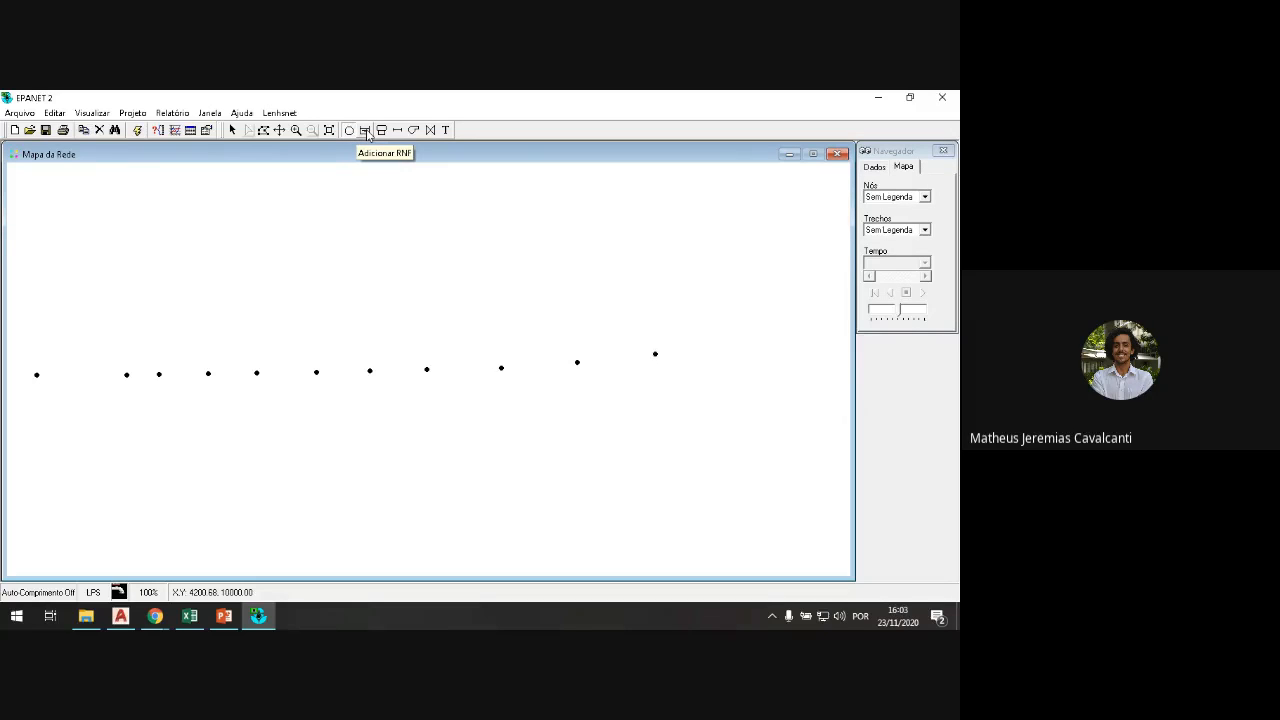
click(366, 131)
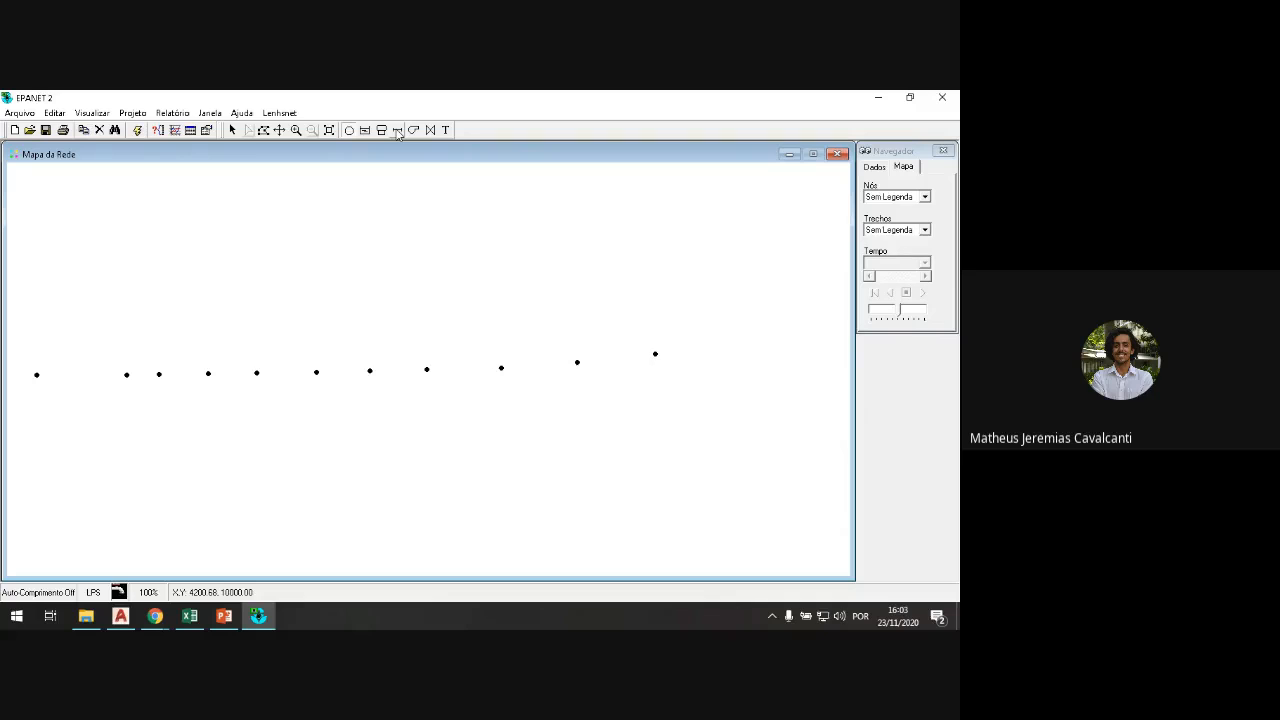
Step: Draw two pipes linking the easternmost junction to the tenth and the tenth to the ninth
click(397, 131)
click(654, 353)
click(655, 353)
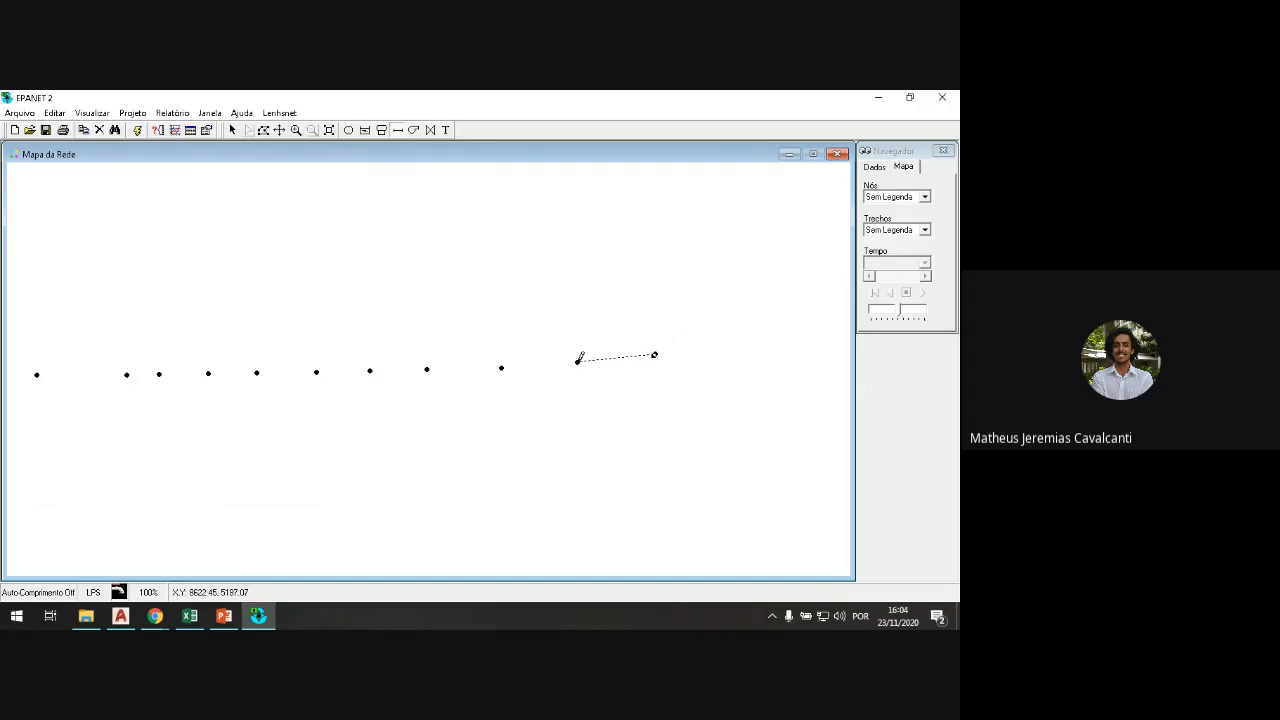
click(577, 361)
click(586, 320)
click(577, 362)
click(501, 367)
Step: Check the Google Meet chat for new messages and go back to the EPANET map
mouse_move(155, 615)
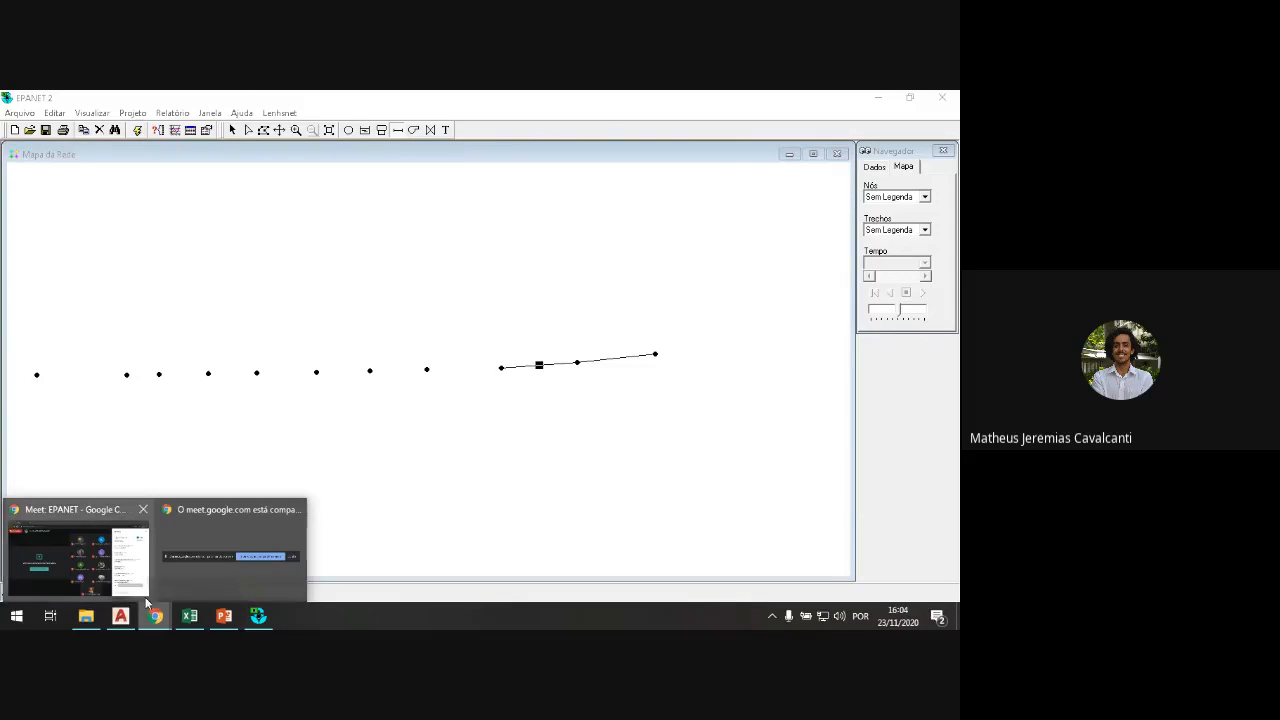
click(132, 562)
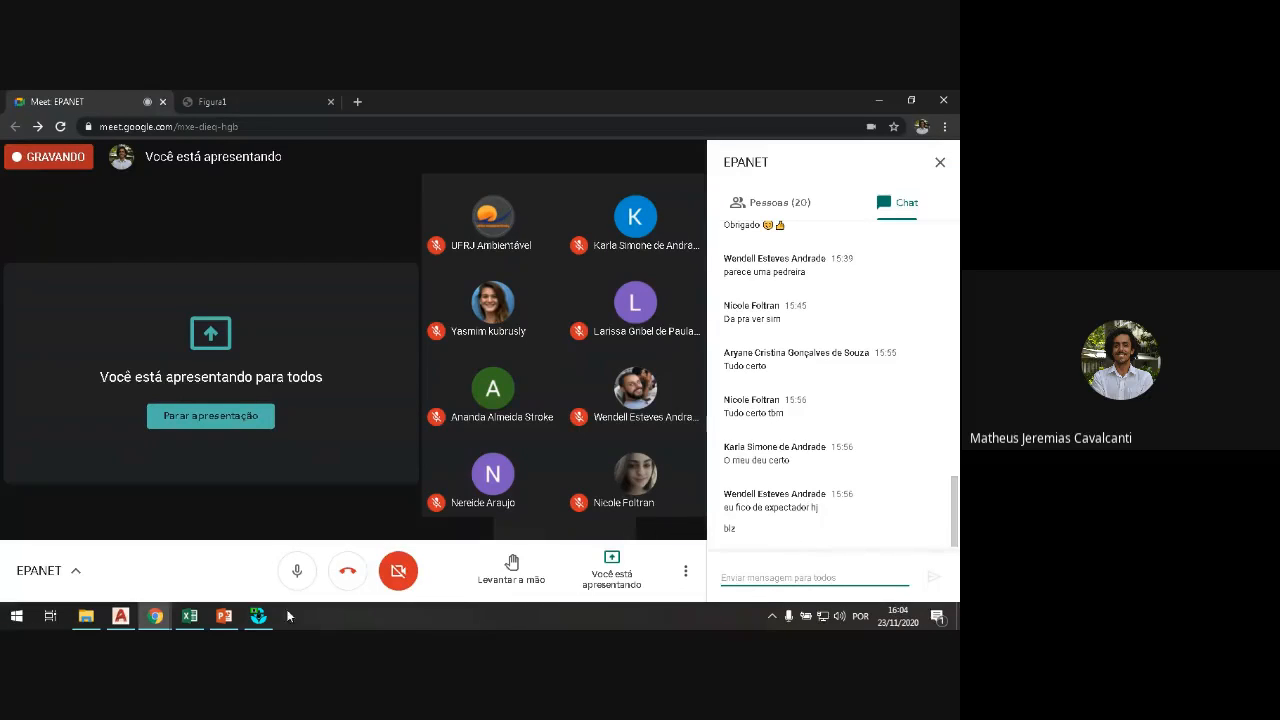
click(259, 615)
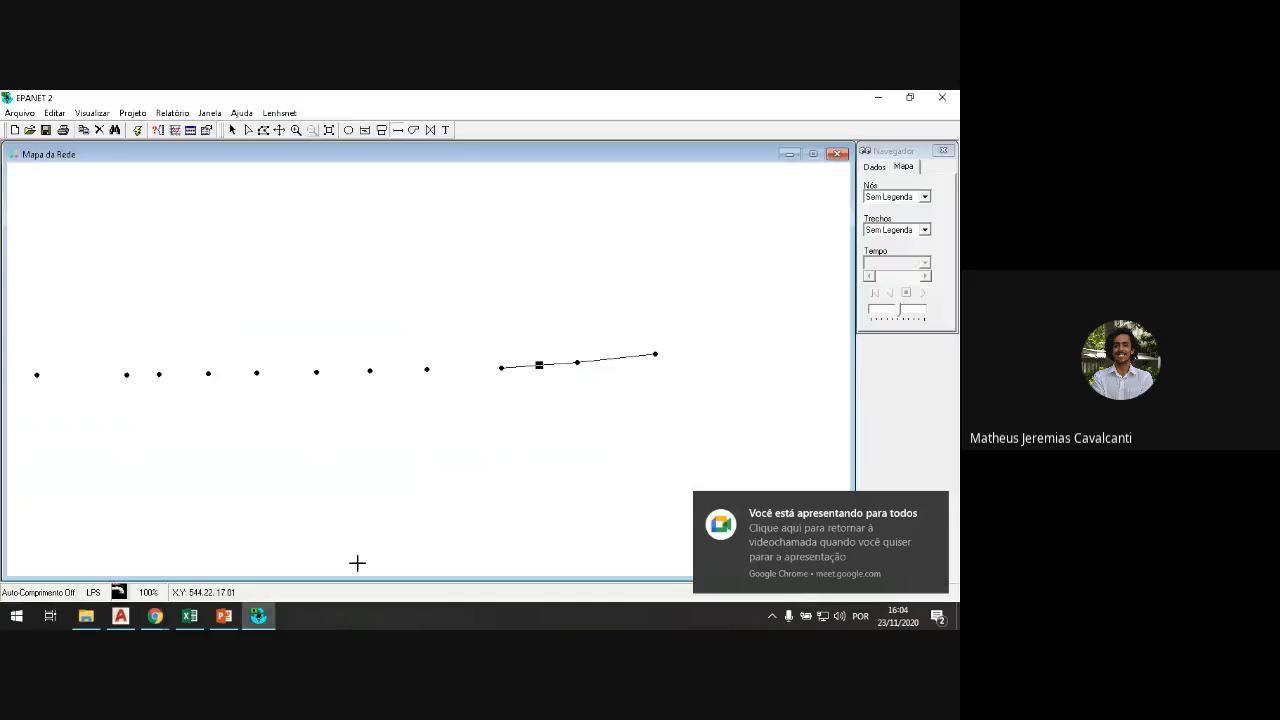
Step: Draw three pipes continuing westward, joining the ninth junction to the eighth, seventh and sixth in sequence
click(500, 367)
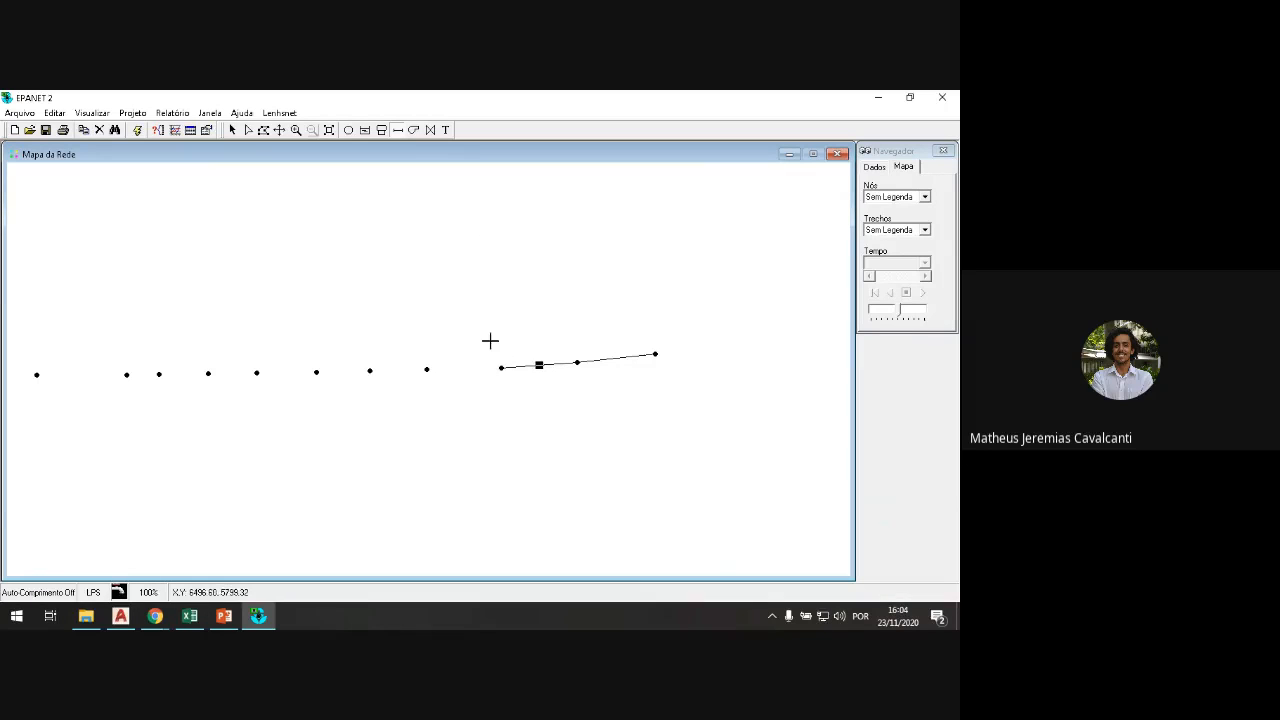
click(500, 368)
click(500, 368)
click(501, 368)
click(427, 370)
click(427, 369)
click(427, 370)
click(370, 371)
click(369, 371)
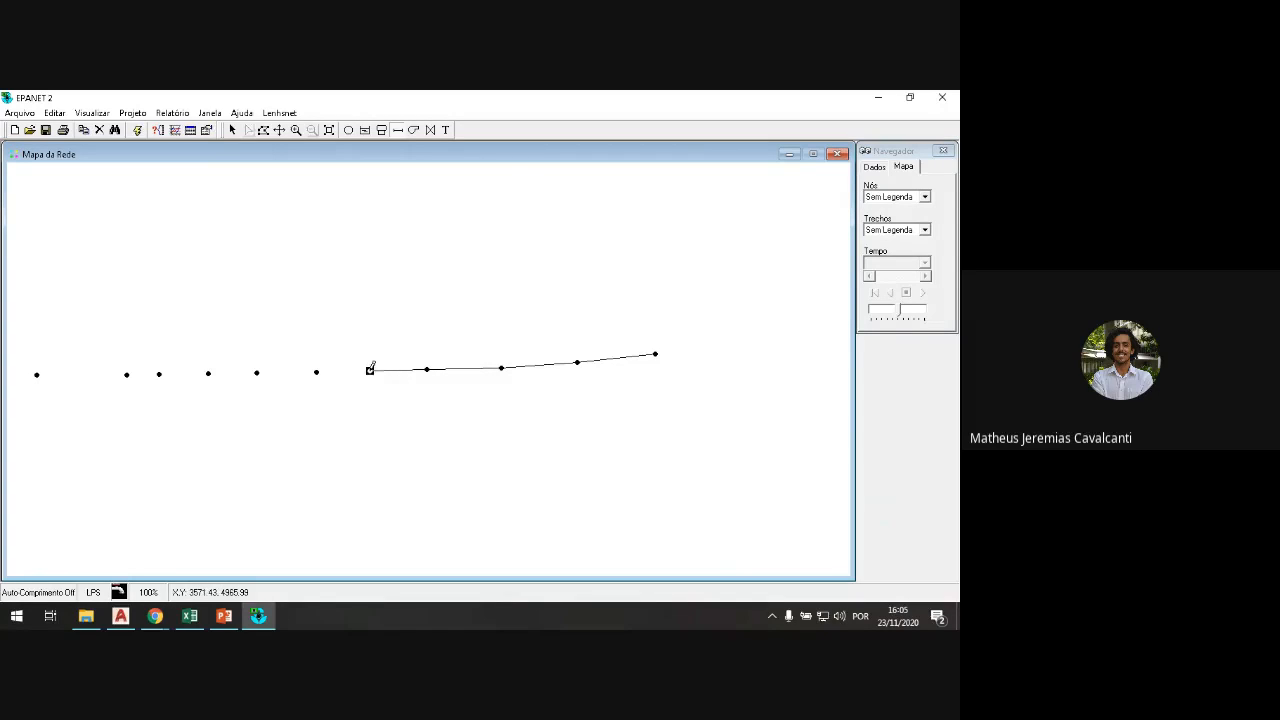
click(316, 370)
Step: Connect the remaining junctions with pipes from the sixth to the westernmost one, and leave pipe drawing for object selection
click(316, 371)
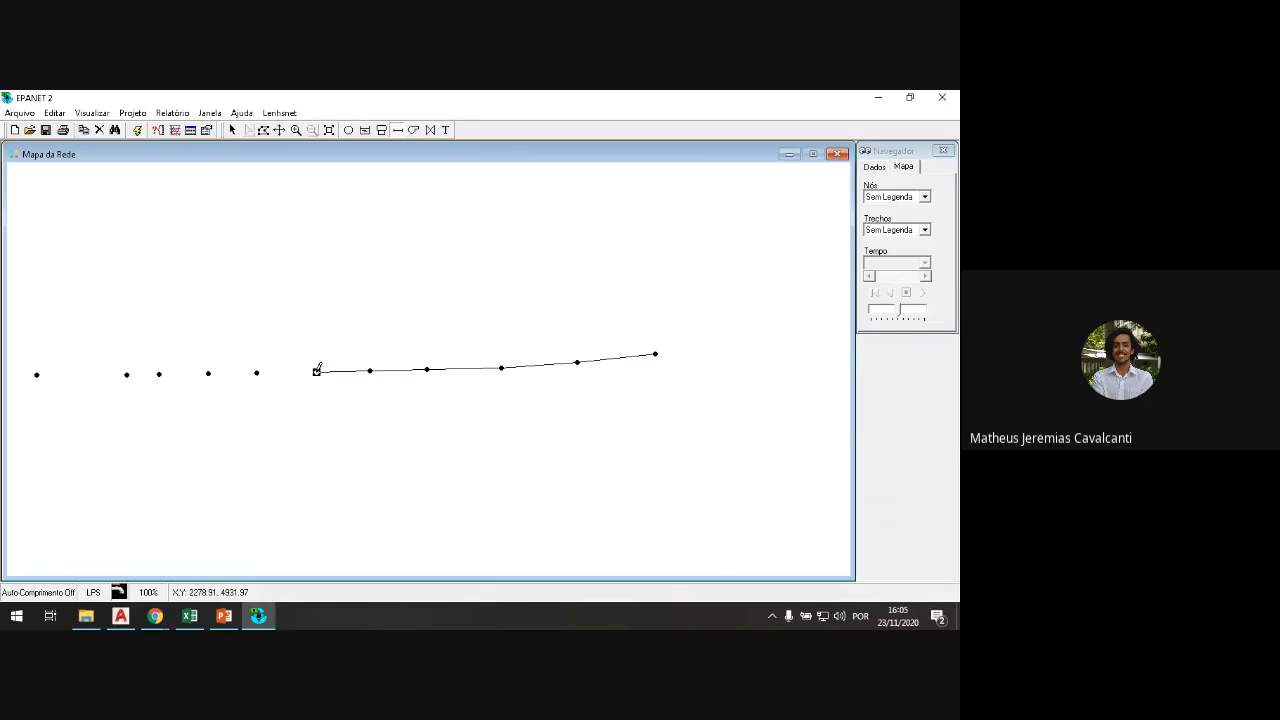
click(257, 371)
click(256, 372)
click(208, 373)
click(208, 373)
click(159, 374)
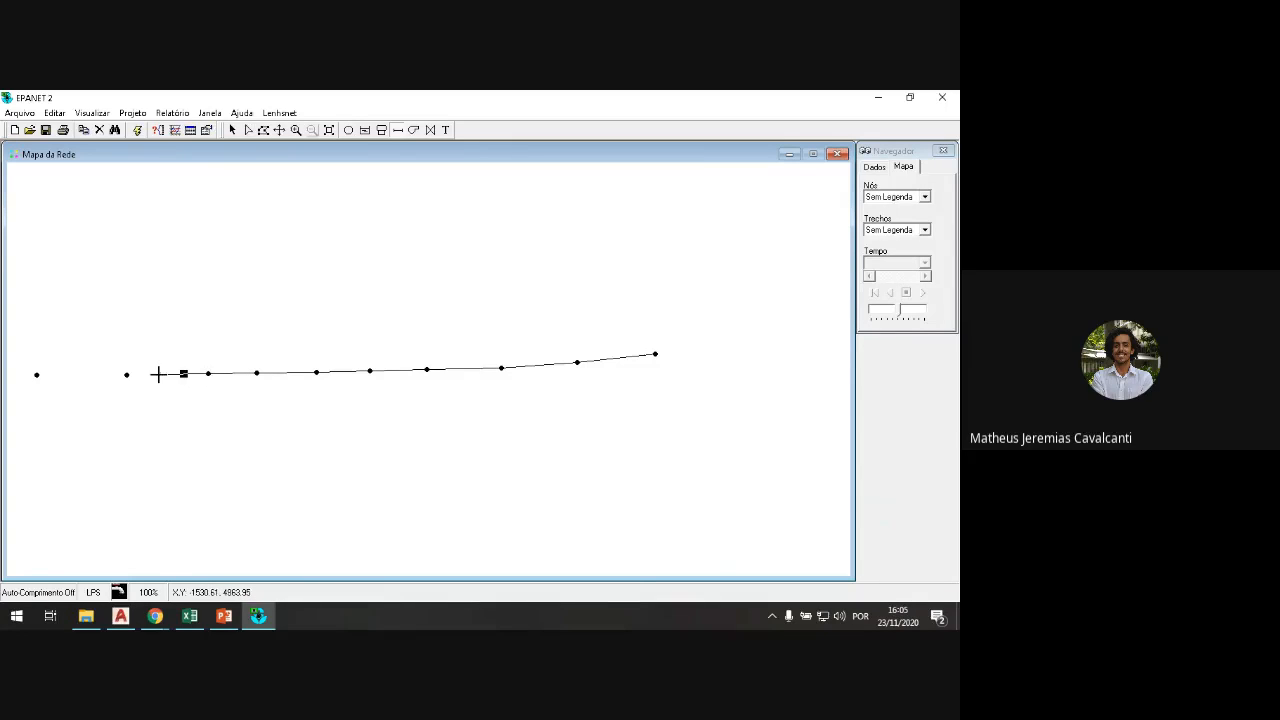
click(158, 374)
click(126, 374)
click(126, 374)
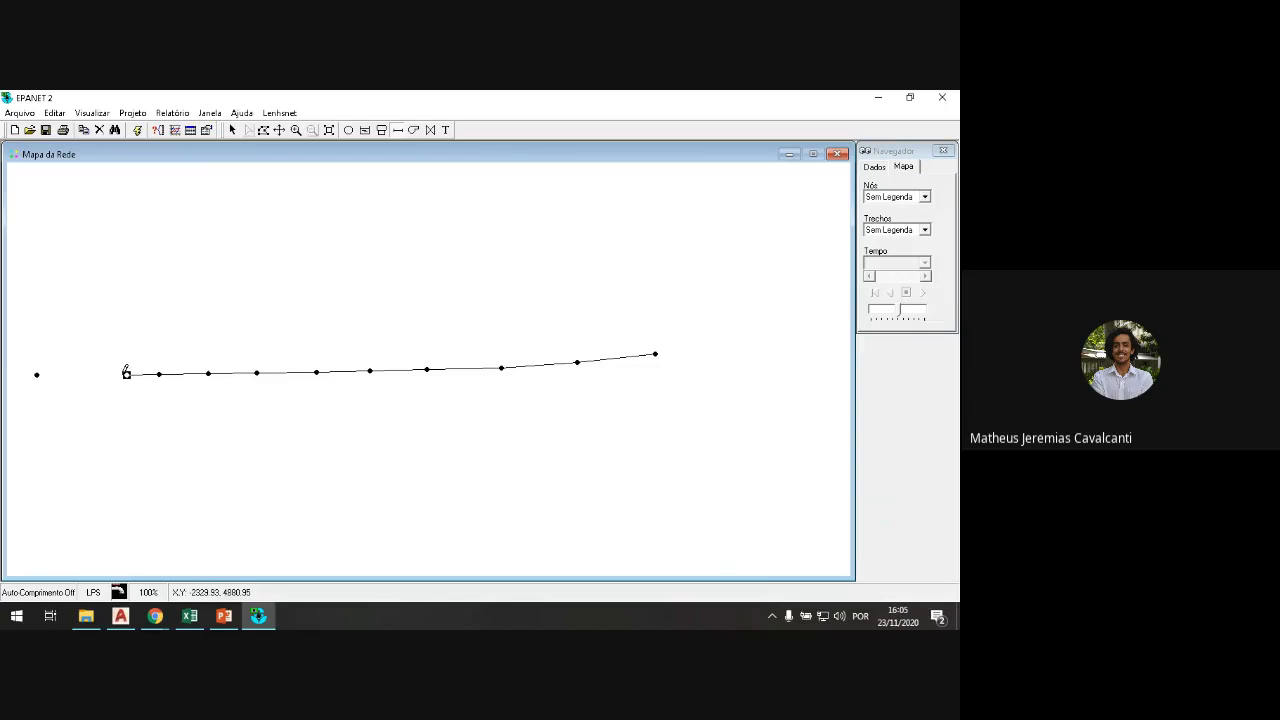
click(37, 374)
click(233, 132)
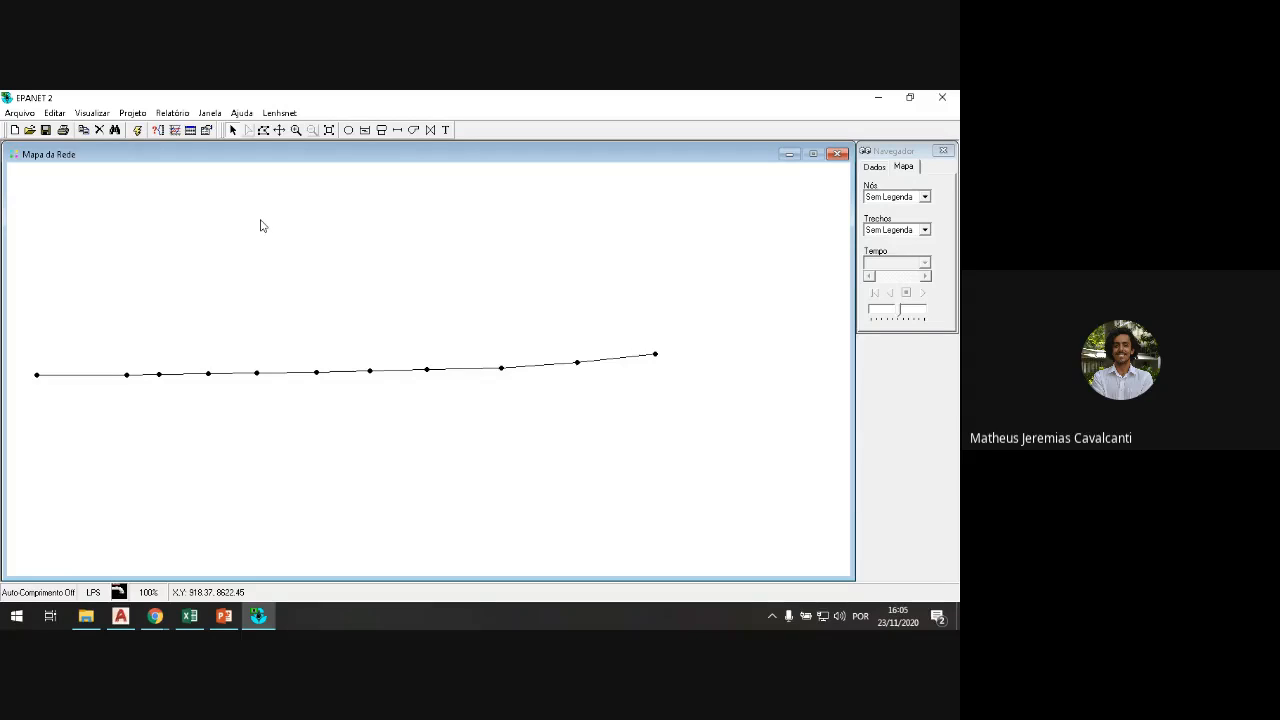
Step: Save the project on the desktop (Área de Trabalho) as PROJETO_MINICURSO
click(17, 114)
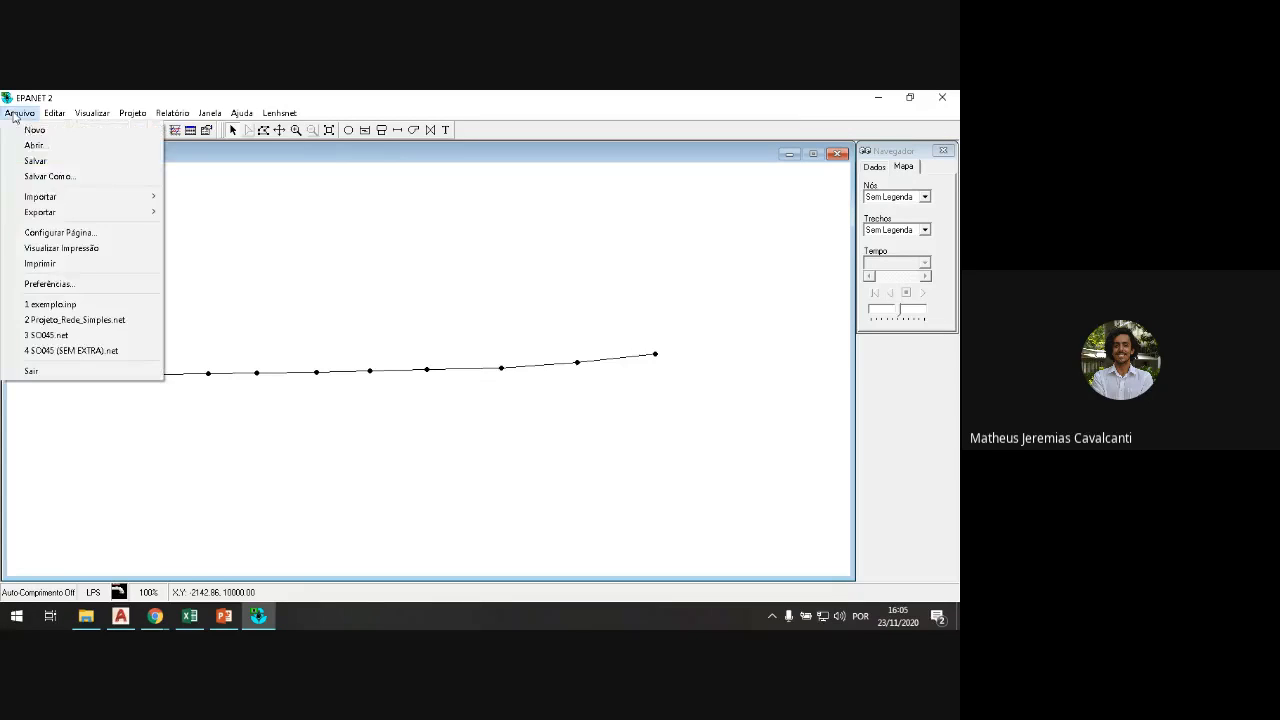
click(62, 178)
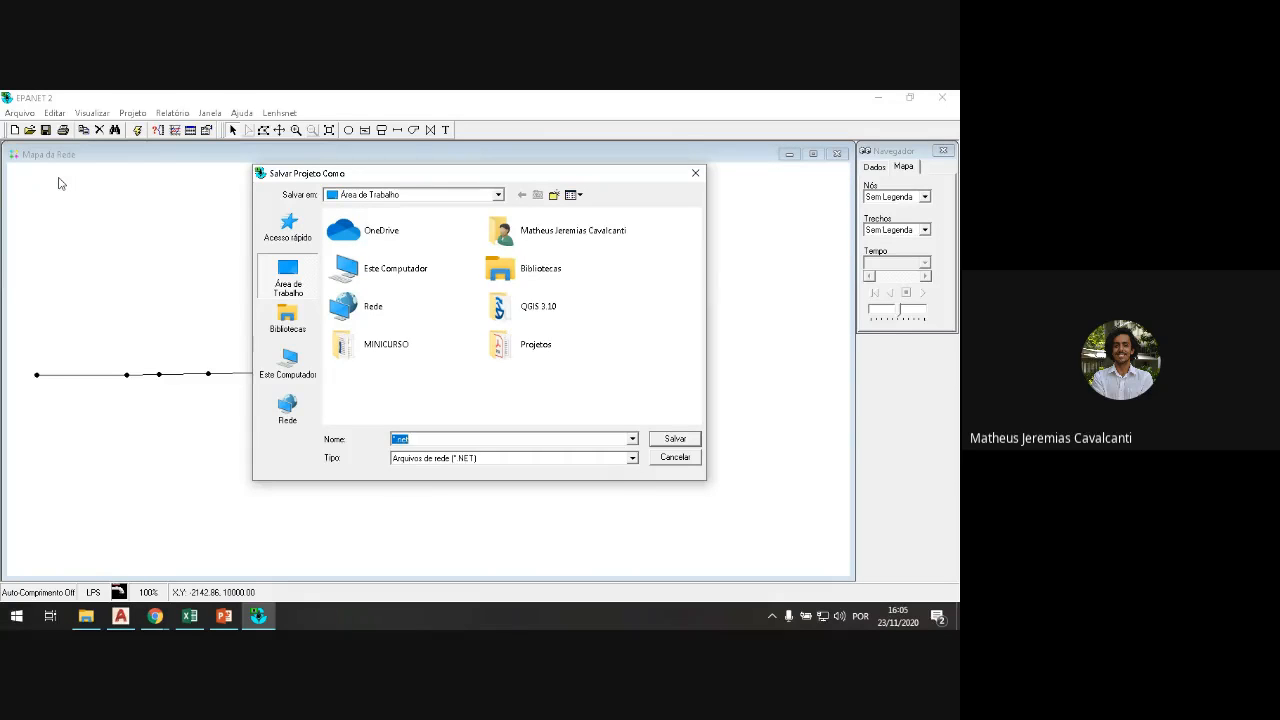
text(PROJETO_MINICURSO)
key(Return)
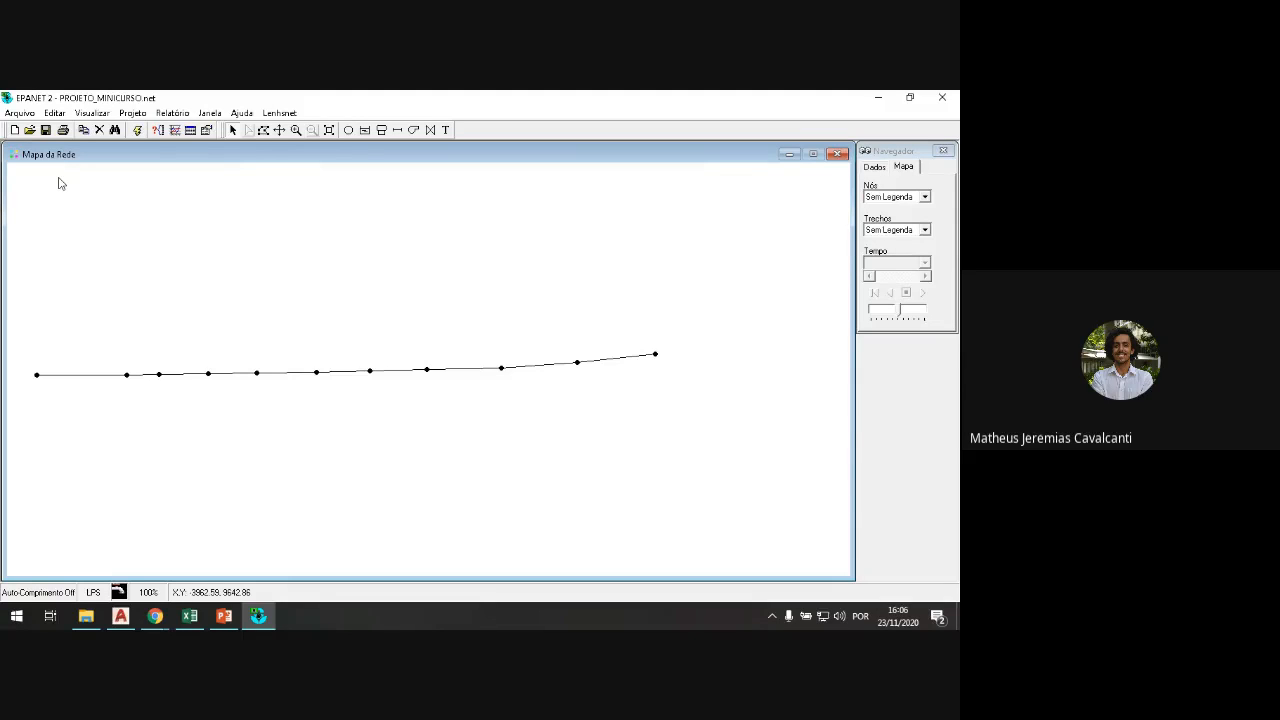
Step: Show the nodes' Cota legend on the map, move it slightly inward, and return the node display to Sem Legenda
click(925, 197)
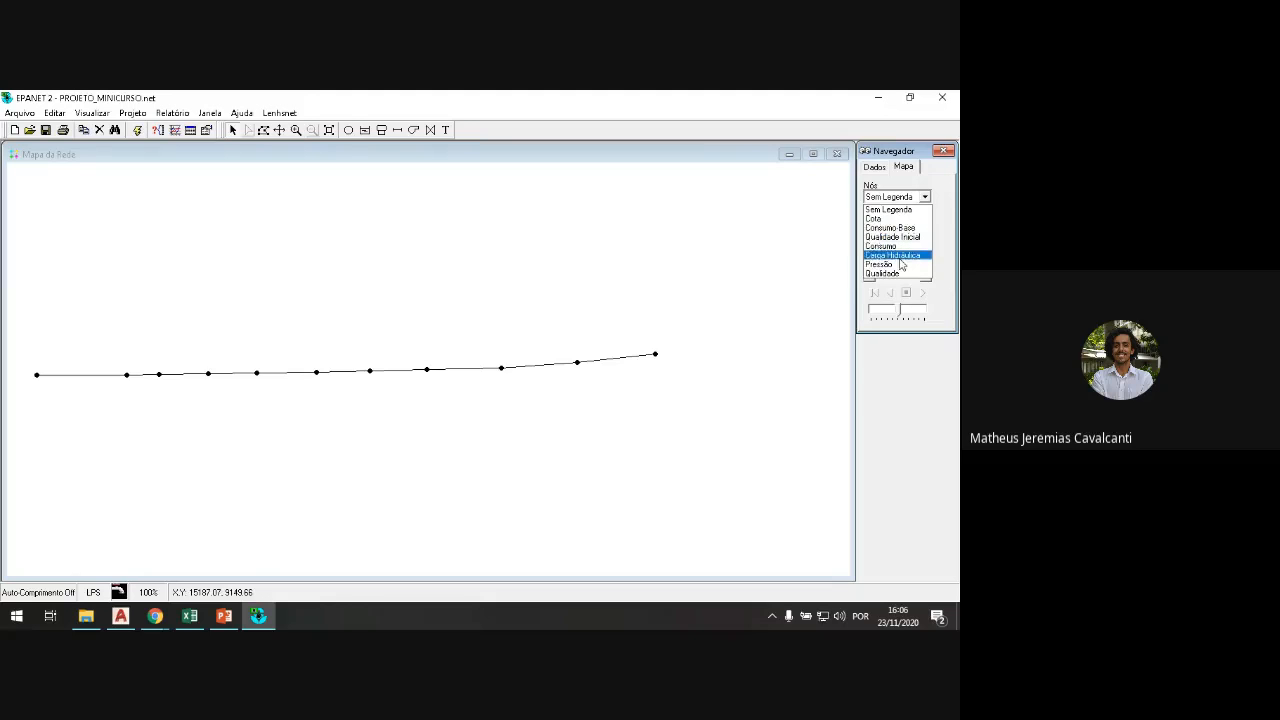
click(924, 198)
click(924, 198)
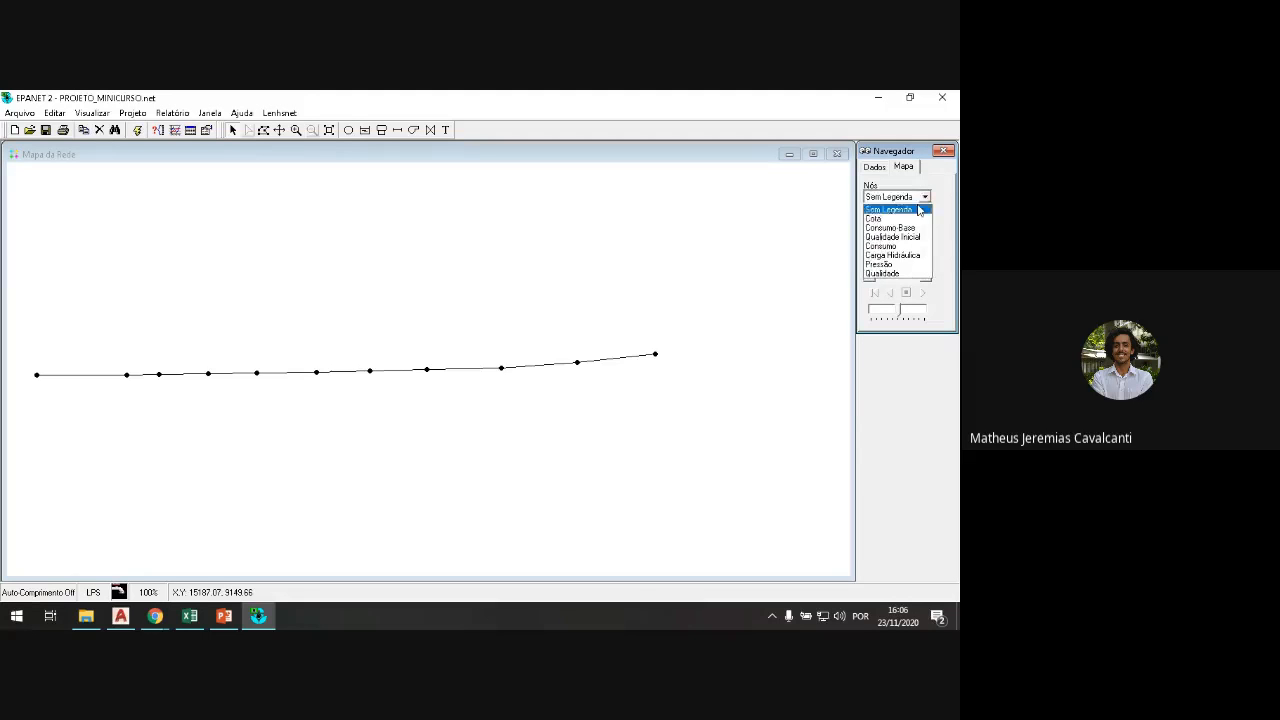
click(910, 217)
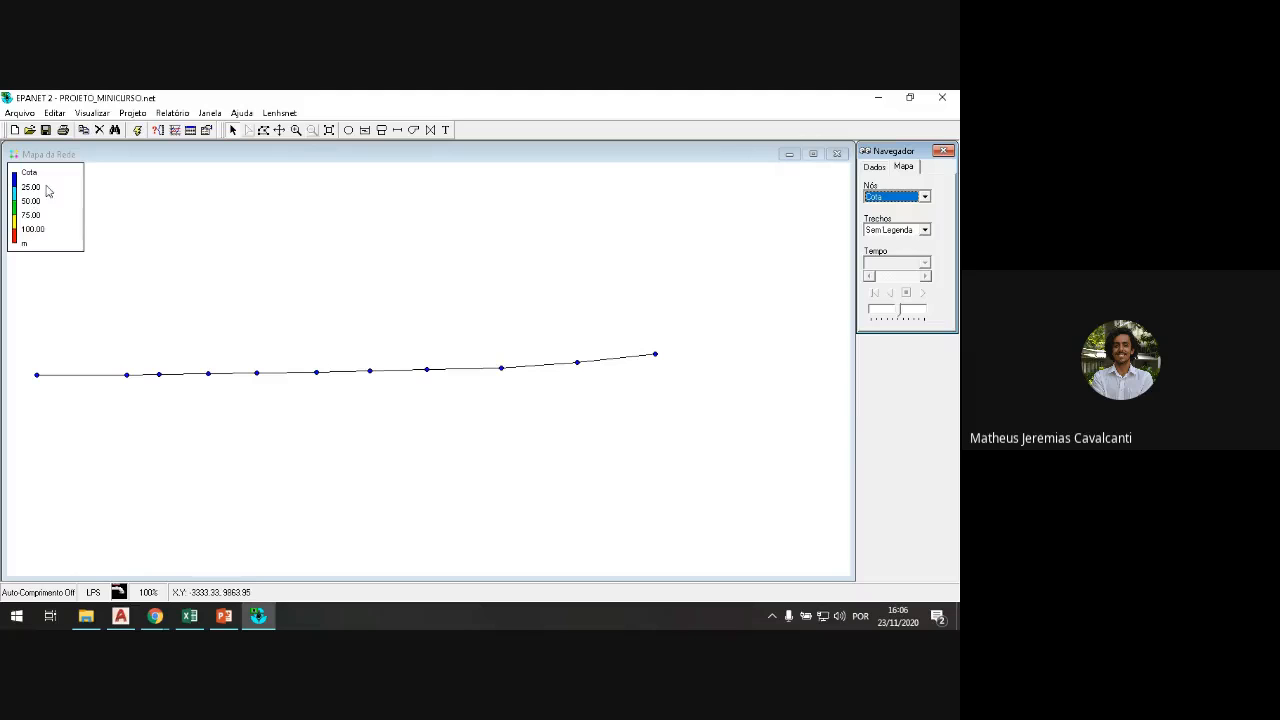
drag(43, 191, 79, 216)
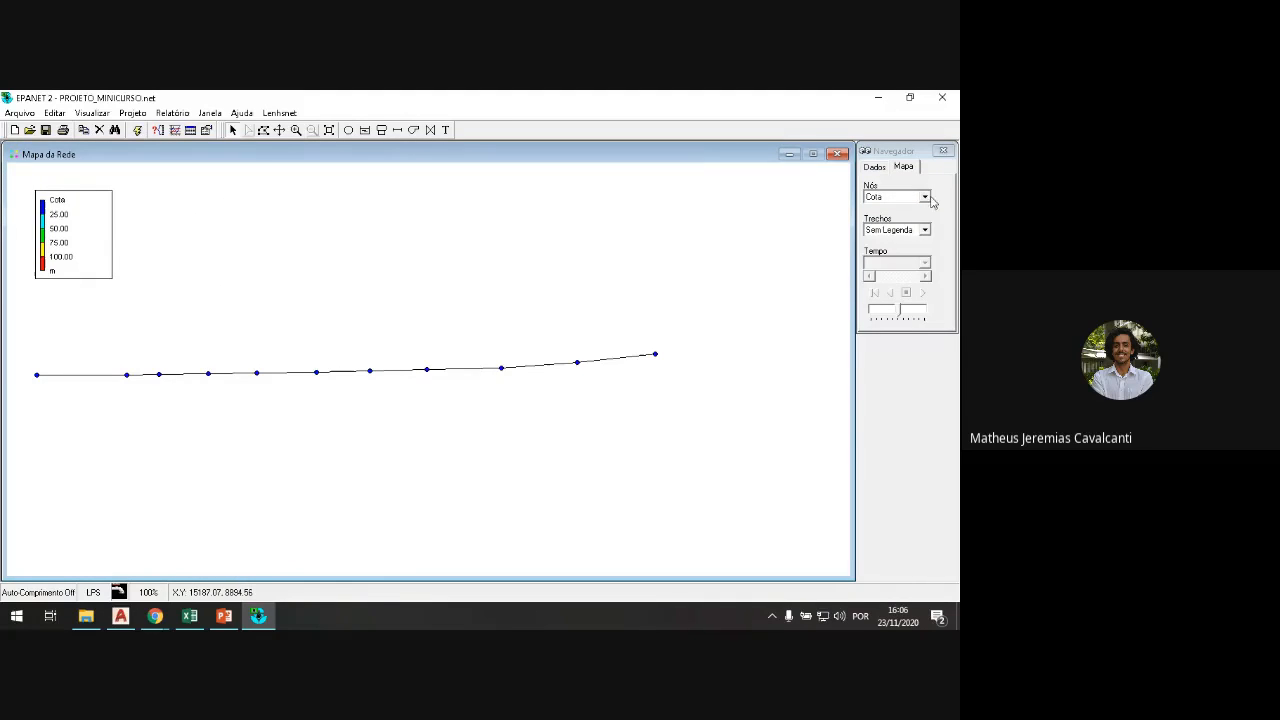
click(924, 197)
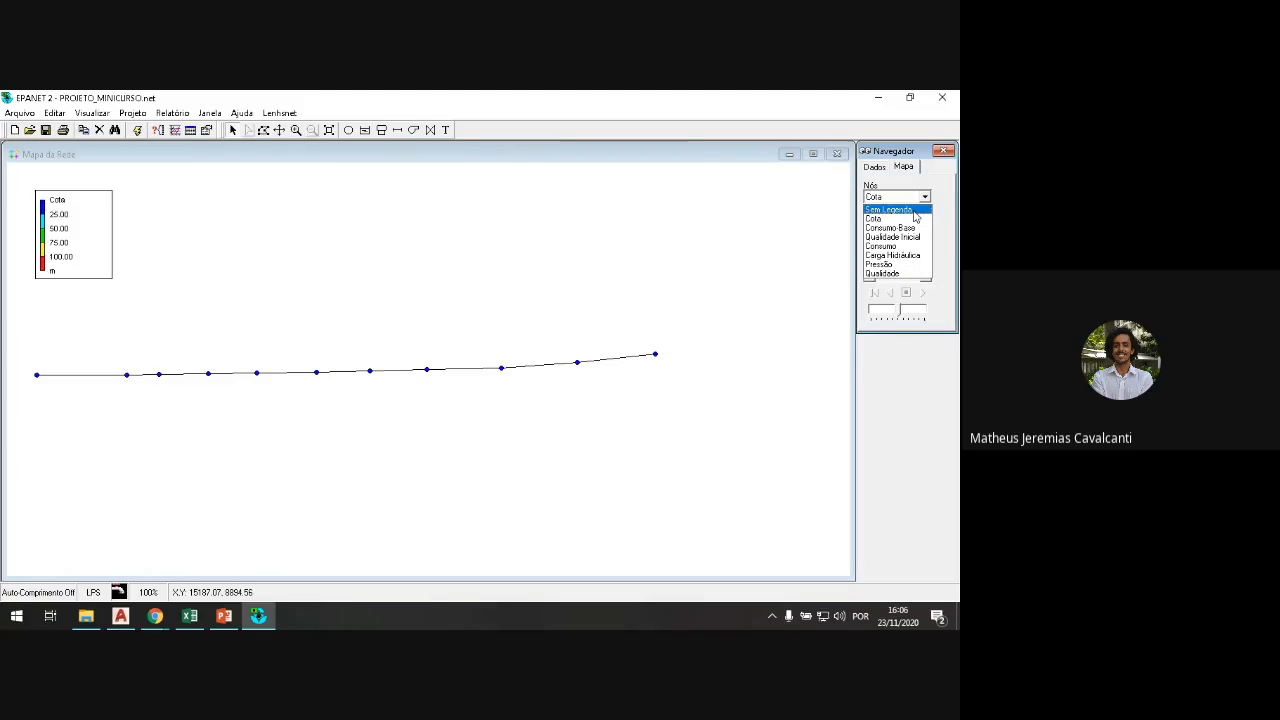
click(913, 211)
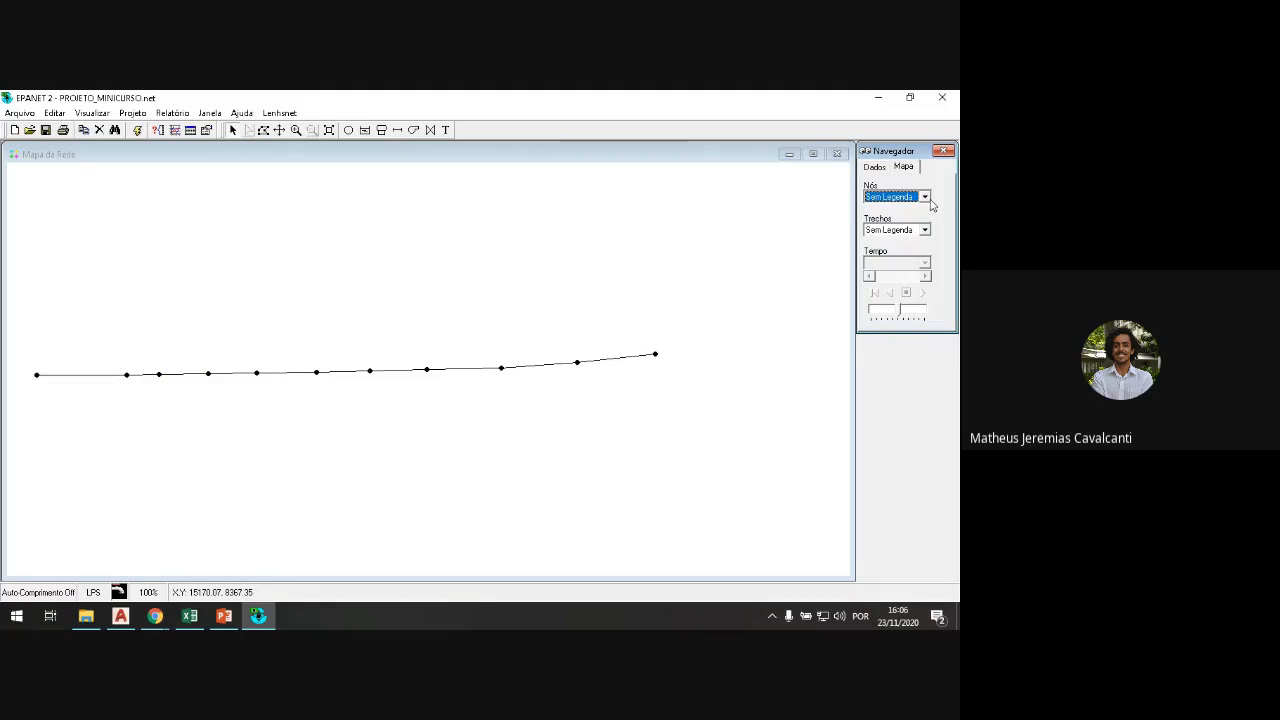
click(927, 199)
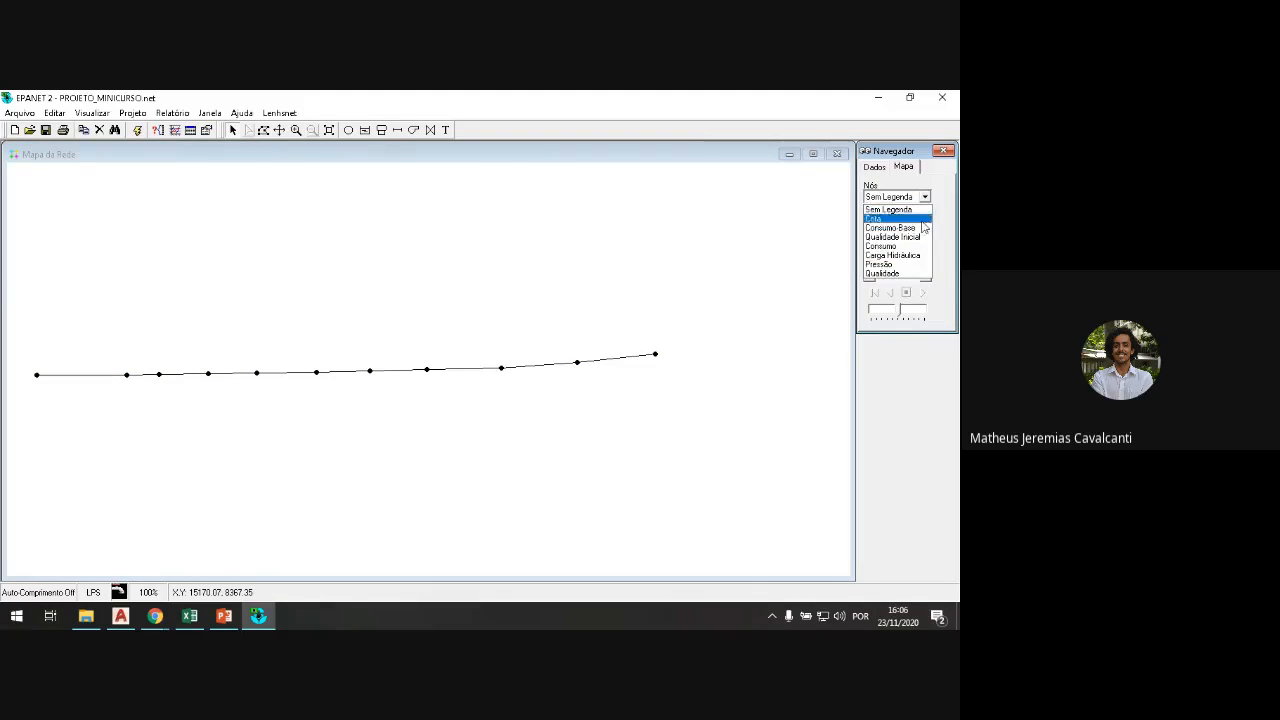
click(927, 200)
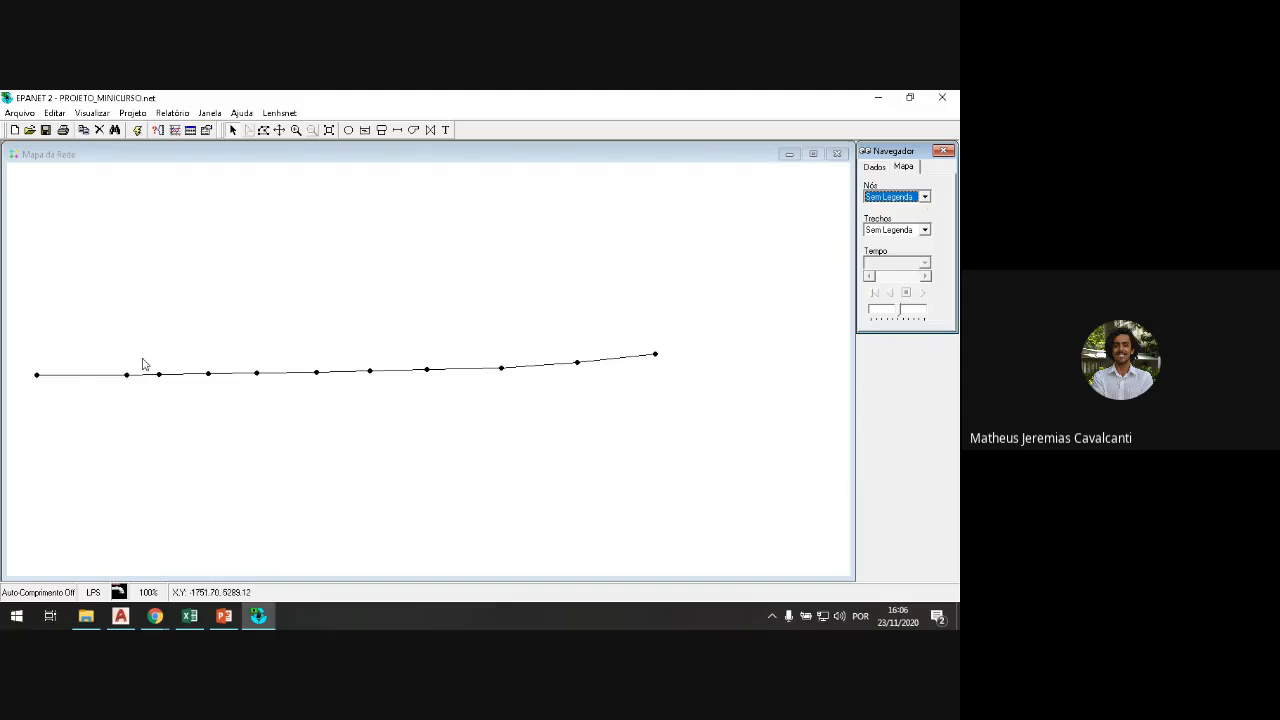
Step: Open the properties of the westernmost junction, Nó 1
double_click(37, 378)
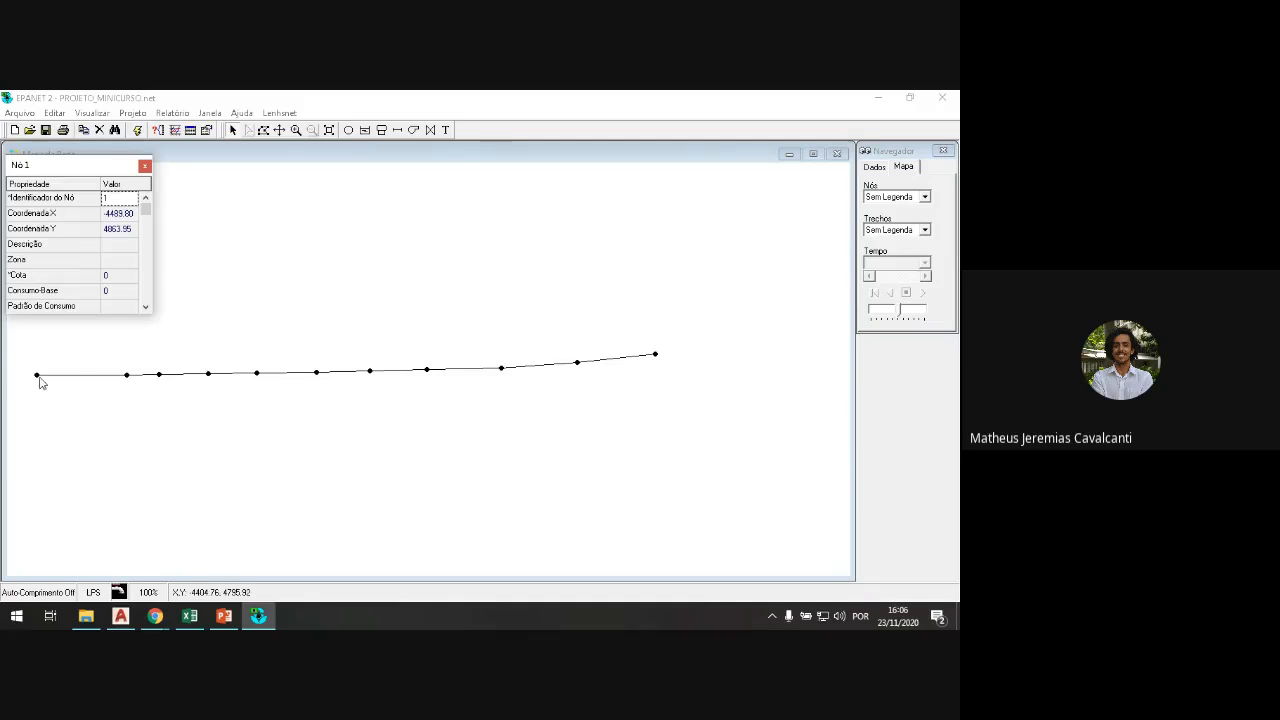
Step: Look up the elevation of node n1 in the Excel sheet Nós & Trecho, and return to EPANET
click(191, 619)
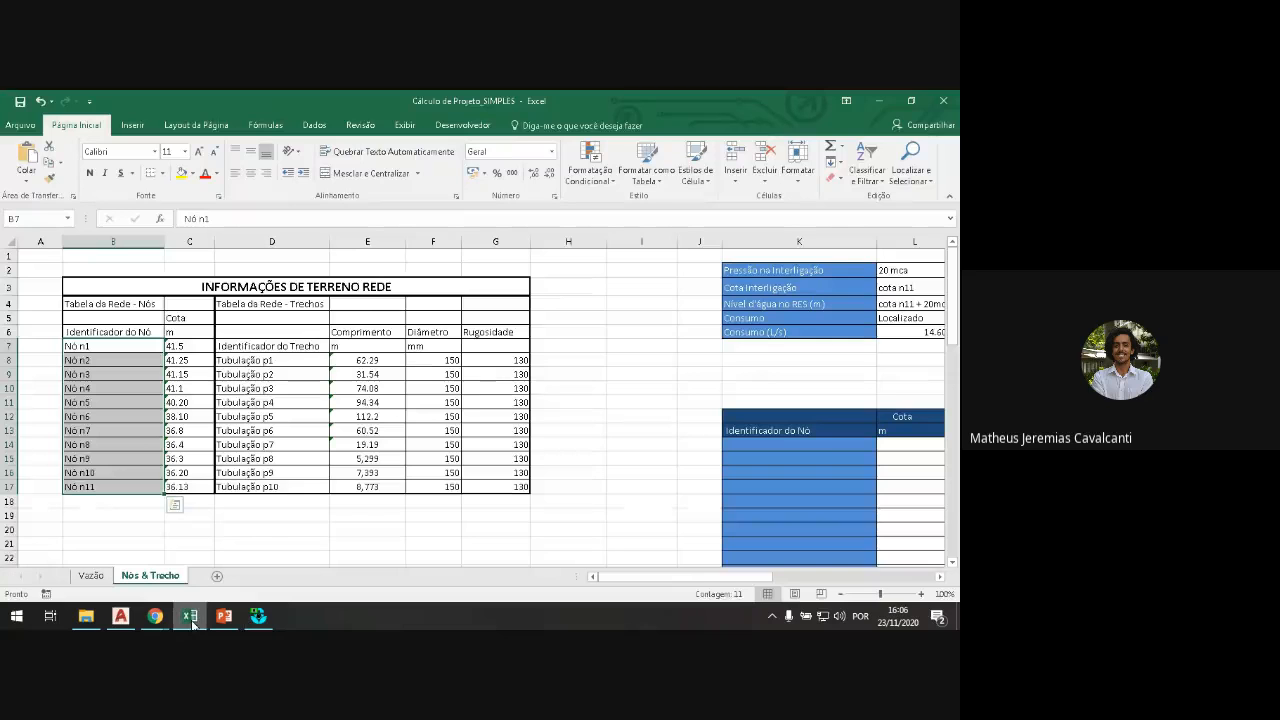
click(246, 527)
click(192, 347)
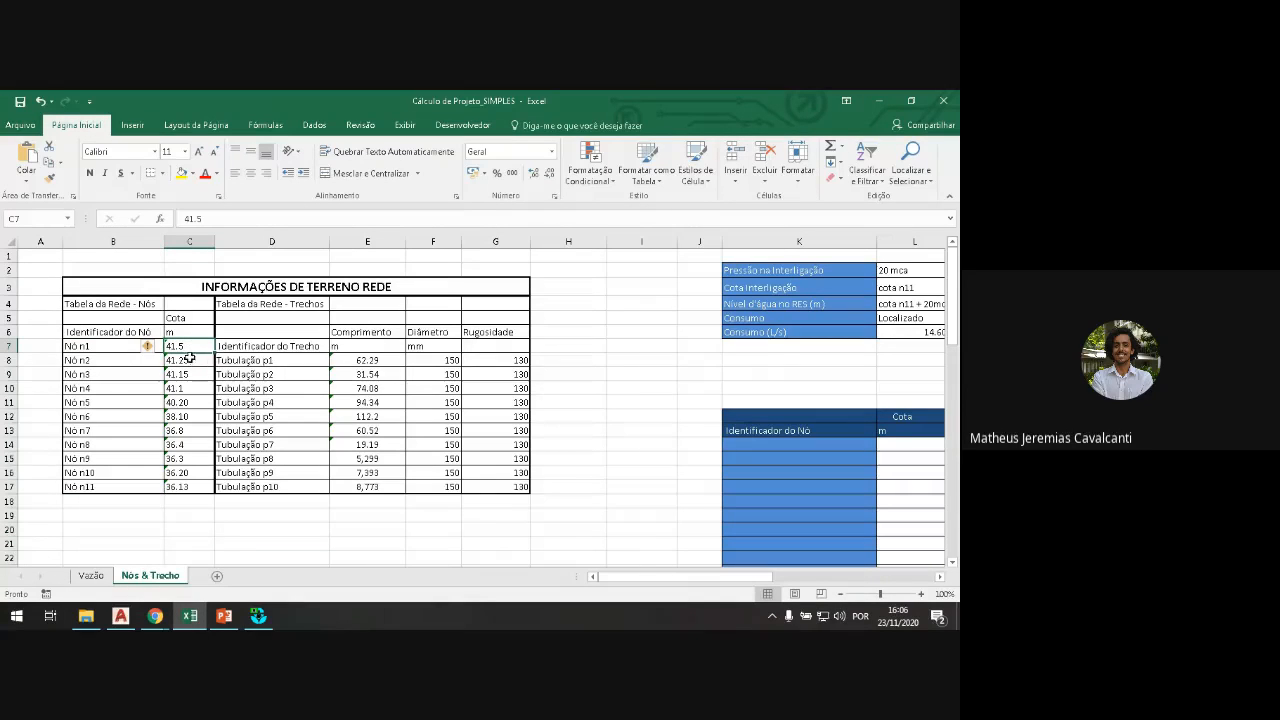
click(258, 617)
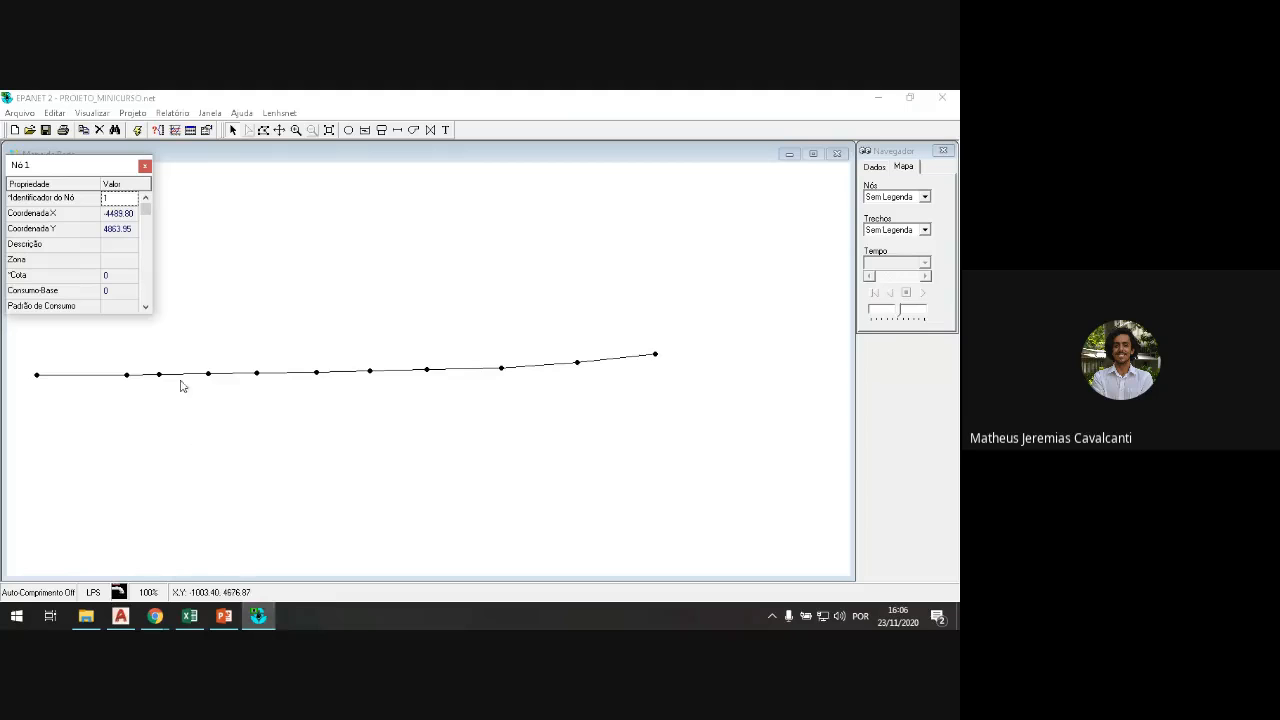
Step: Reopen the properties of node 1 and enlarge their window to show full-width values and more rows
click(145, 165)
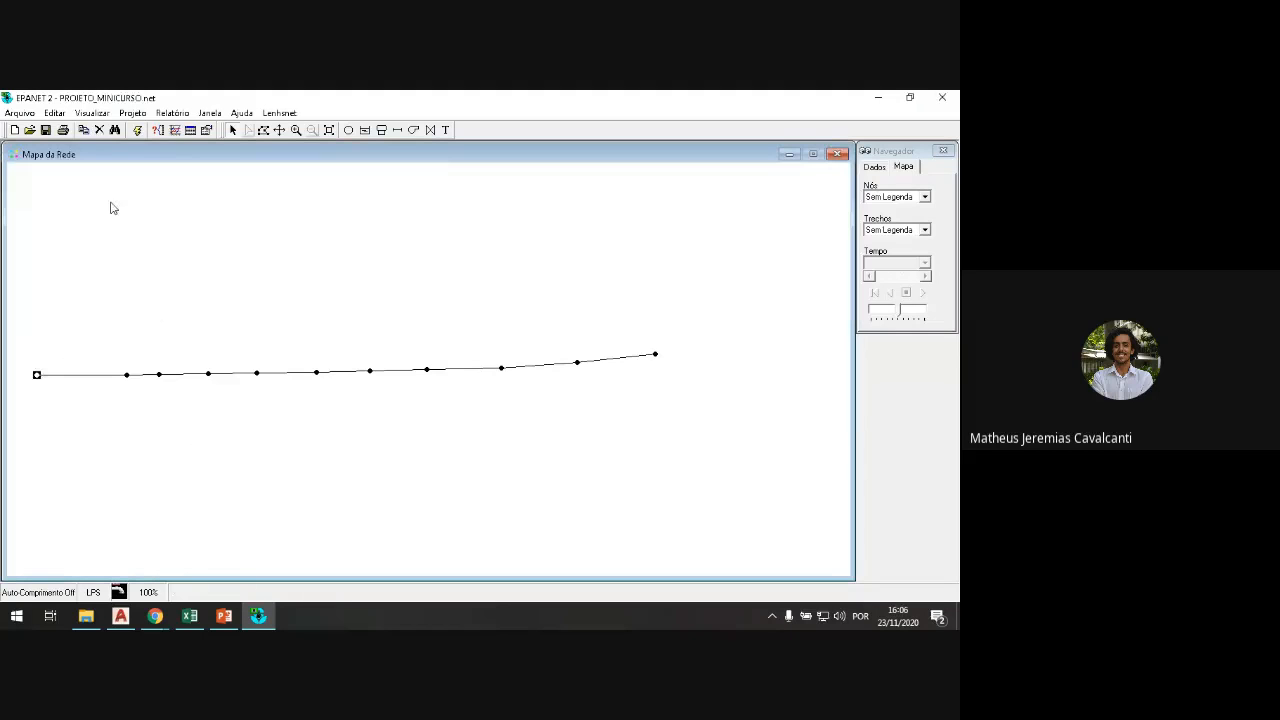
double_click(36, 375)
drag(151, 312, 311, 384)
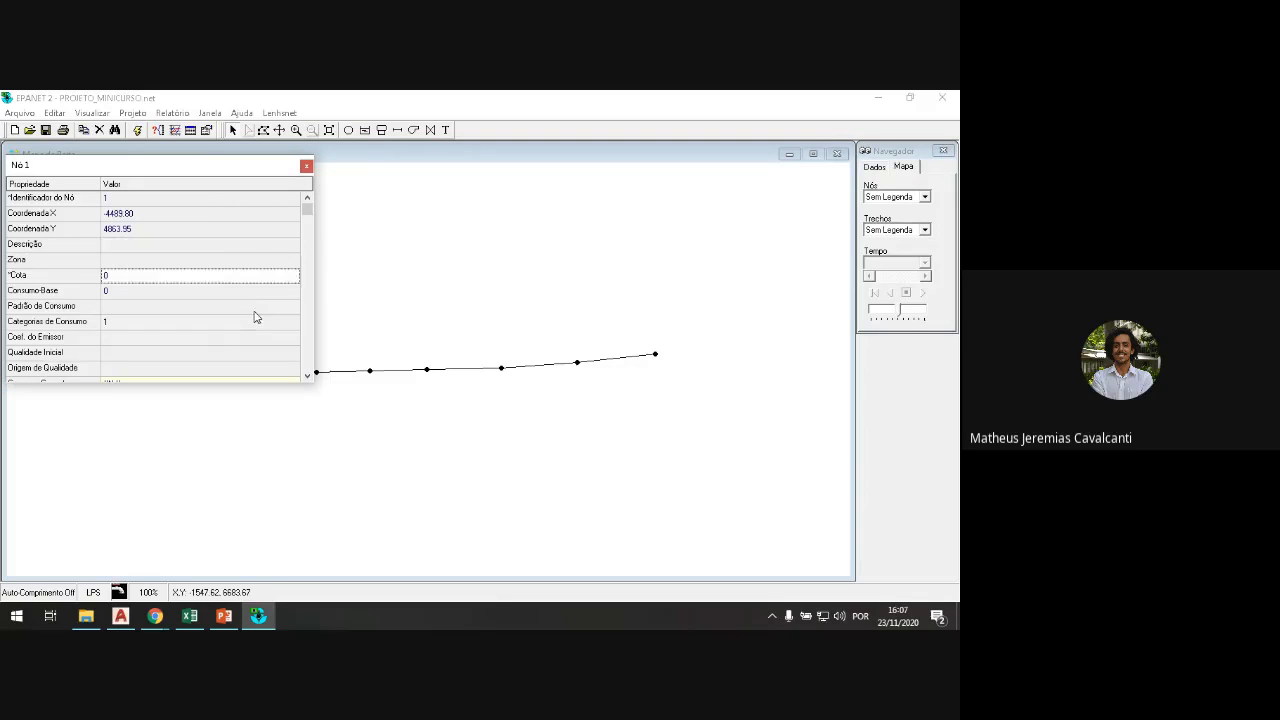
click(306, 165)
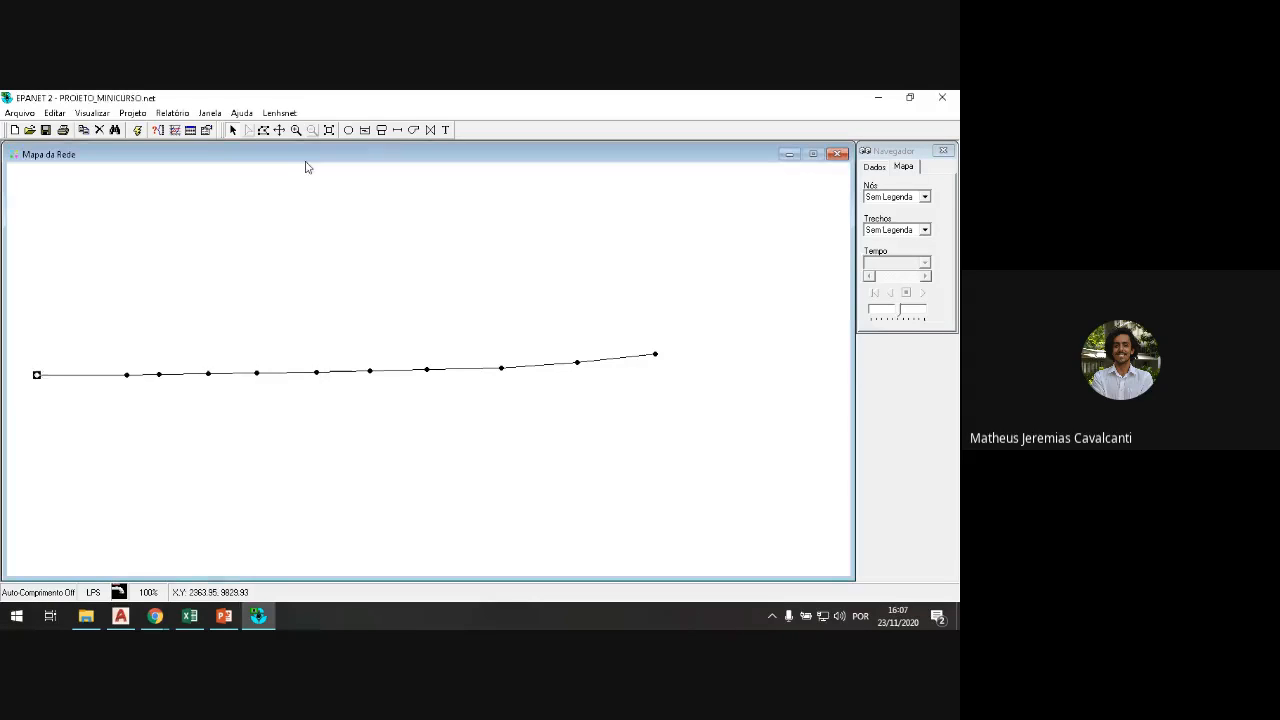
double_click(37, 374)
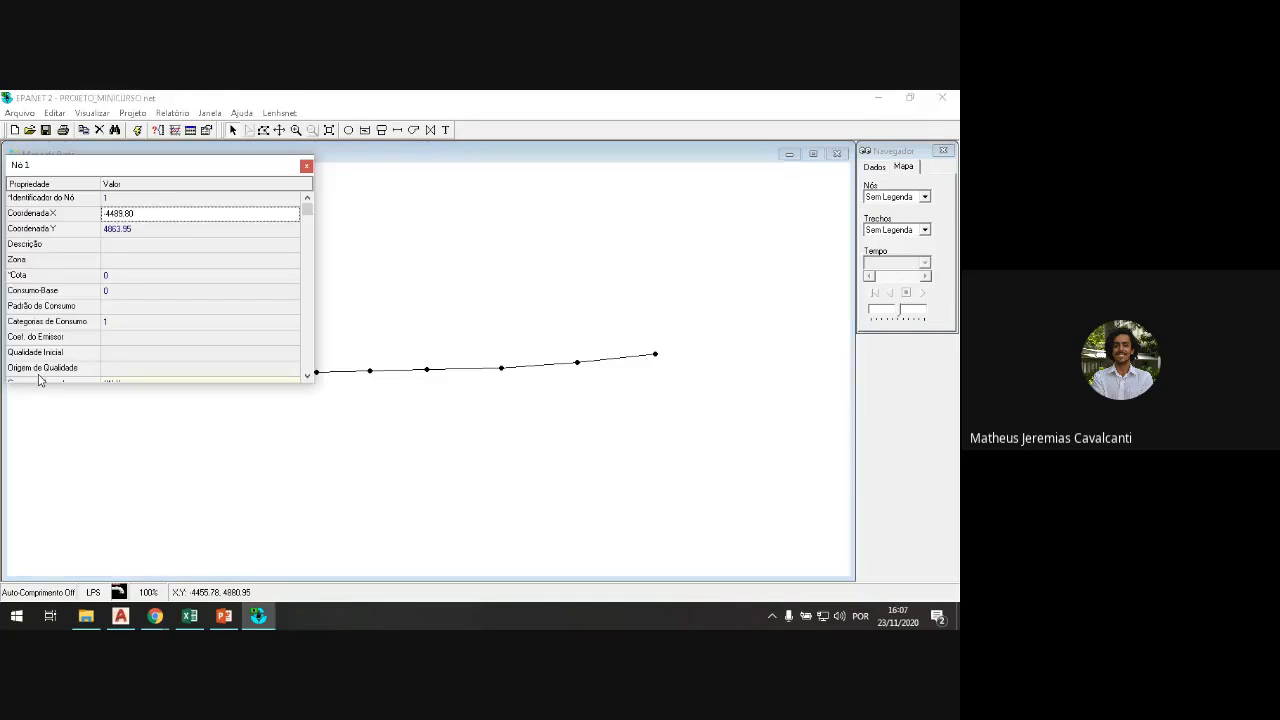
Step: Set the elevation (Cota) of node 1 to 41.5
click(135, 277)
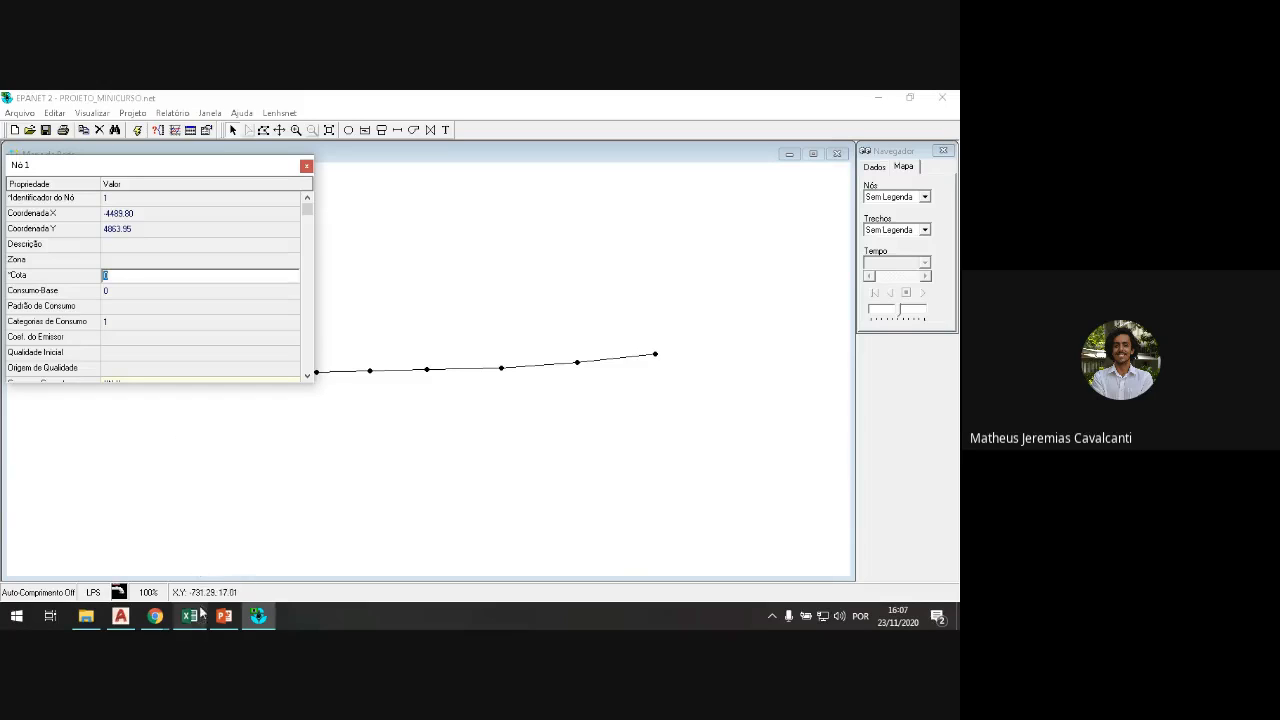
mouse_move(195, 618)
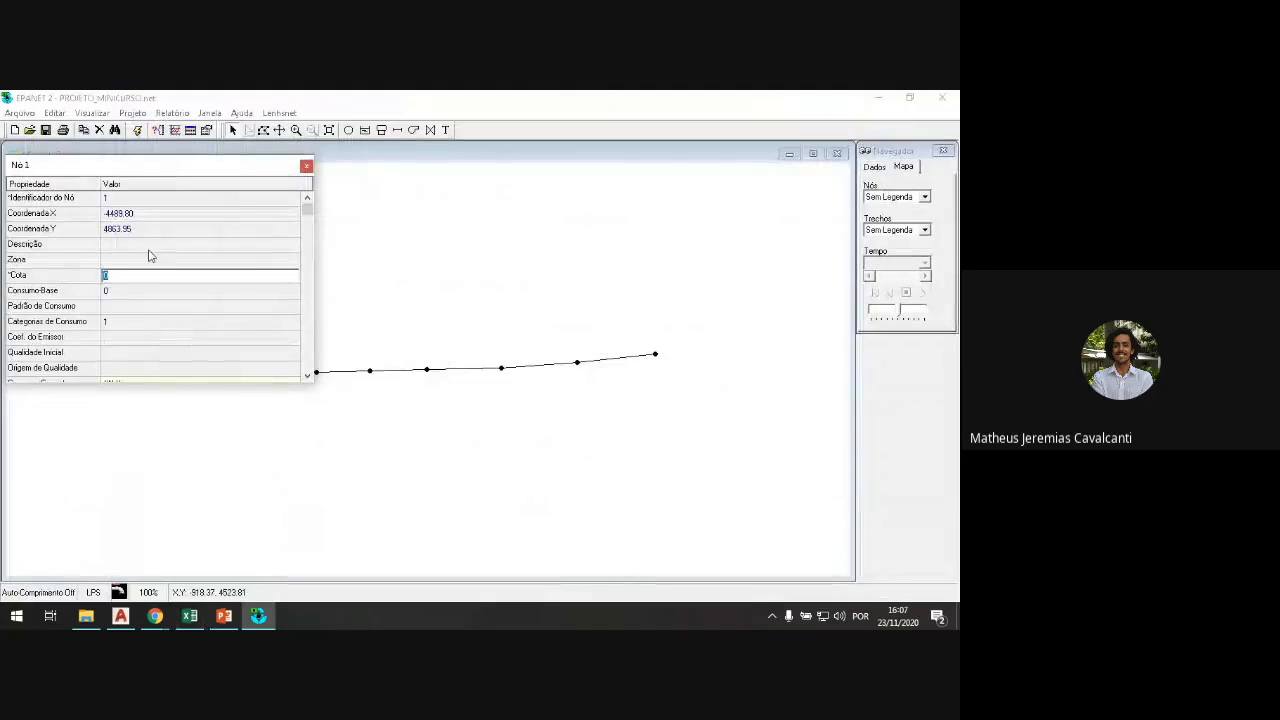
text(41.5)
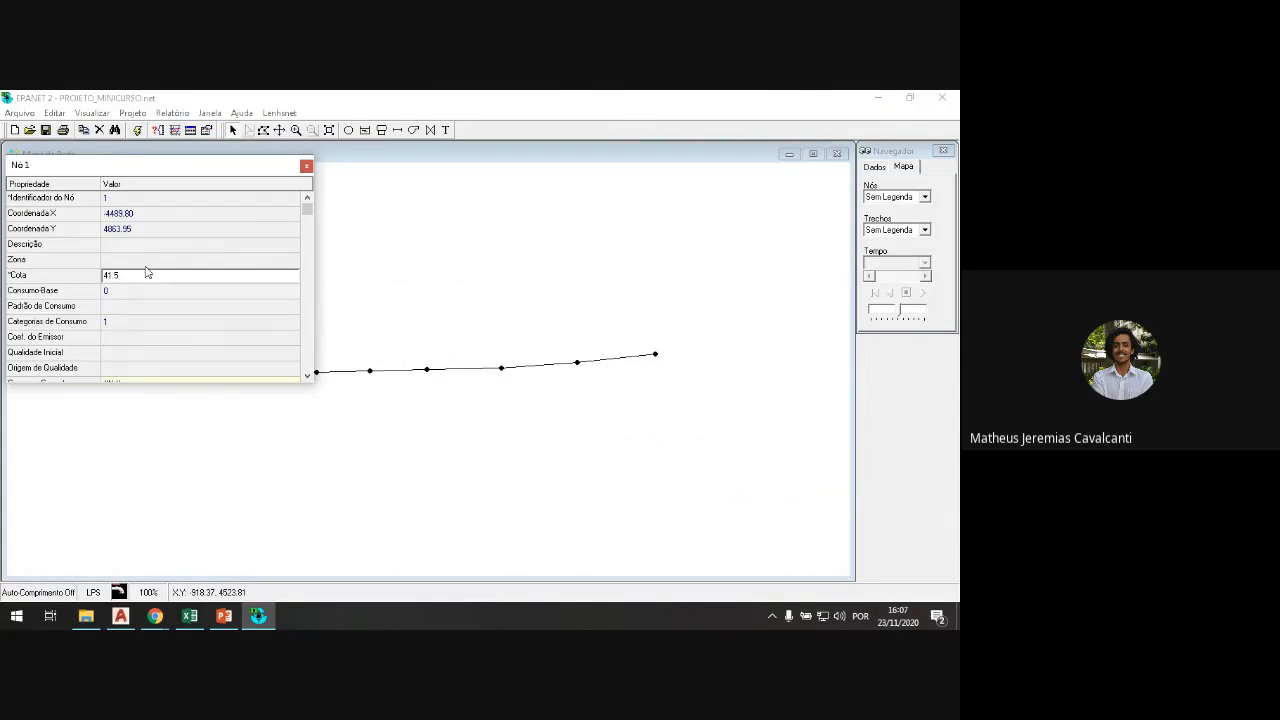
Step: Narrow the node properties window and place it beyond the pipeline's last node so every node can be selected
drag(246, 171, 729, 183)
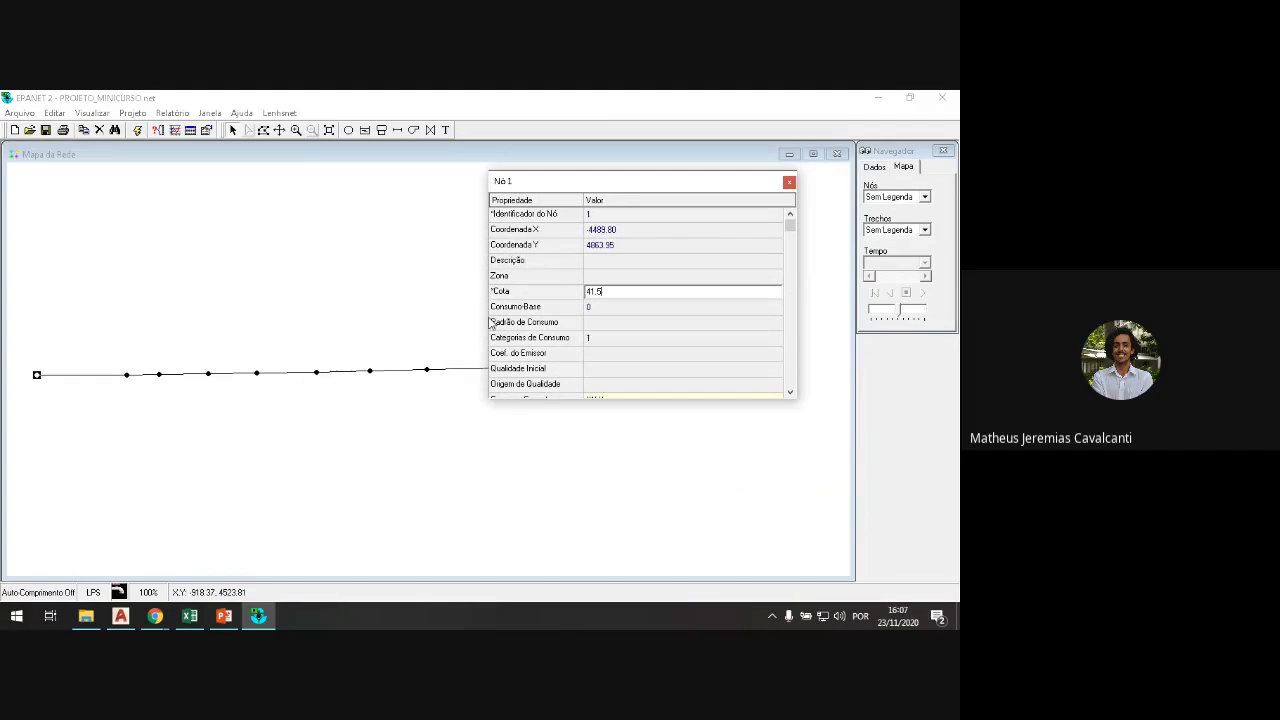
drag(483, 321, 643, 321)
drag(797, 357, 840, 357)
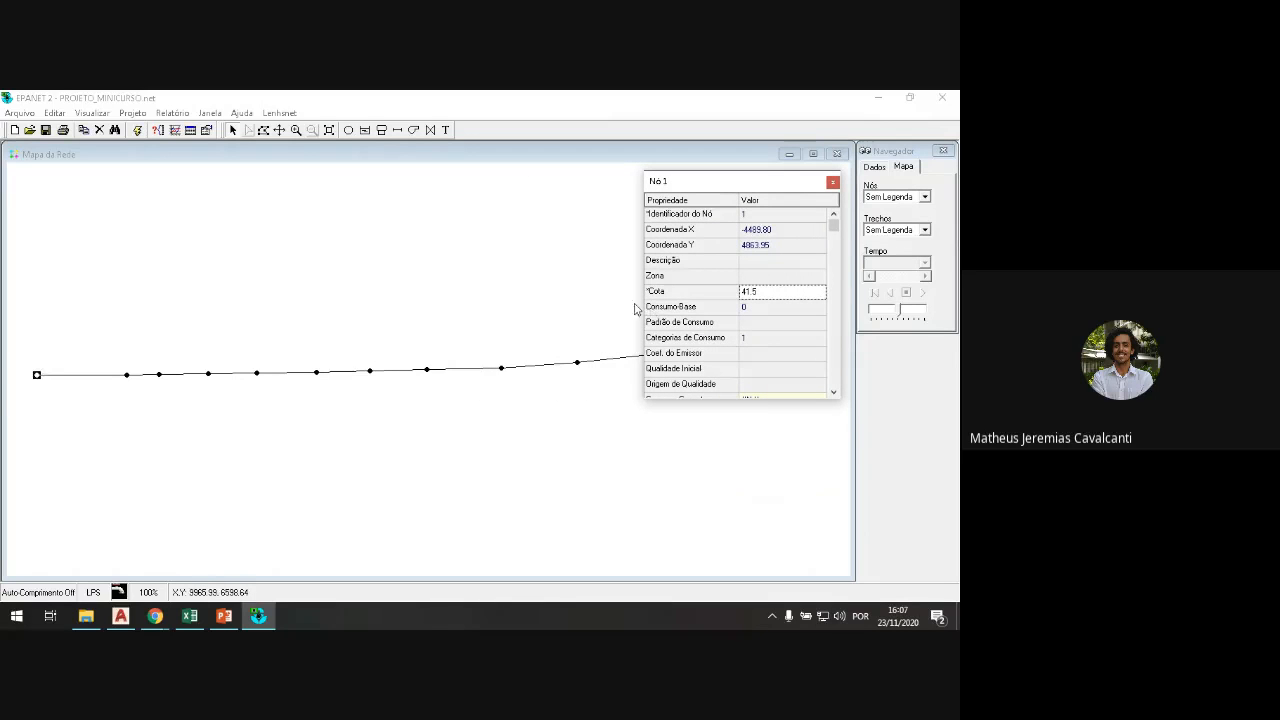
drag(719, 181, 766, 277)
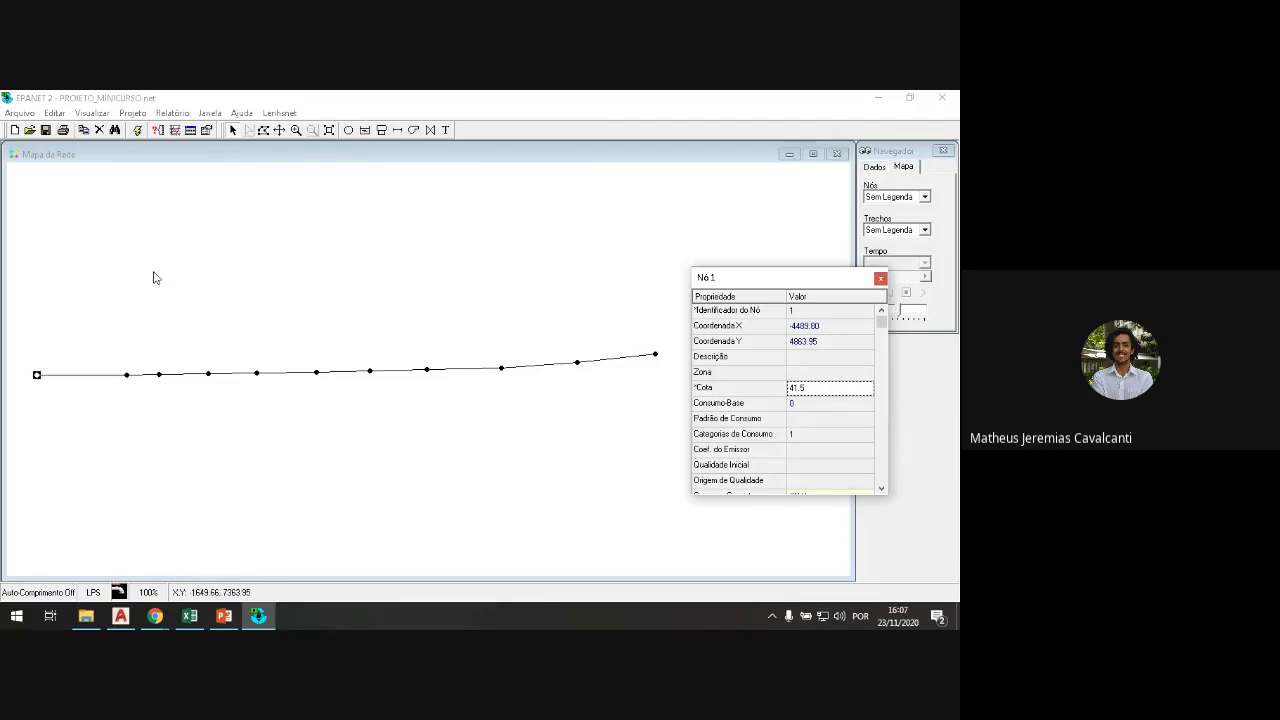
Step: Set the elevation (Cota) of node 2 to 41.25 and of node 3 to 41.15, following the Excel table
click(127, 376)
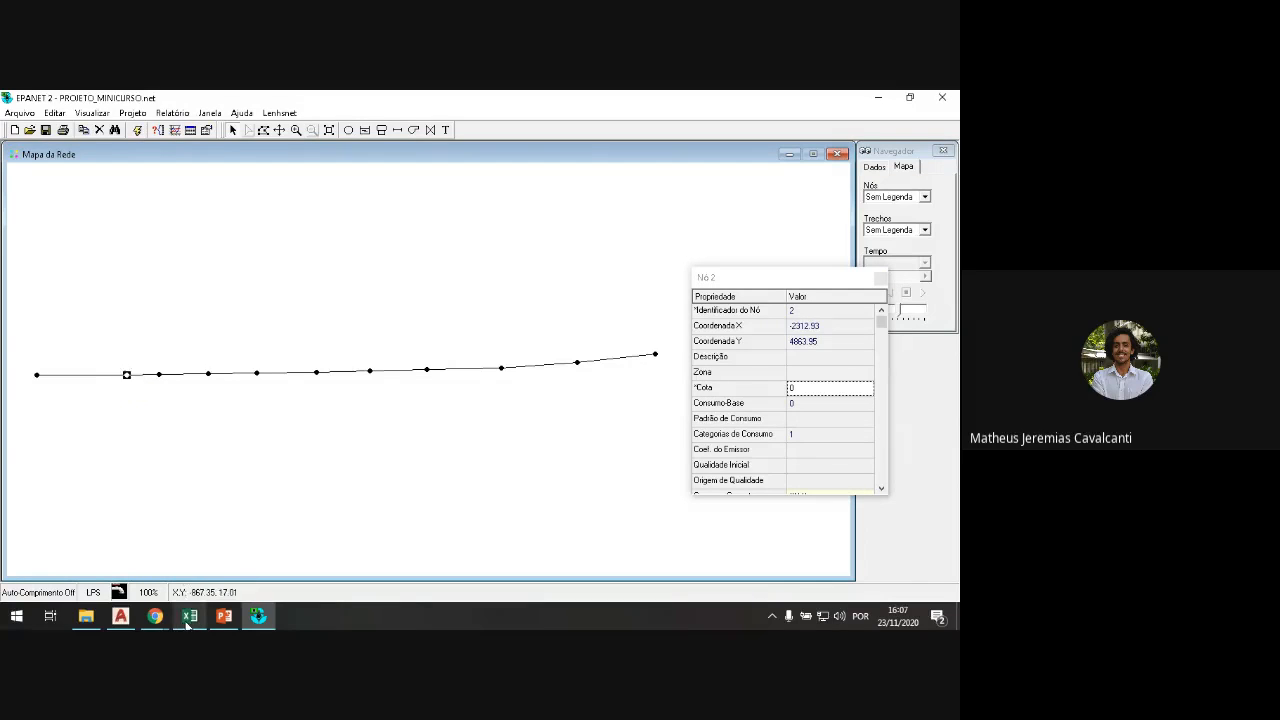
mouse_move(202, 575)
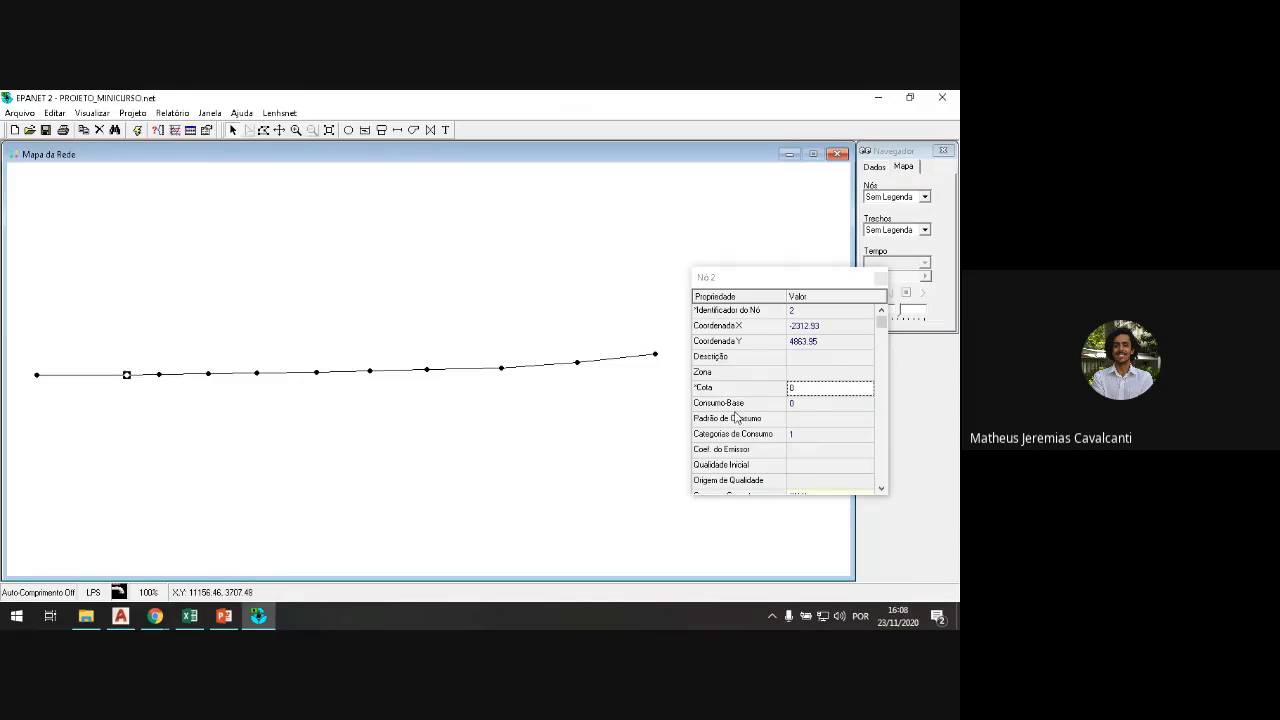
click(808, 390)
text(41.25)
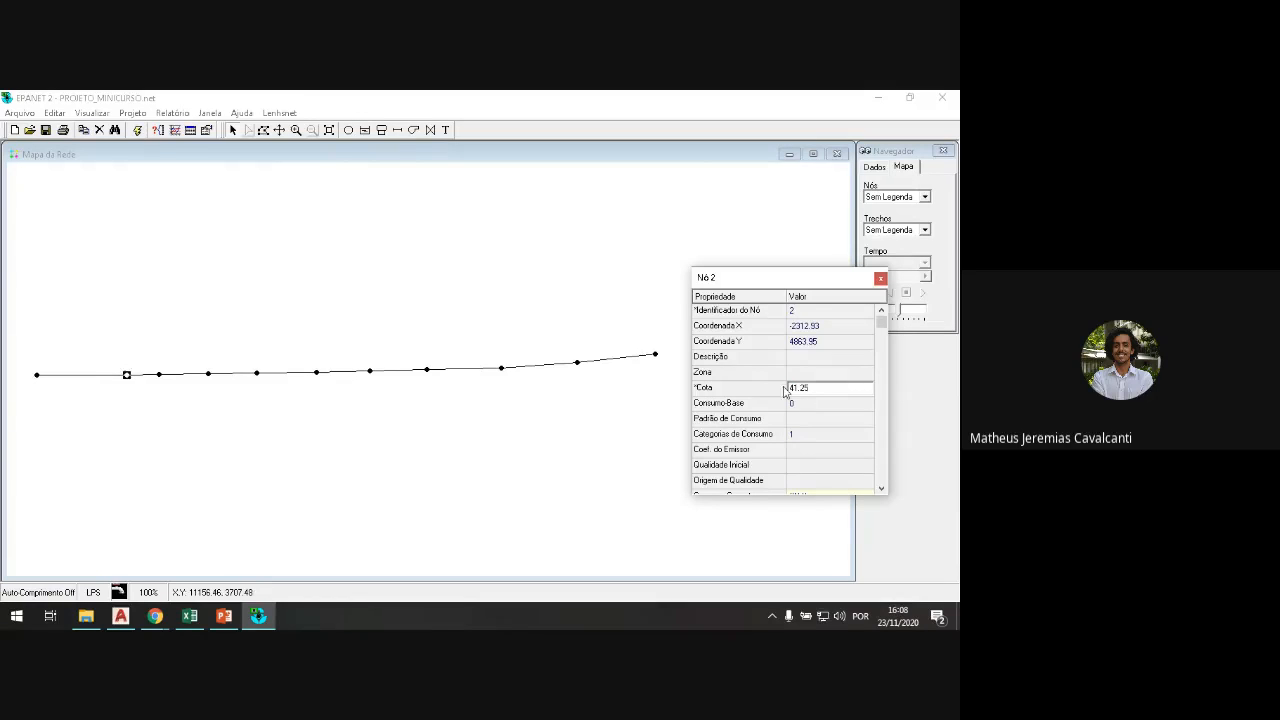
click(159, 374)
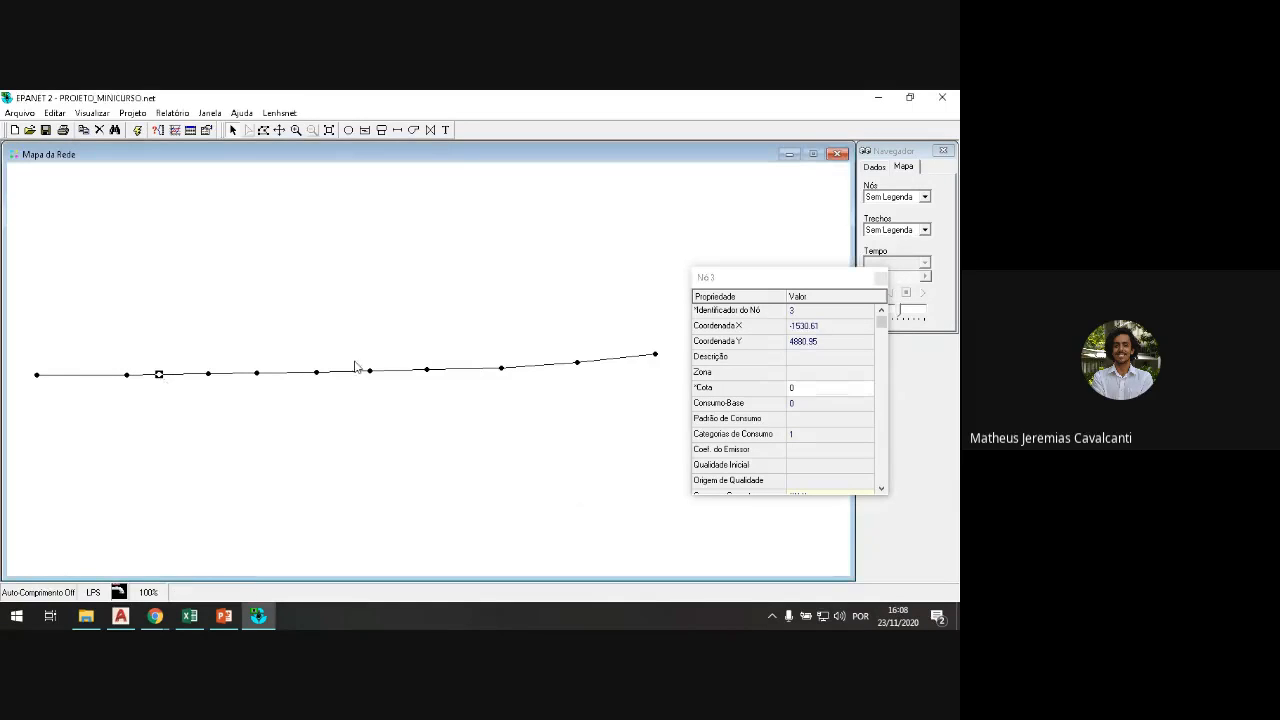
click(831, 389)
text(41.15)
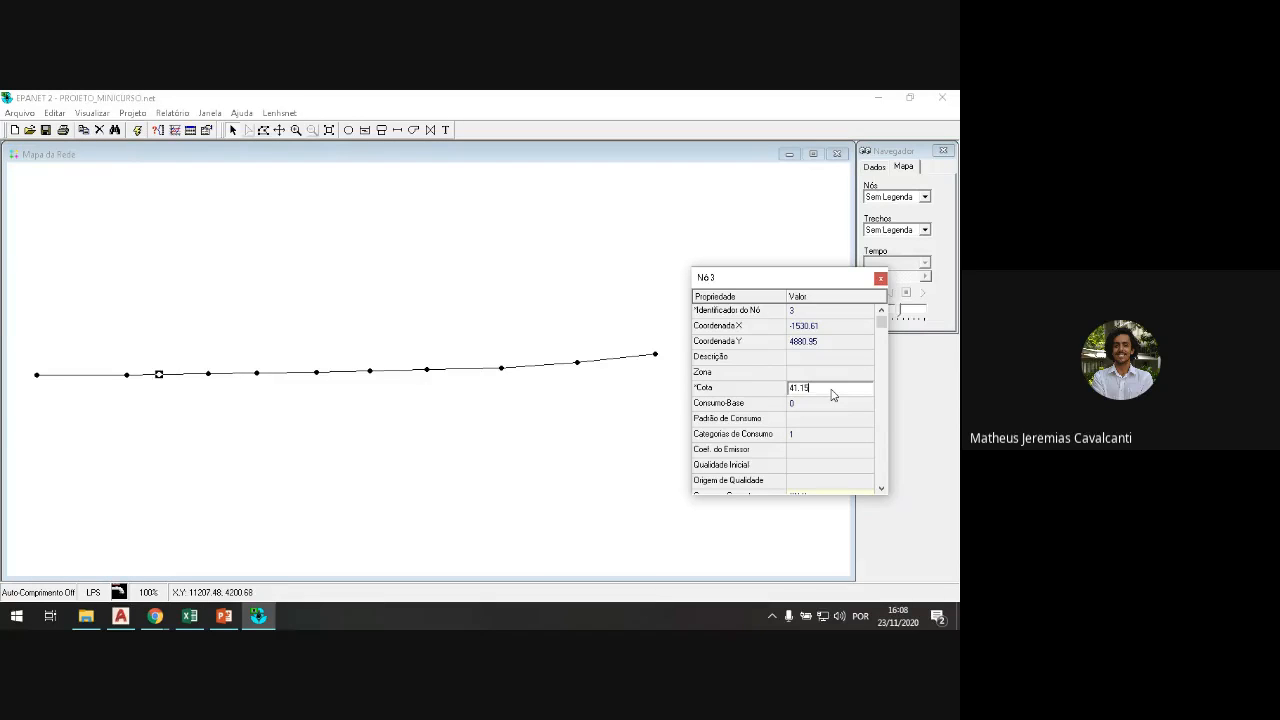
Step: Set the elevation (Cota) of node 4 to 41.1 and of node 5 to 40.2, following the Excel table
mouse_move(190, 614)
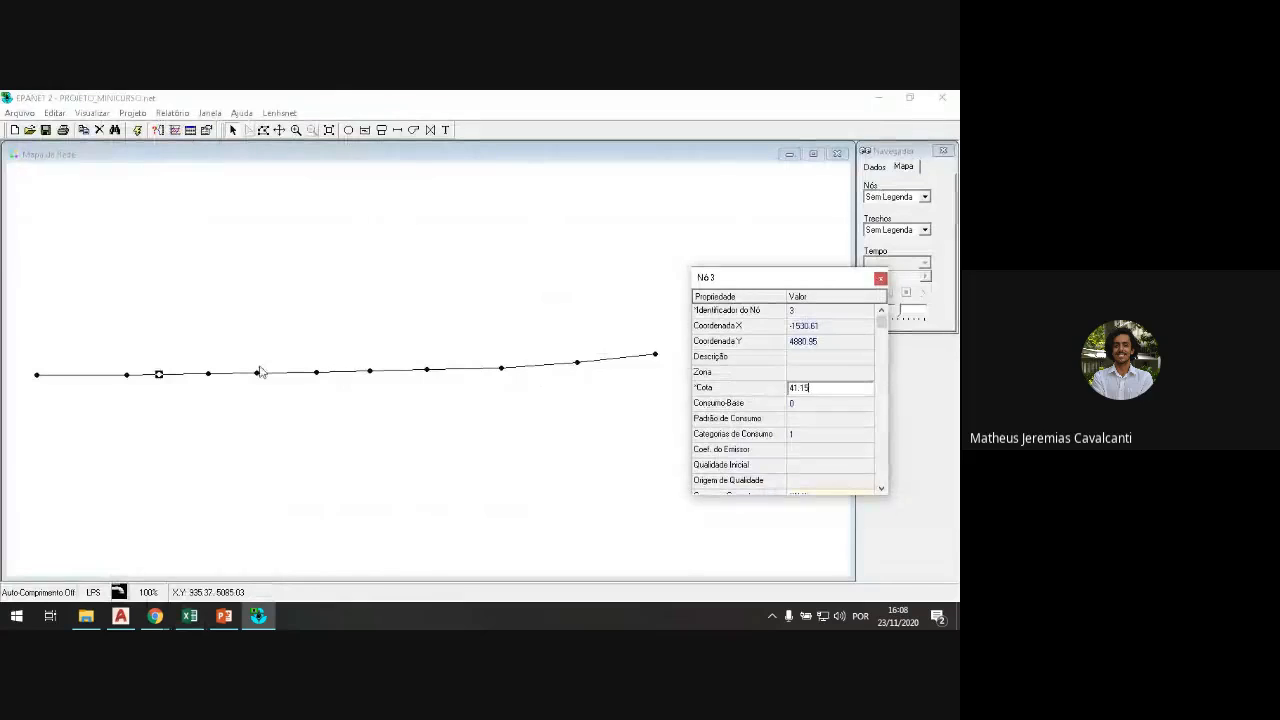
click(207, 374)
click(791, 389)
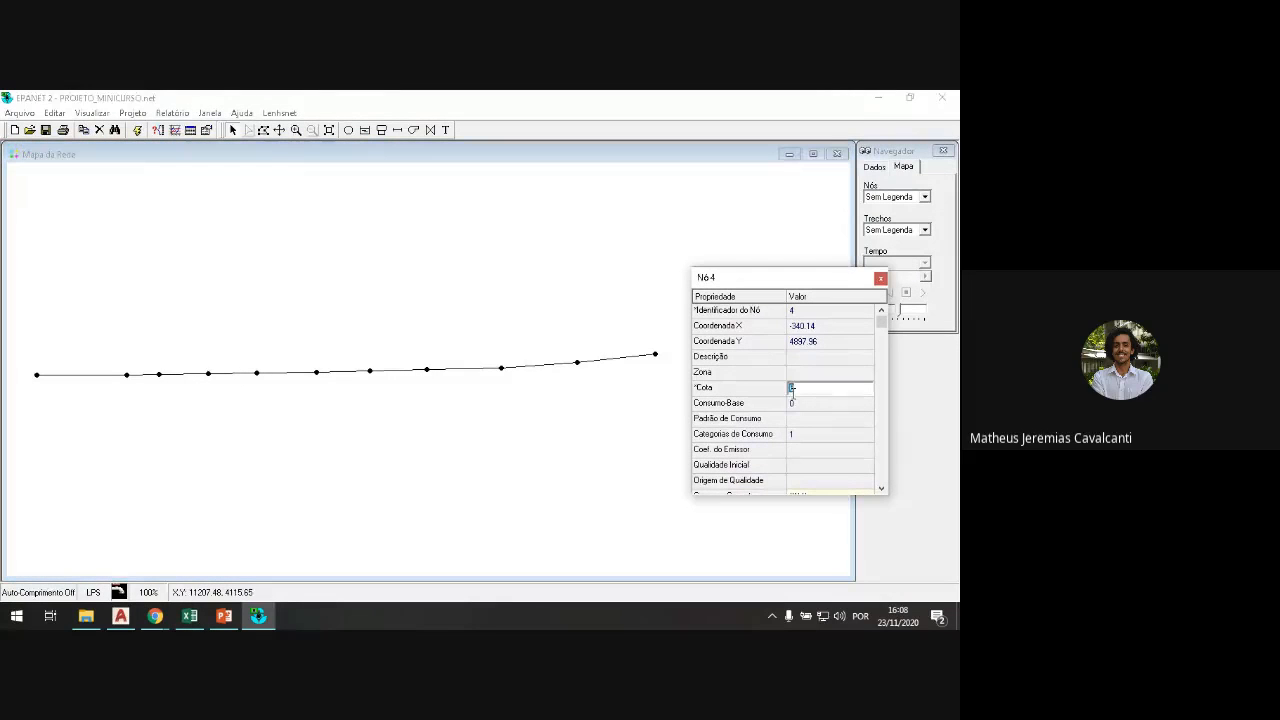
text(41.1)
mouse_move(190, 615)
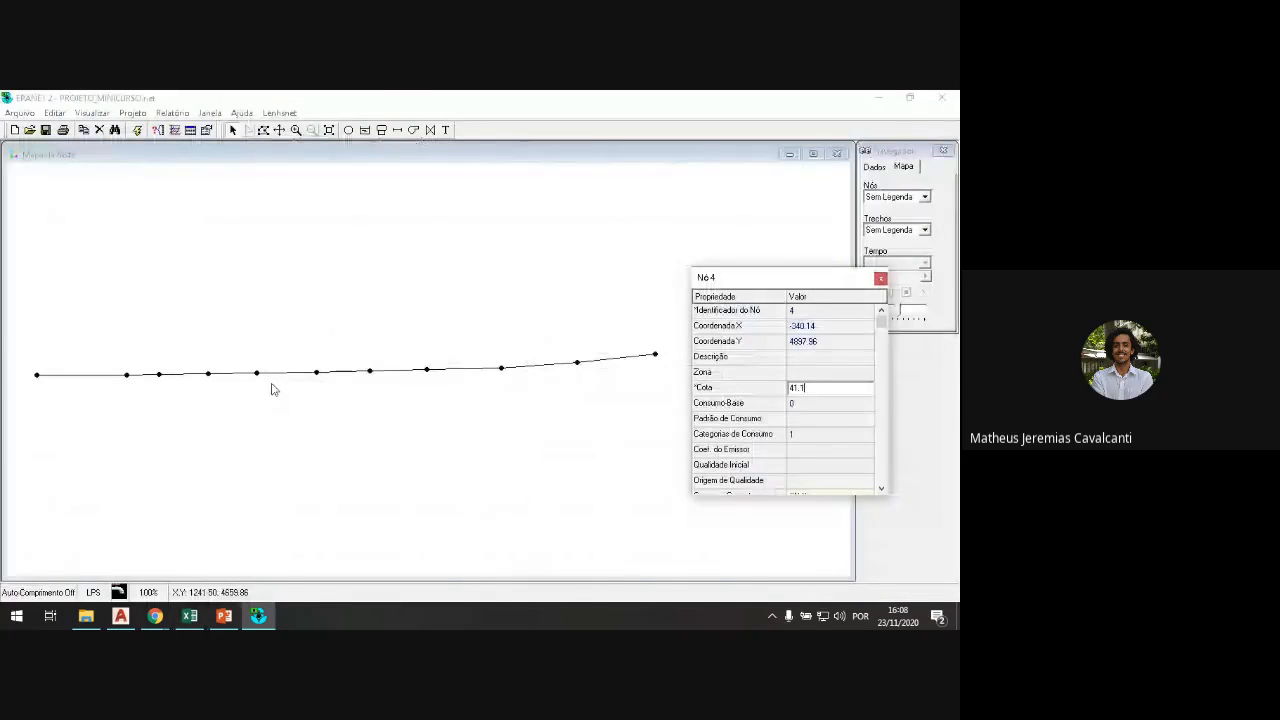
click(257, 373)
click(818, 389)
text(40.2)
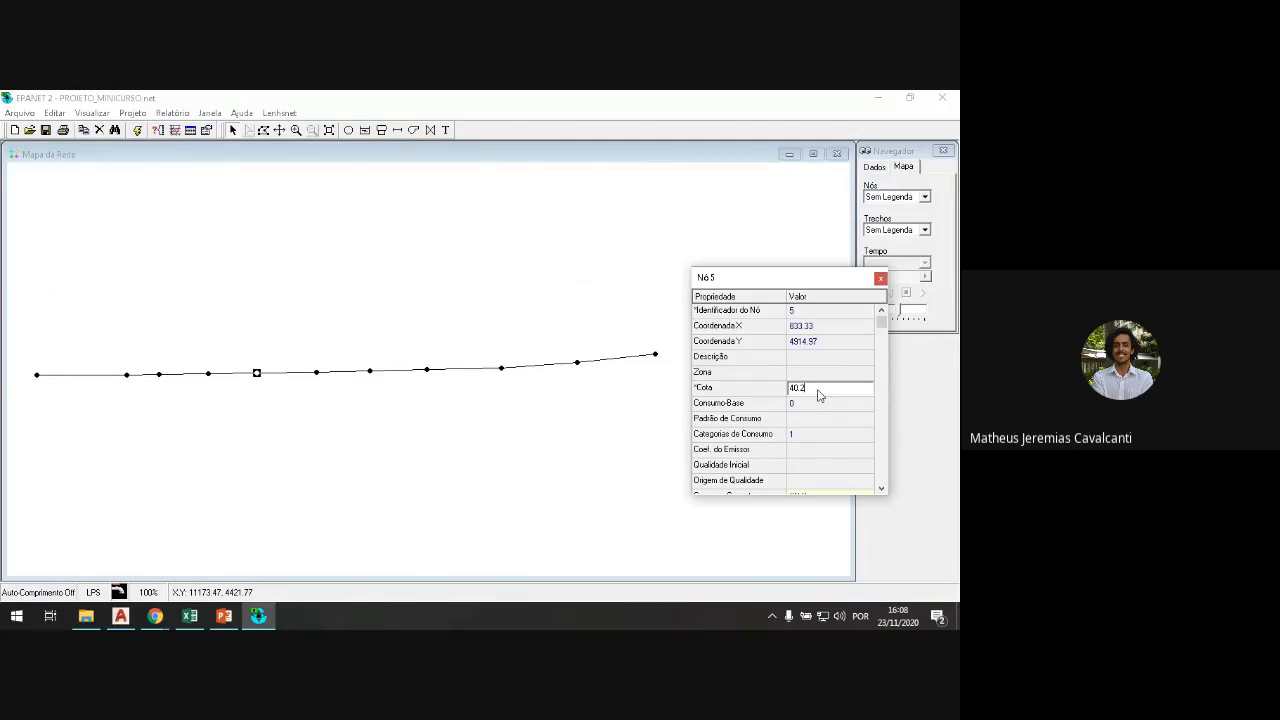
Step: Check the Excel table and set the elevation (Cota) of node 6 to 38.10
mouse_move(189, 616)
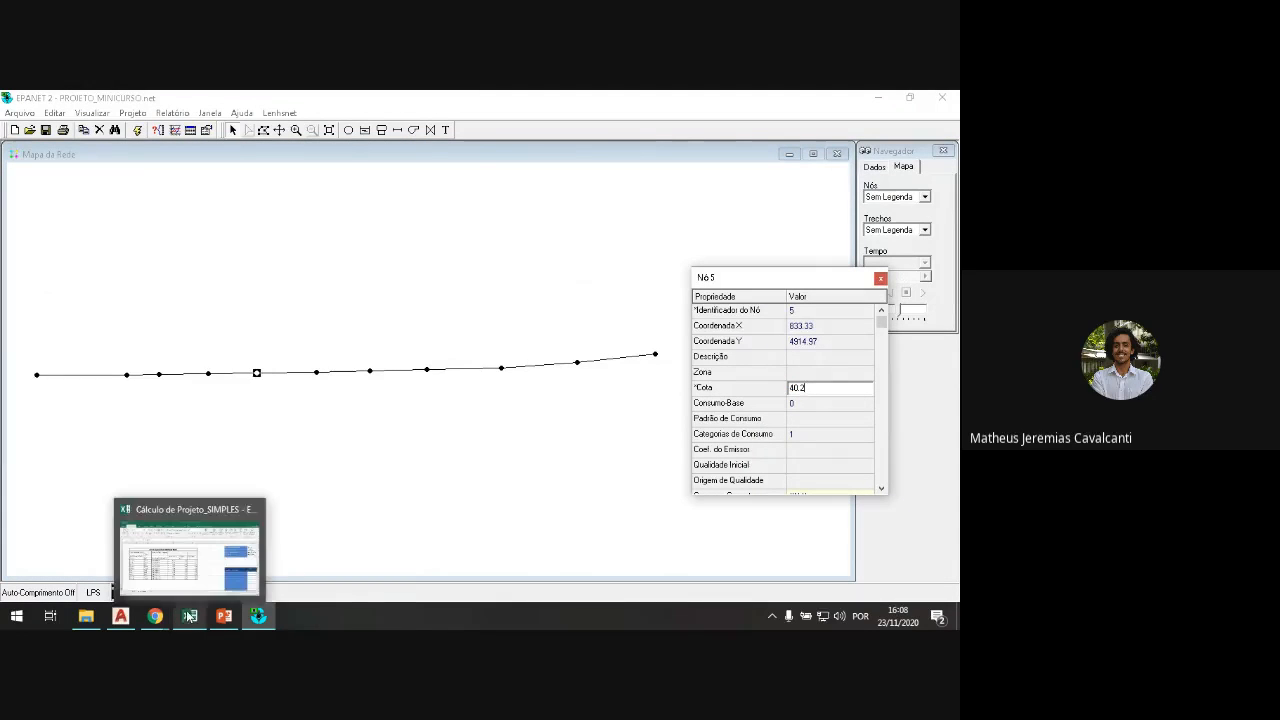
click(182, 575)
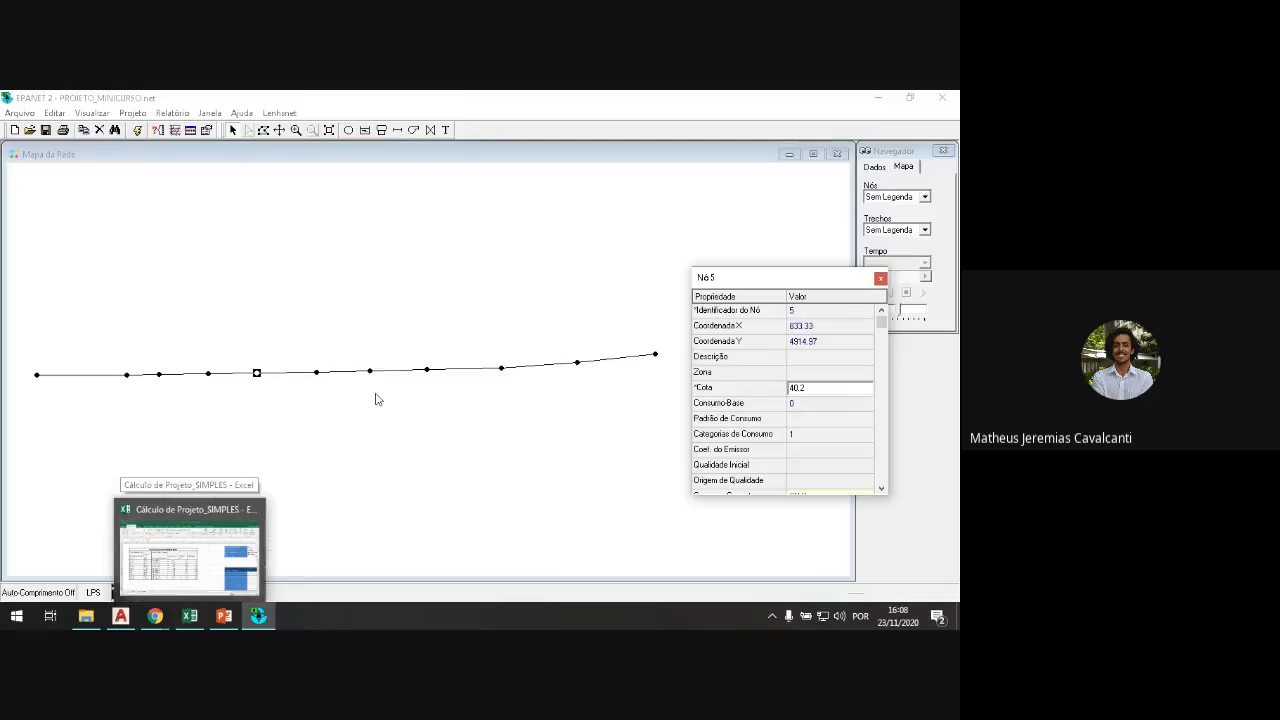
click(316, 372)
click(823, 388)
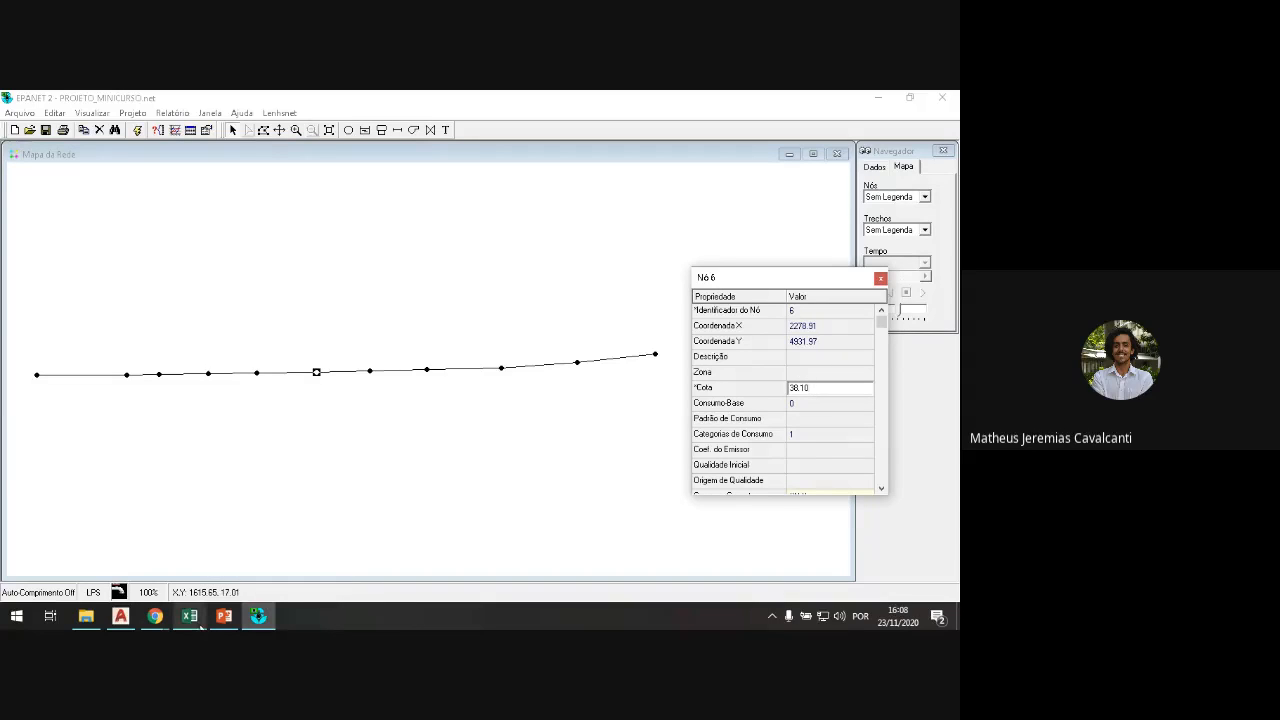
Step: Set the elevation (Cota) of node 7 to 36.8 from the Excel table, and recheck node 6
mouse_move(192, 614)
mouse_move(192, 587)
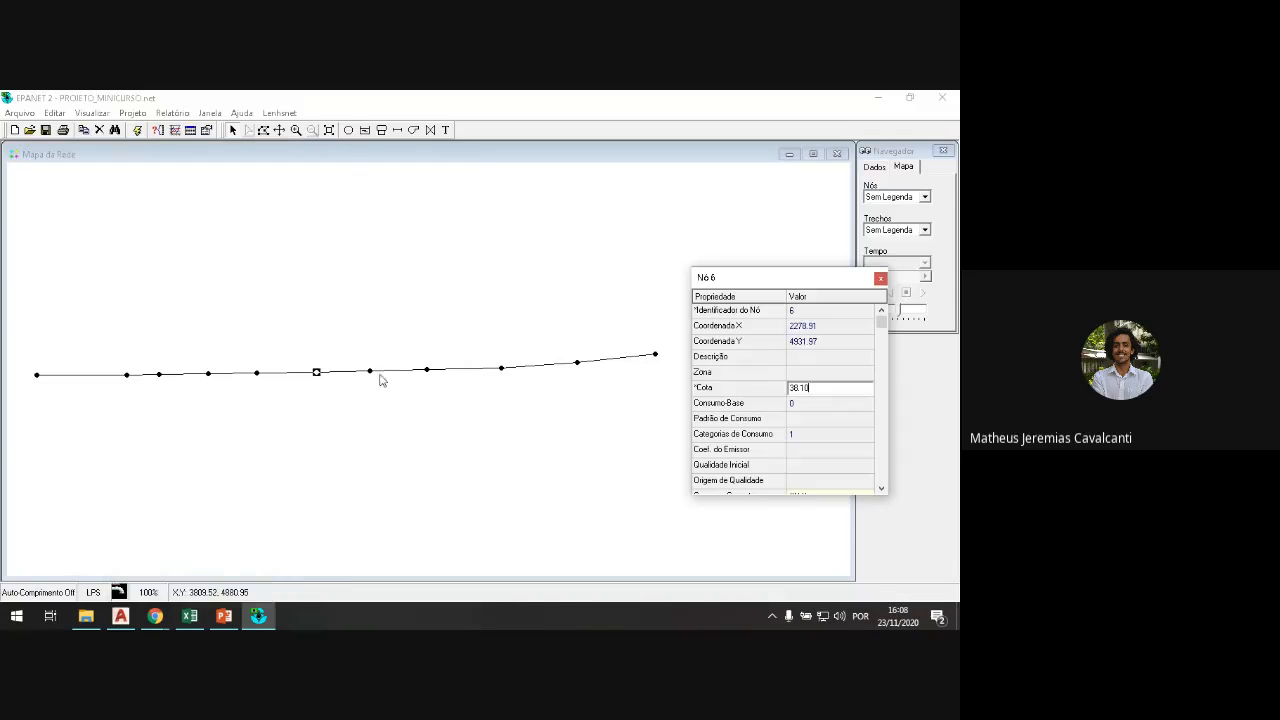
click(370, 371)
click(824, 389)
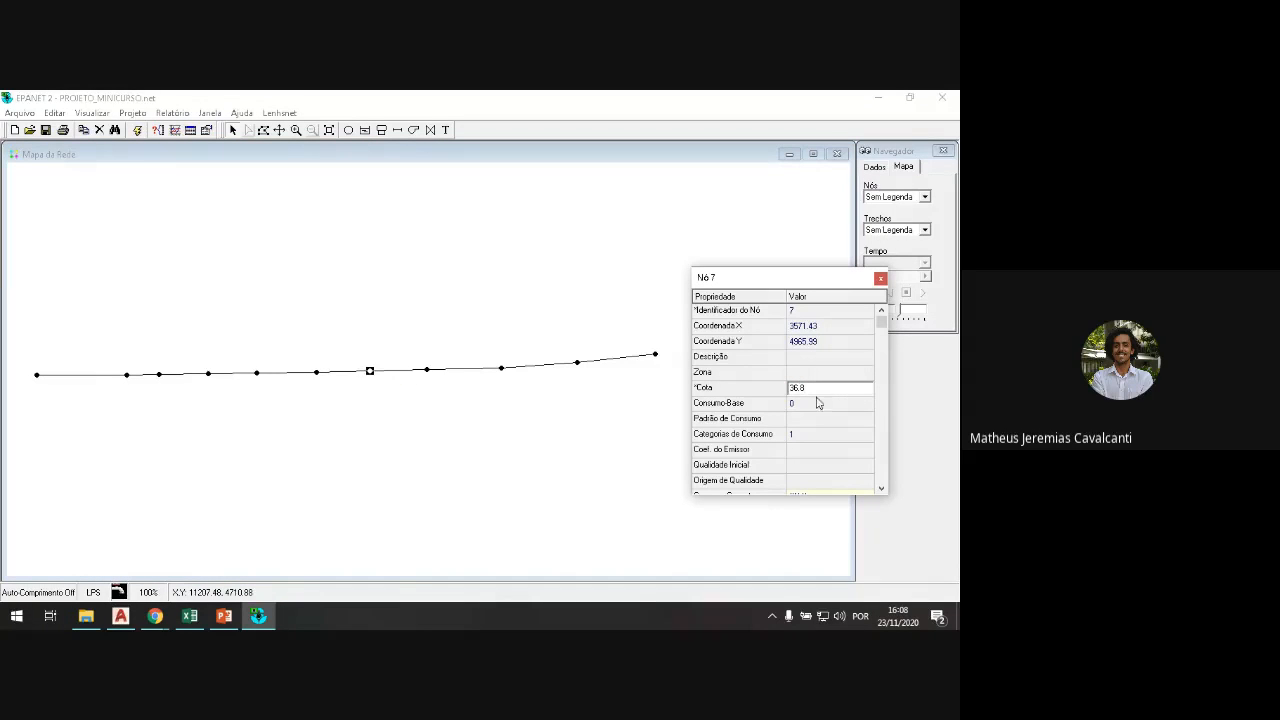
mouse_move(187, 625)
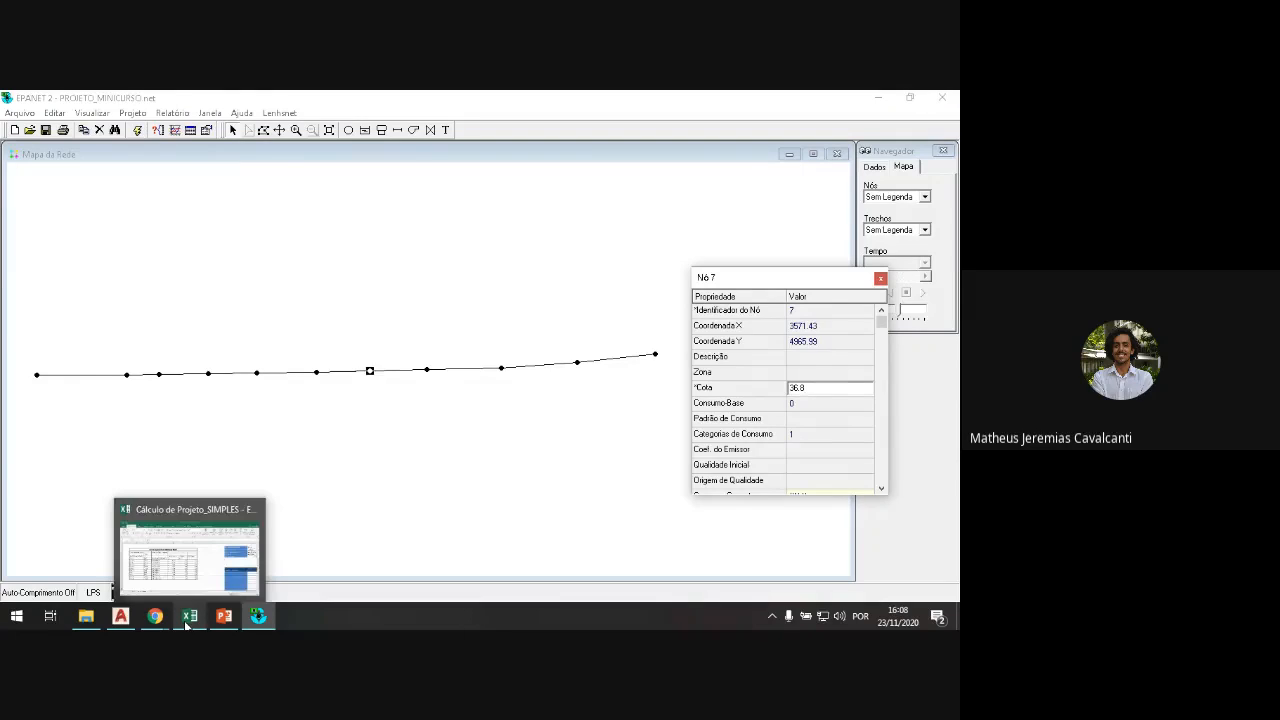
mouse_move(197, 580)
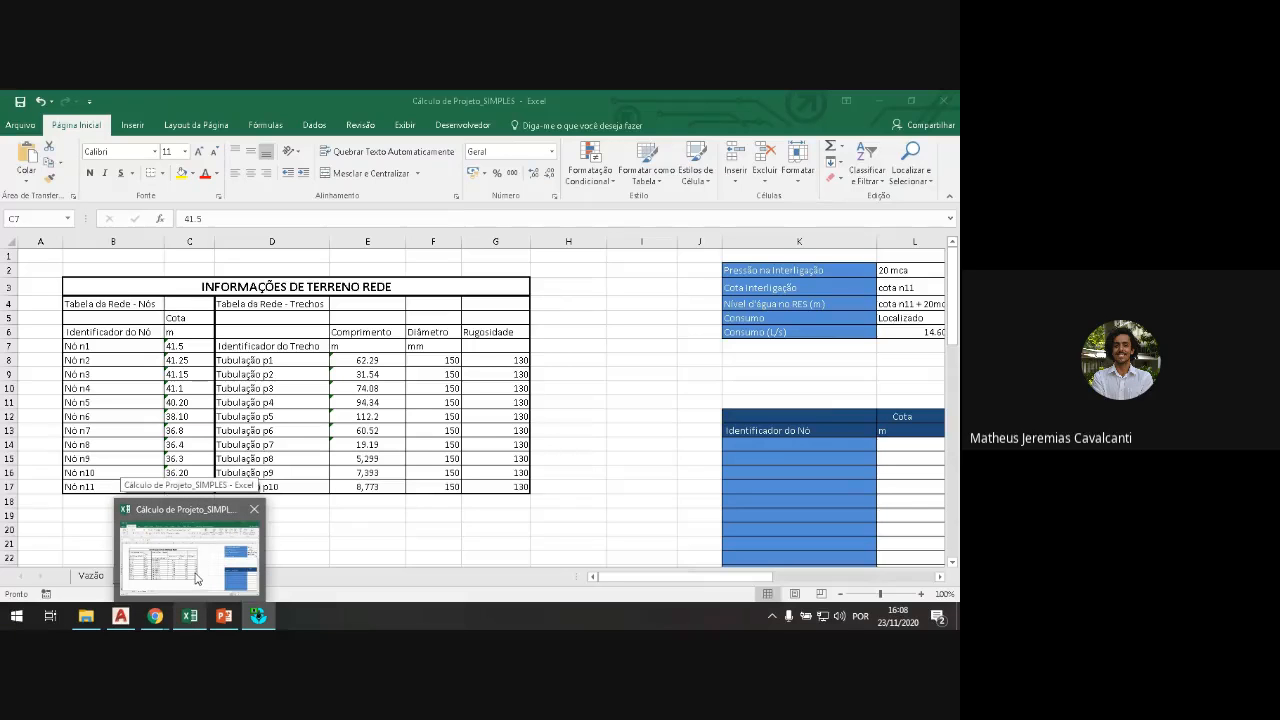
text(36.8)
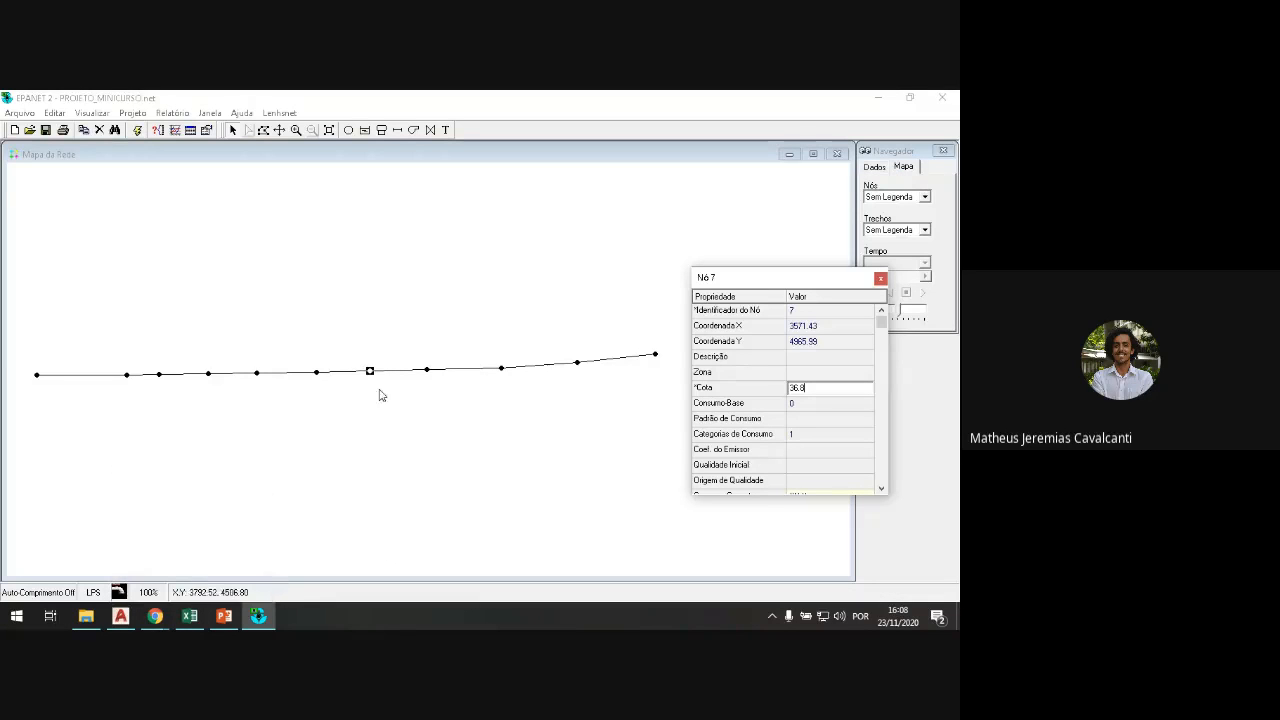
click(322, 373)
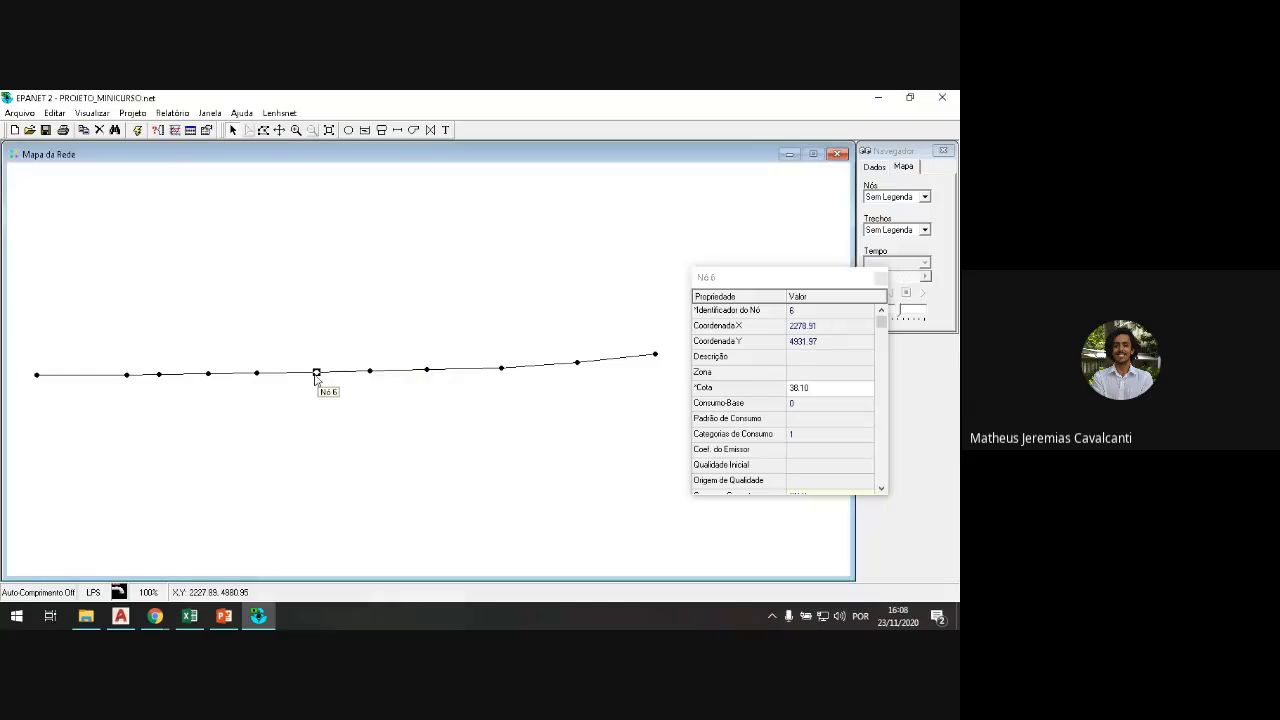
Step: Check the Excel table and set the elevation (Cota) of node 8 to 36.4
click(427, 370)
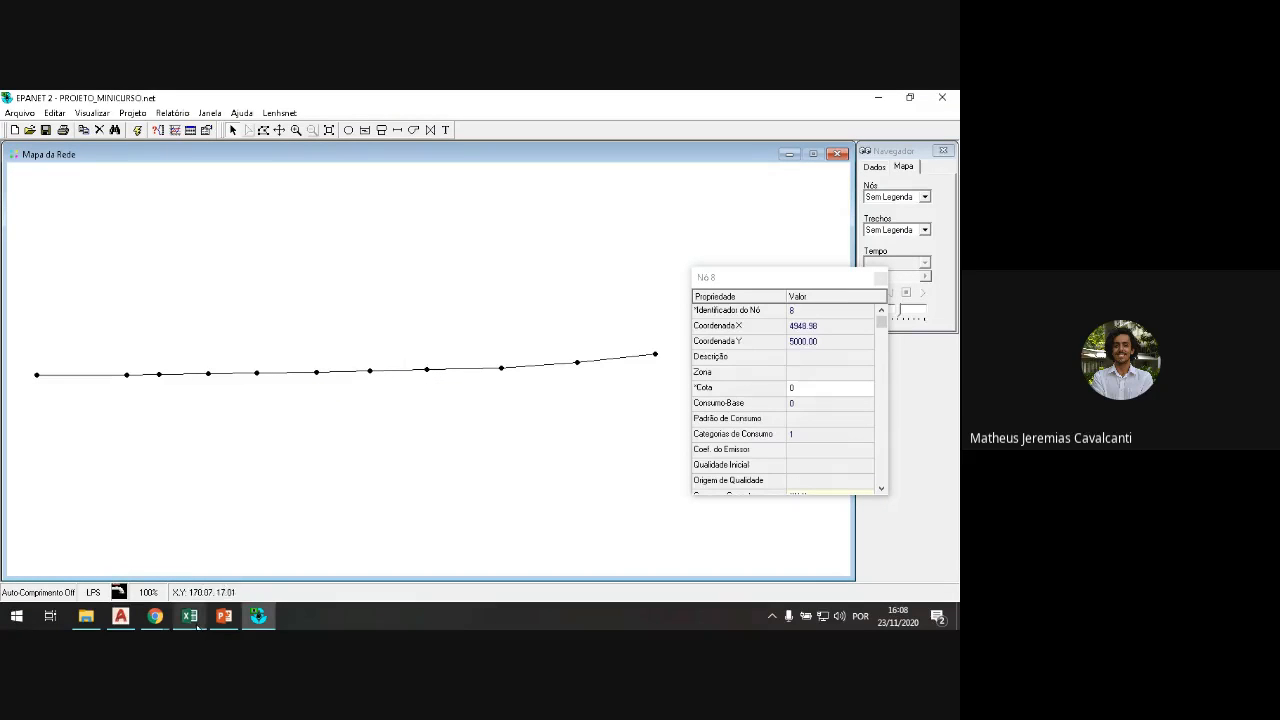
mouse_move(190, 615)
mouse_move(196, 564)
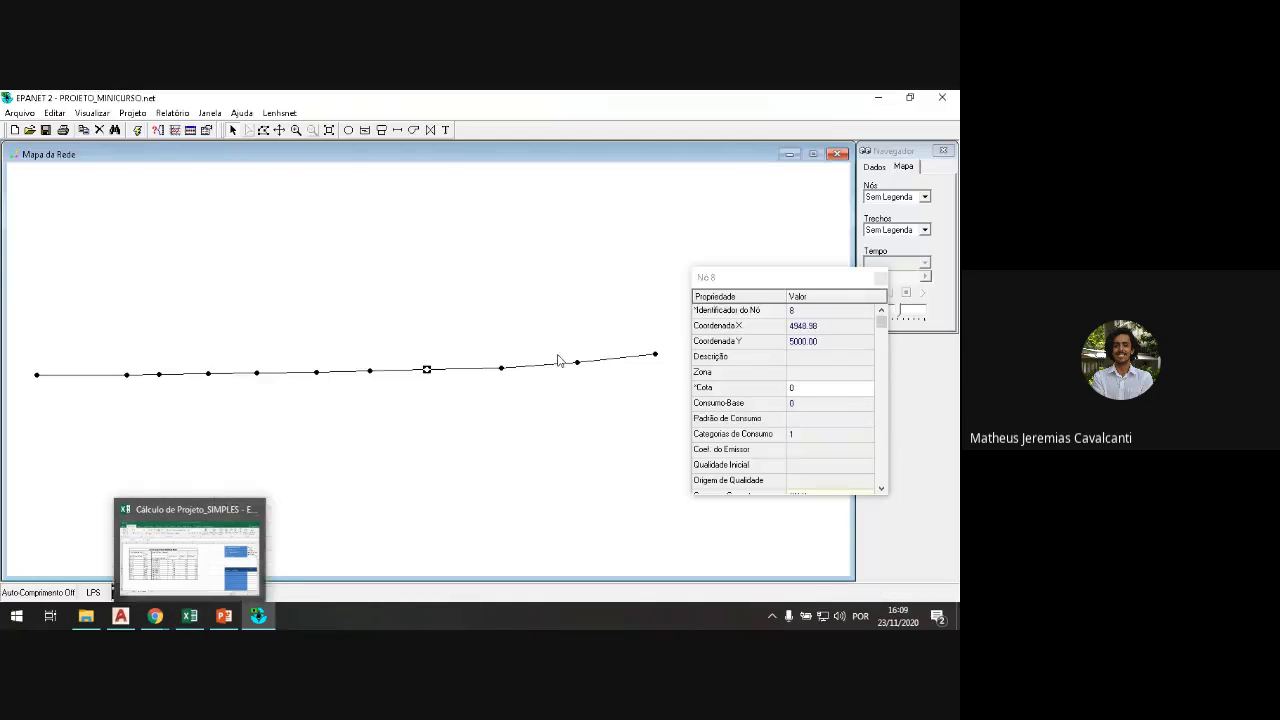
click(837, 391)
text(36.13)
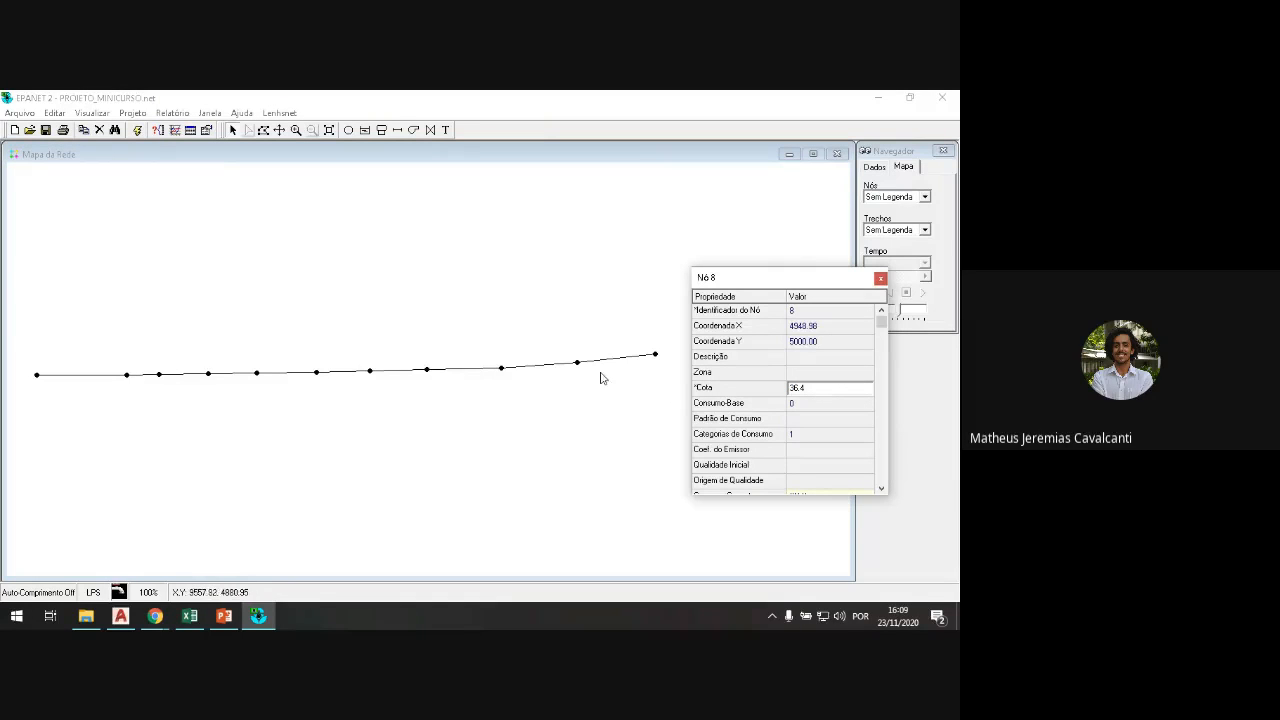
Step: Set the elevation (Cota) of node 9 to 36.3 and of node 10 to 36.20, following the Excel table
click(501, 369)
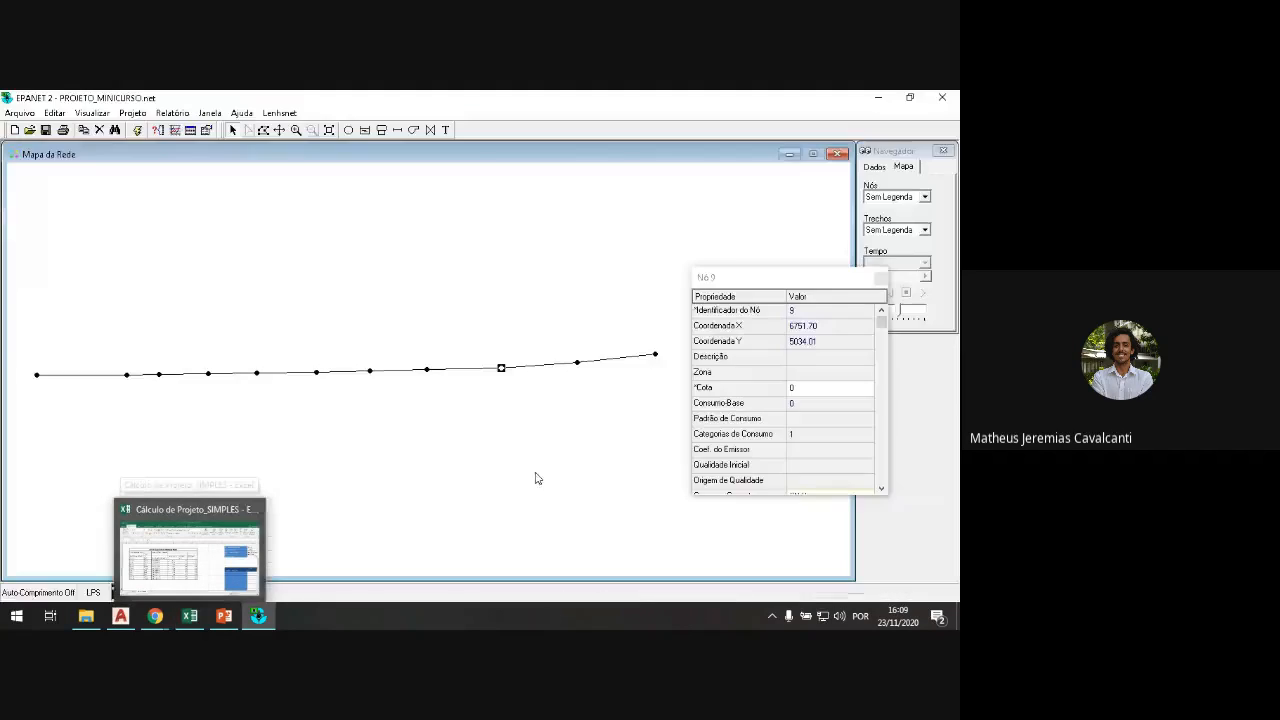
click(847, 388)
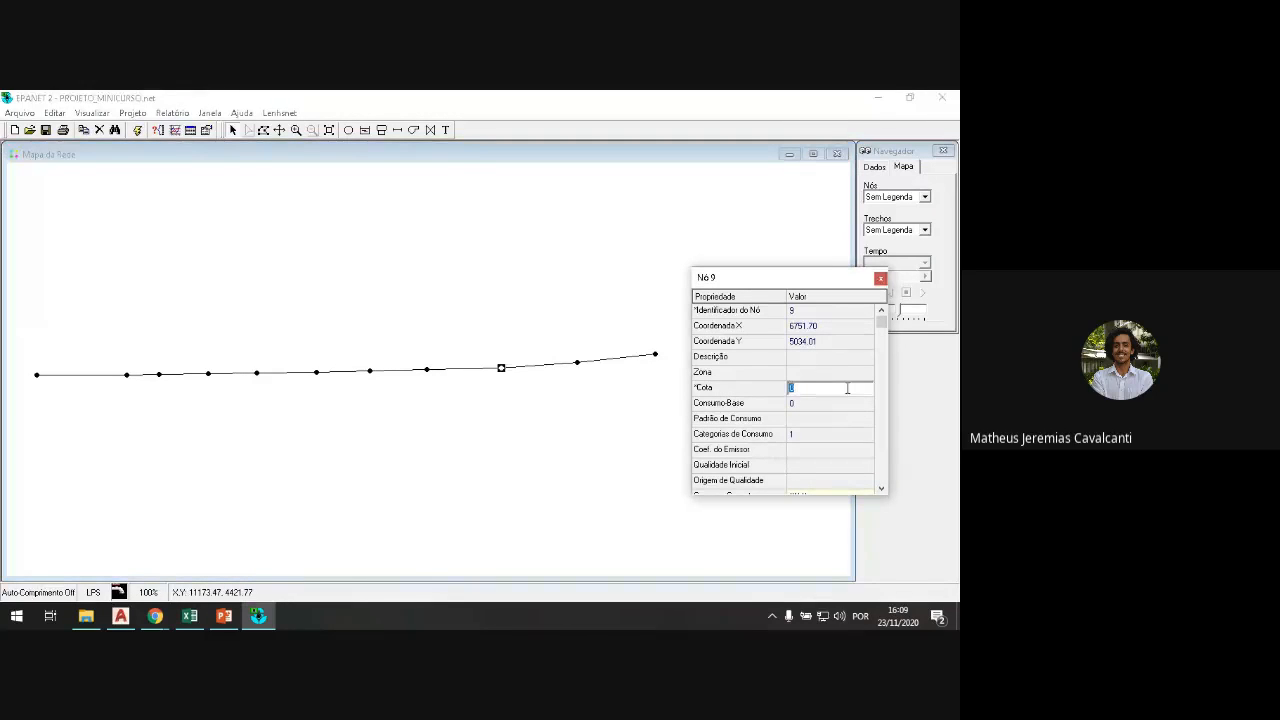
click(577, 362)
click(823, 388)
Step: Check the Excel table, set the elevation (Cota) of node 11 to 36.13, and close its properties
click(186, 594)
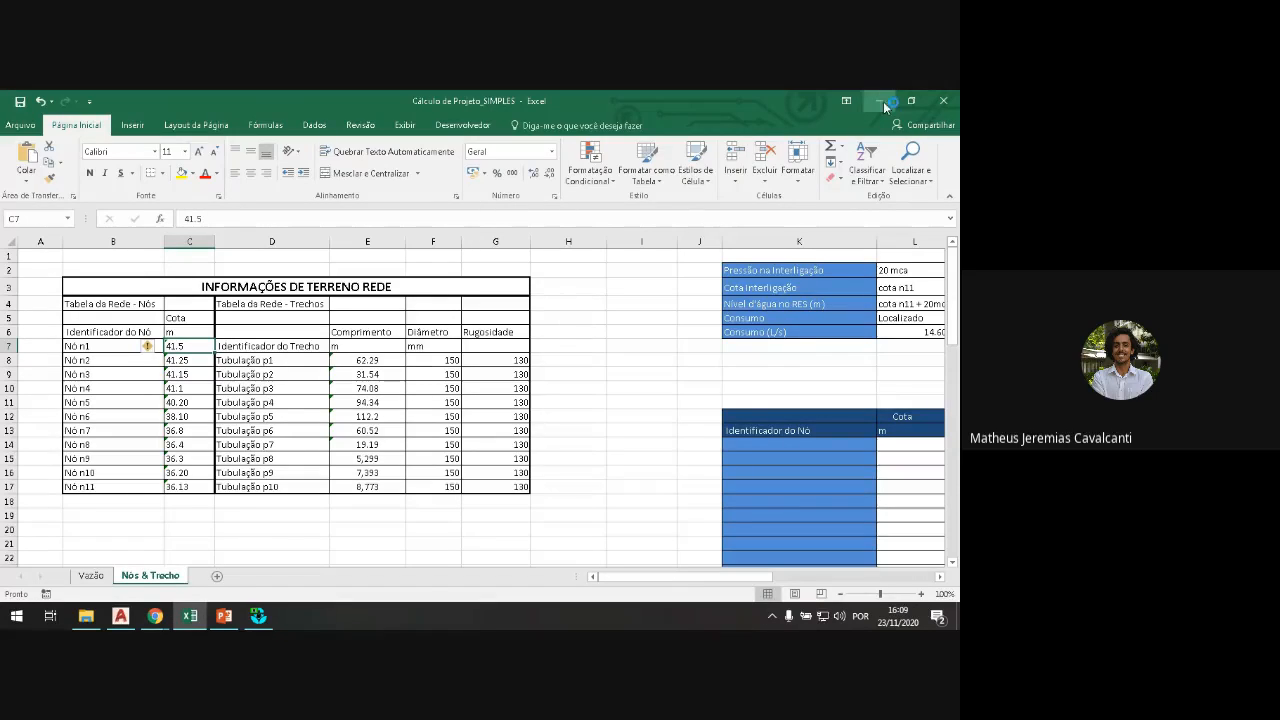
key(alt+Tab)
click(656, 355)
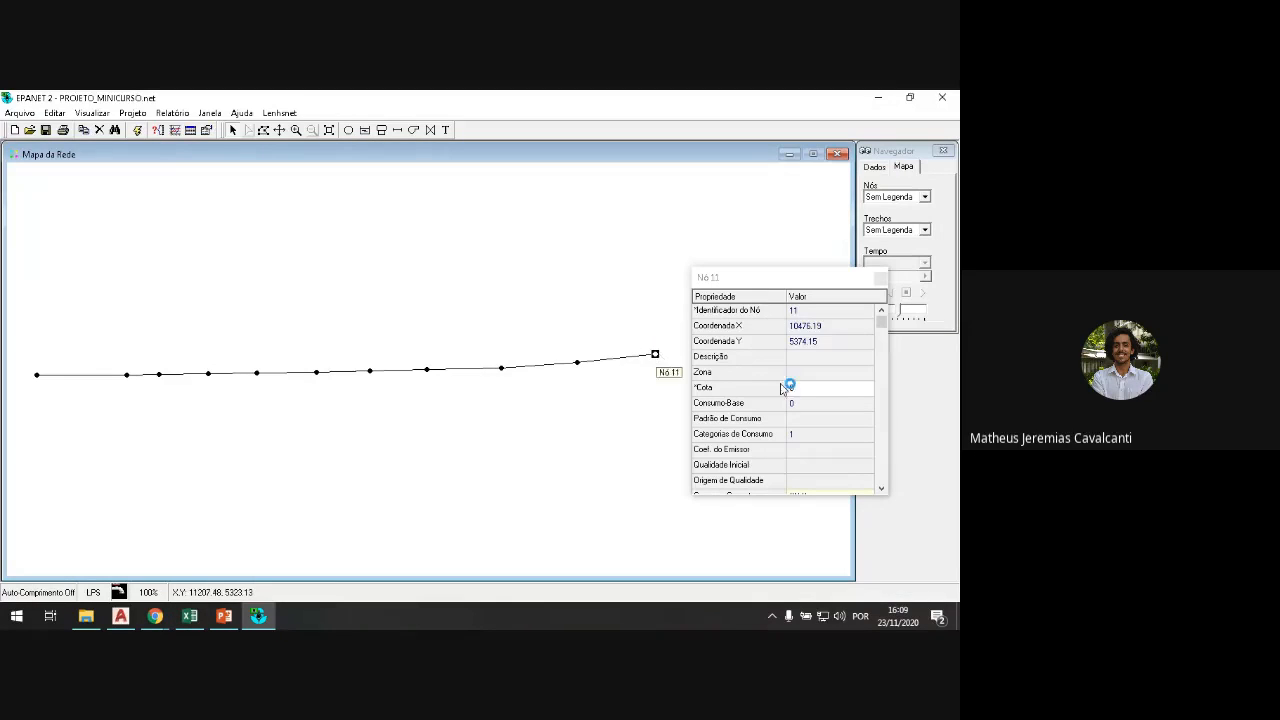
click(800, 388)
text(36.13)
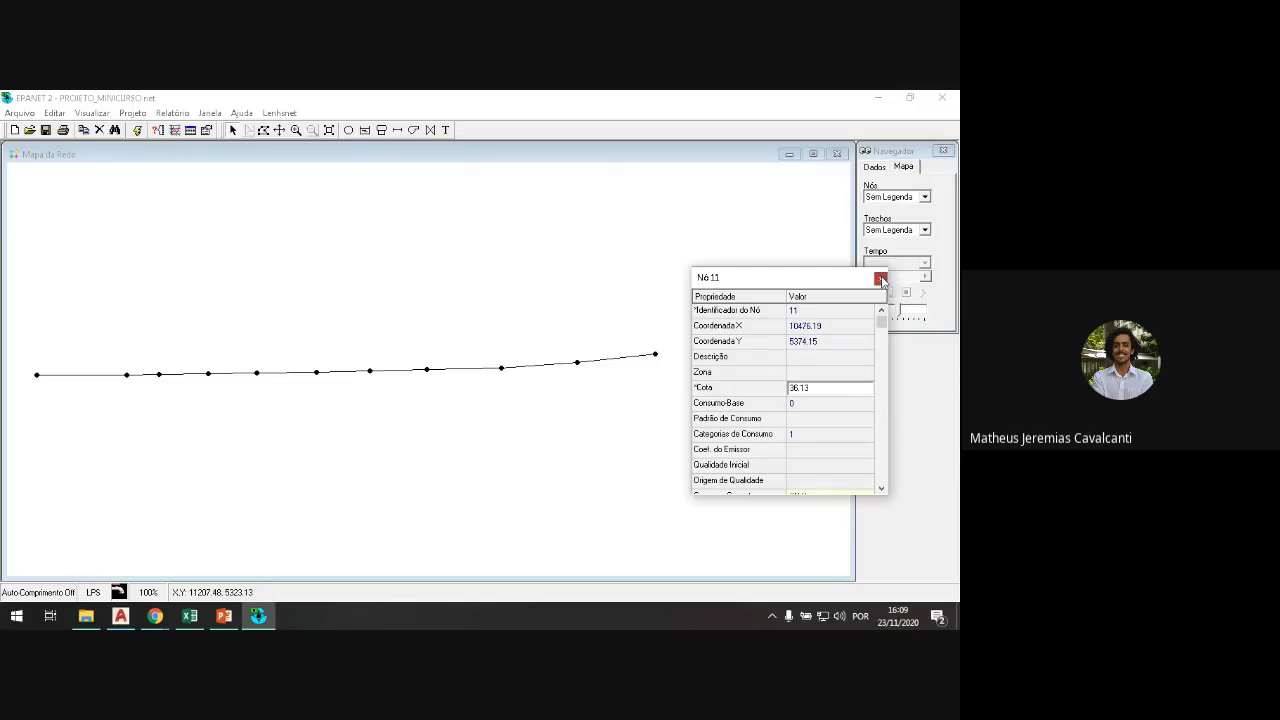
click(880, 278)
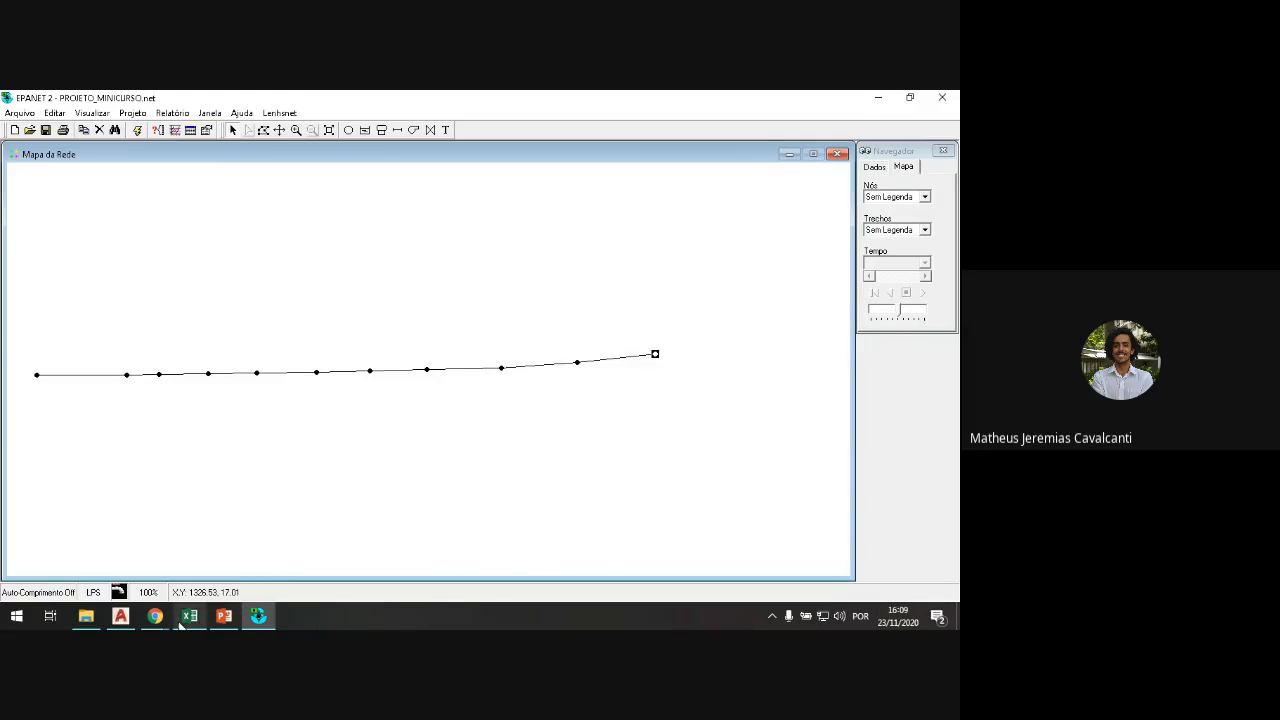
Step: Switch to the AutoCAD drawing and examine the pipe label on the red network line near the 38.10 elevation point
click(133, 622)
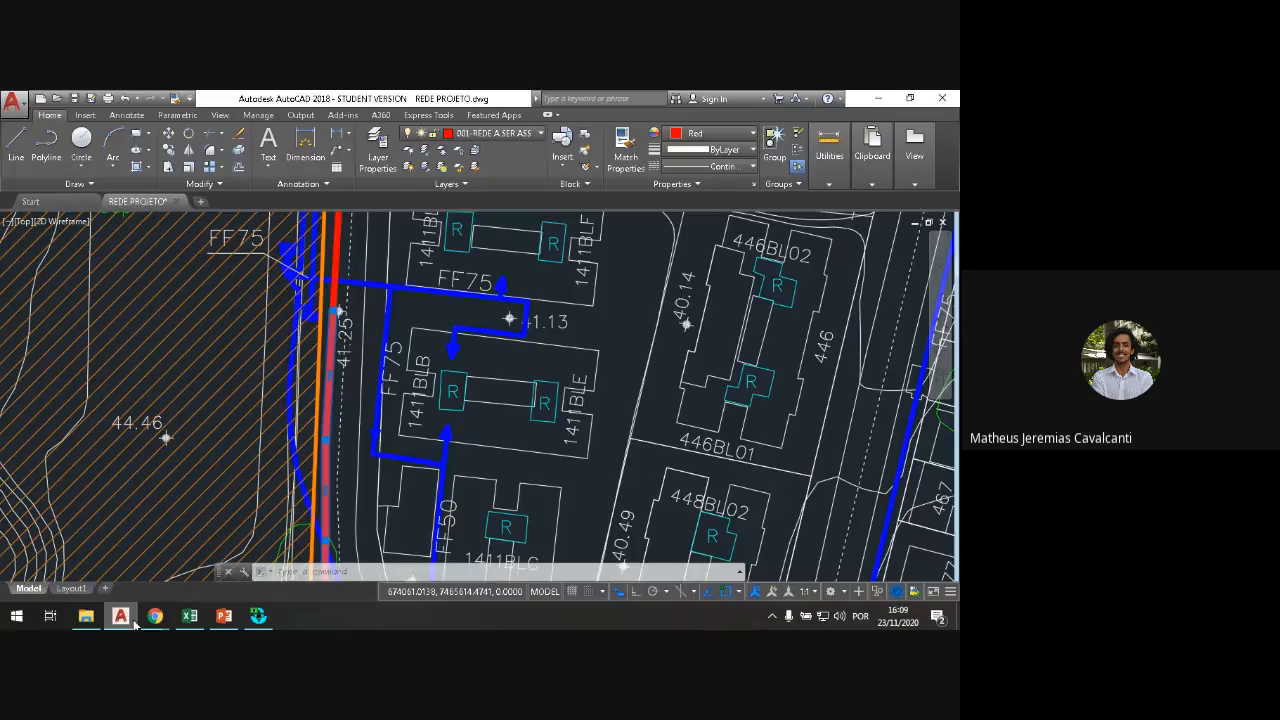
scroll(382, 346, down, 5)
scroll(382, 346, up, 6)
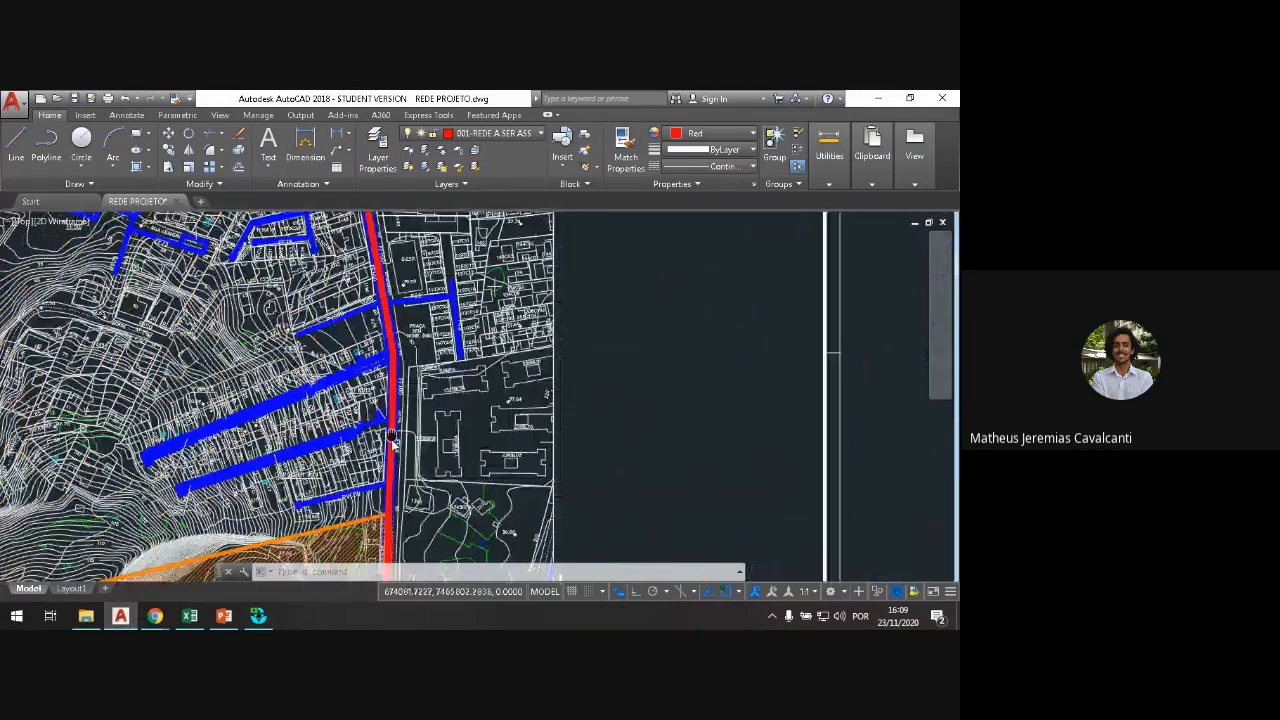
scroll(394, 362, up, 4)
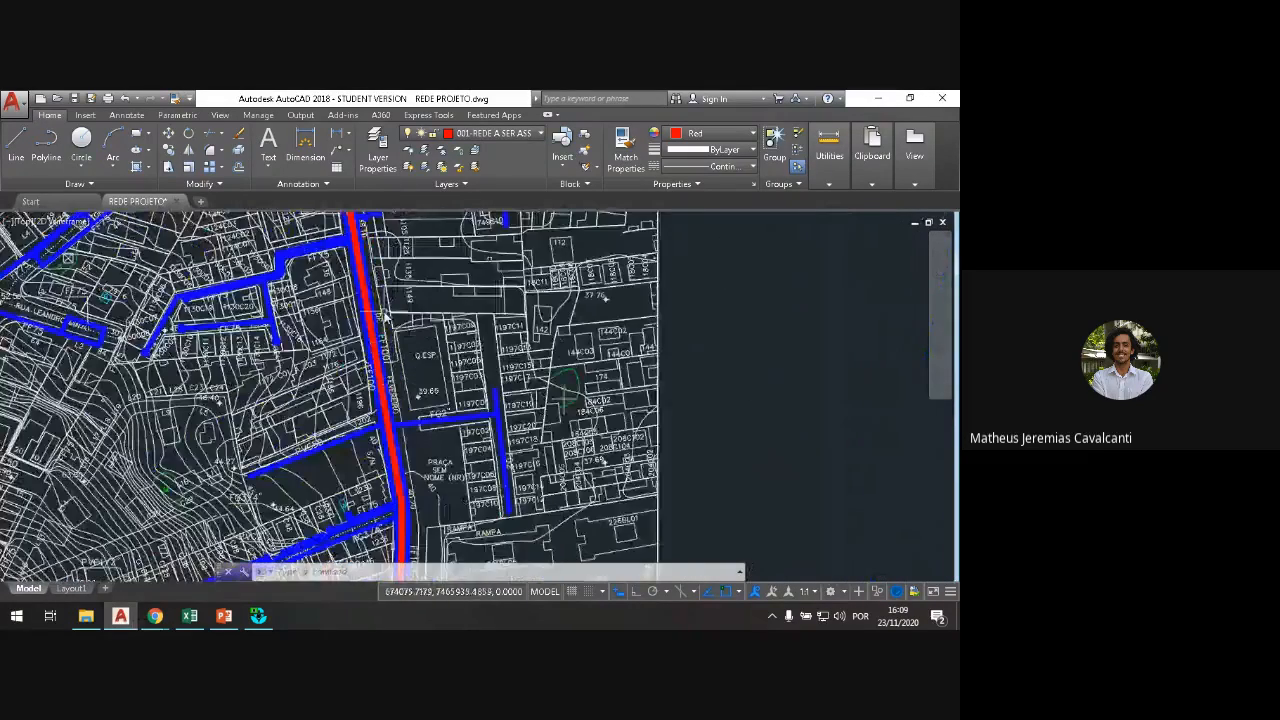
scroll(368, 335, up, 4)
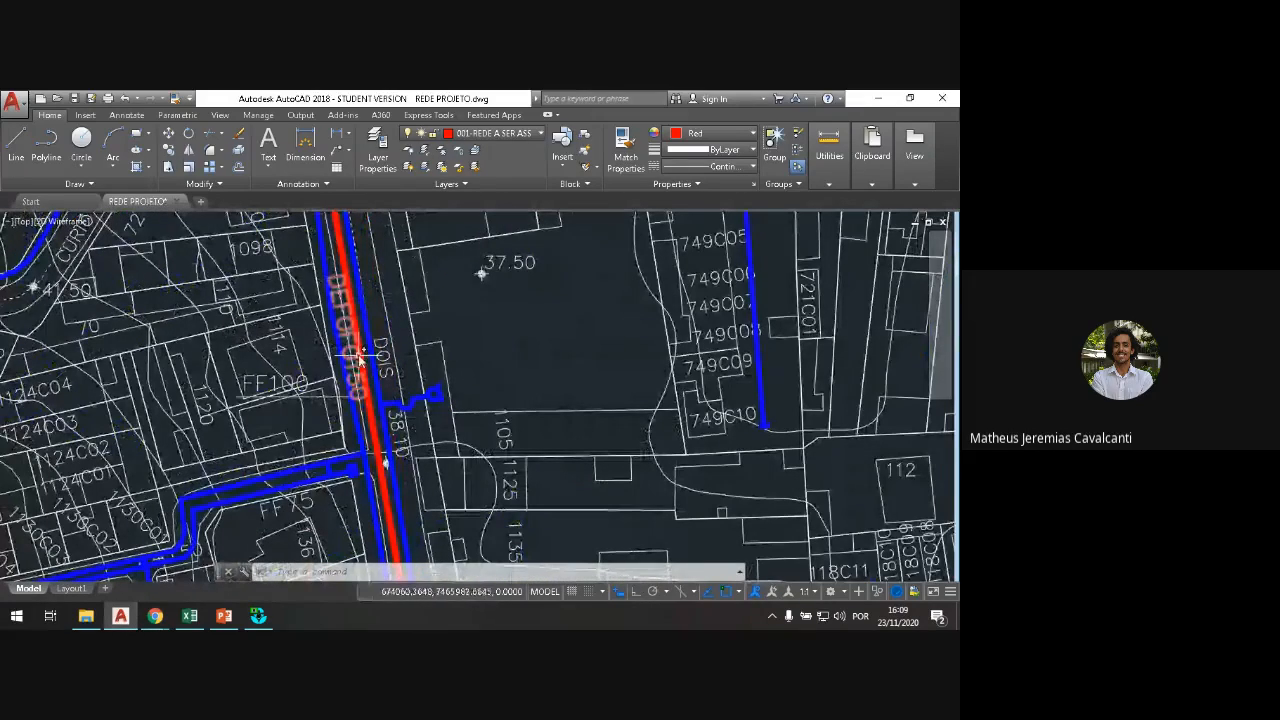
scroll(350, 360, up, 2)
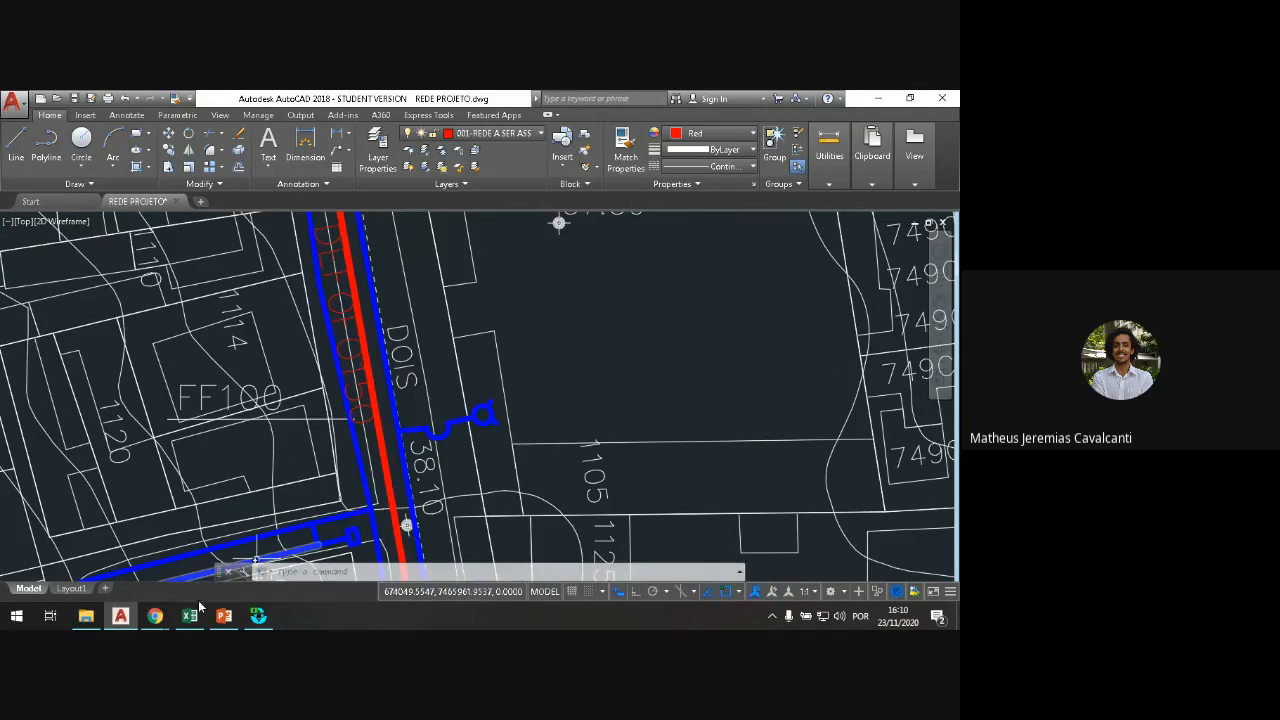
Step: Return to EPANET and review the length, diameter and roughness properties of the pipe between nodes 11 and 10
click(258, 615)
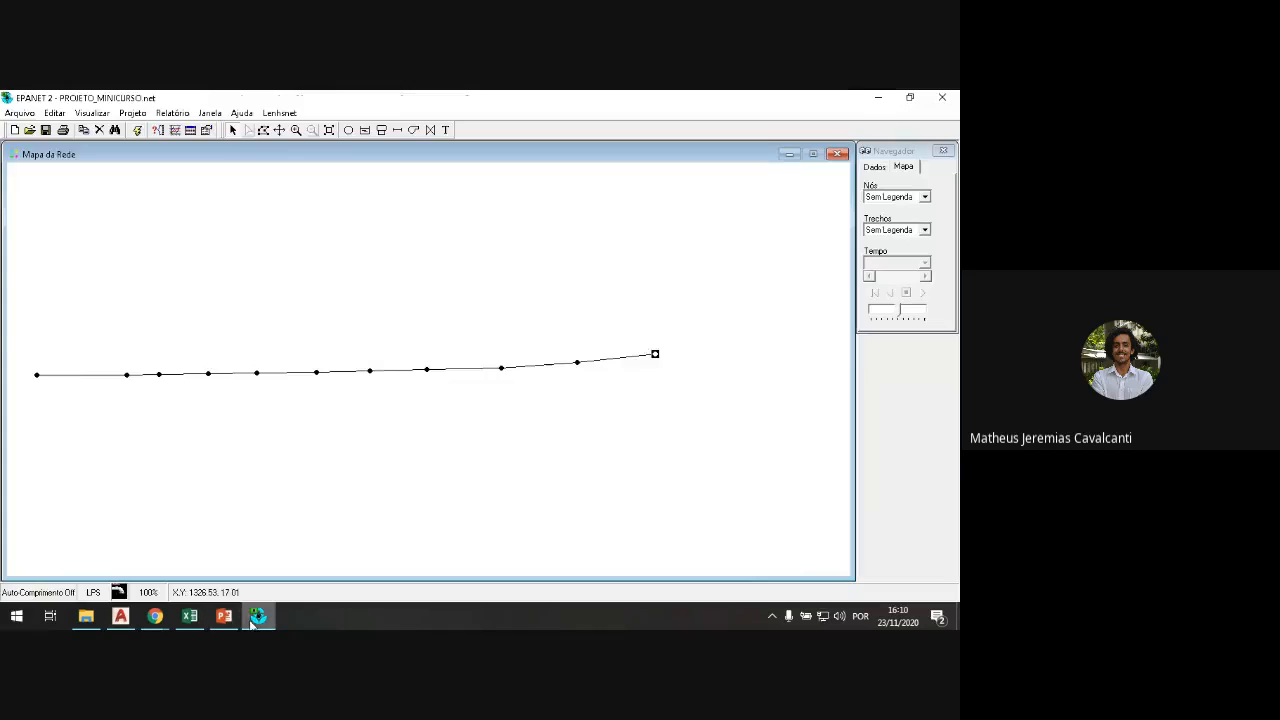
double_click(612, 364)
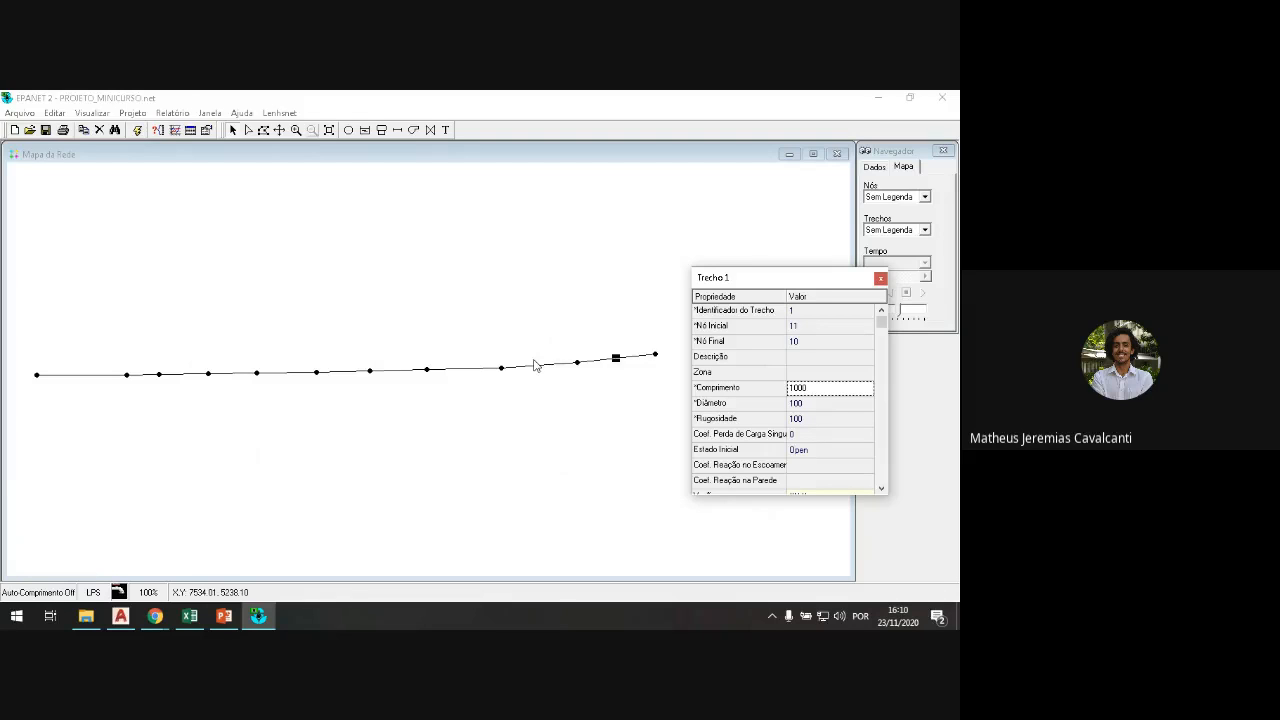
drag(735, 276, 799, 249)
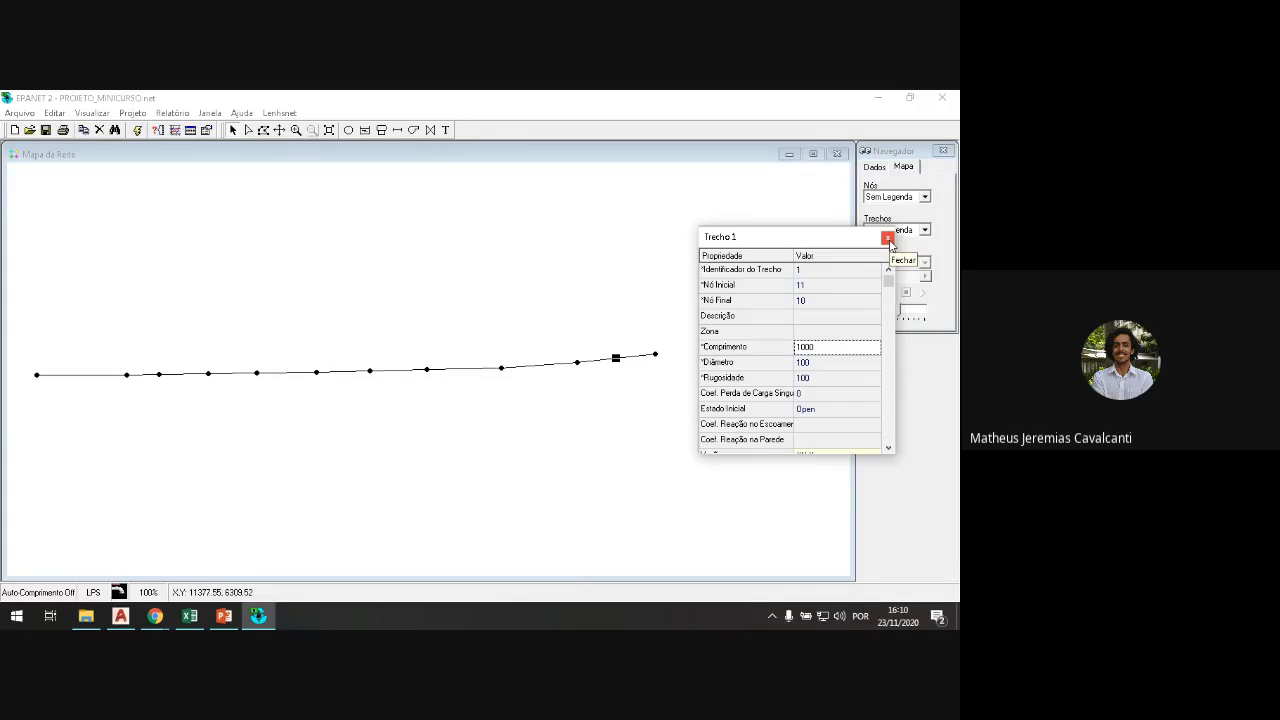
drag(828, 243, 708, 225)
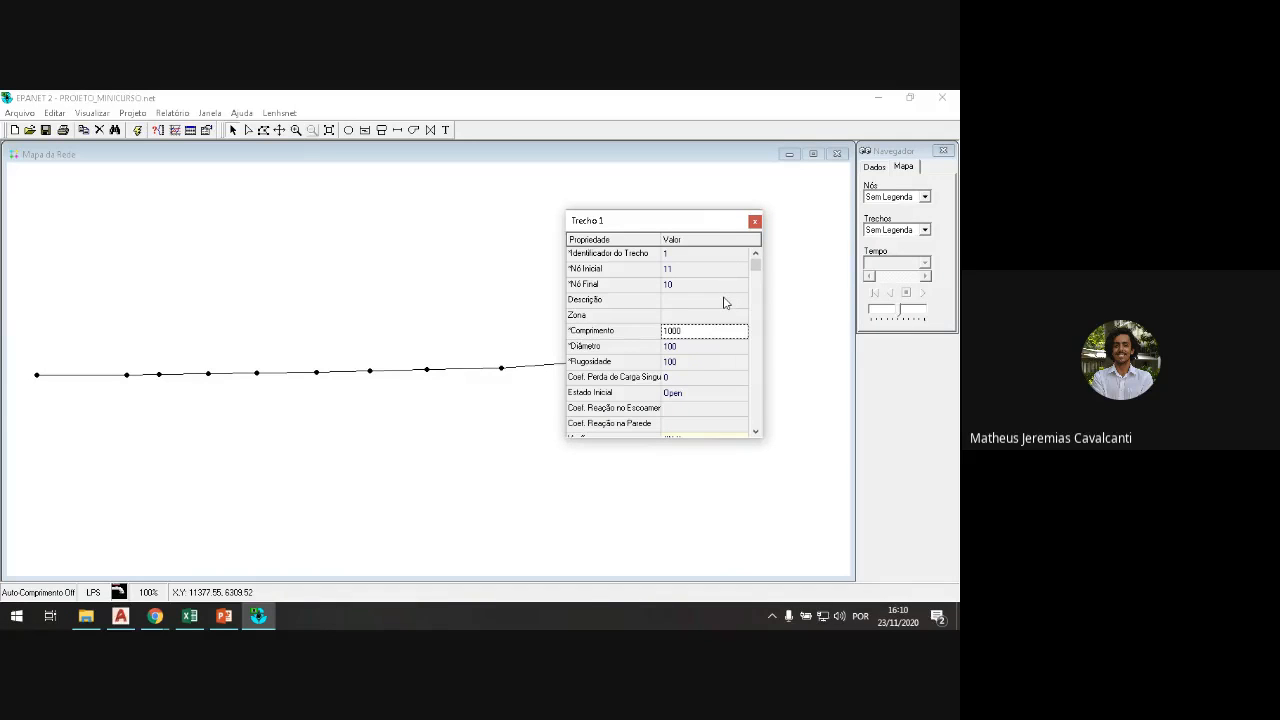
click(755, 222)
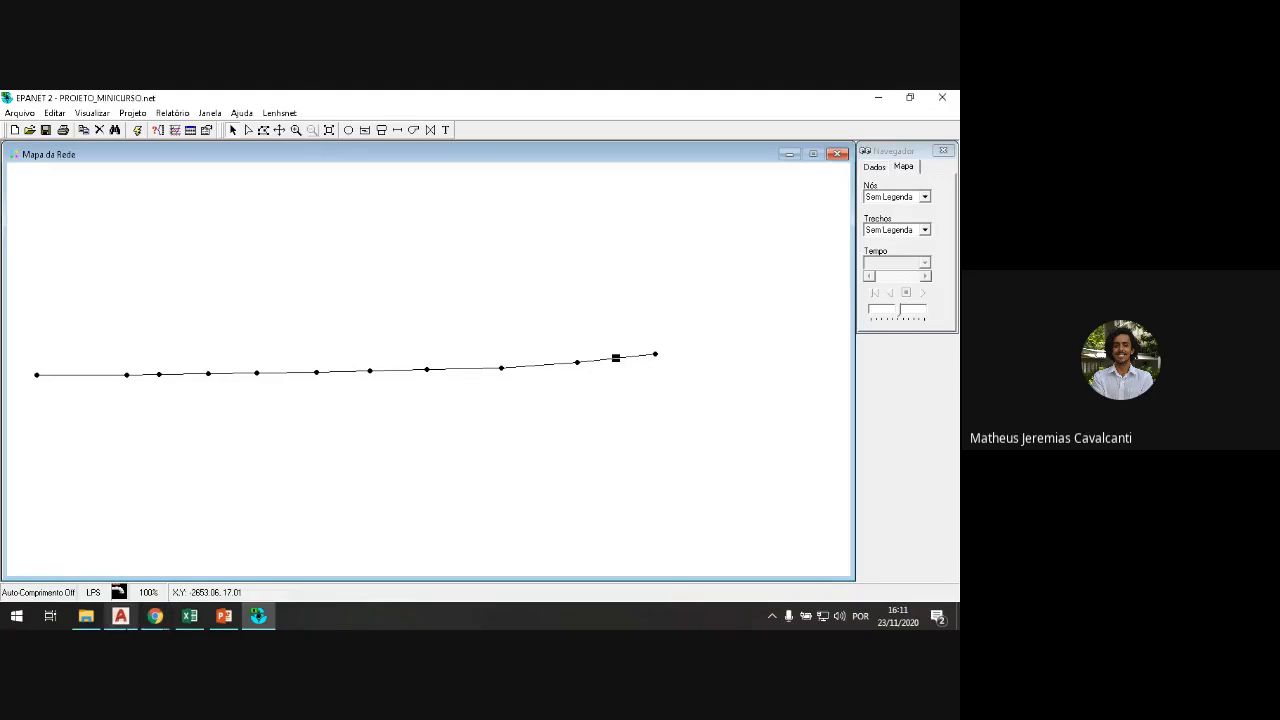
Step: Switch to AutoCAD and recheck the pipe label along the red network line near the 37.50 elevation point
click(120, 615)
scroll(392, 373, down, 4)
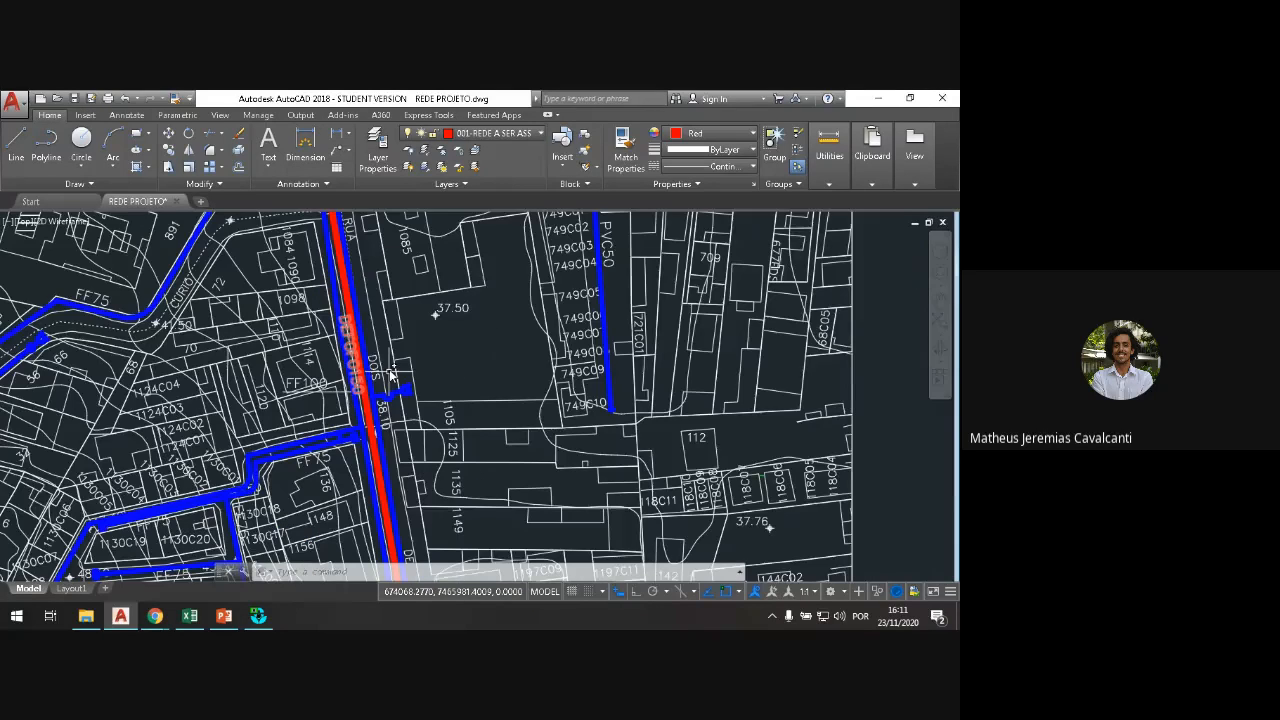
scroll(380, 370, down, 2)
scroll(350, 390, up, 6)
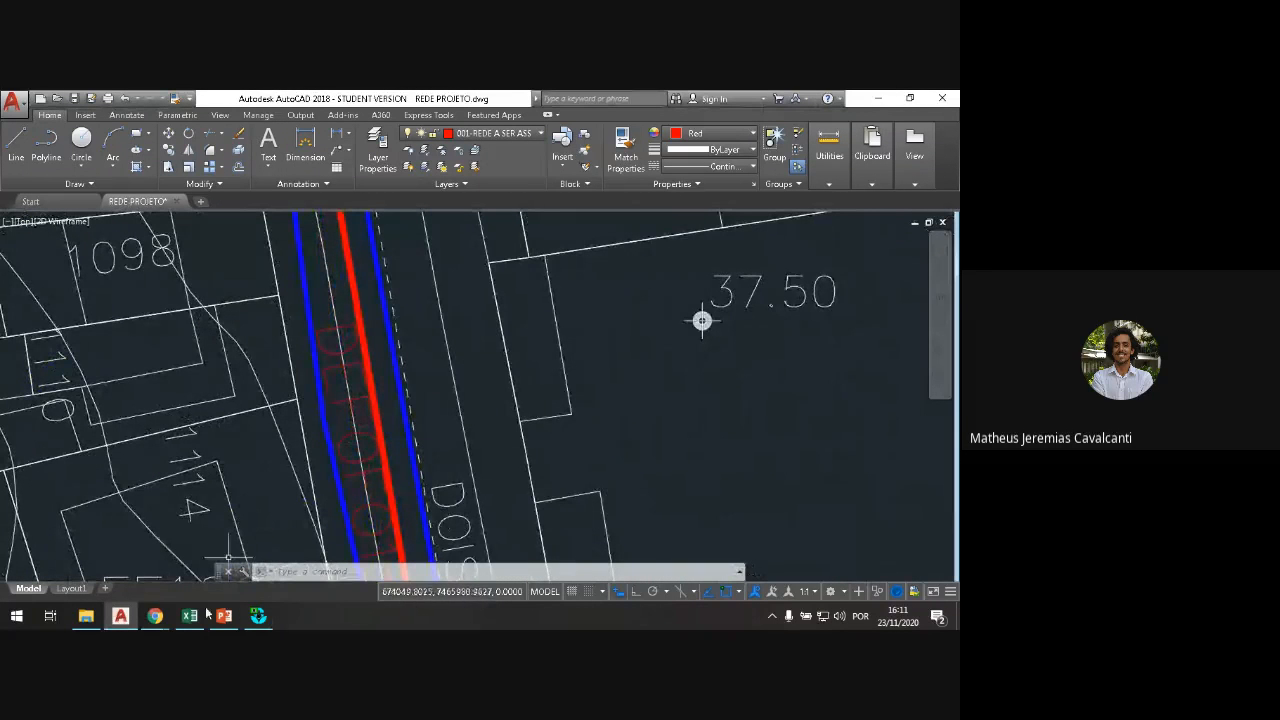
Step: Switch back to EPANET, reopen the properties of the pipe between nodes 11 and 10, and close them
click(258, 616)
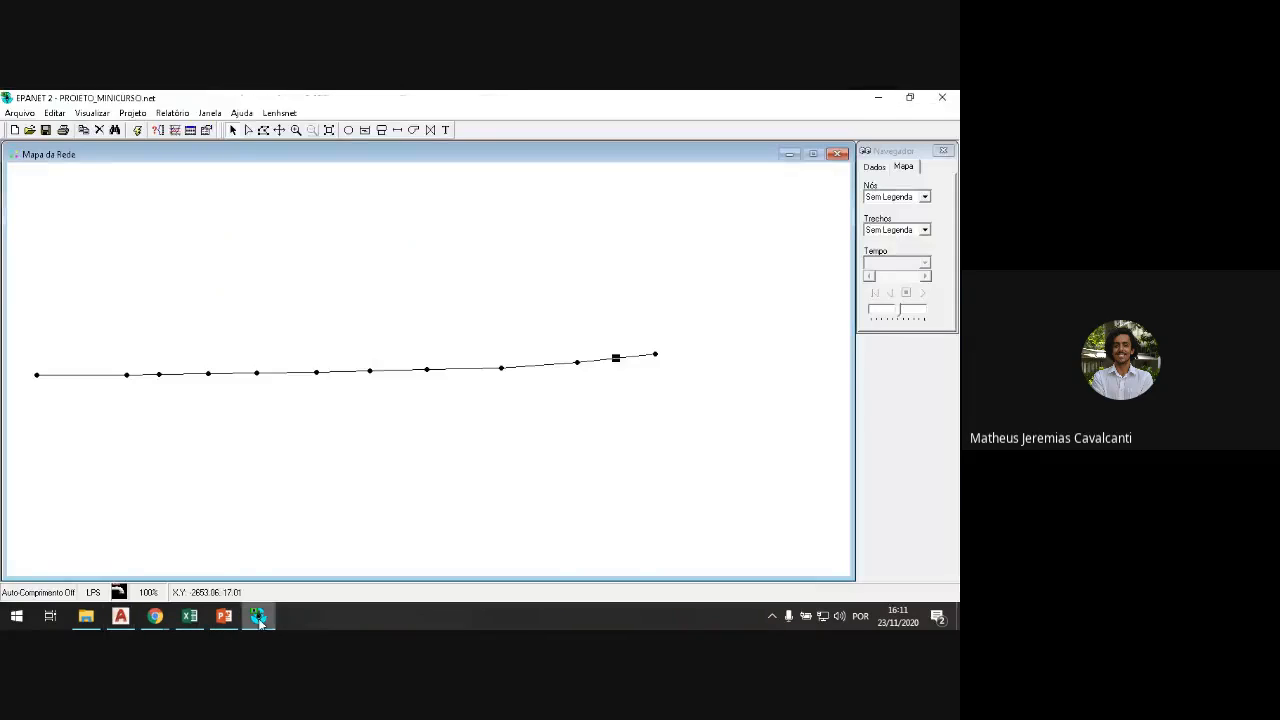
click(640, 392)
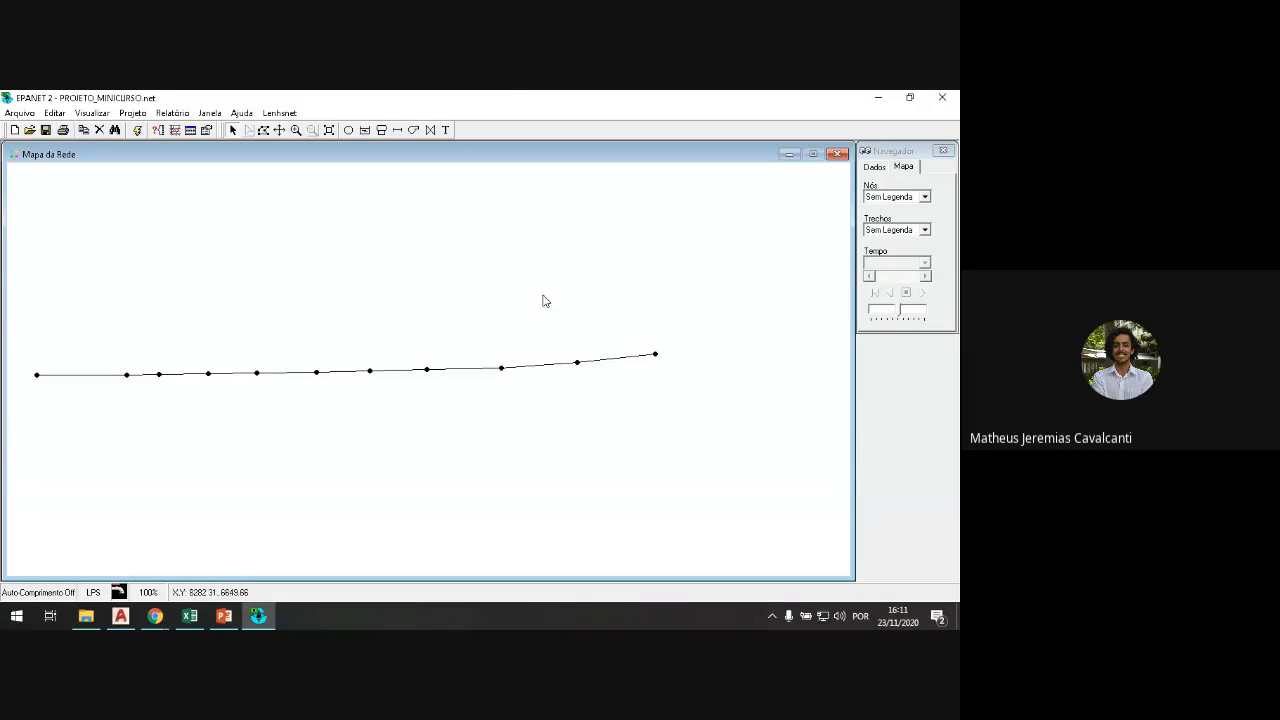
double_click(610, 360)
click(756, 221)
Step: Outline a closed selection region around the whole network with the region selection tool
click(263, 131)
click(264, 131)
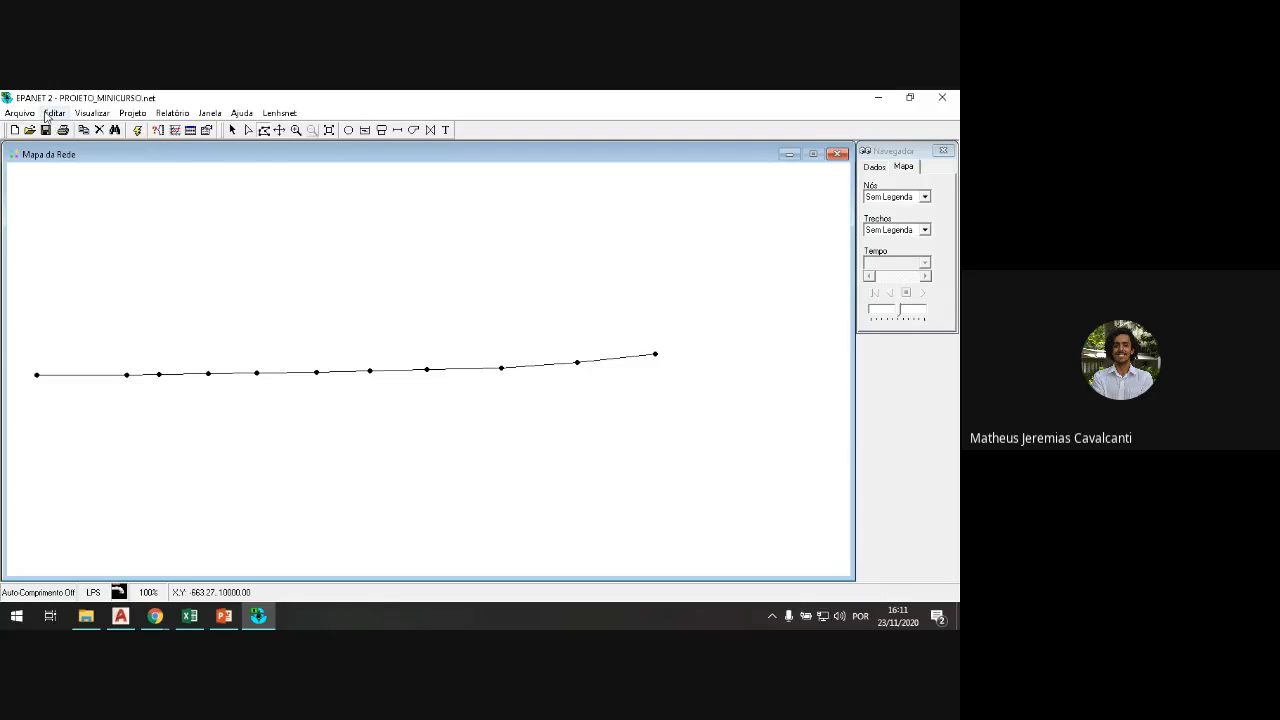
click(336, 249)
click(722, 263)
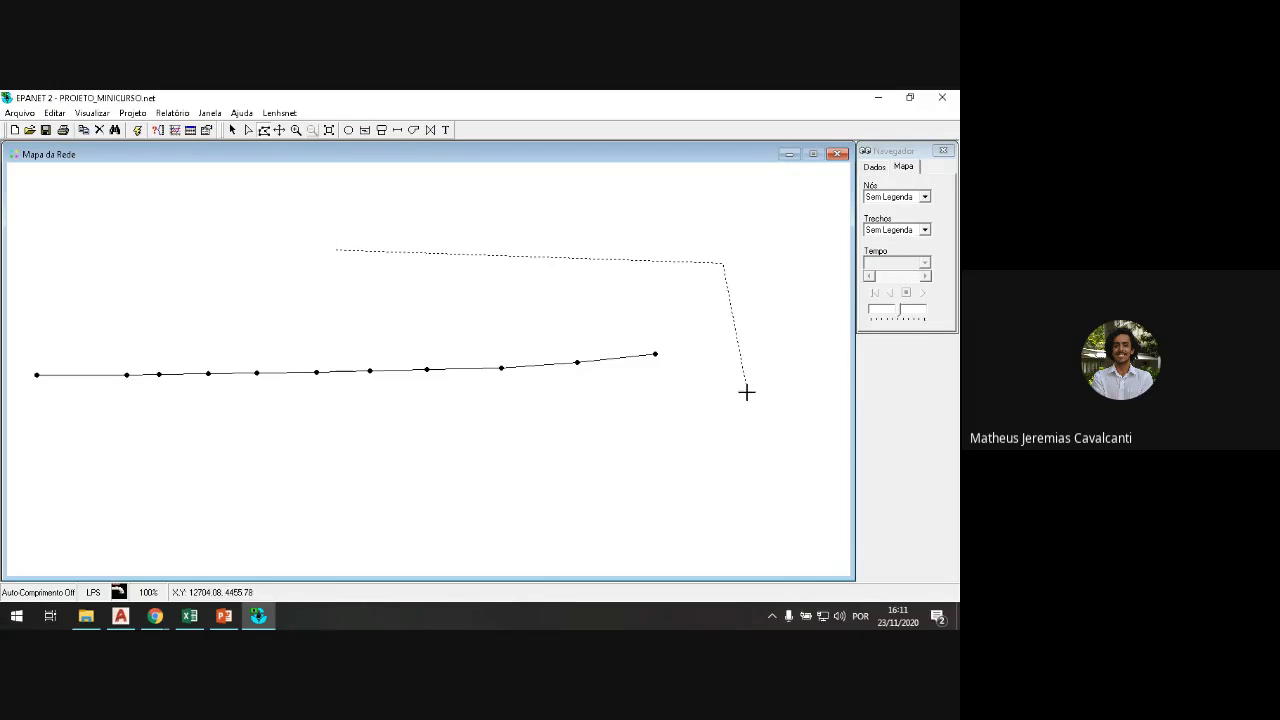
click(757, 447)
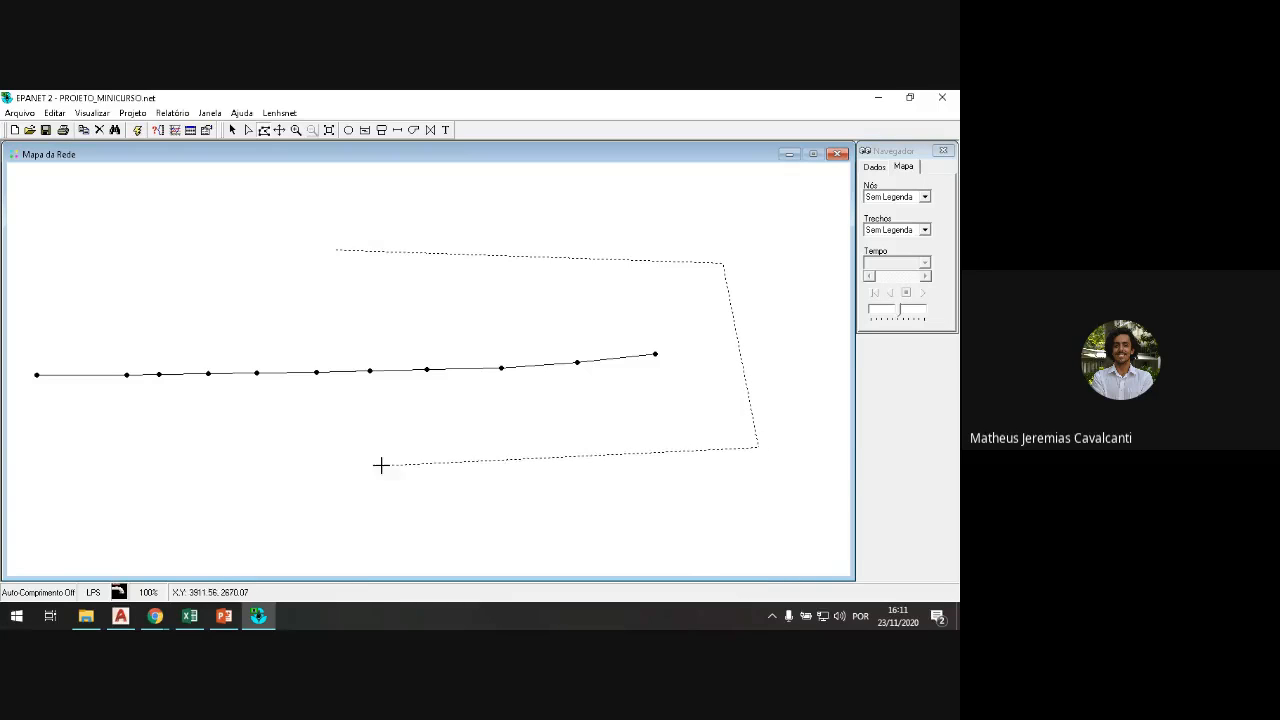
click(307, 470)
click(37, 436)
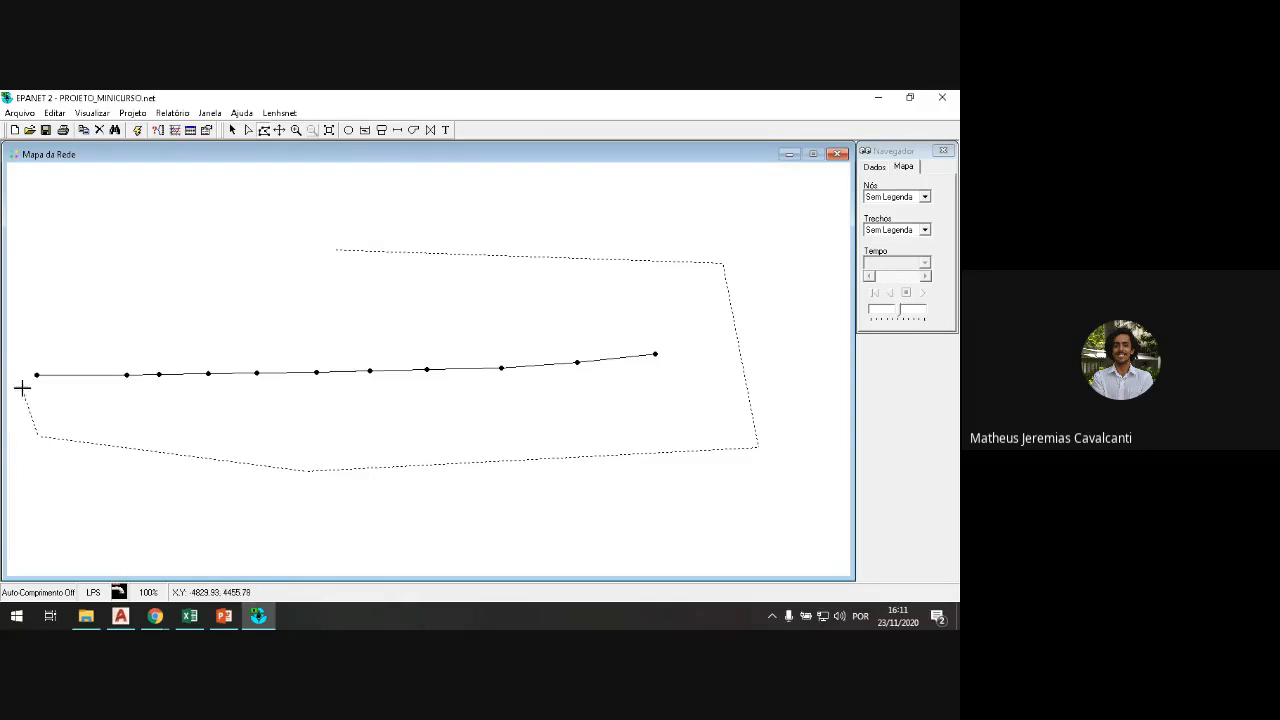
click(16, 340)
click(88, 263)
right_click(339, 249)
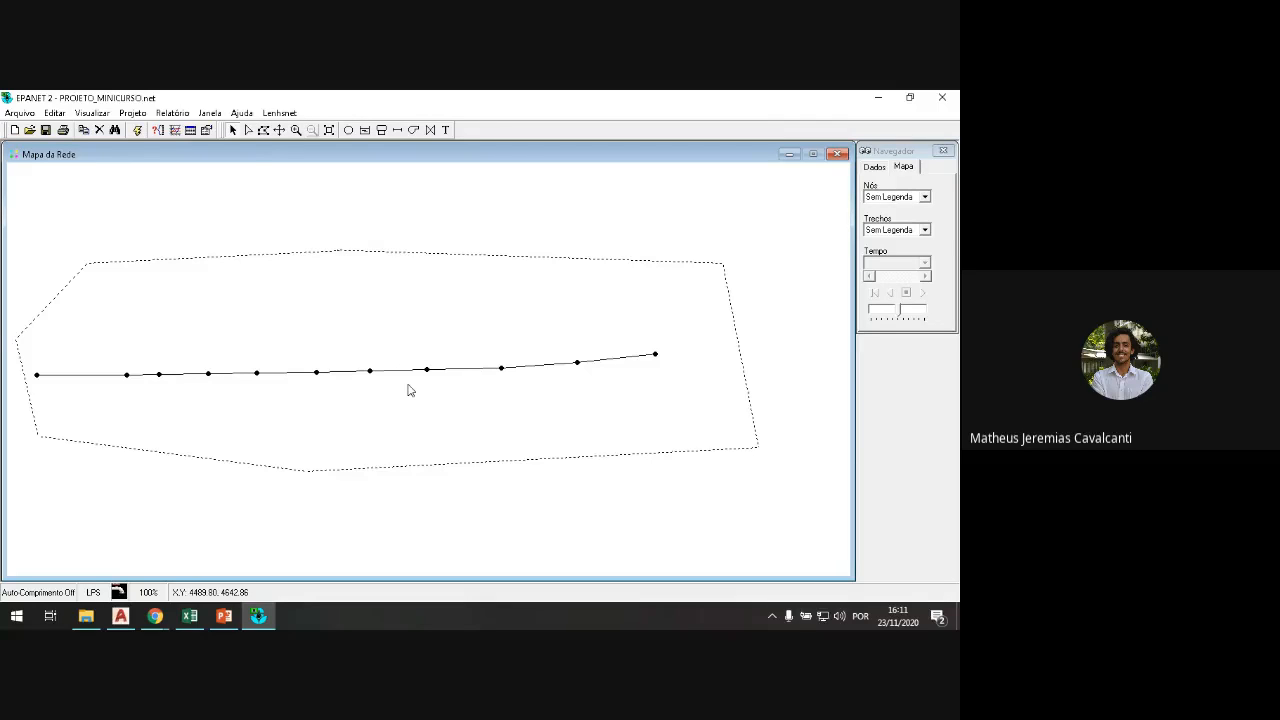
Step: Redraw the selection region as a wider closed polygon enclosing all nodes and pipes of the network
click(264, 131)
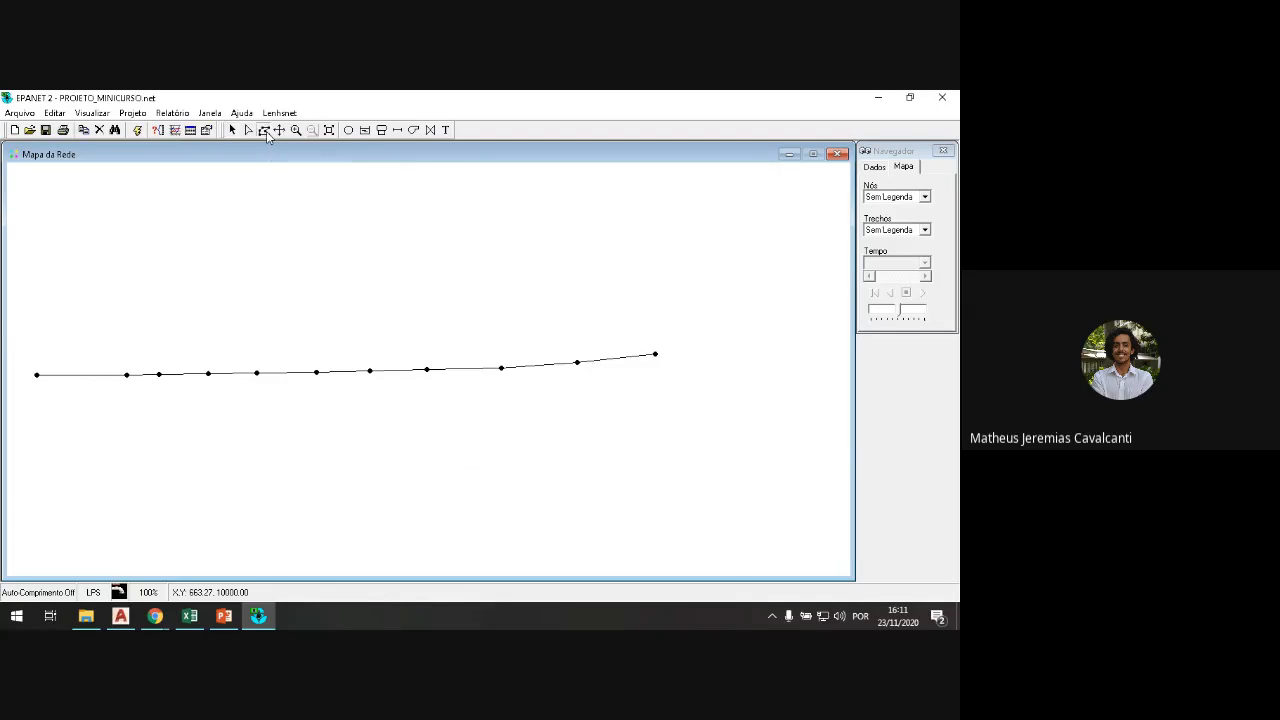
click(340, 240)
click(762, 251)
click(765, 423)
click(441, 482)
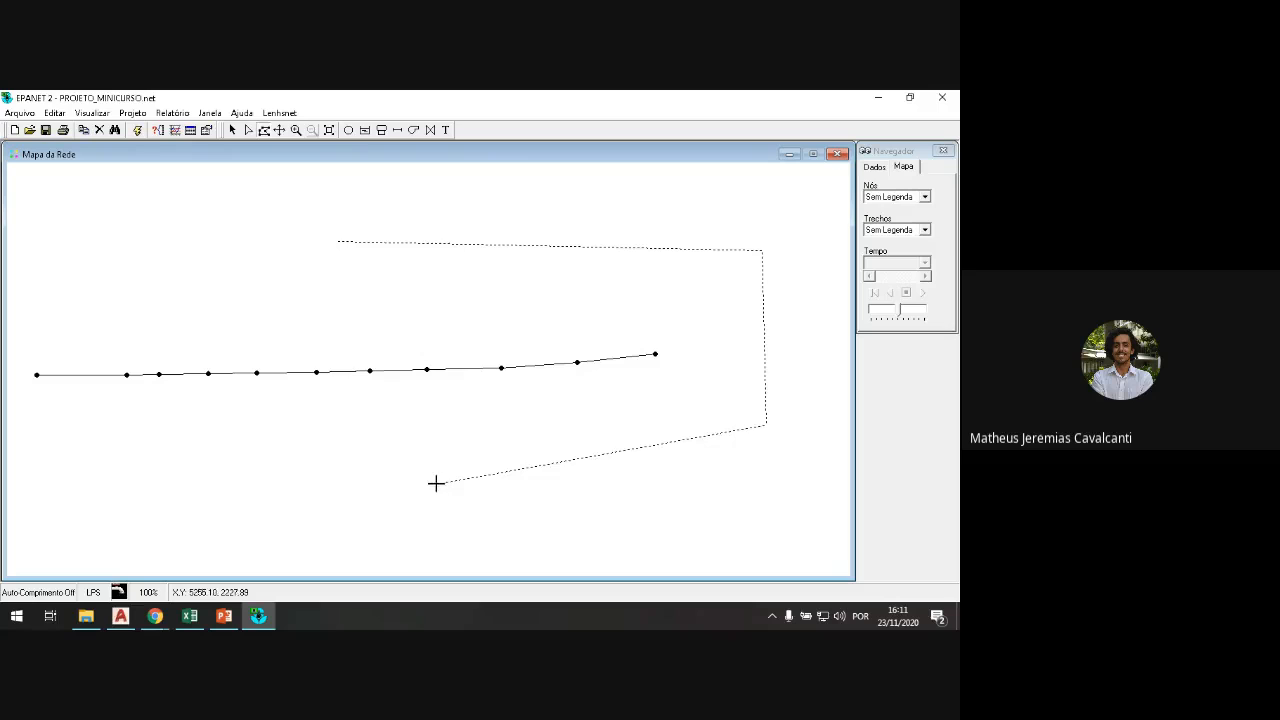
click(32, 437)
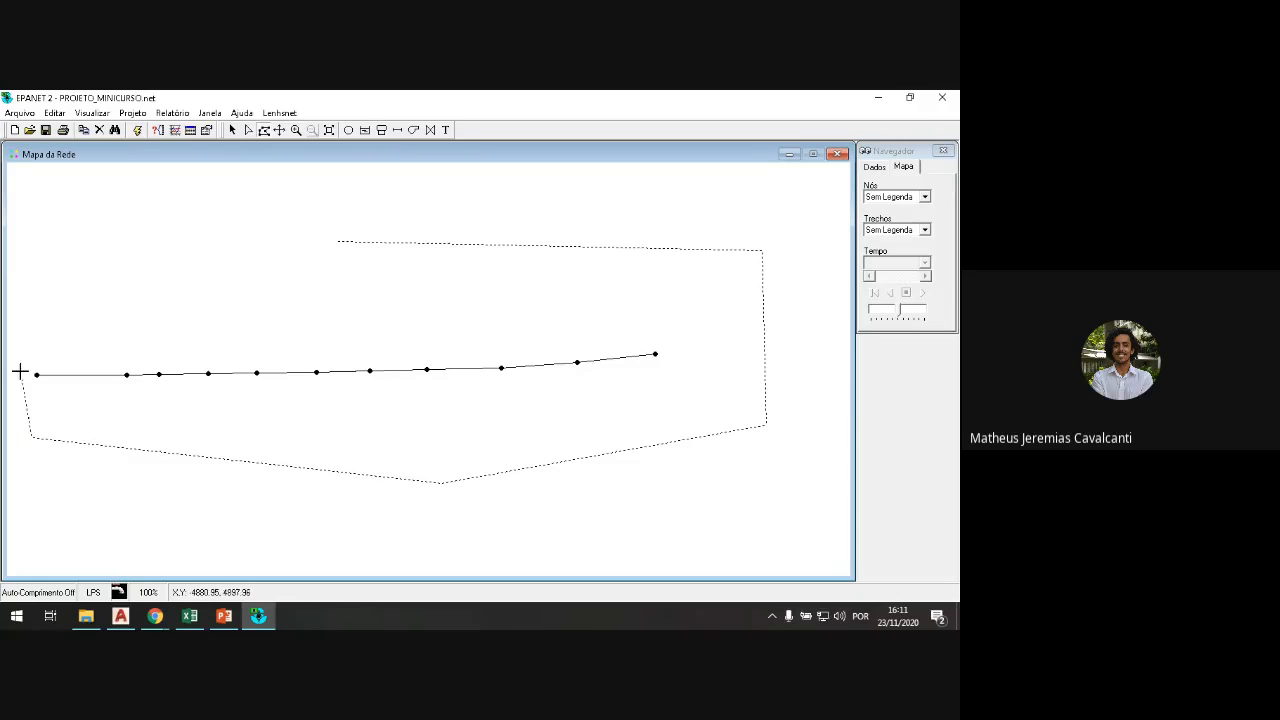
click(14, 260)
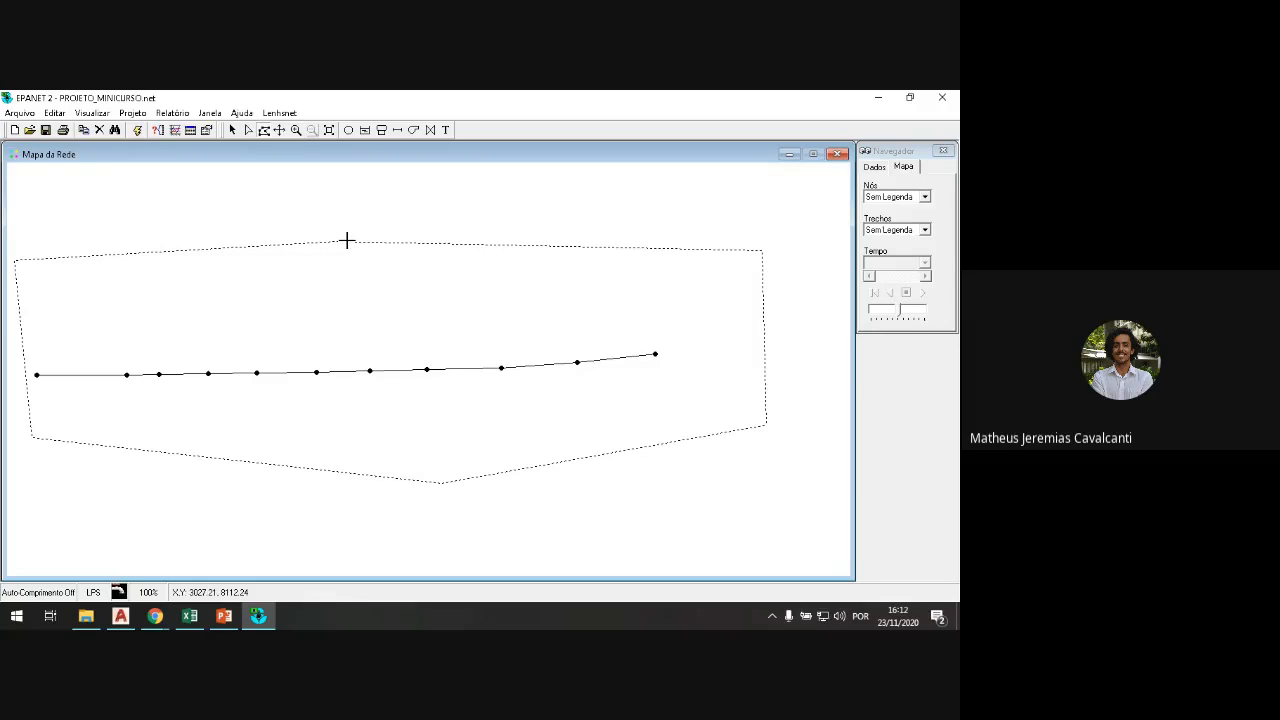
right_click(346, 240)
click(55, 113)
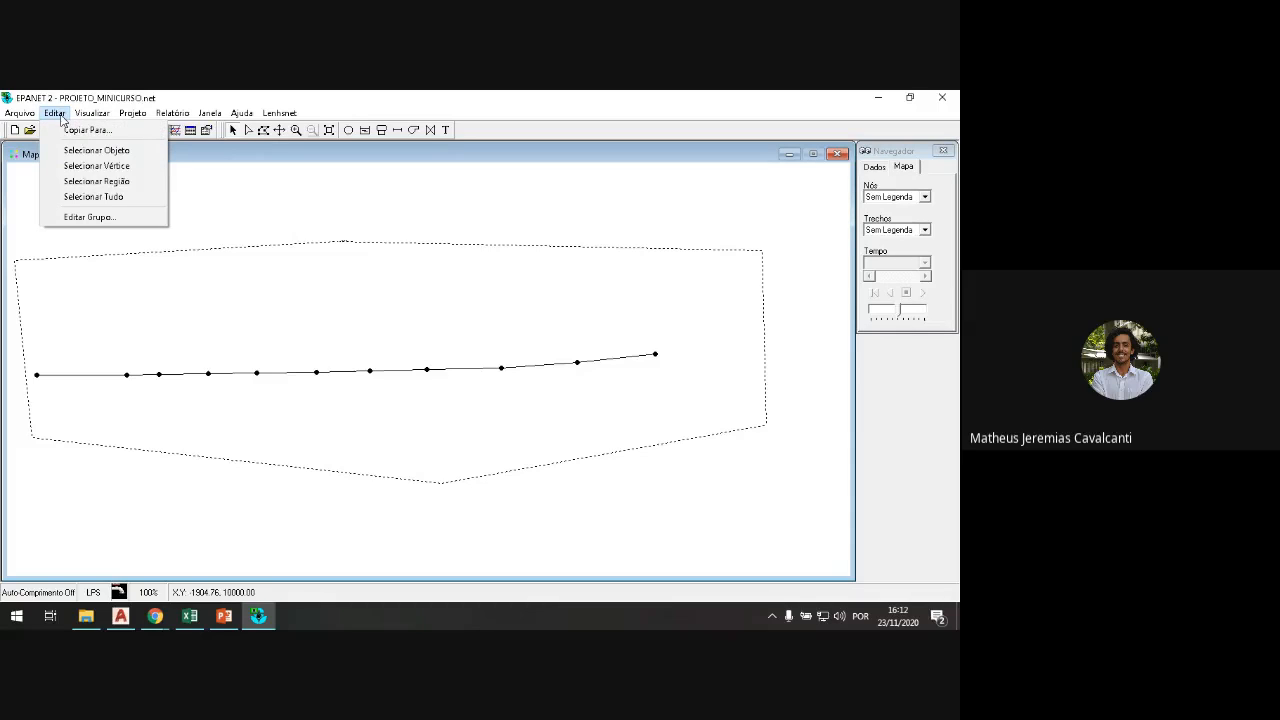
click(82, 219)
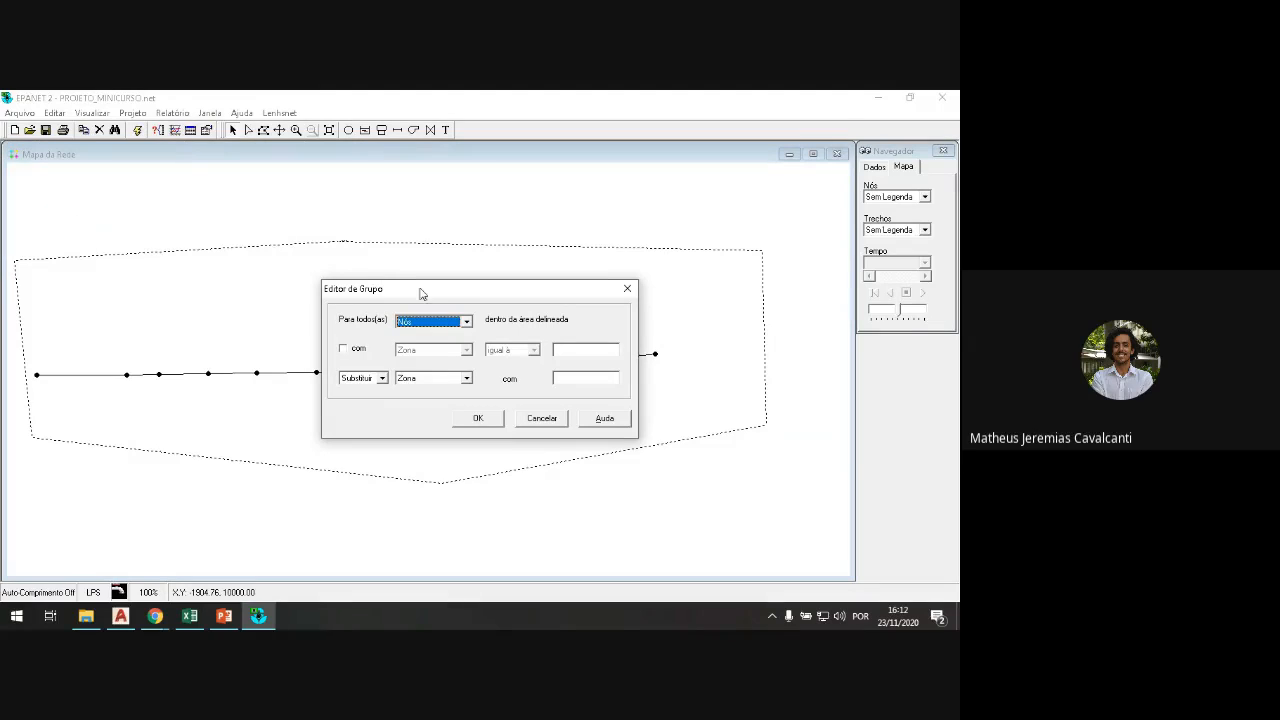
drag(443, 296, 396, 202)
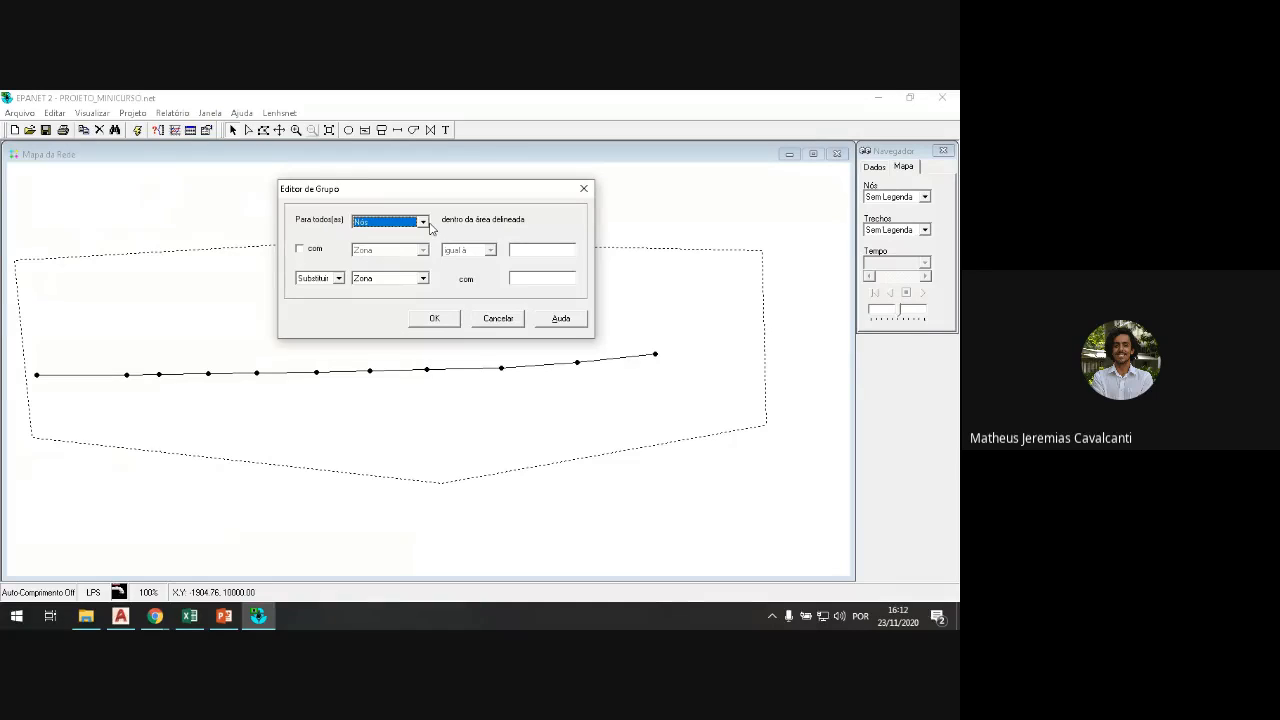
click(422, 222)
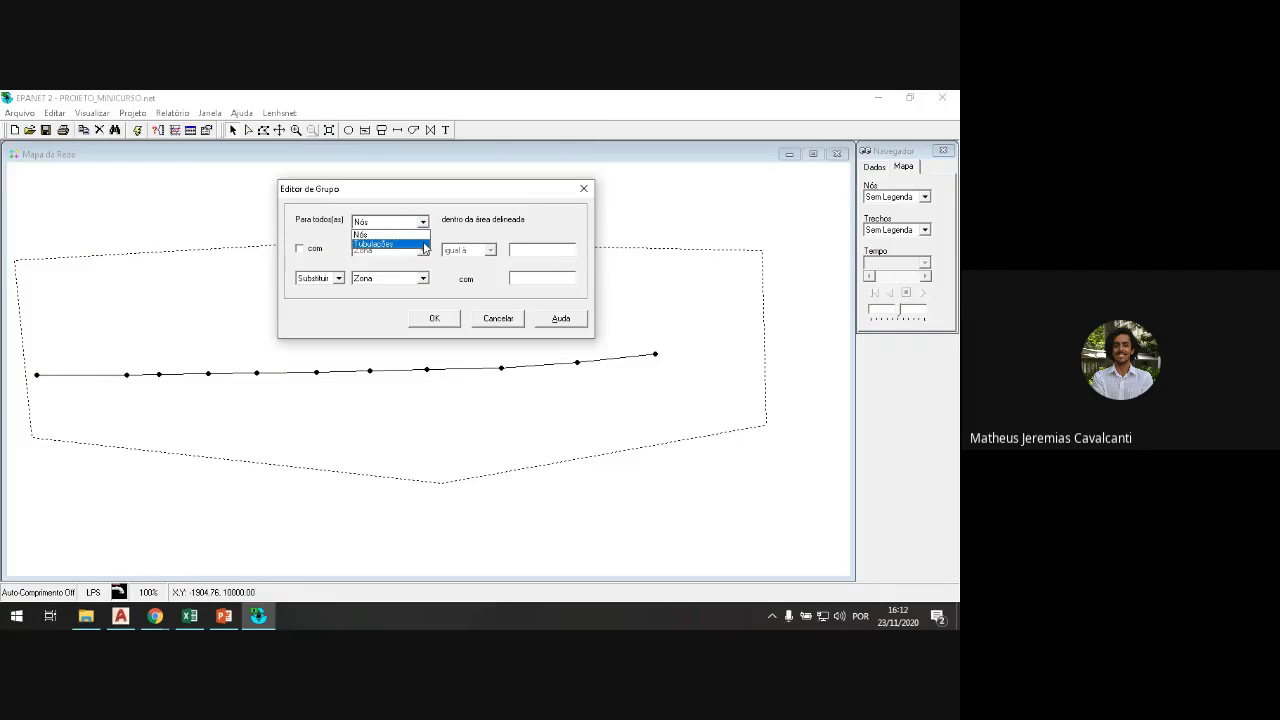
click(424, 245)
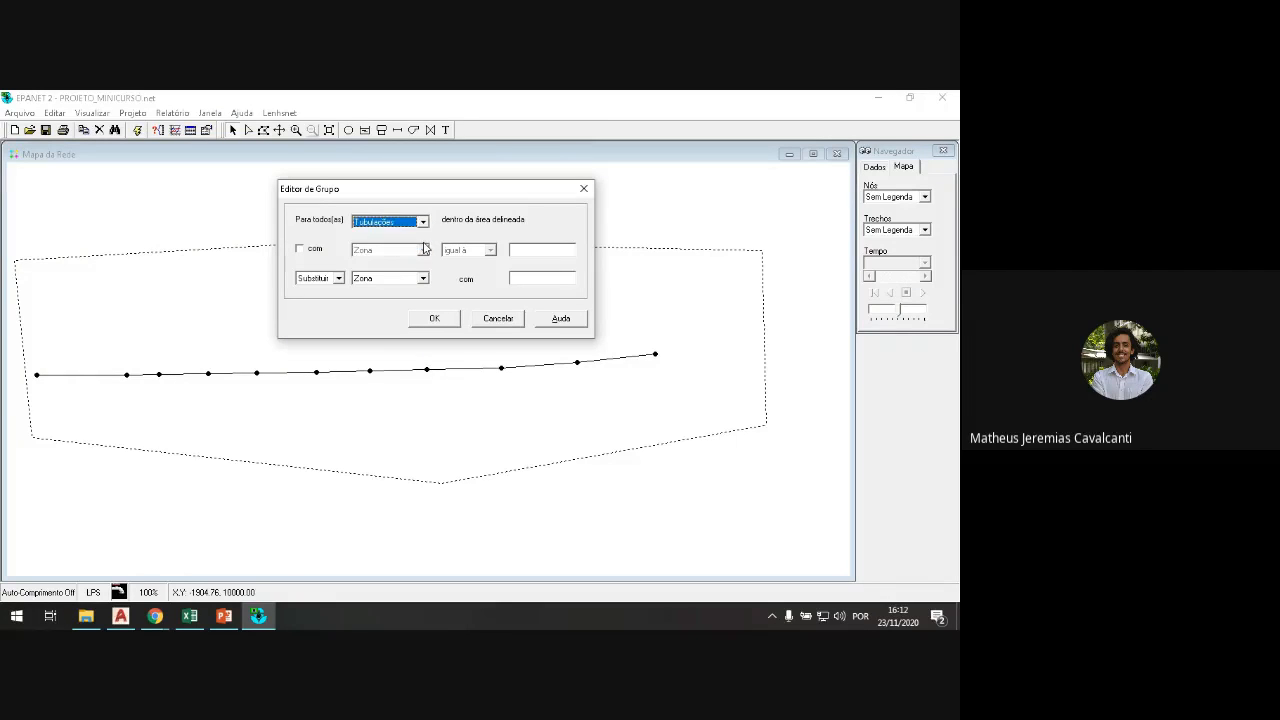
click(300, 251)
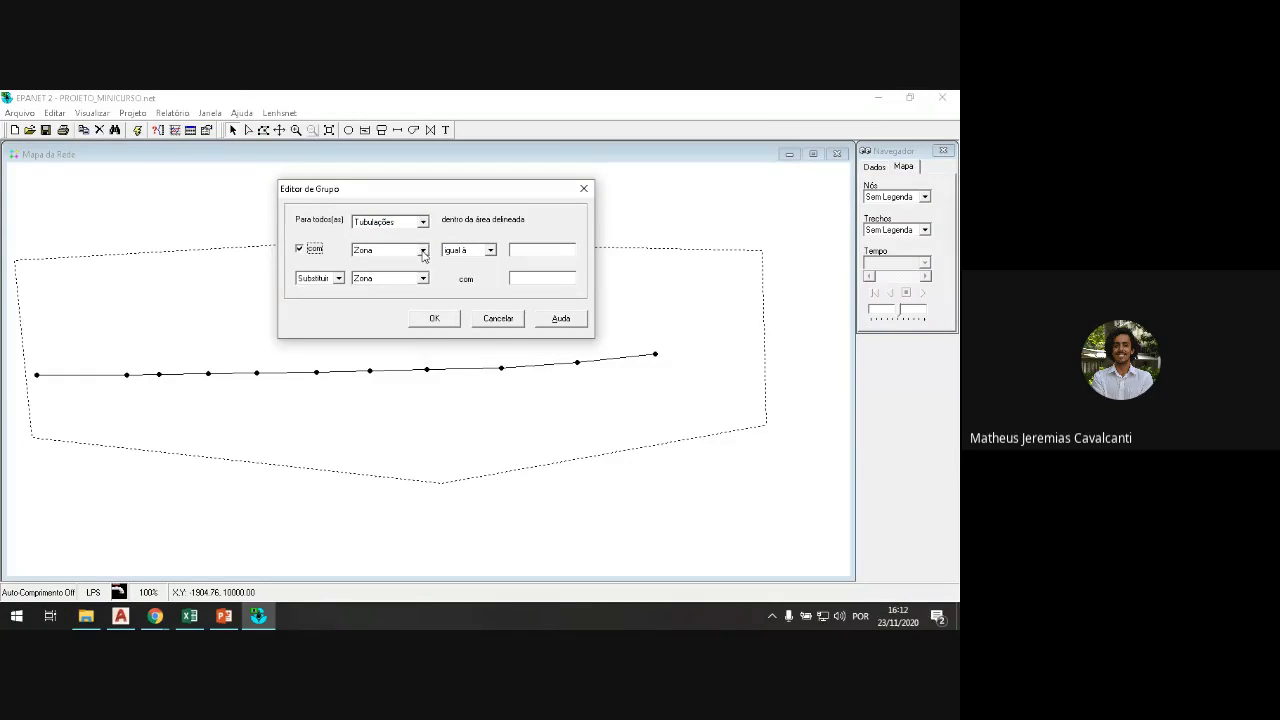
click(507, 321)
Step: Examine the properties of node 11 and pipes 1 to 5 (Trechos) one after another, and close the property editor
double_click(655, 354)
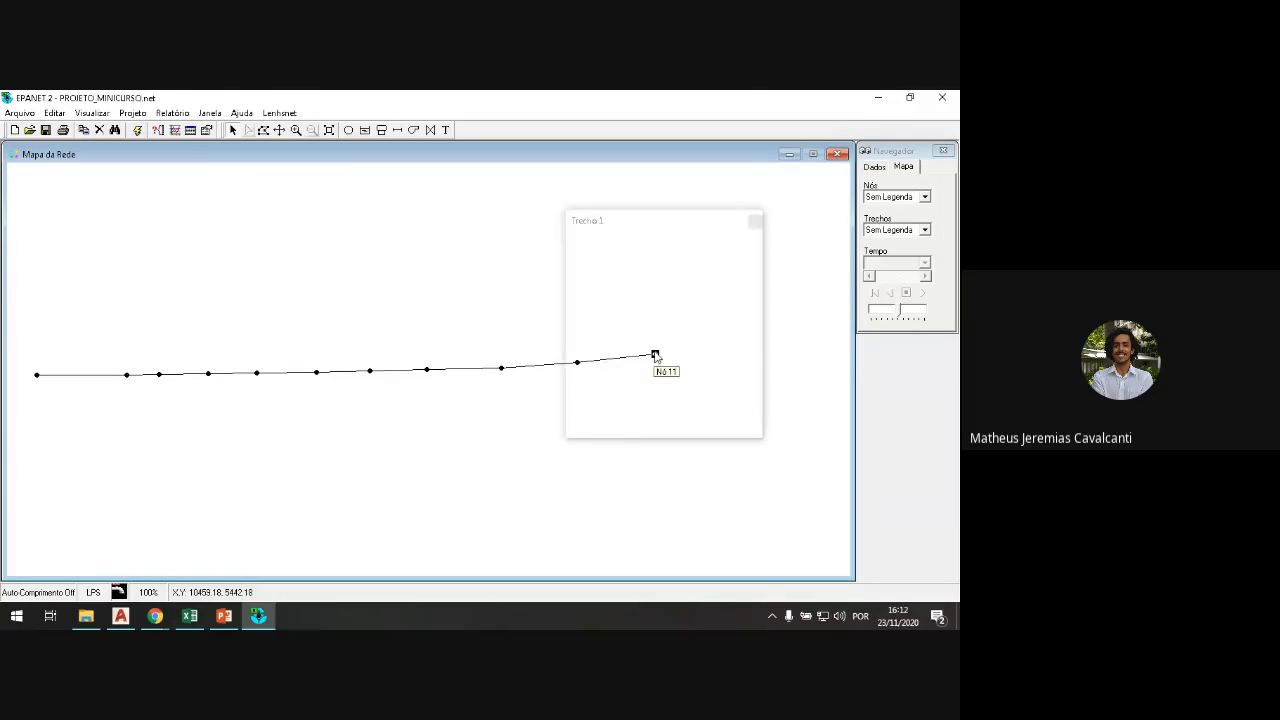
click(755, 221)
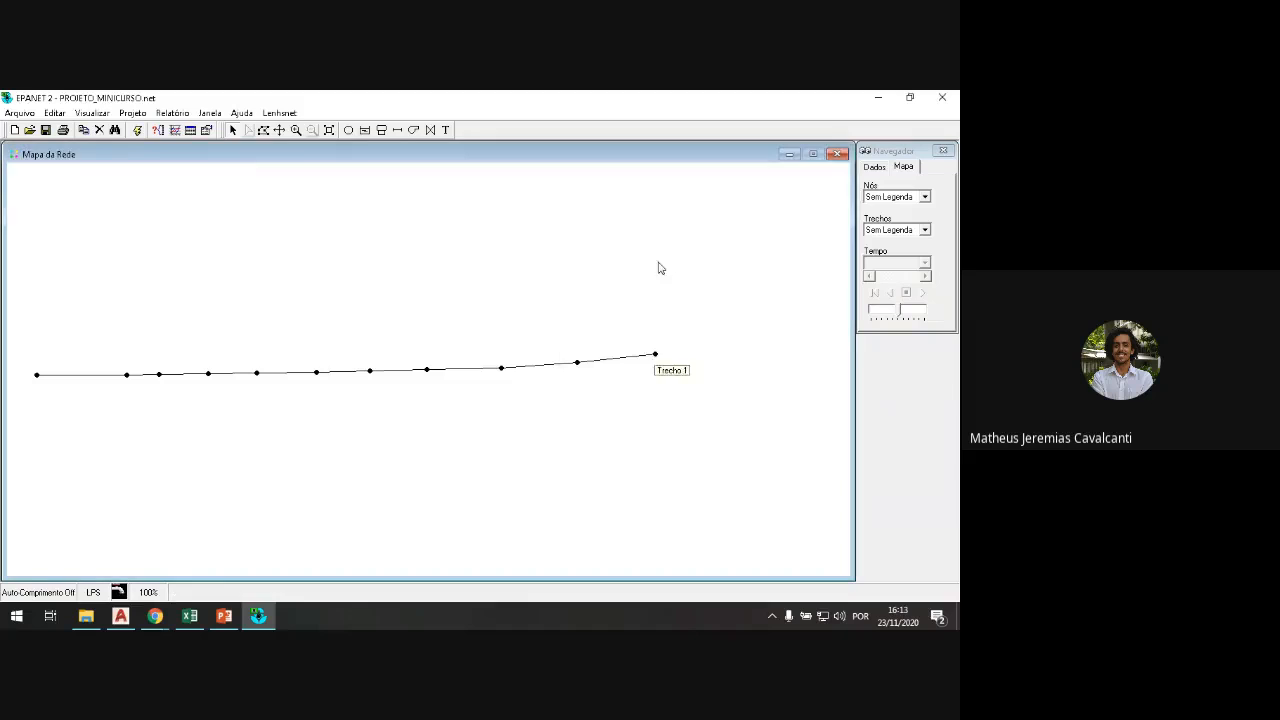
double_click(620, 363)
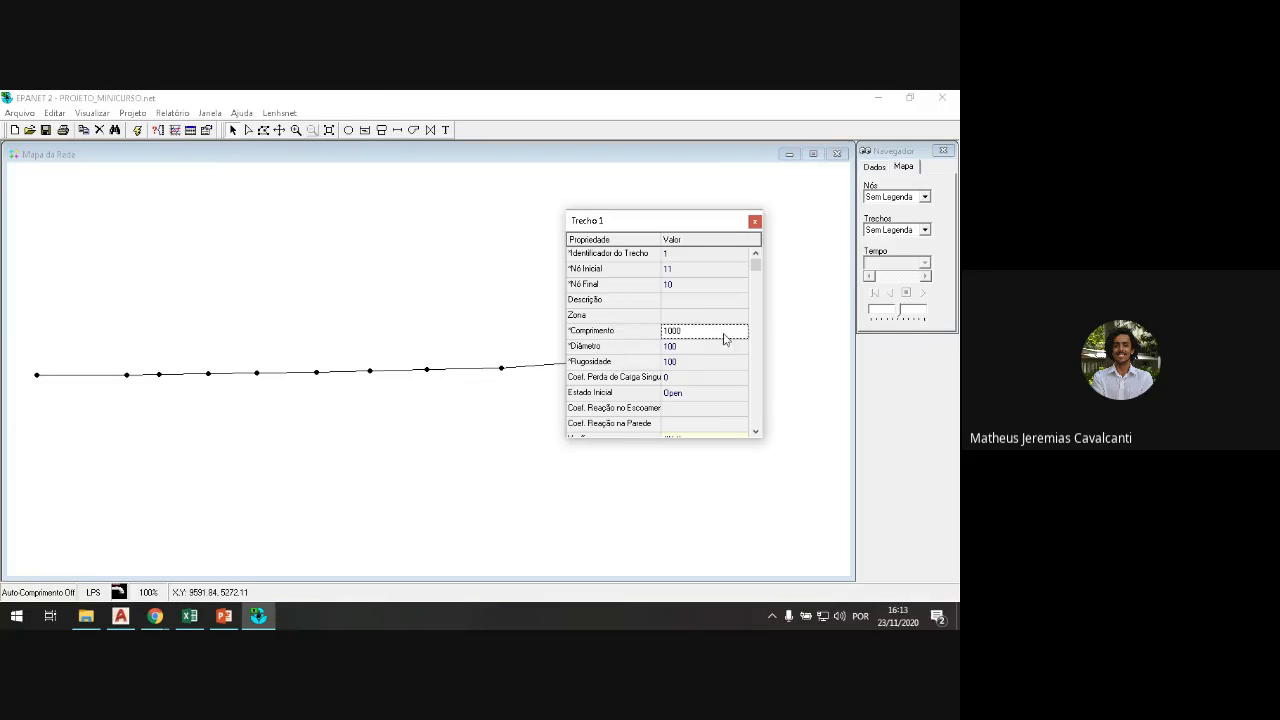
drag(663, 221, 820, 273)
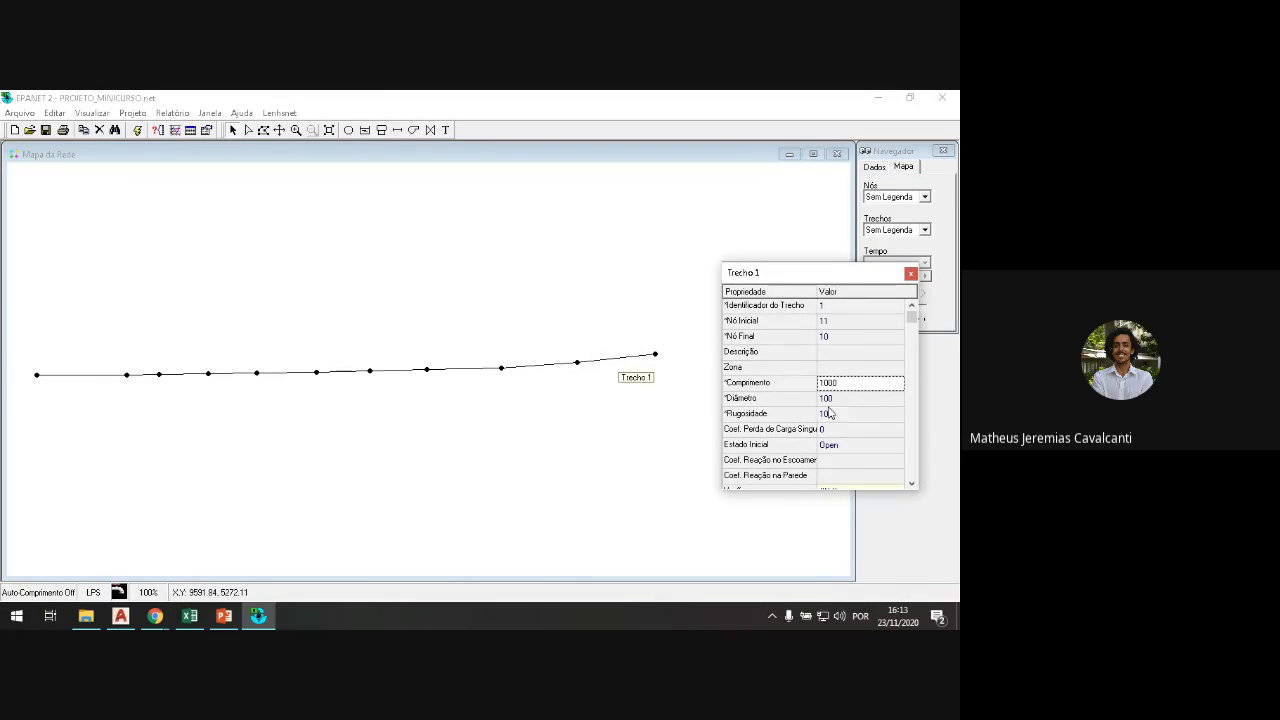
click(540, 367)
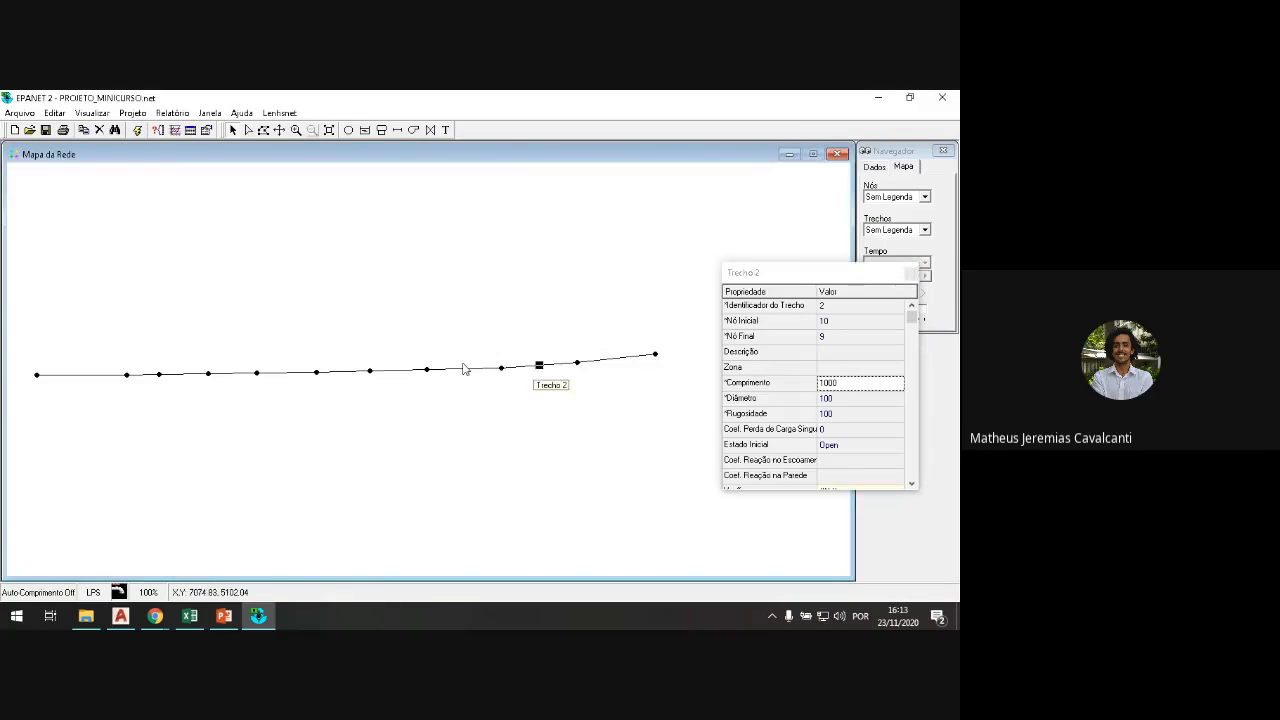
click(464, 370)
click(397, 370)
click(343, 371)
click(911, 273)
Step: Outline a closed polygonal selection region enclosing all nodes and pipes of the network
click(263, 130)
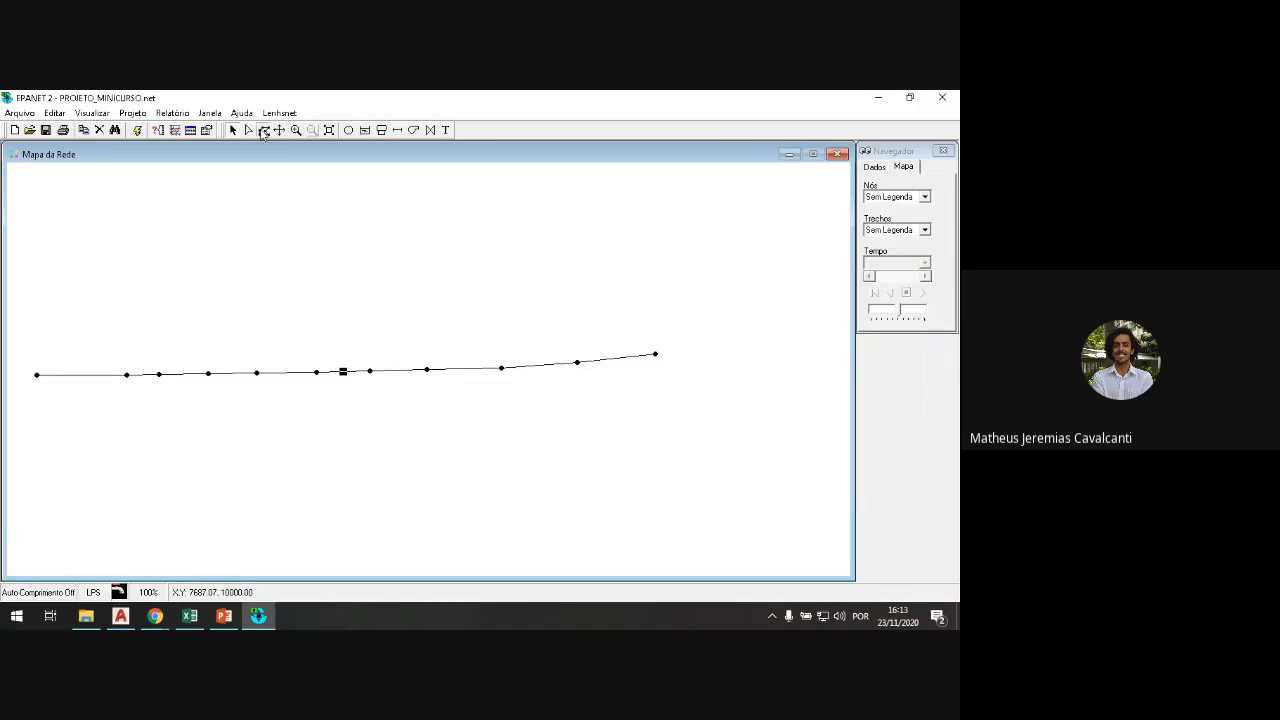
click(307, 187)
click(741, 295)
click(727, 447)
click(237, 467)
click(25, 434)
click(10, 347)
right_click(312, 188)
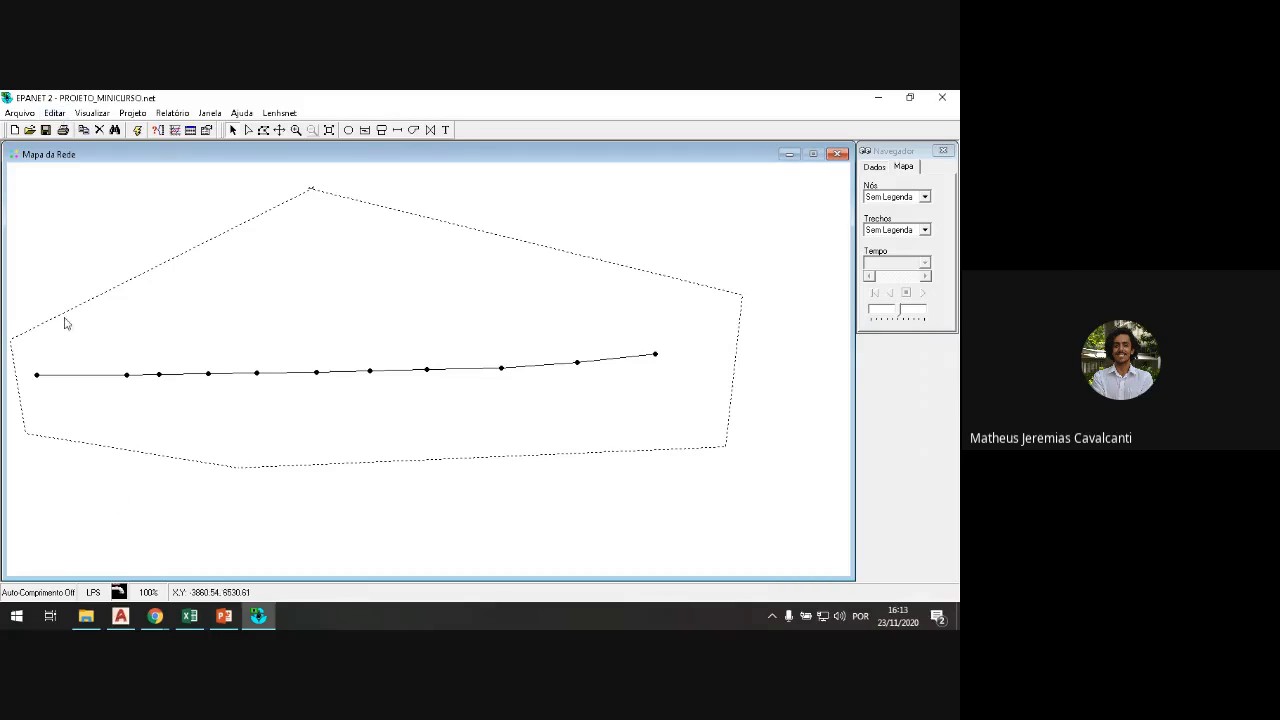
Step: Switch to the Google Meet call to read the chat, and return to EPANET
click(155, 615)
click(121, 583)
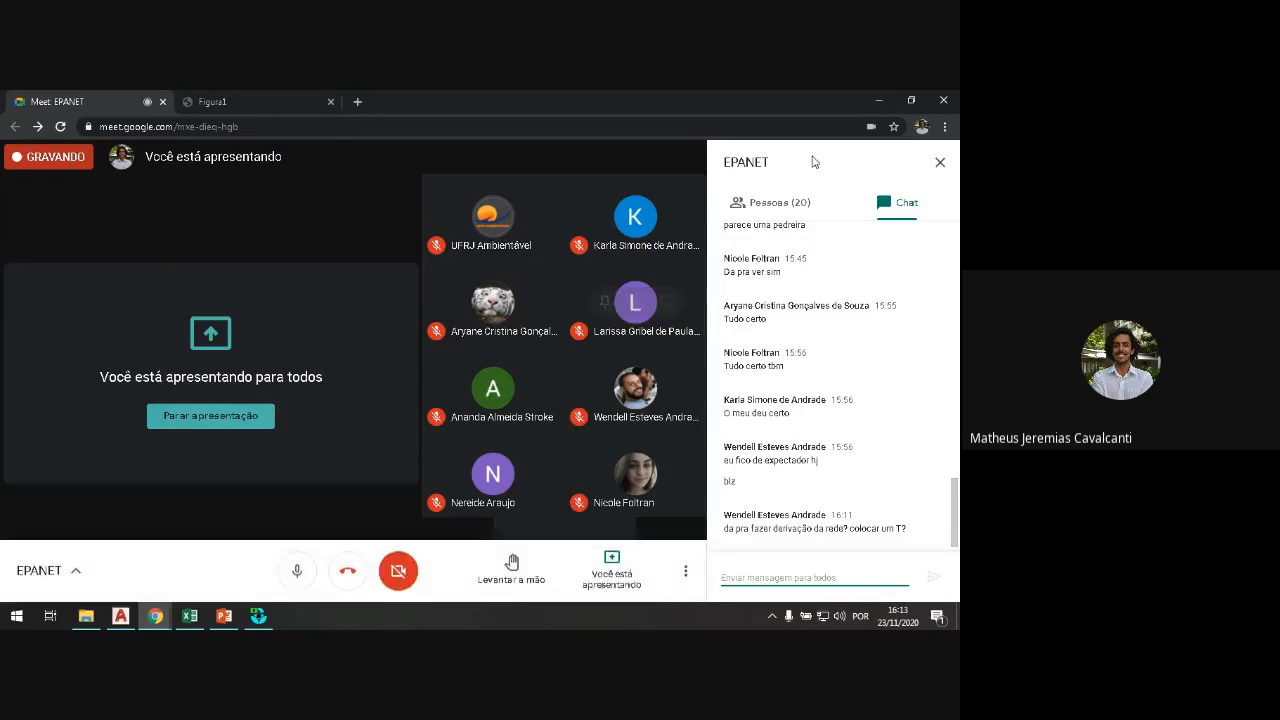
click(879, 99)
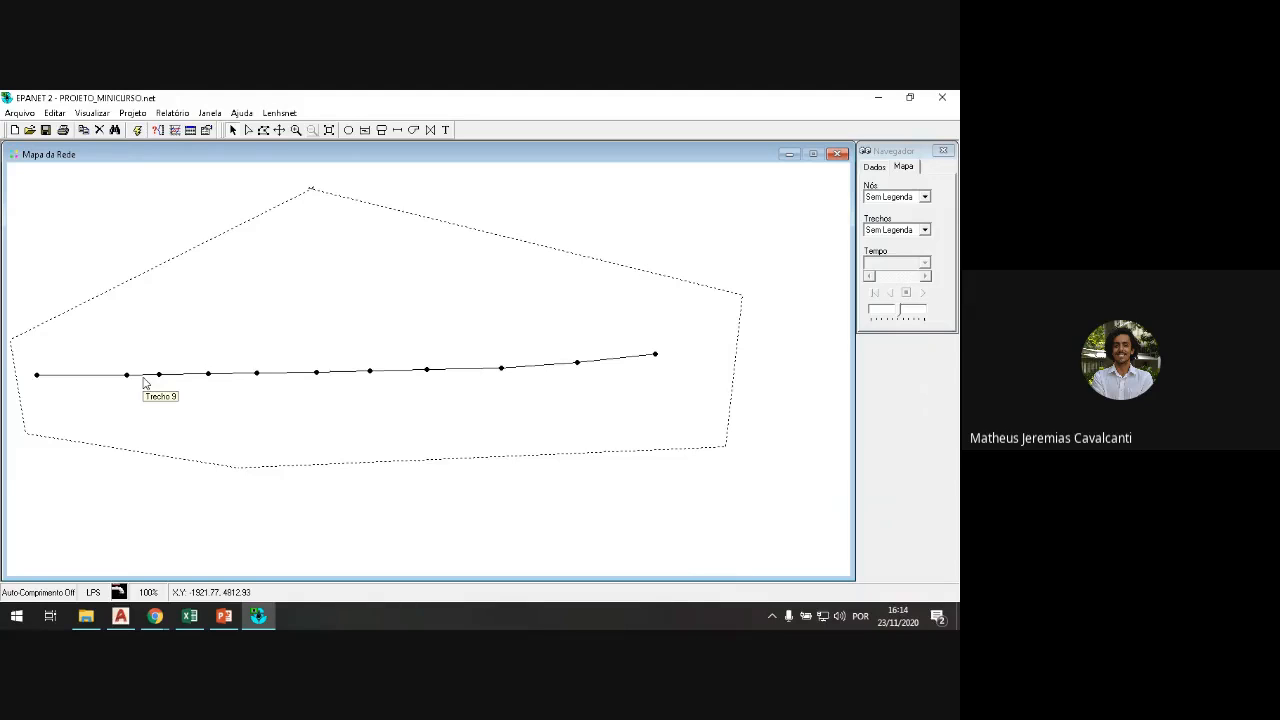
Step: Set up a group edit for all pipes (Tubulações) in the outlined region with Diâmetro equal to (igual à) 100
click(56, 113)
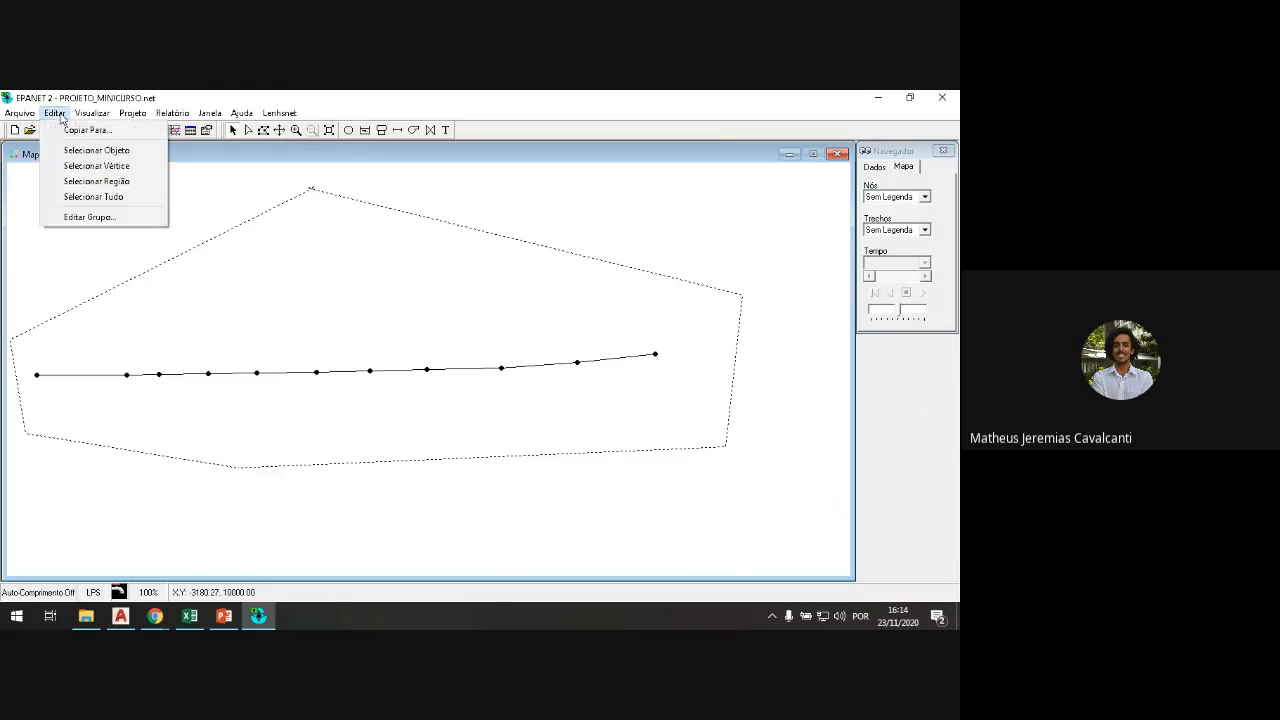
click(78, 217)
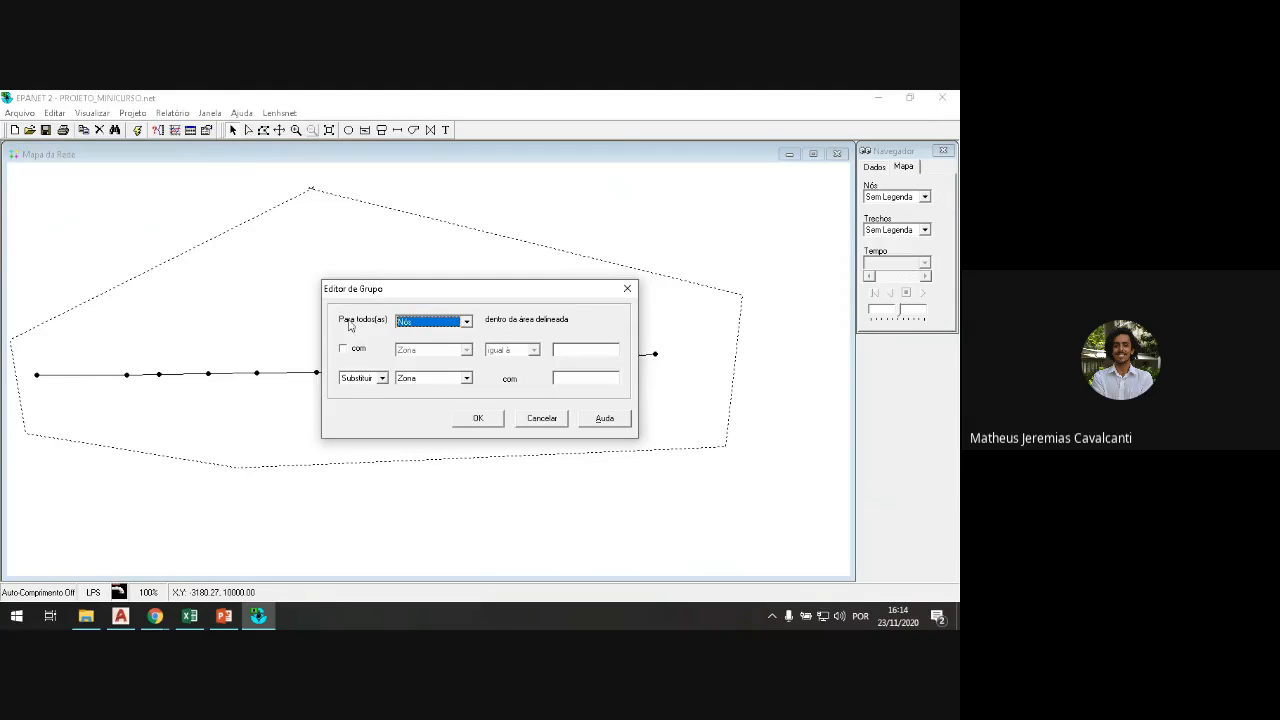
click(467, 328)
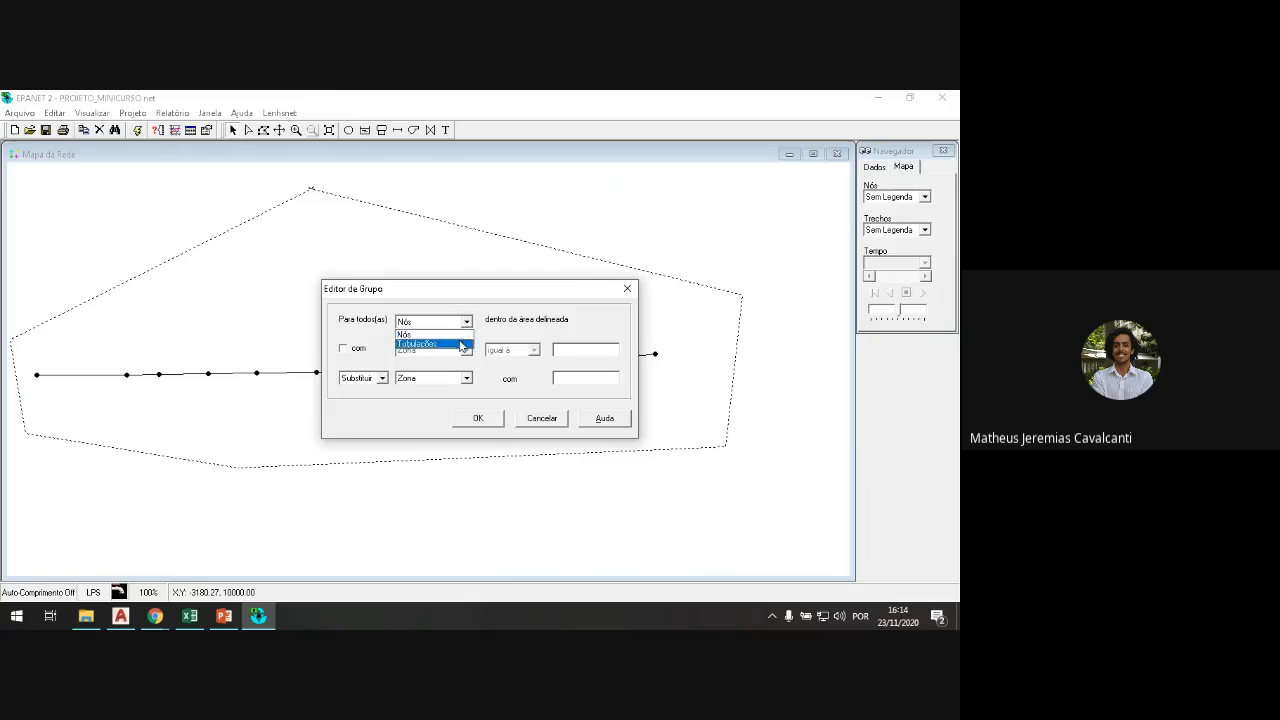
click(430, 341)
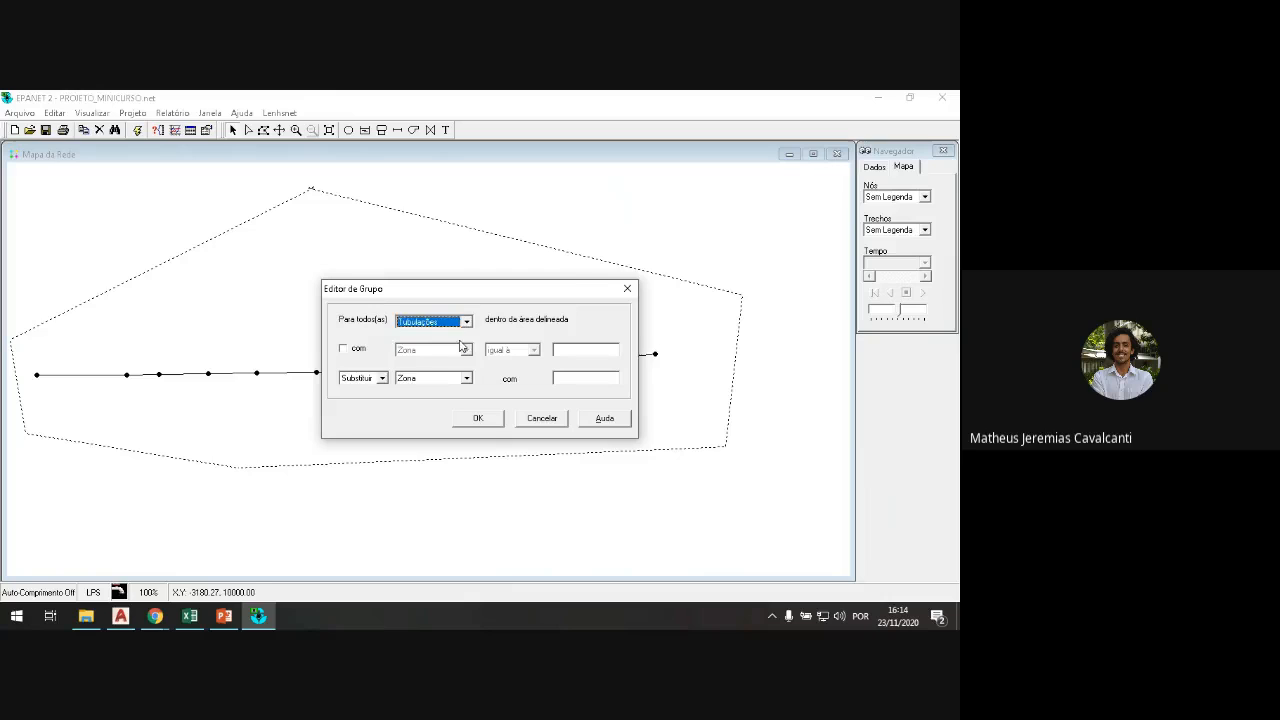
click(346, 350)
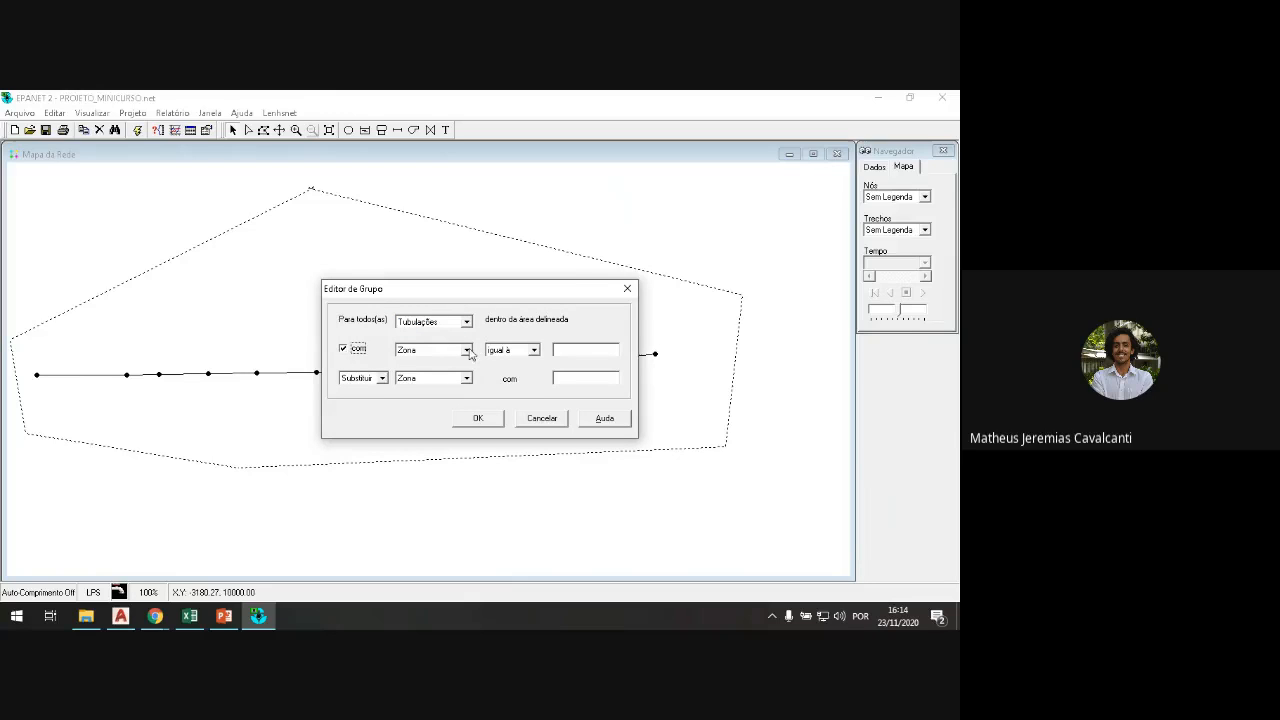
click(466, 350)
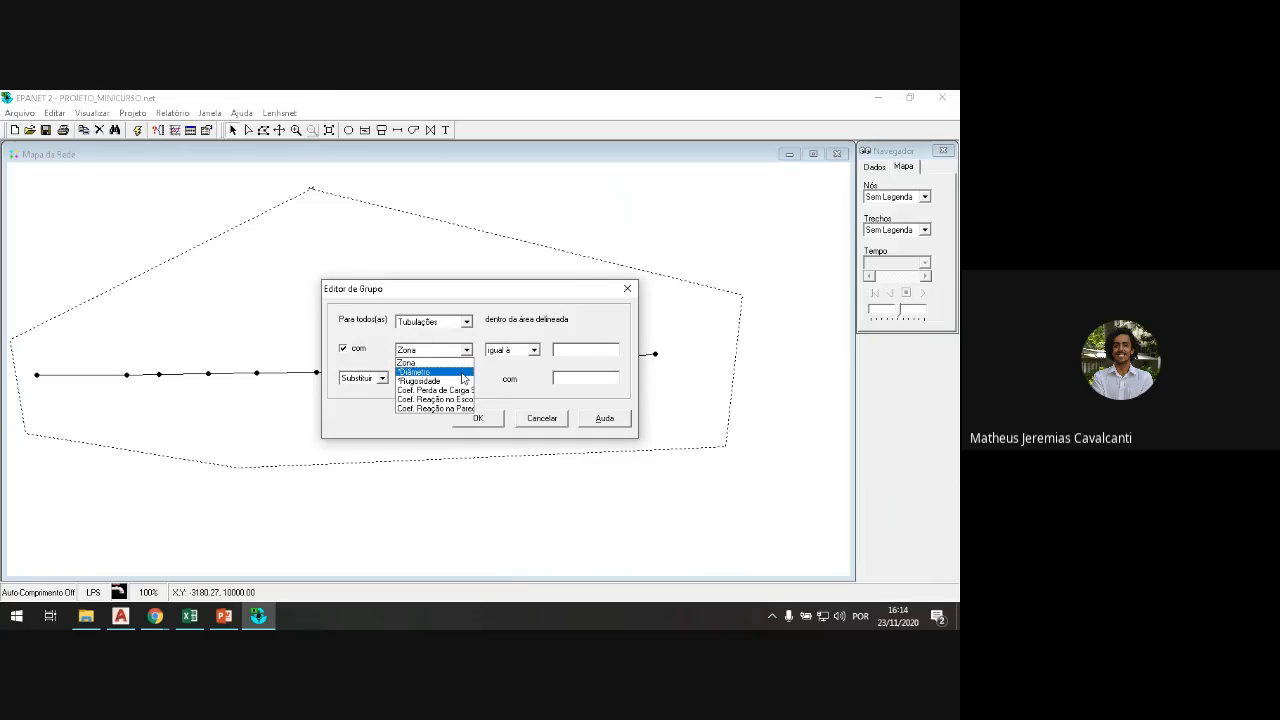
click(462, 372)
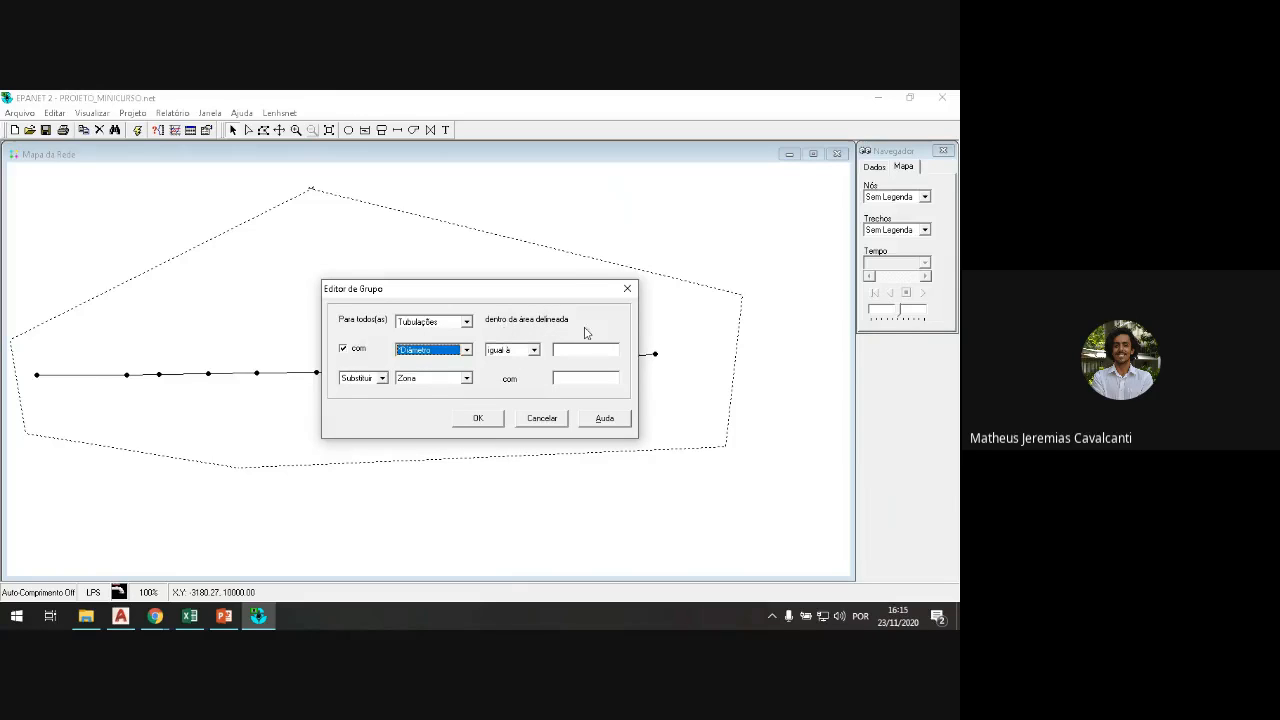
click(600, 350)
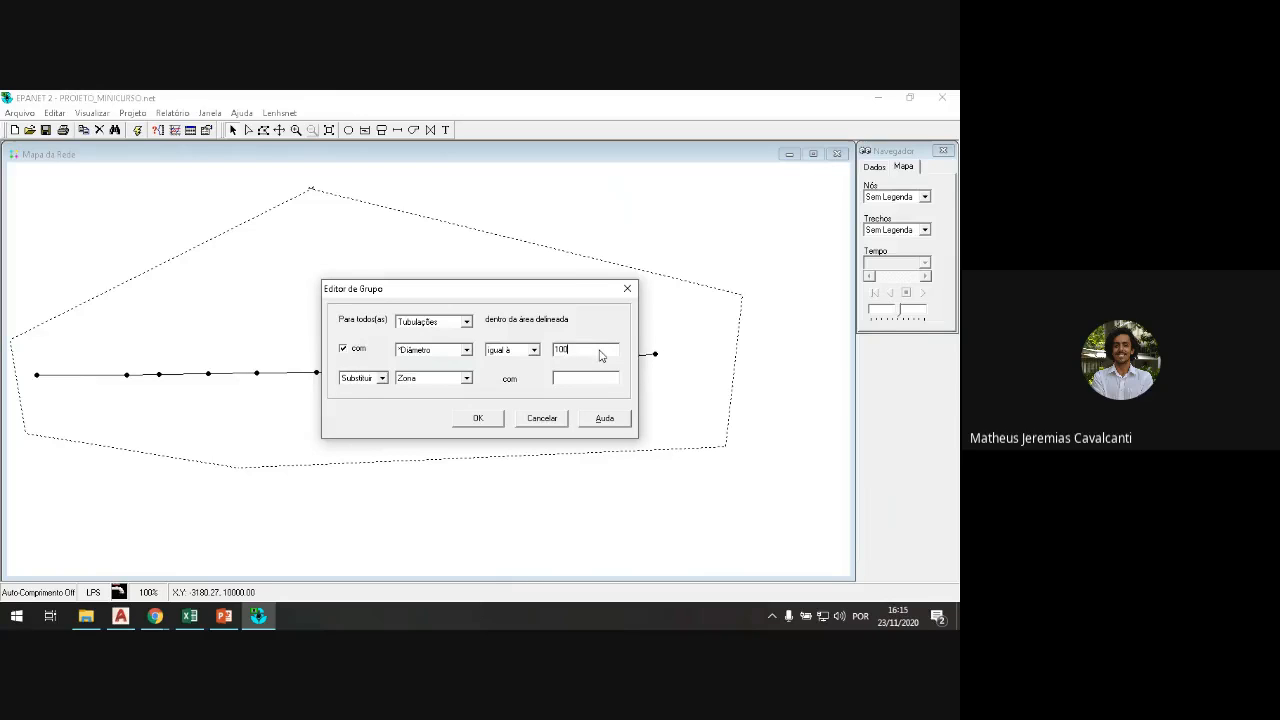
Step: Set the group edit to replace (Substituir) the pipes' Diâmetro with 150
click(466, 379)
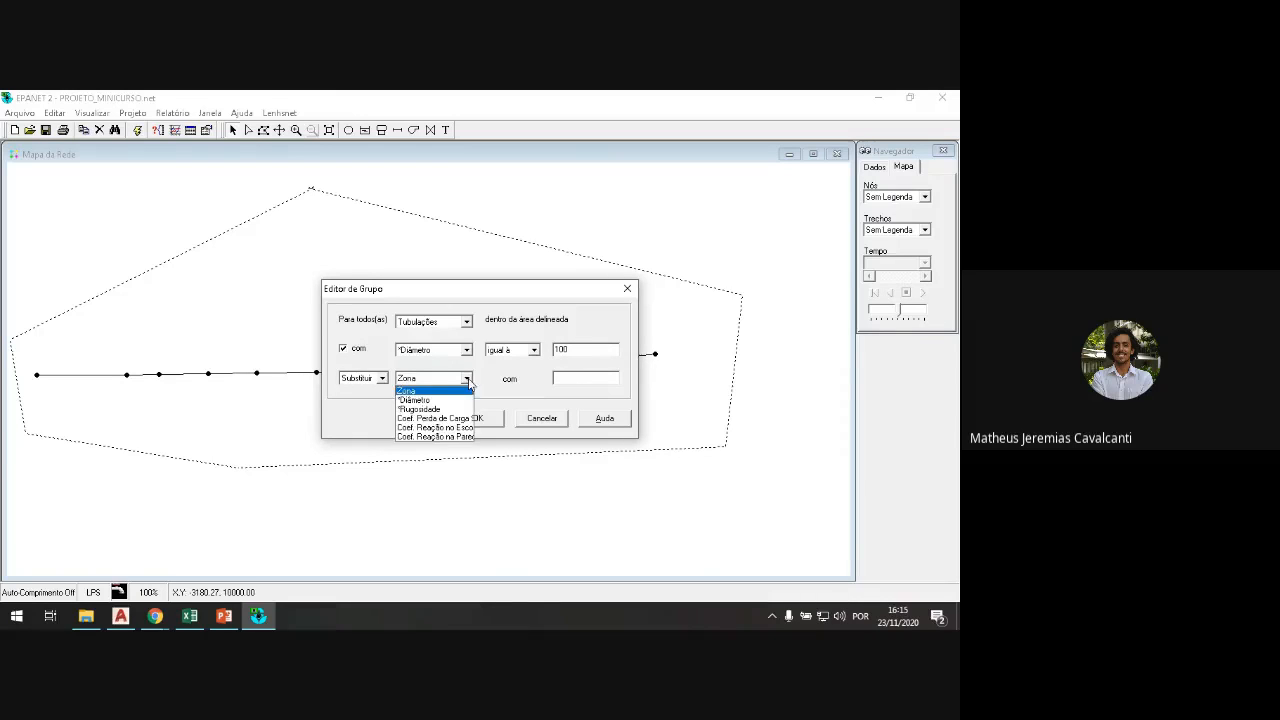
click(467, 400)
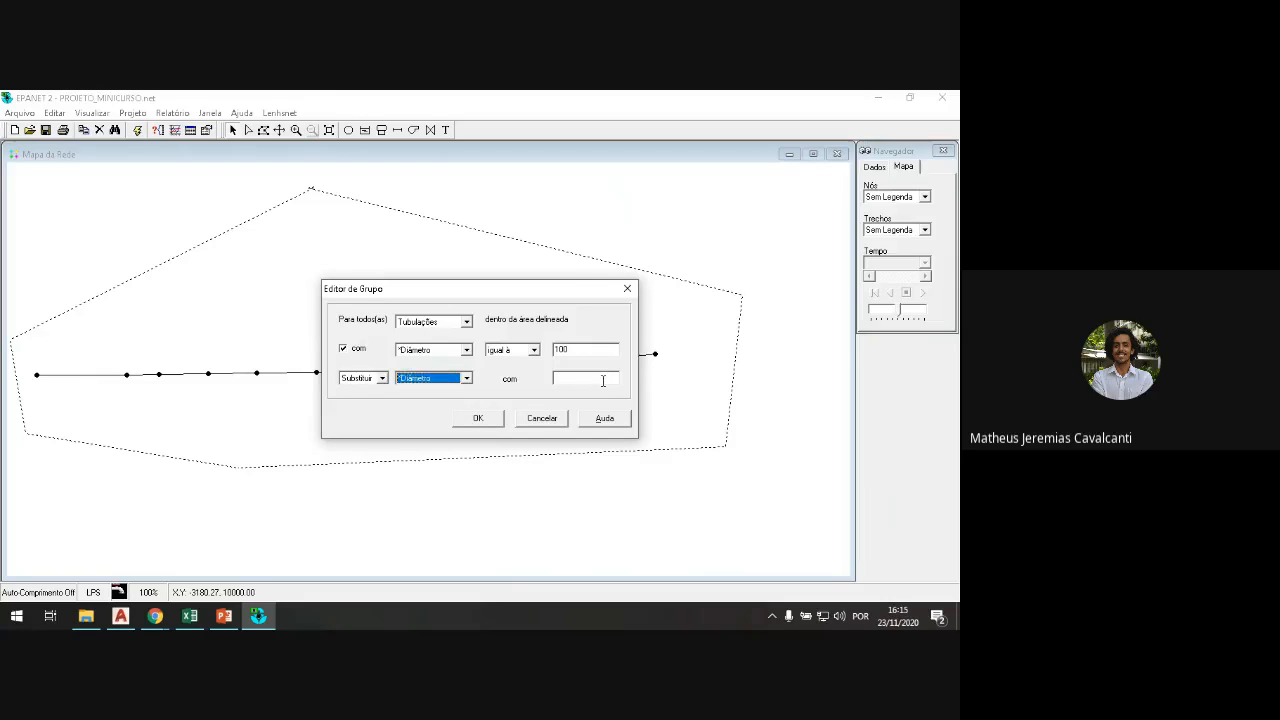
click(603, 381)
text(150)
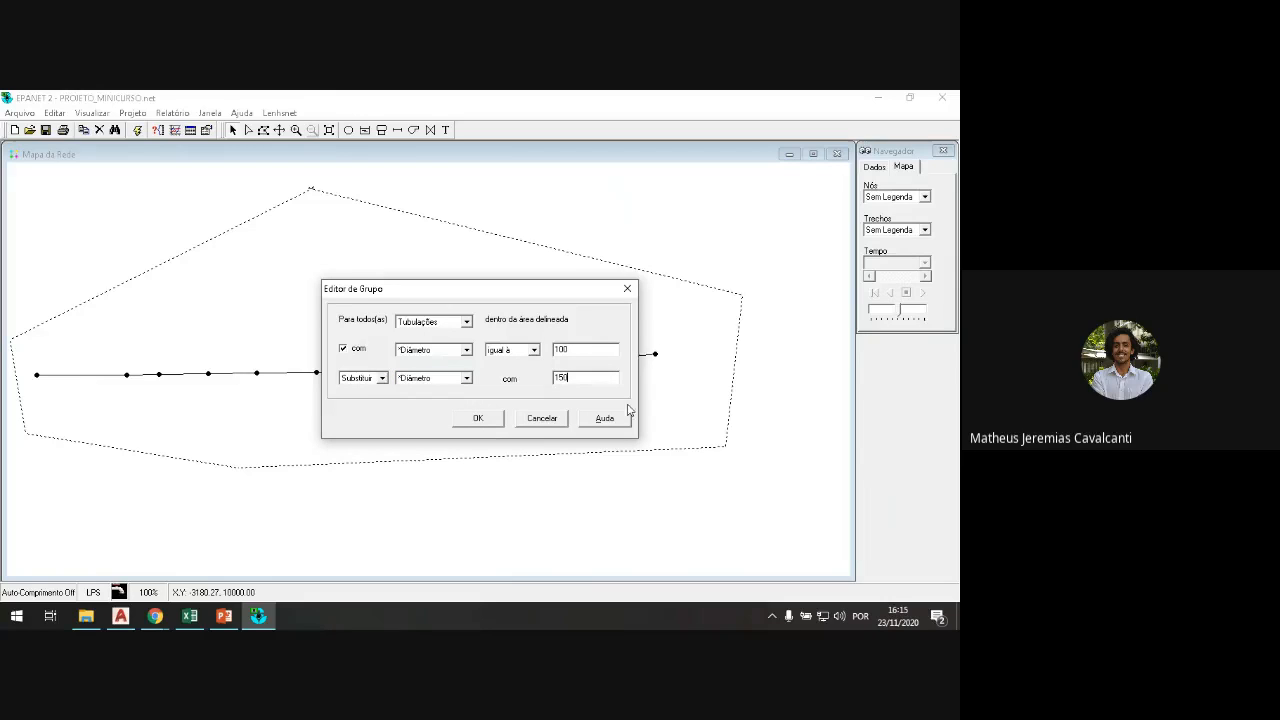
Step: Review the group edit's available object types, filter properties and comparison operators without changing the selections
click(469, 322)
click(469, 322)
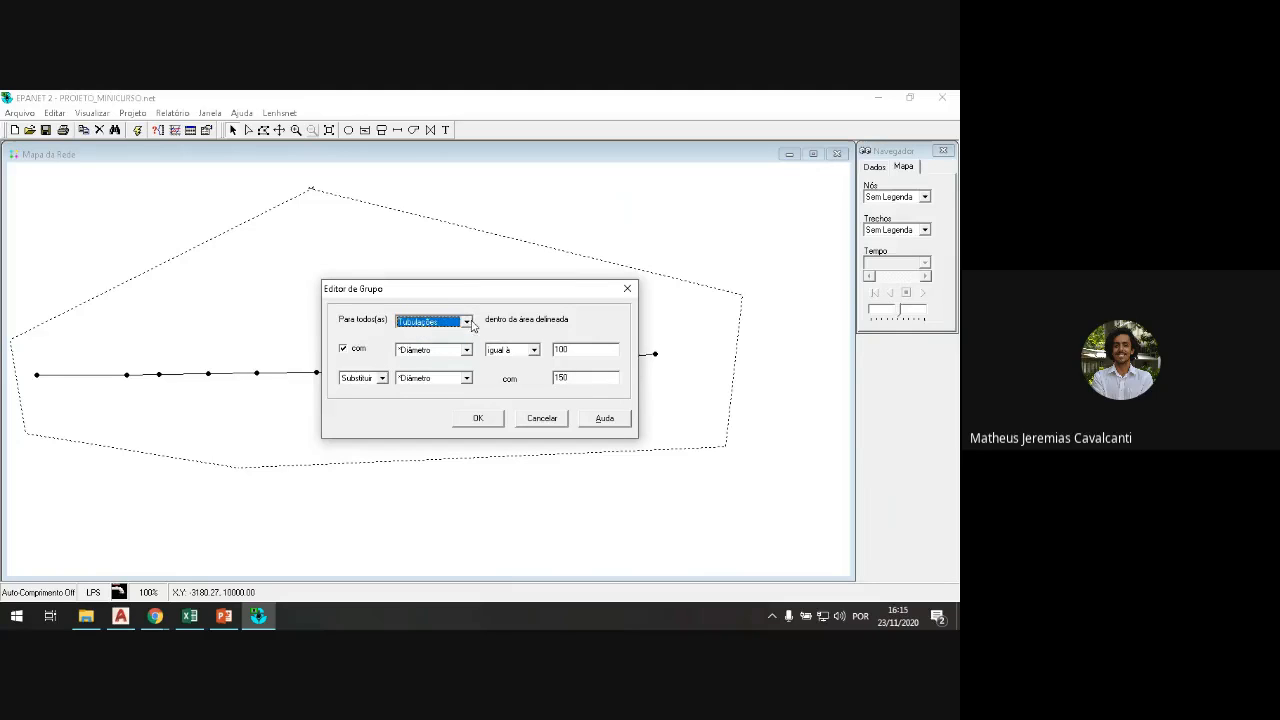
click(467, 350)
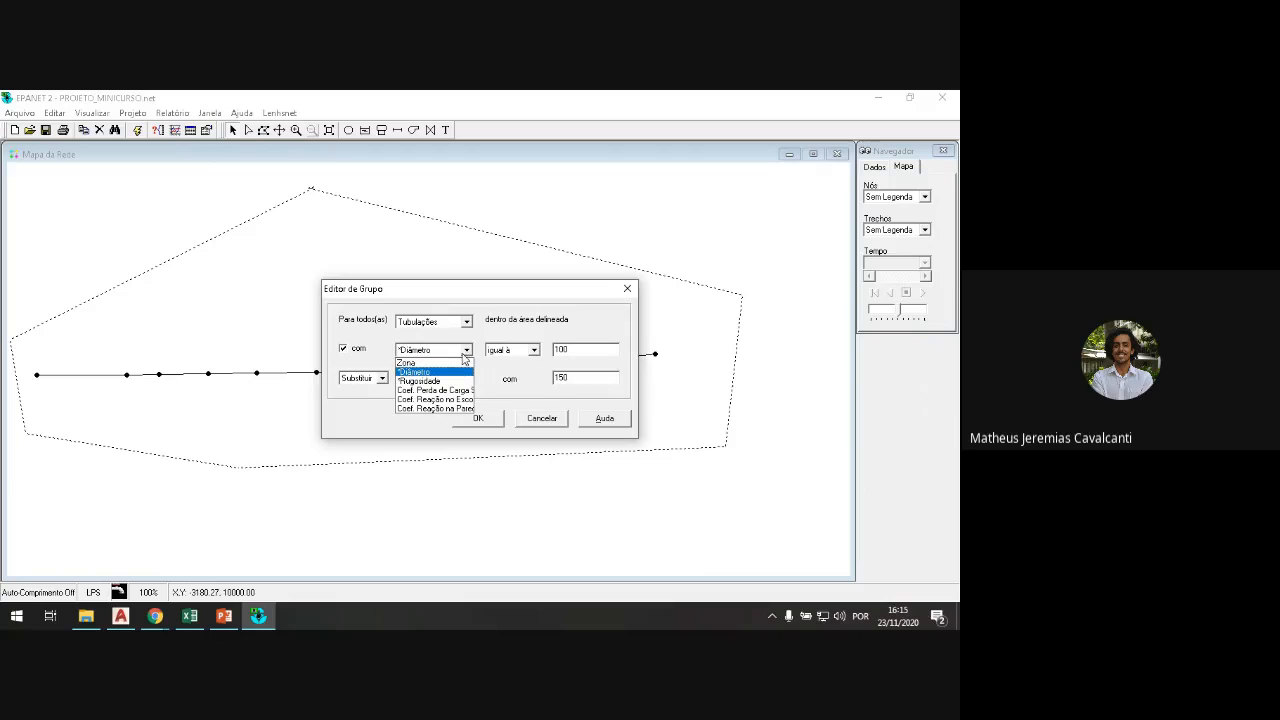
click(468, 351)
click(534, 350)
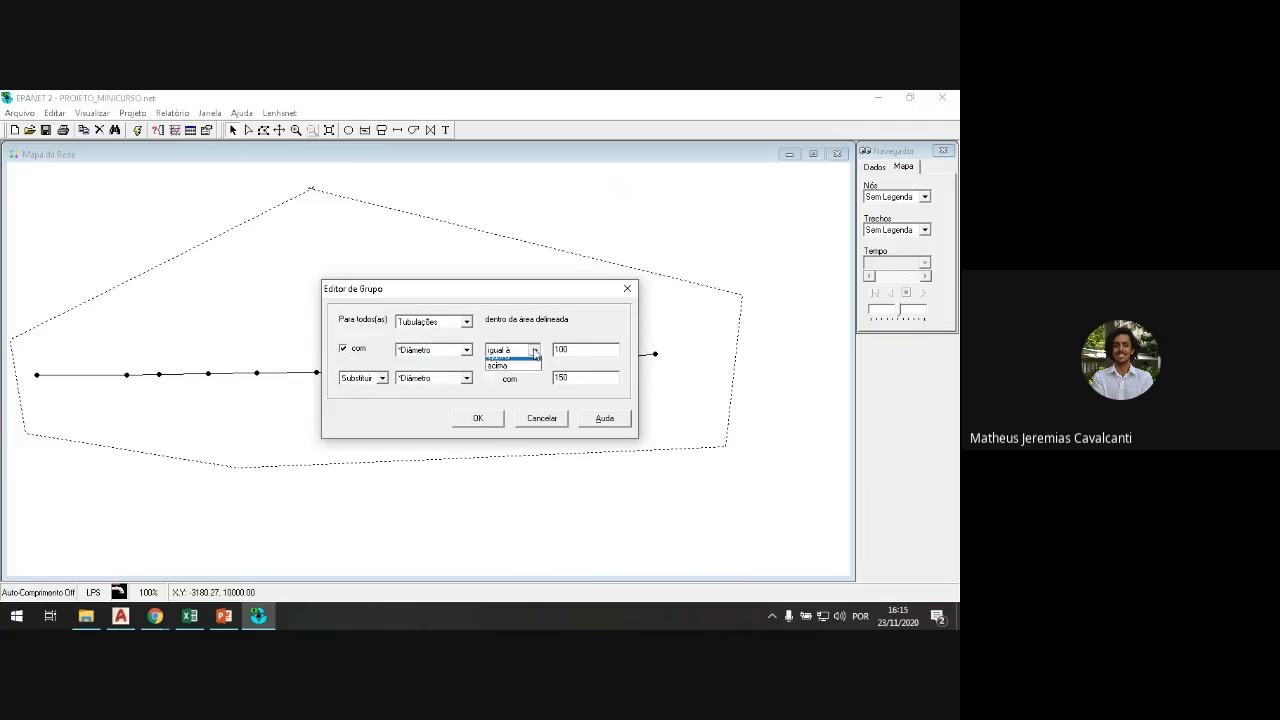
click(535, 352)
click(535, 351)
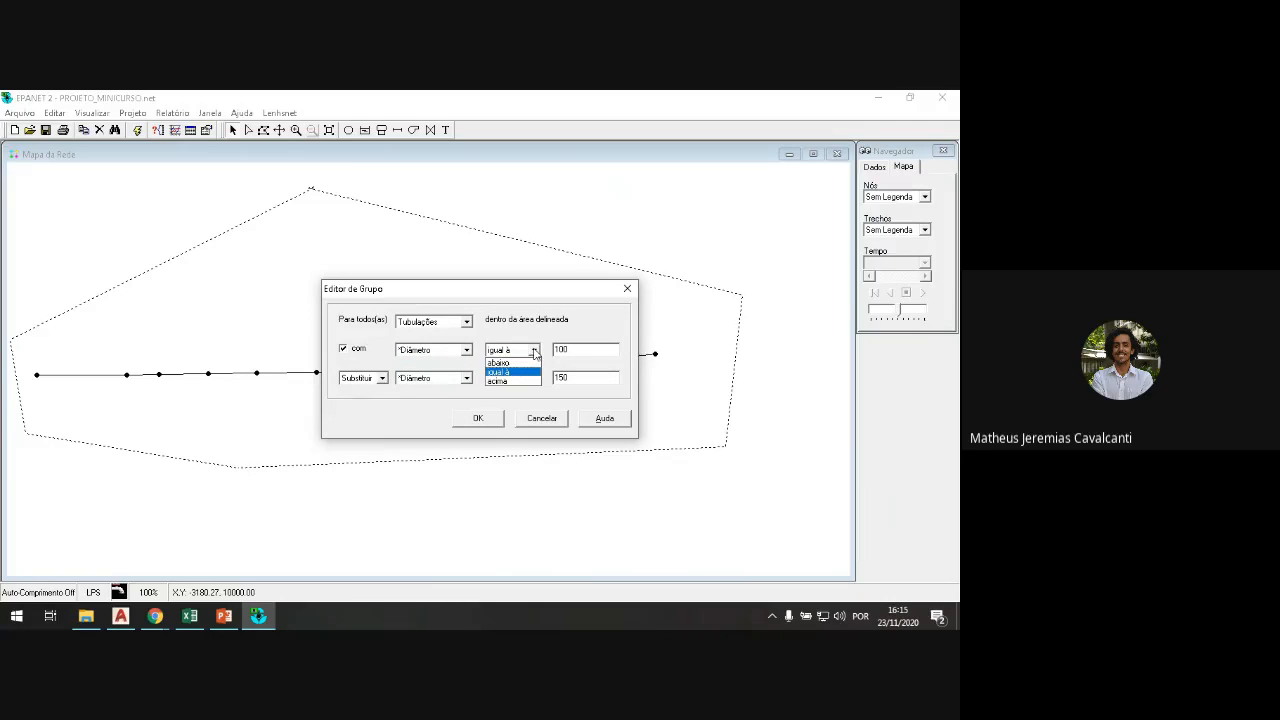
click(534, 351)
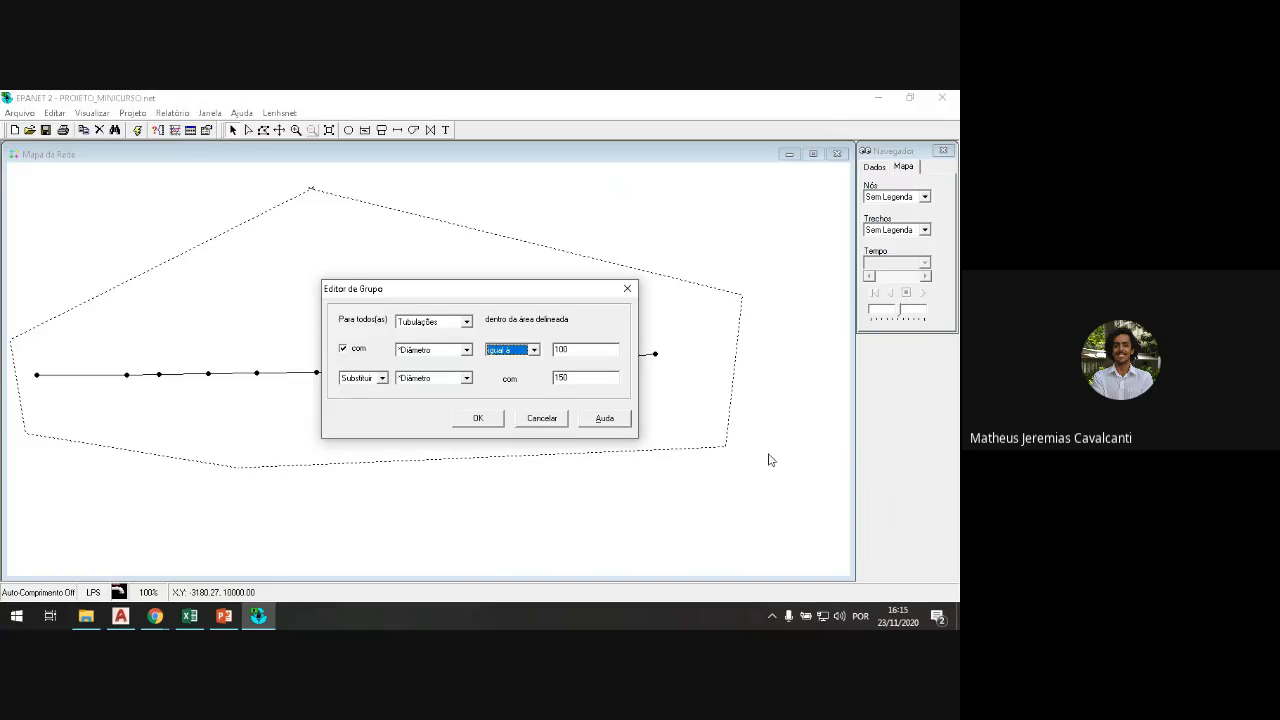
Step: Apply the group edit, and check the diameter in the properties of the pipe between nodes 9 and 8
click(481, 419)
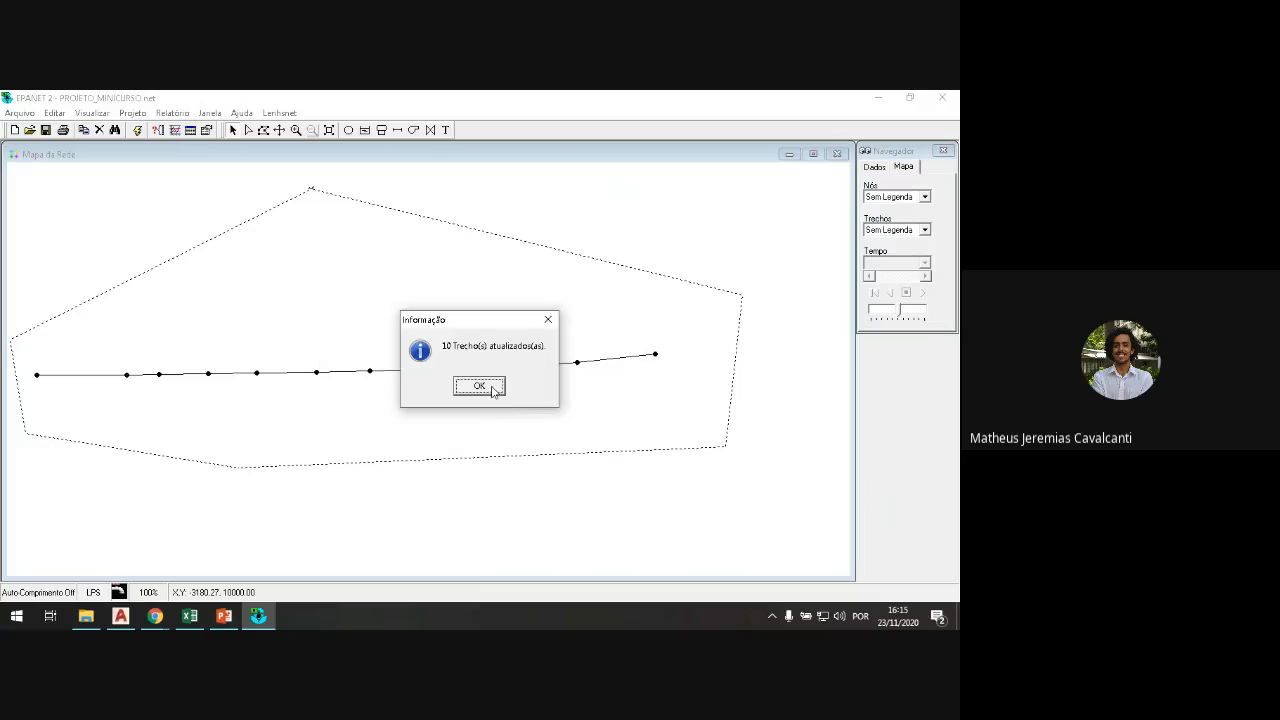
click(480, 387)
double_click(474, 375)
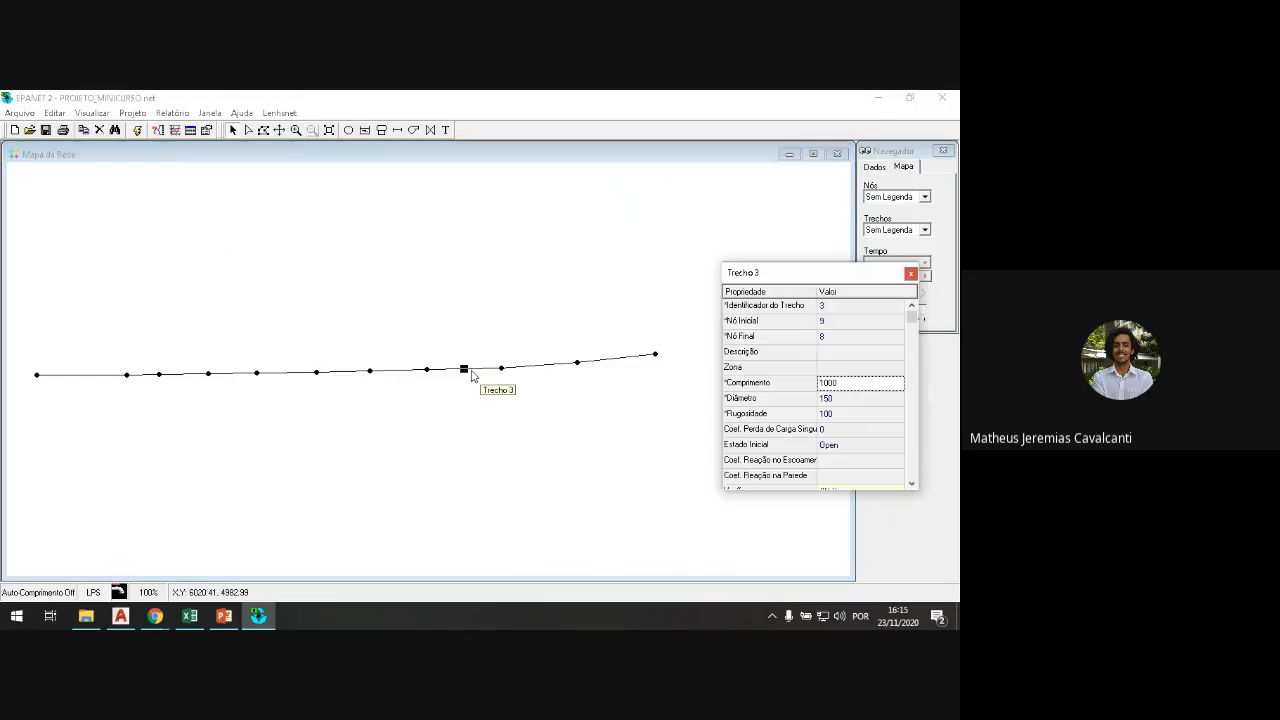
click(910, 273)
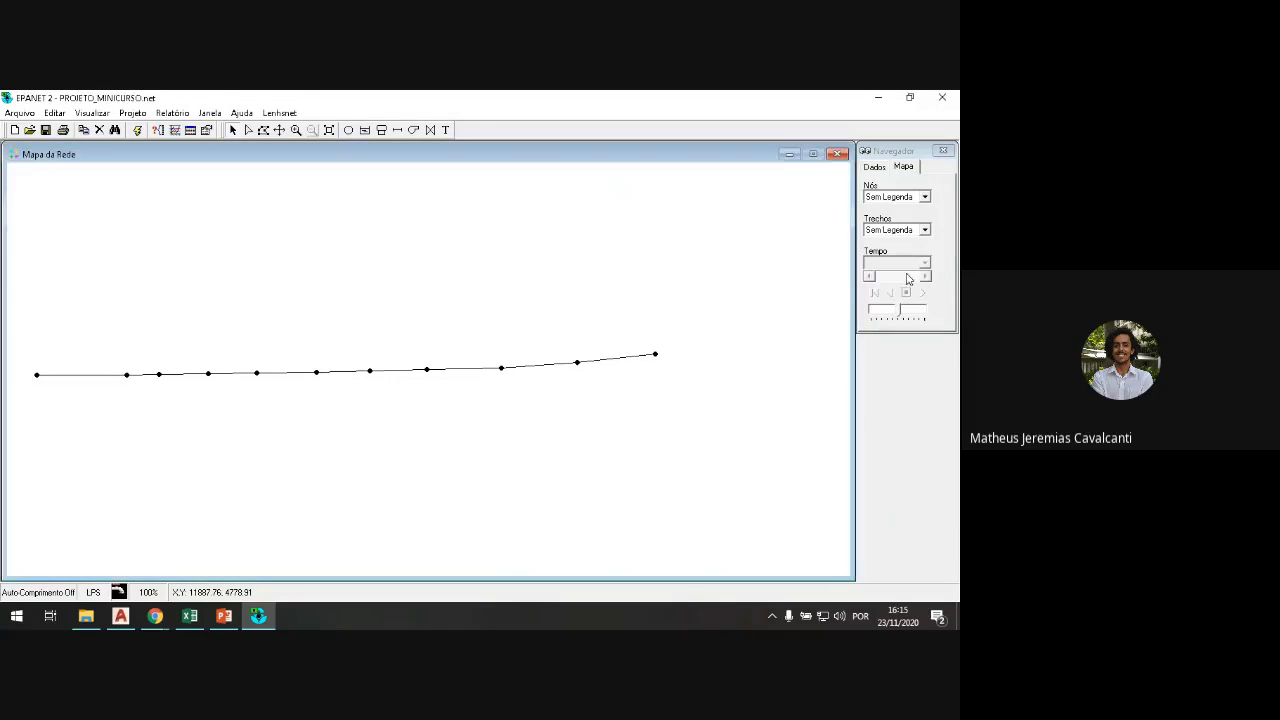
Step: Outline a selection region around the six easternmost nodes and the pipes between them
click(54, 114)
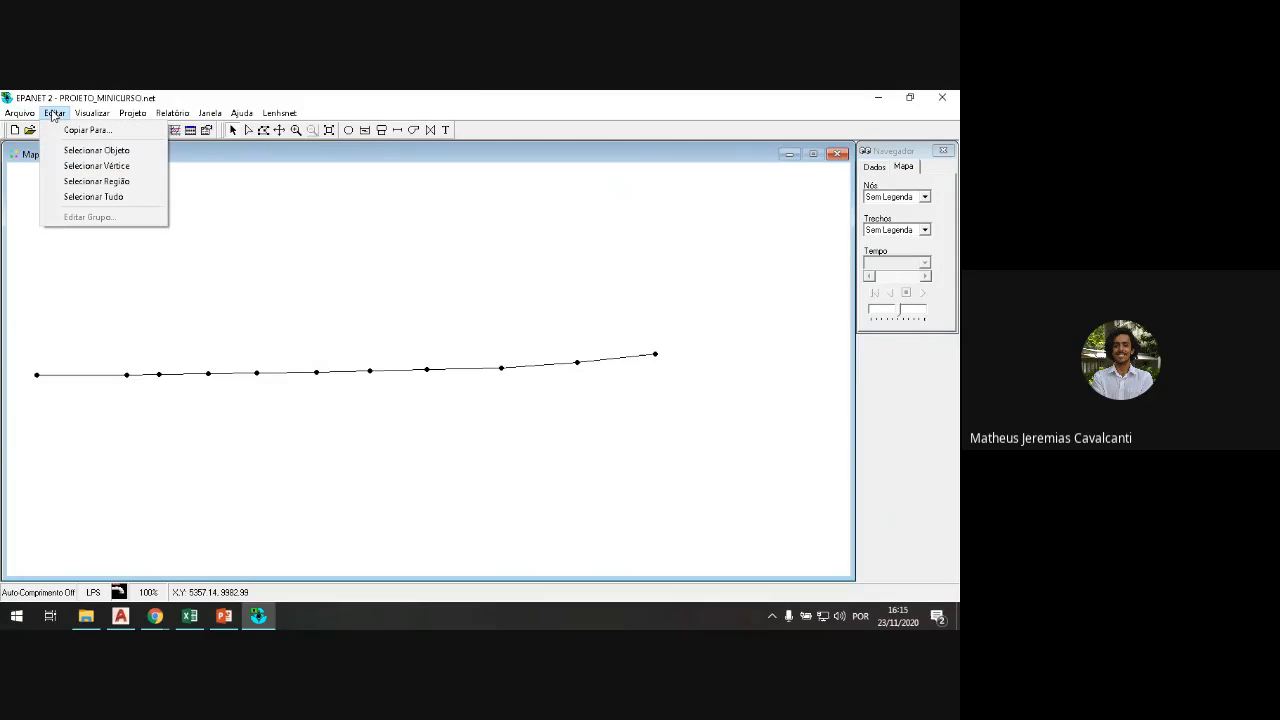
click(115, 182)
click(259, 215)
click(766, 249)
click(785, 458)
right_click(285, 481)
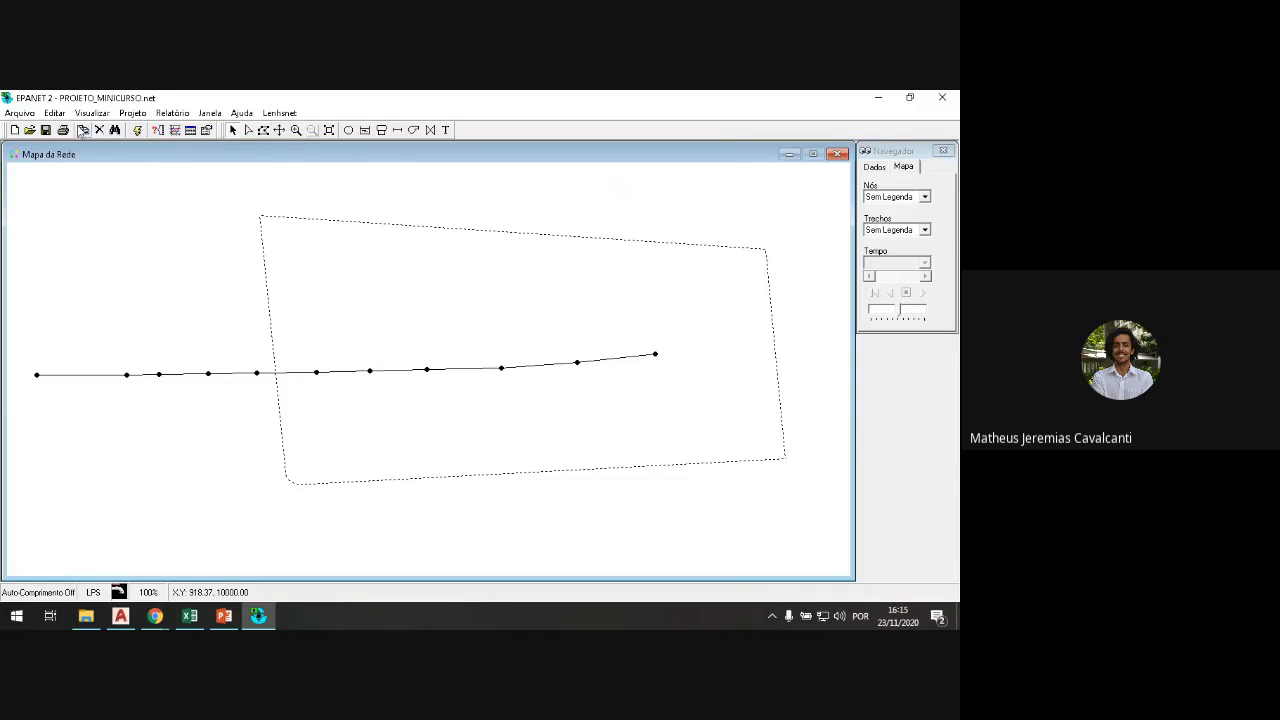
Step: Select the entire network and open it for group editing
click(54, 113)
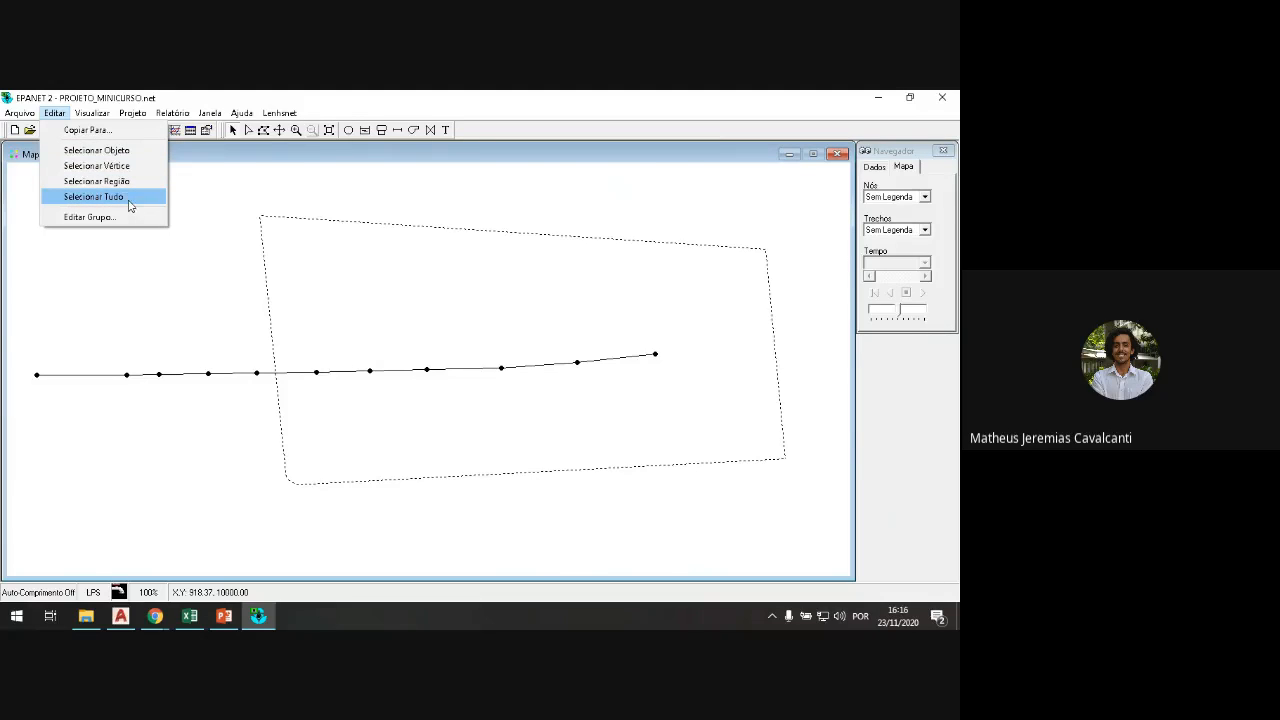
click(129, 205)
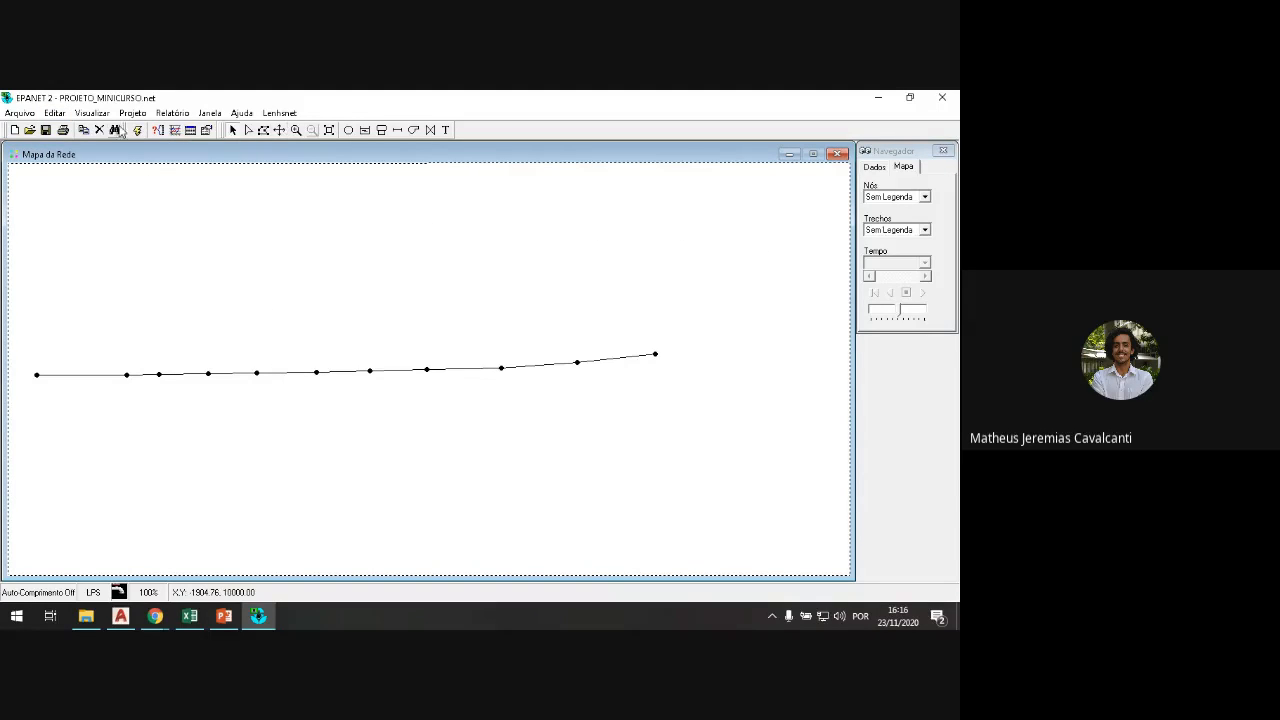
click(54, 113)
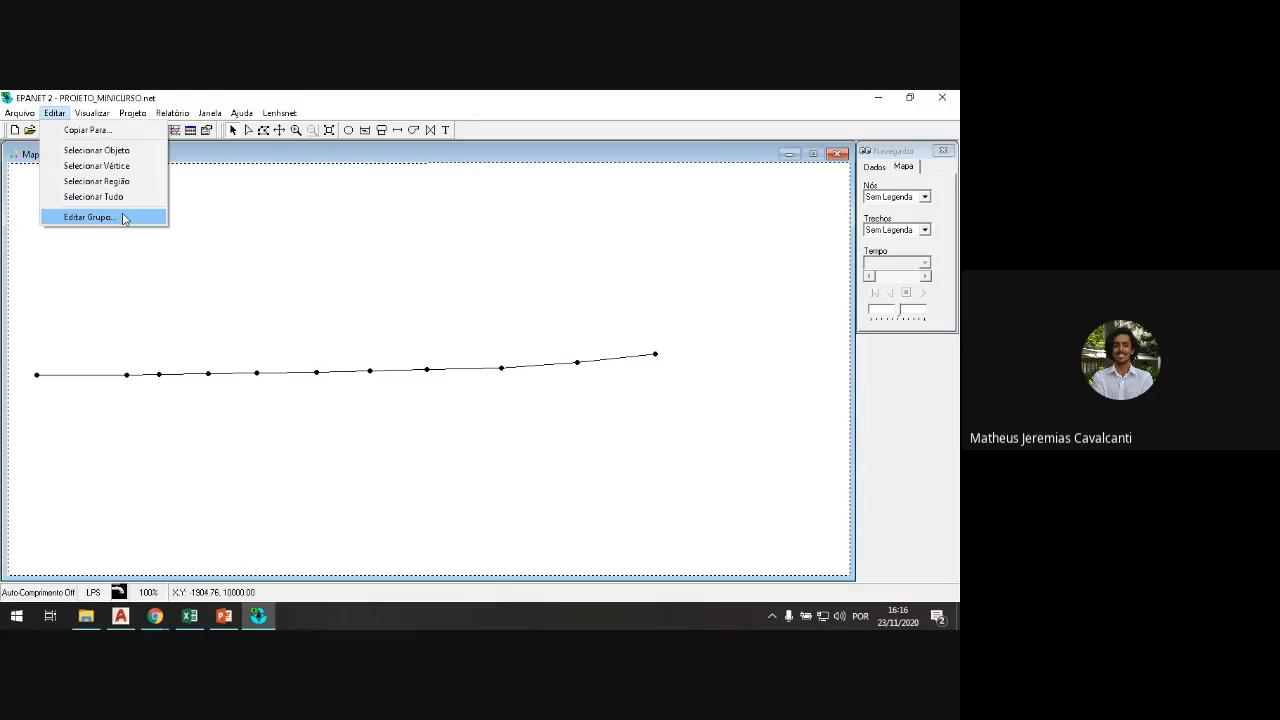
click(90, 217)
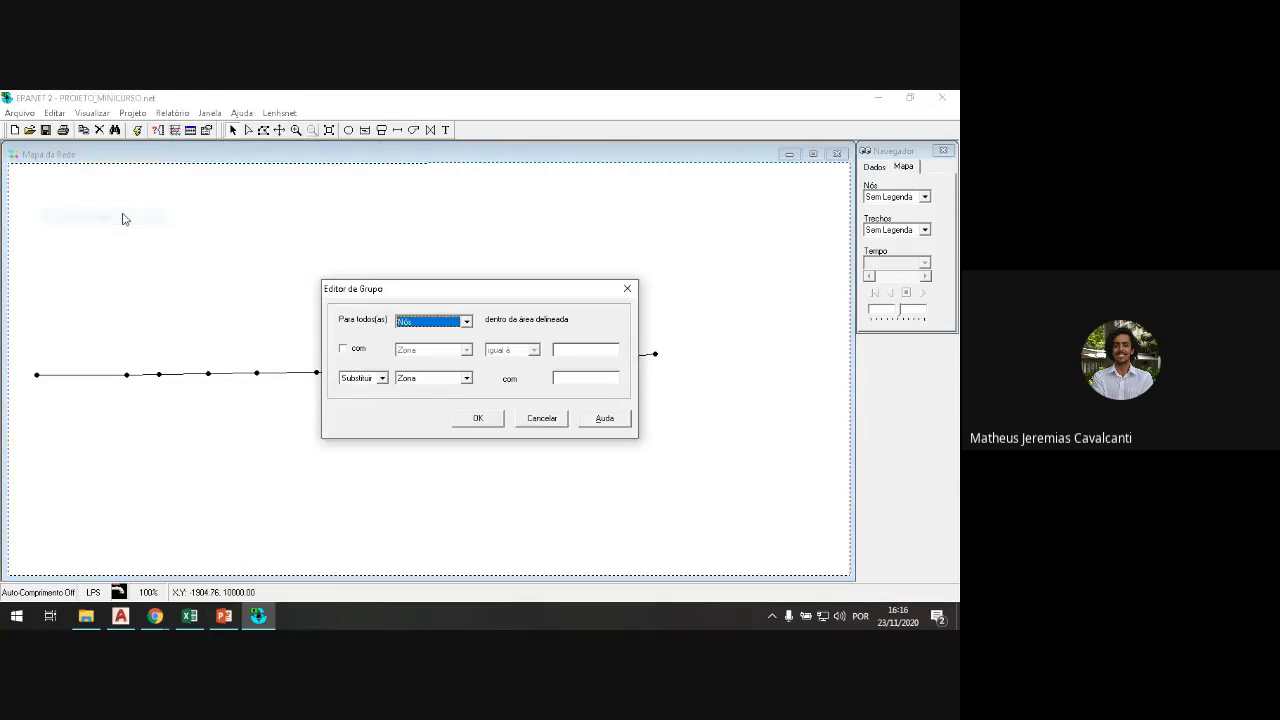
Step: Restrict the group edit to all pipes (Tubulações) filtered by Rugosidade with the condition equal to (igual à)
click(466, 321)
click(444, 342)
click(343, 349)
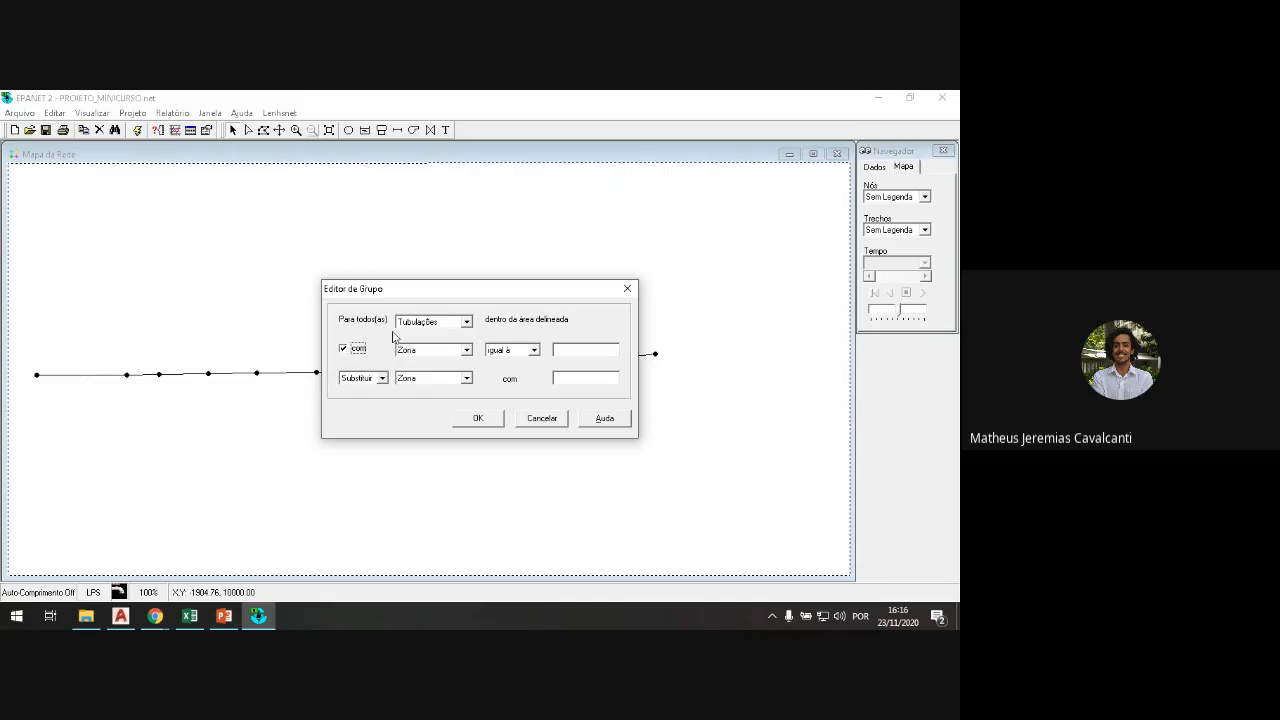
click(466, 350)
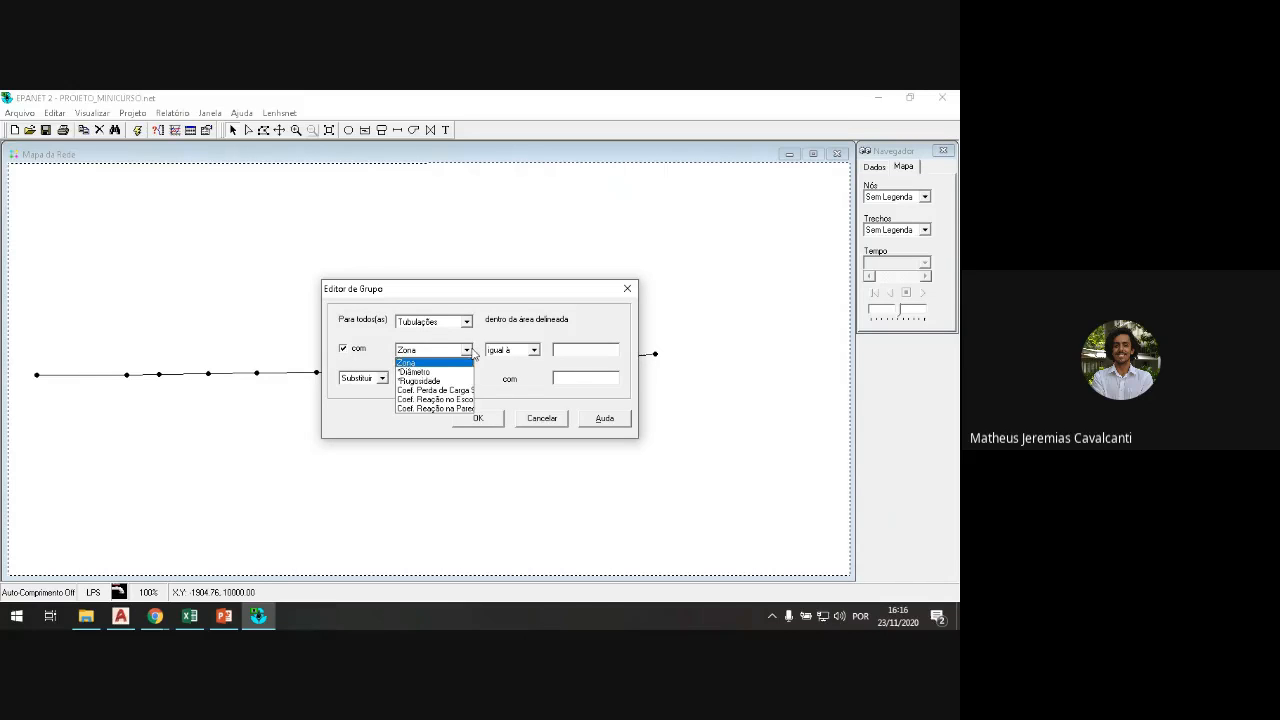
click(423, 381)
click(562, 349)
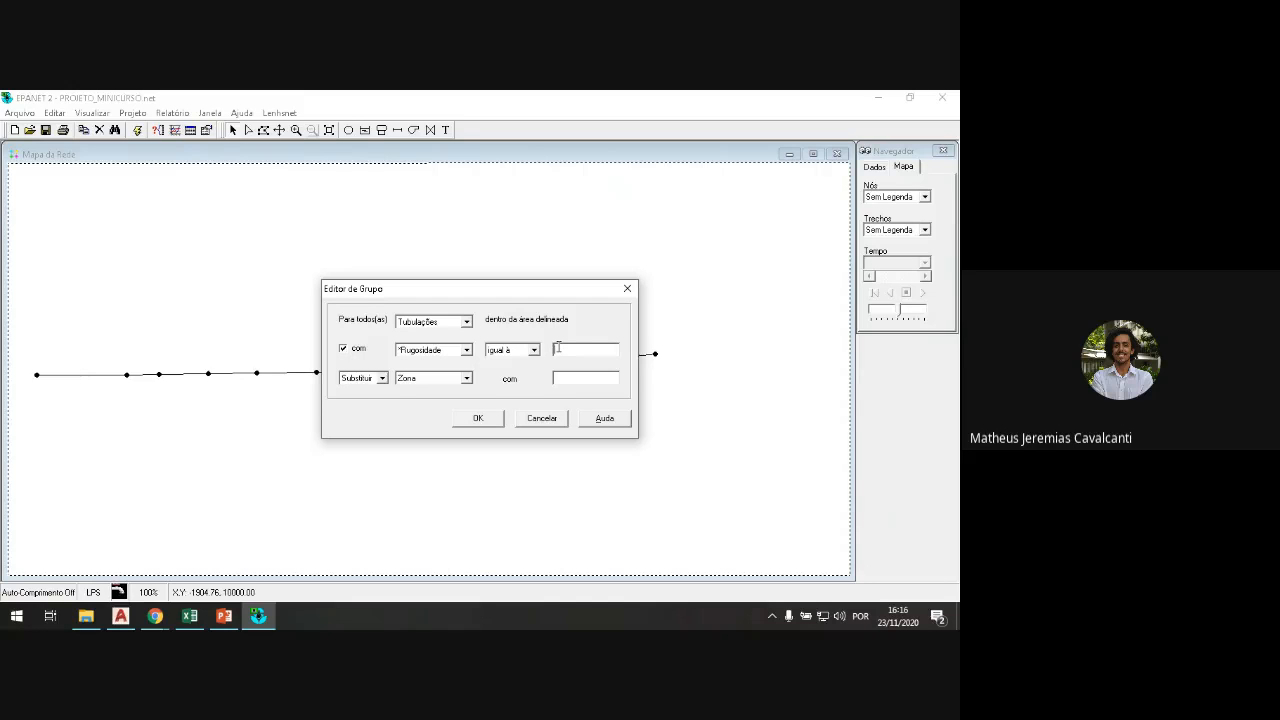
Step: Replace the pipes' Rugosidade with 130 through the group edit, and check it on the pipe between nodes 10 and 9
click(466, 378)
click(445, 410)
click(574, 379)
click(490, 418)
click(499, 386)
double_click(535, 365)
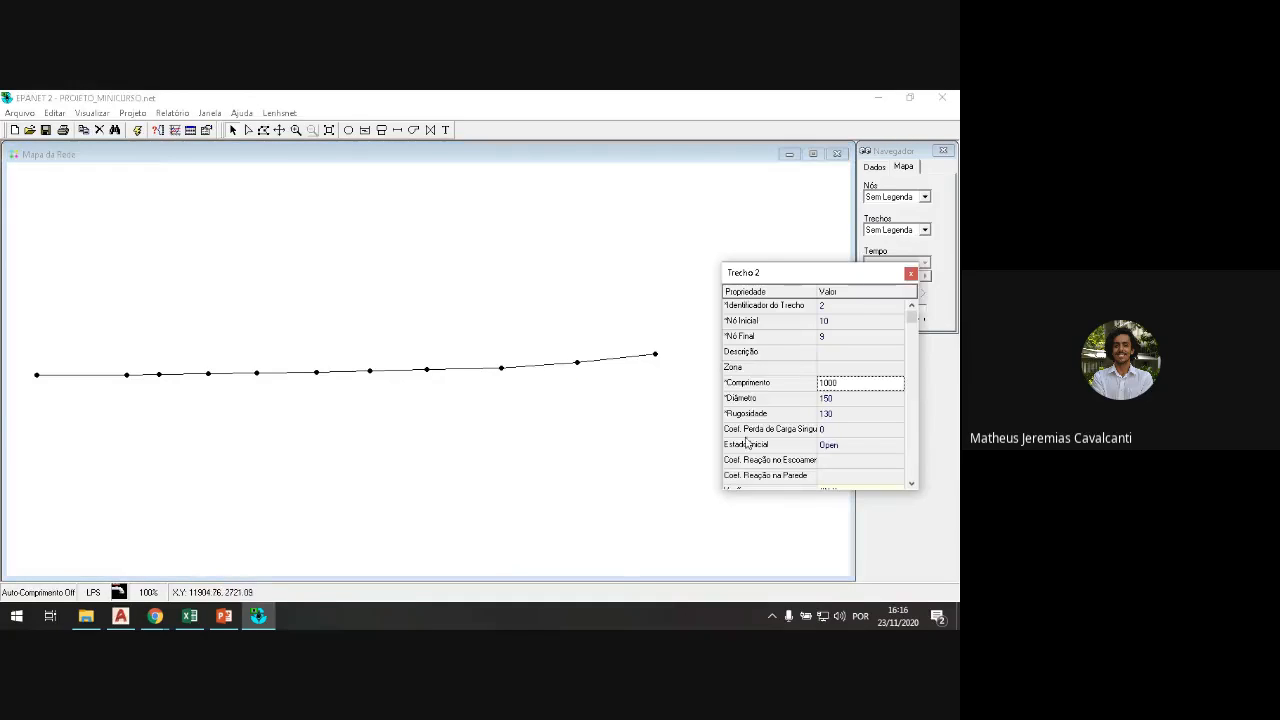
click(910, 274)
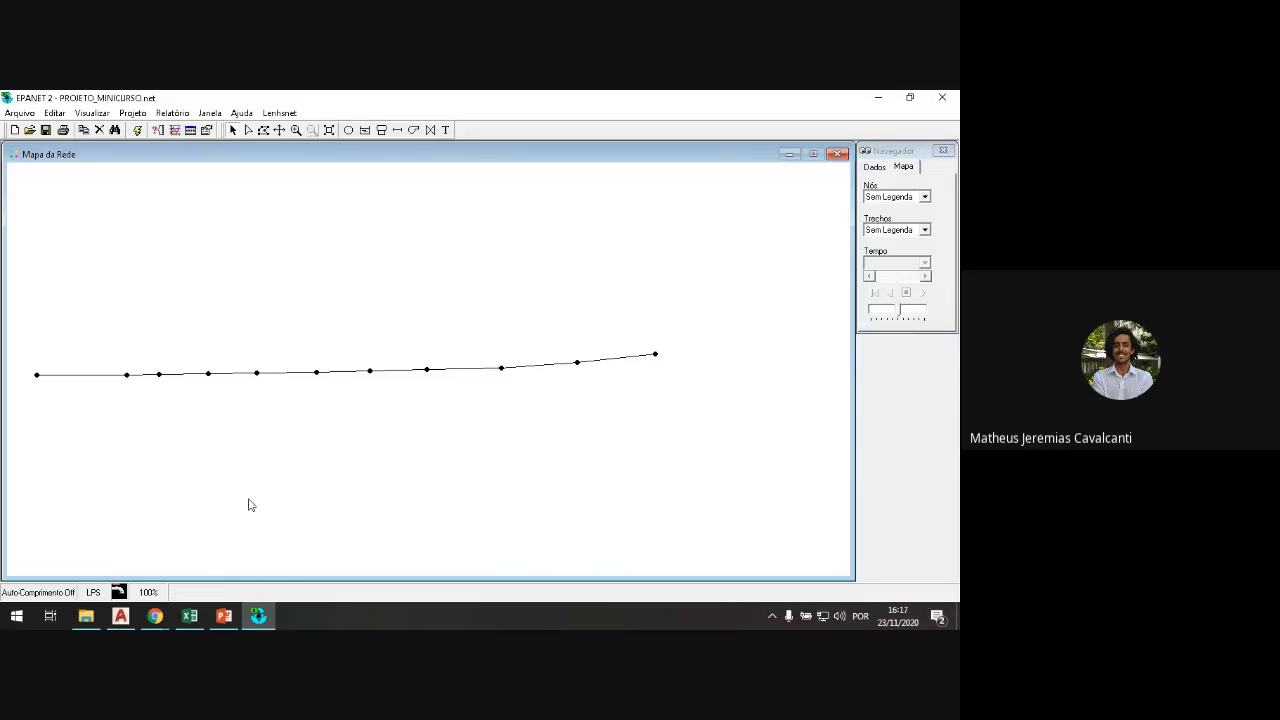
Step: Switch to the Excel workbook and examine the Comprimento values of Tubulação p1 to p10 in the terrain table
click(190, 615)
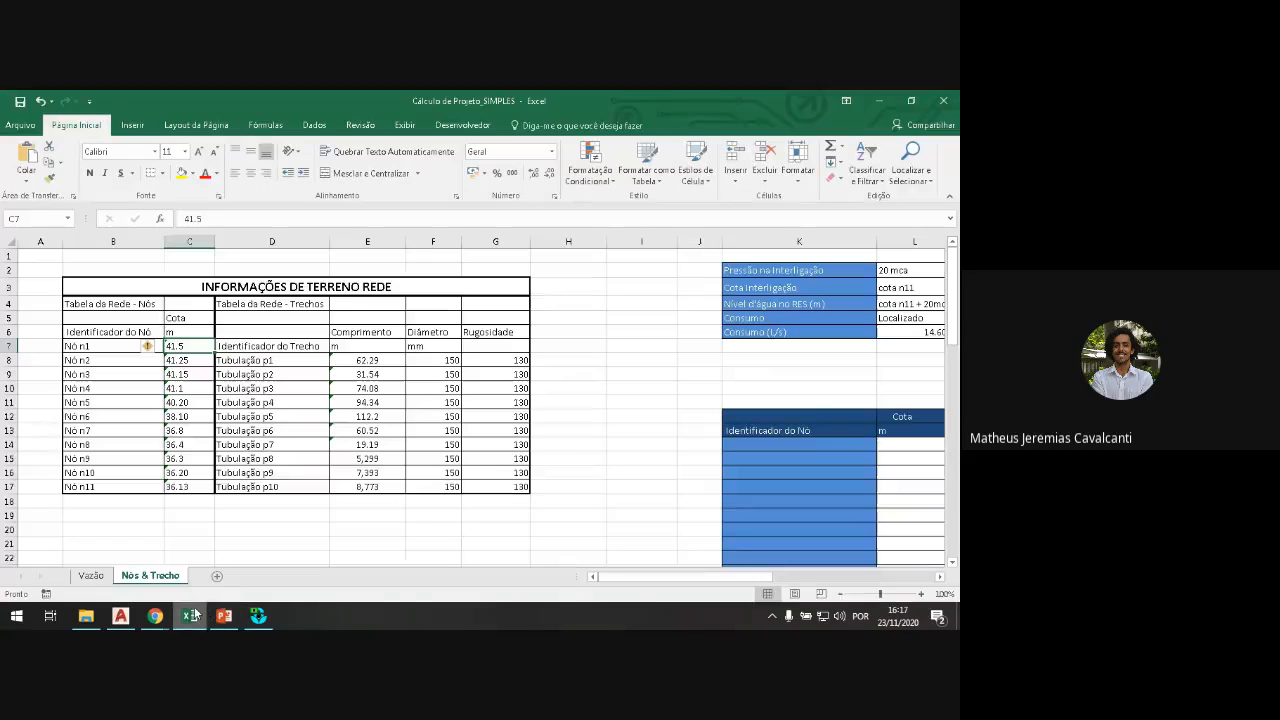
click(397, 362)
click(517, 362)
click(397, 362)
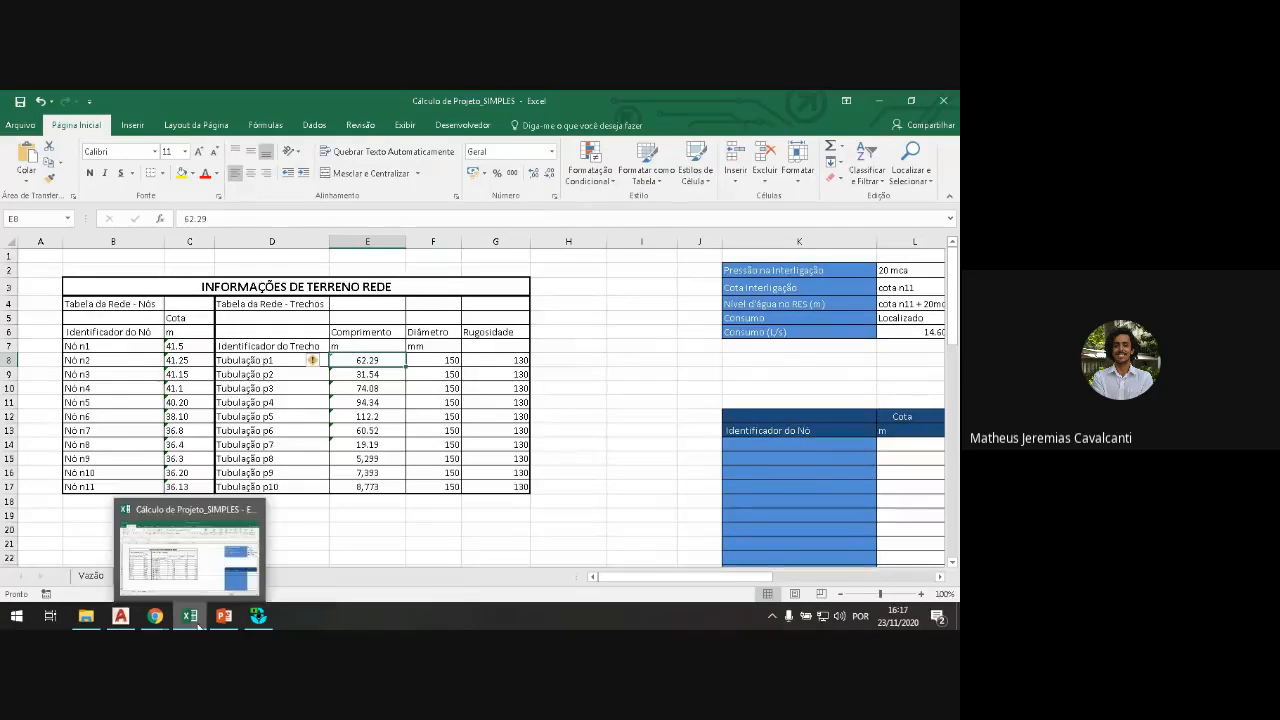
click(495, 416)
drag(395, 360, 417, 503)
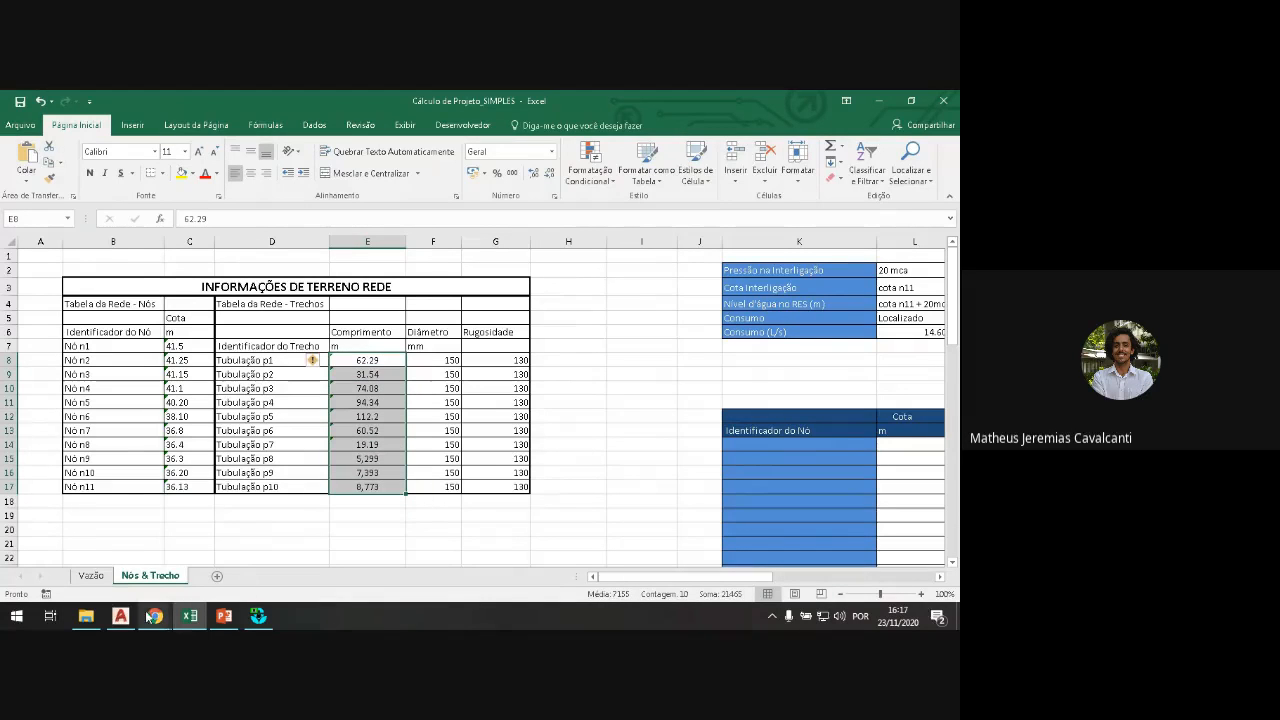
Step: Compare the EPANET properties of the pipe between nodes 3 and 2 with the Tubulação p8 and p9 lengths in Excel
click(259, 616)
double_click(143, 374)
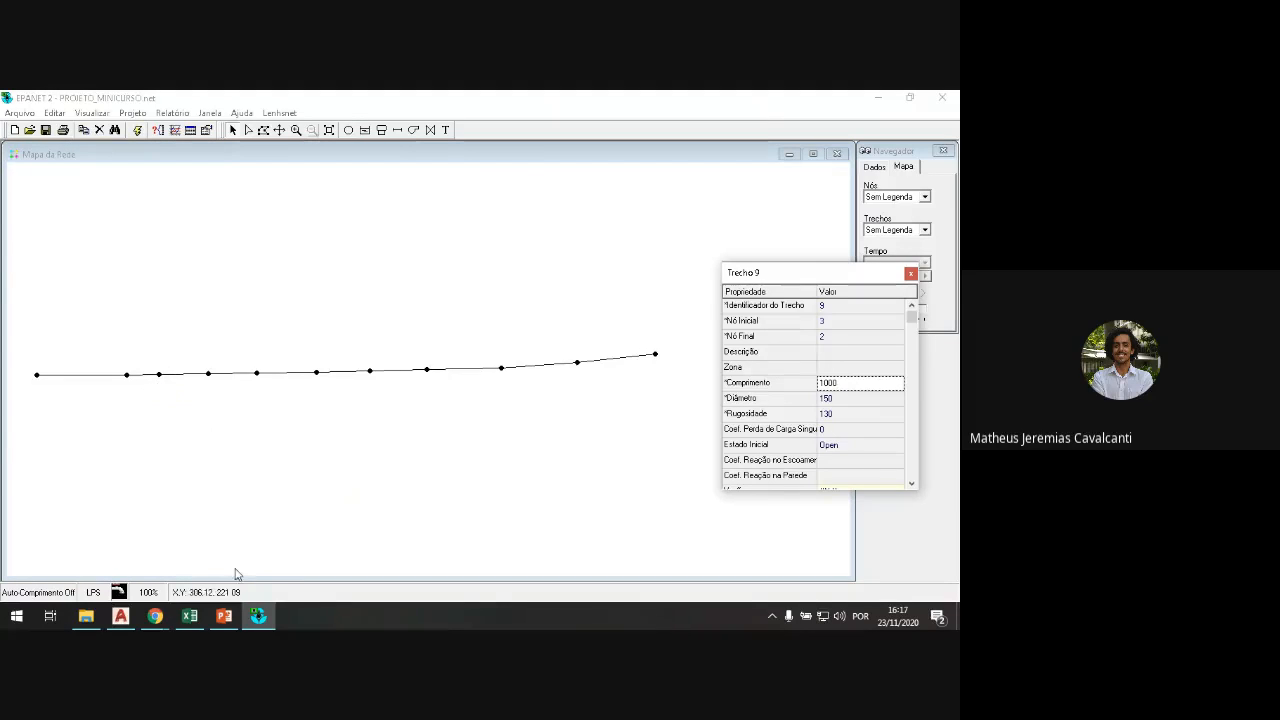
click(189, 616)
click(370, 470)
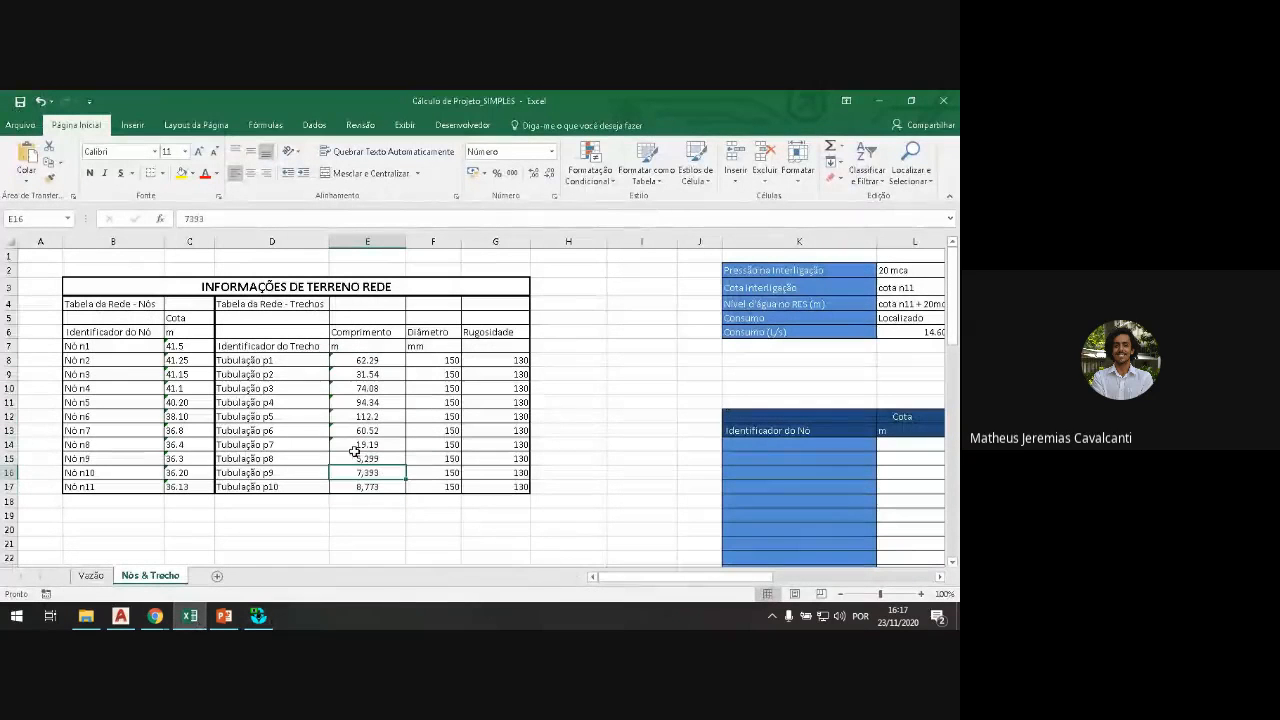
click(370, 456)
Step: Switch back to EPANET and set the Comprimento of the pipe between nodes 11 and 10 to 62.29
click(258, 616)
click(183, 373)
click(88, 374)
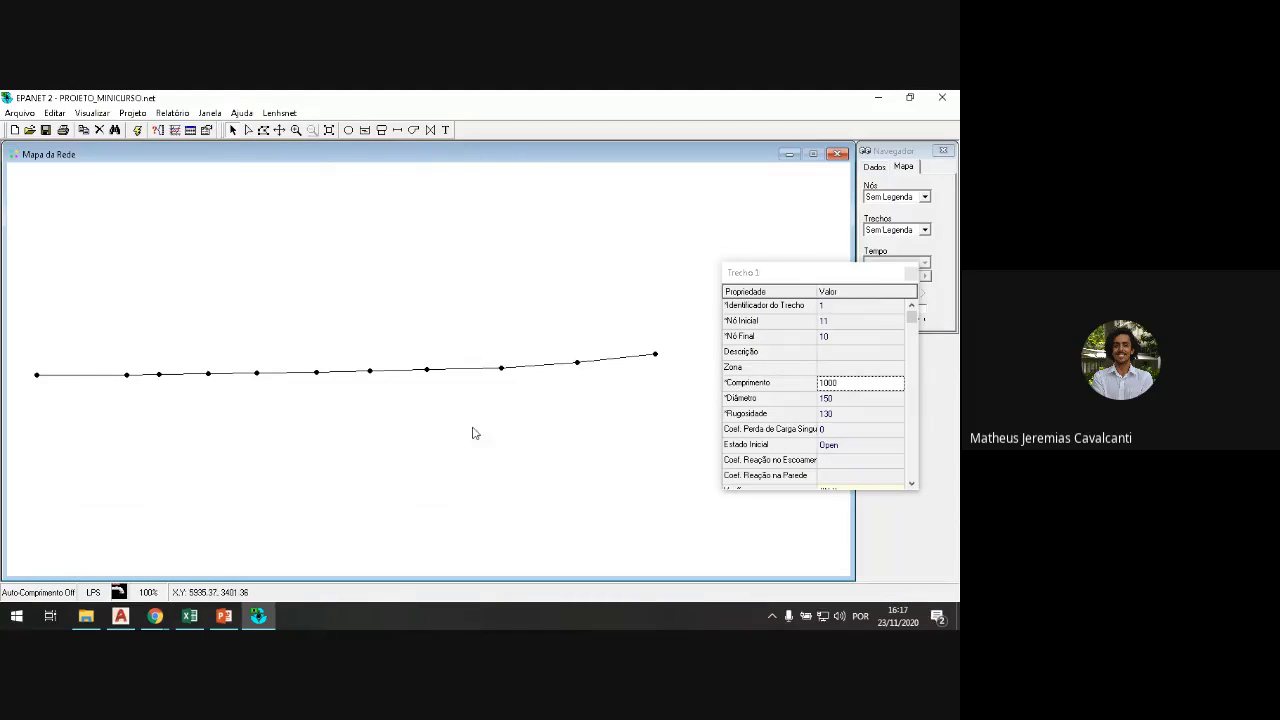
click(257, 616)
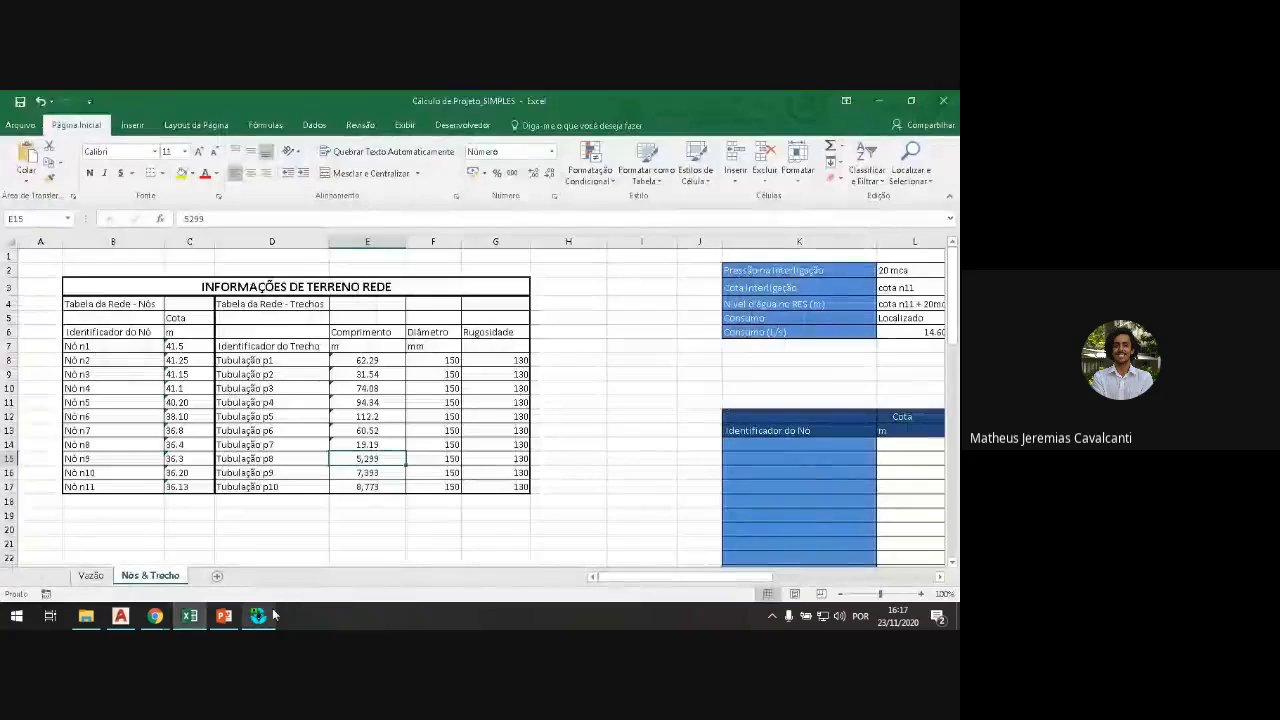
click(257, 616)
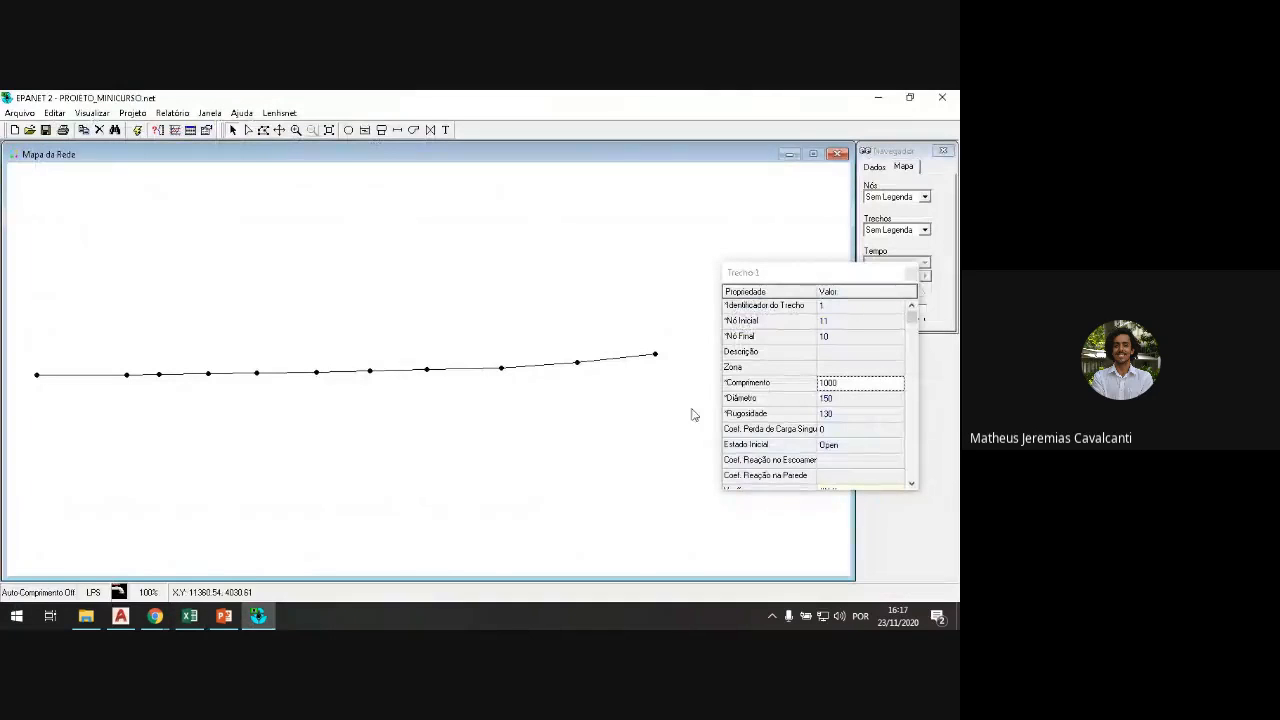
click(869, 382)
text(62.29)
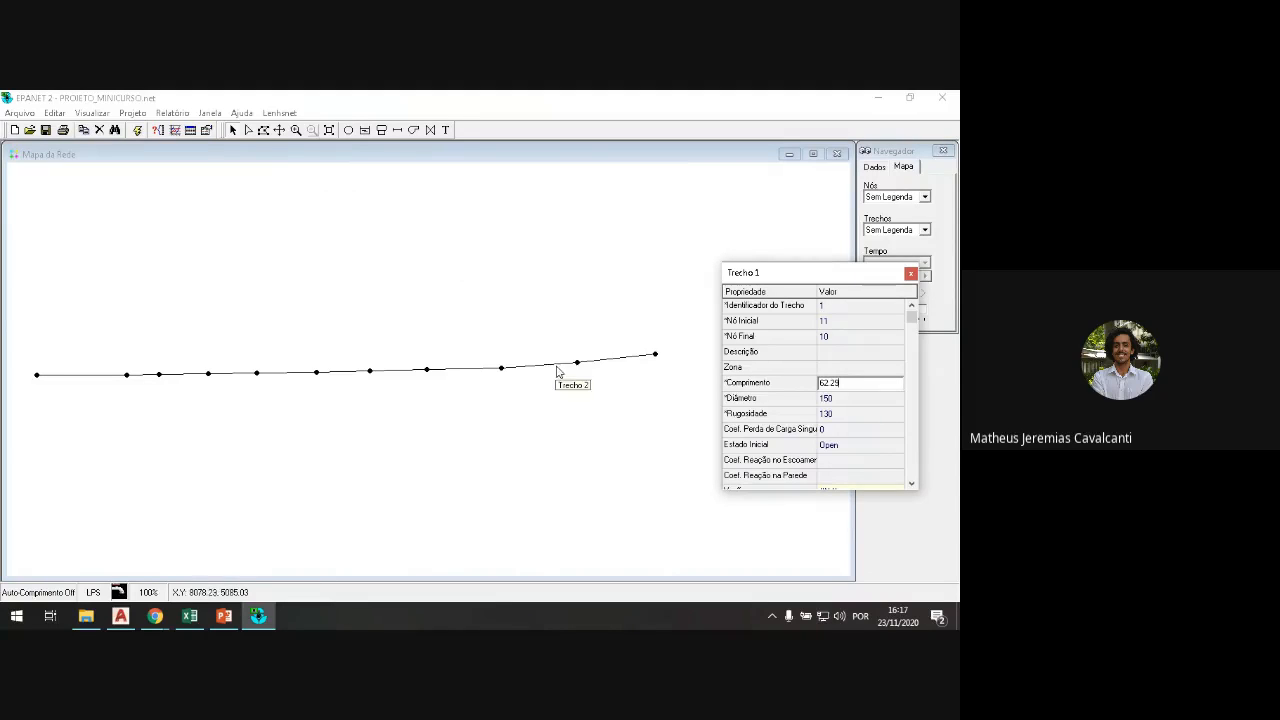
Step: Compare the properties of the three easternmost pipes to check their identifiers, end nodes and lengths
drag(824, 272, 830, 288)
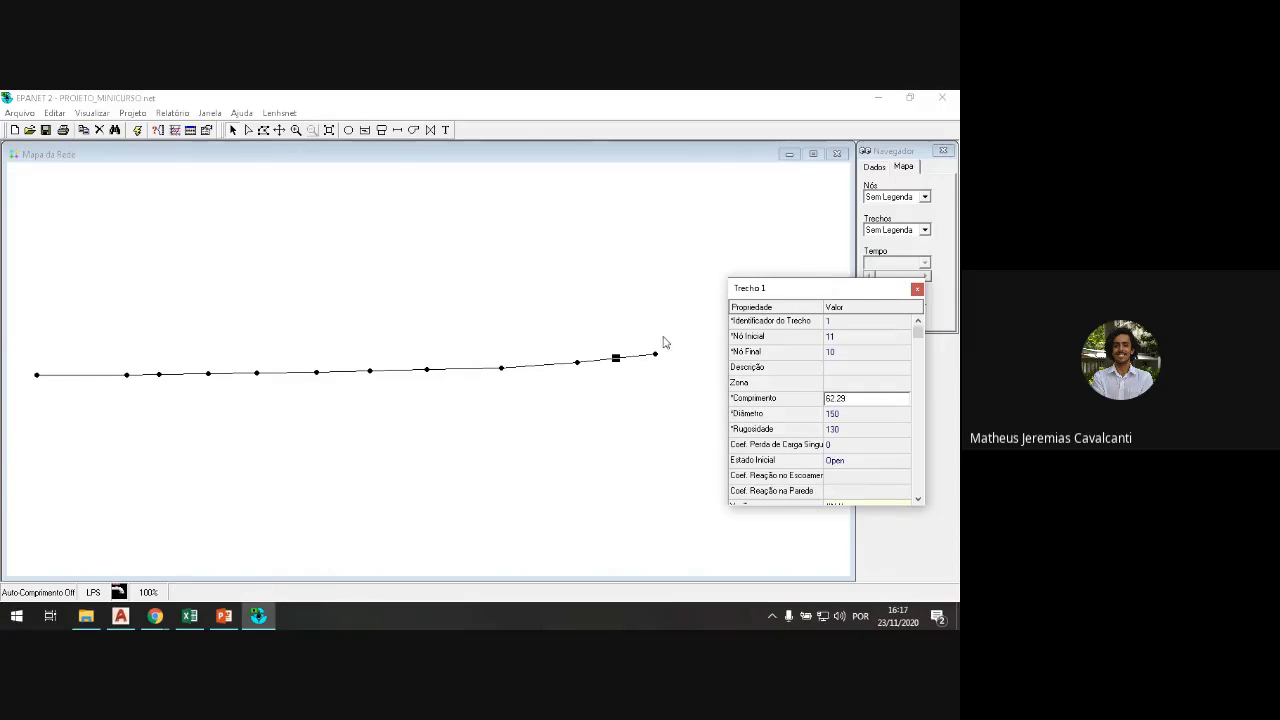
click(538, 372)
click(610, 360)
click(523, 368)
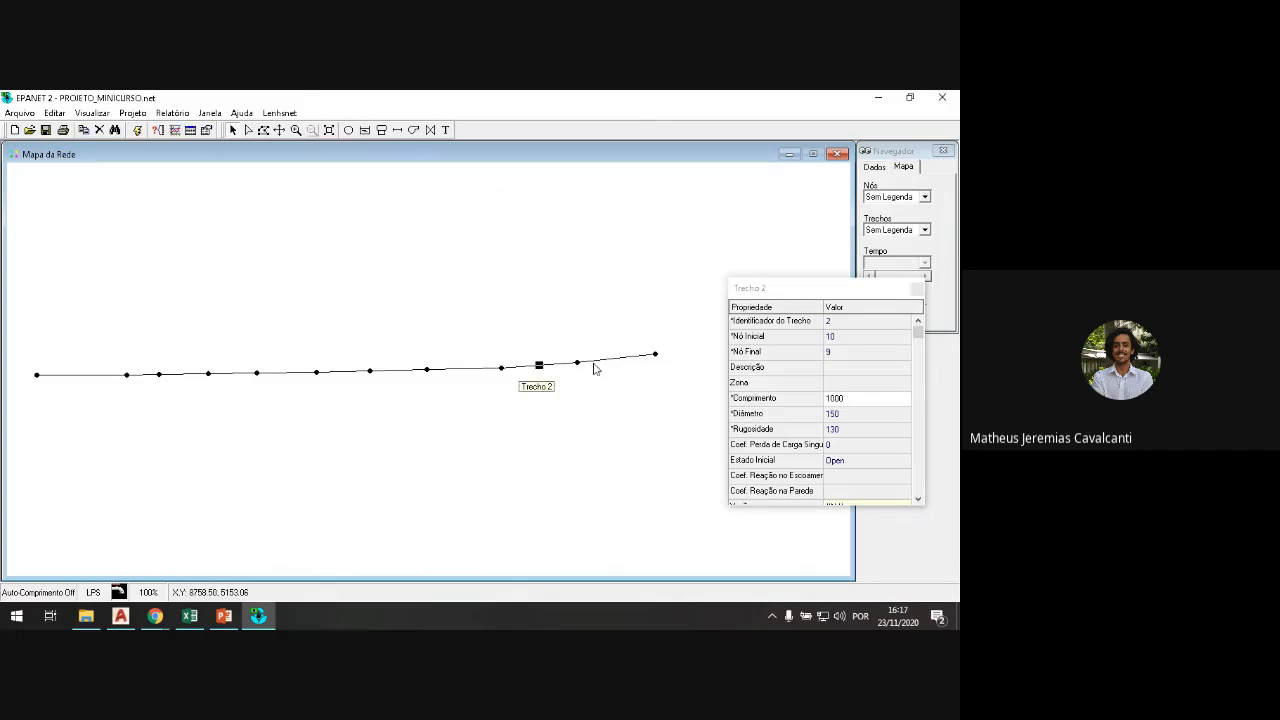
click(616, 361)
click(592, 367)
click(539, 367)
click(616, 361)
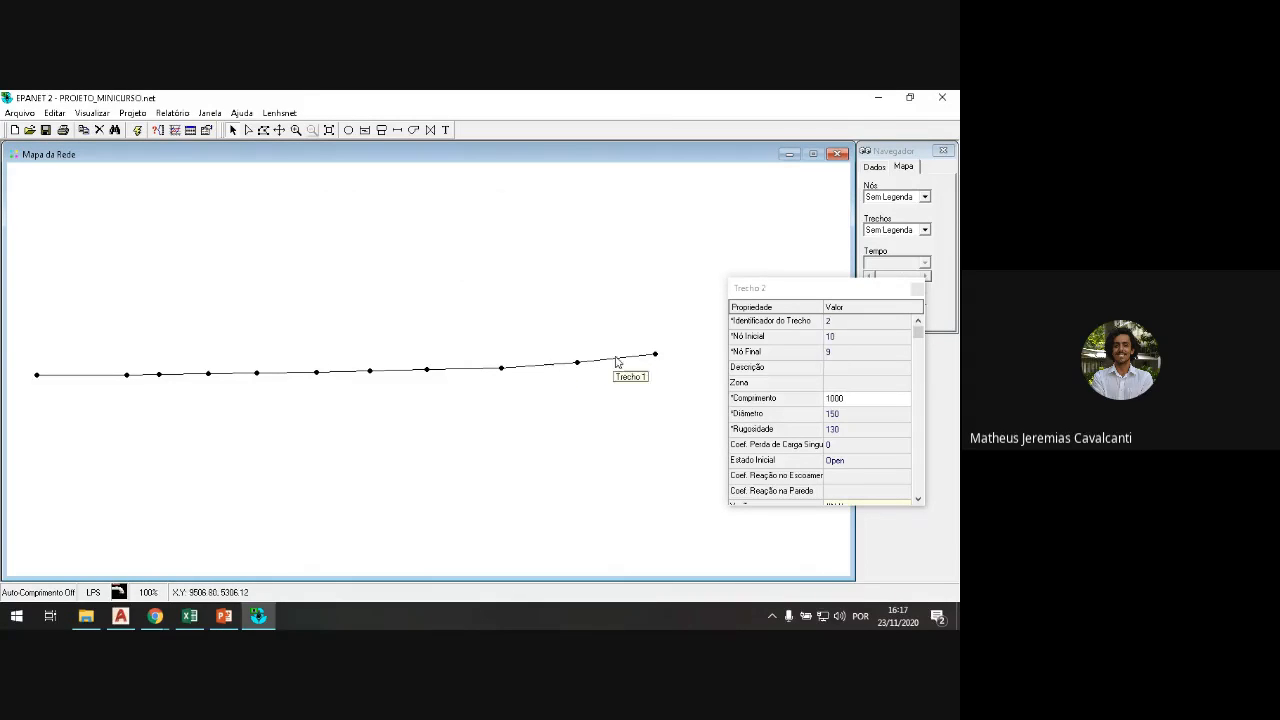
click(553, 370)
click(616, 361)
click(557, 369)
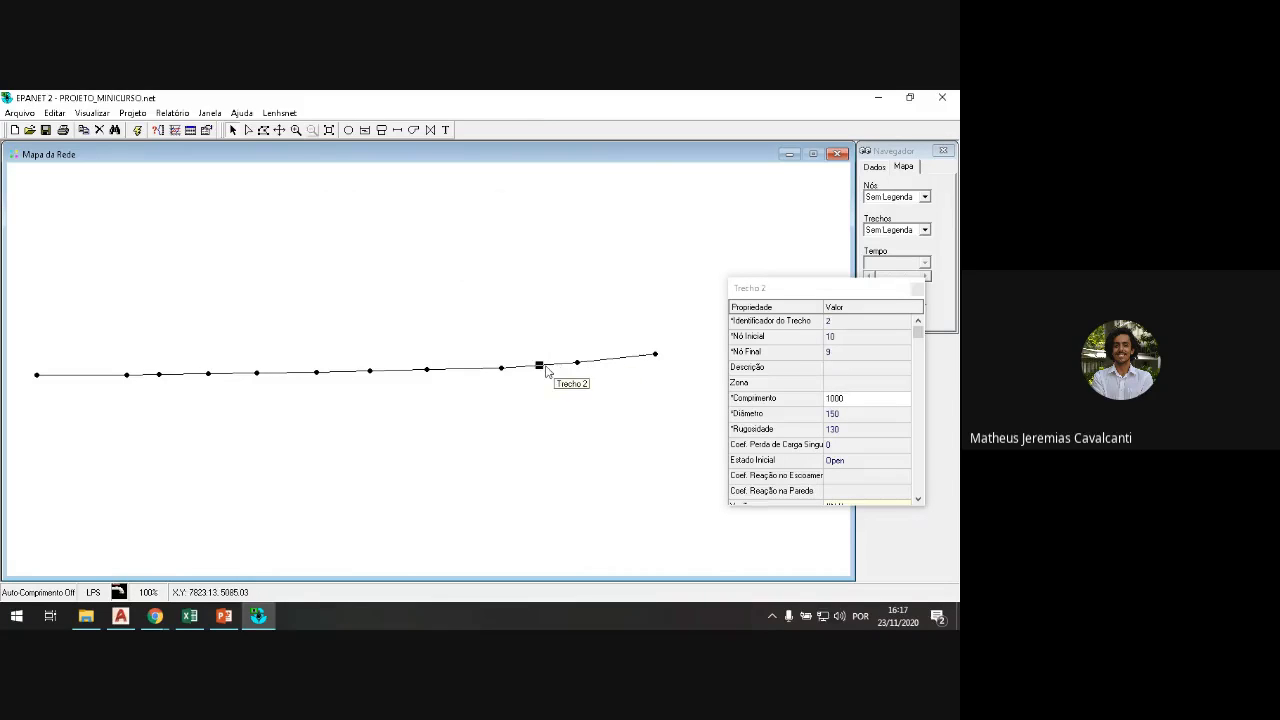
click(613, 361)
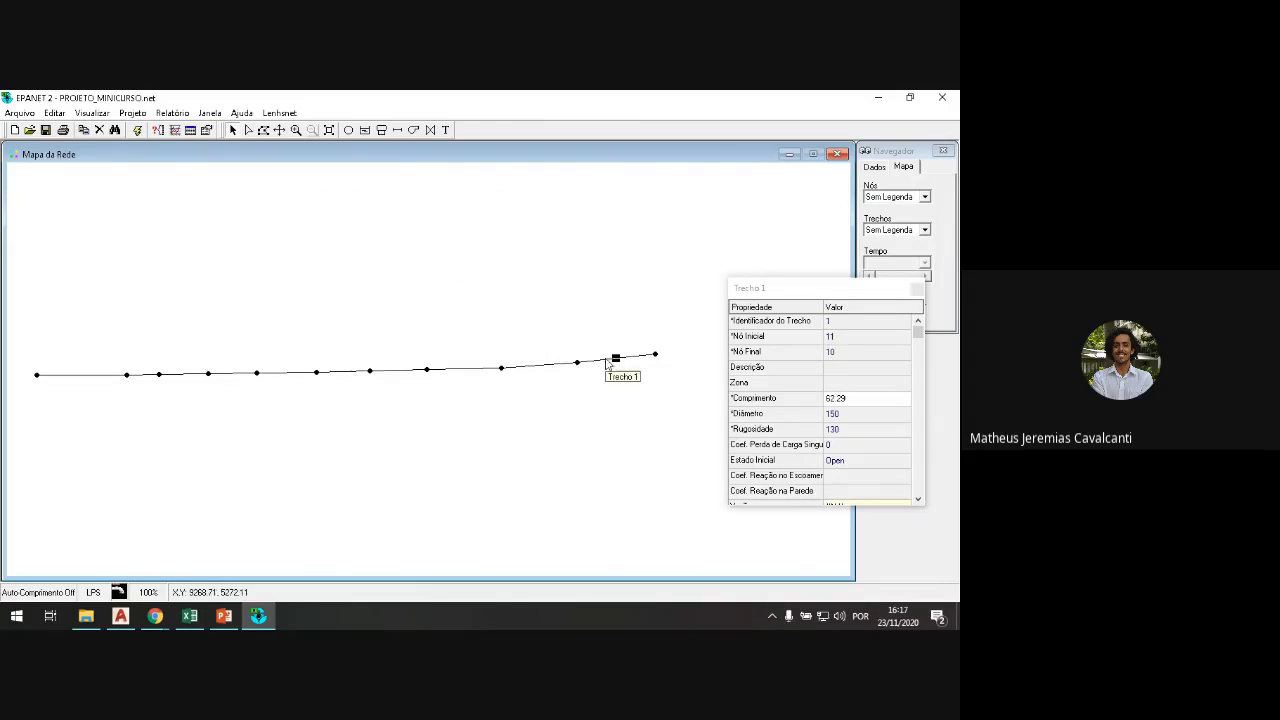
click(540, 366)
click(468, 368)
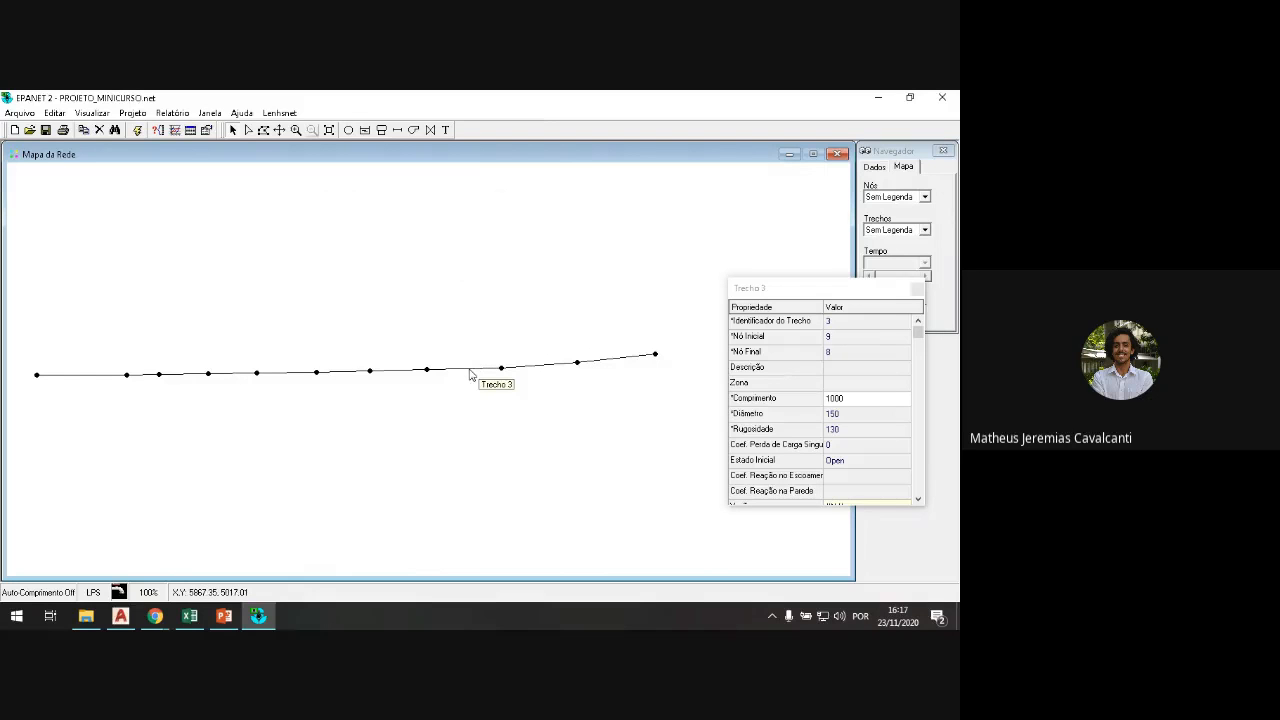
Step: Set the Comprimento of the pipe between nodes 10 and 9 to 31.54, as listed in the spreadsheet
click(545, 372)
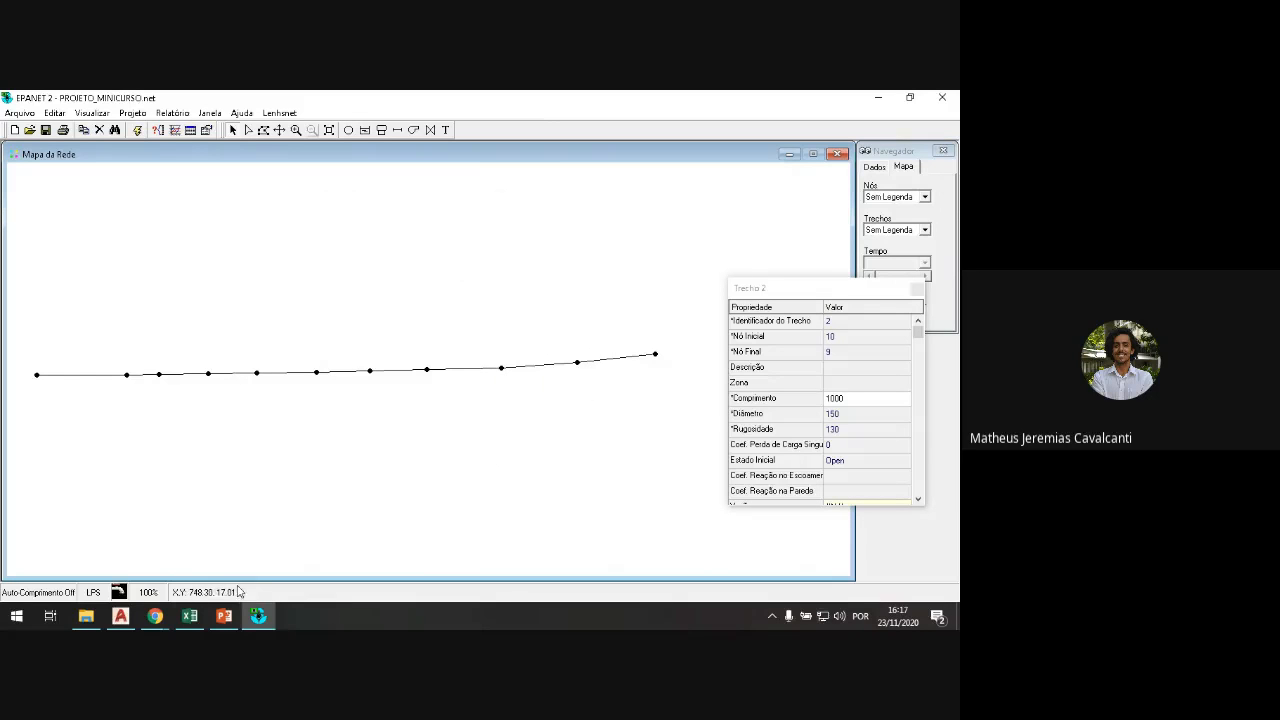
mouse_move(203, 620)
mouse_move(211, 583)
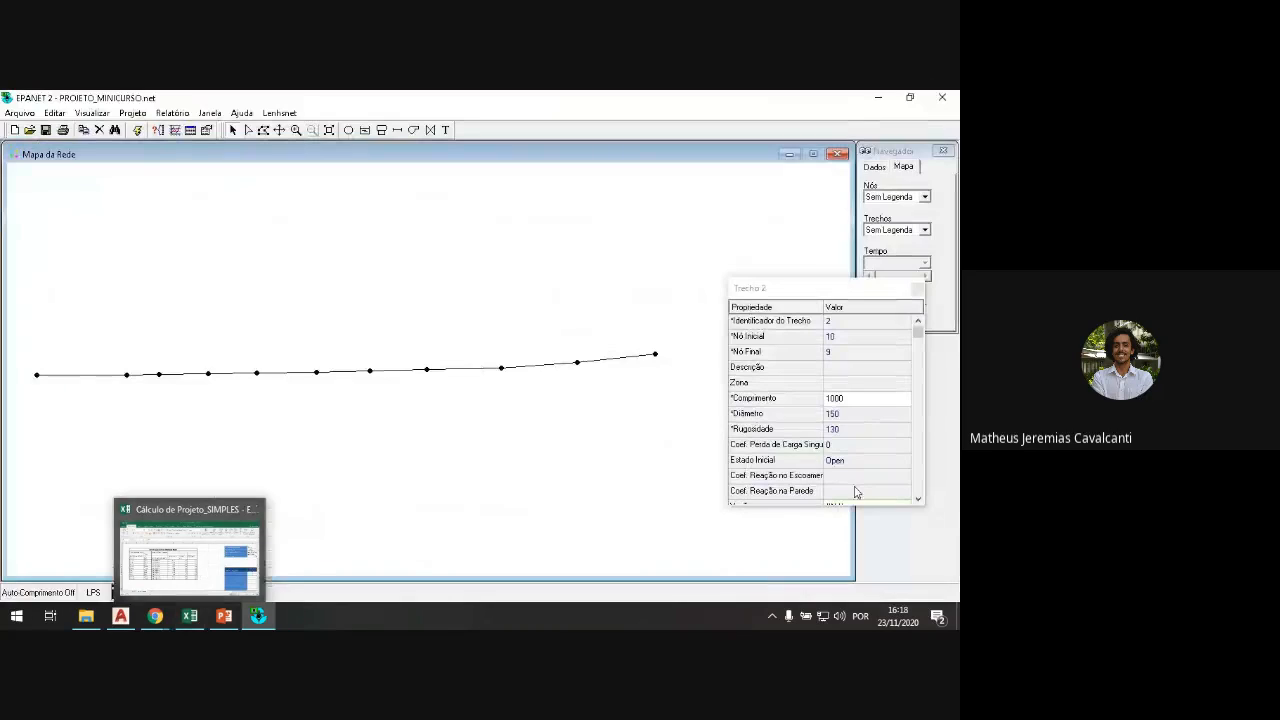
click(858, 398)
text(31.54)
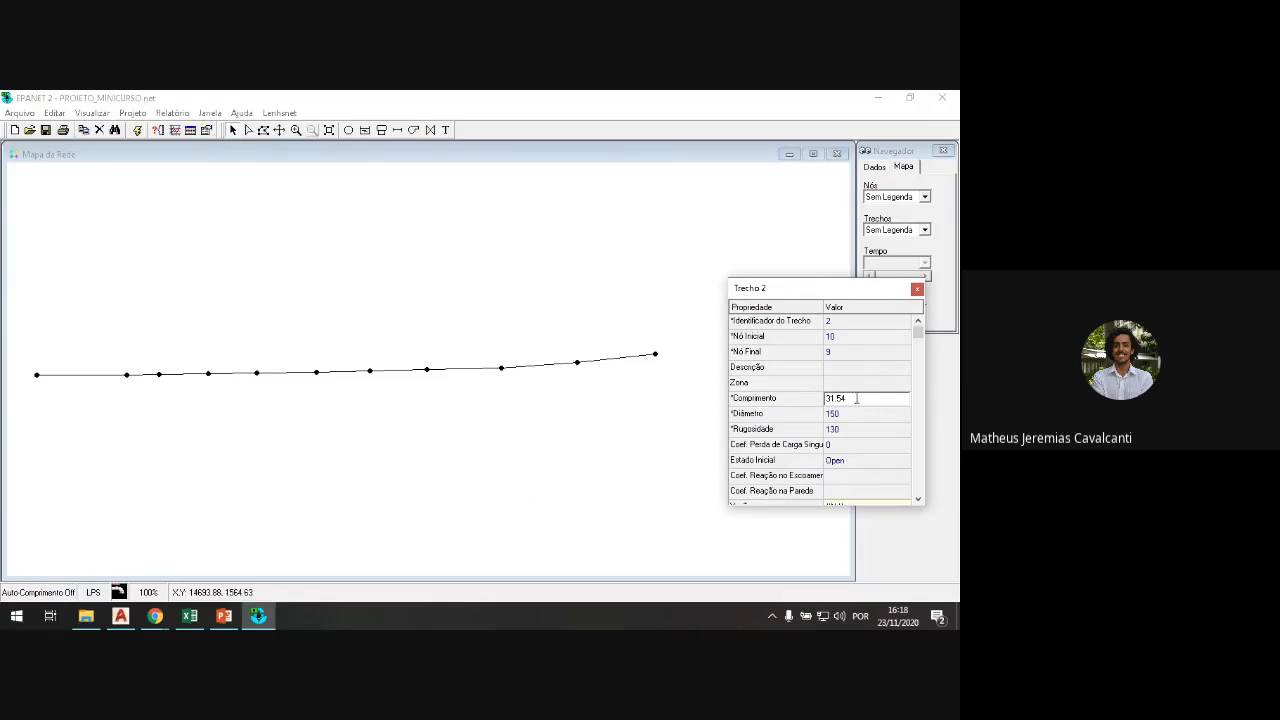
Step: Set the Comprimento of the pipe between nodes 9 and 8 to 74.08, as listed in the spreadsheet
mouse_move(197, 620)
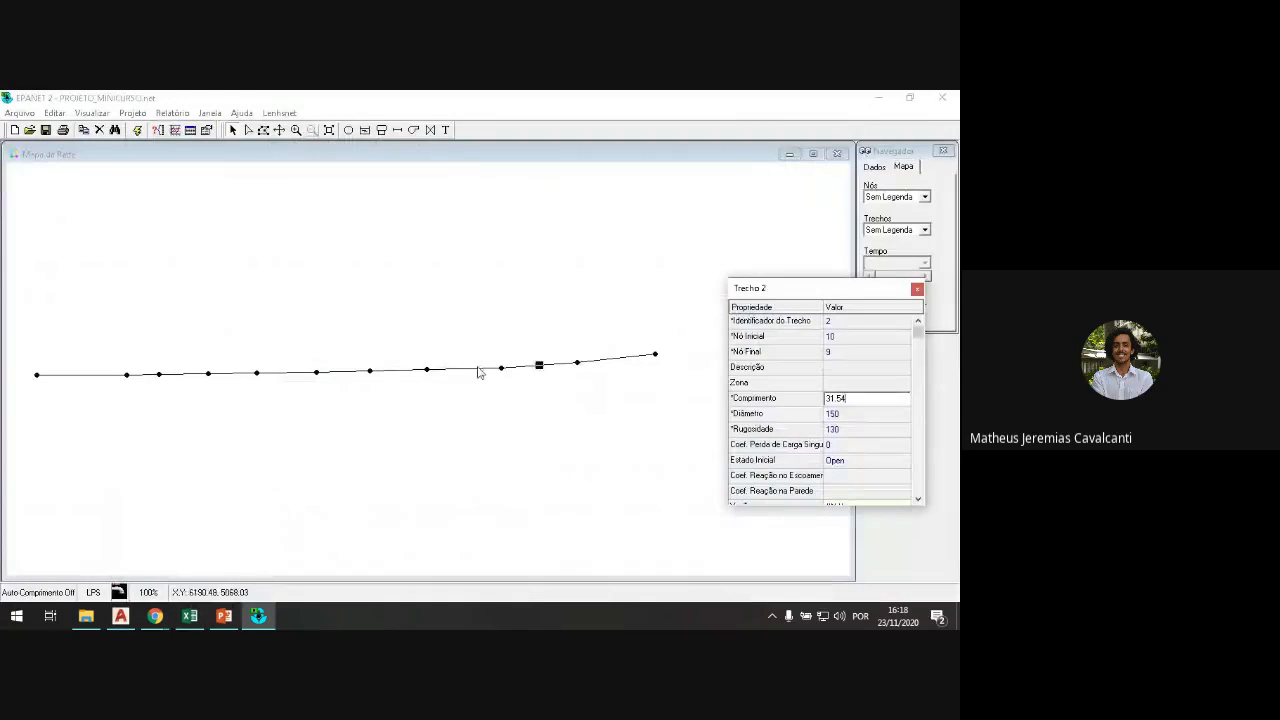
click(478, 370)
click(852, 399)
text(74)
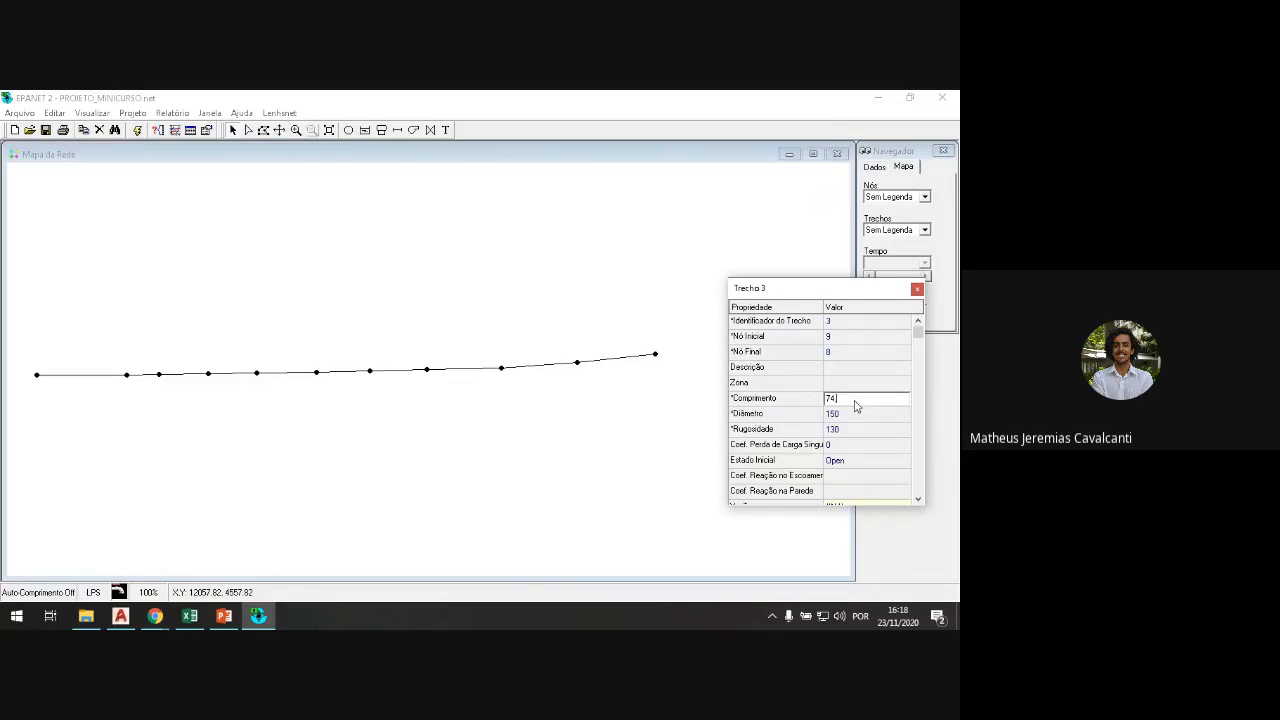
text(.08)
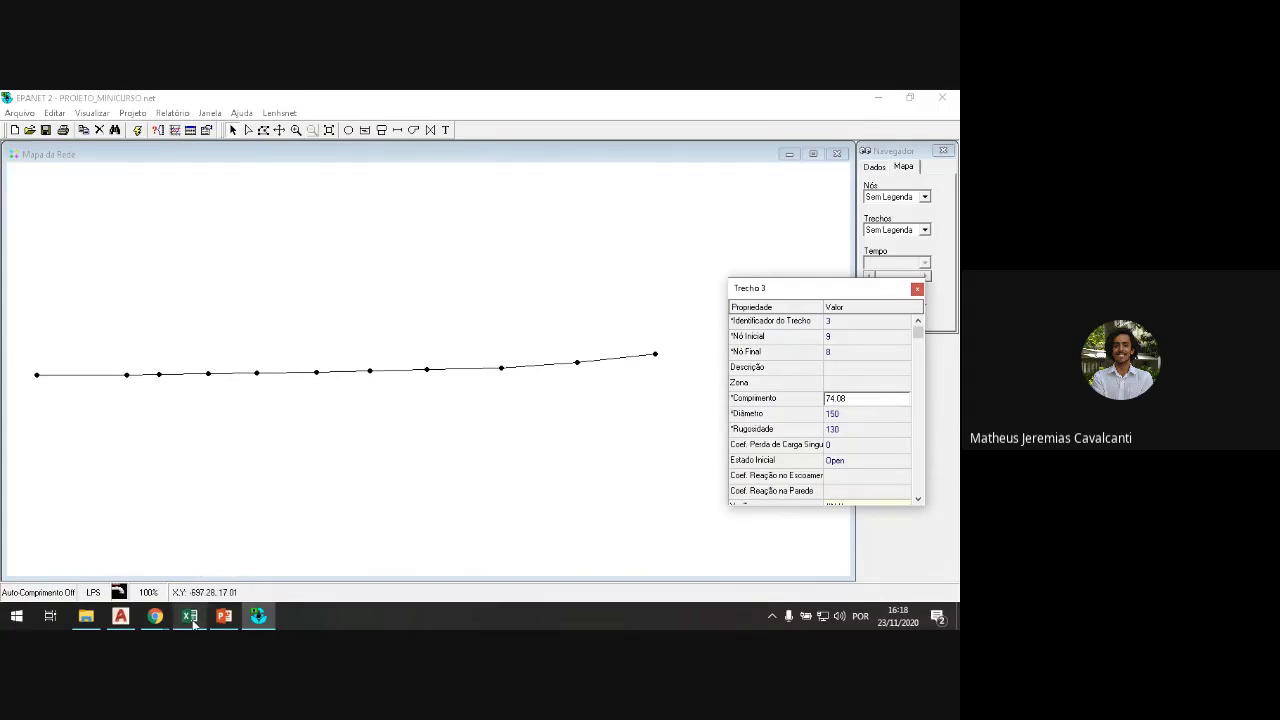
Step: Set the Comprimento of the pipe between nodes 8 and 7 to 94.34, and select the pipe between nodes 7 and 6
mouse_move(189, 615)
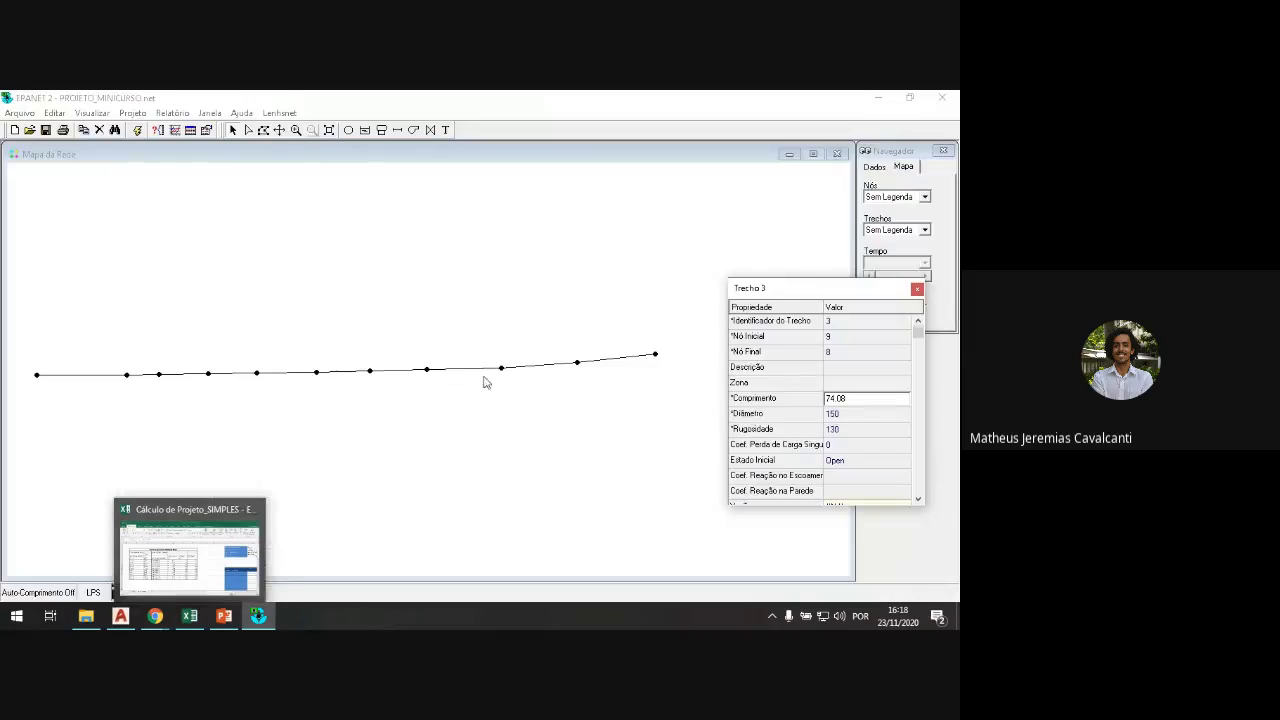
click(401, 371)
click(846, 398)
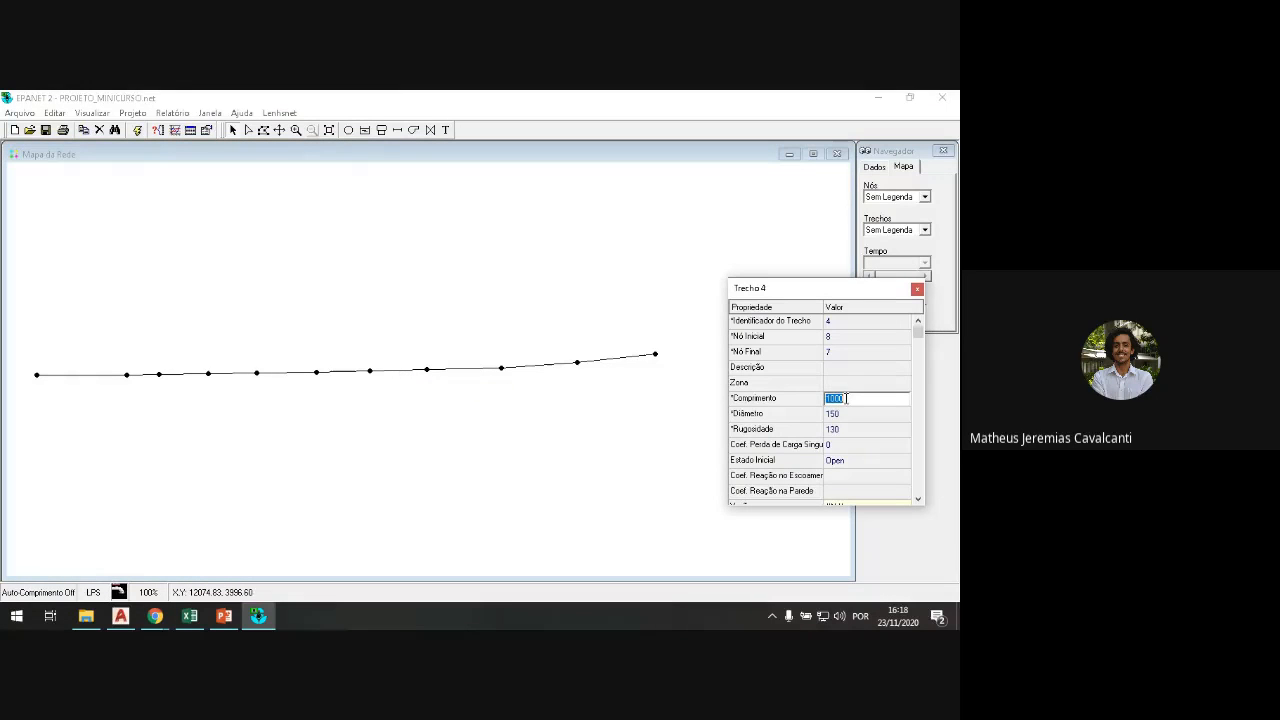
text(94.34)
click(343, 371)
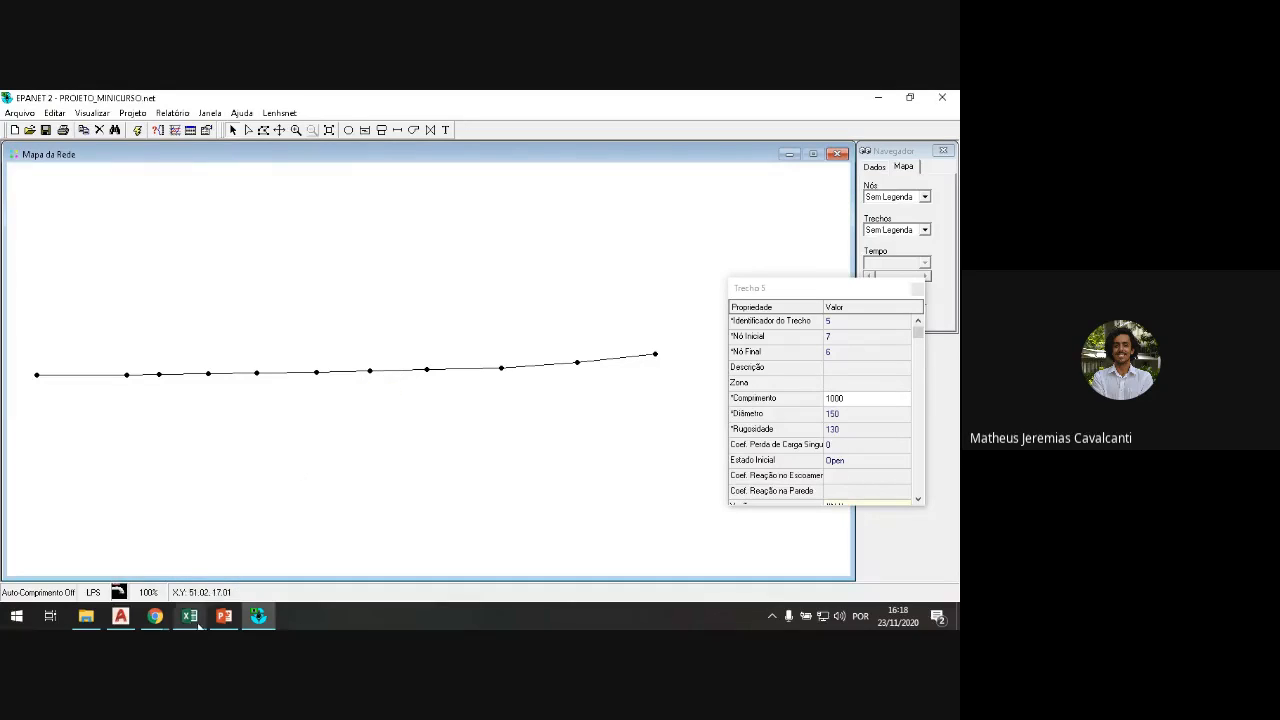
Step: Set the Comprimento of the pipe between nodes 7 and 6 to 112.2, as listed in the spreadsheet
mouse_move(197, 622)
mouse_move(205, 580)
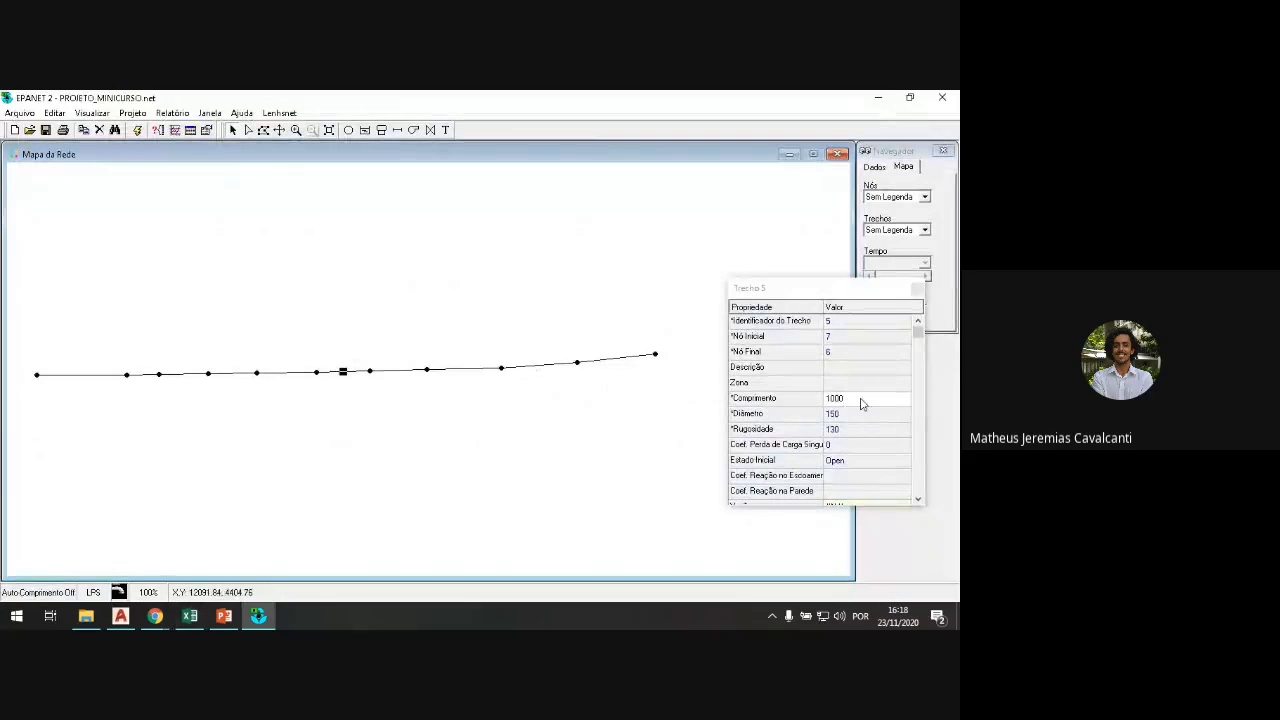
click(862, 398)
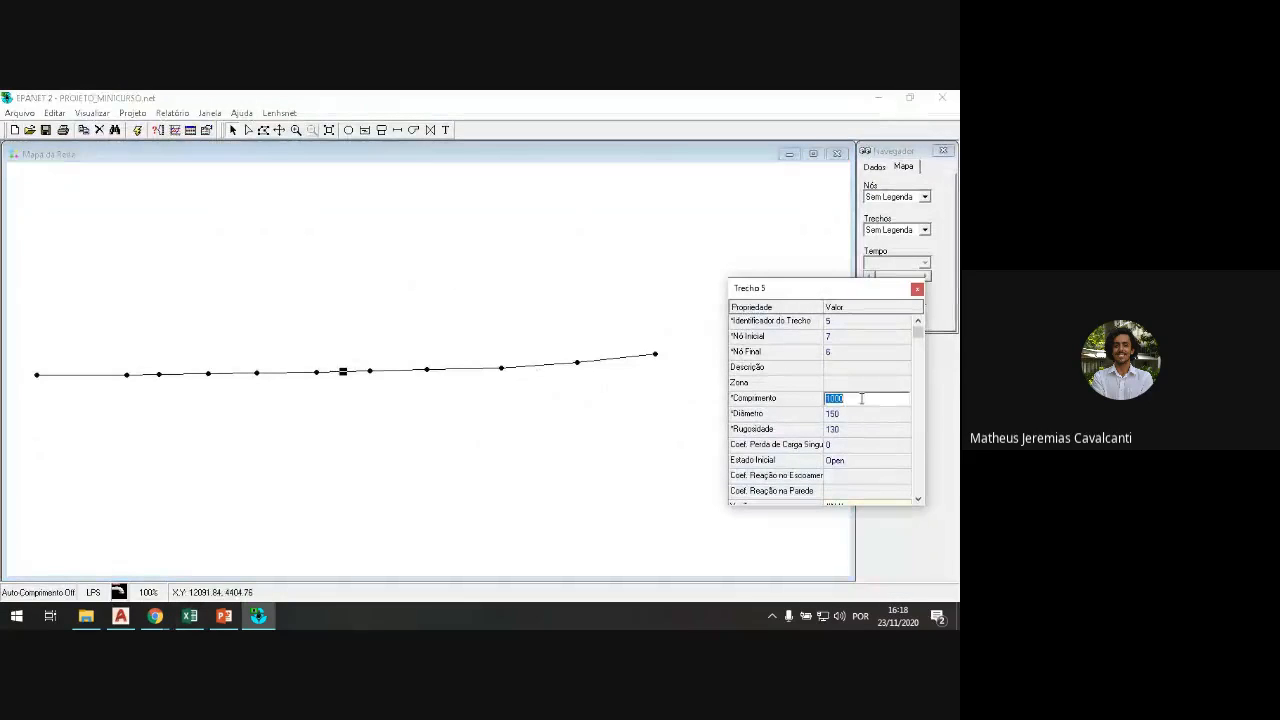
text(11)
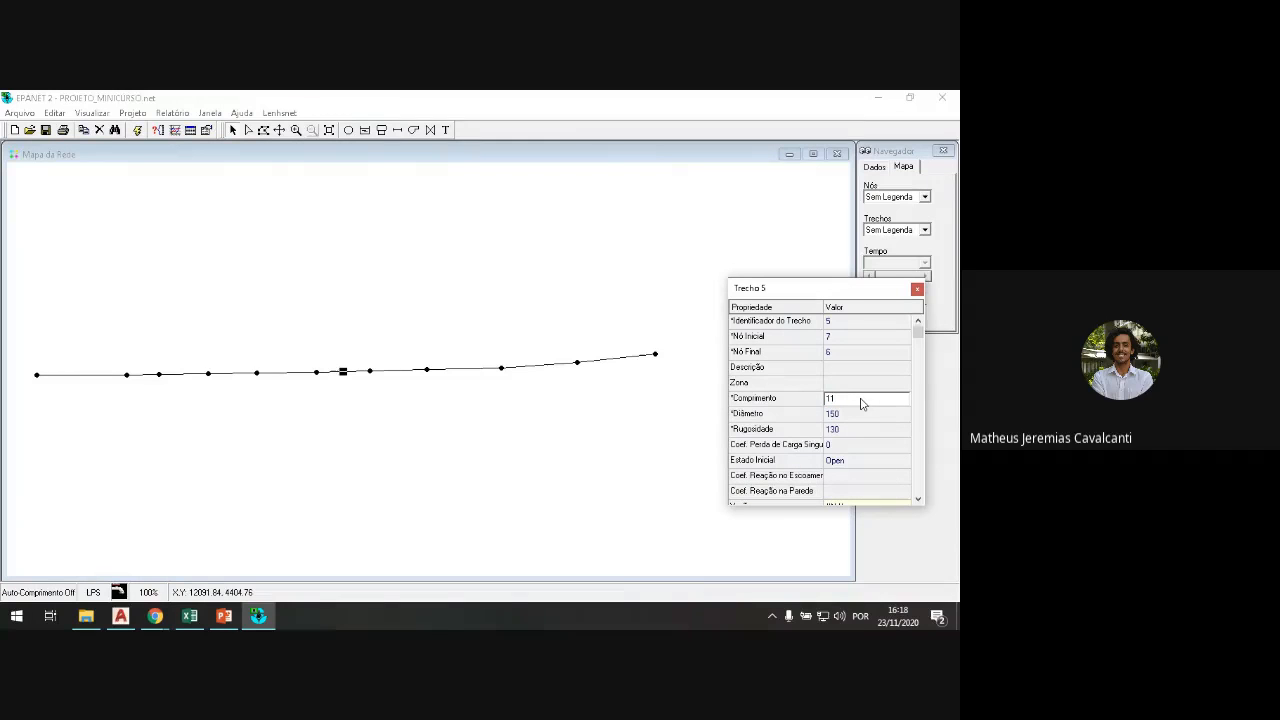
text(2.2)
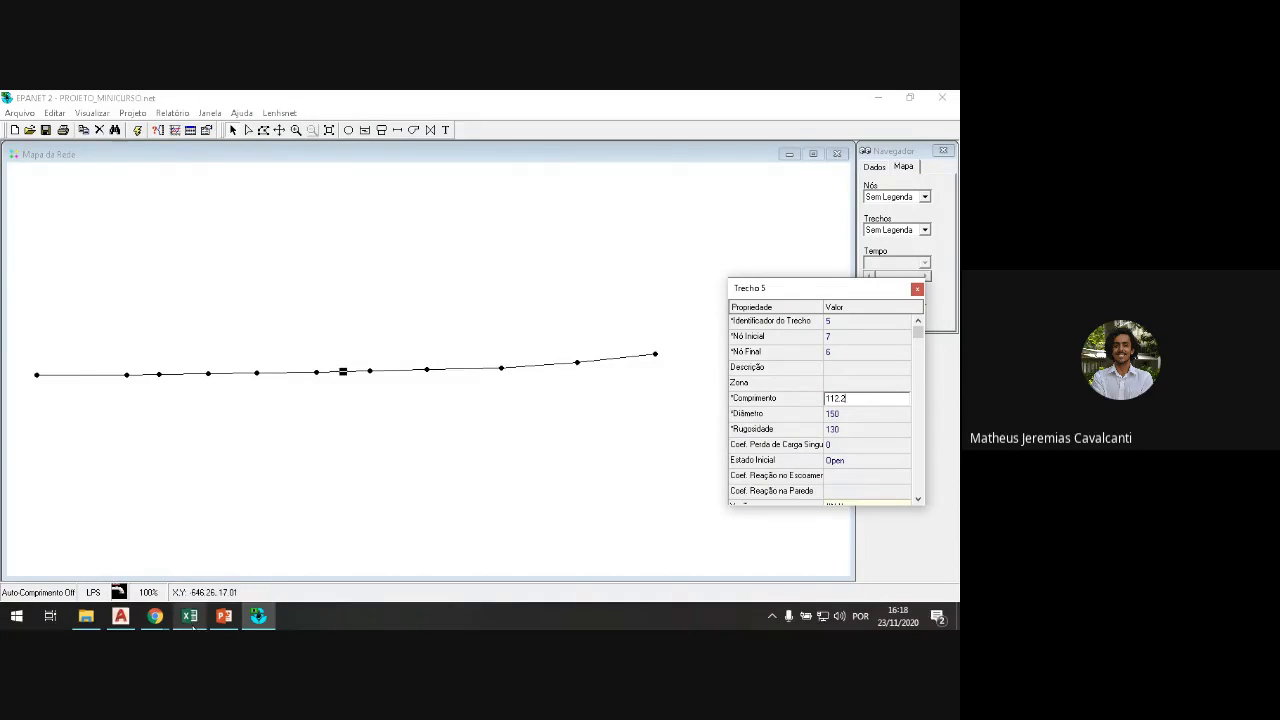
Step: Set the Comprimento of the pipe between nodes 6 and 5 to 60.52, as listed in the spreadsheet
mouse_move(189, 616)
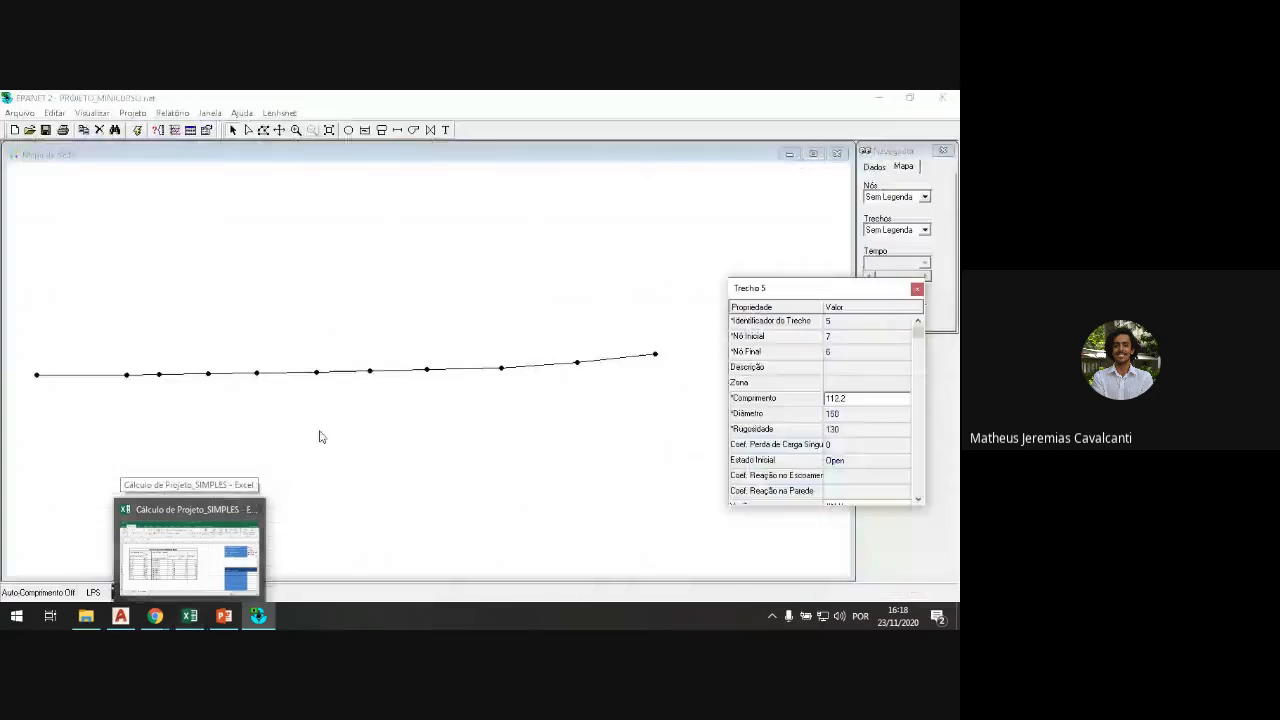
click(286, 371)
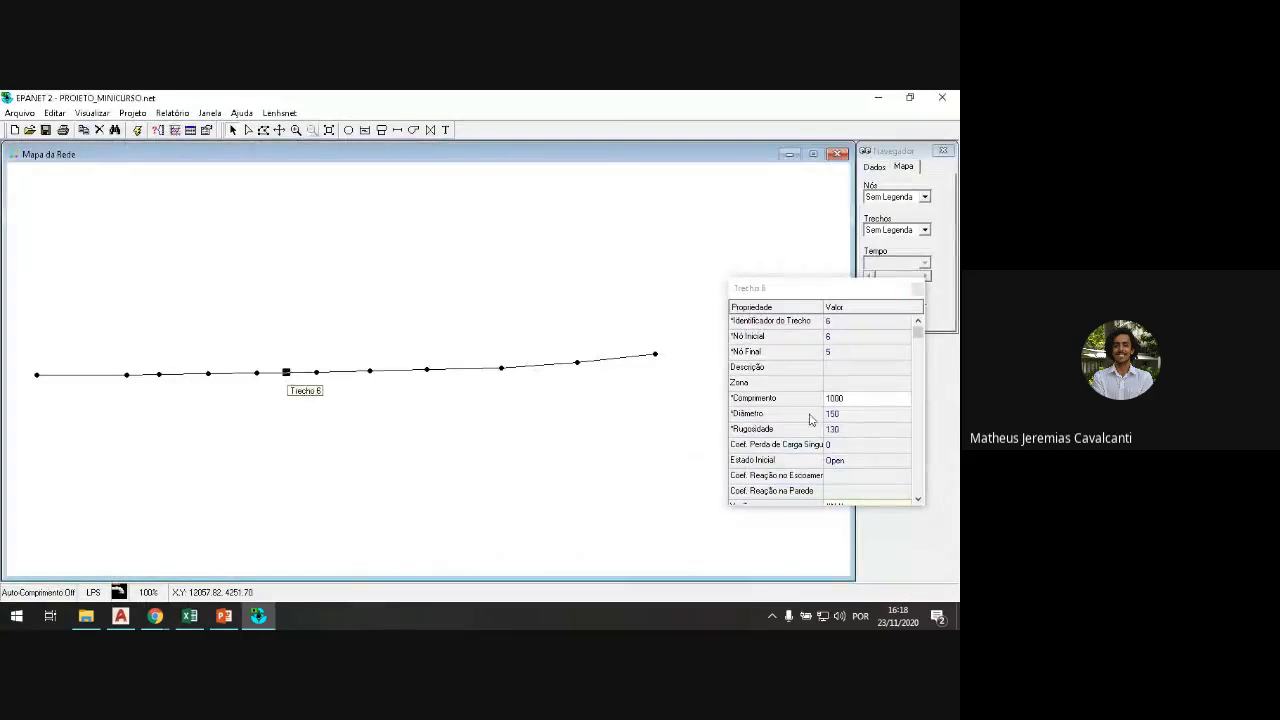
click(851, 399)
text(60.52)
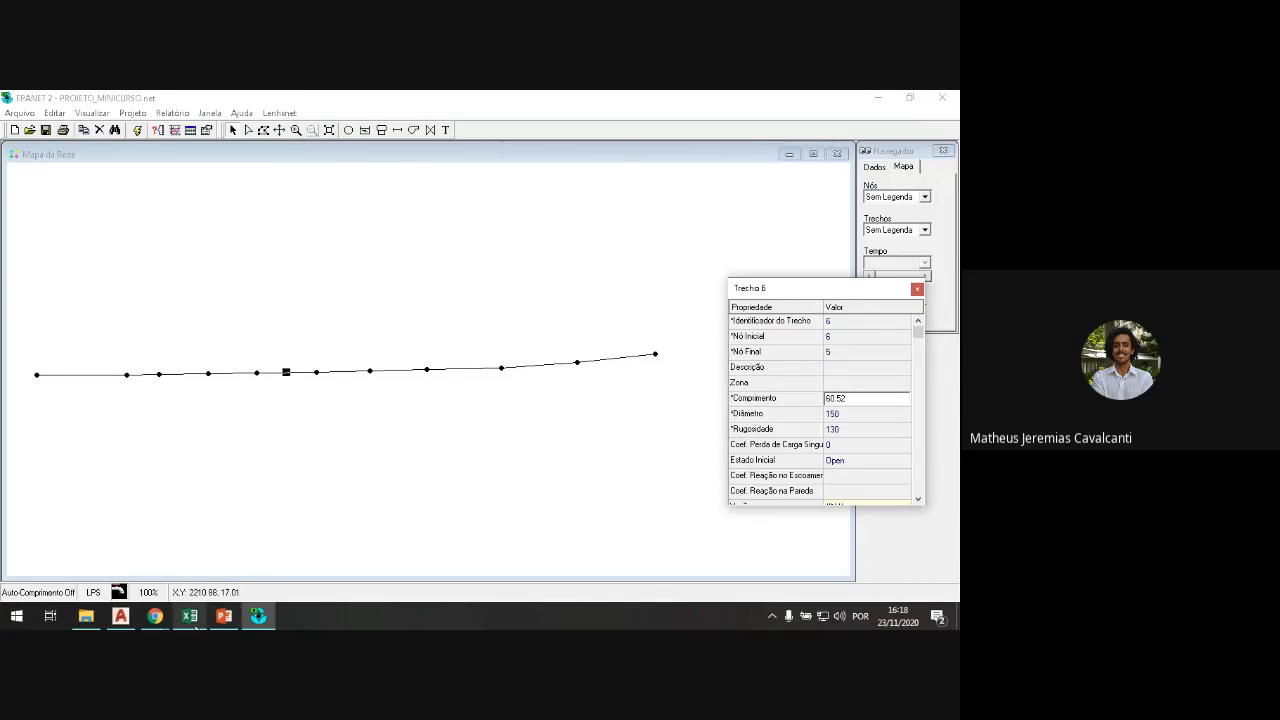
Step: Set the Comprimento of the pipe between nodes 5 and 4 to 19.19, as listed in the spreadsheet
mouse_move(190, 615)
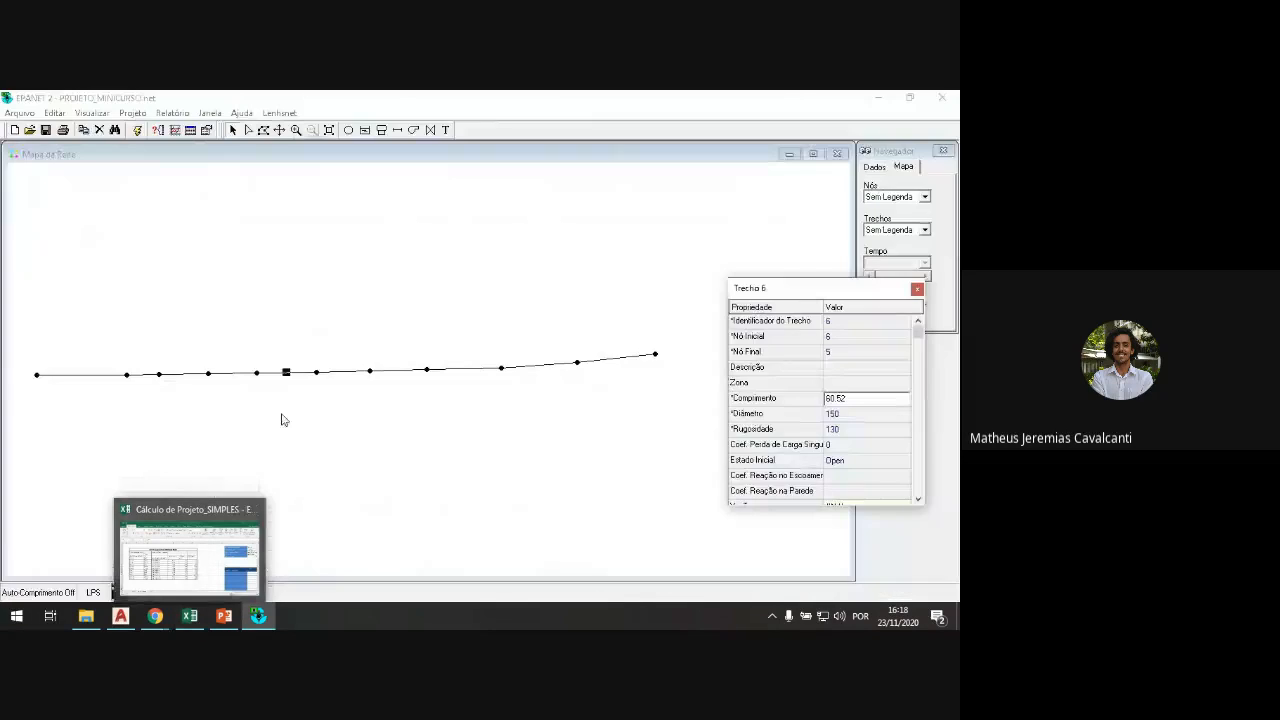
click(240, 372)
click(894, 398)
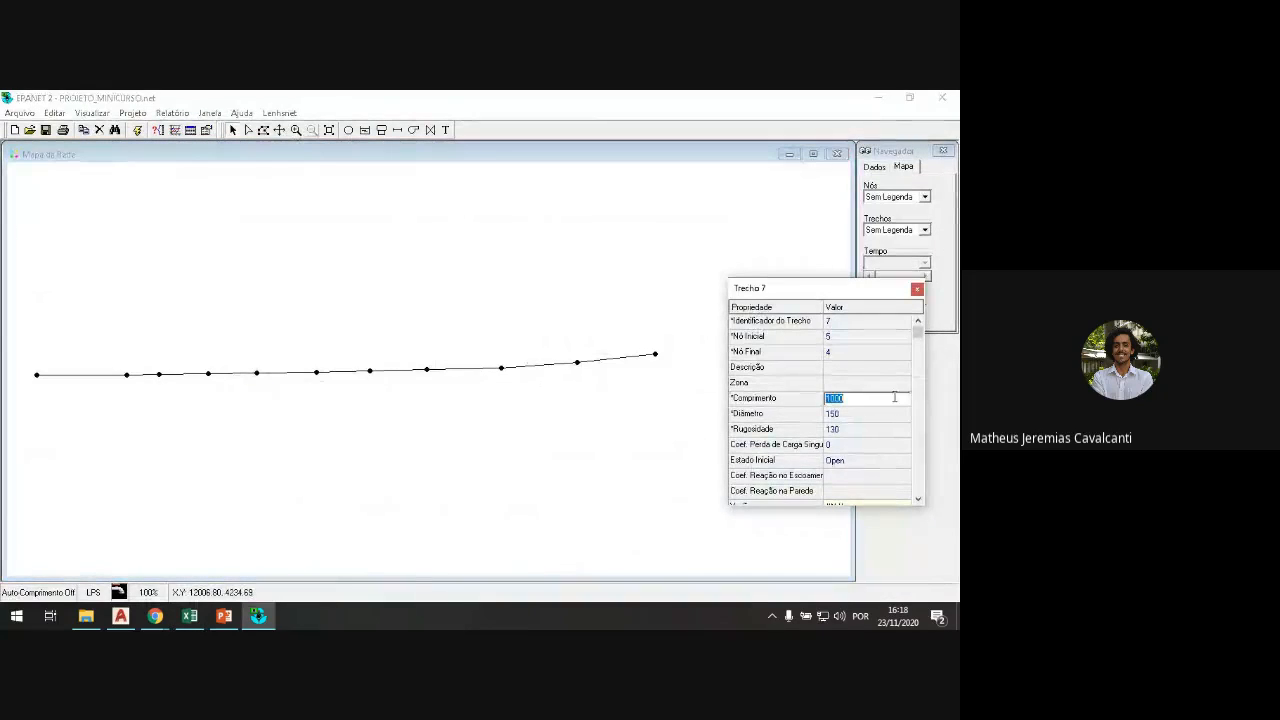
text(150)
Step: Set the Comprimento of the pipe between nodes 4 and 3 to 5.229
click(185, 375)
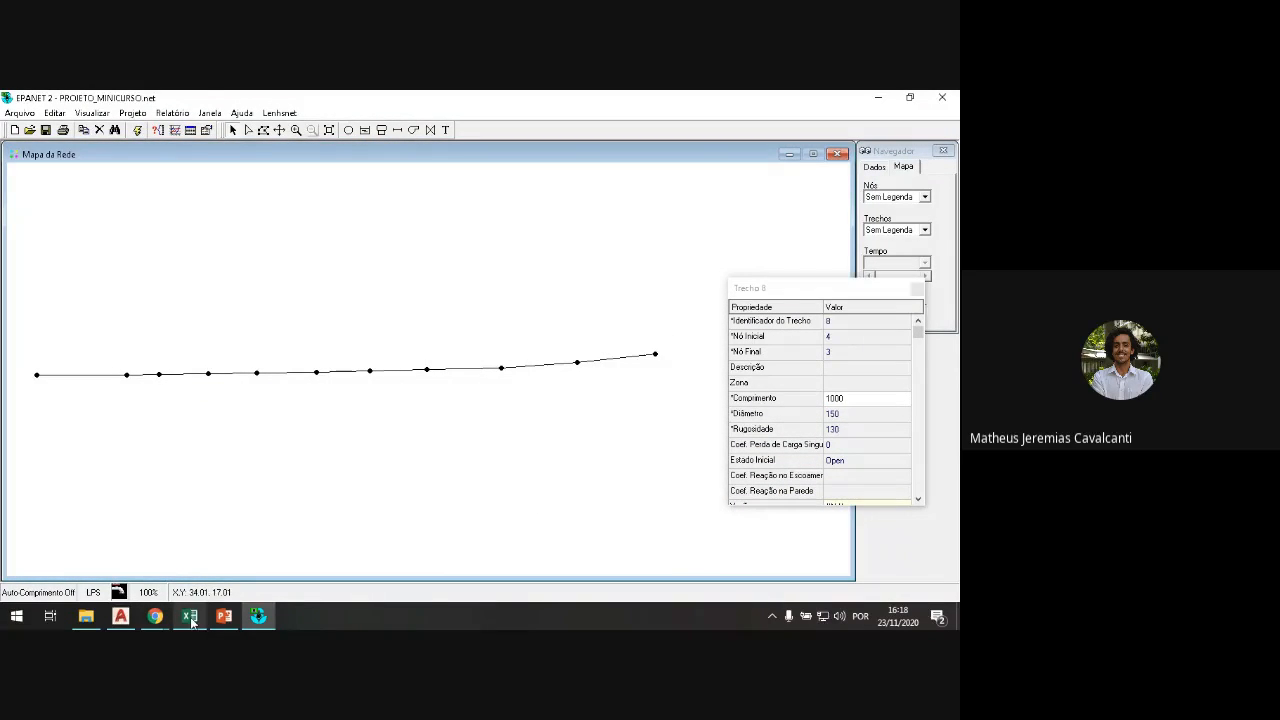
mouse_move(192, 620)
mouse_move(213, 577)
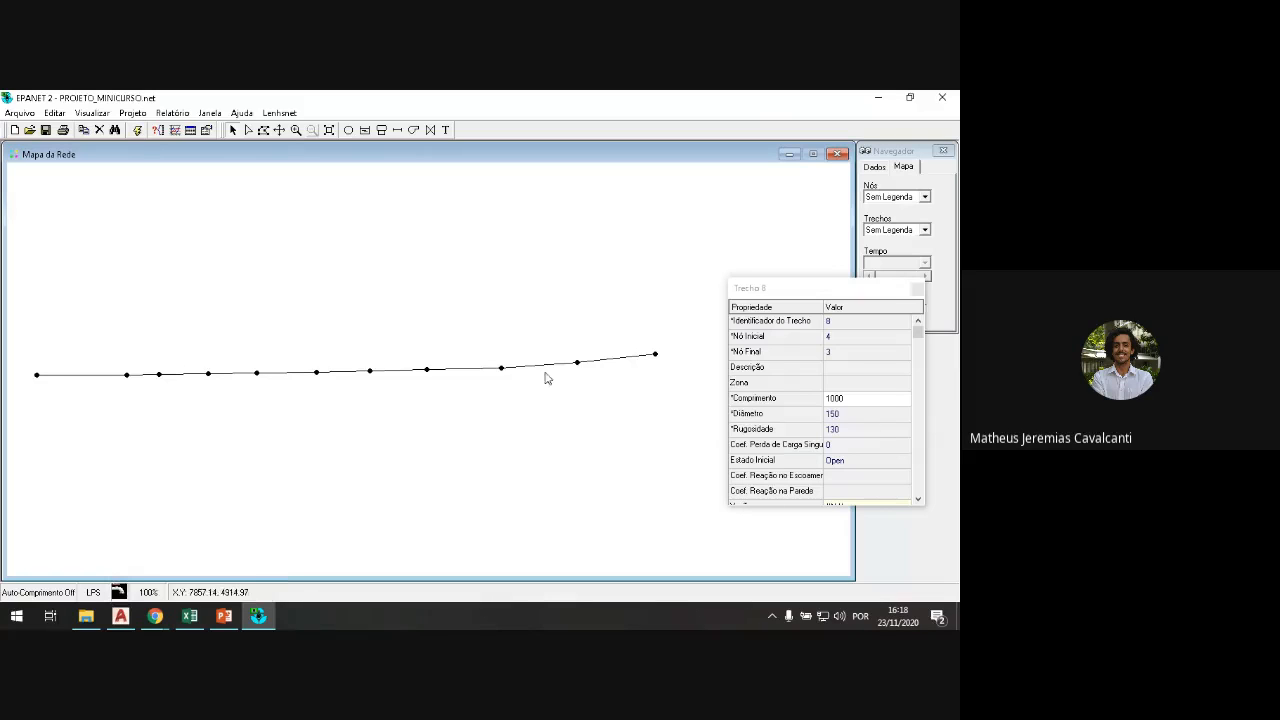
double_click(186, 381)
click(884, 398)
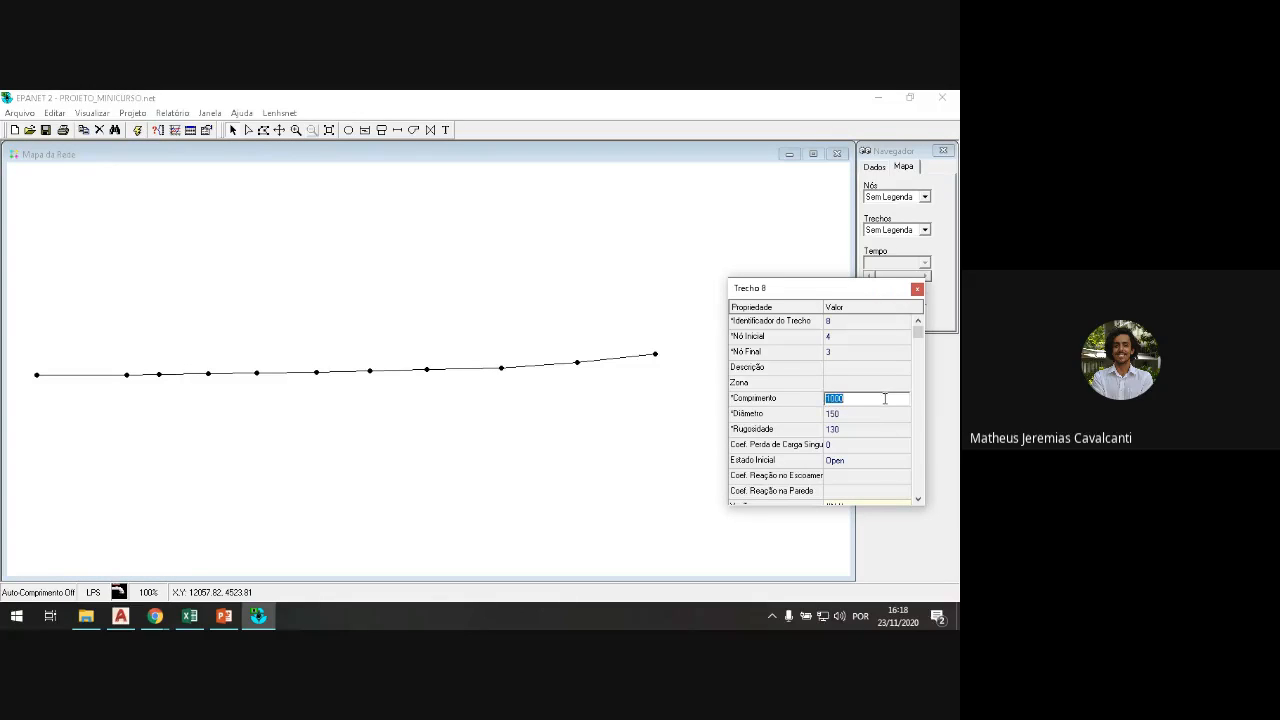
text(5.229)
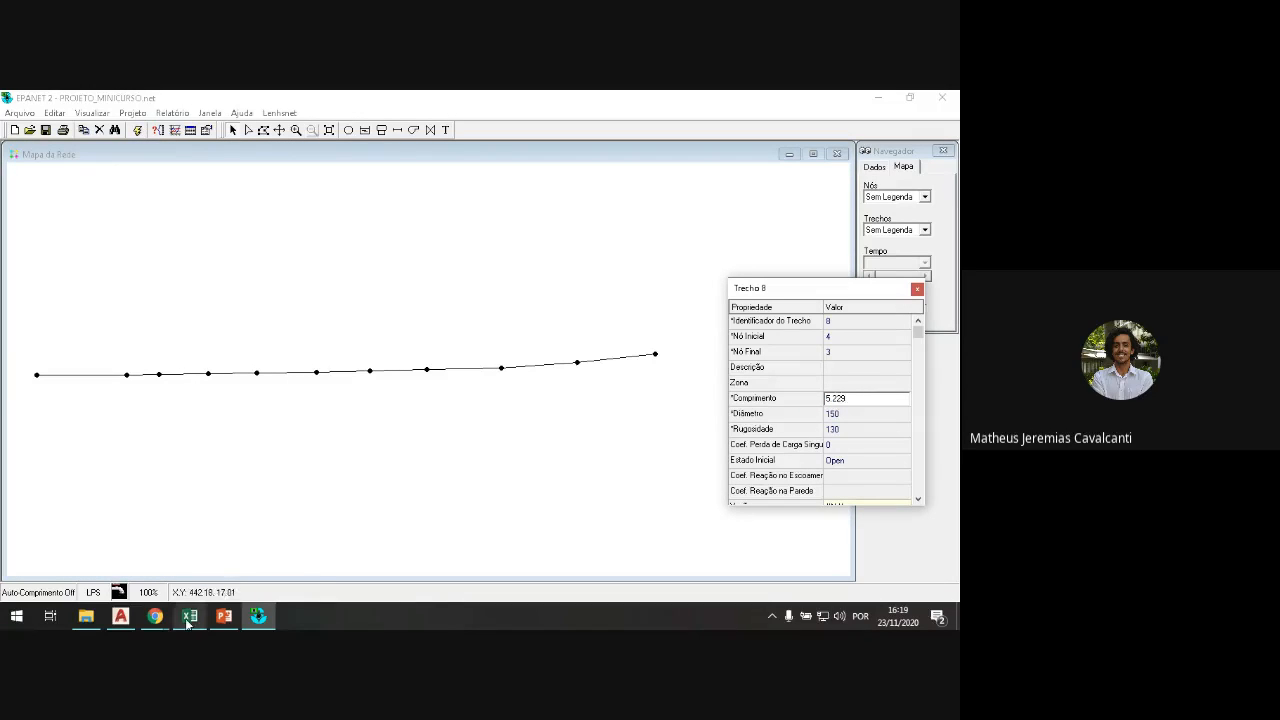
Step: Set the Comprimento of the pipe between nodes 3 and 2 to 7.393, as listed in the spreadsheet
click(193, 566)
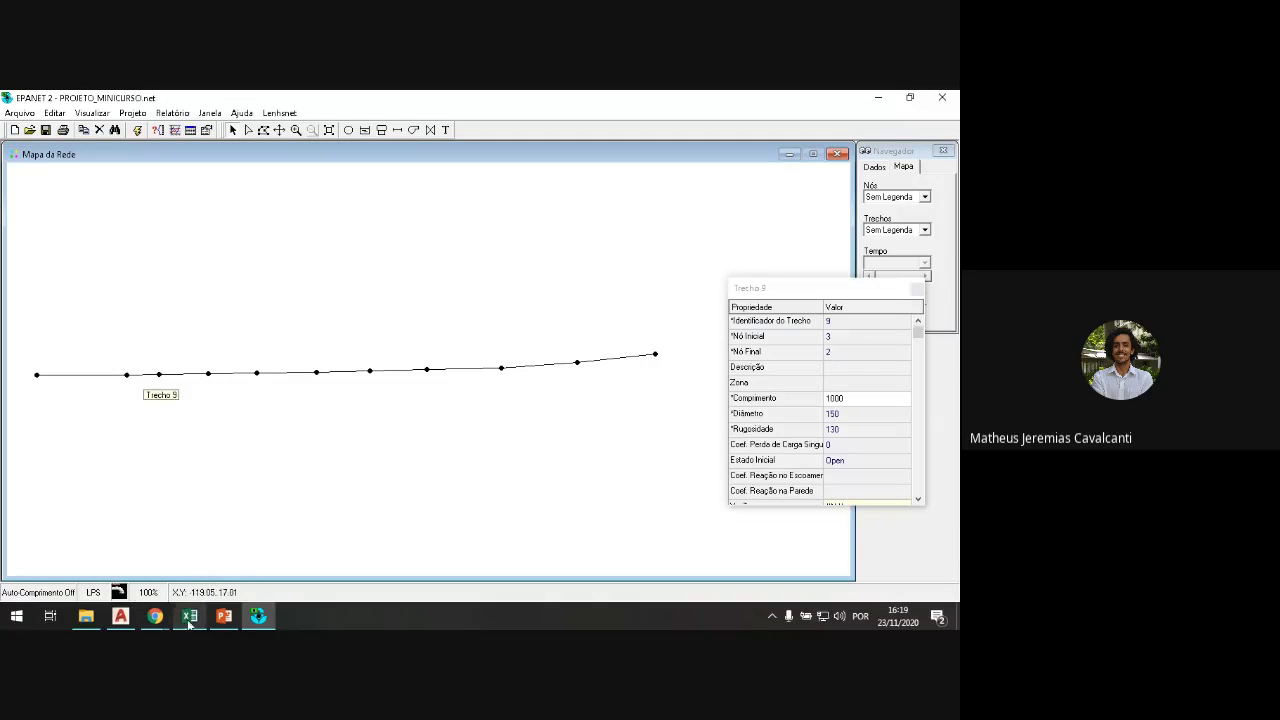
mouse_move(190, 615)
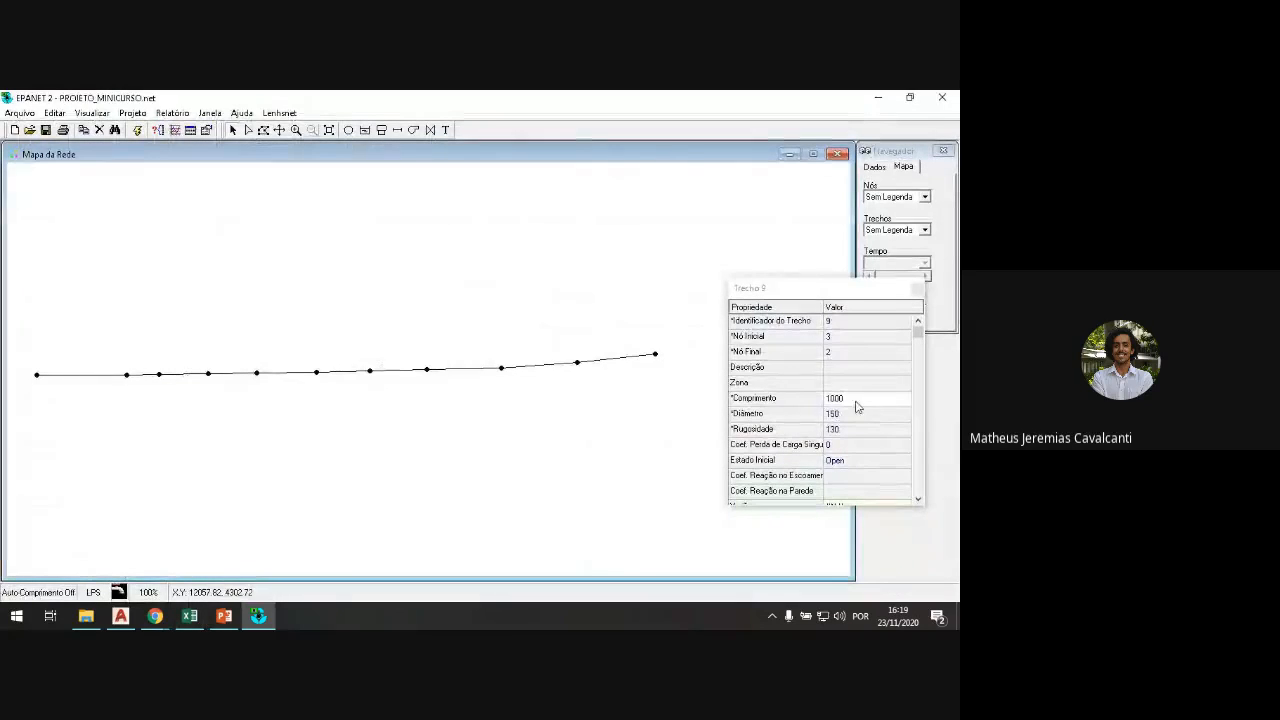
click(855, 400)
text(7.383)
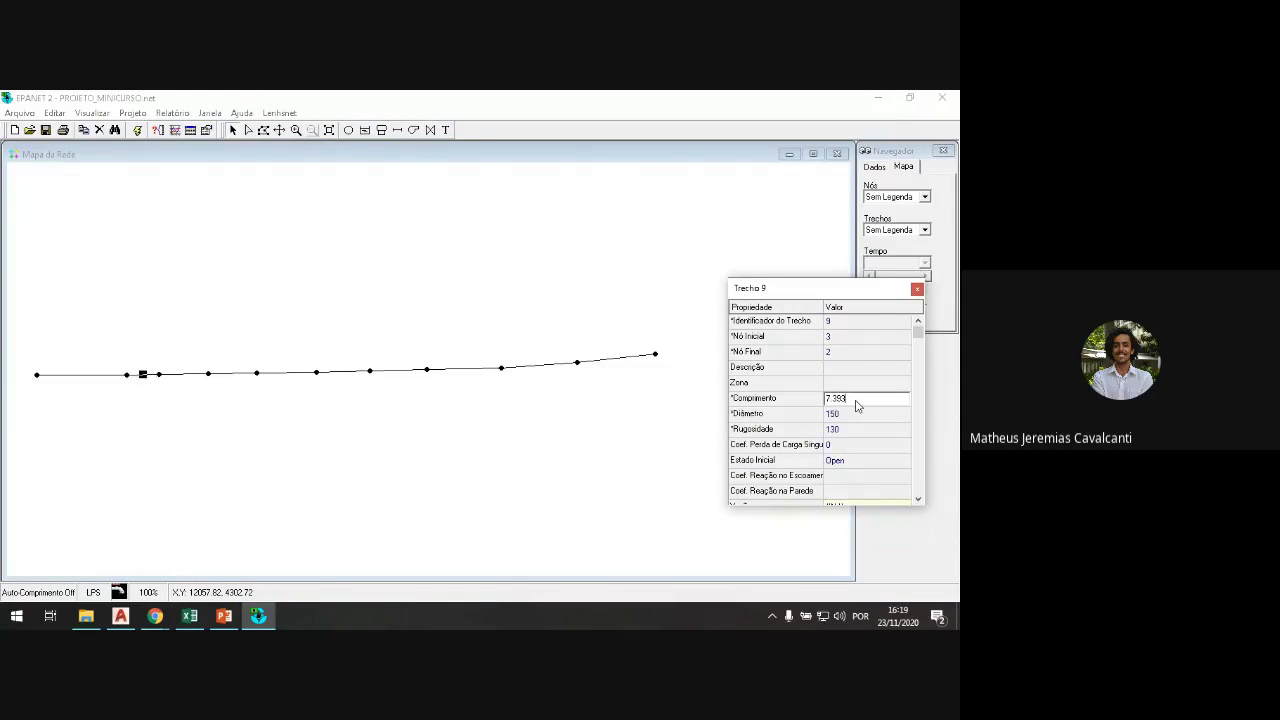
Step: Set the Comprimento of the pipe between nodes 2 and 1 to 8.773 after checking it against the spreadsheet, and close its properties
click(89, 379)
mouse_move(190, 615)
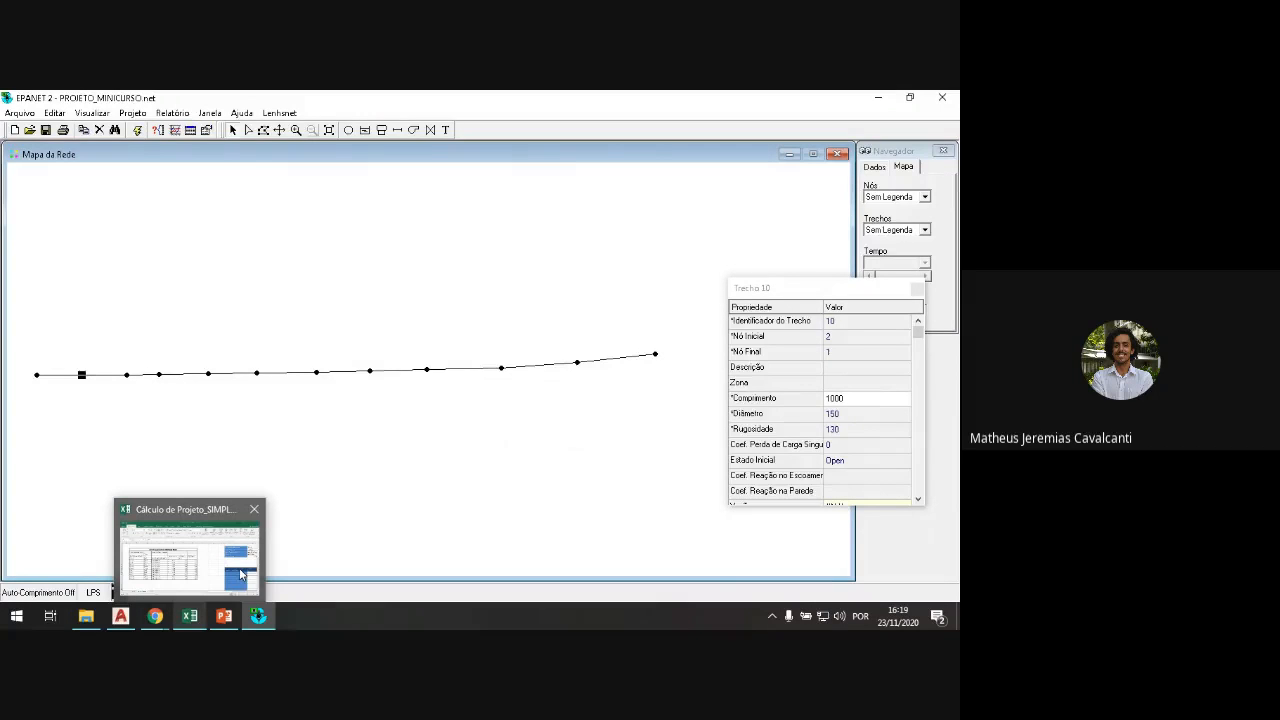
click(240, 574)
key(alt+Tab)
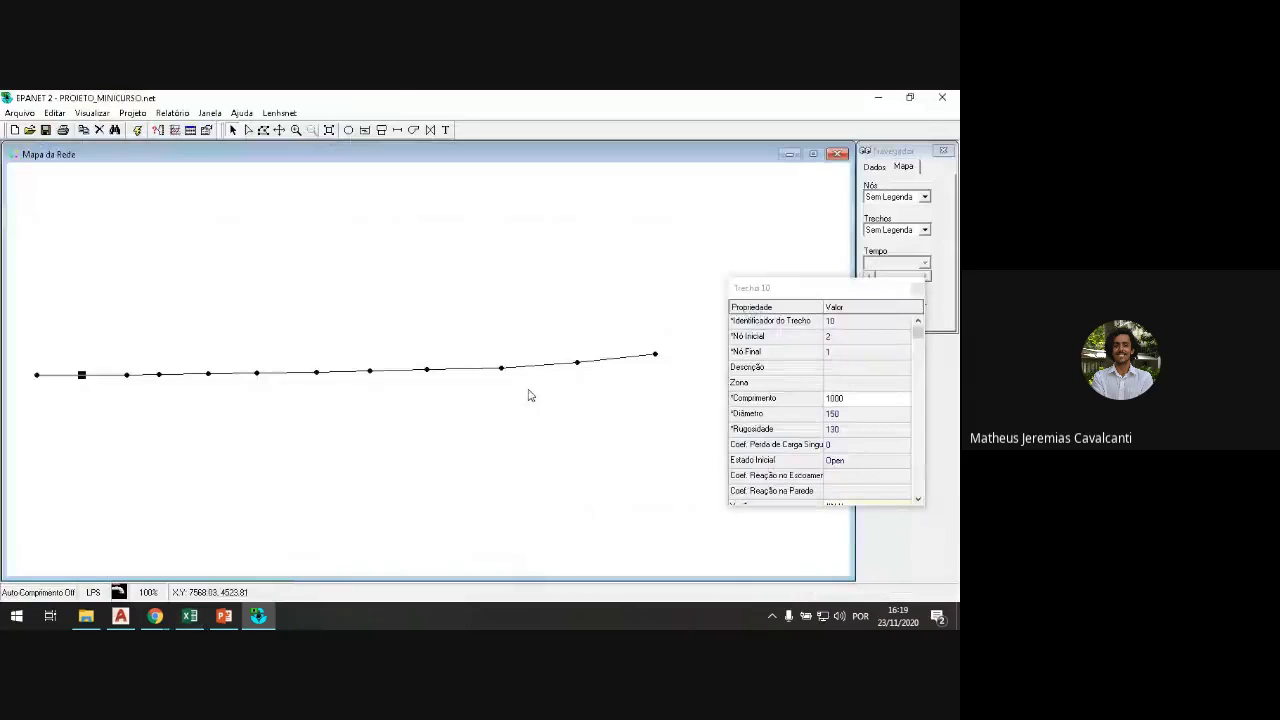
click(881, 399)
text(8)
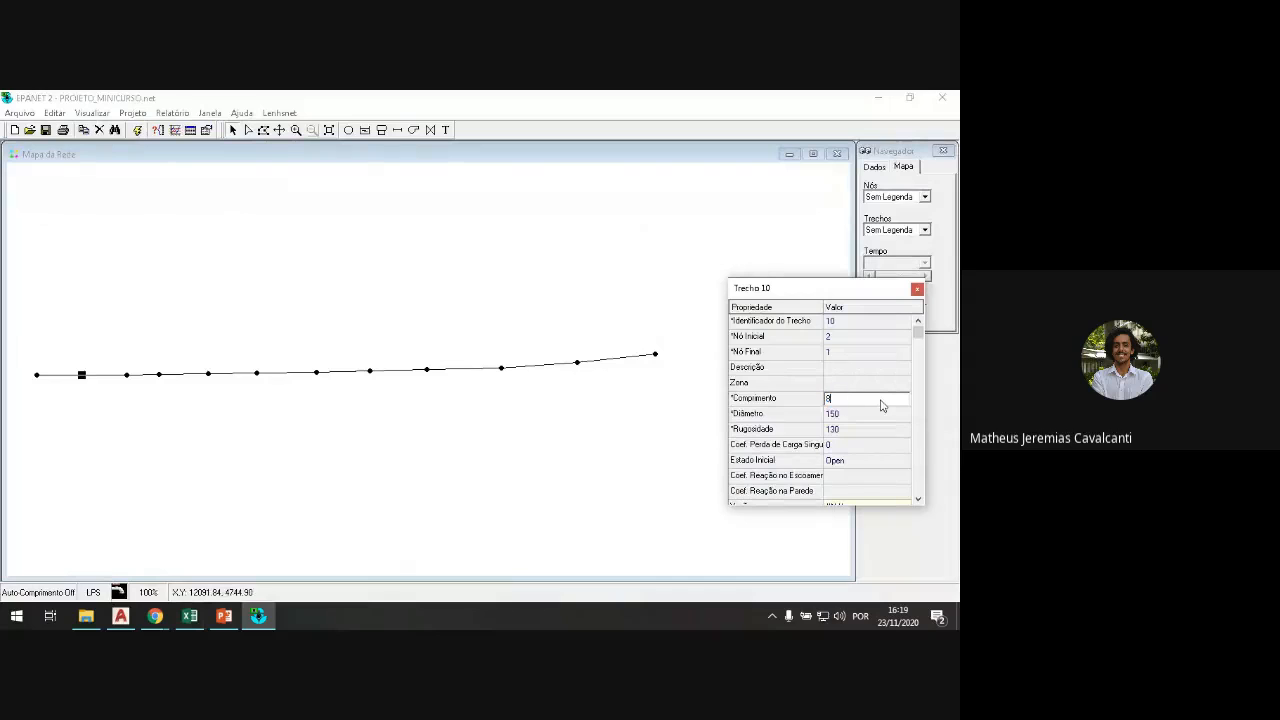
text(.778)
click(190, 616)
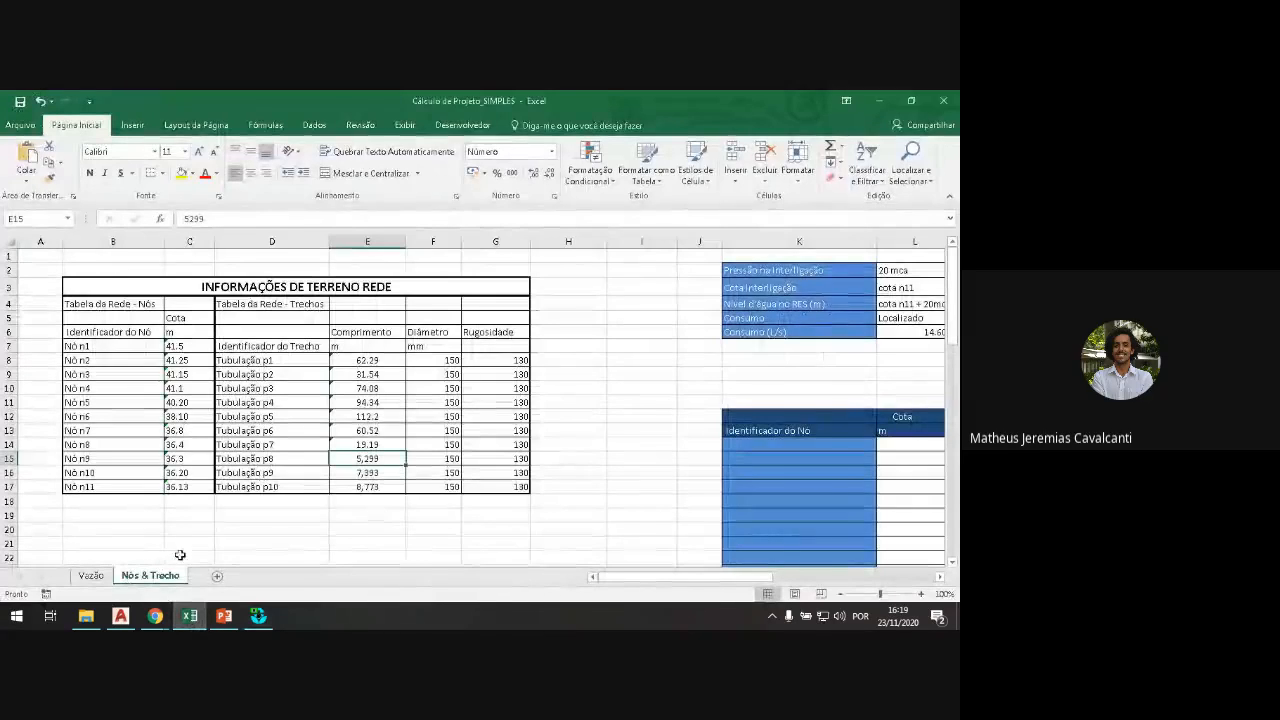
click(190, 616)
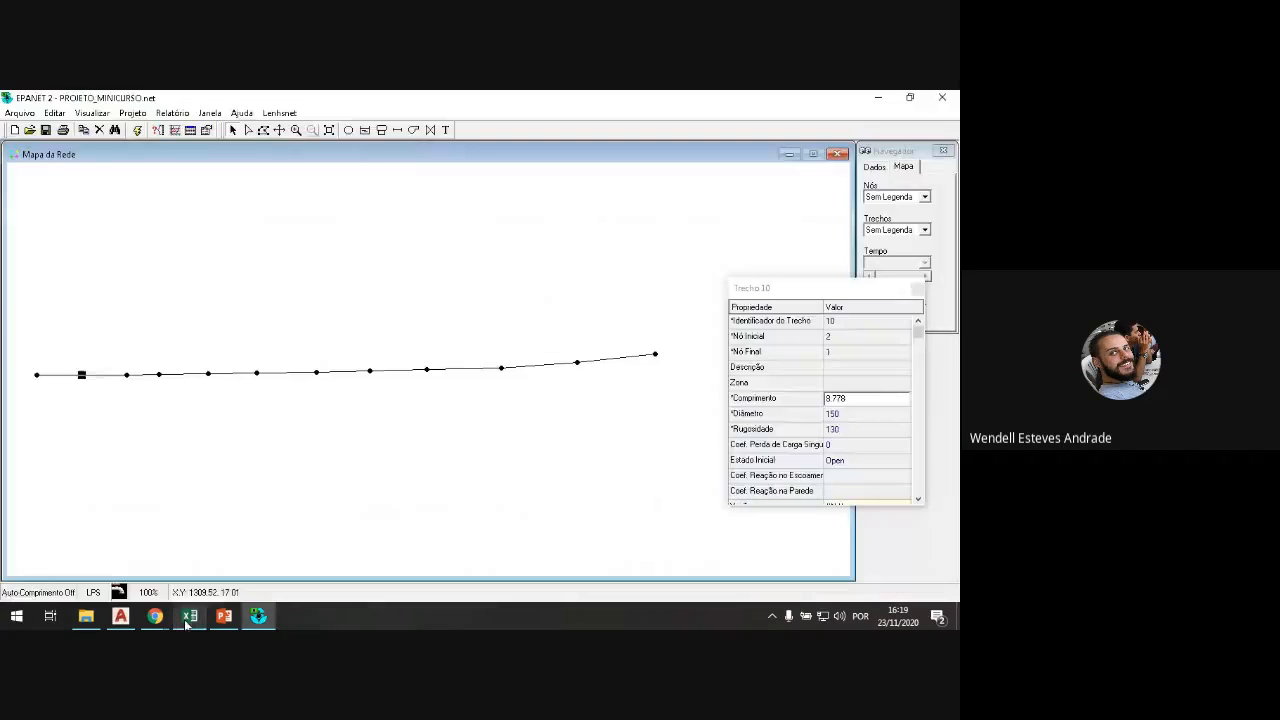
key(BackSpace)
text(3)
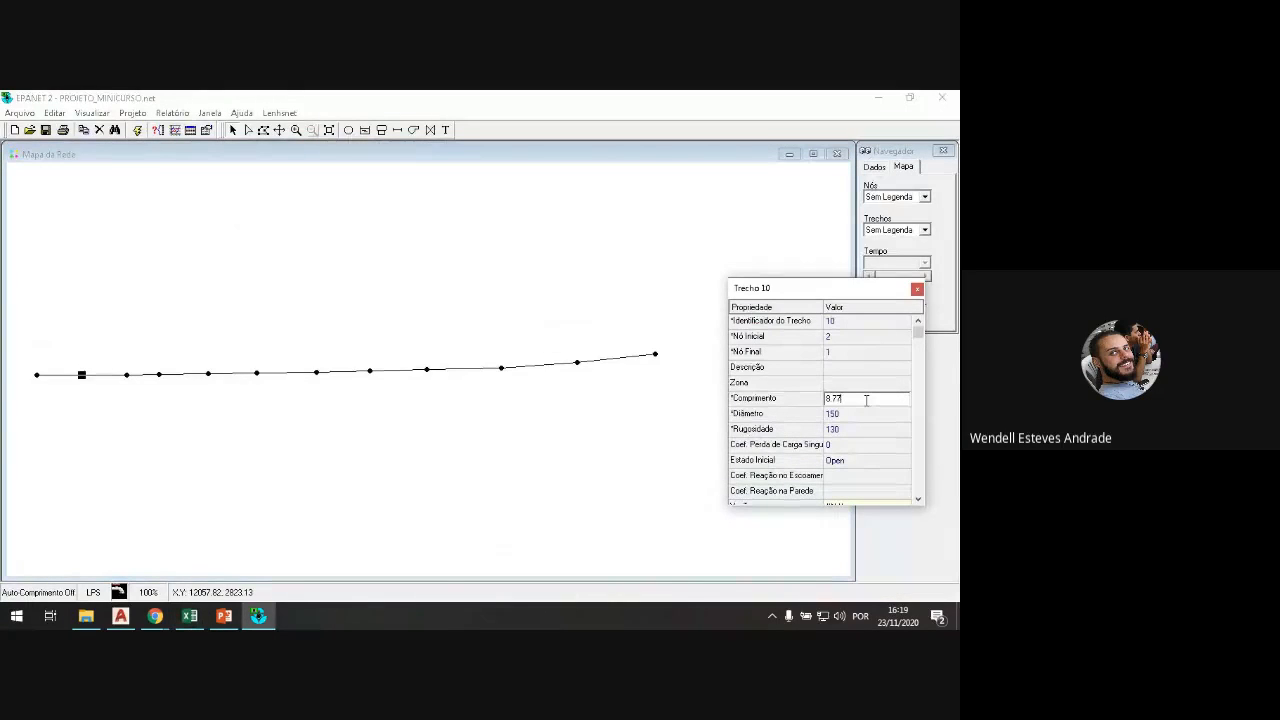
click(917, 289)
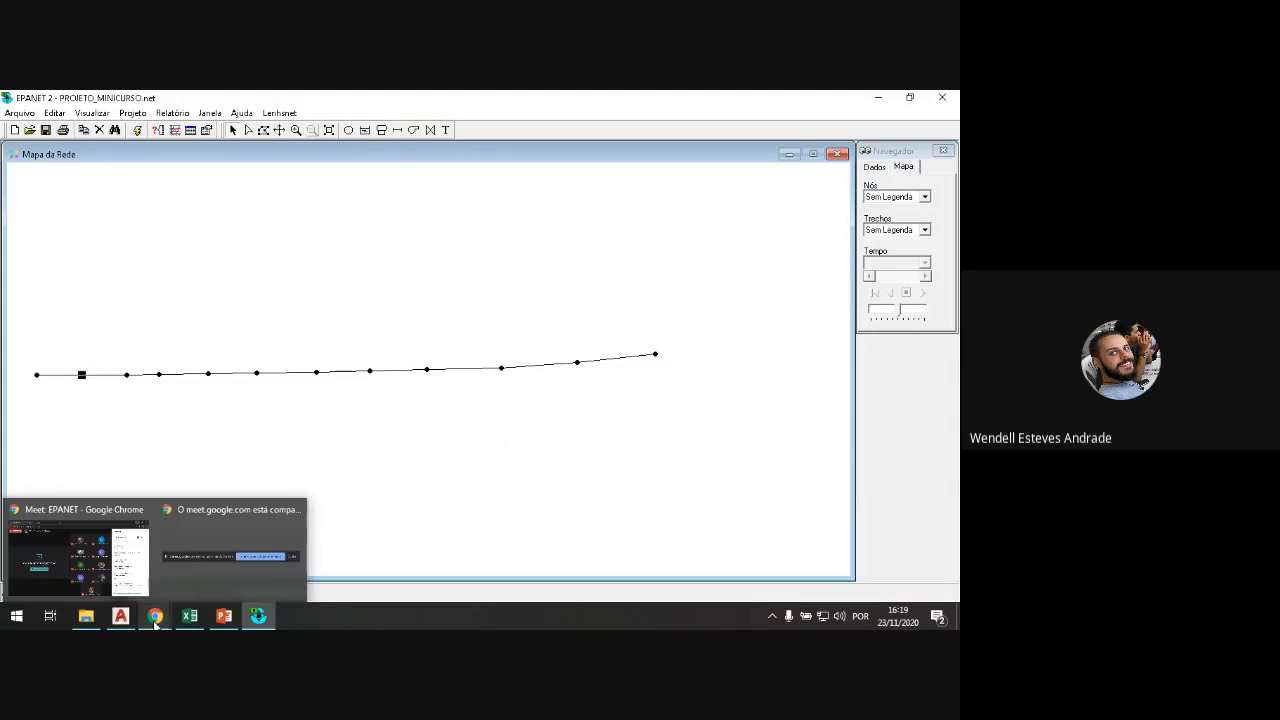
Step: Correct the Comprimento of the pipe between nodes 4 and 3 to 5.299, as listed in the spreadsheet, and close its properties
double_click(146, 378)
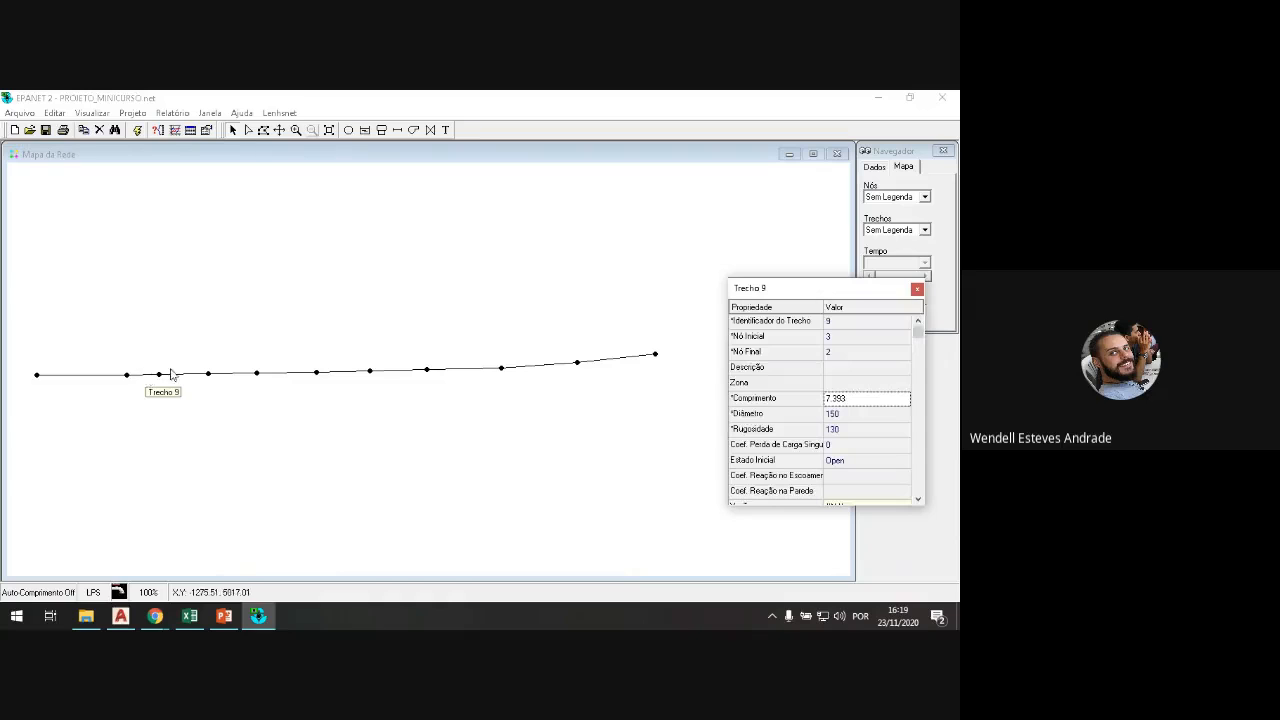
click(185, 376)
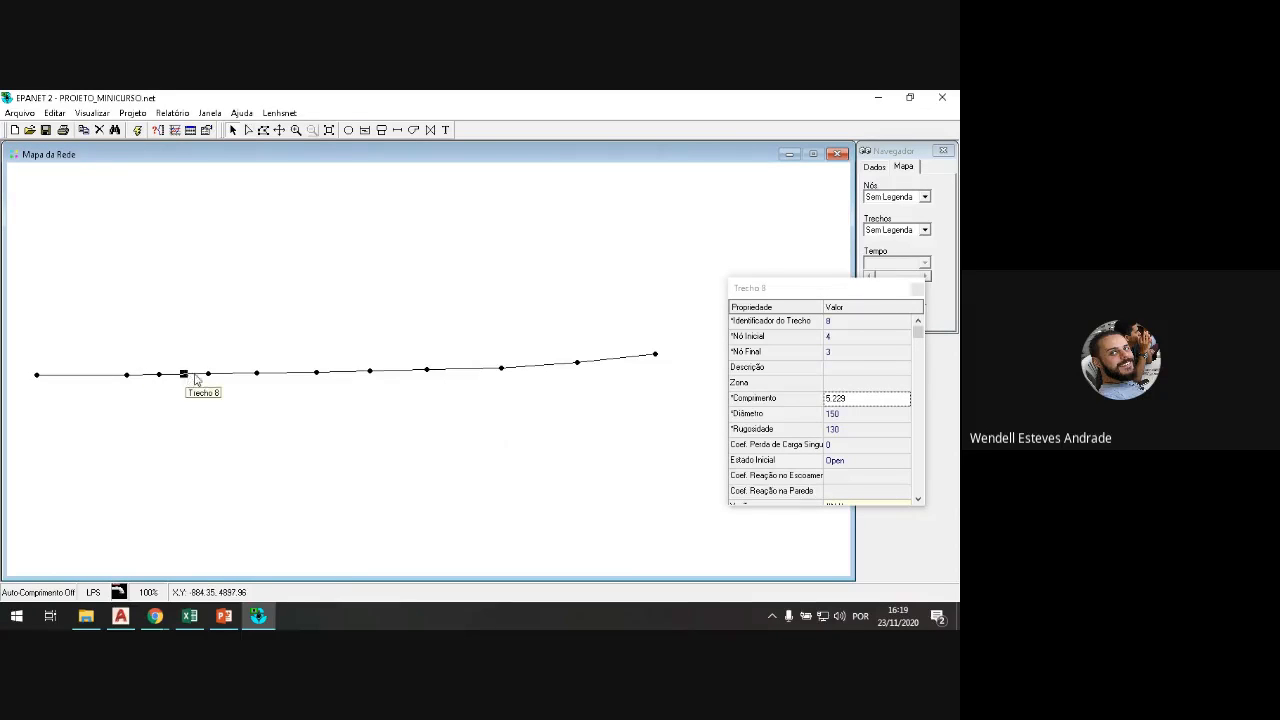
click(856, 400)
click(853, 399)
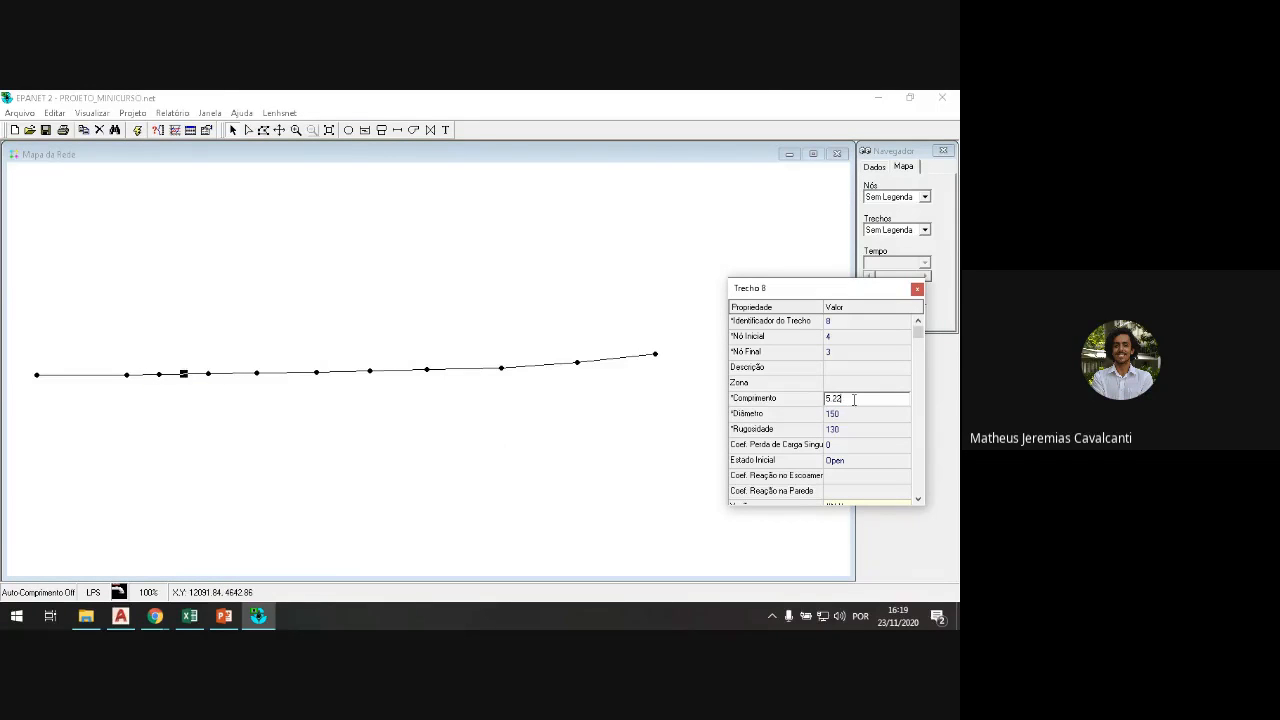
text(89)
click(917, 291)
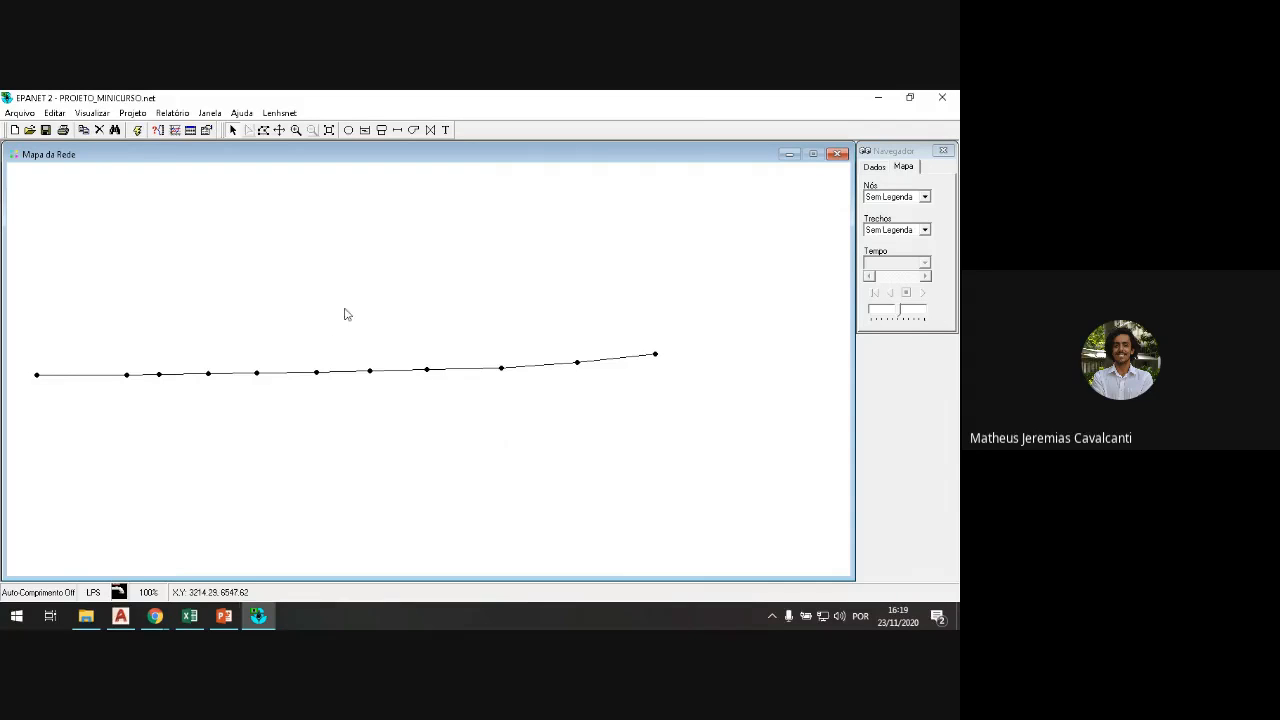
Step: Check the lengths of the four pipes between nodes 3 and 7, and close the properties
double_click(180, 374)
click(233, 375)
click(288, 372)
click(346, 372)
click(370, 371)
click(917, 291)
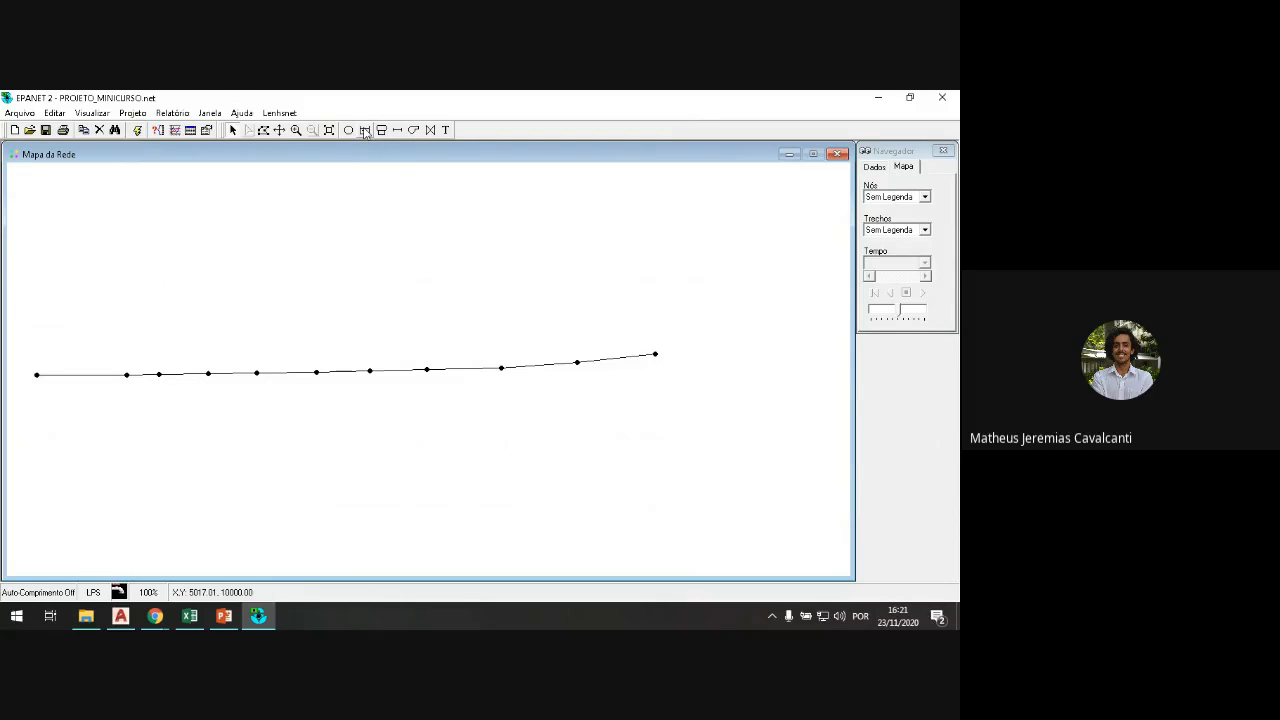
Step: Place a fixed-level reservoir up and to the right of node 11, and draw a pipe from the reservoir to that node
click(366, 133)
click(727, 286)
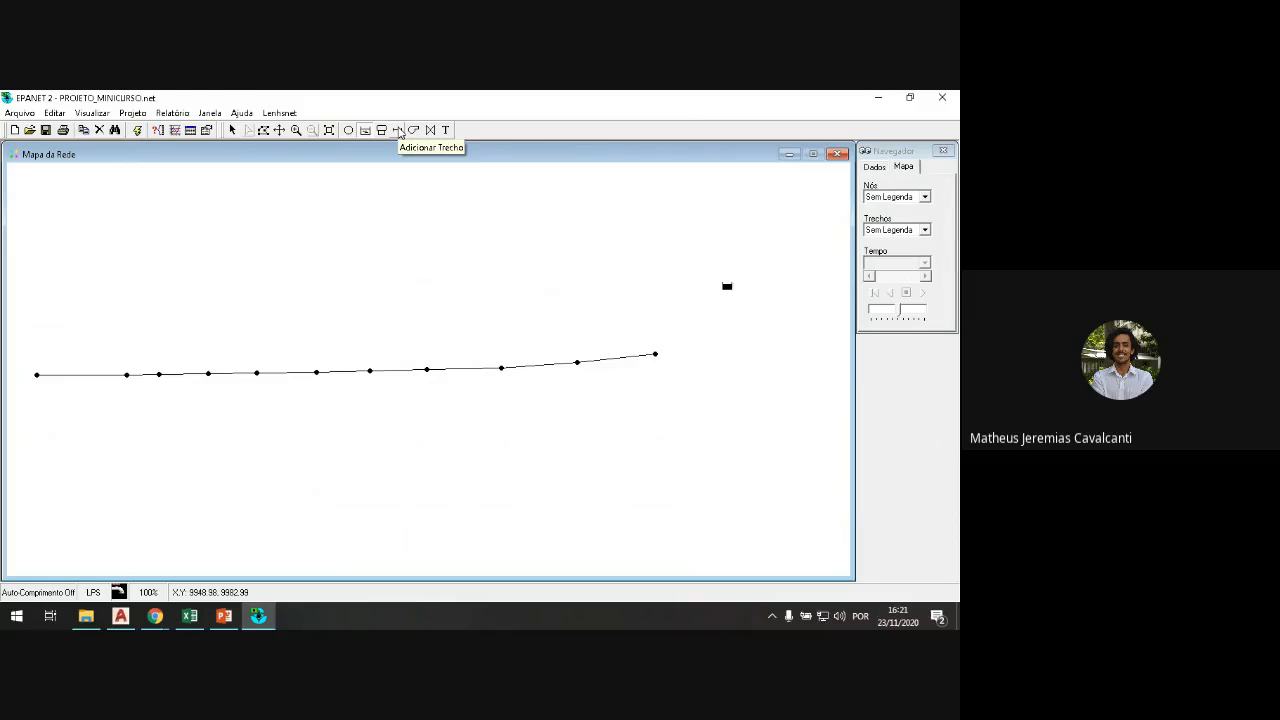
click(398, 131)
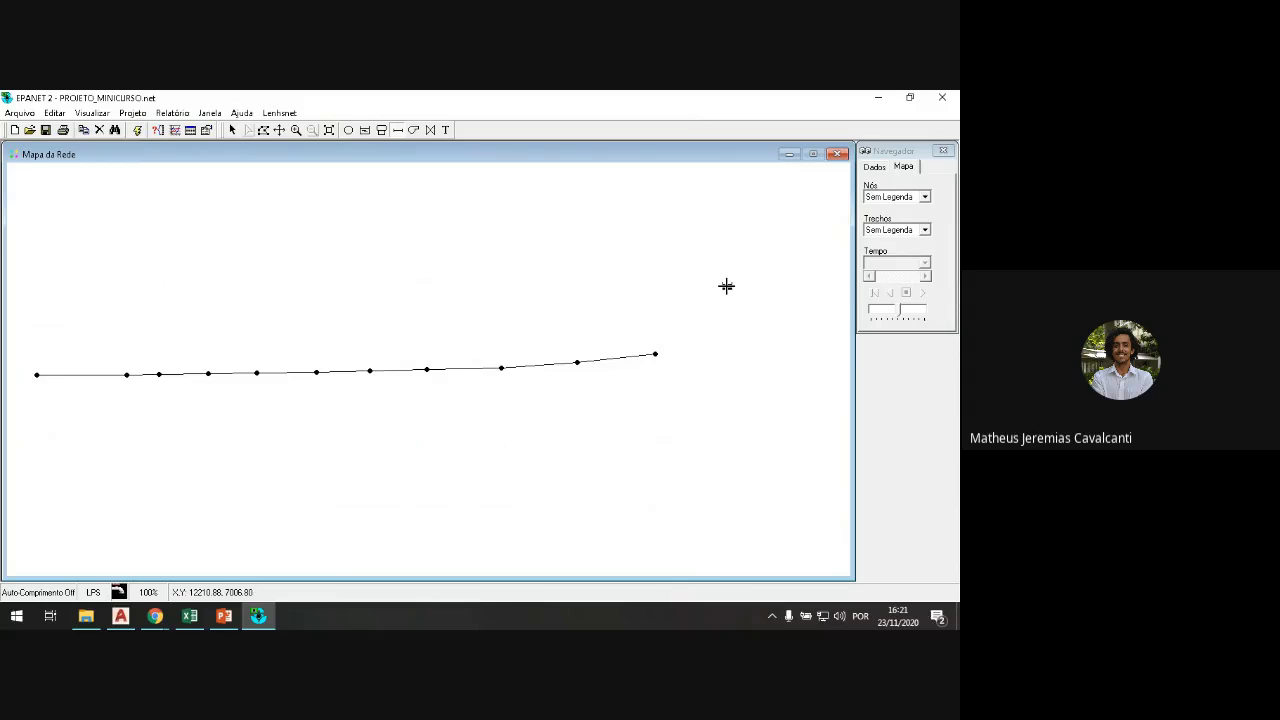
click(727, 286)
click(655, 353)
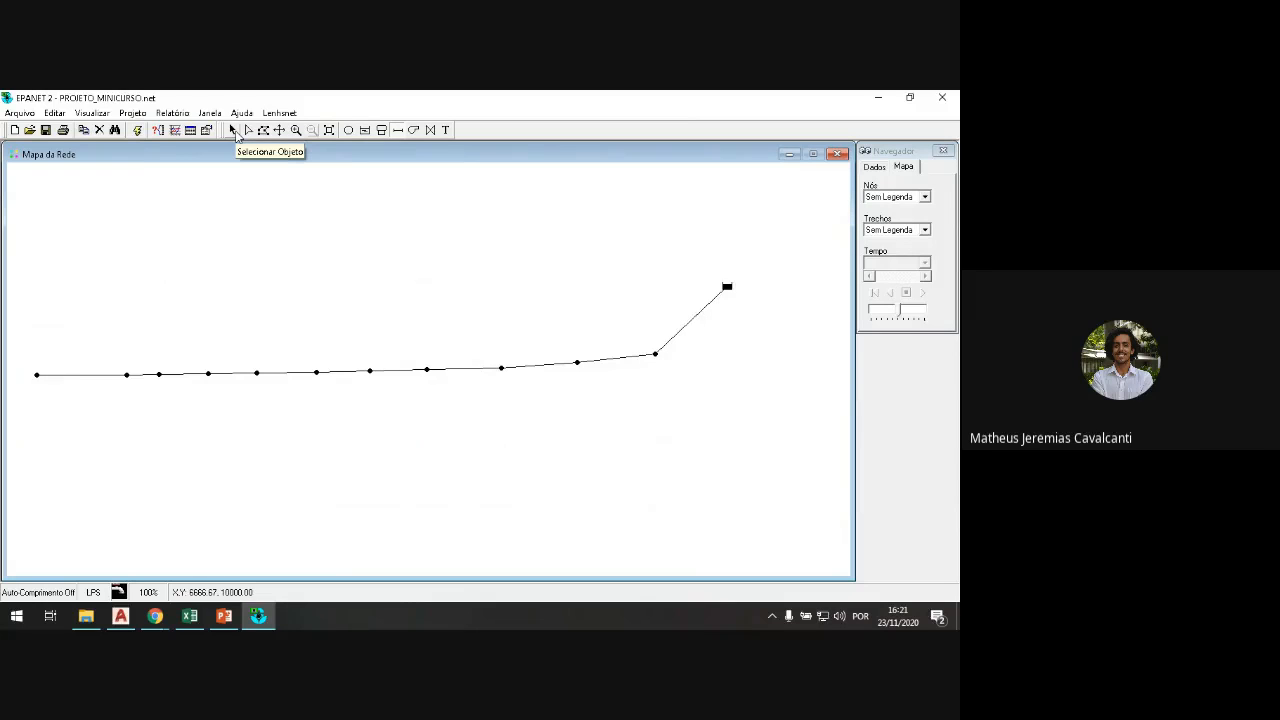
click(233, 132)
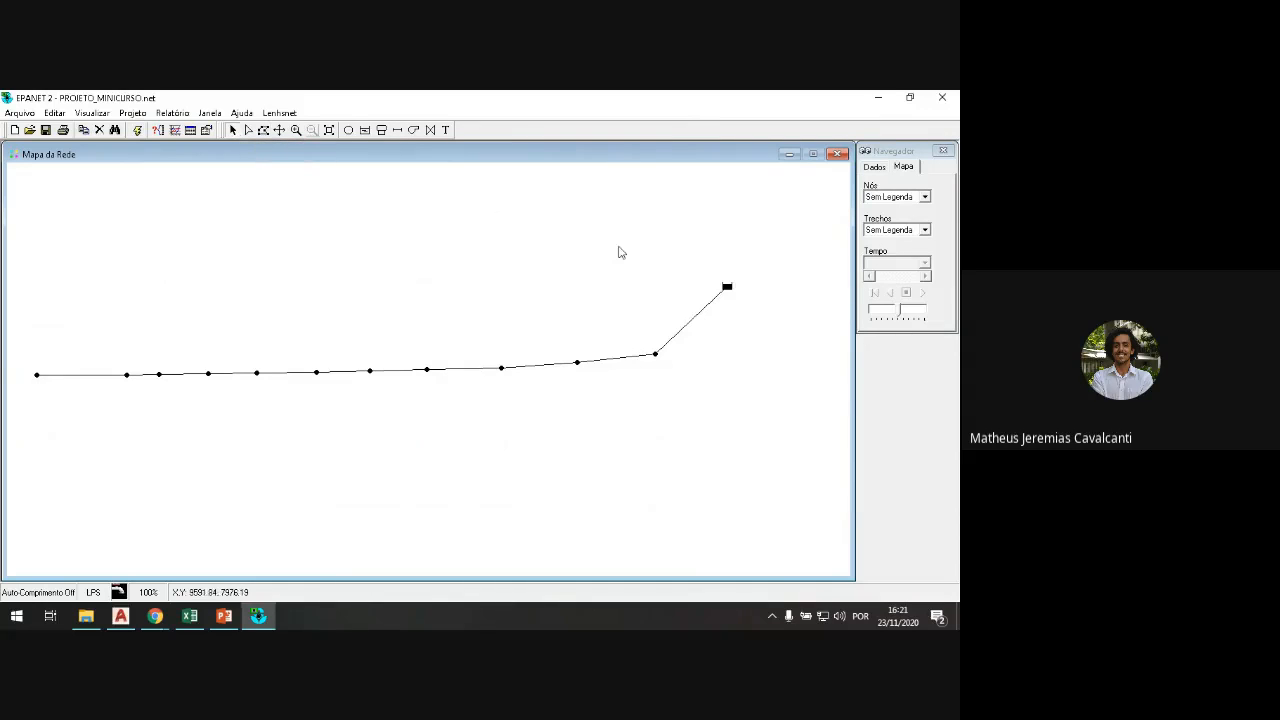
Step: Inspect the properties of the reservoir's connecting pipe and of node 11, with the property window moved clear of the reservoir
double_click(691, 322)
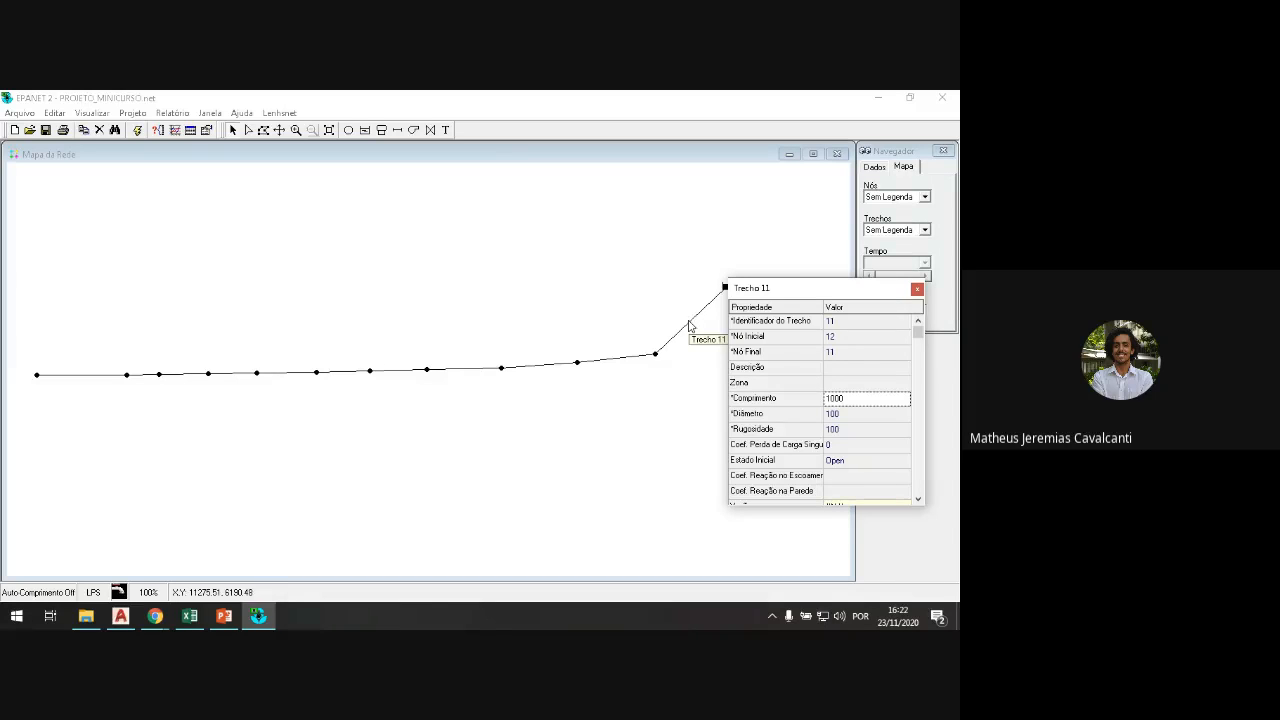
click(655, 355)
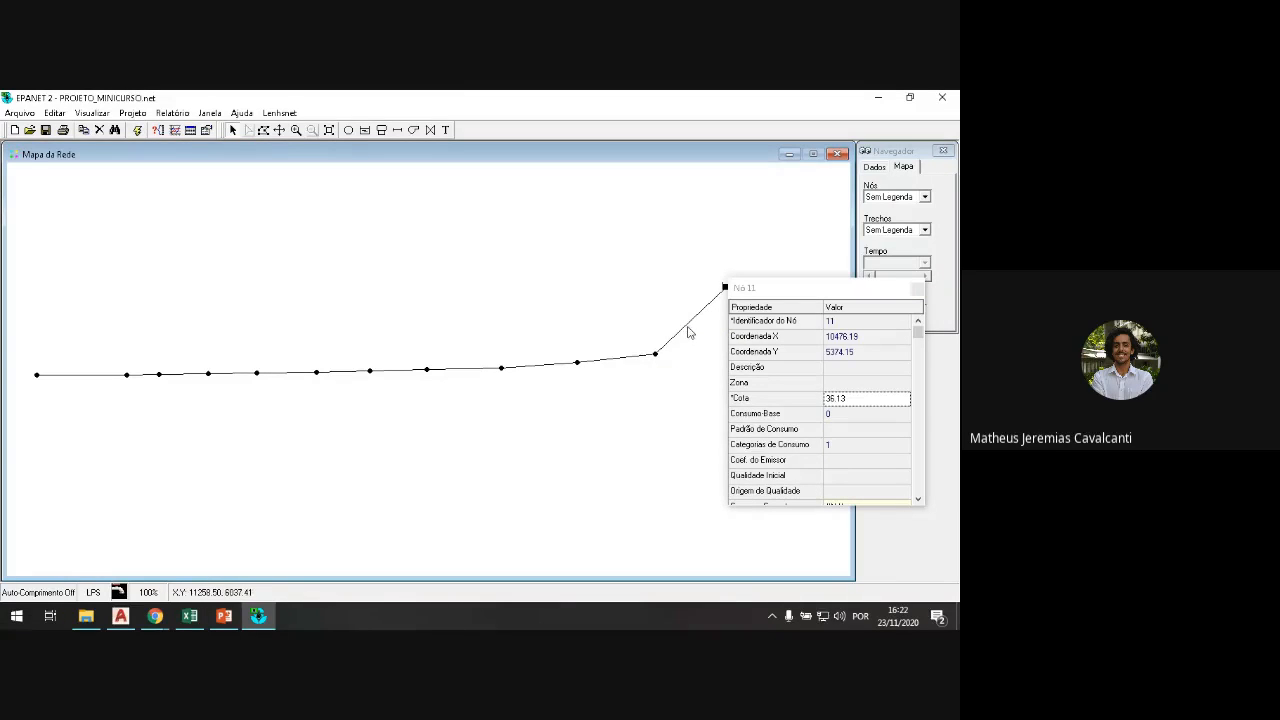
click(687, 335)
drag(827, 297, 849, 309)
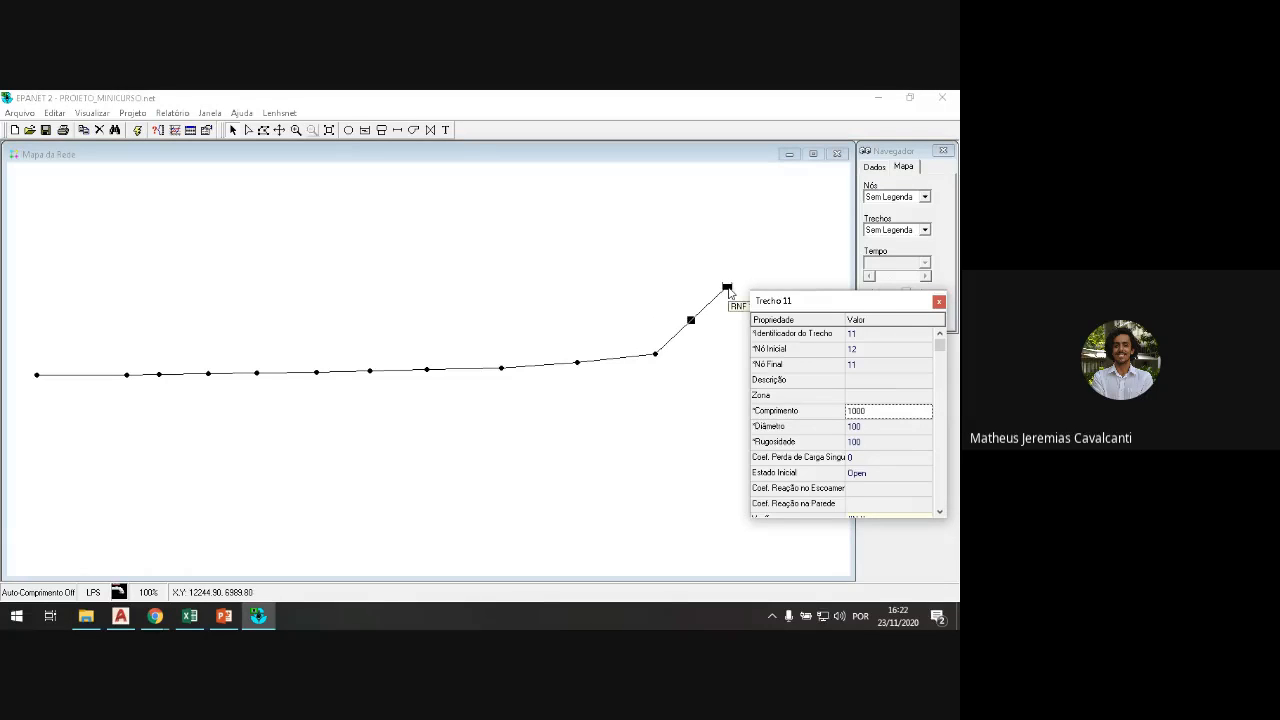
Step: Compare the properties of the reservoir, node 11 and their connecting pipe, looking at the reservoir's Nível de Água and the node's Cota
click(728, 290)
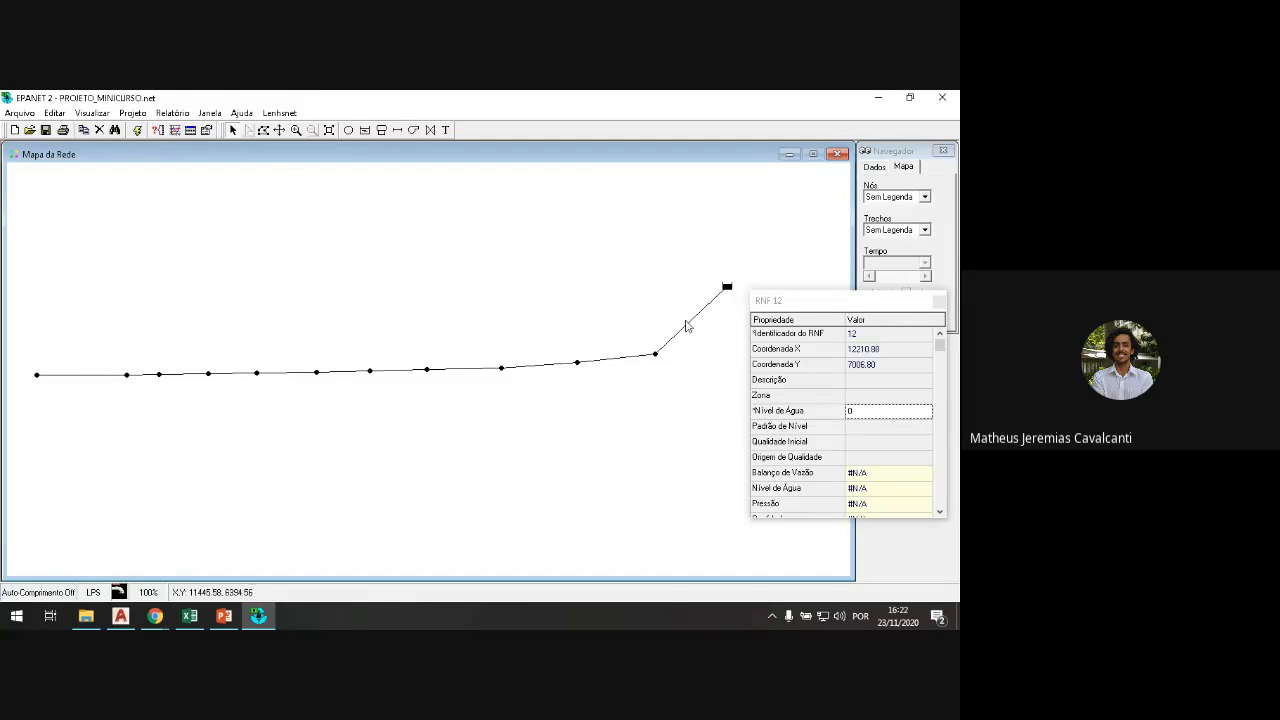
click(655, 354)
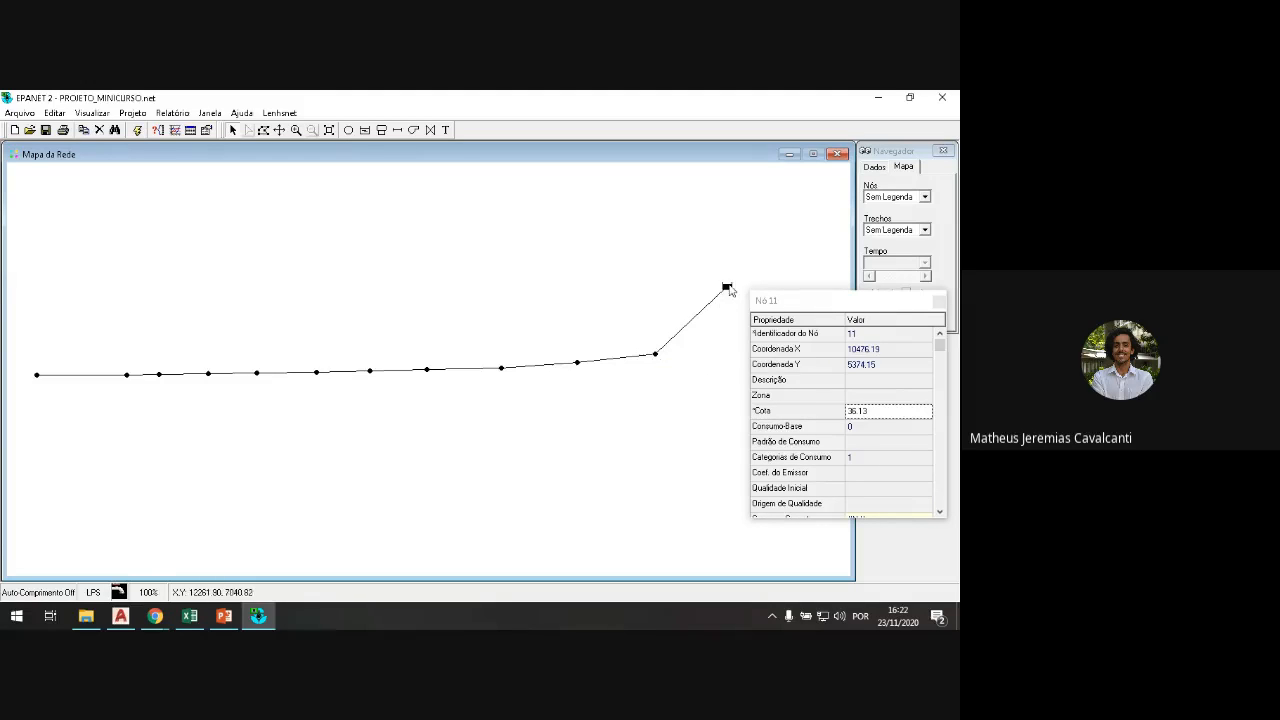
click(728, 289)
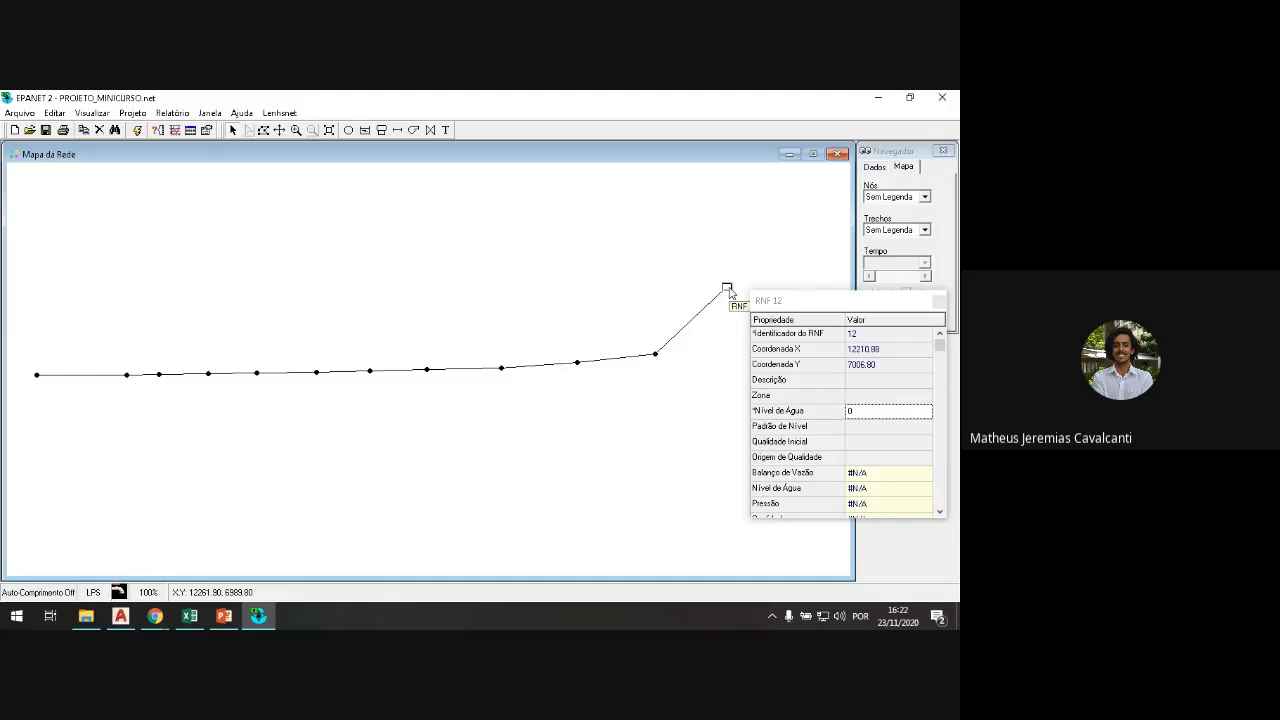
click(658, 364)
click(656, 360)
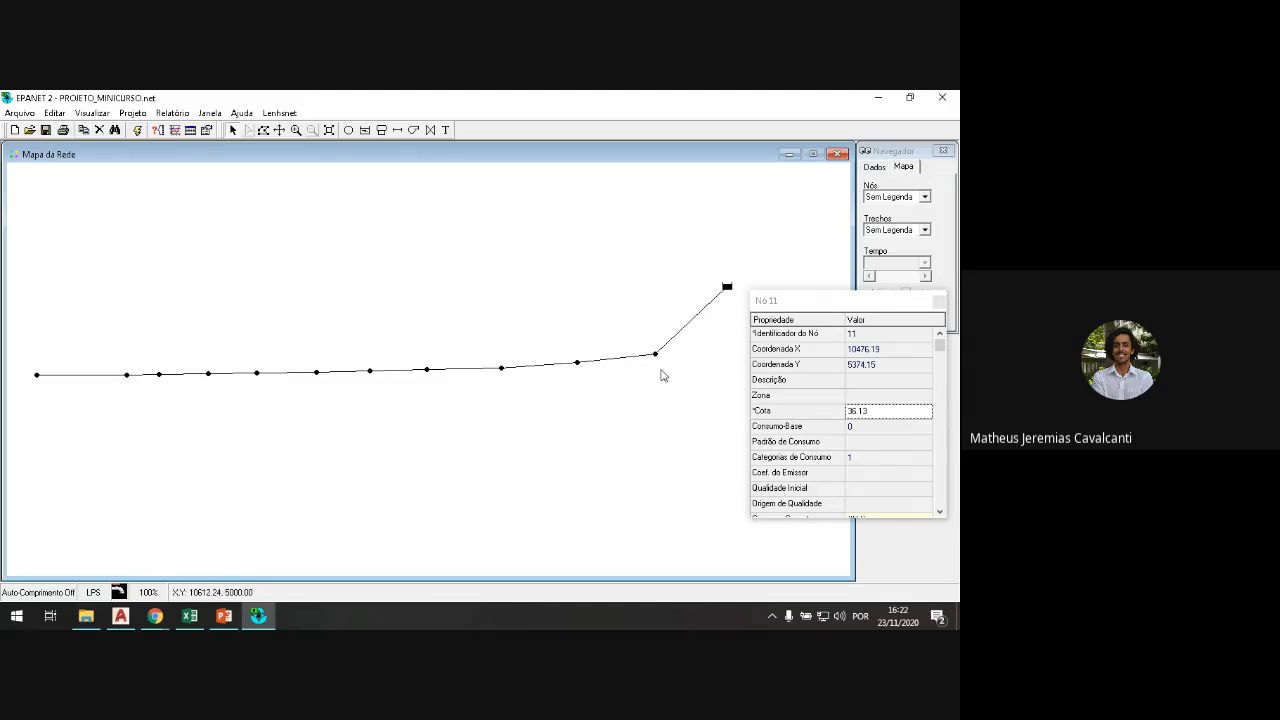
click(691, 323)
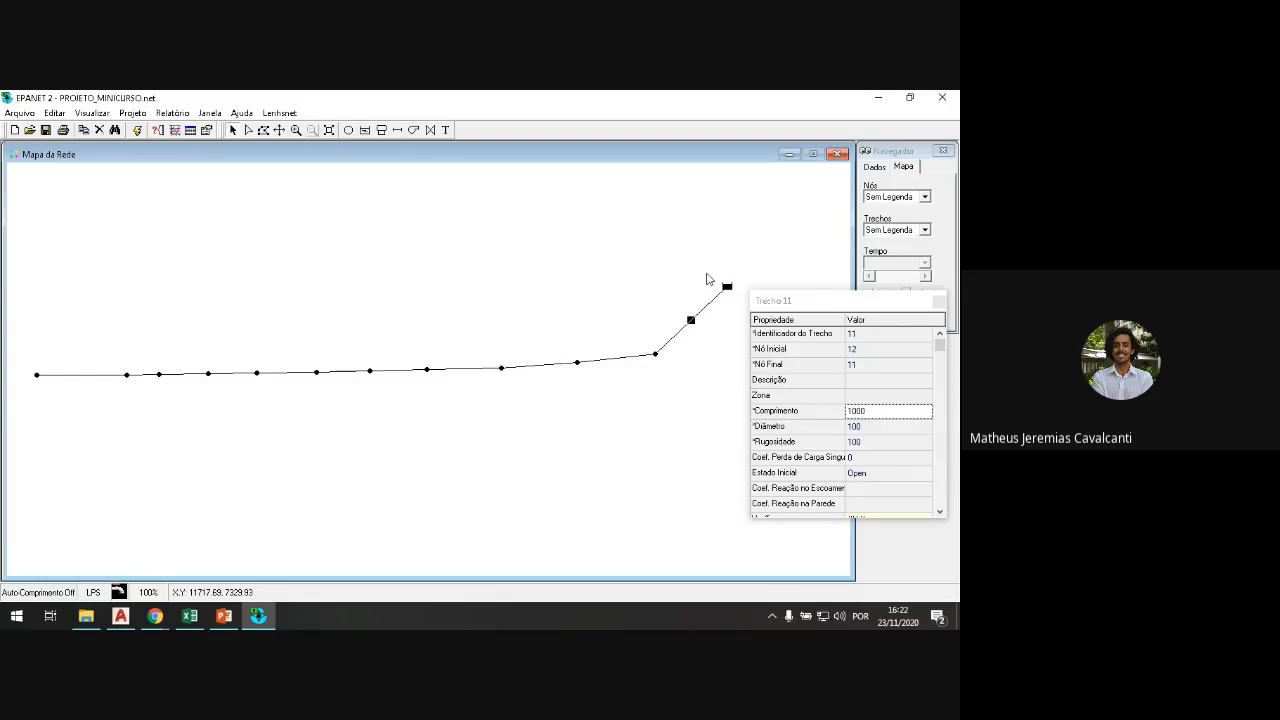
click(656, 357)
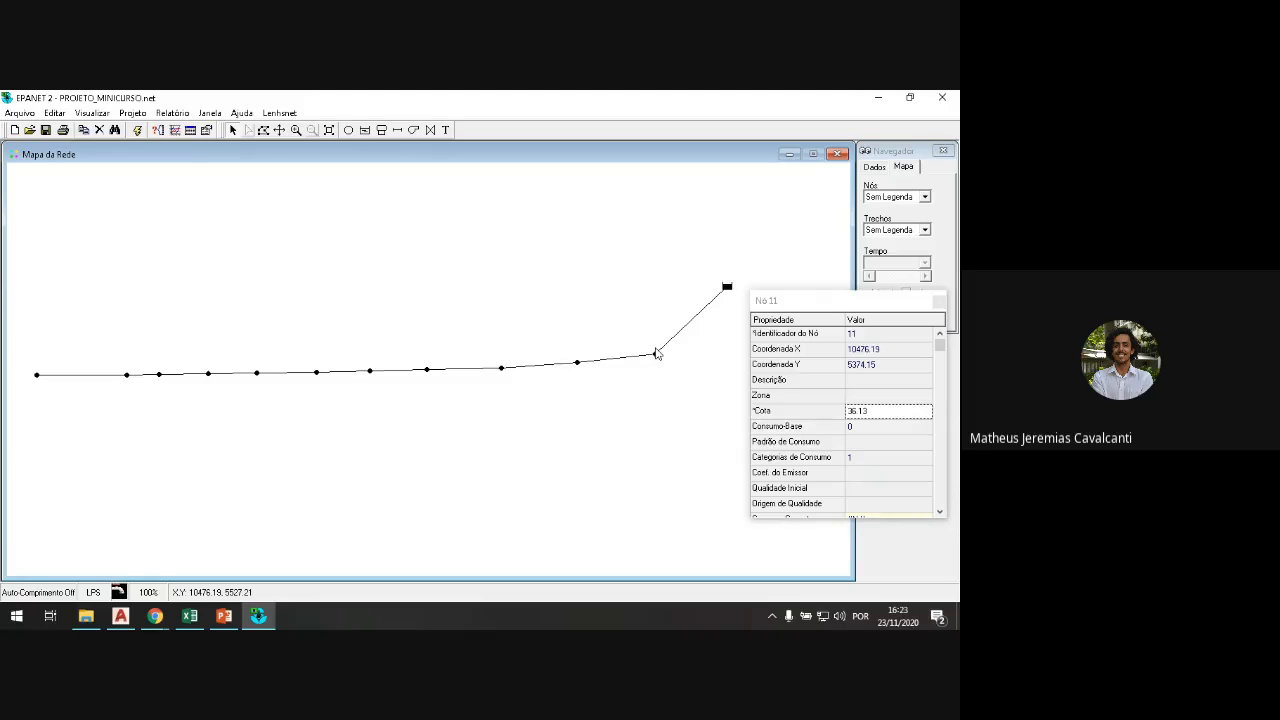
click(728, 289)
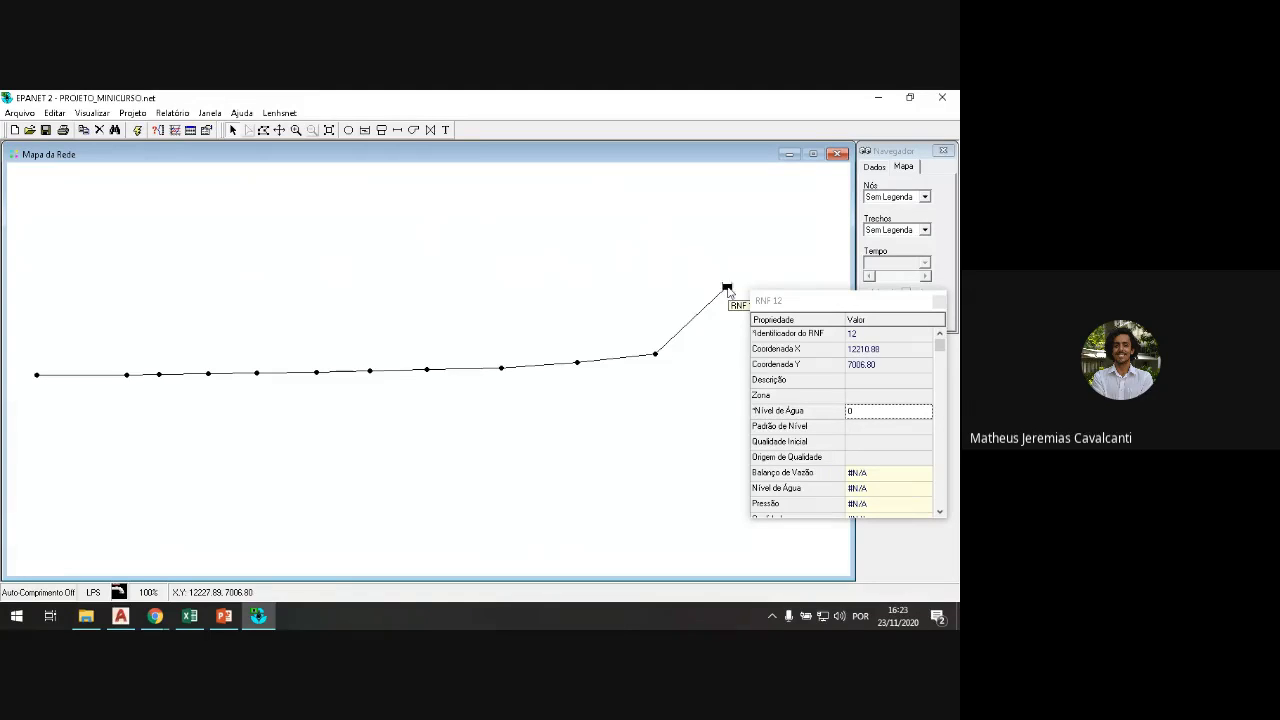
click(656, 360)
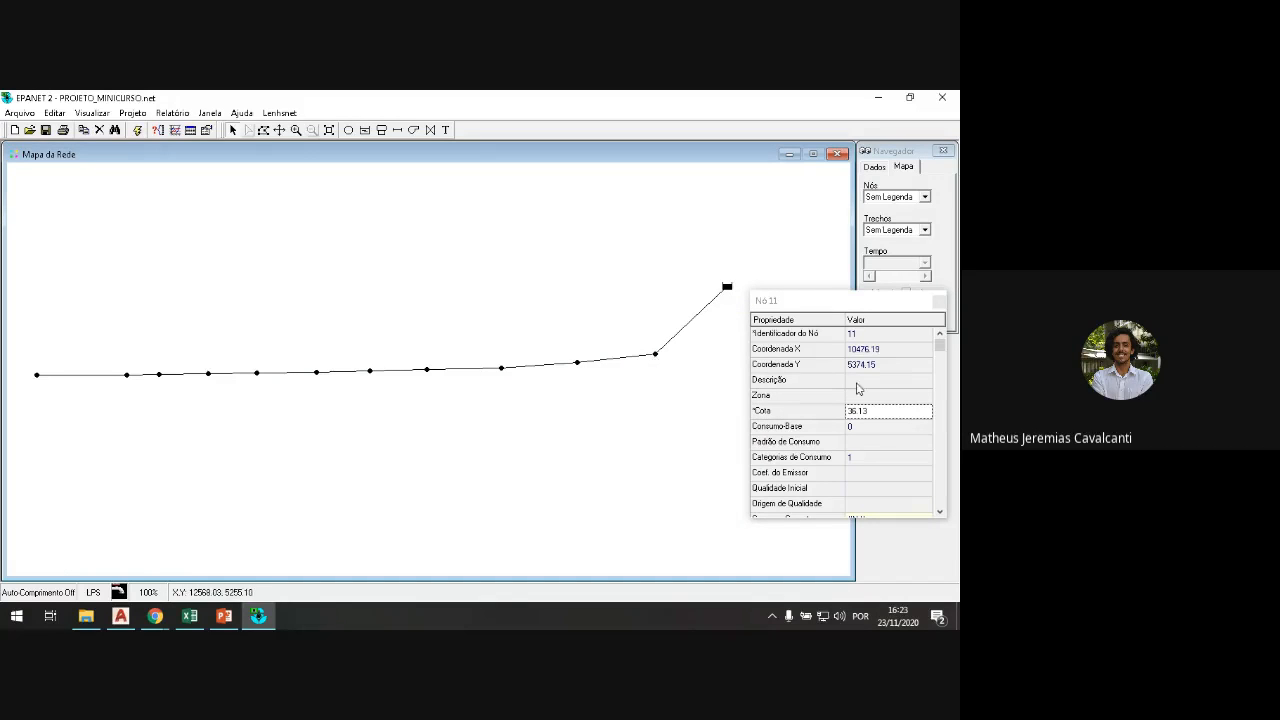
Step: Examine the interconnection pressure, node 11 elevation and reservoir water level in the Excel sheet Nós & Trecho, checking node 11 in EPANET
click(192, 615)
drag(640, 577, 718, 580)
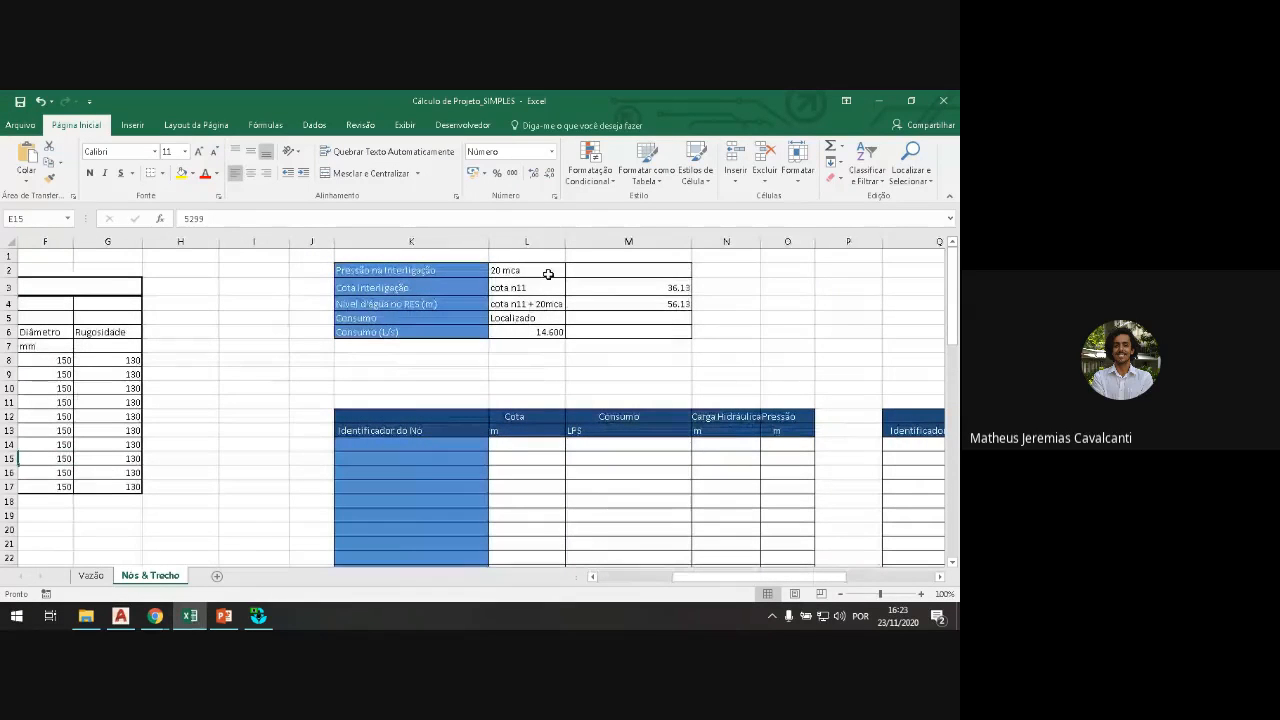
click(549, 272)
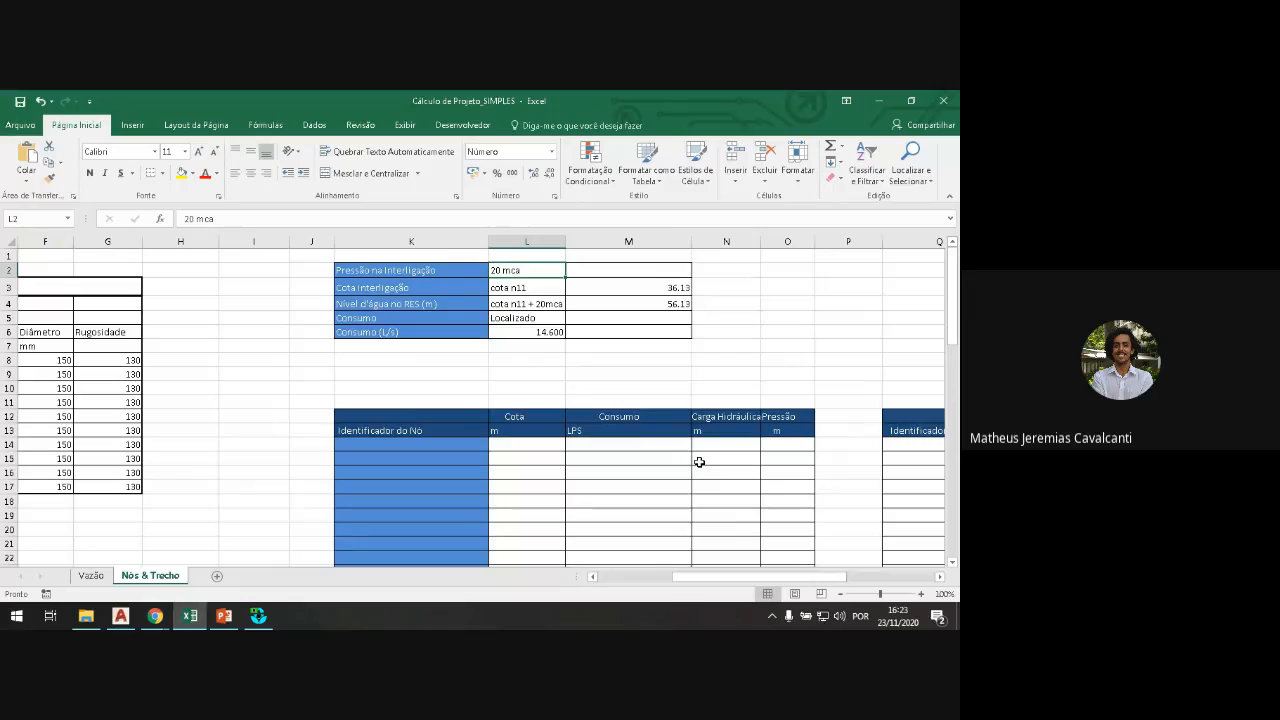
click(474, 296)
click(497, 290)
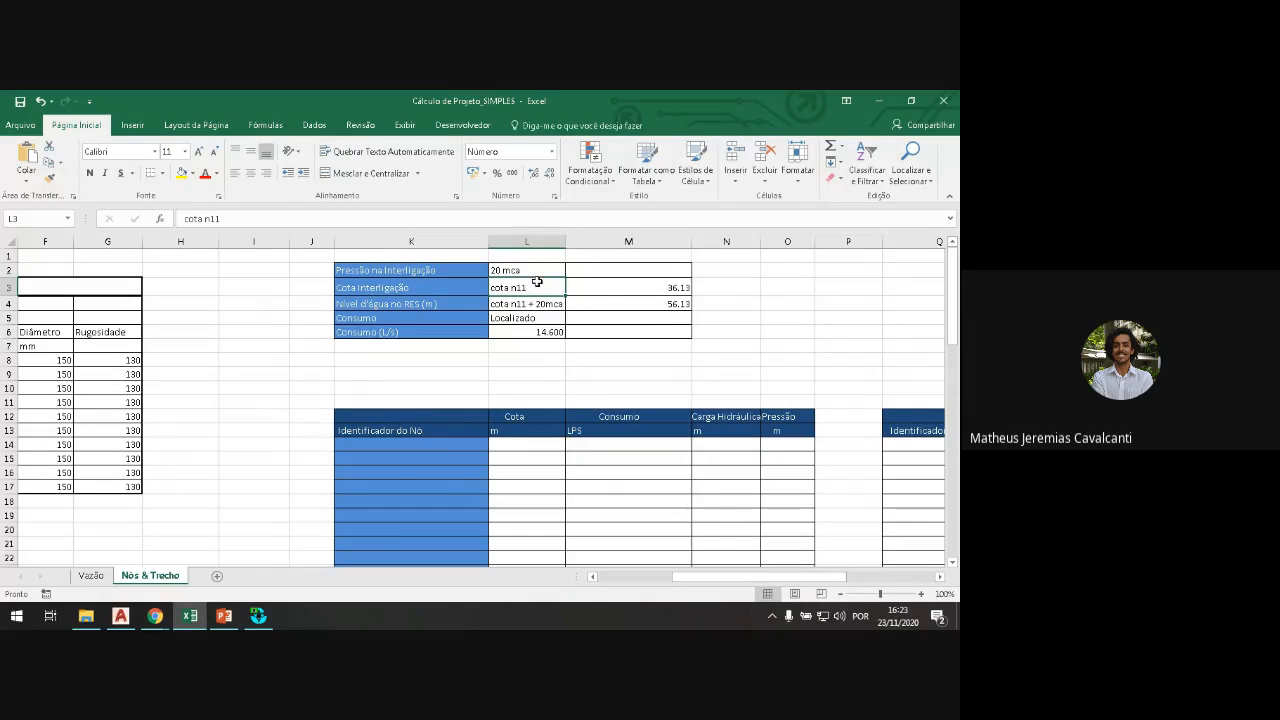
click(259, 616)
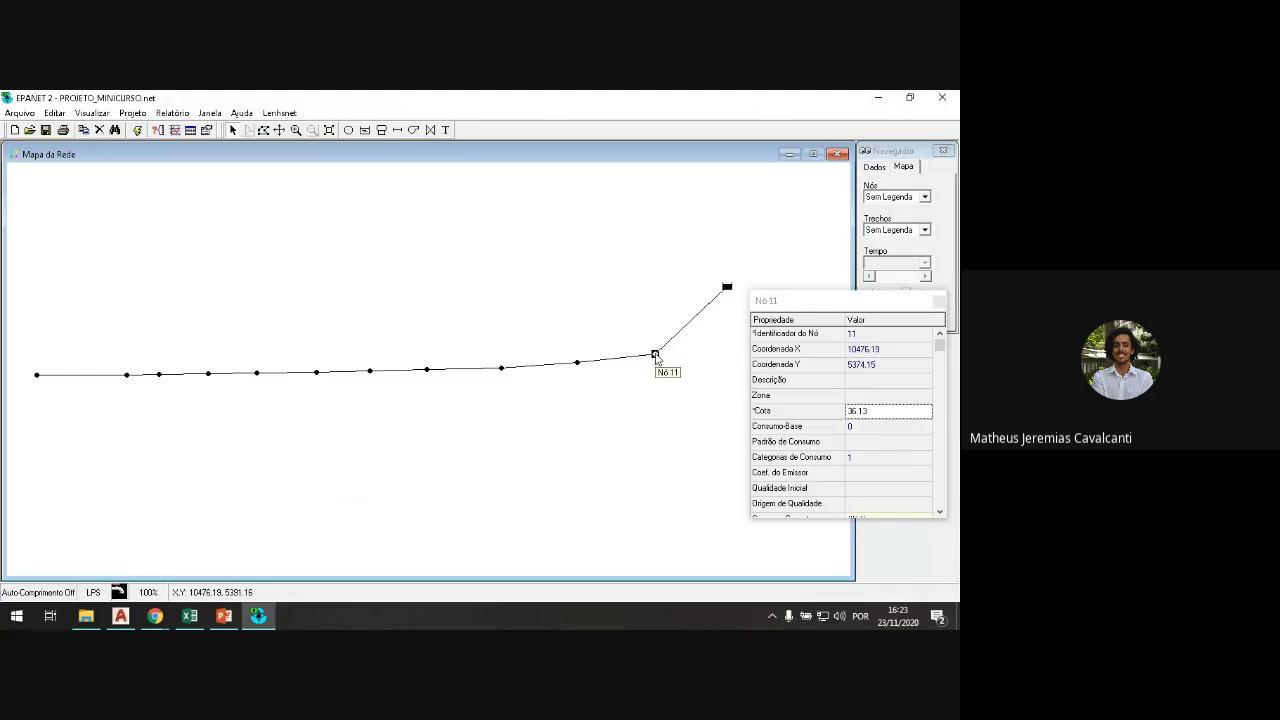
key(alt+Tab)
click(610, 292)
click(551, 304)
click(645, 312)
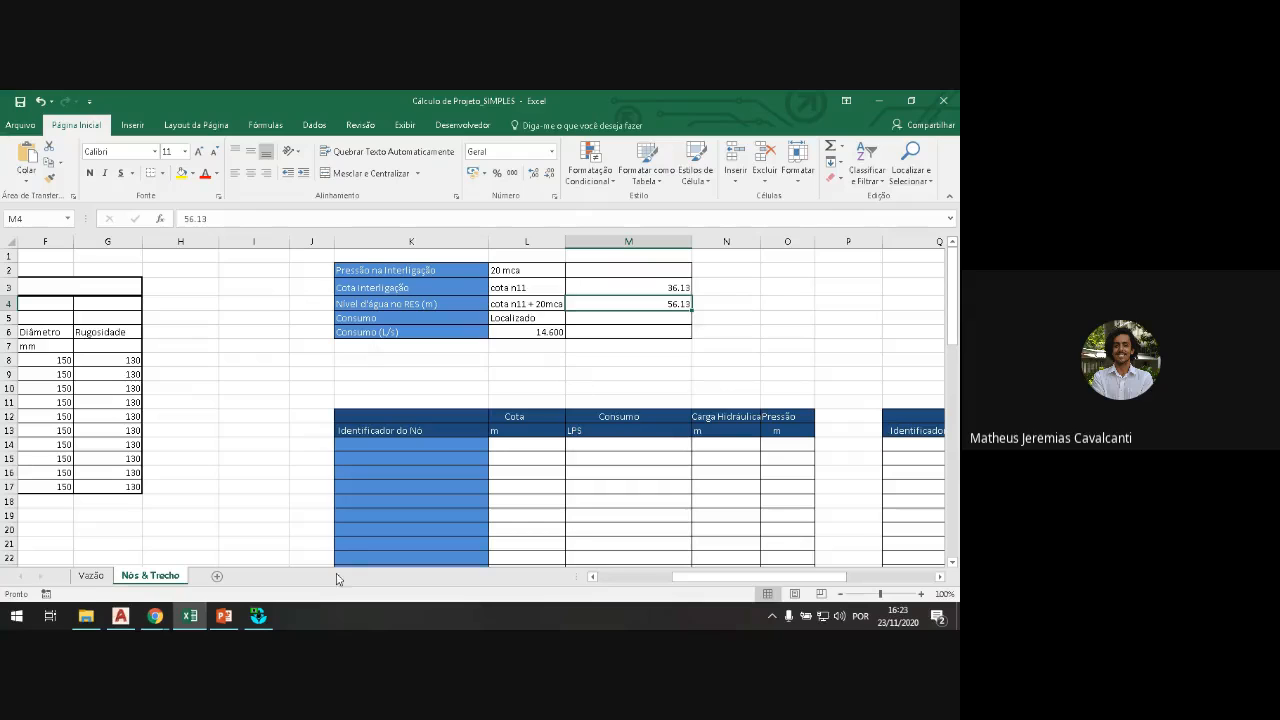
Step: Set the reservoir's Nível de Água to 56.13 in EPANET, and move the property window clear of the reservoir and its pipe
click(259, 616)
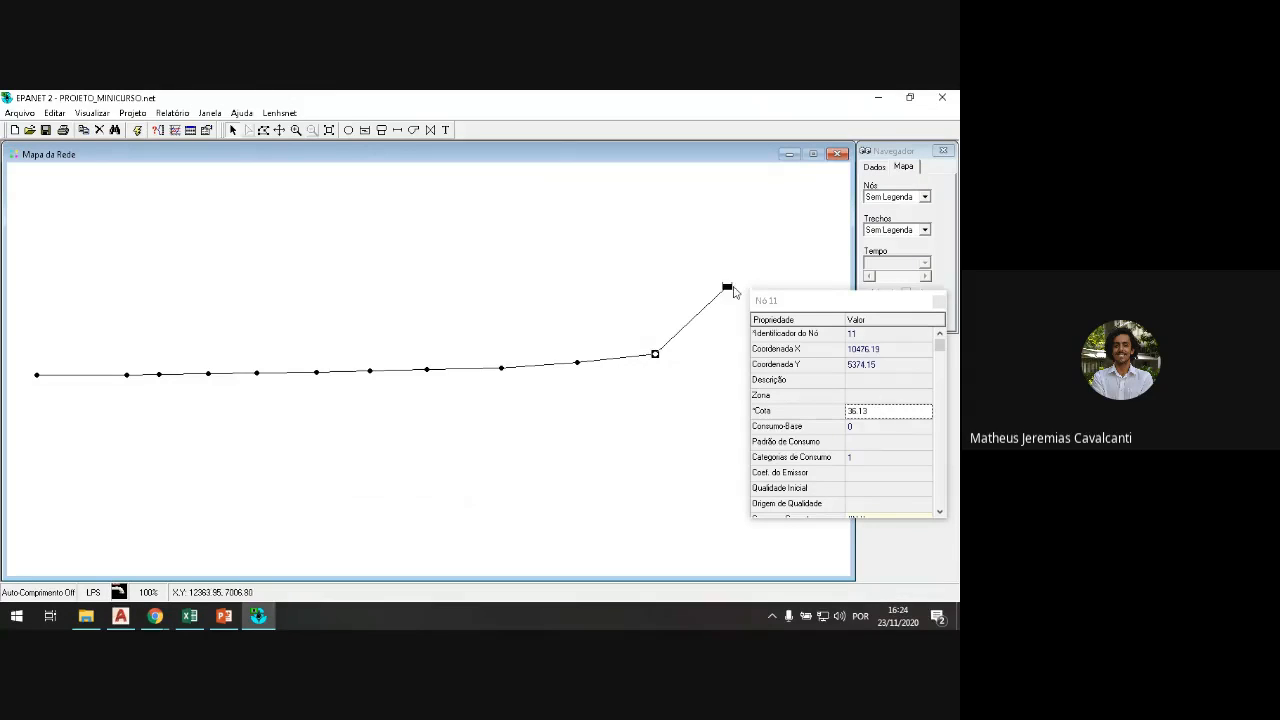
click(729, 290)
drag(817, 302, 782, 370)
click(840, 467)
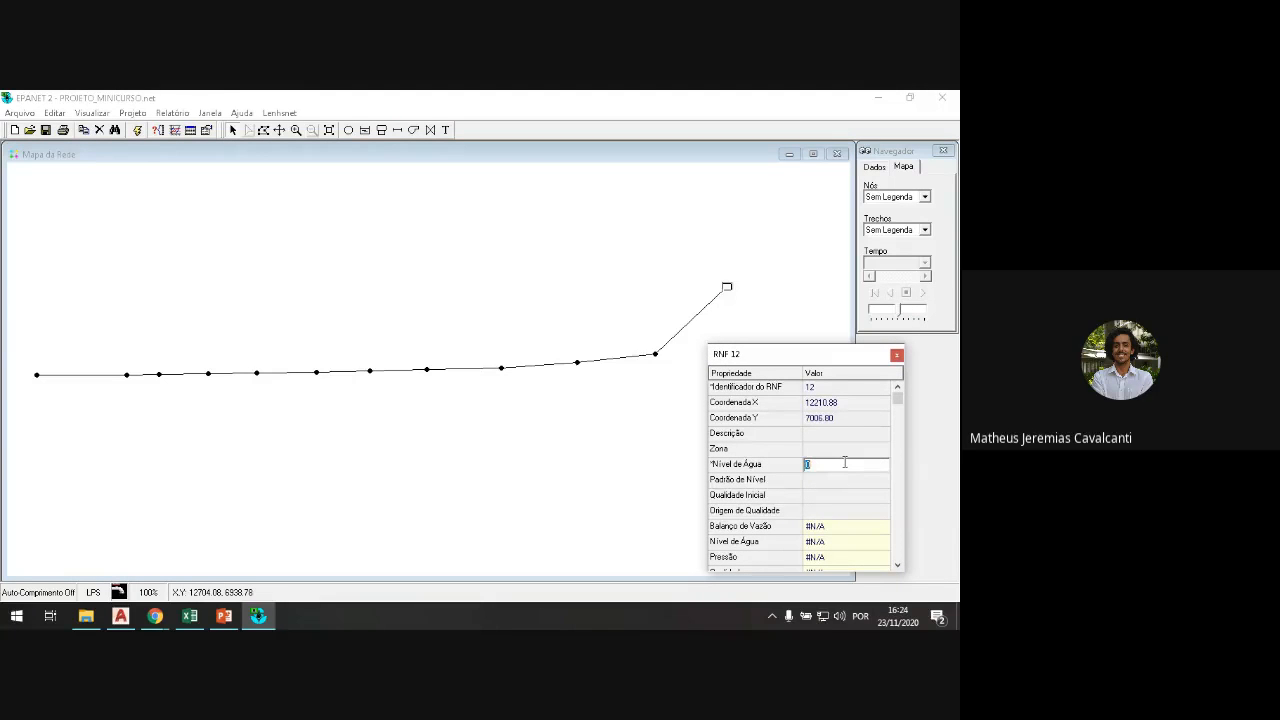
text(56.13)
drag(837, 360, 487, 172)
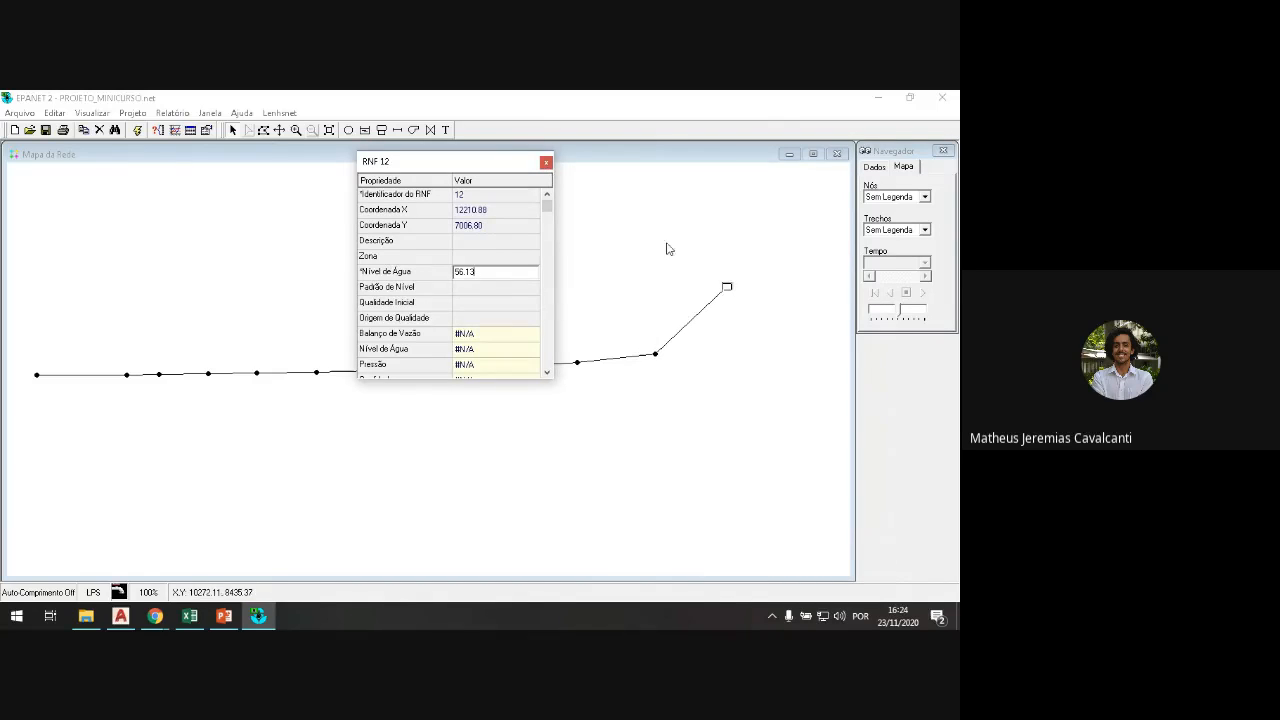
Step: Set the Comprimento of the pipe between the reservoir and node 11 to 1, and close its properties
click(697, 316)
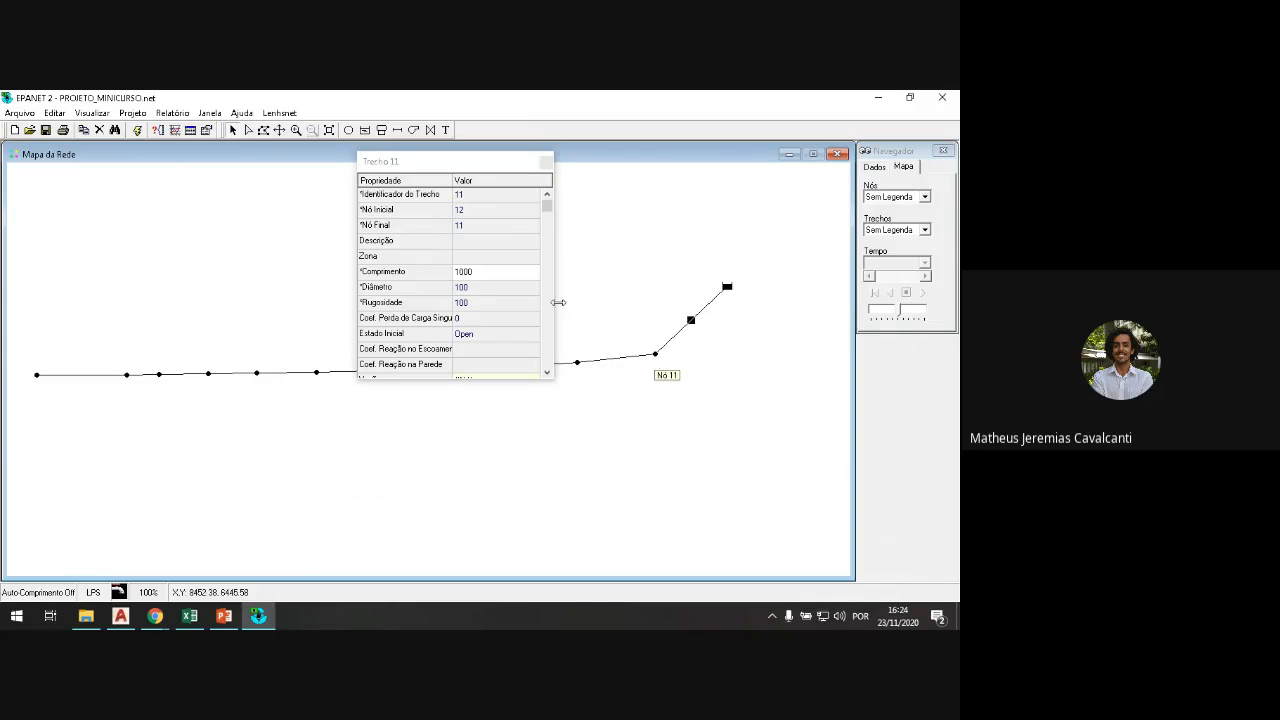
click(502, 270)
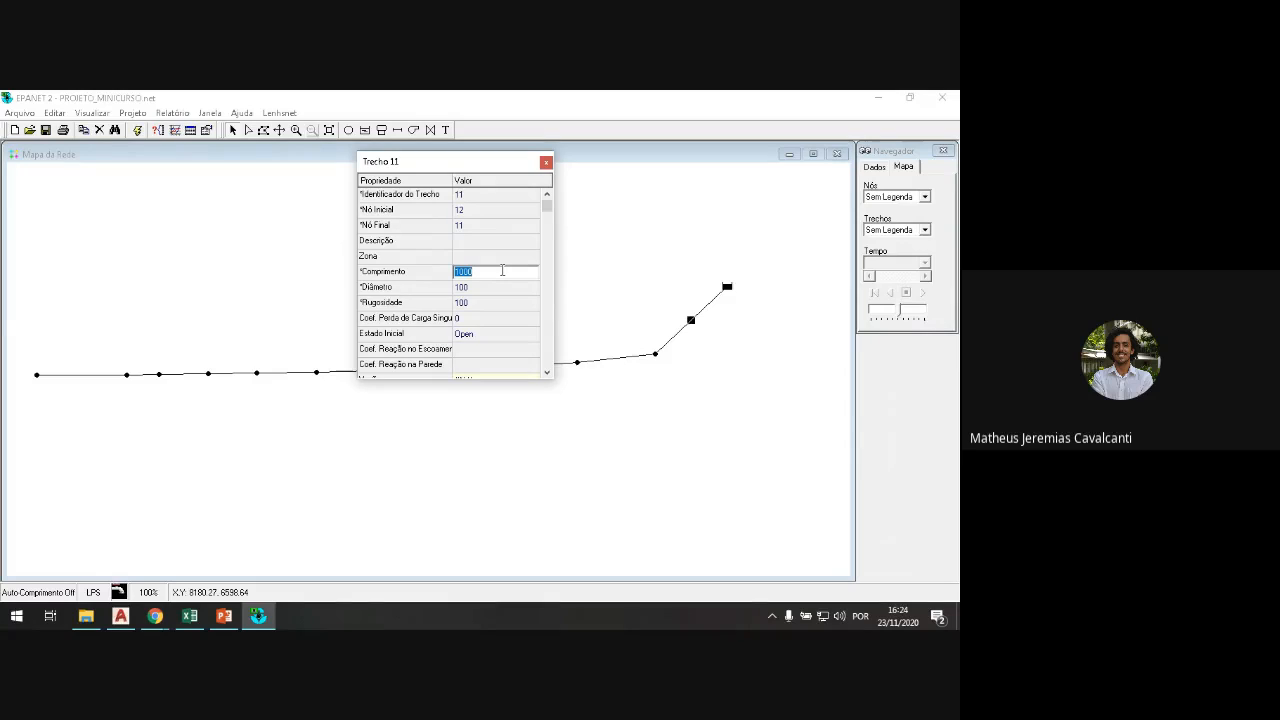
text(1)
click(503, 288)
click(504, 287)
click(546, 162)
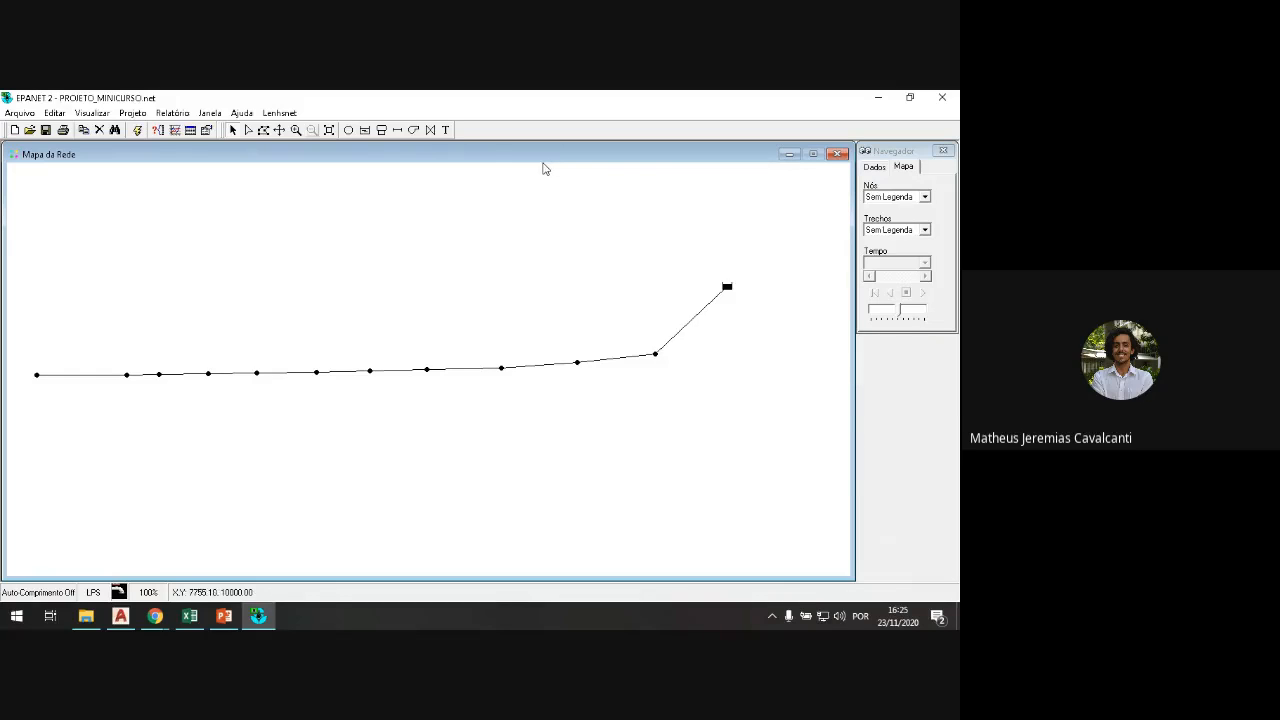
Step: Run the network simulation, check the Google Meet chat, and dismiss the simulation status message back in EPANET
click(138, 132)
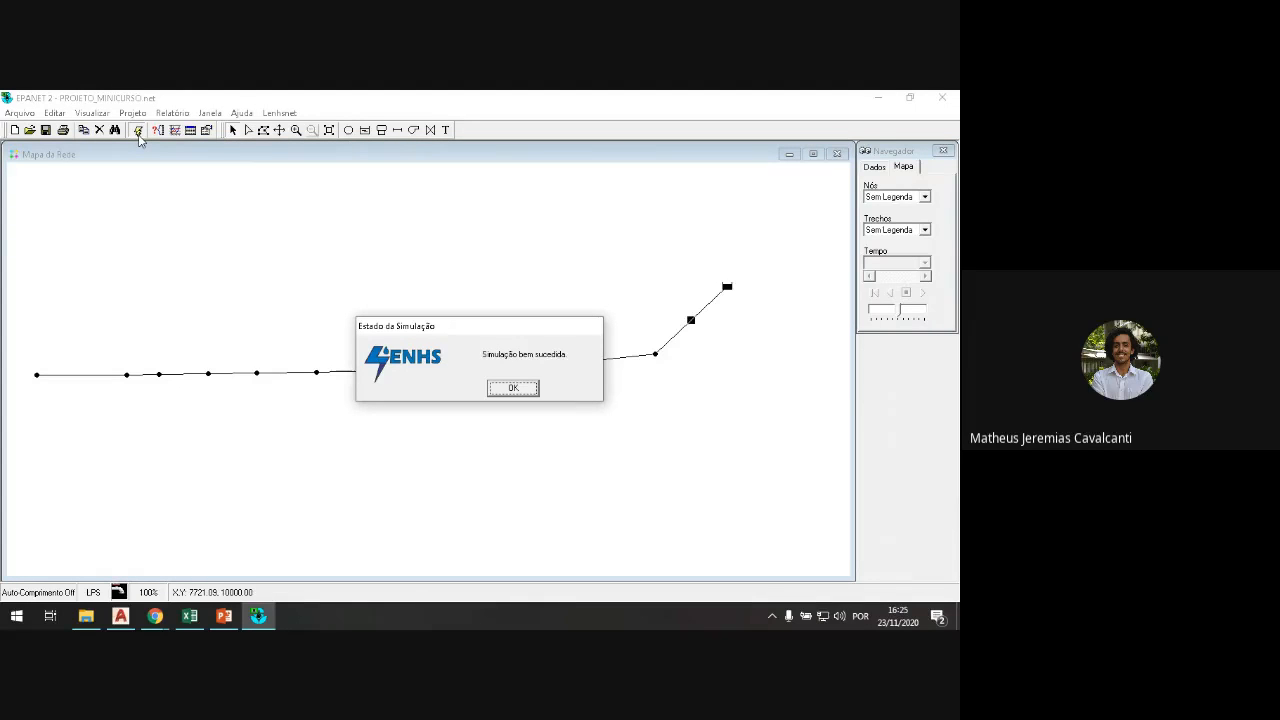
mouse_move(155, 615)
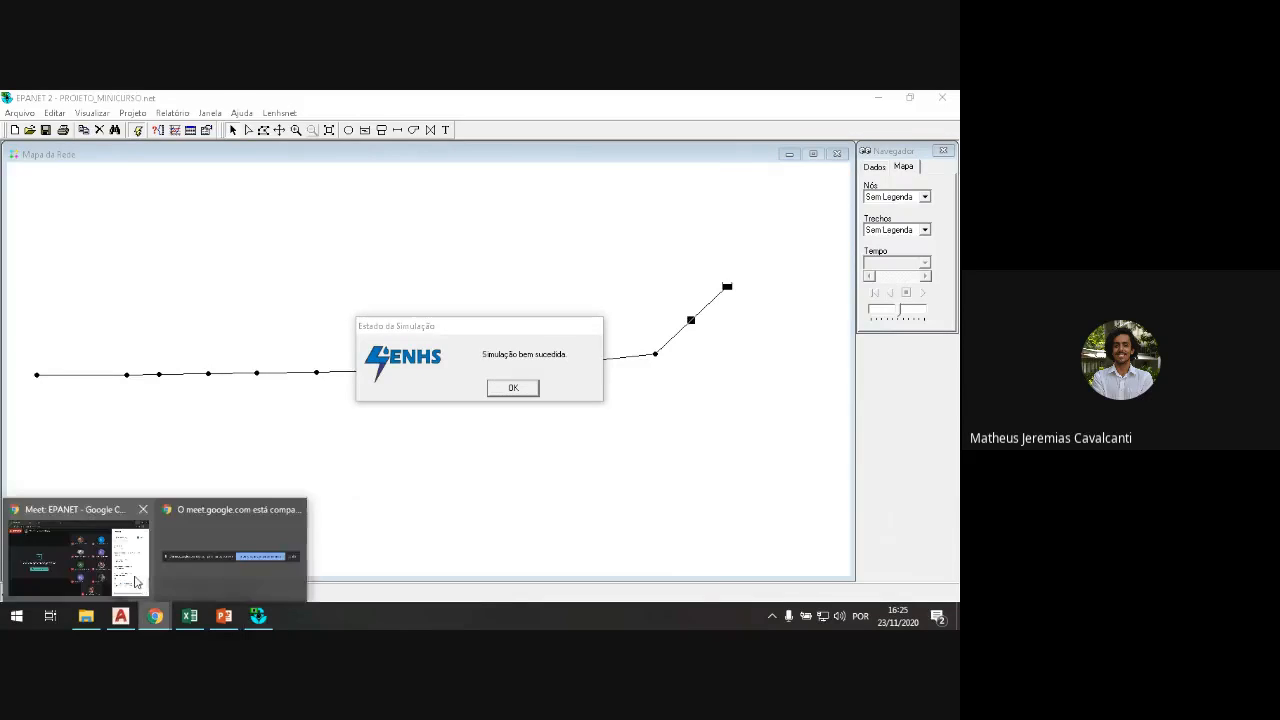
click(134, 575)
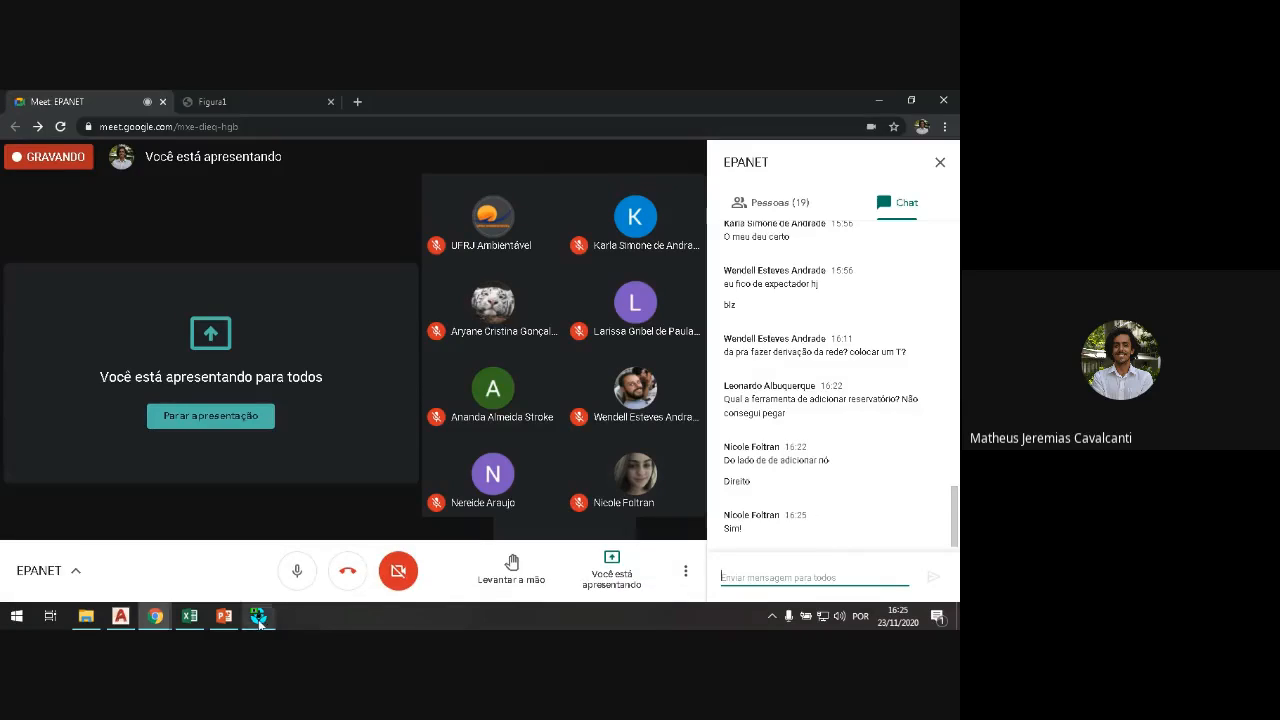
click(258, 616)
click(513, 388)
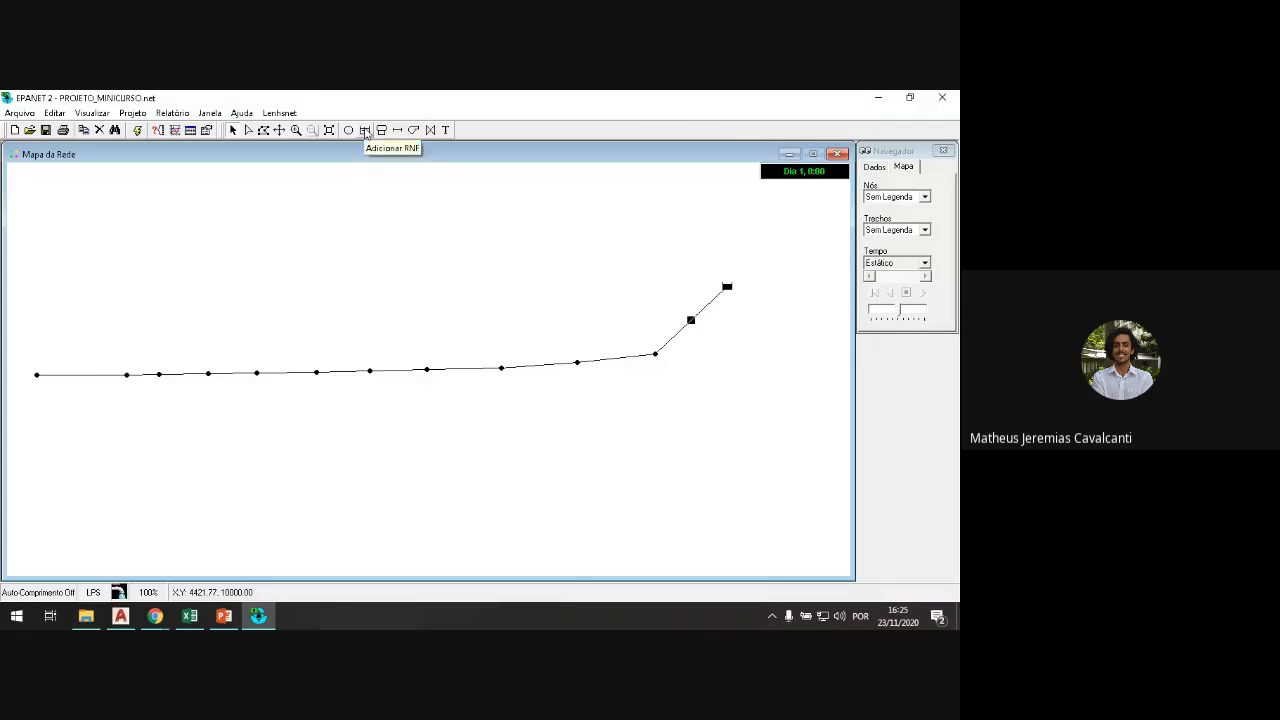
Step: Demonstrate placing an extra fixed-level reservoir above node 11 and starting a pipe from it, and delete that extra reservoir
click(366, 131)
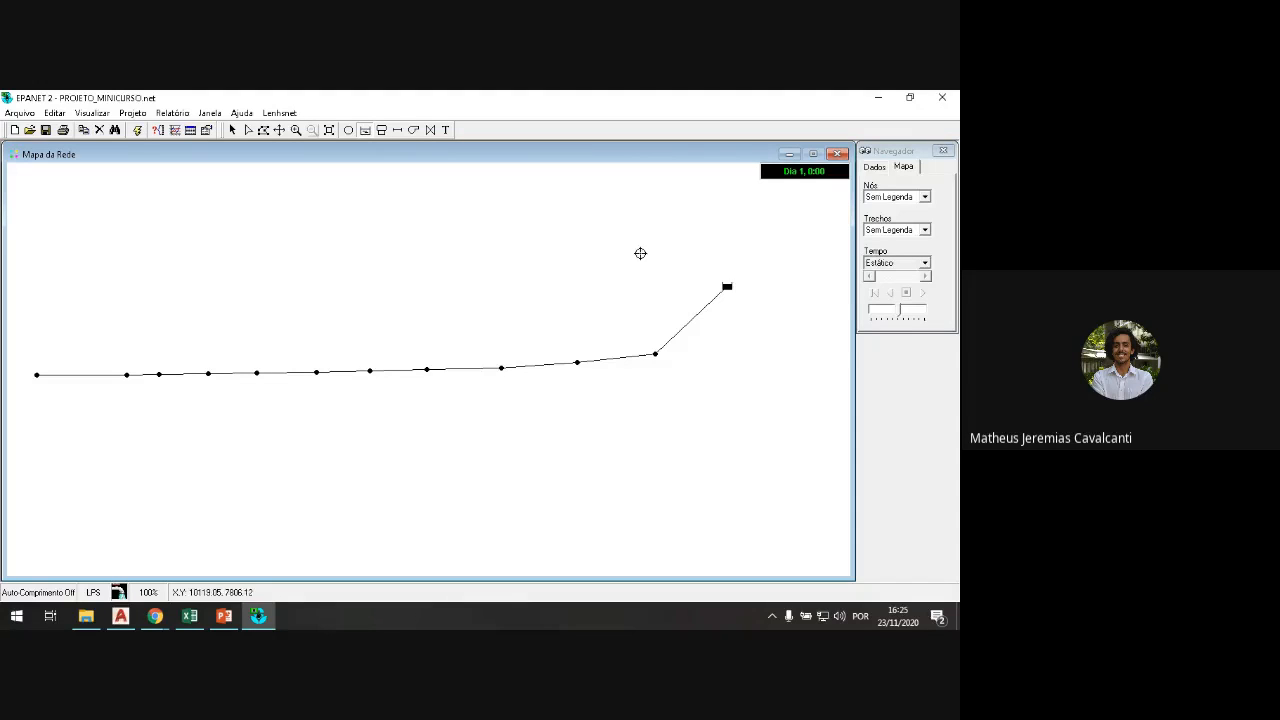
click(640, 245)
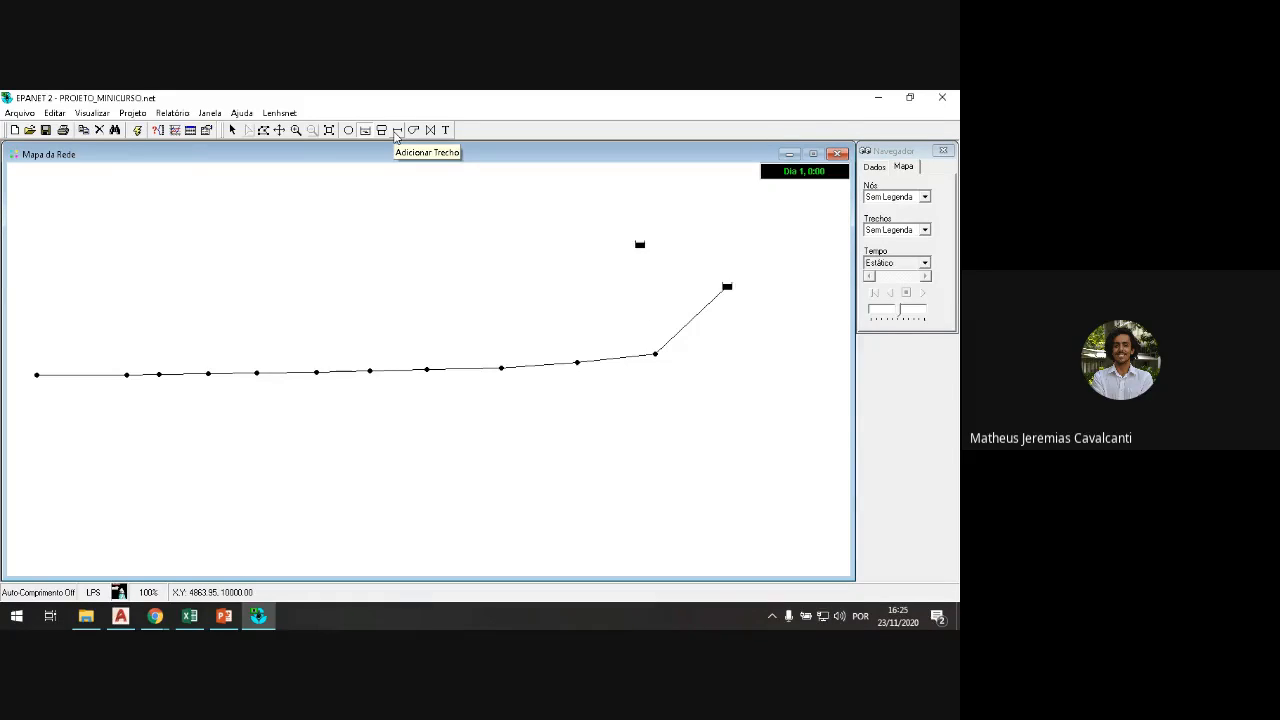
click(396, 133)
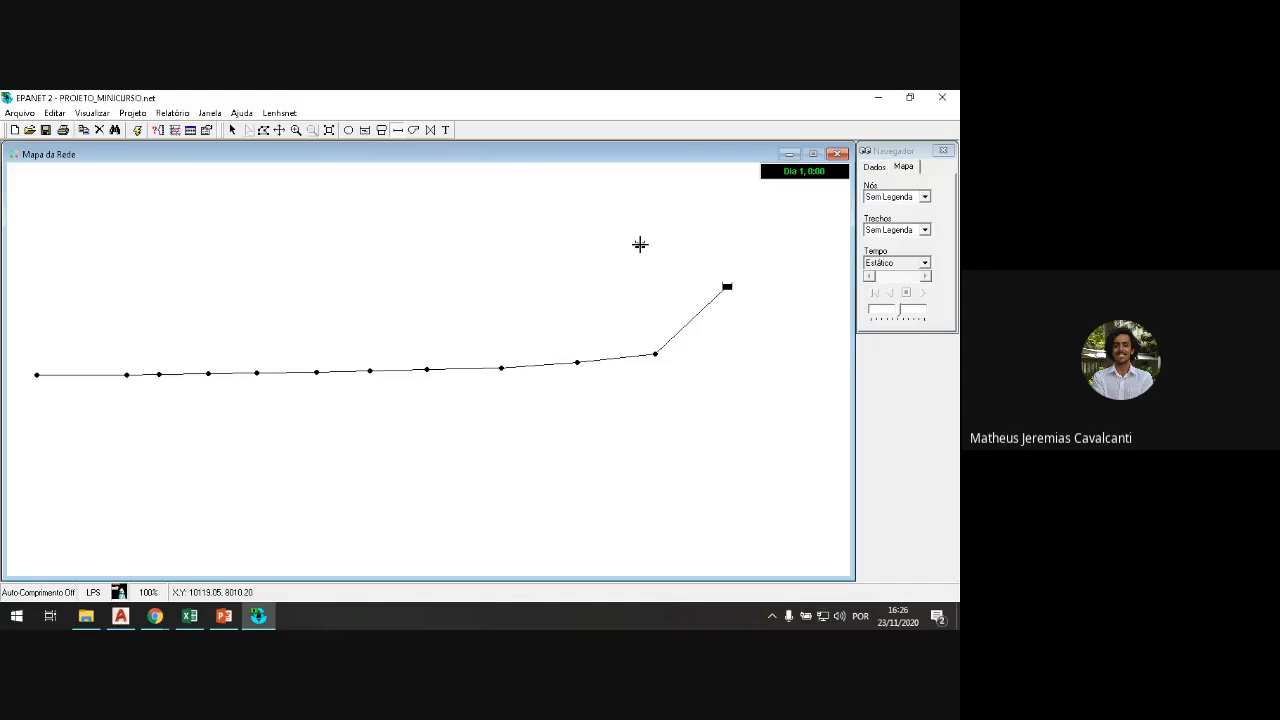
click(640, 244)
click(234, 131)
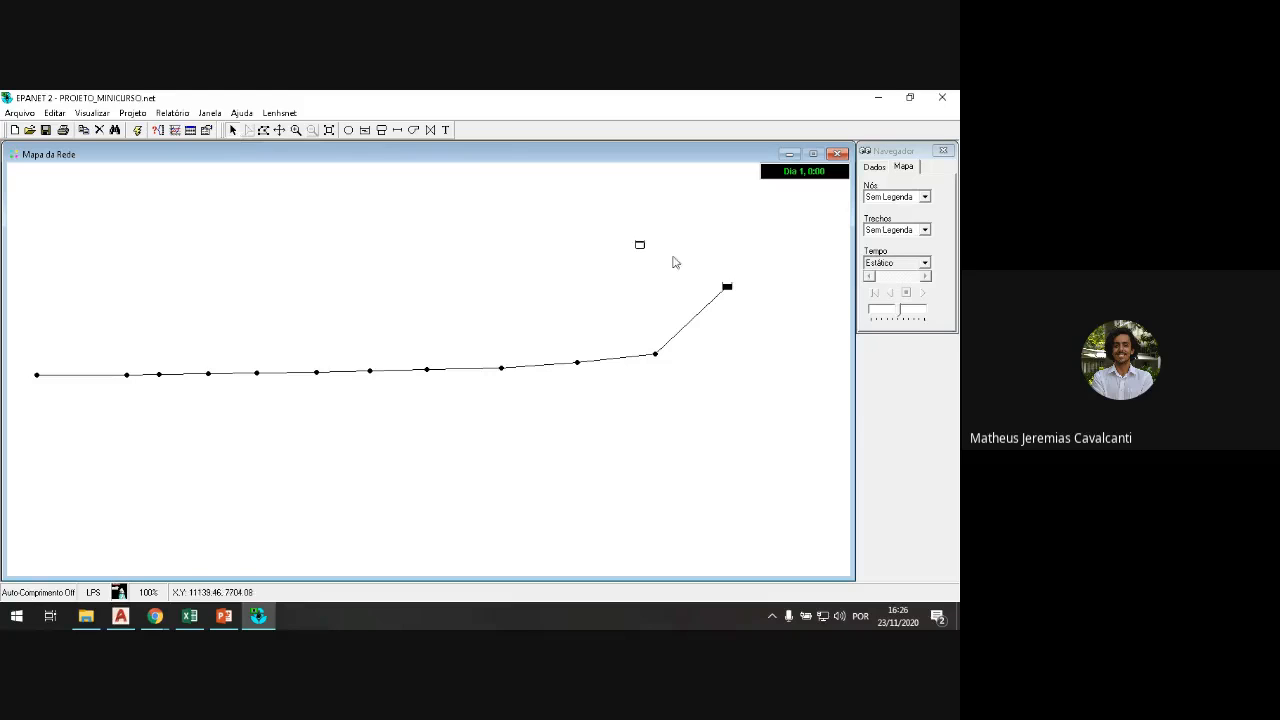
right_click(640, 245)
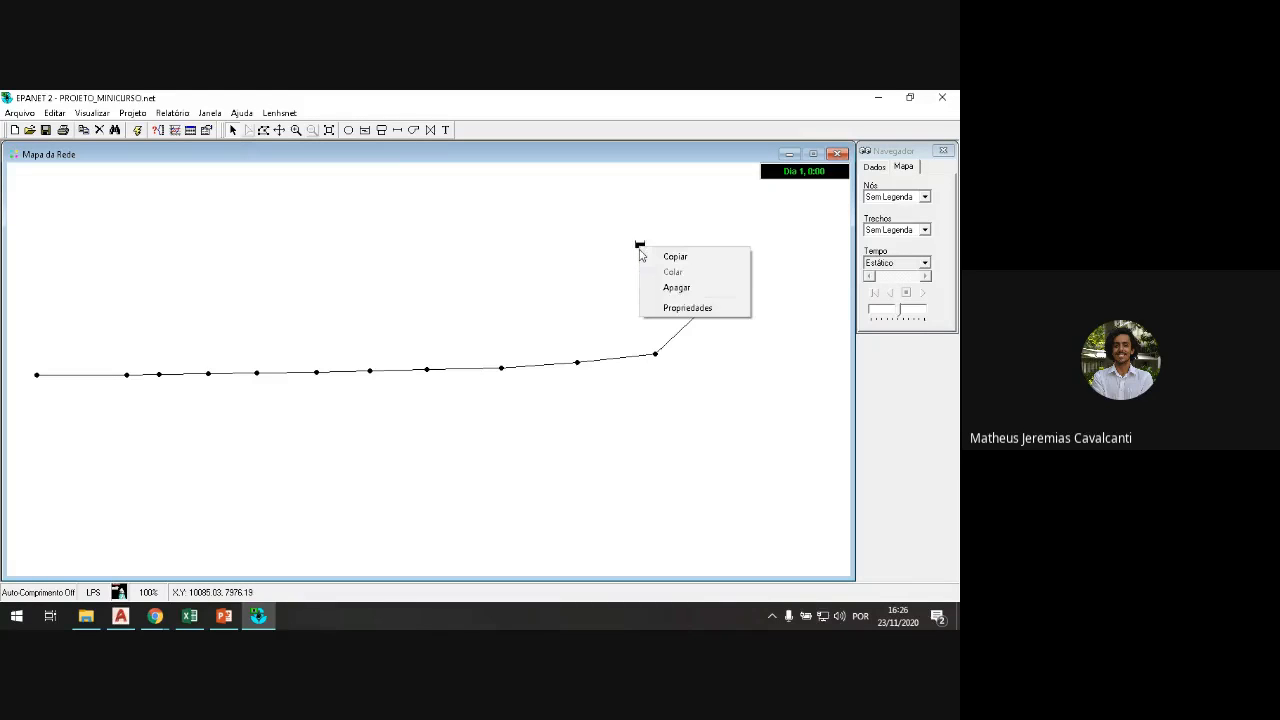
click(675, 286)
click(472, 387)
Step: Read the participants' new questions in the Google Meet chat, and return to EPANET
click(155, 616)
click(128, 587)
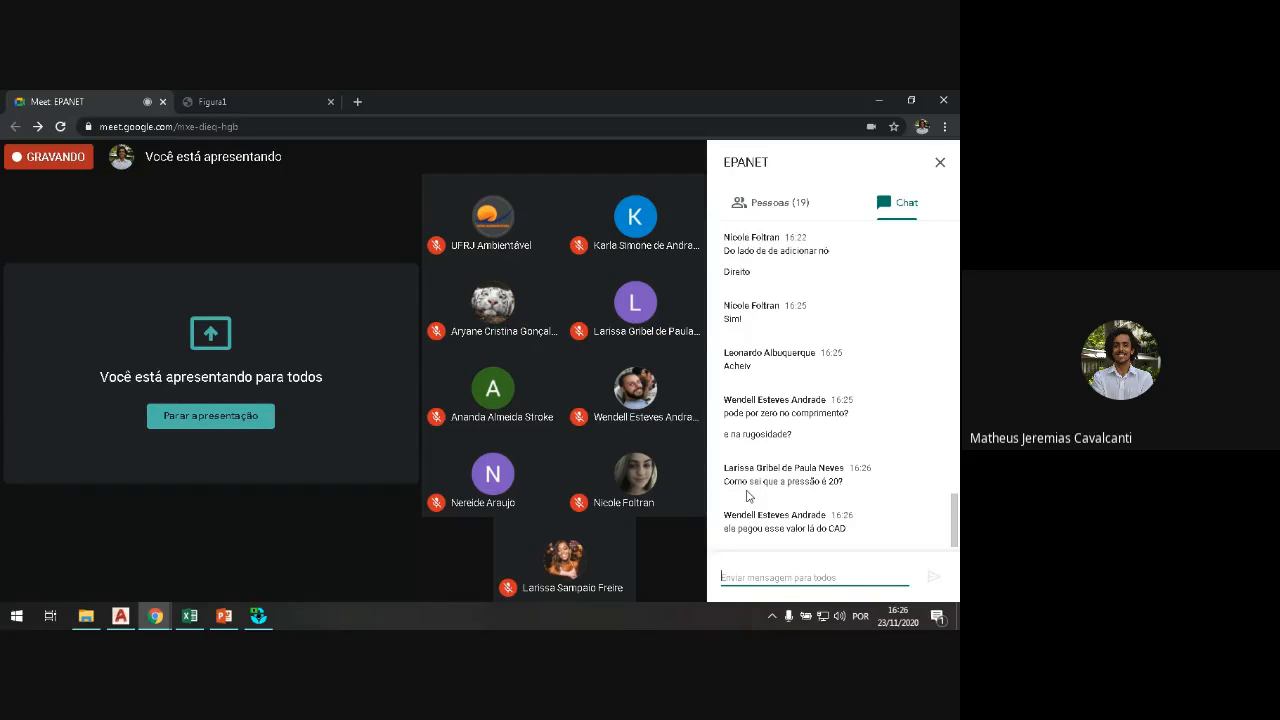
click(256, 615)
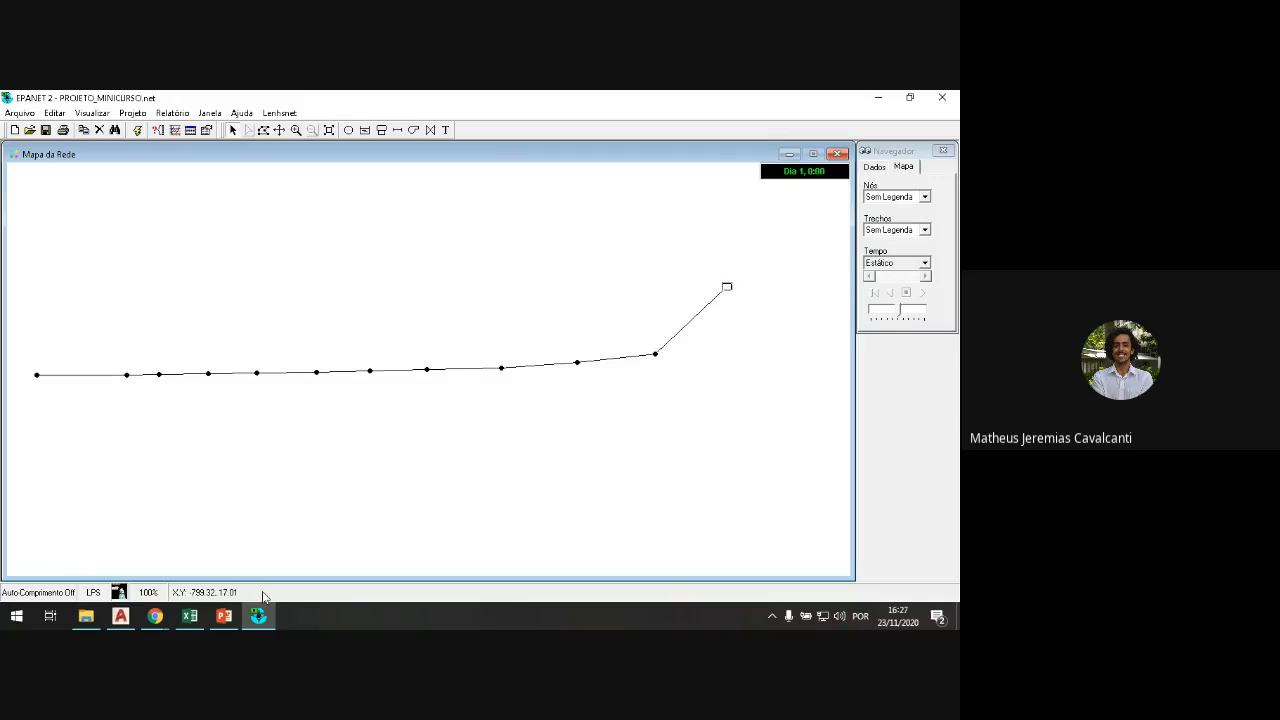
Step: Switch to AutoCAD and examine the pressure and elevation annotations where the red pipeline meets the existing network on Rua Borja Reis
click(125, 613)
scroll(265, 370, down, 4)
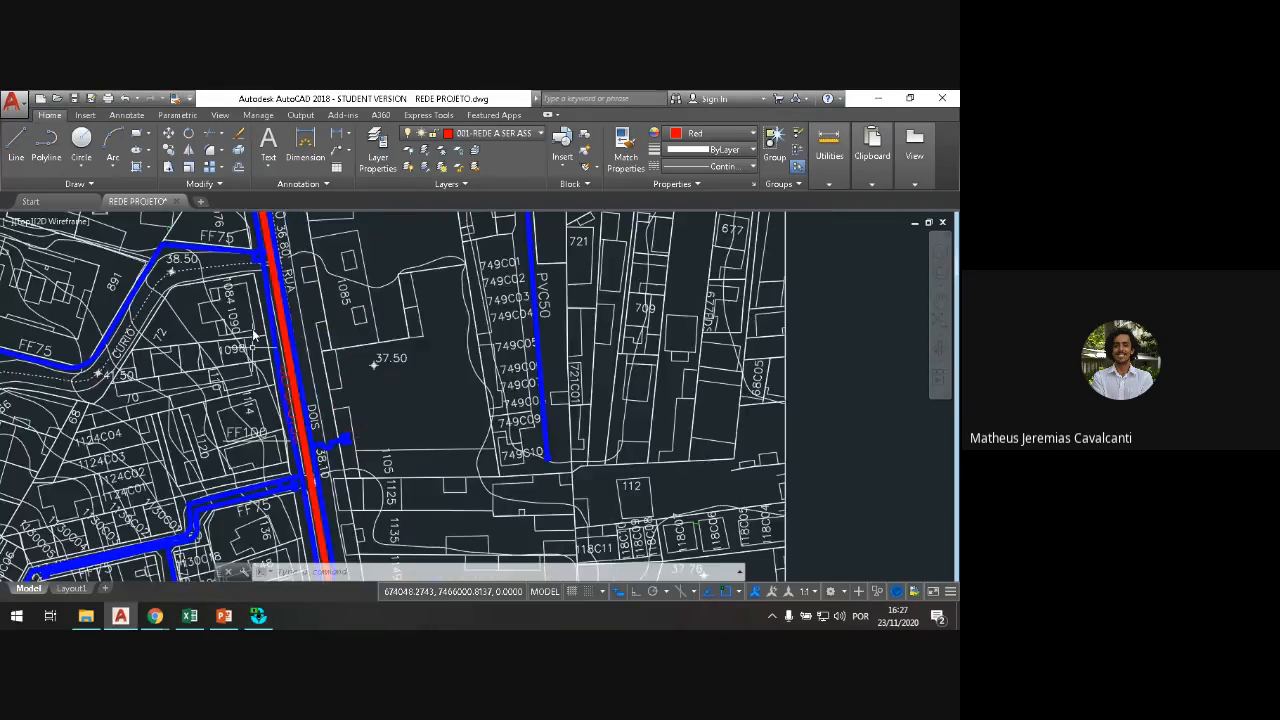
scroll(300, 335, down, 3)
scroll(390, 335, up, 6)
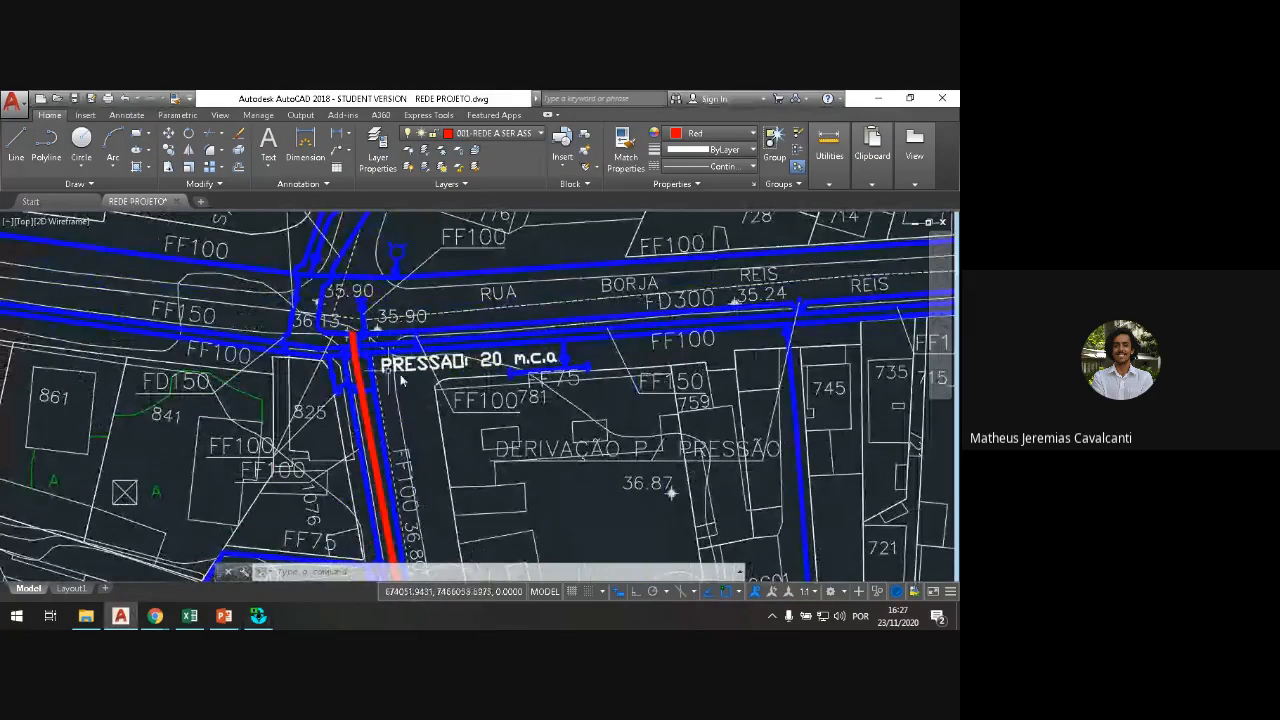
scroll(365, 400, down, 5)
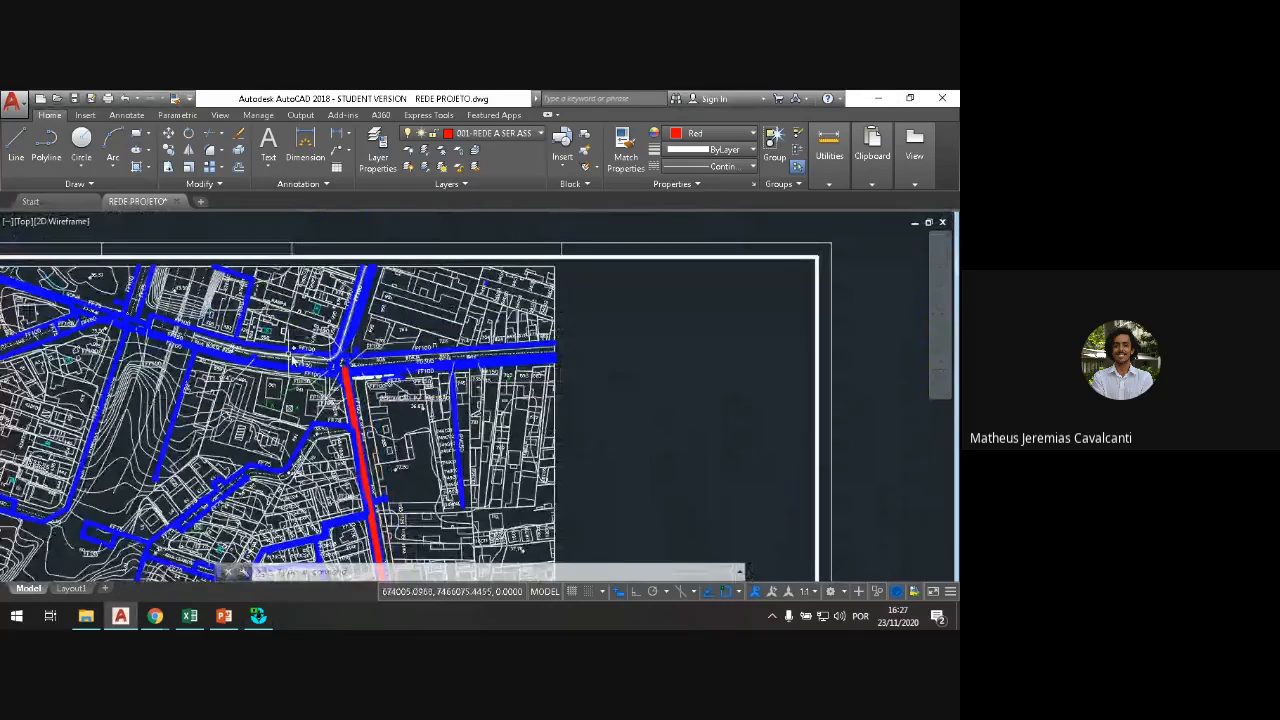
drag(333, 370, 413, 393)
scroll(413, 393, up, 6)
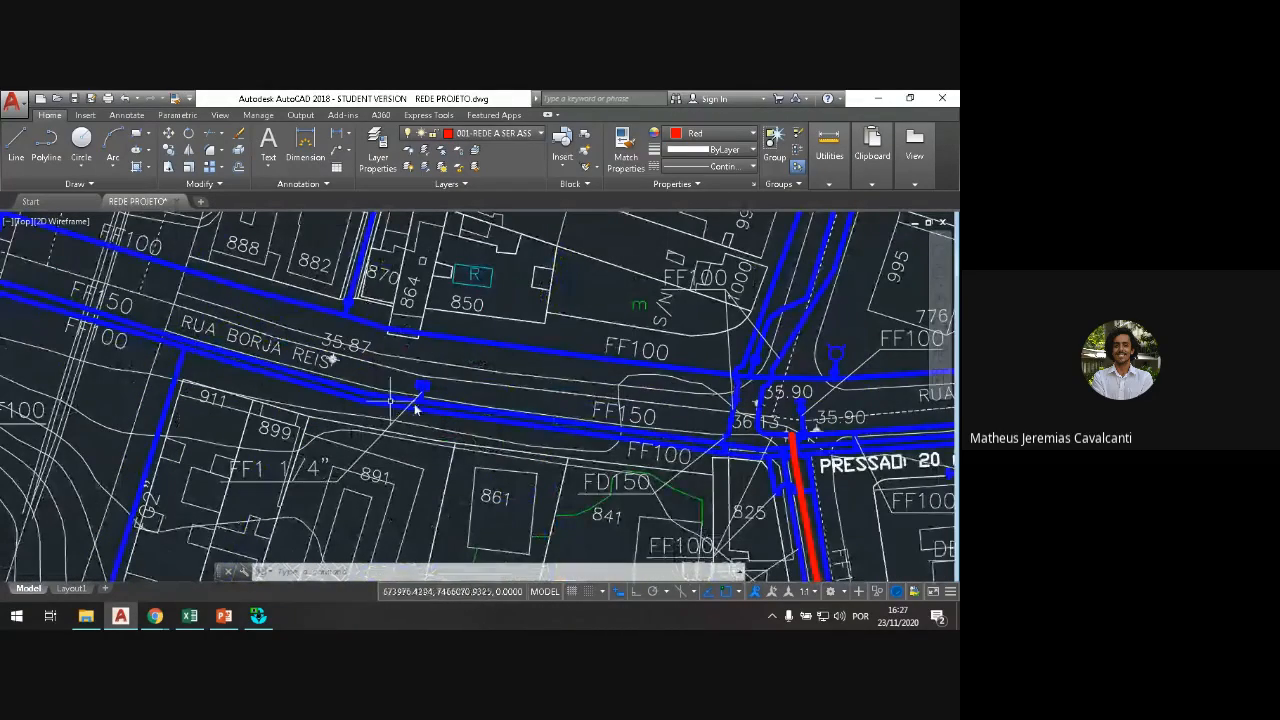
drag(629, 427, 286, 411)
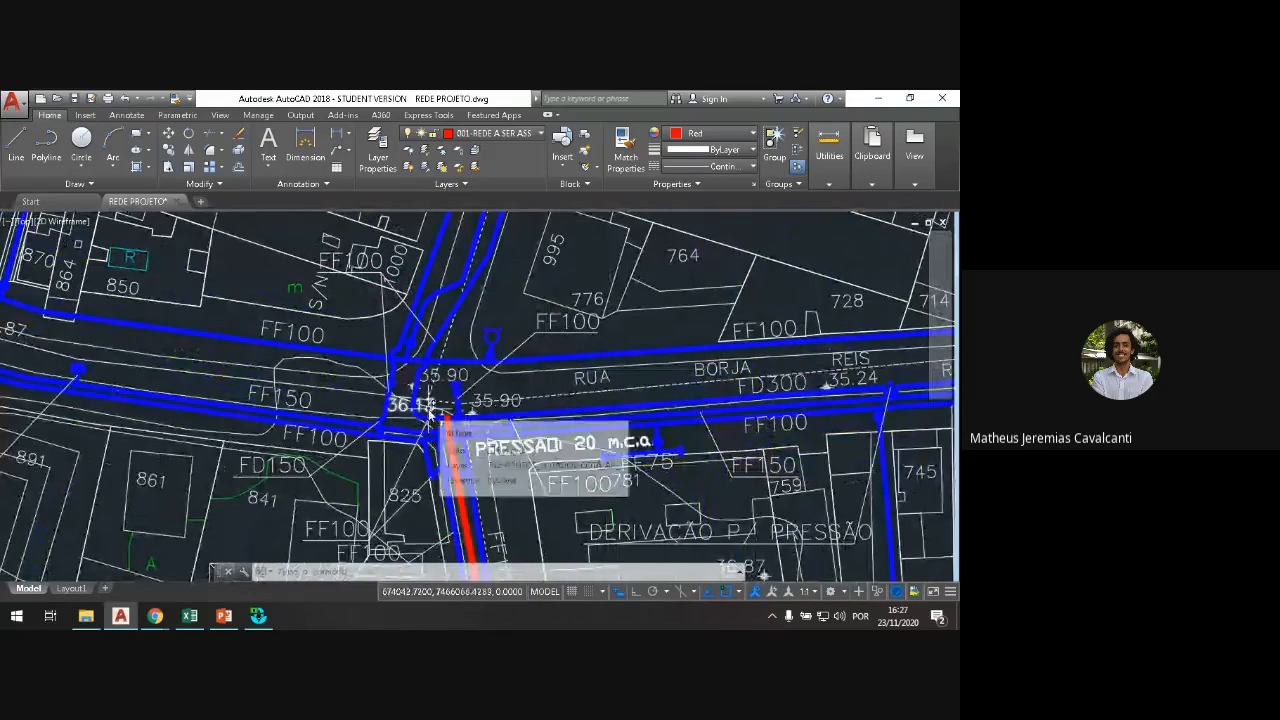
Step: Examine the 20 m.c.a. pressure note, the elevations and the red pipeline's connection to the existing network on Rua Borja Reis
scroll(456, 400, up, 4)
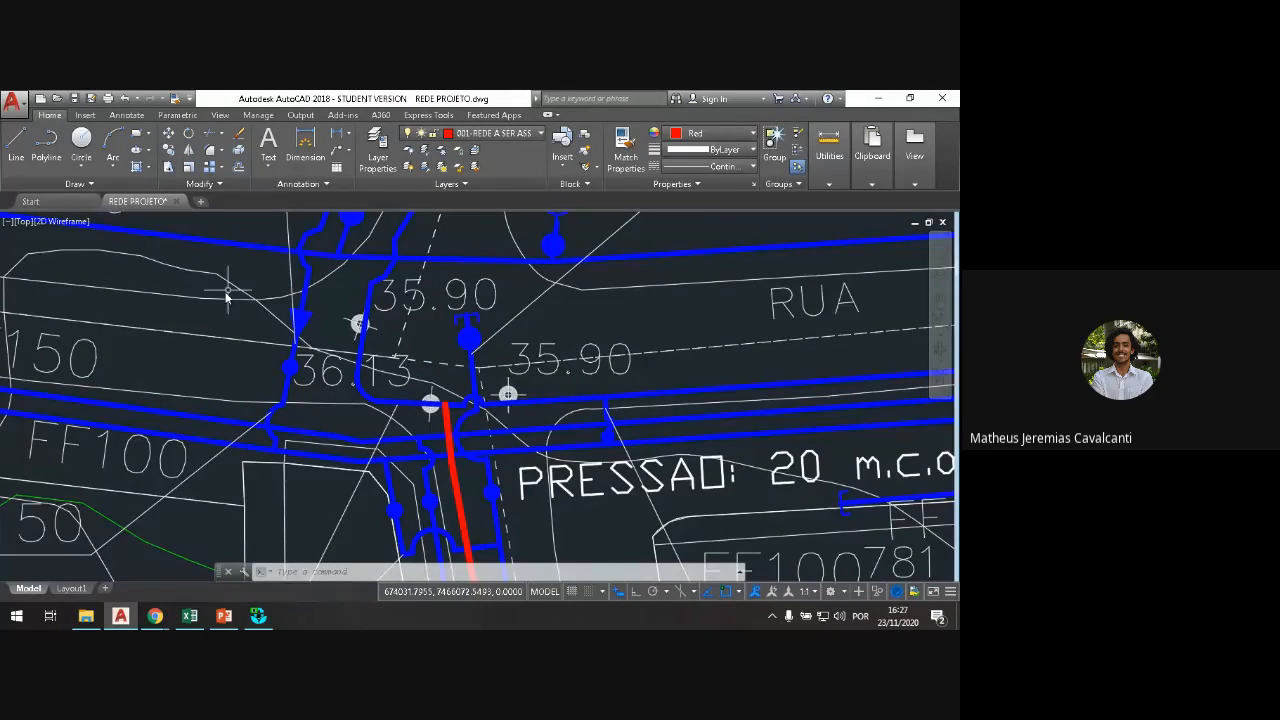
scroll(232, 300, down, 5)
scroll(240, 337, down, 5)
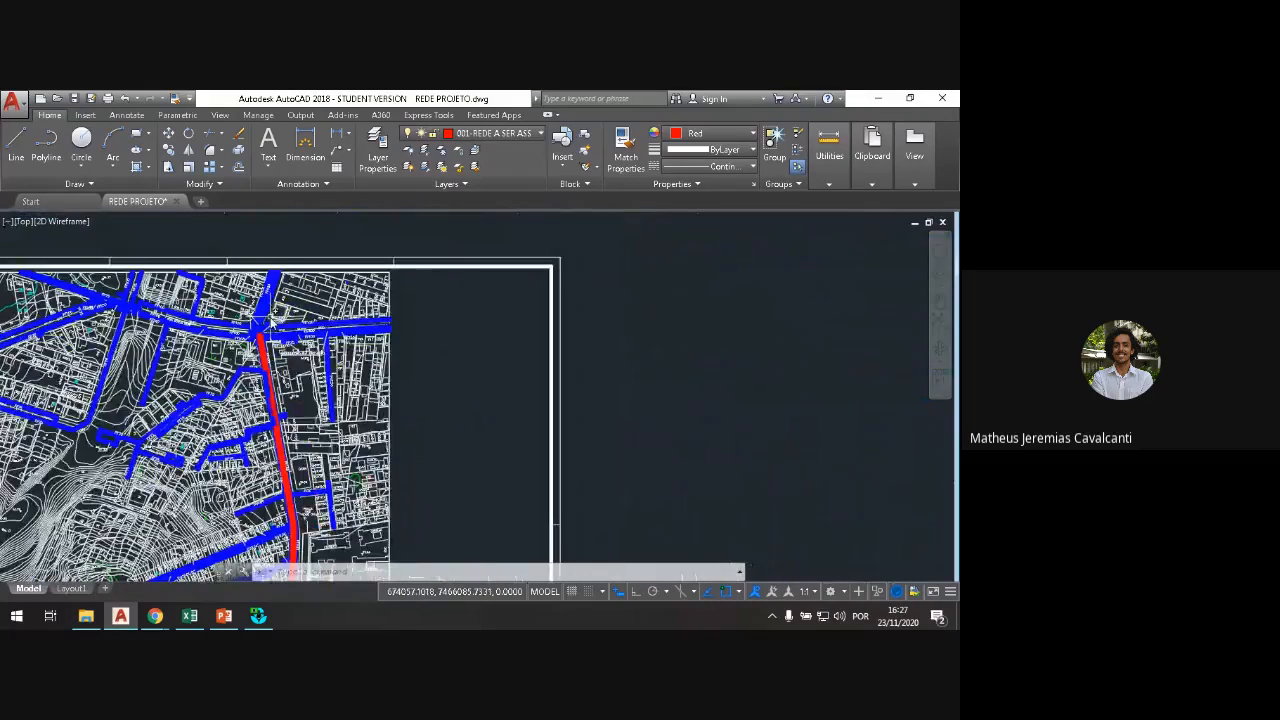
mouse_move(271, 318)
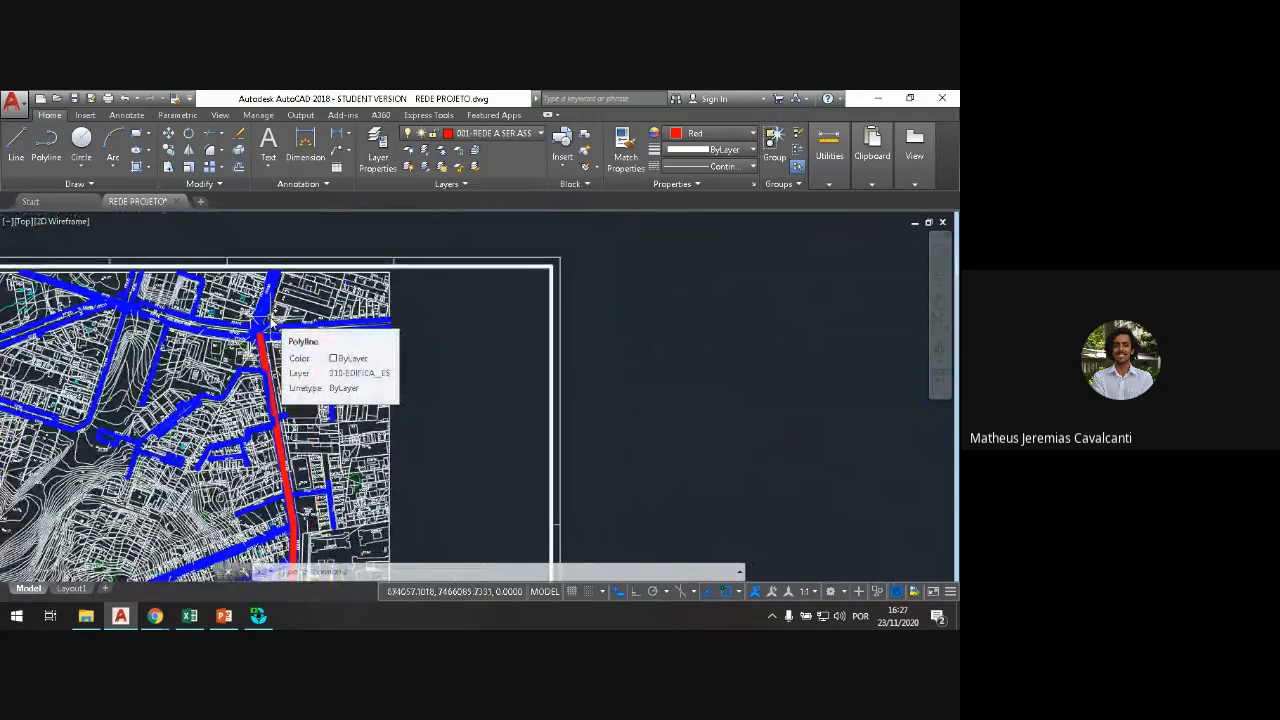
scroll(303, 346, up, 4)
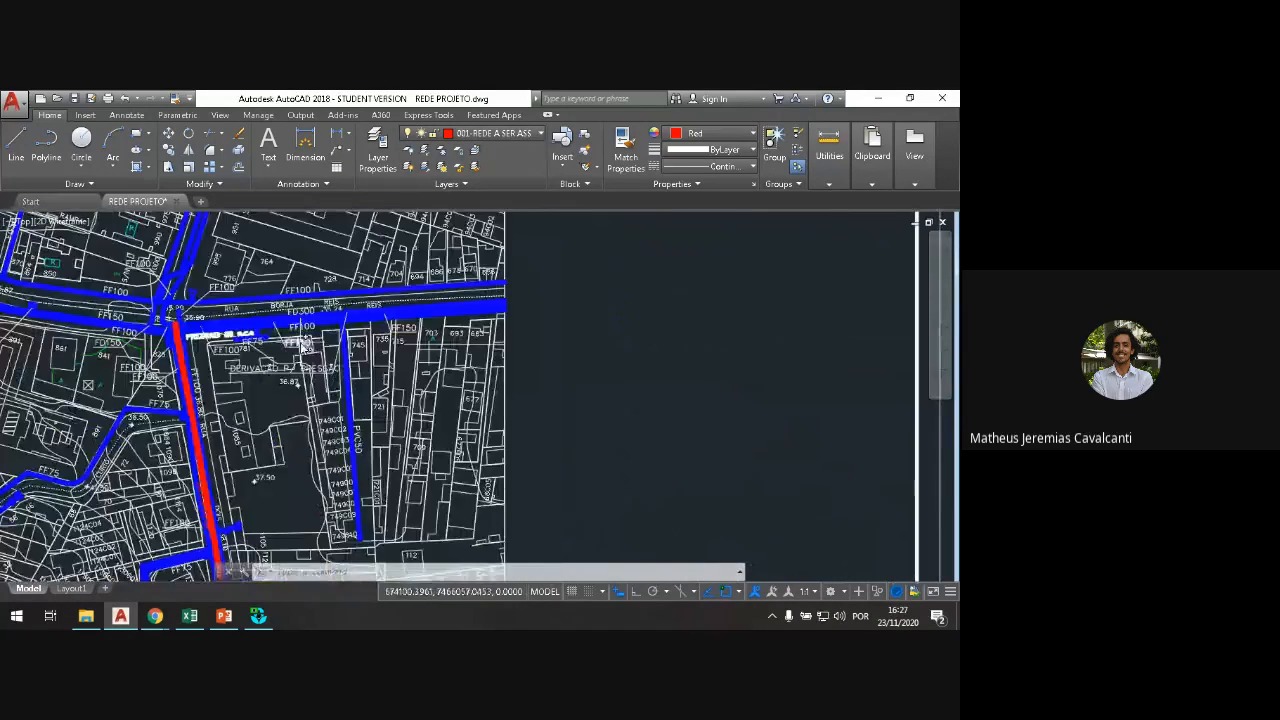
scroll(211, 334, up, 4)
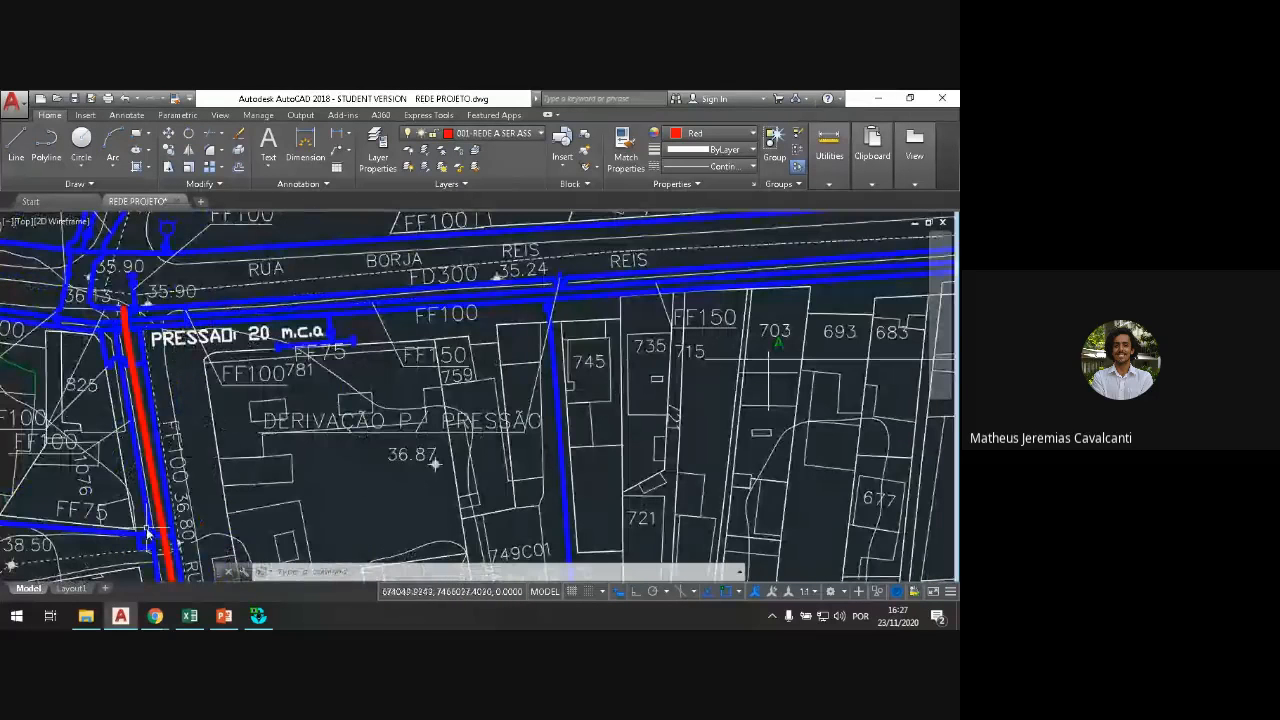
Step: Switch to the Google Meet chat, read the recent questions including the one about pipe 11's length, and return to EPANET
mouse_move(155, 615)
click(128, 566)
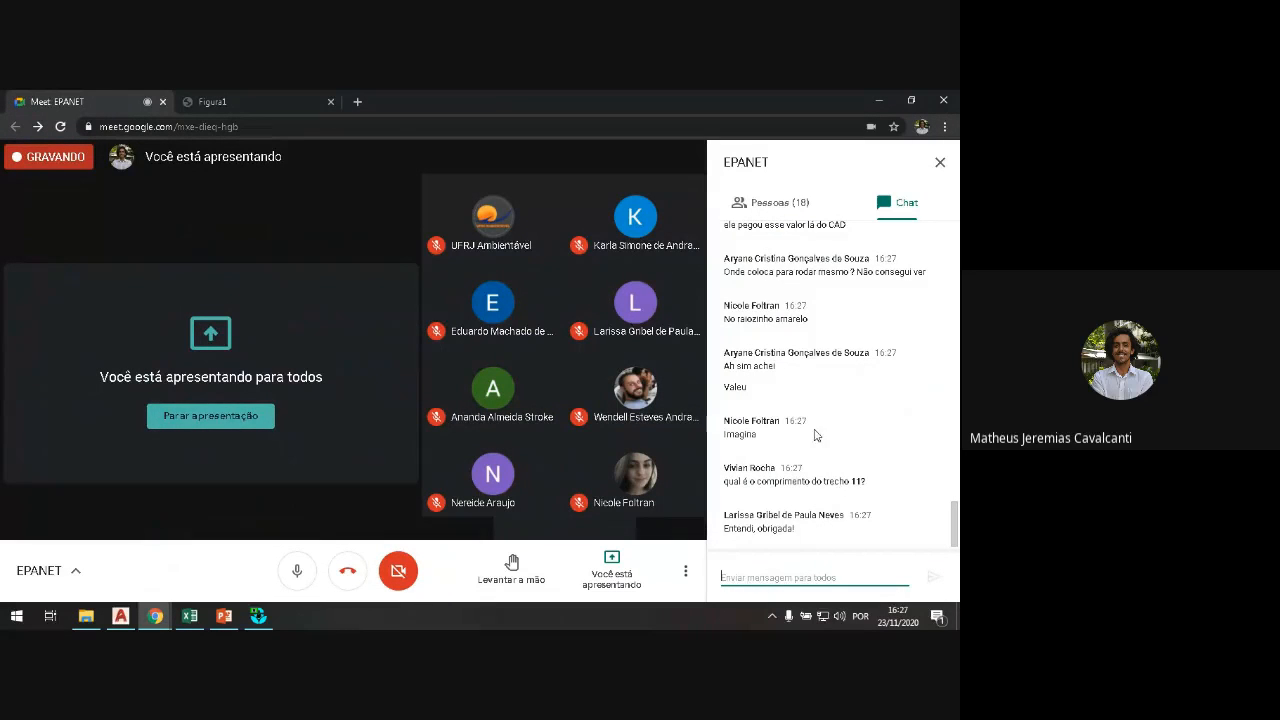
scroll(817, 430, up, 1)
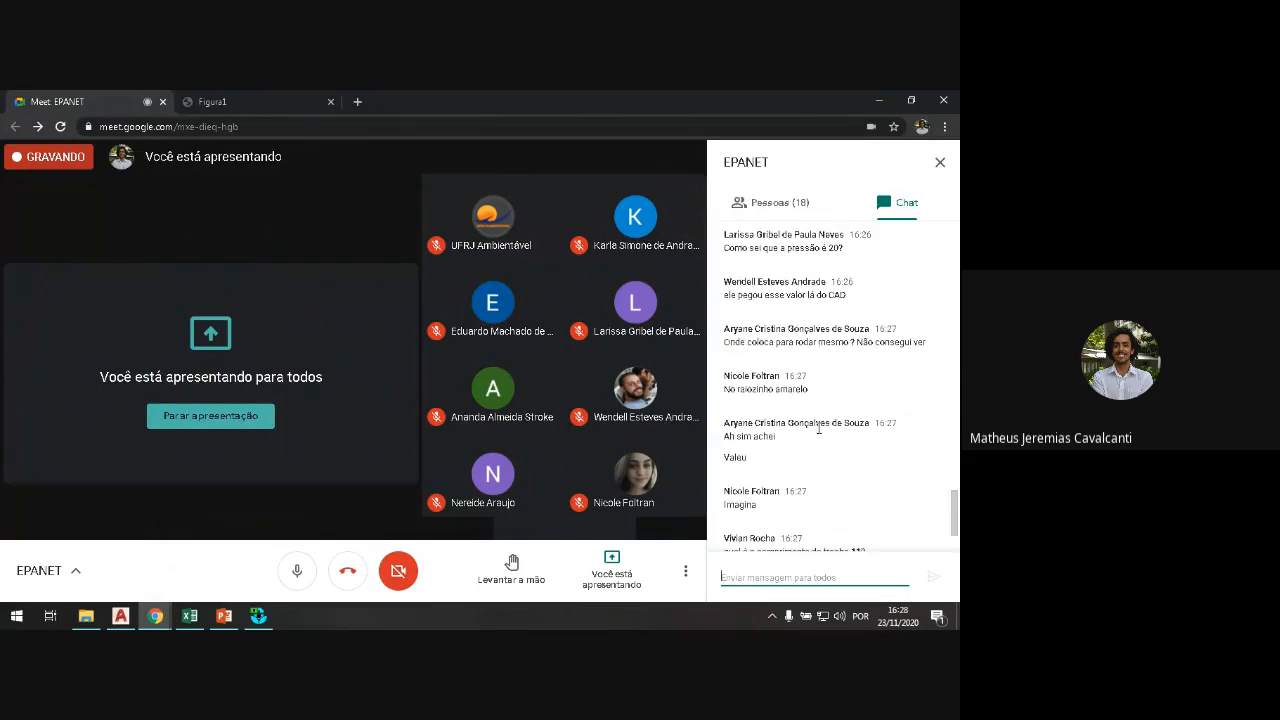
scroll(818, 438, down, 1)
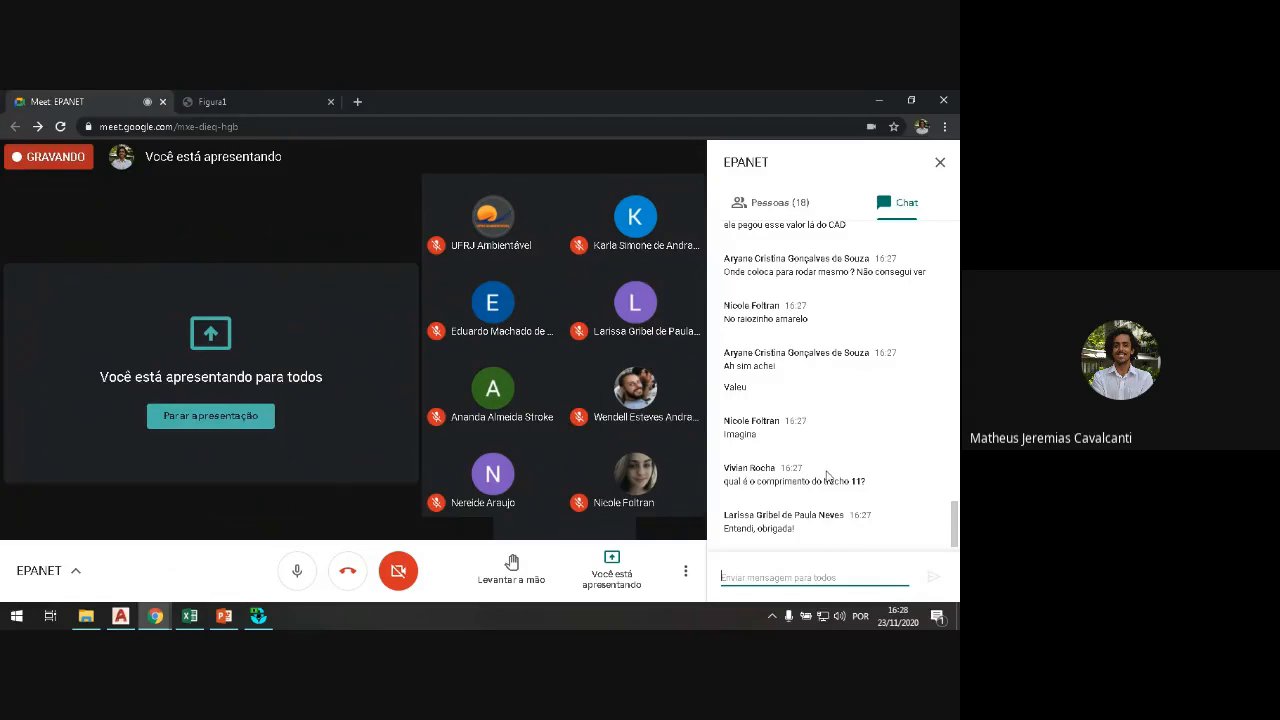
scroll(827, 476, up, 3)
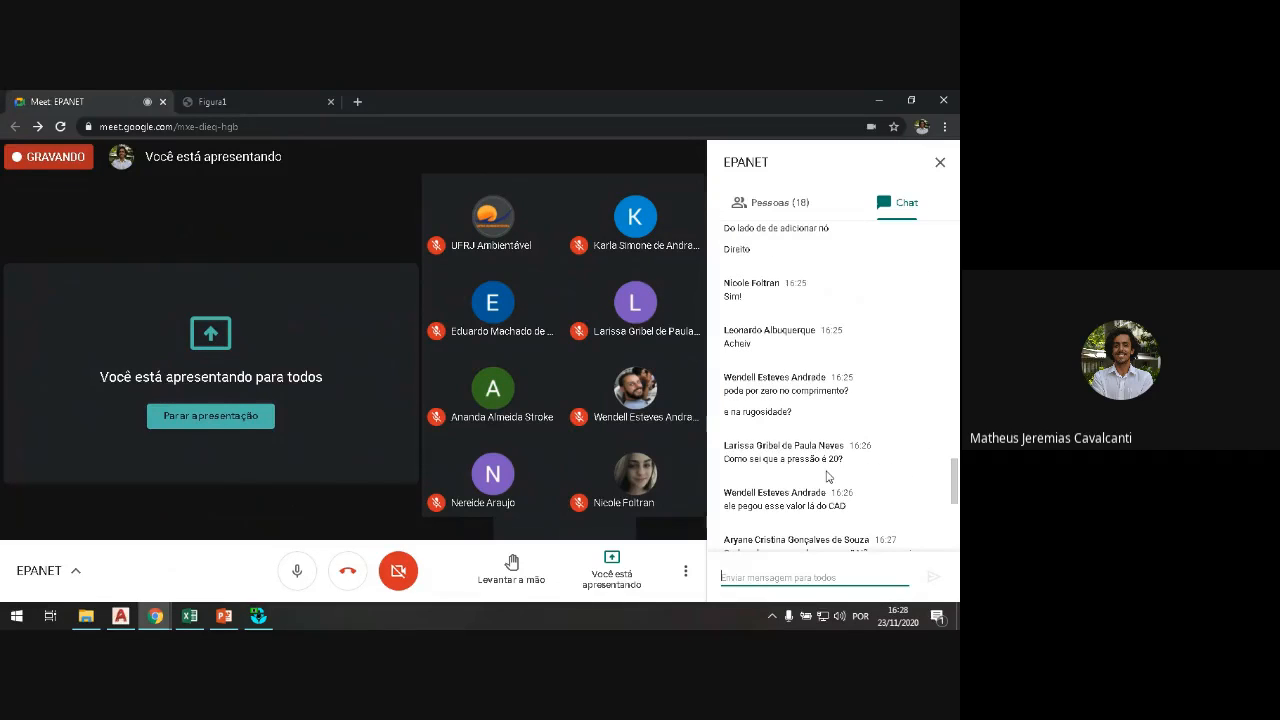
scroll(827, 470, up, 1)
scroll(803, 449, down, 5)
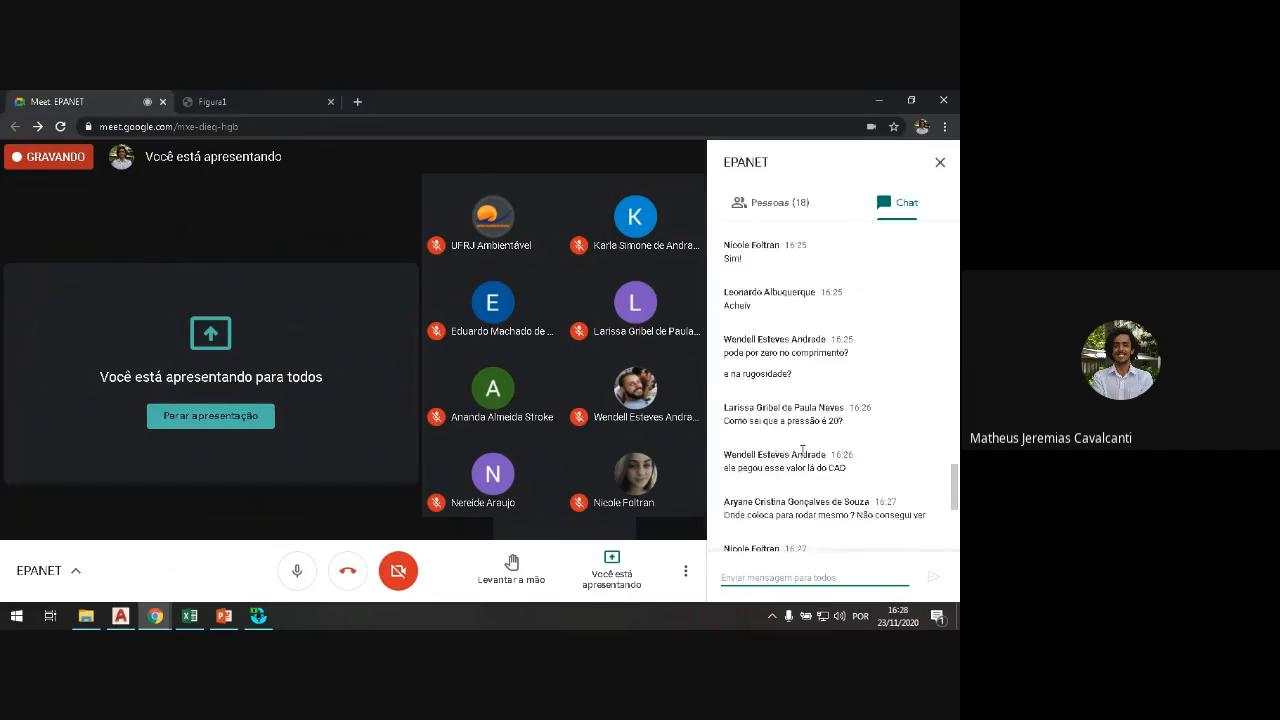
click(258, 615)
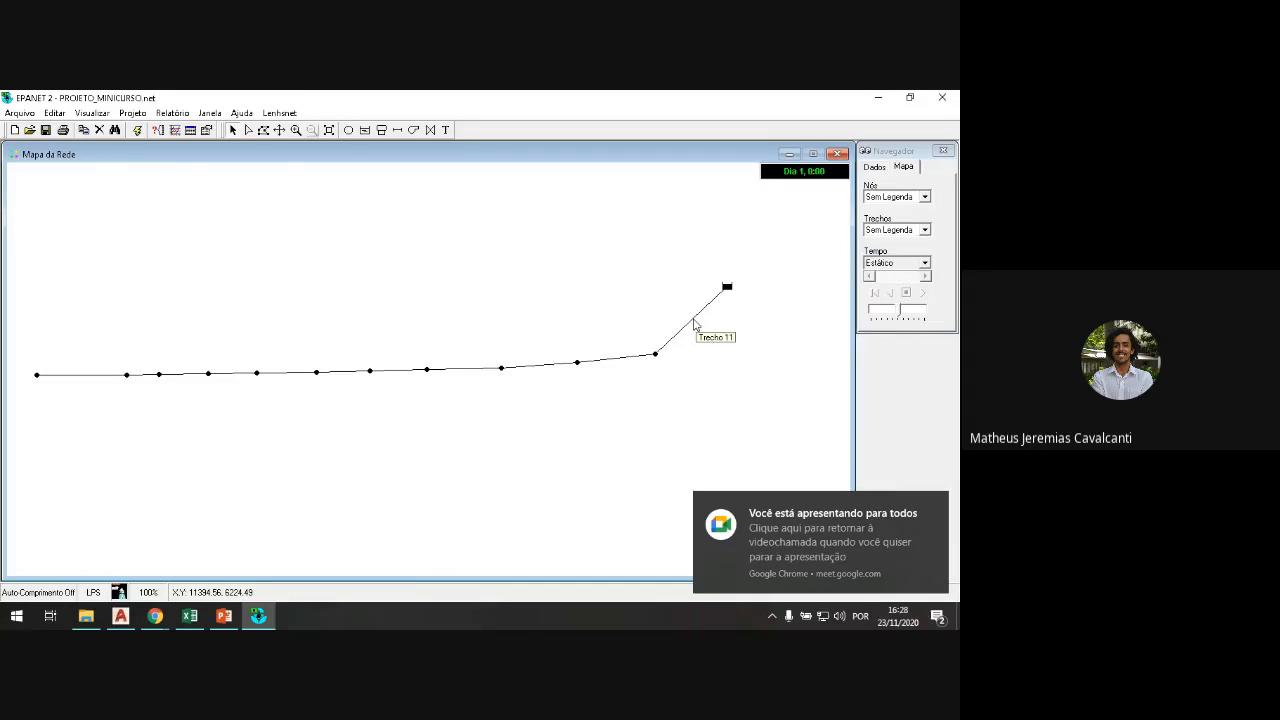
Step: Open the properties of pipe 11 beside the reservoir, consult the Hazen-Williams formula slide in PowerPoint, and return to EPANET
double_click(693, 322)
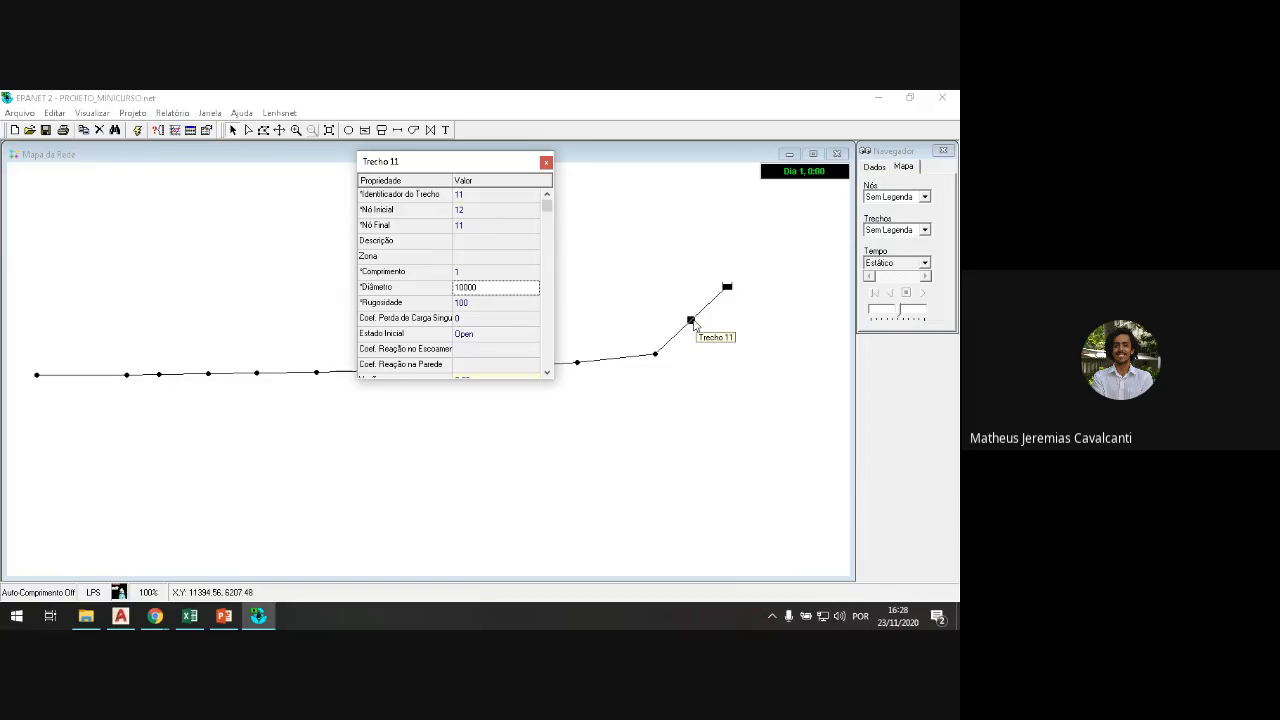
drag(458, 163, 574, 420)
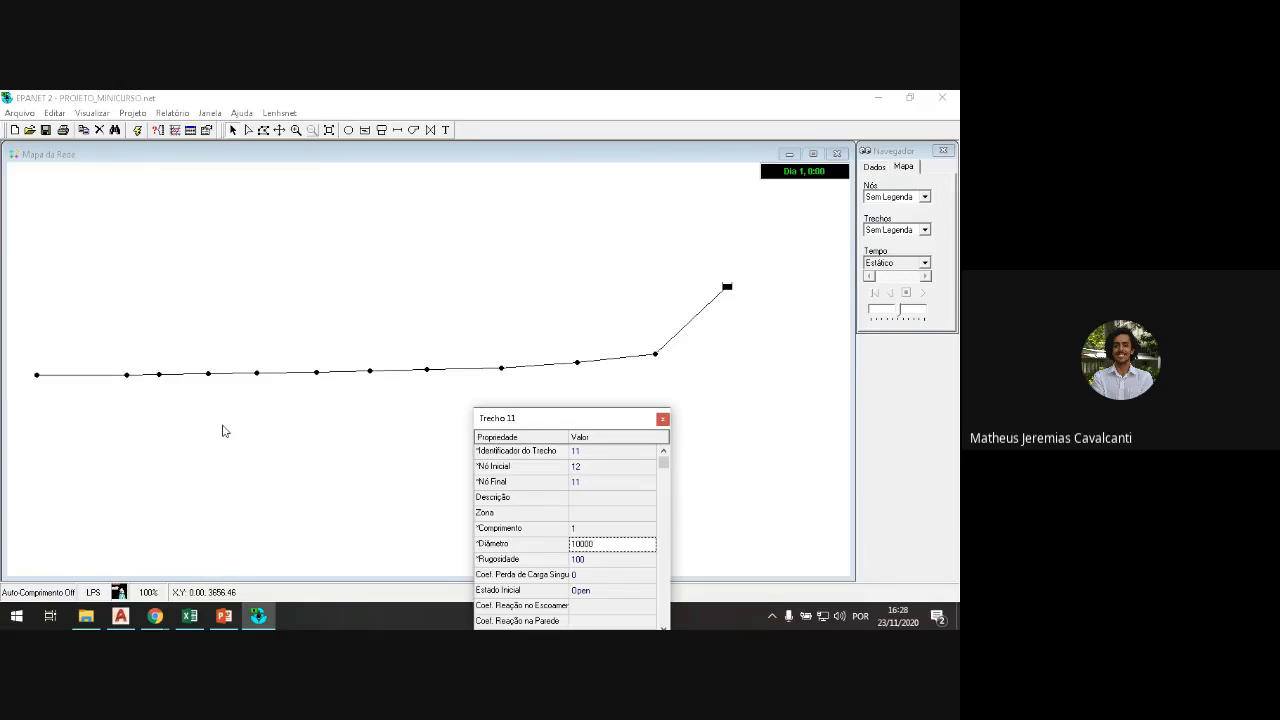
drag(549, 419, 456, 258)
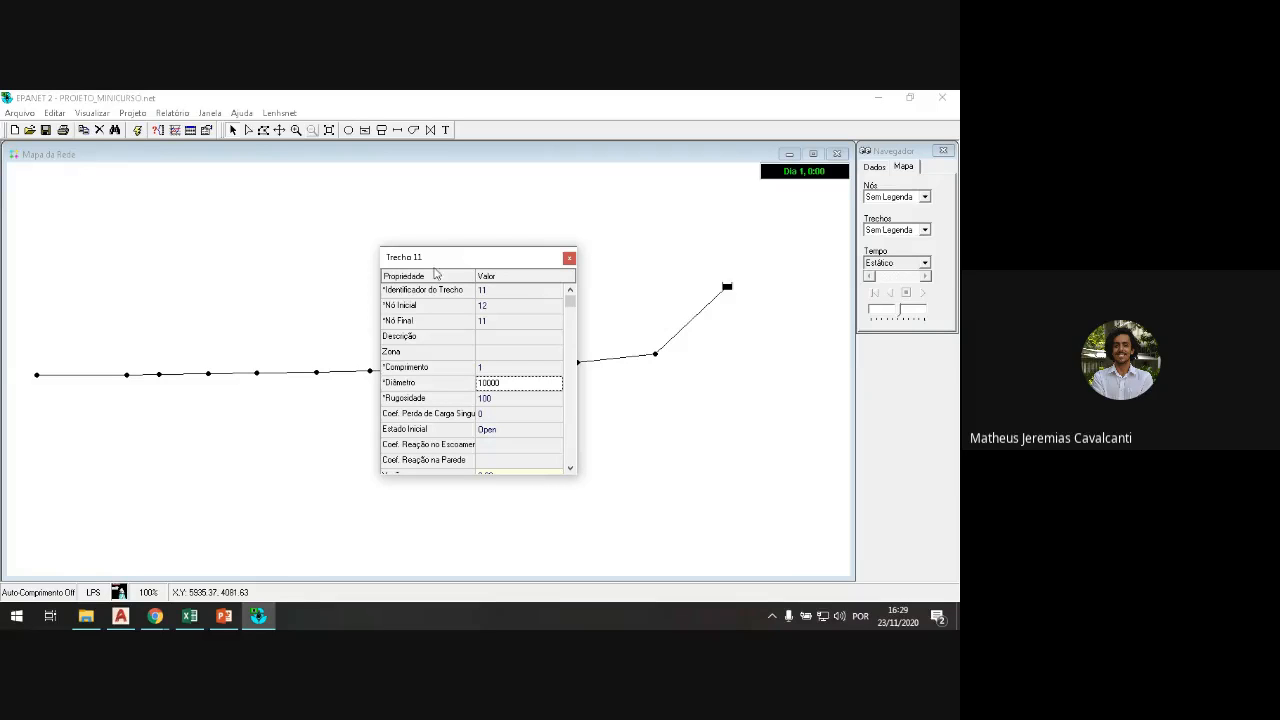
click(224, 616)
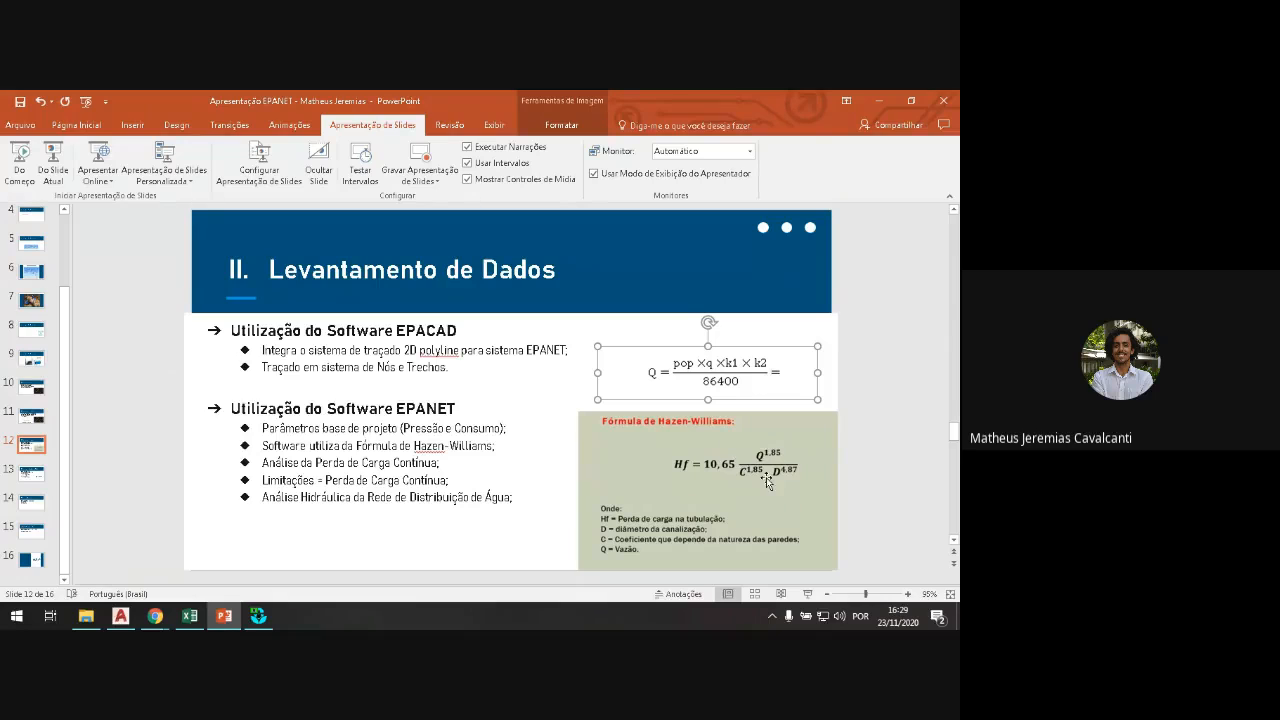
click(259, 615)
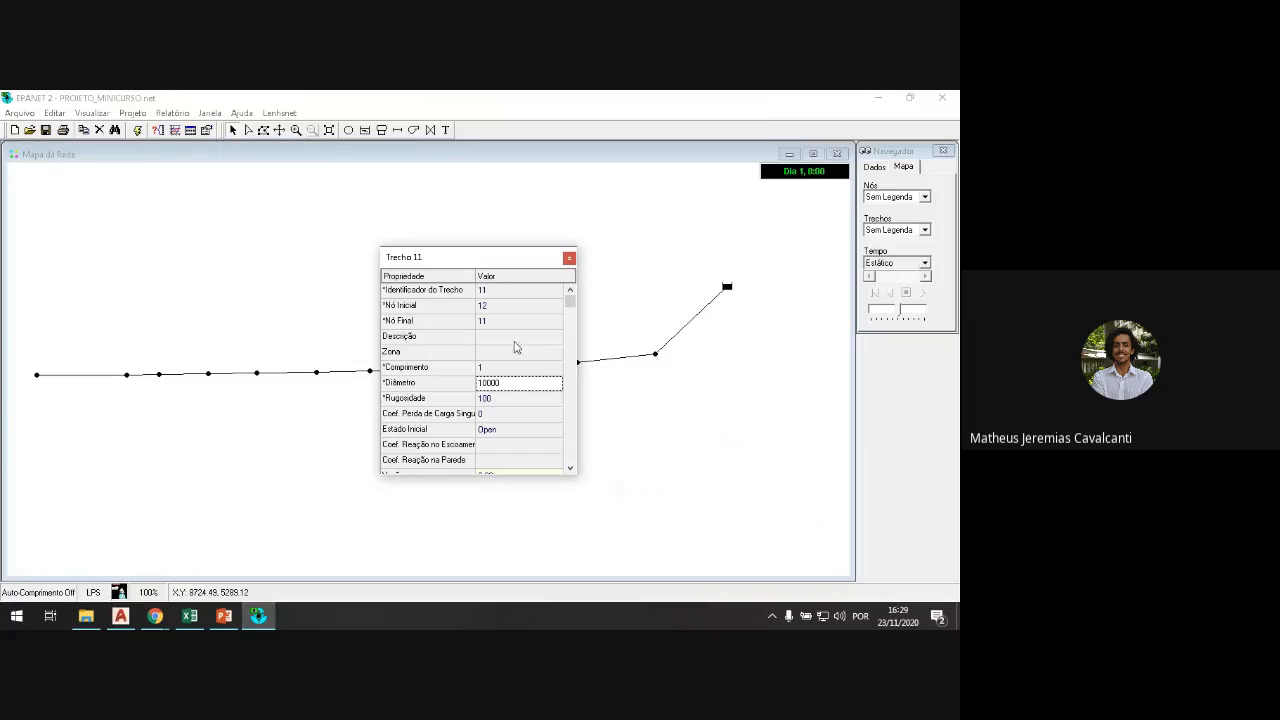
Step: Review the length and diameter fields of pipe 11, and close its properties
click(535, 368)
click(549, 385)
click(533, 368)
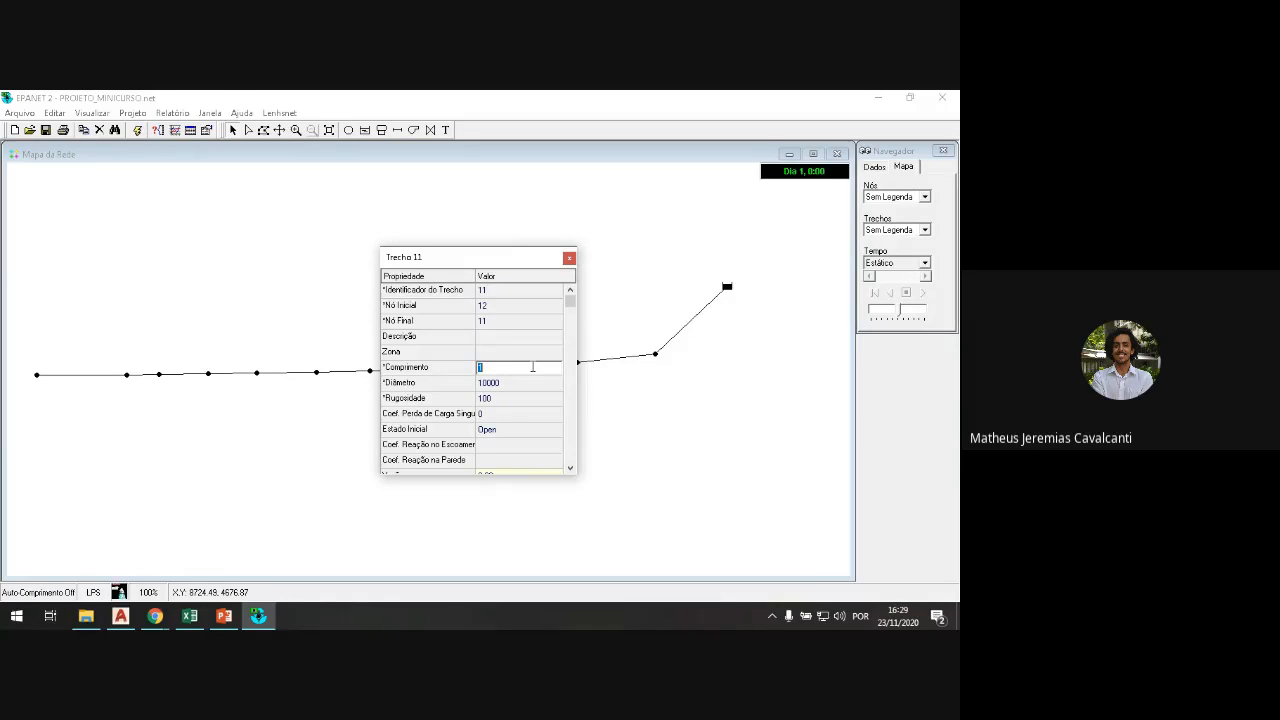
click(569, 259)
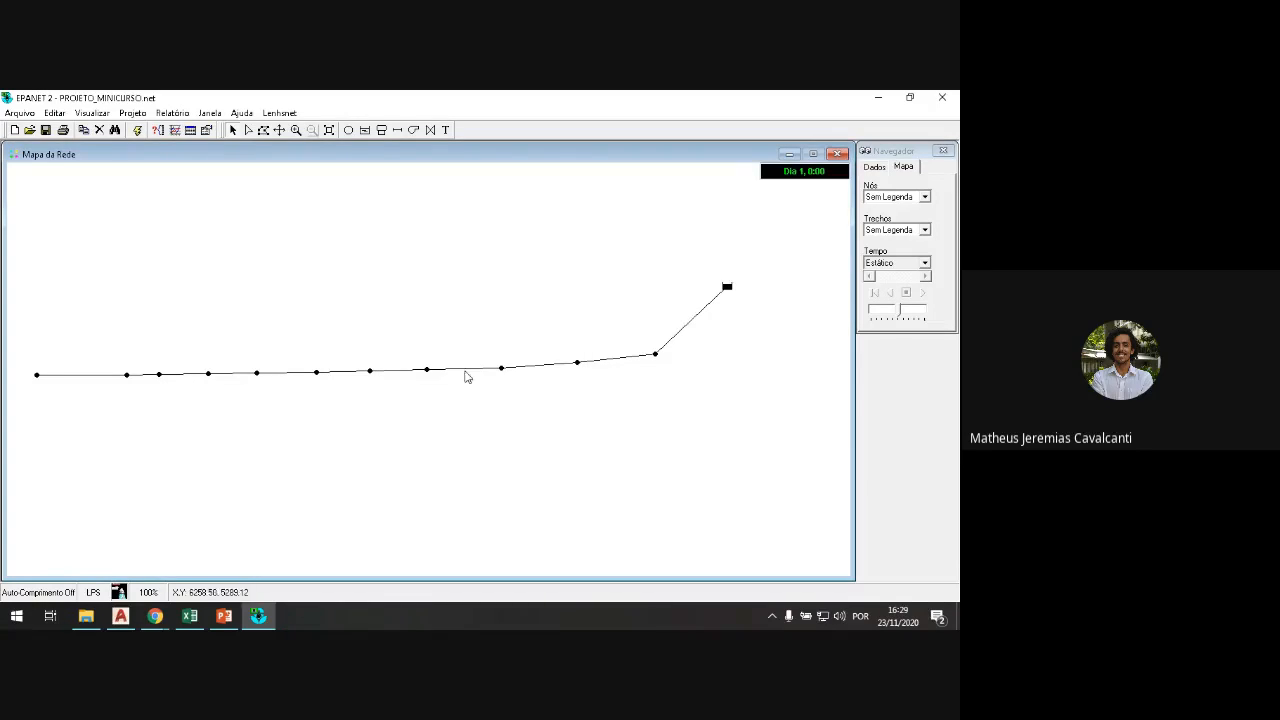
Step: Check the Google Meet chat for replies and return to the EPANET network map
click(156, 617)
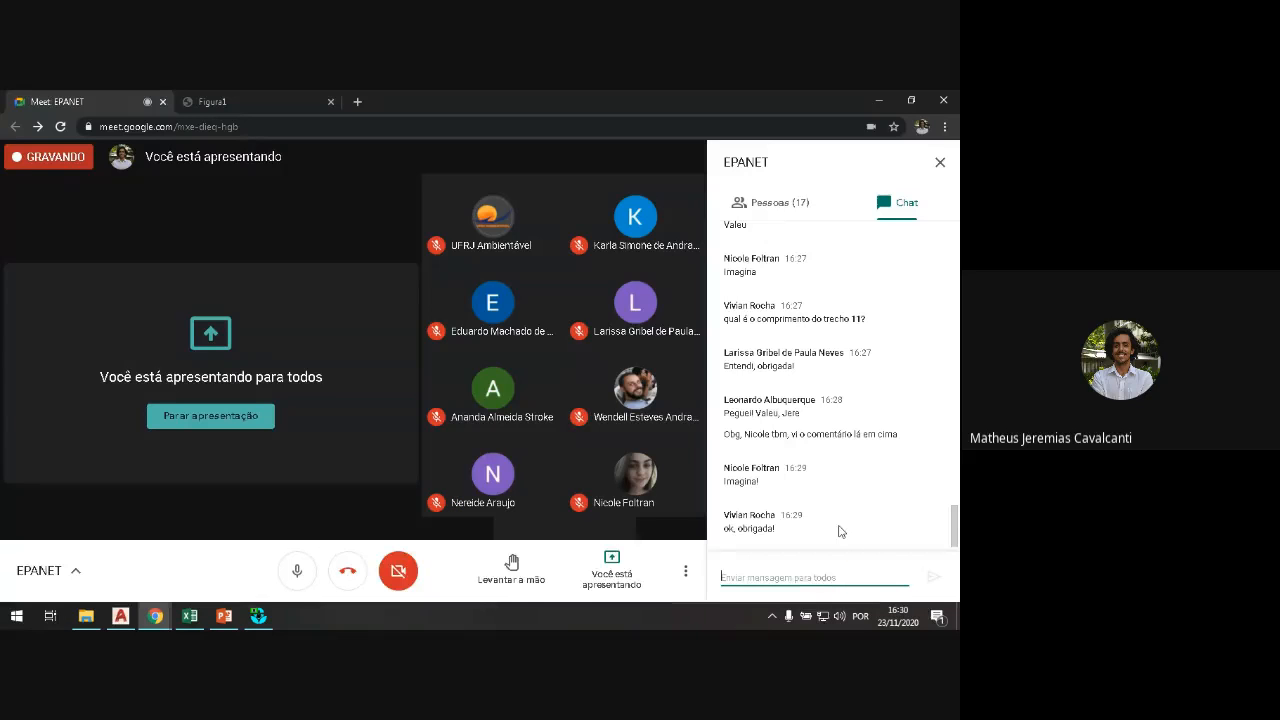
click(880, 100)
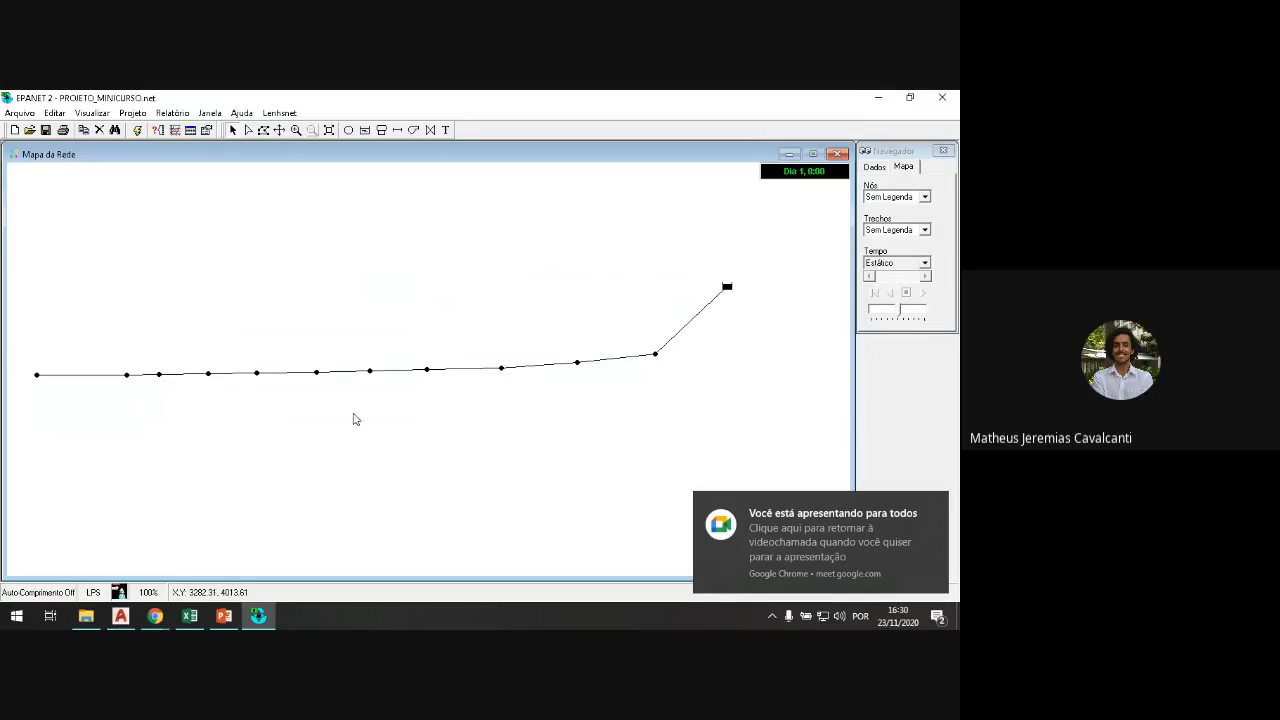
mouse_move(156, 617)
click(109, 556)
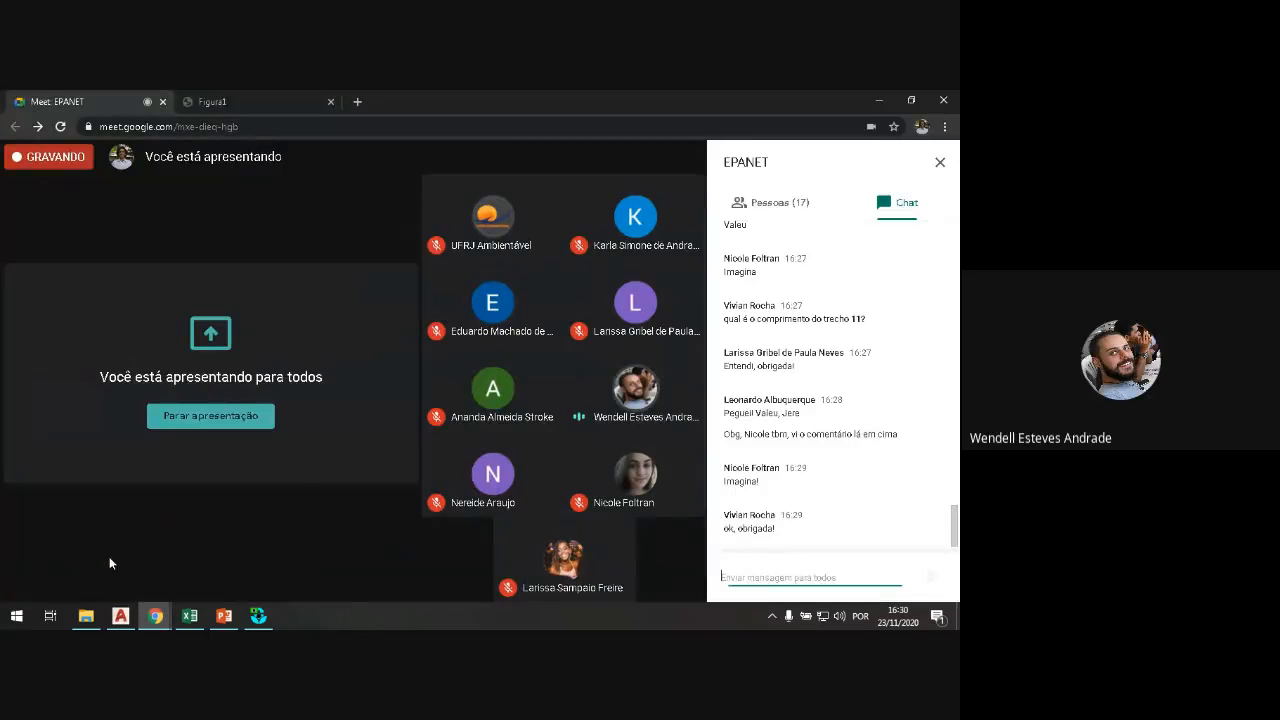
click(258, 616)
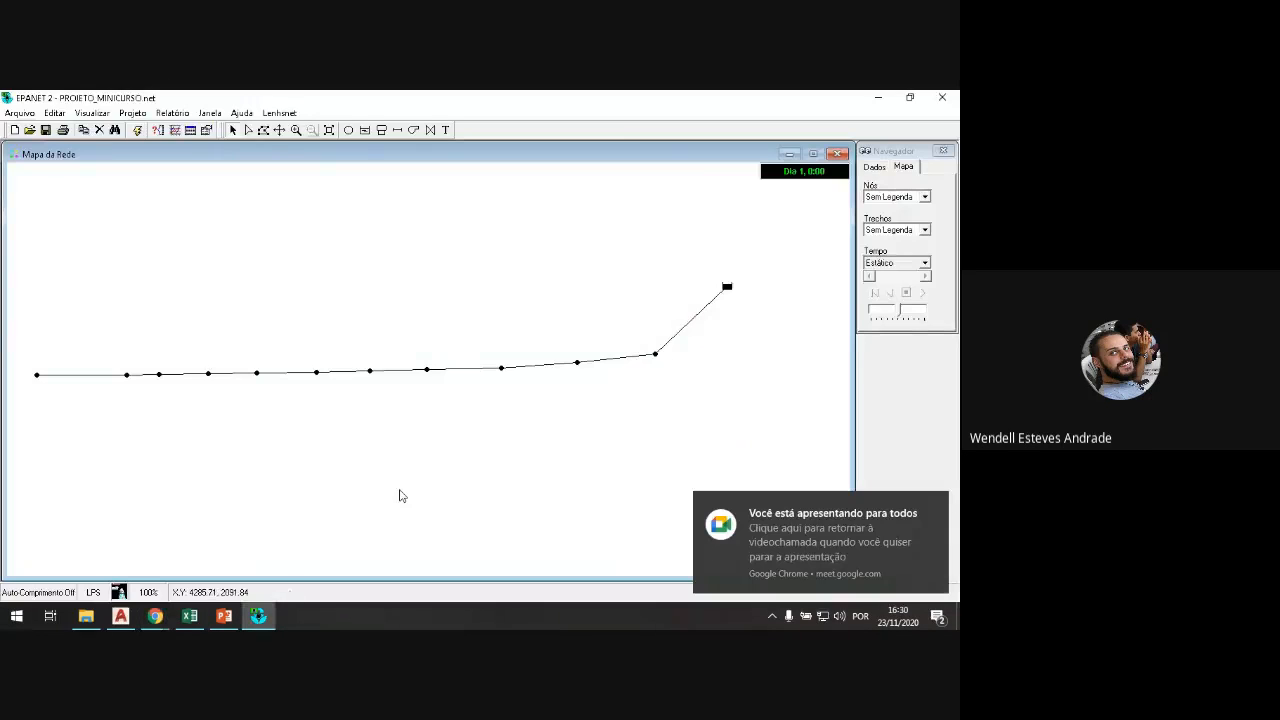
Step: Demonstrate editing the length of pipe 11, set it back to 1, review its roughness, and close its properties
double_click(692, 323)
click(553, 369)
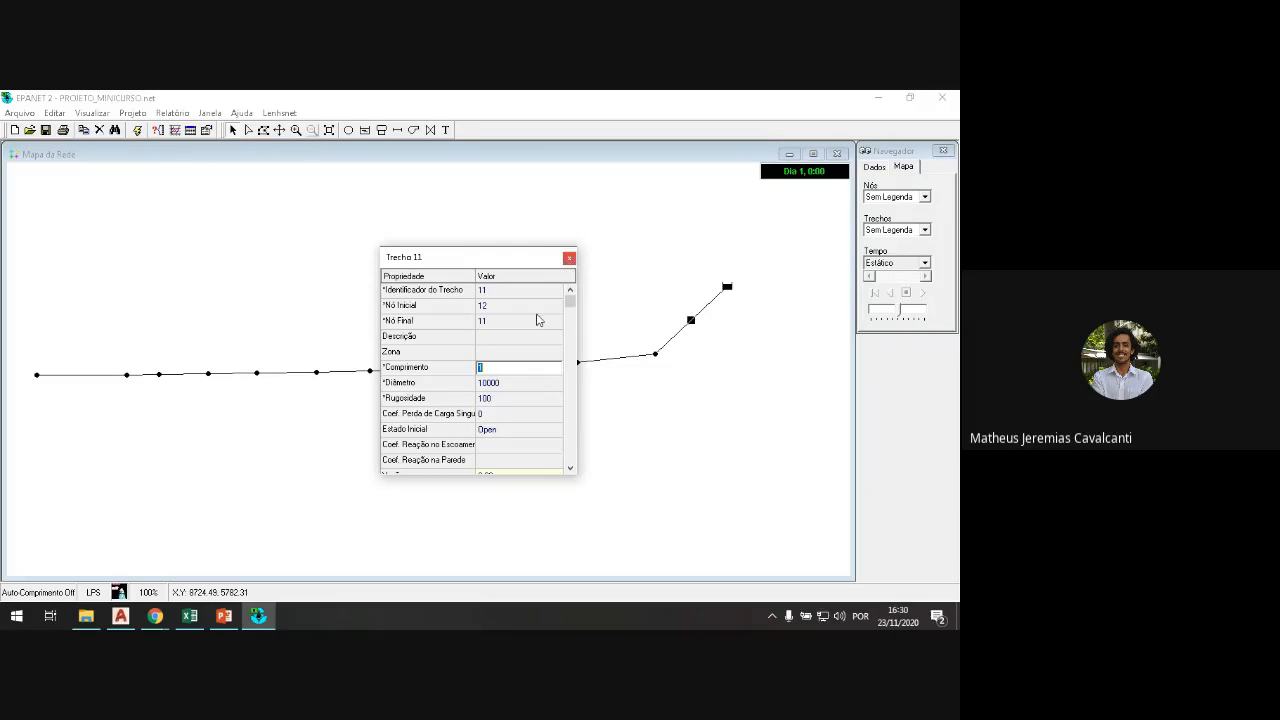
text(.111)
key(BackSpace)
key(Return)
text(1)
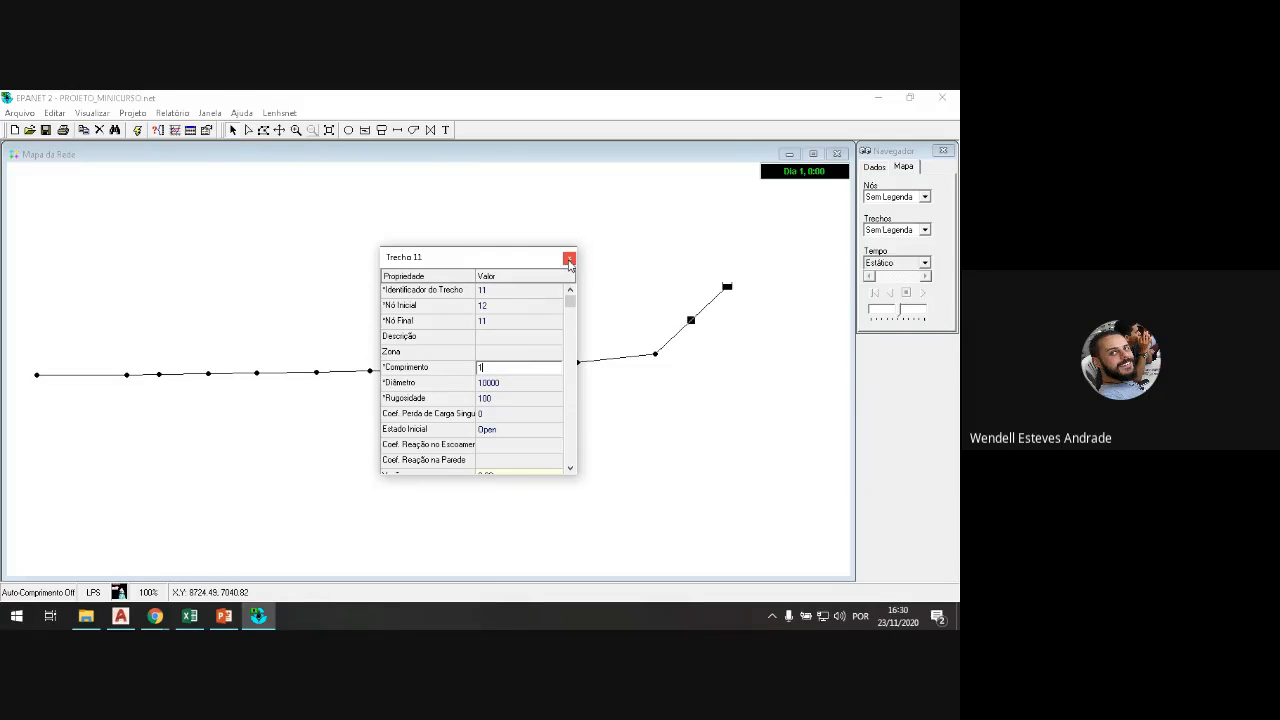
click(535, 399)
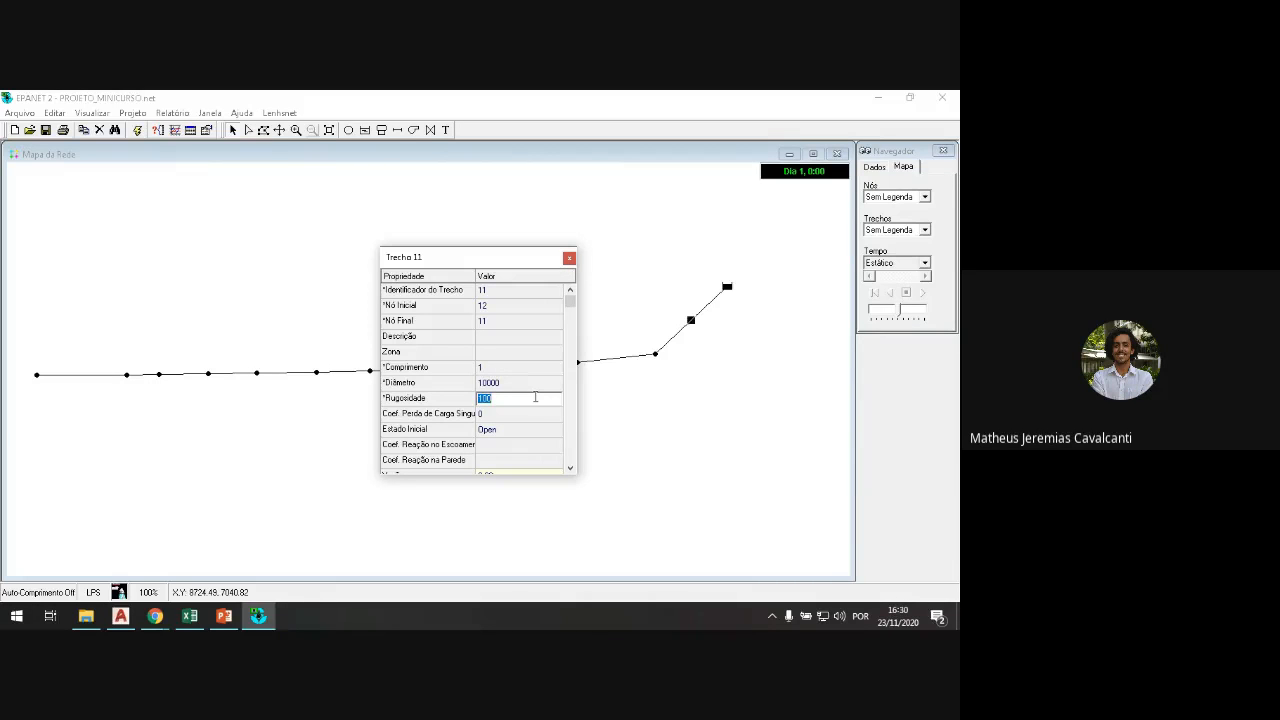
click(572, 260)
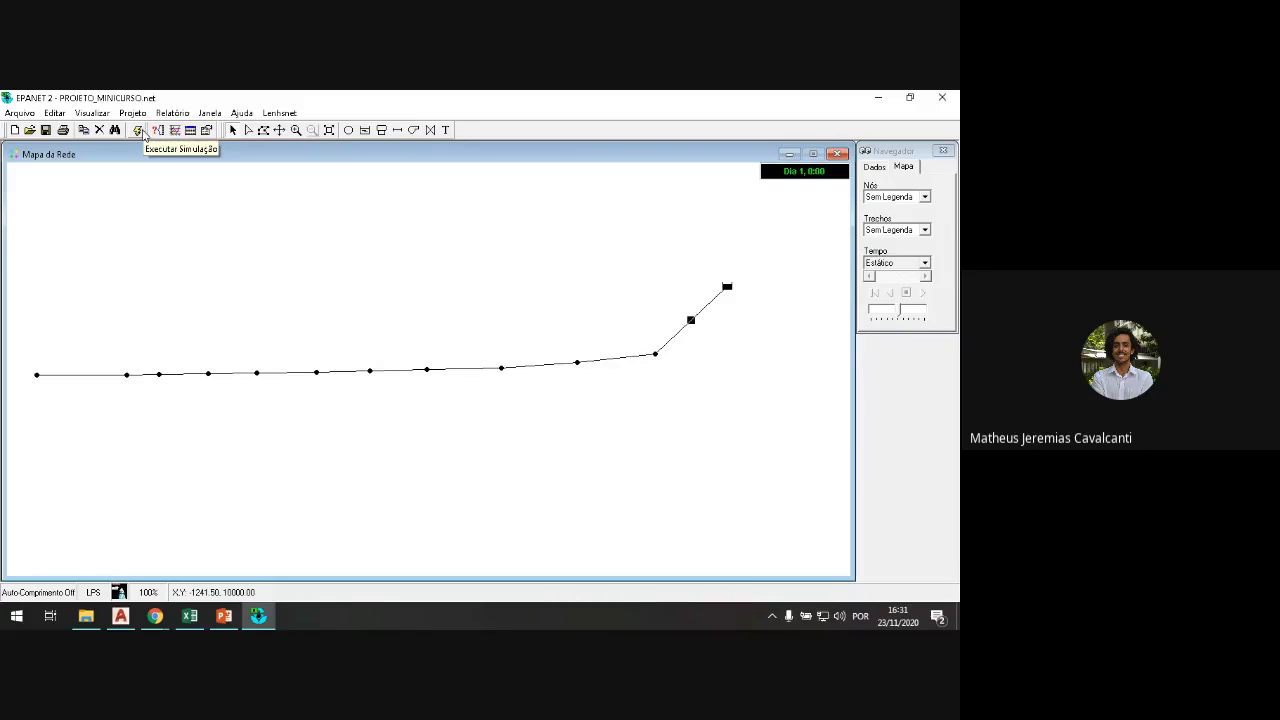
Step: Run the network simulation, dismiss its status message, check the Google Meet chat, and return to EPANET
click(145, 134)
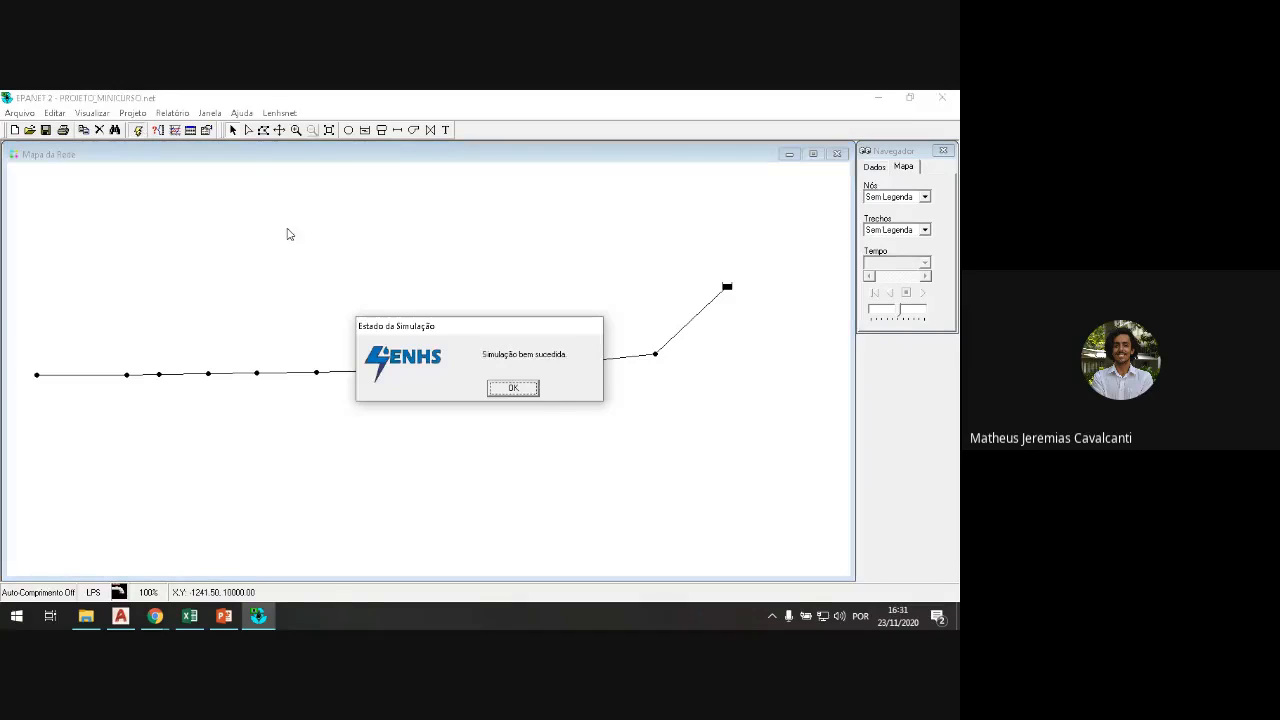
click(530, 392)
mouse_move(155, 616)
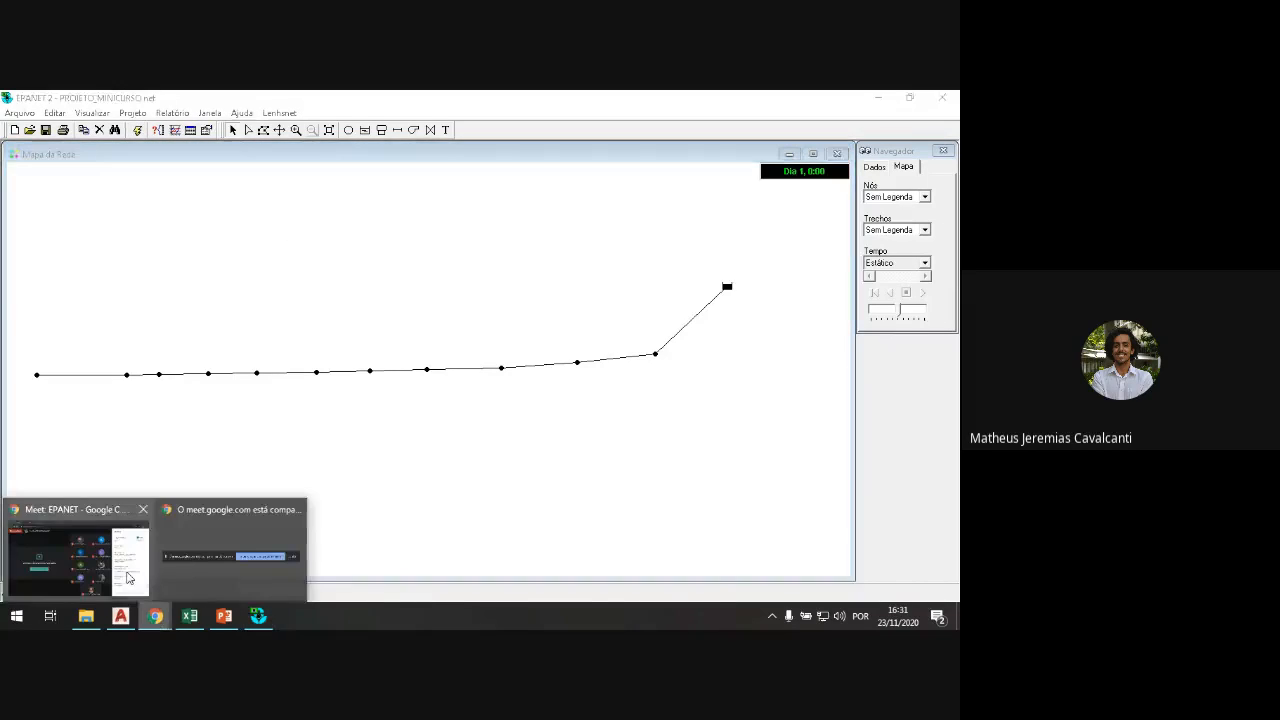
click(124, 569)
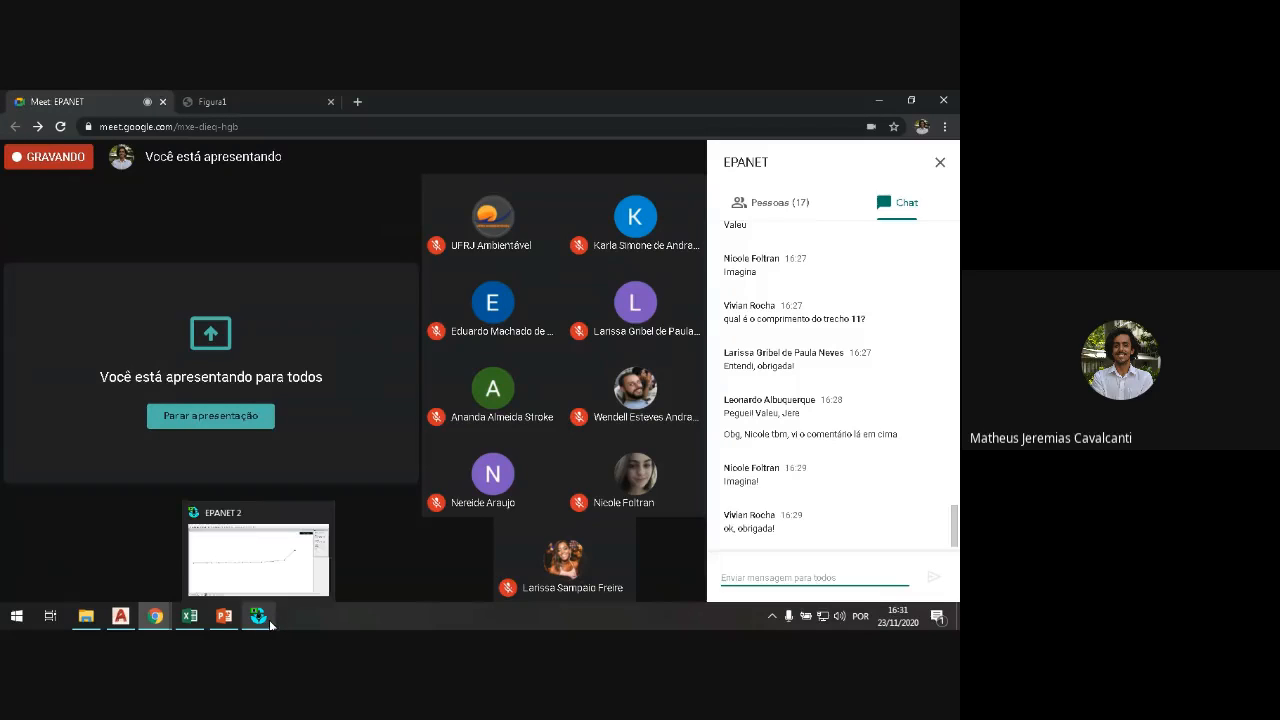
click(269, 624)
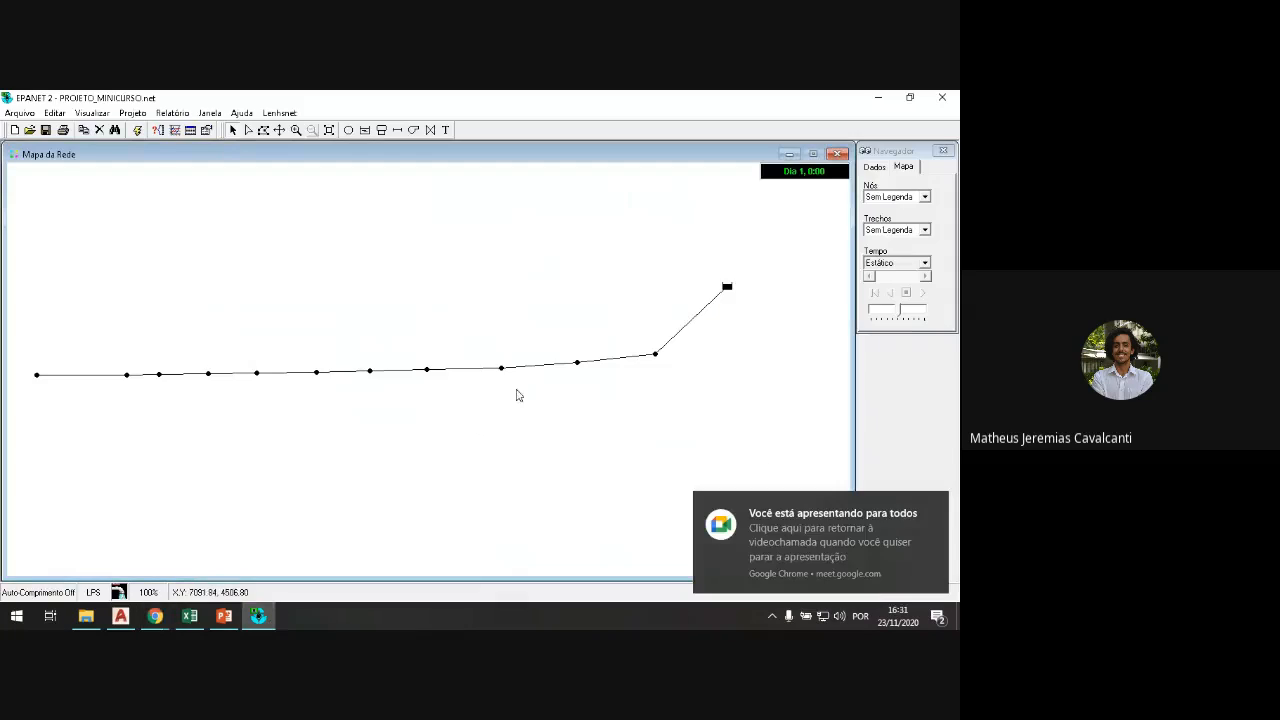
Step: Display the node variables Cota, Consumo-Base and Qualidade Inicial on the map in turn, and finish with Pressão
click(936, 507)
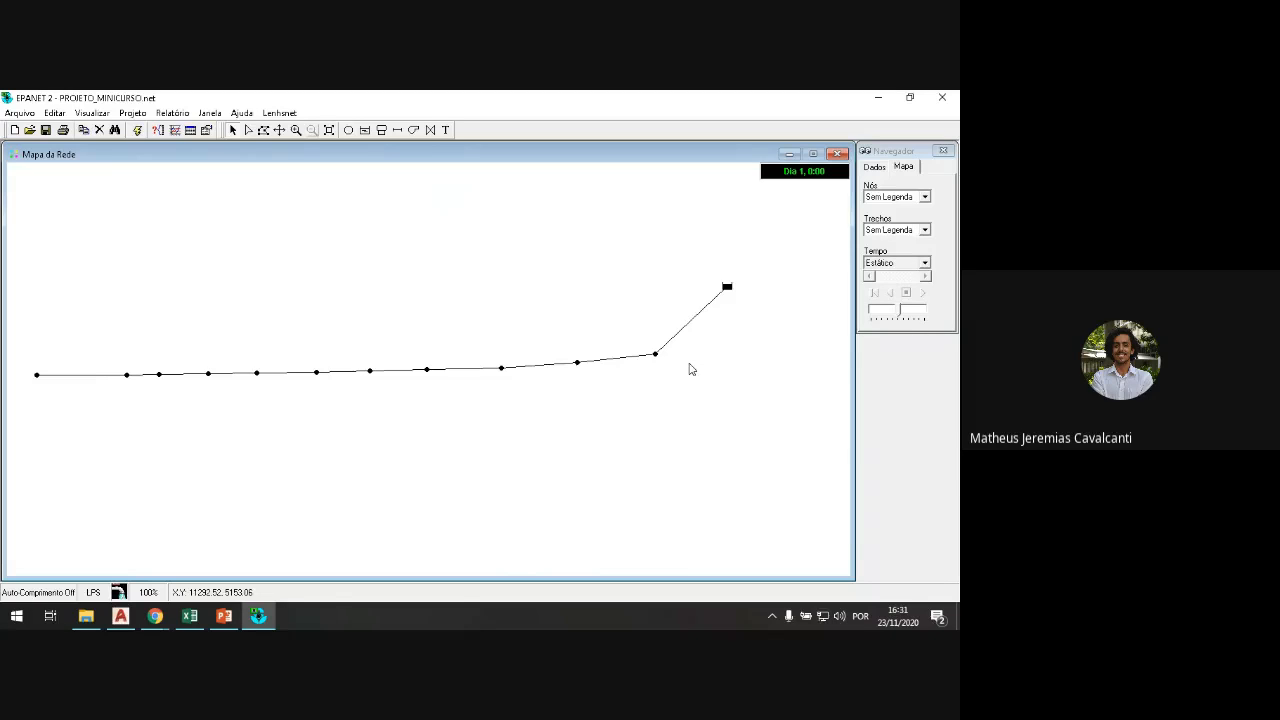
key(Delete)
click(908, 151)
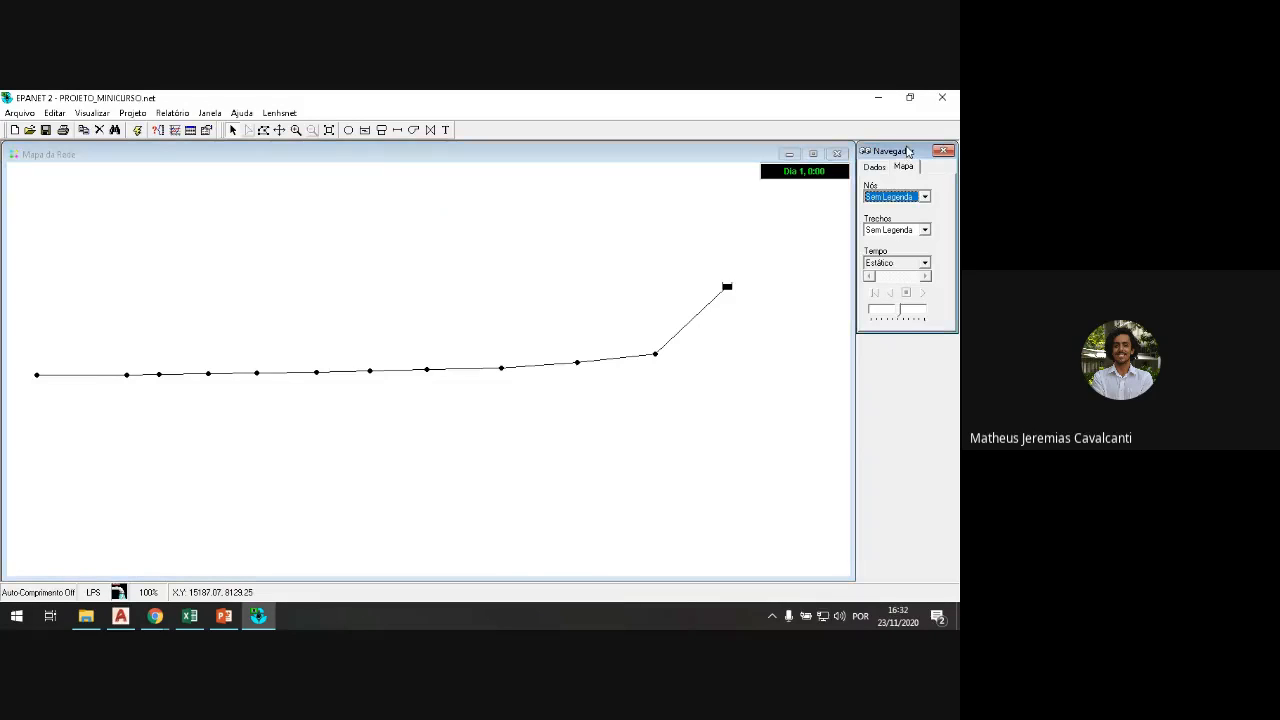
click(926, 198)
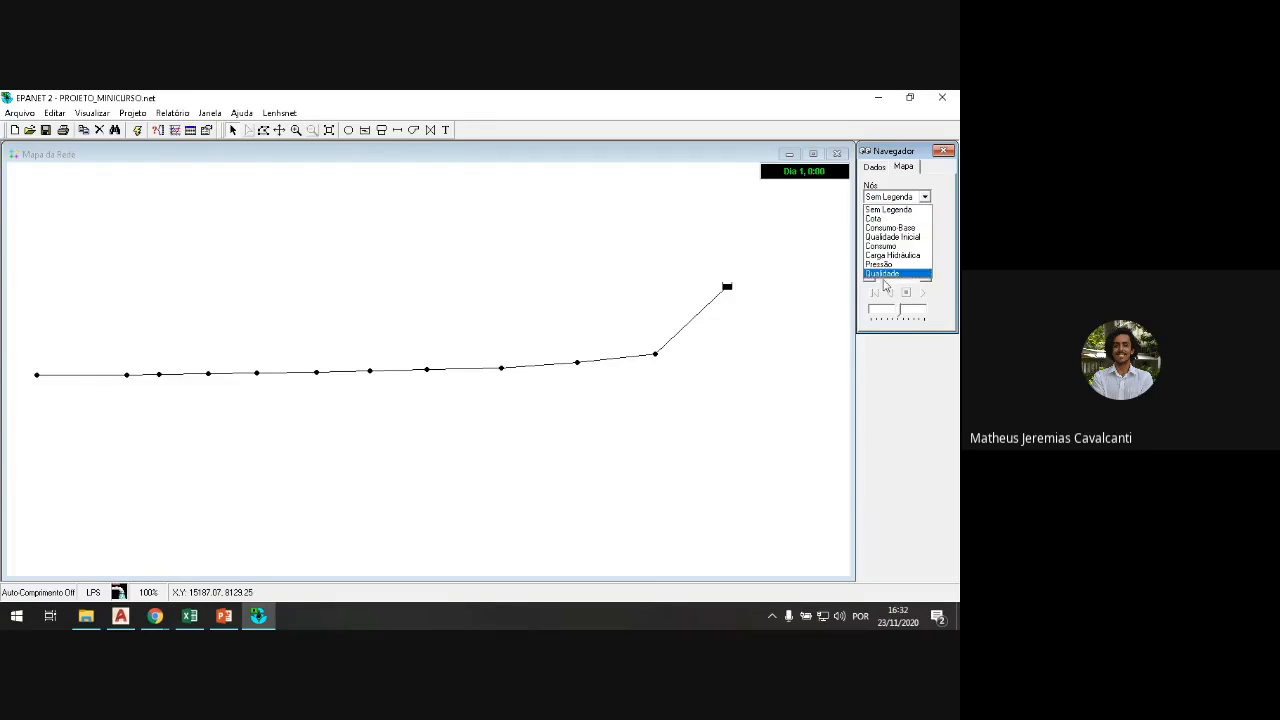
click(897, 219)
click(925, 197)
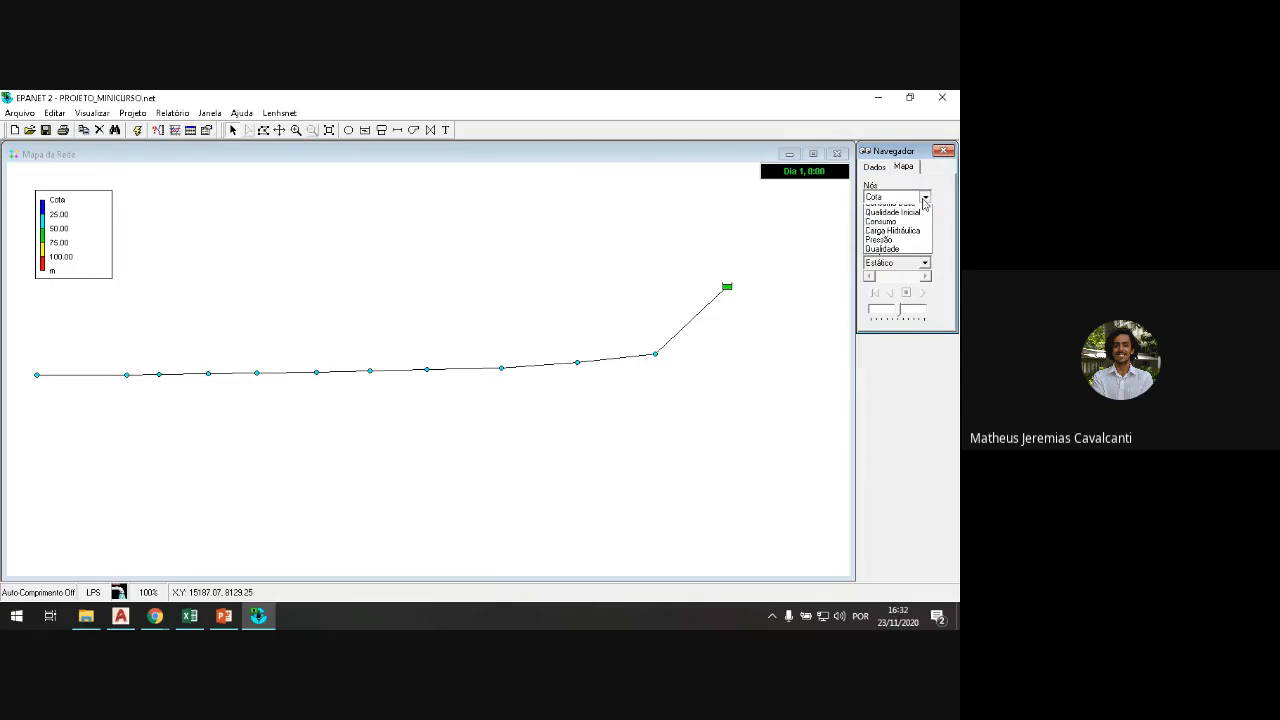
click(908, 230)
click(925, 197)
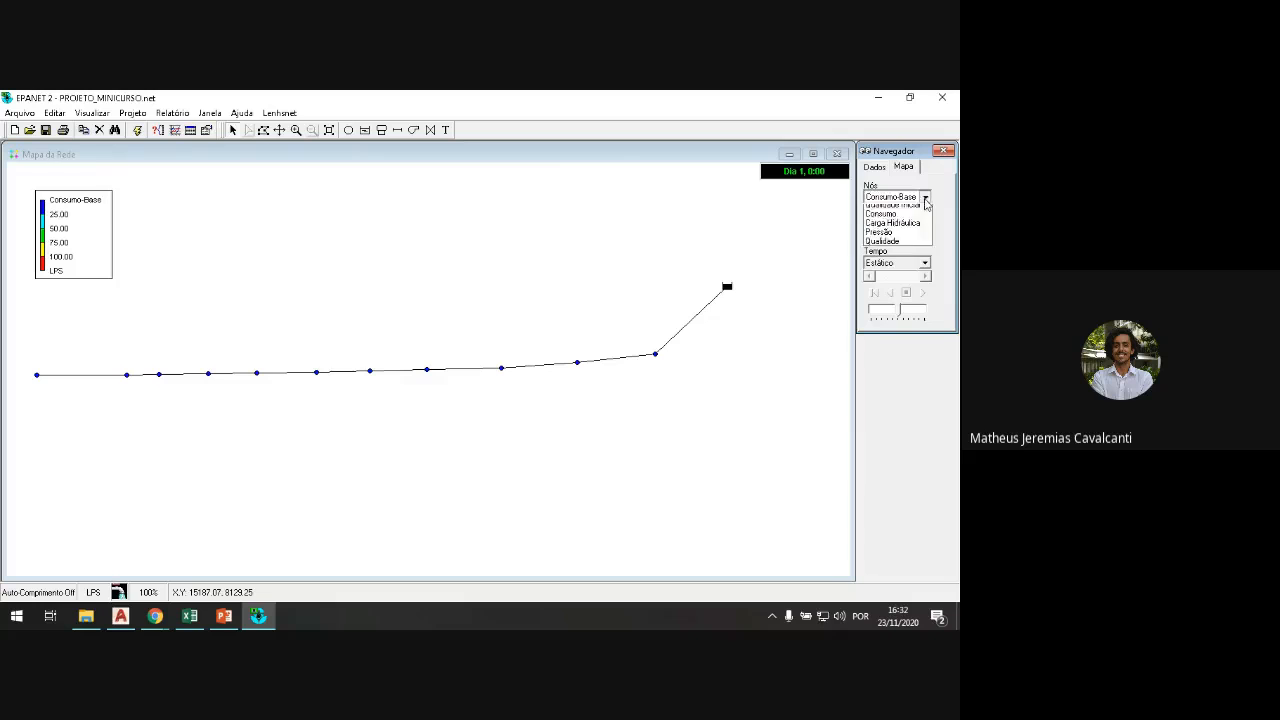
click(900, 237)
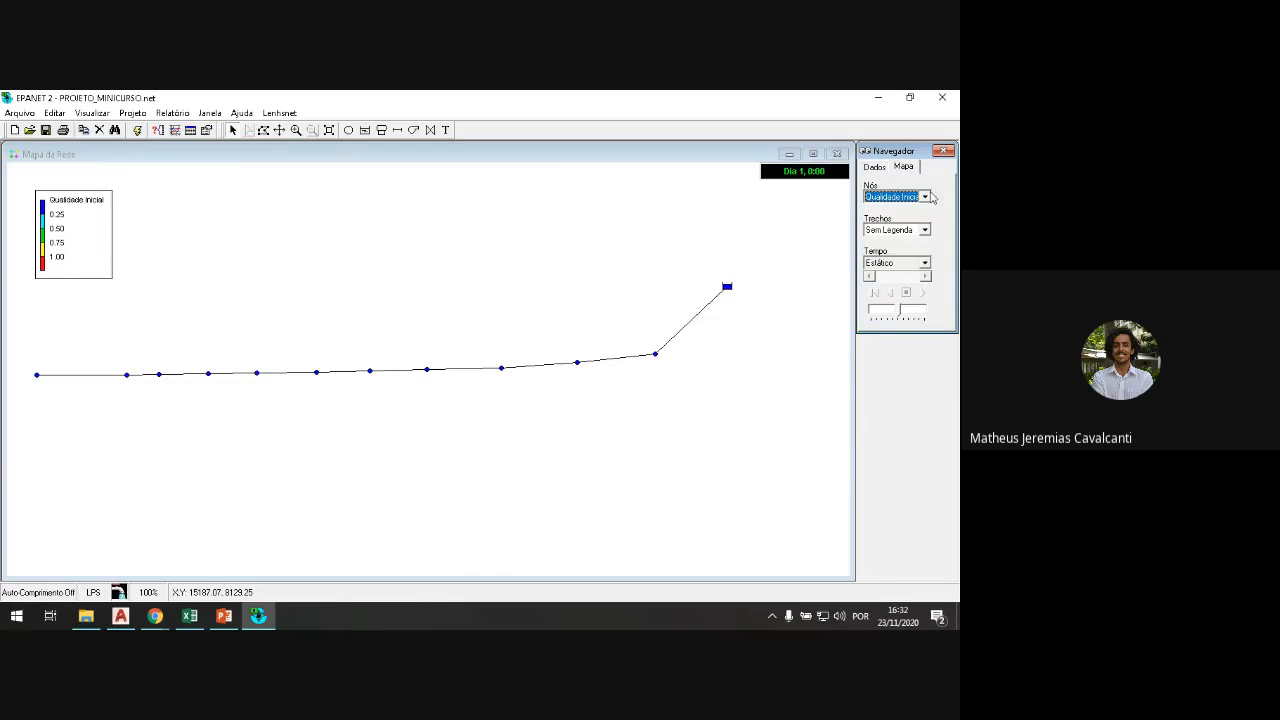
click(925, 197)
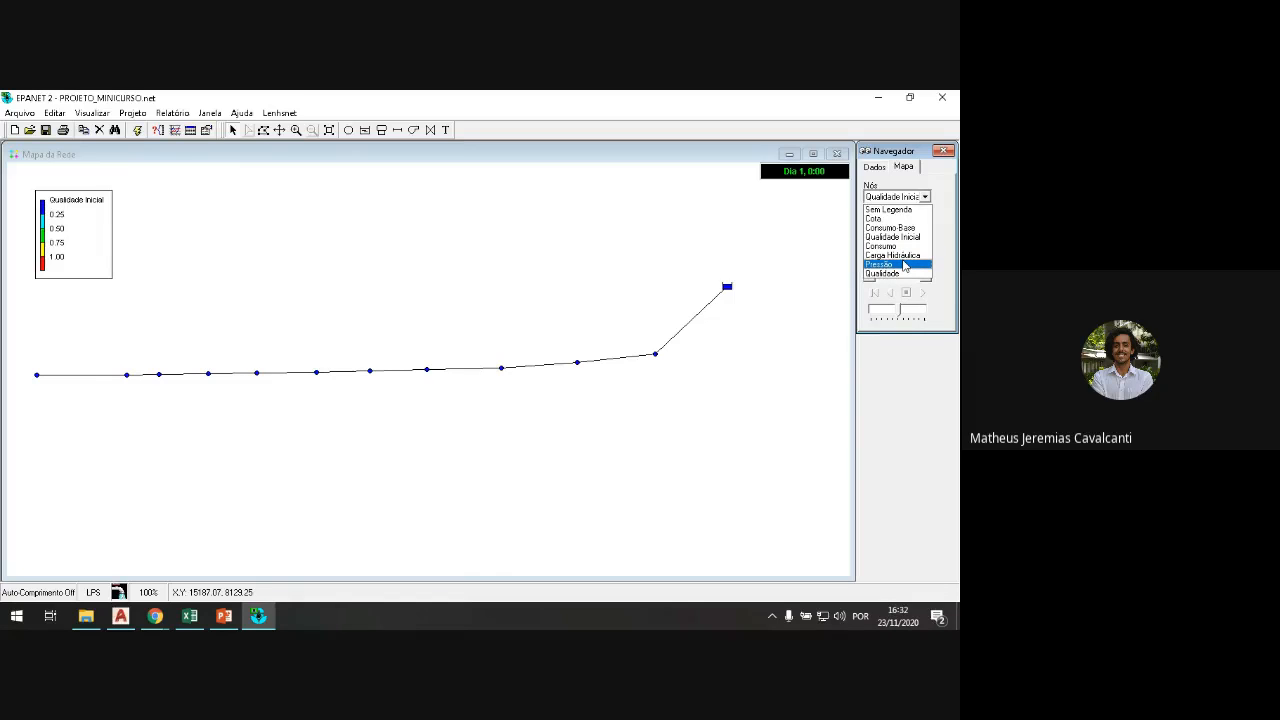
click(904, 265)
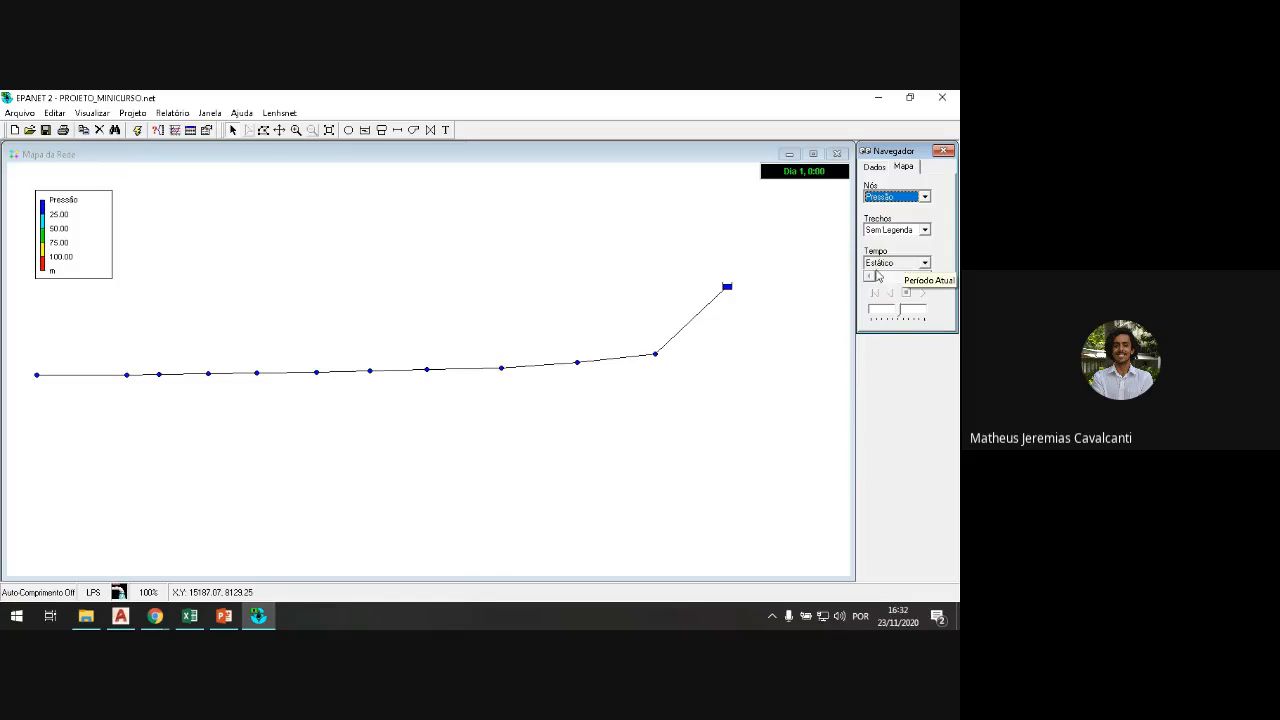
Step: Check the Google Meet chat for replies and return to the EPANET map
click(90, 113)
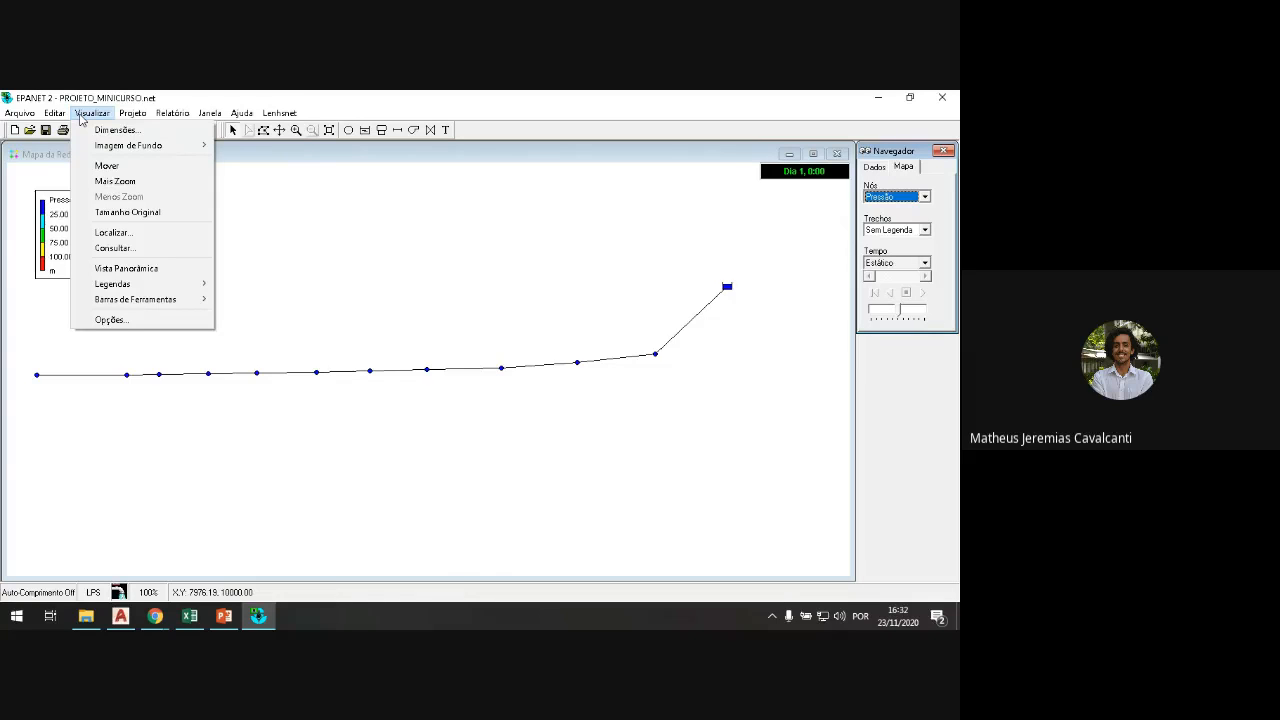
click(155, 615)
click(138, 577)
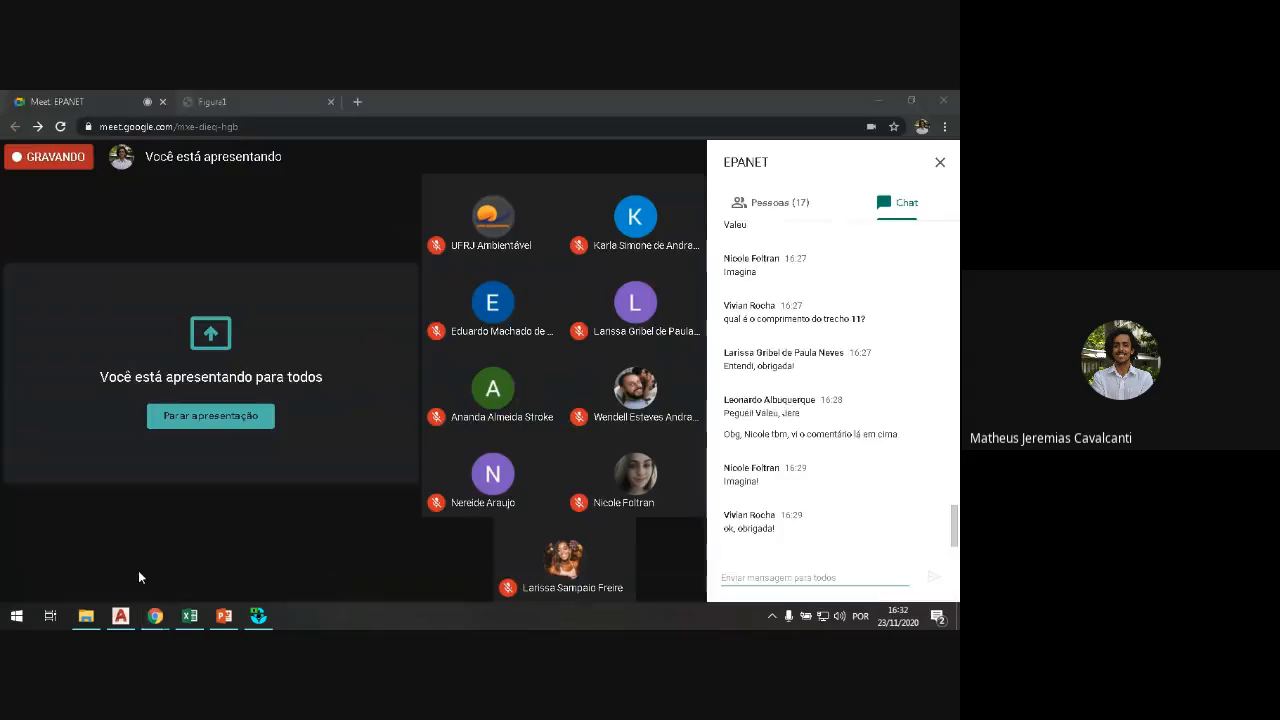
click(258, 615)
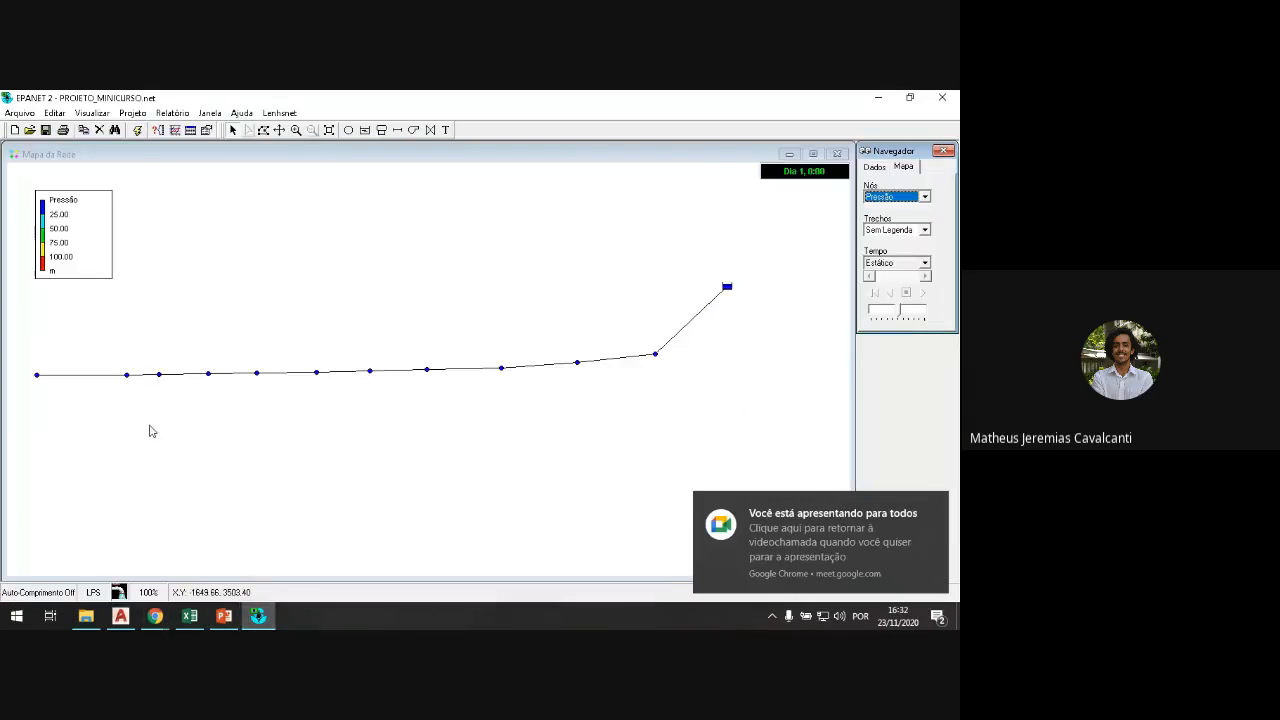
Step: Turn on node identifiers and node values in the notation settings of the map options
click(90, 113)
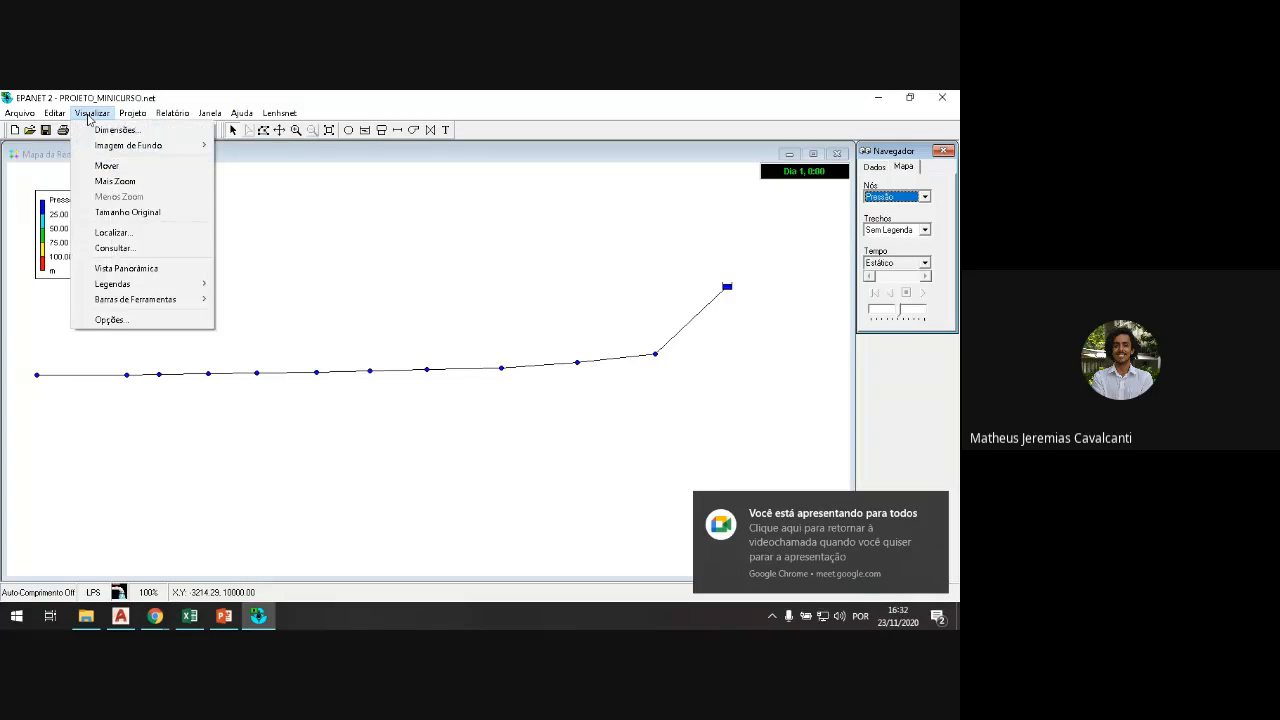
click(128, 321)
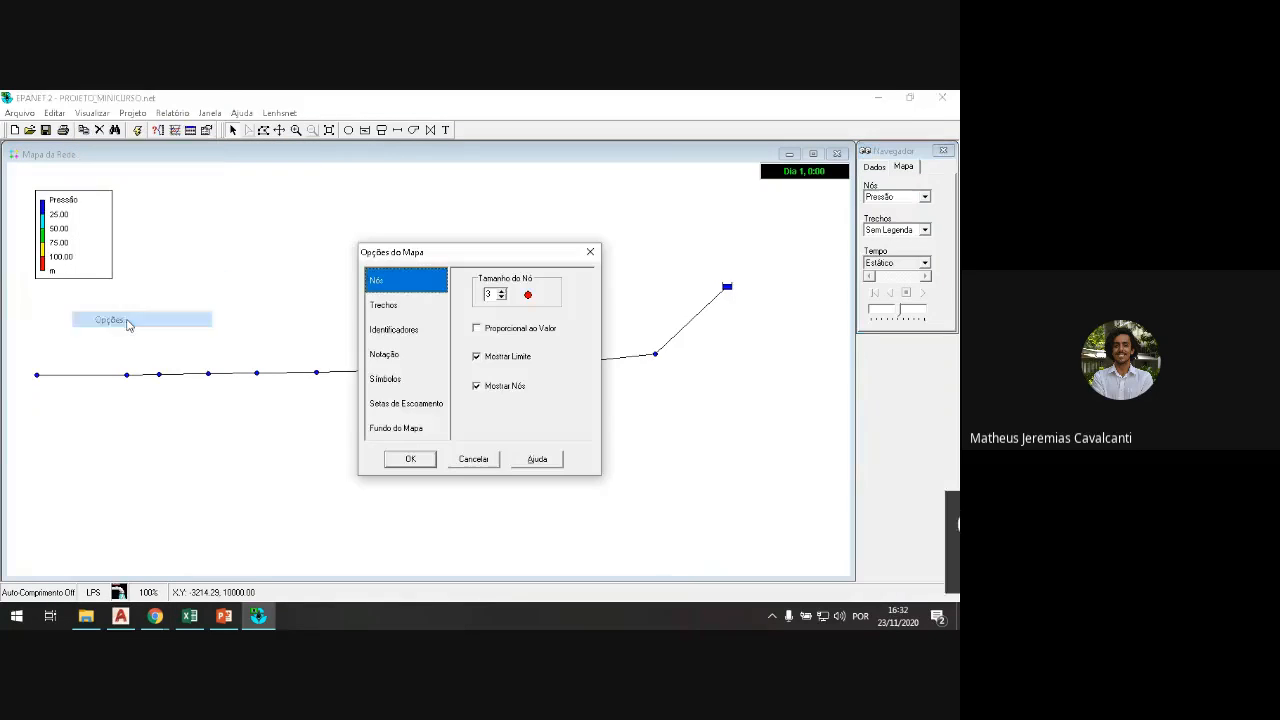
click(390, 357)
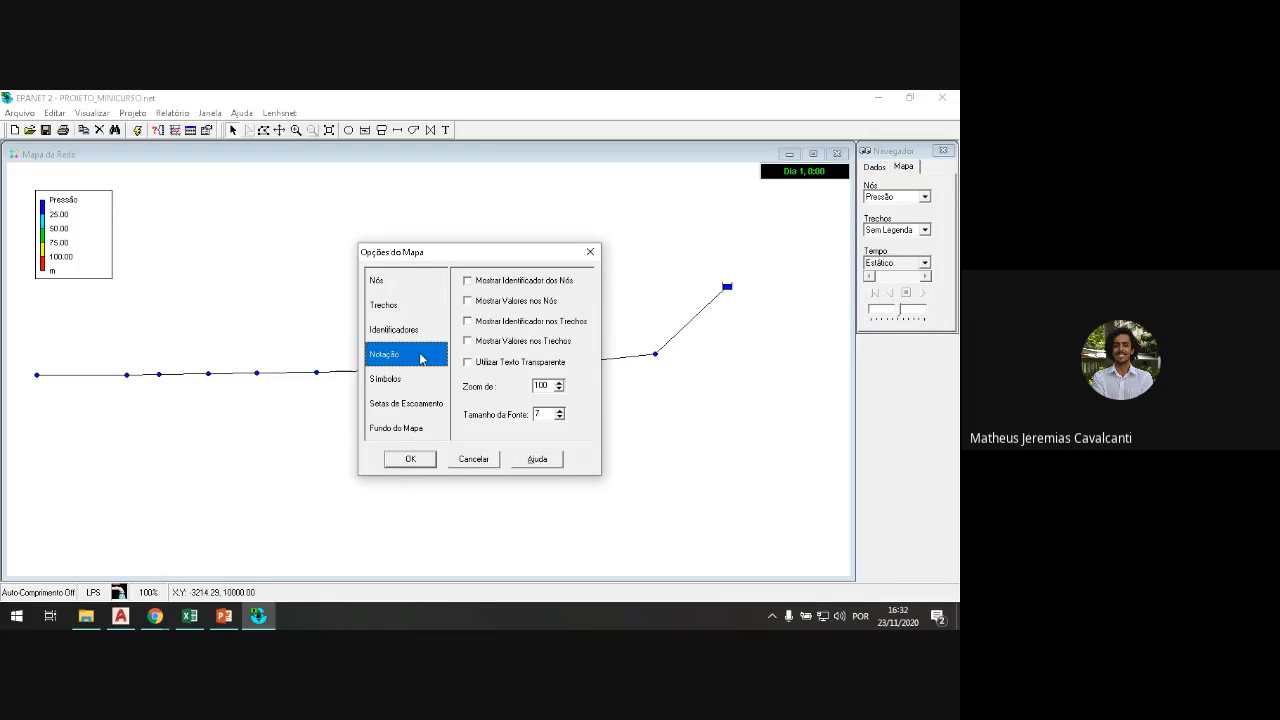
click(467, 281)
click(467, 300)
click(410, 459)
Step: Move the pressure legend to the empty area above nodes 7 and 8
drag(97, 248, 408, 262)
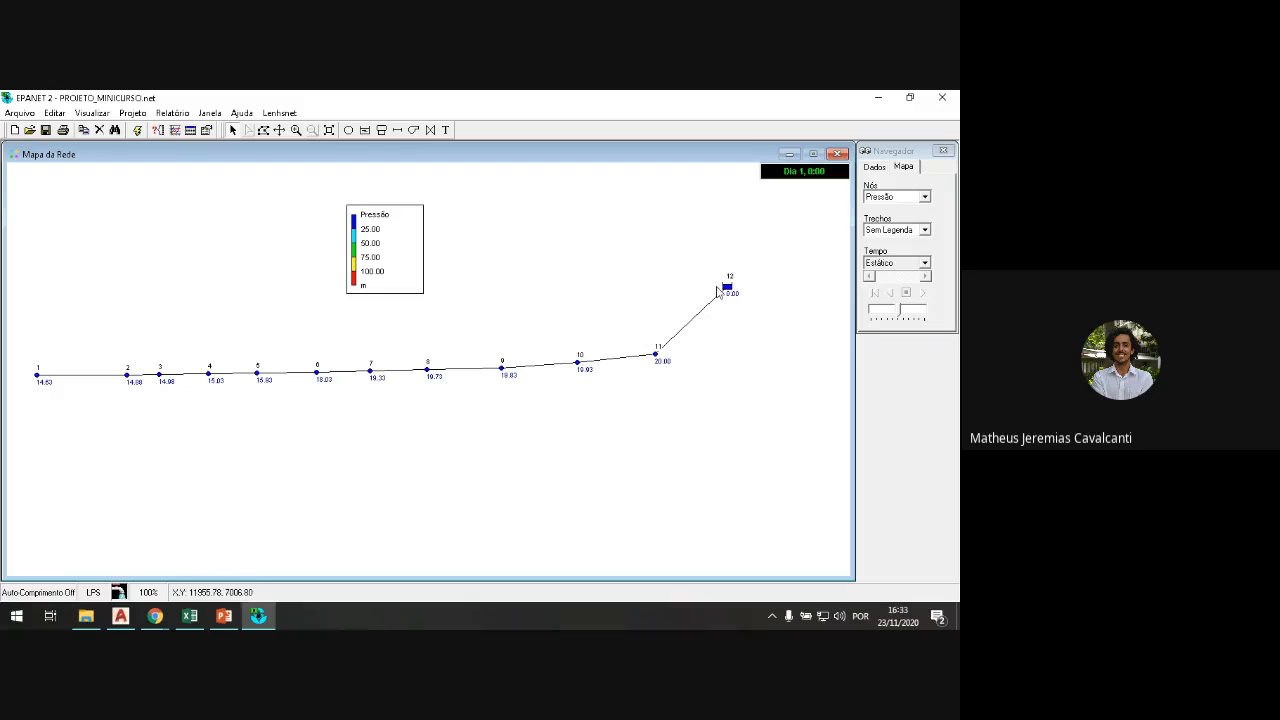
mouse_move(732, 292)
mouse_move(405, 257)
mouse_down()
mouse_move(469, 274)
mouse_move(348, 264)
mouse_move(585, 265)
mouse_move(337, 243)
mouse_move(231, 403)
mouse_move(586, 411)
mouse_move(307, 378)
mouse_move(154, 254)
mouse_move(408, 260)
mouse_up()
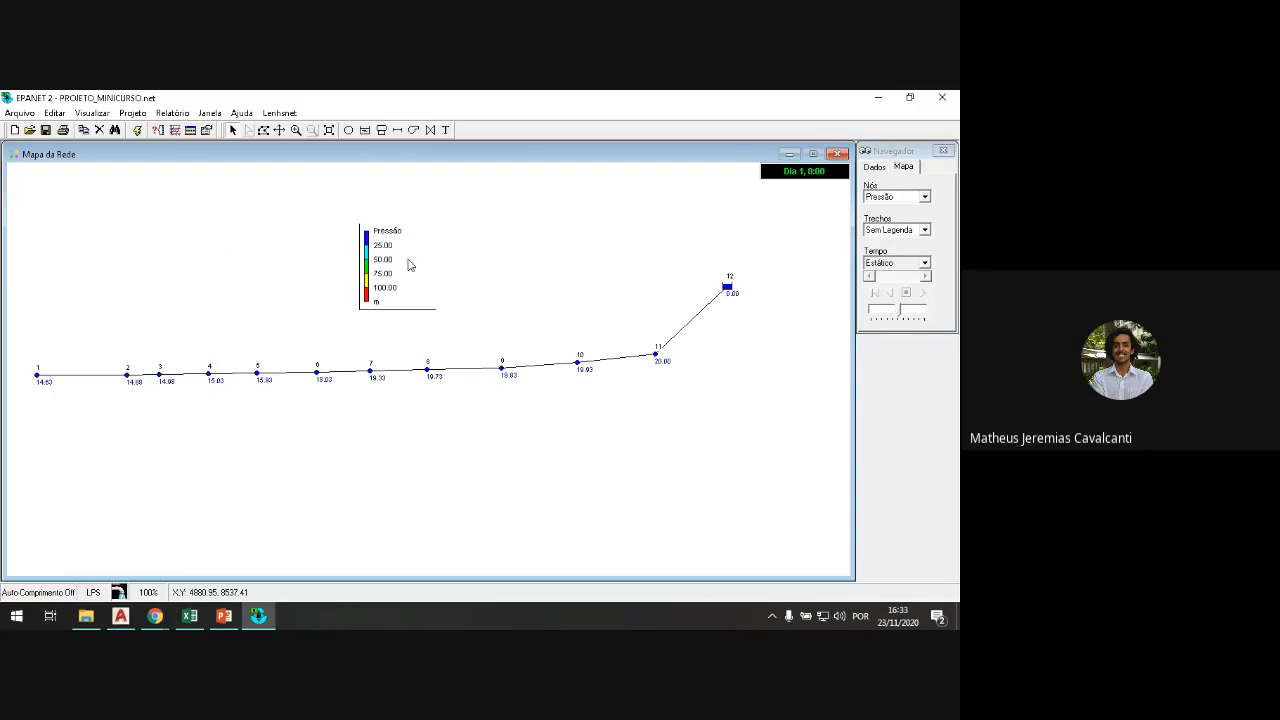
Step: Switch the node display to Sem Legenda and back to Pressão
click(925, 197)
click(890, 209)
click(925, 197)
click(909, 264)
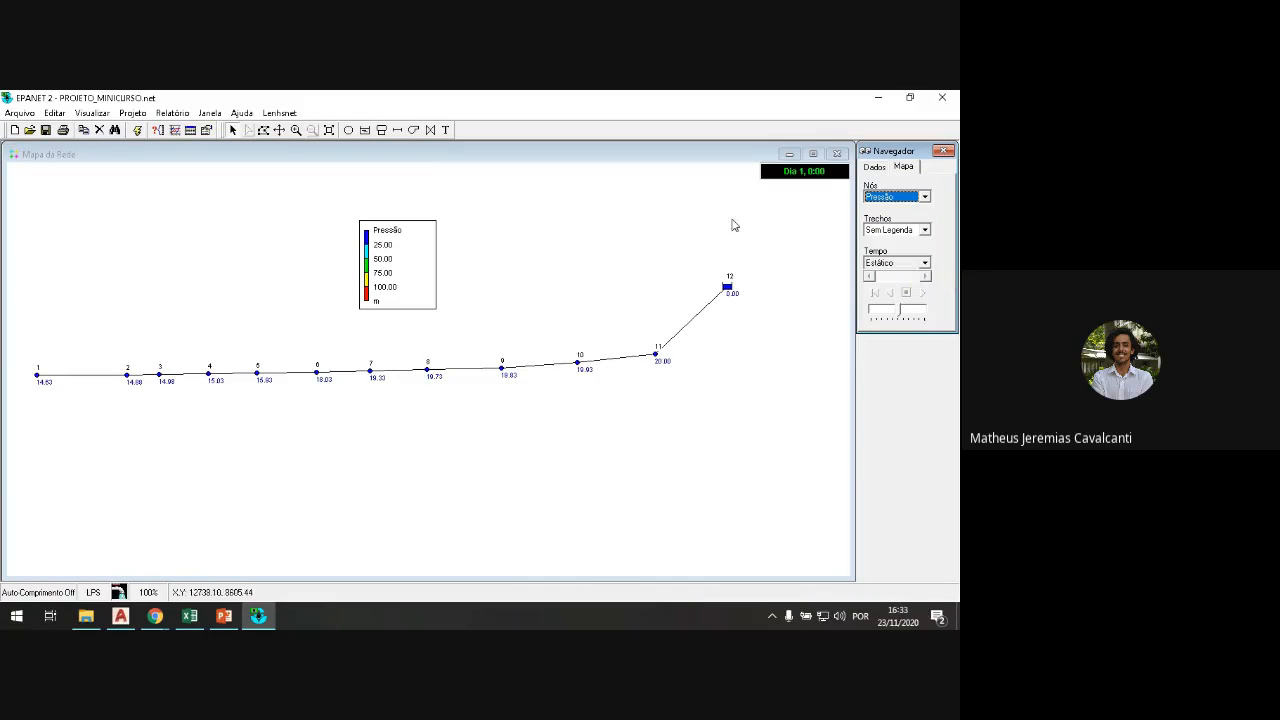
Step: Open the pressure legend for editing and set its interval limits to 10, 20, 30 and 40
double_click(405, 266)
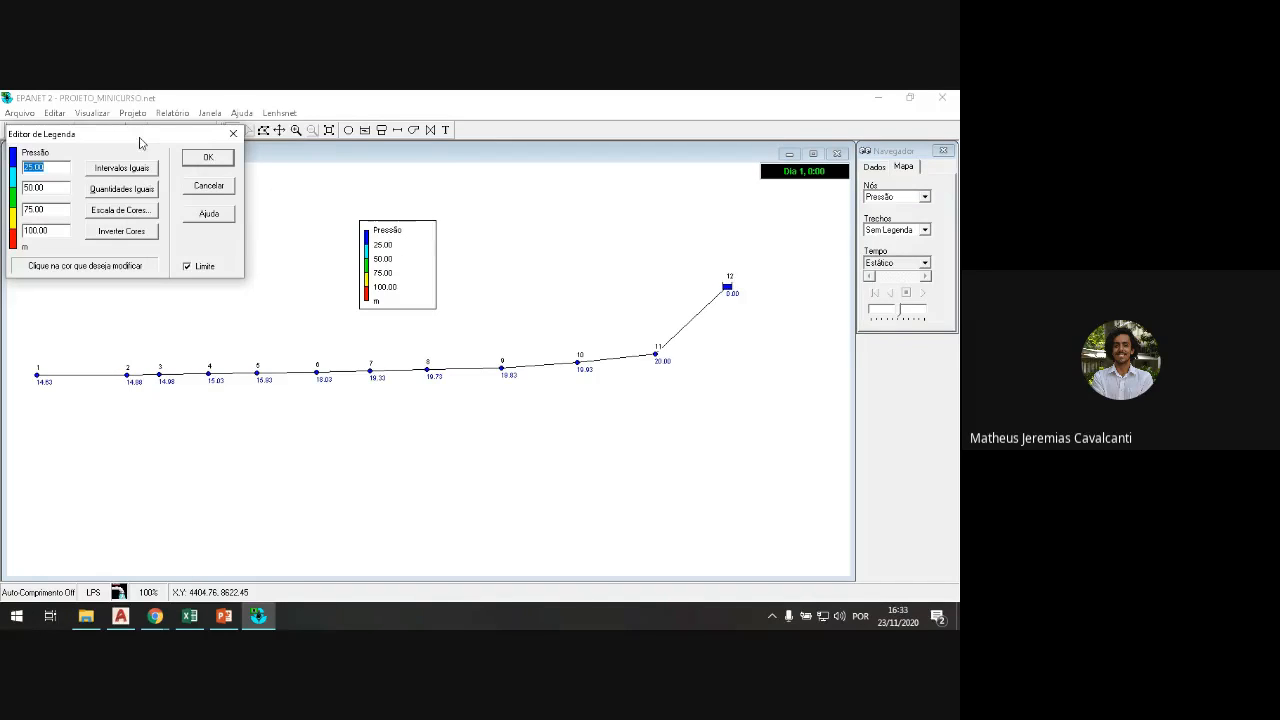
drag(141, 144, 181, 180)
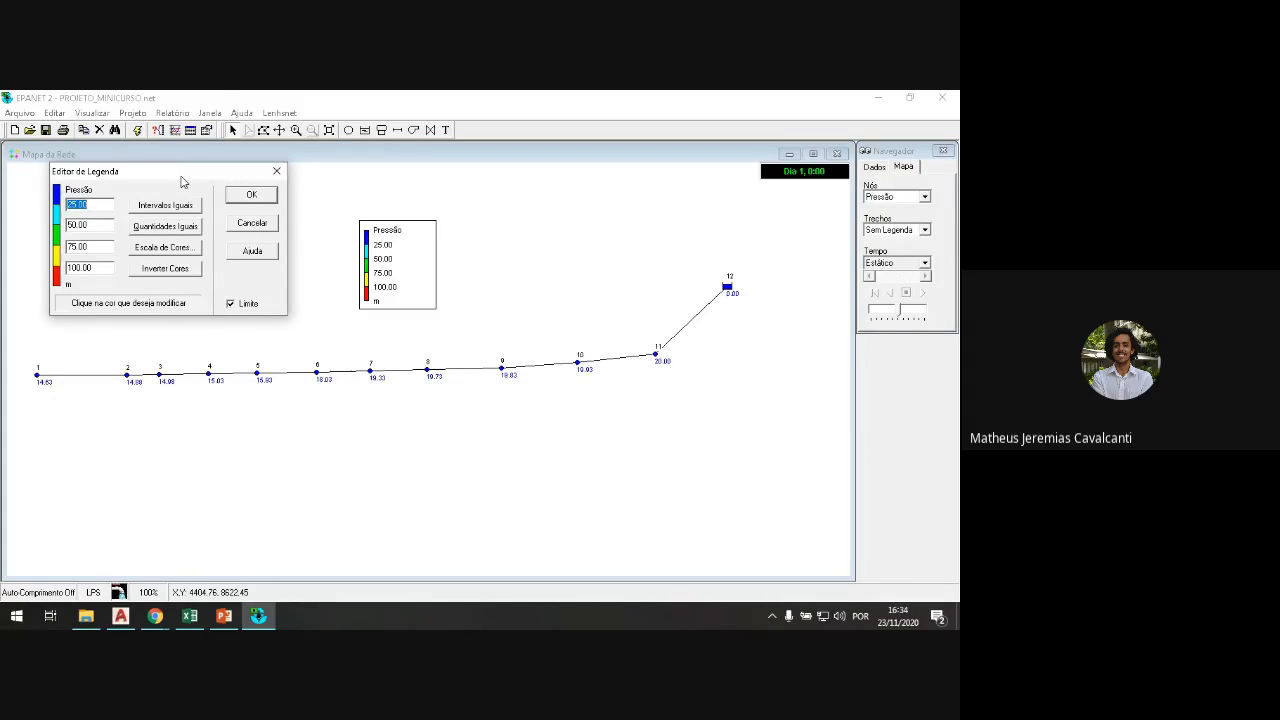
text(10)
double_click(100, 227)
text(20)
key(Tab)
text(30)
key(Tab)
text(40)
Step: Recolour the legend's yellow 30–40 m band orange, apply the edits, and move the legend above node 5
click(59, 260)
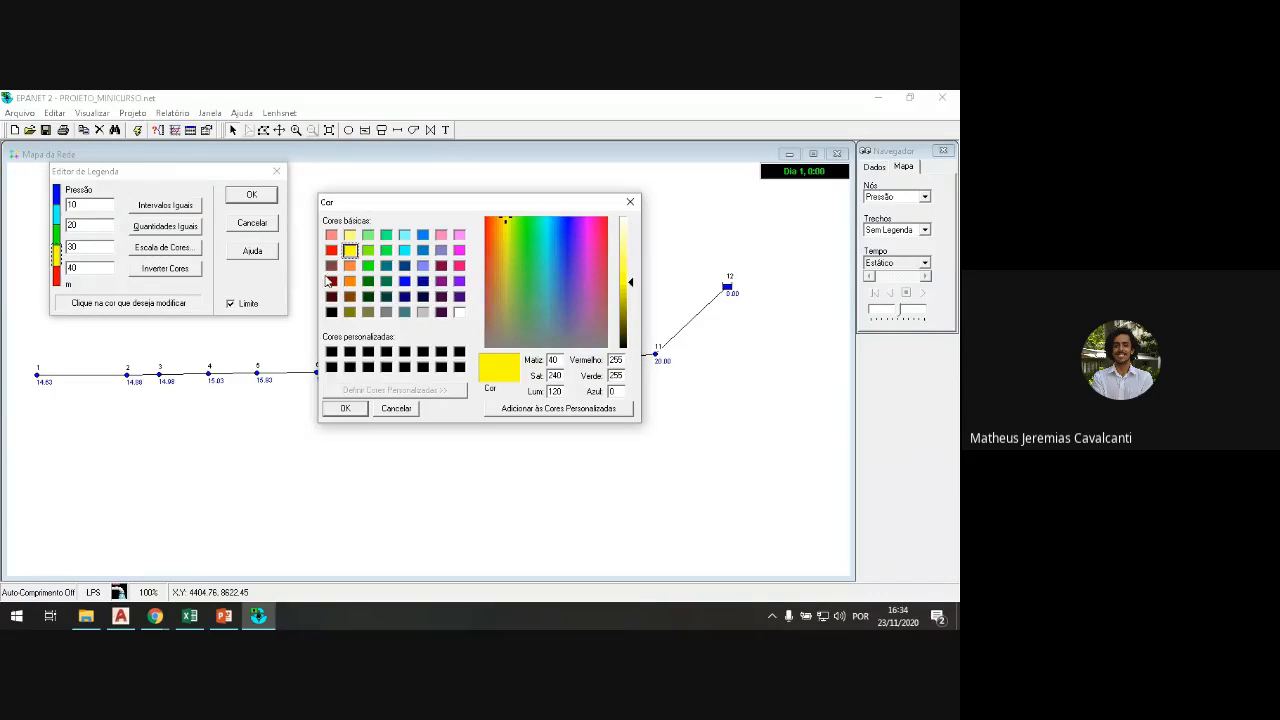
click(348, 282)
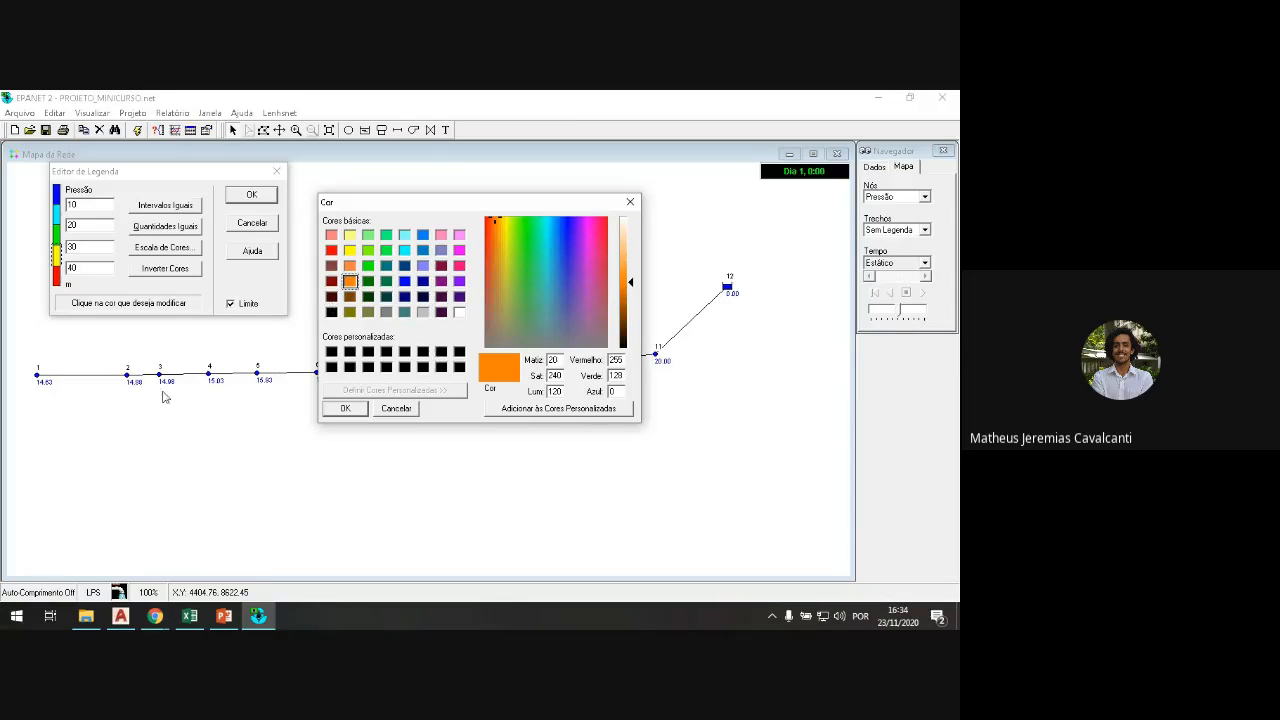
click(345, 409)
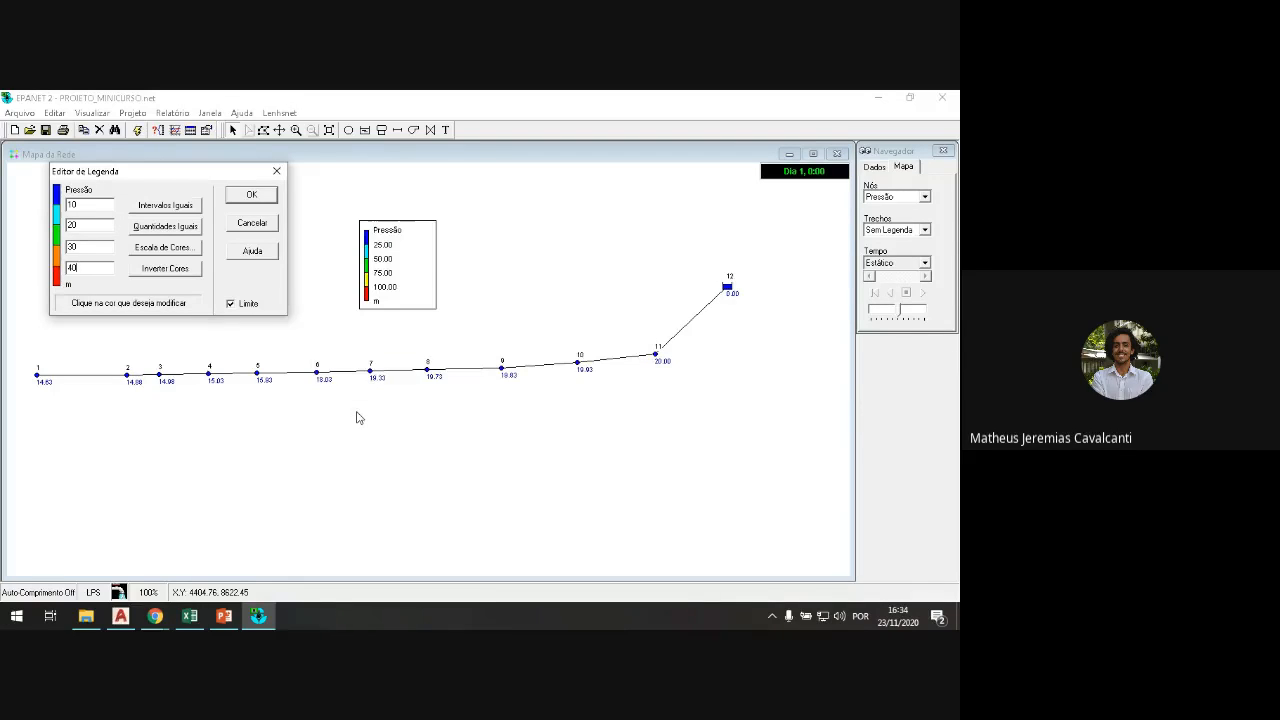
click(243, 197)
drag(420, 263, 291, 257)
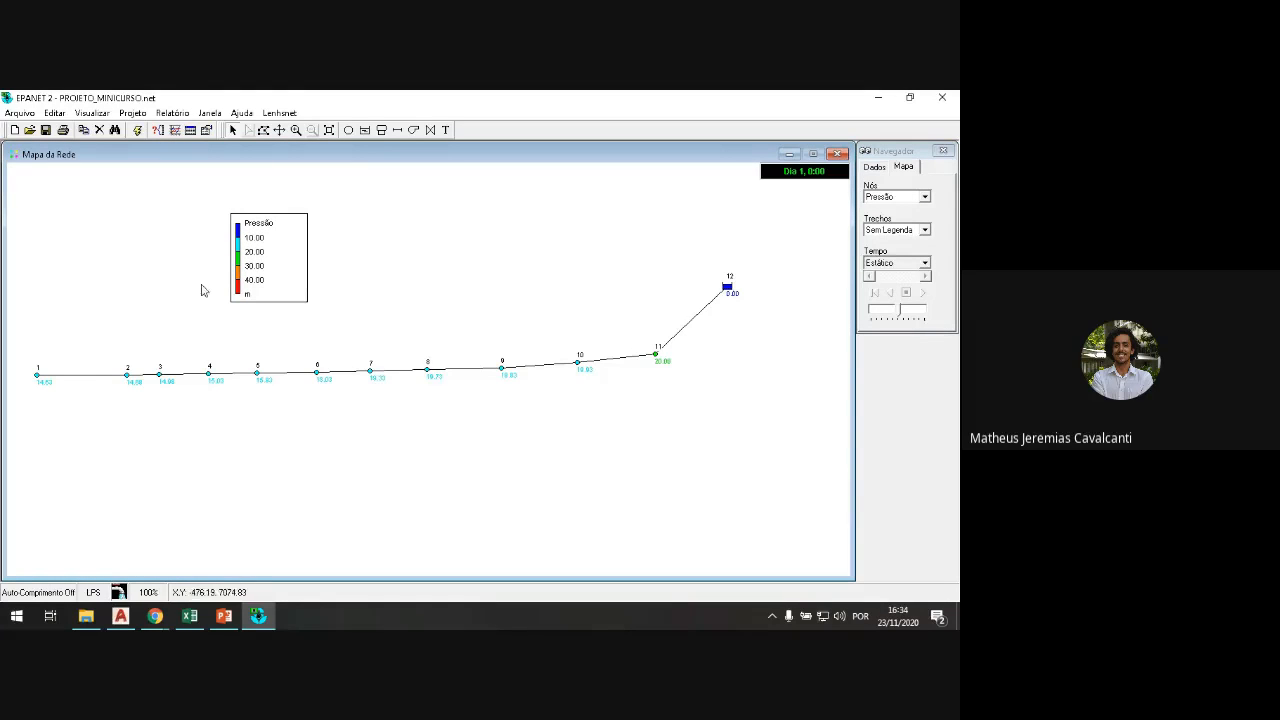
Step: Zoom in on the reservoir end of the network and pan along the line to examine the pressure at each node
click(298, 132)
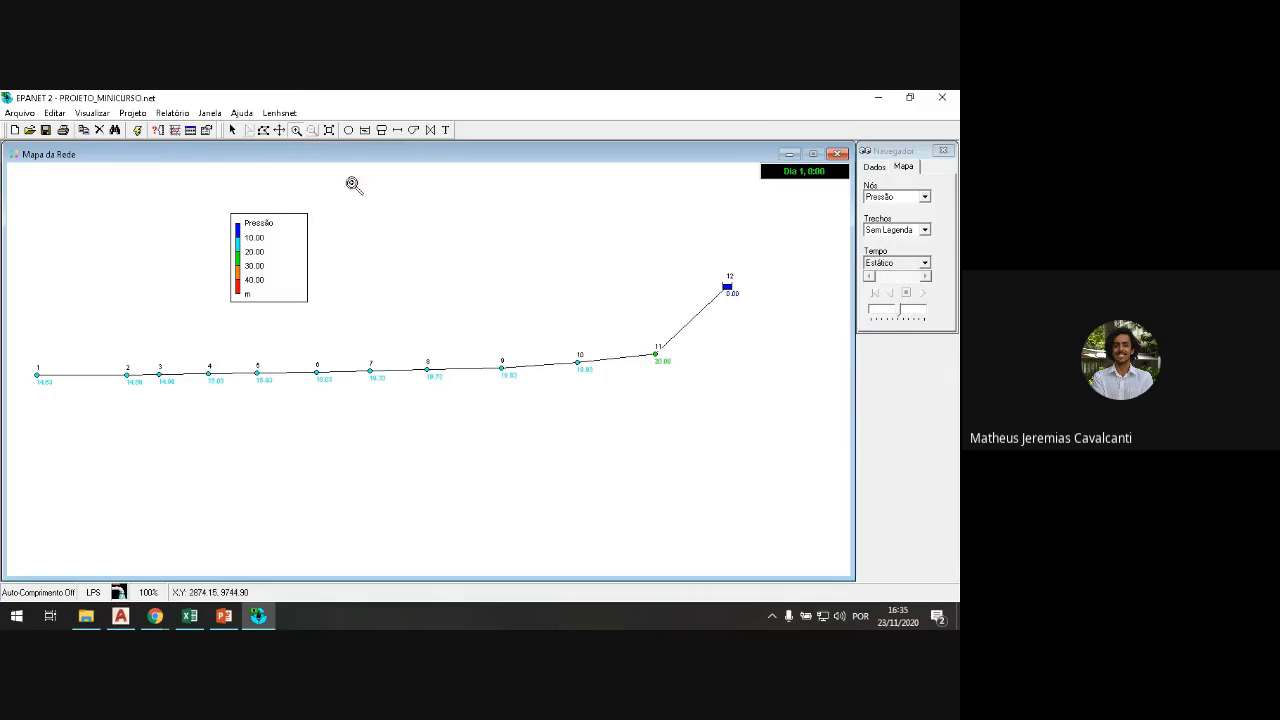
drag(684, 458, 408, 257)
click(329, 130)
click(296, 131)
drag(738, 465, 429, 254)
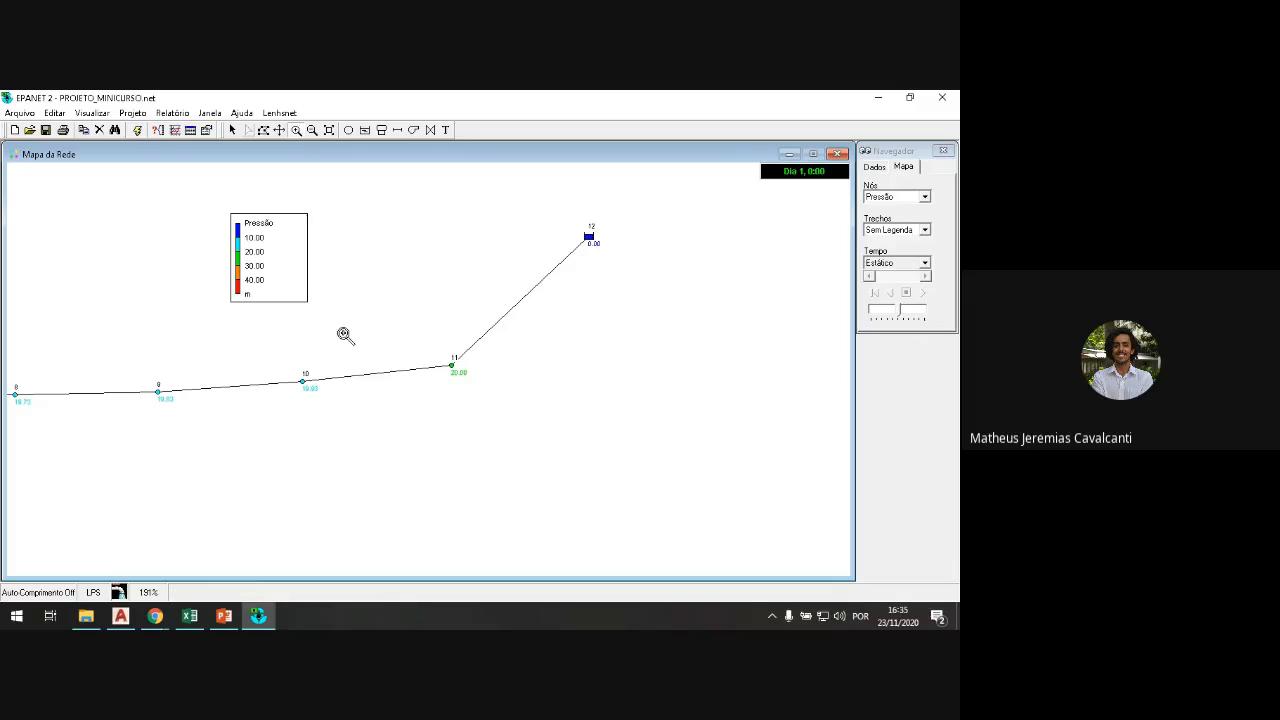
click(280, 131)
drag(86, 320, 316, 328)
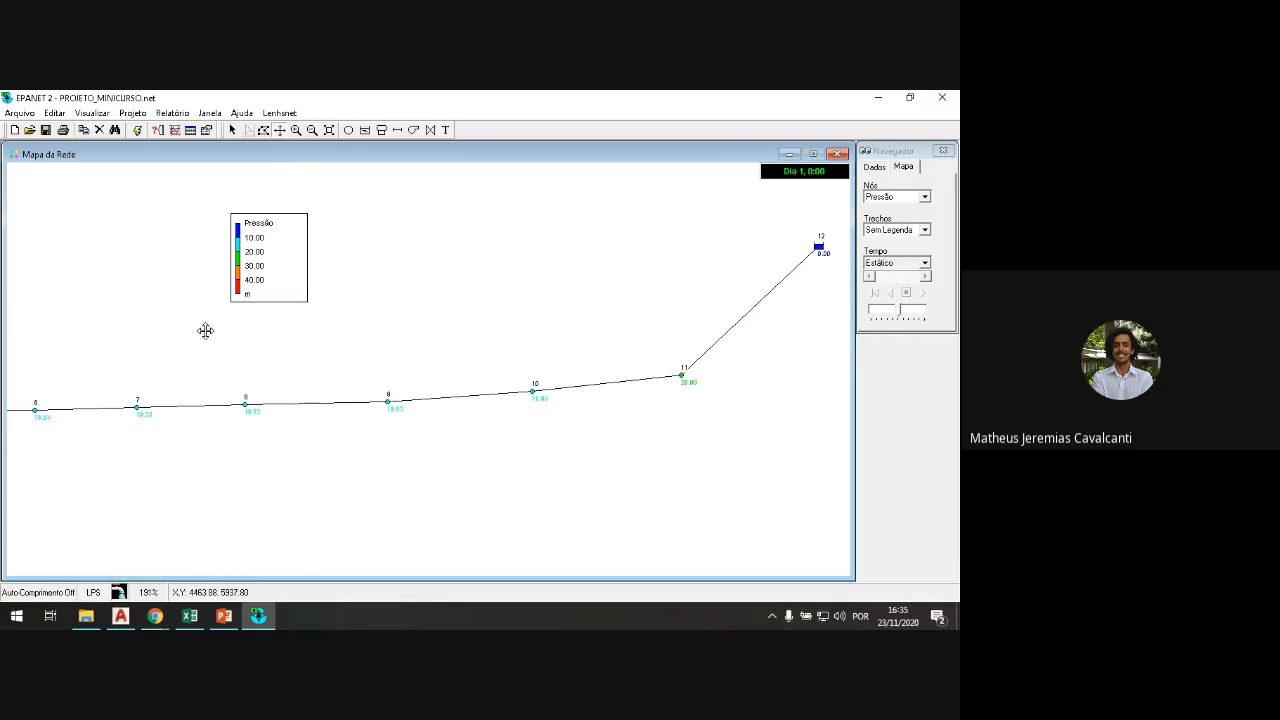
drag(94, 329, 595, 322)
drag(200, 329, 250, 331)
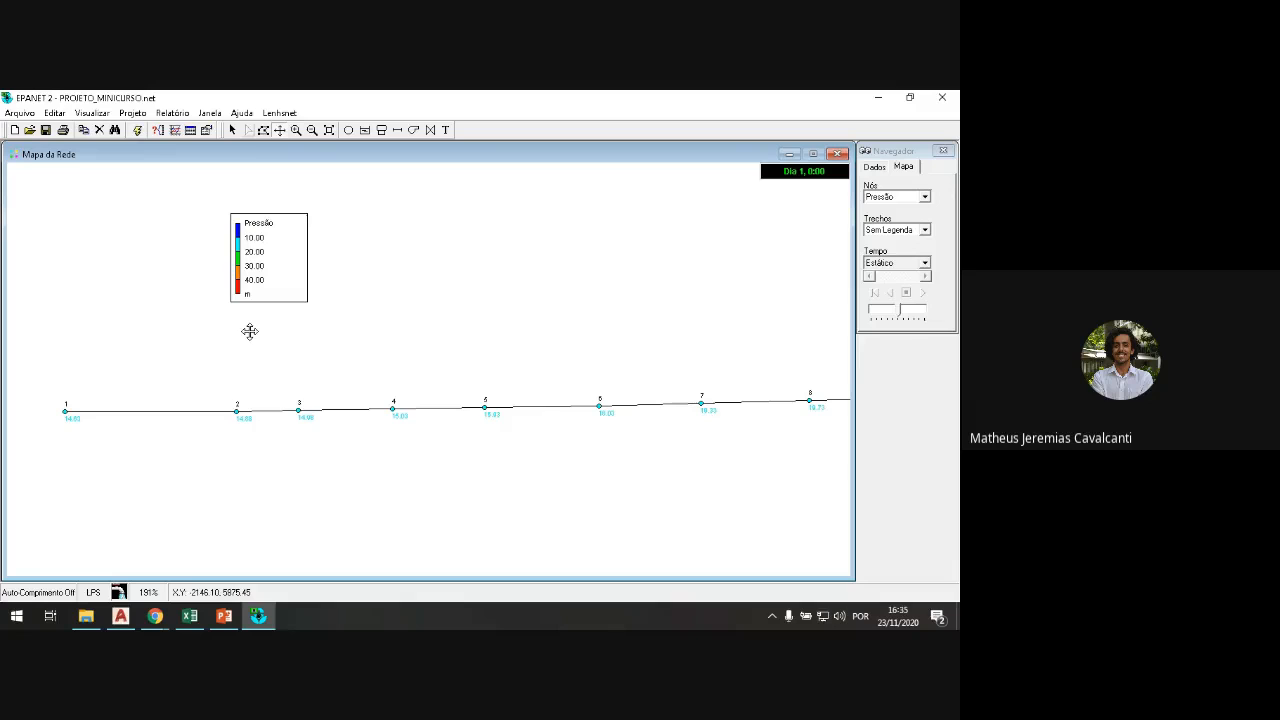
drag(549, 311, 375, 295)
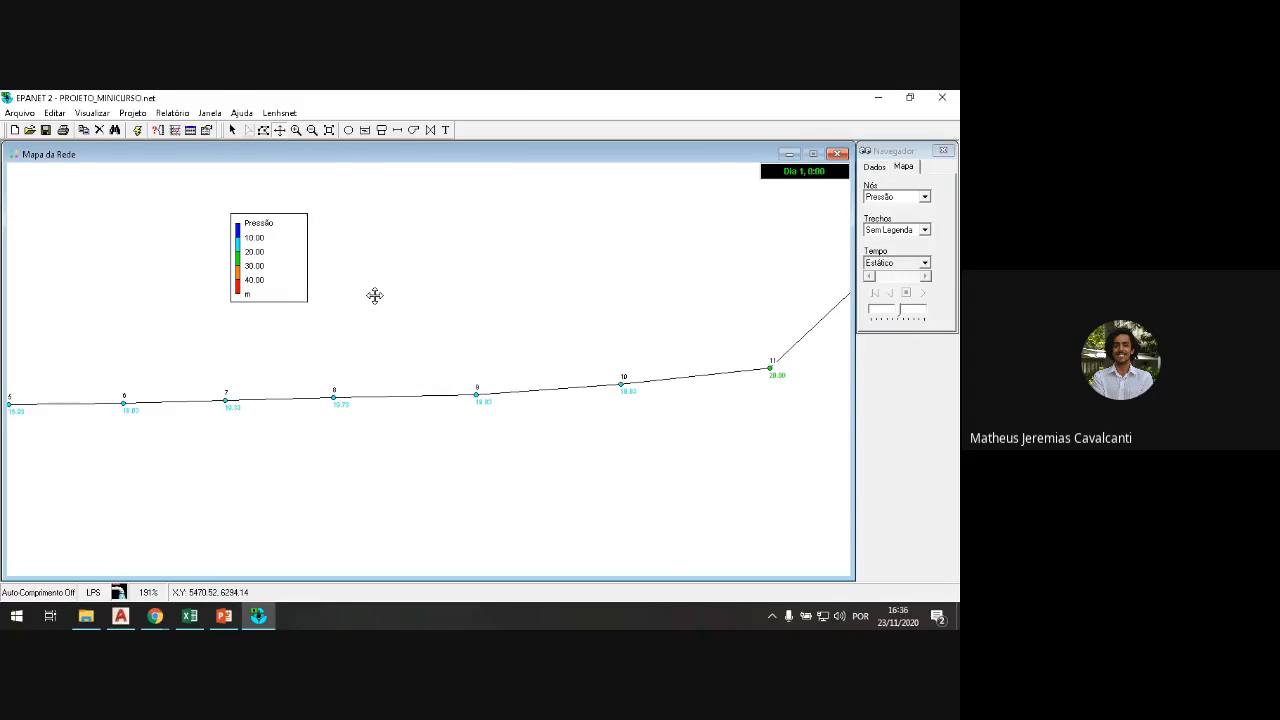
Step: Demonstrate zooming out and zooming in around nodes 7 to 10, and restore the map's full extent
click(313, 131)
click(388, 265)
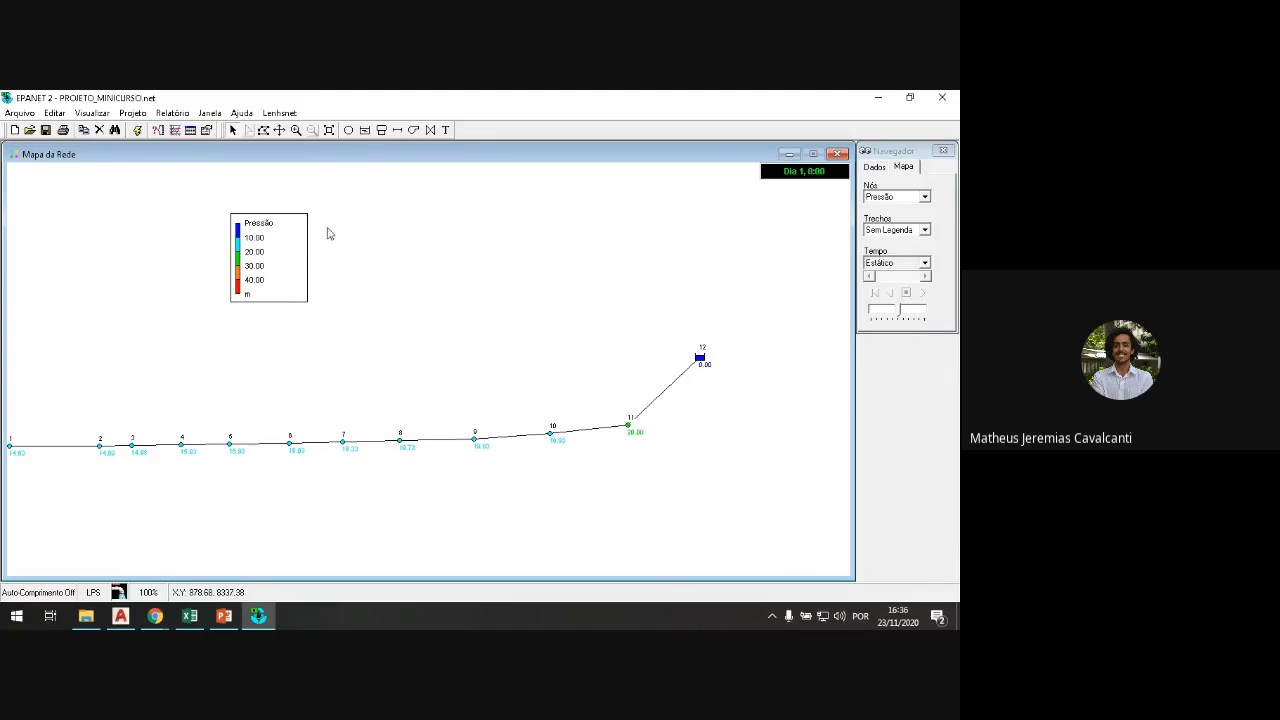
click(296, 130)
drag(527, 485, 328, 354)
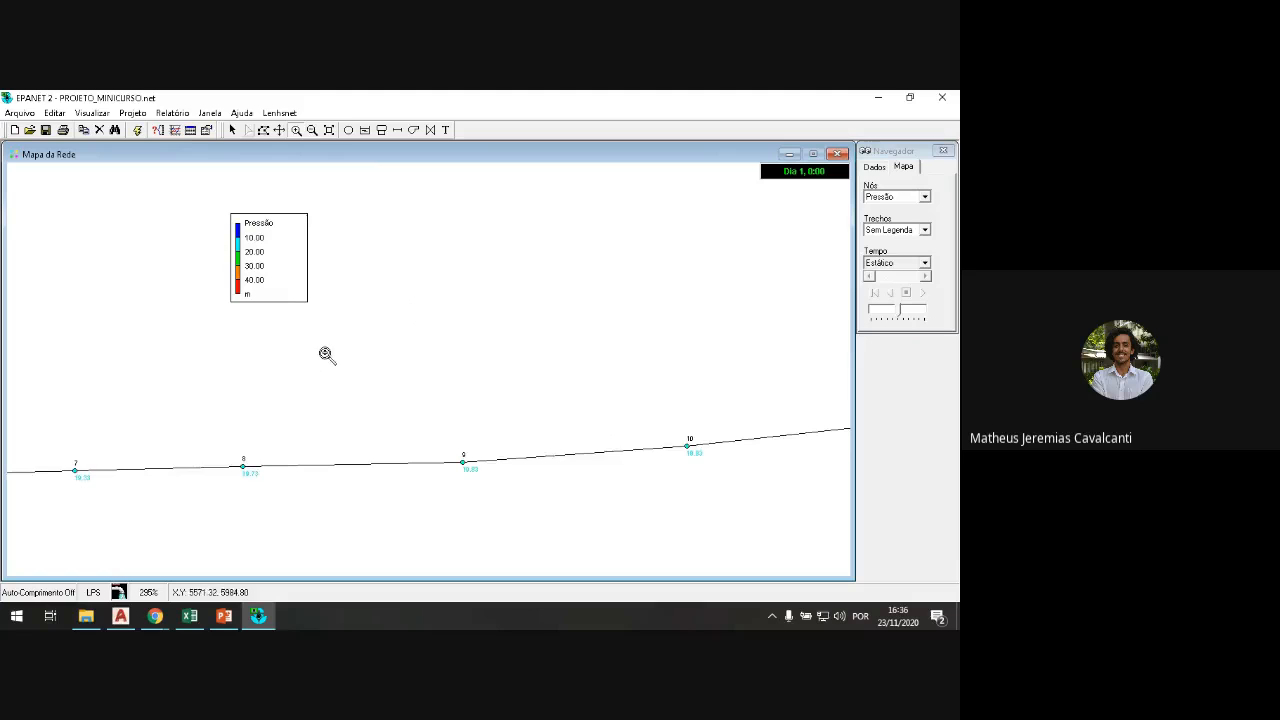
click(329, 130)
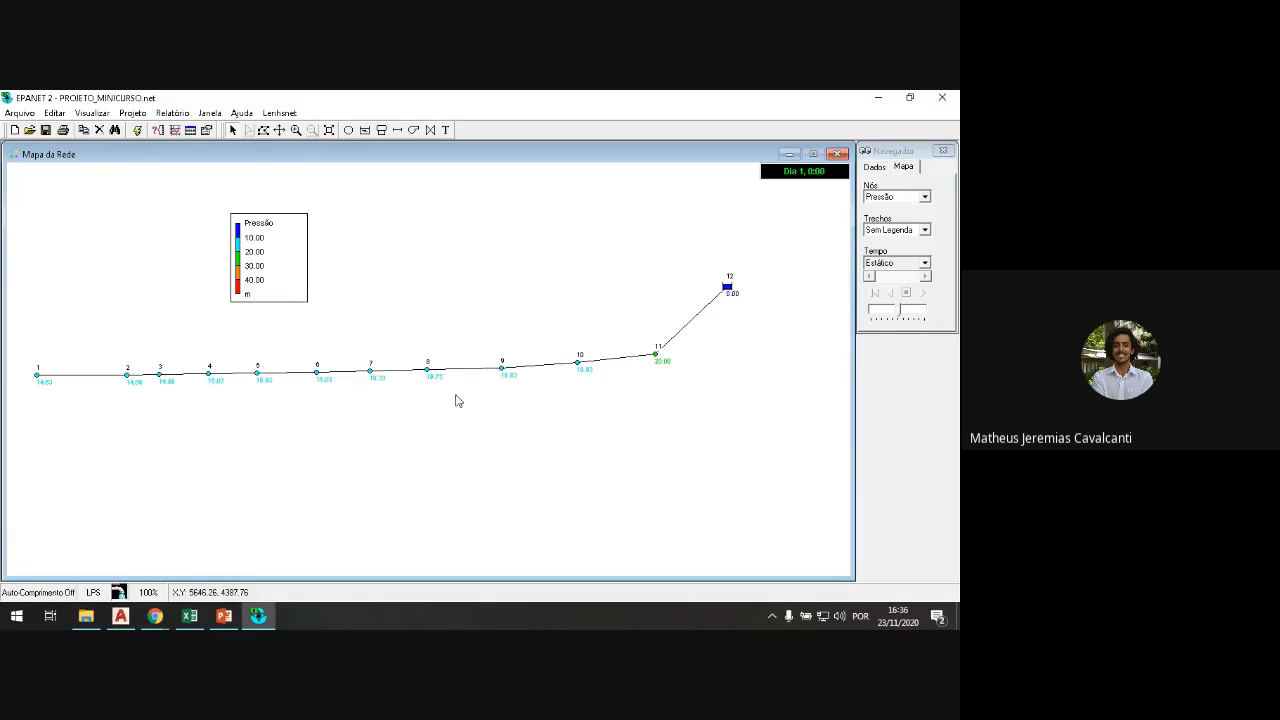
Step: Look for new participant messages in the Google Meet chat and go back to EPANET
click(156, 615)
click(113, 565)
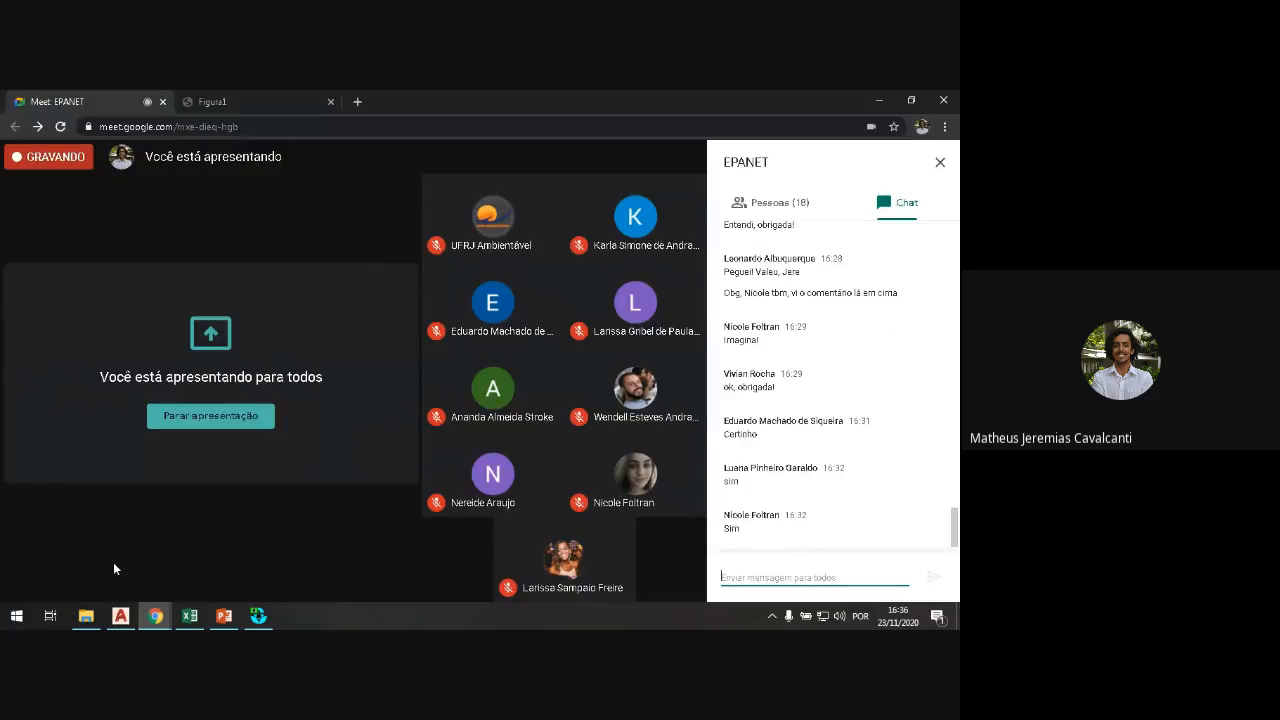
click(266, 620)
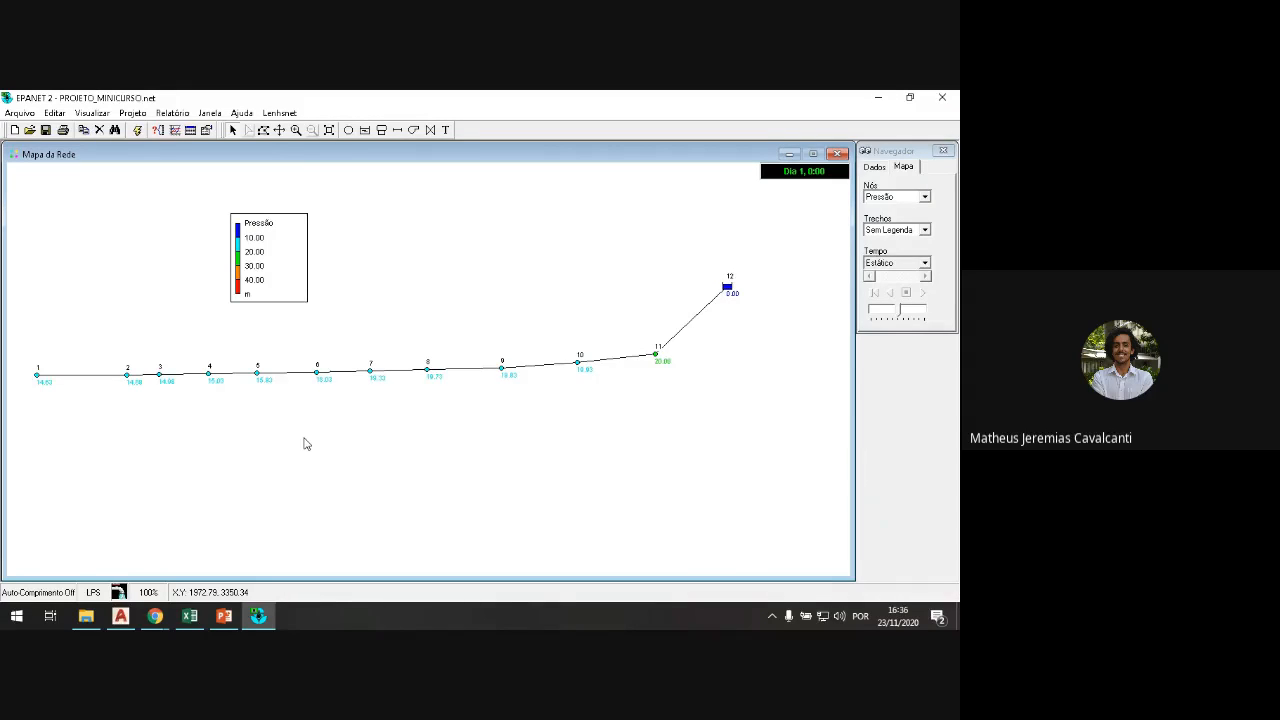
Step: Move the pressure legend above nodes 6 and 7, and set the map's node theme to Sem Legenda
drag(289, 286, 381, 279)
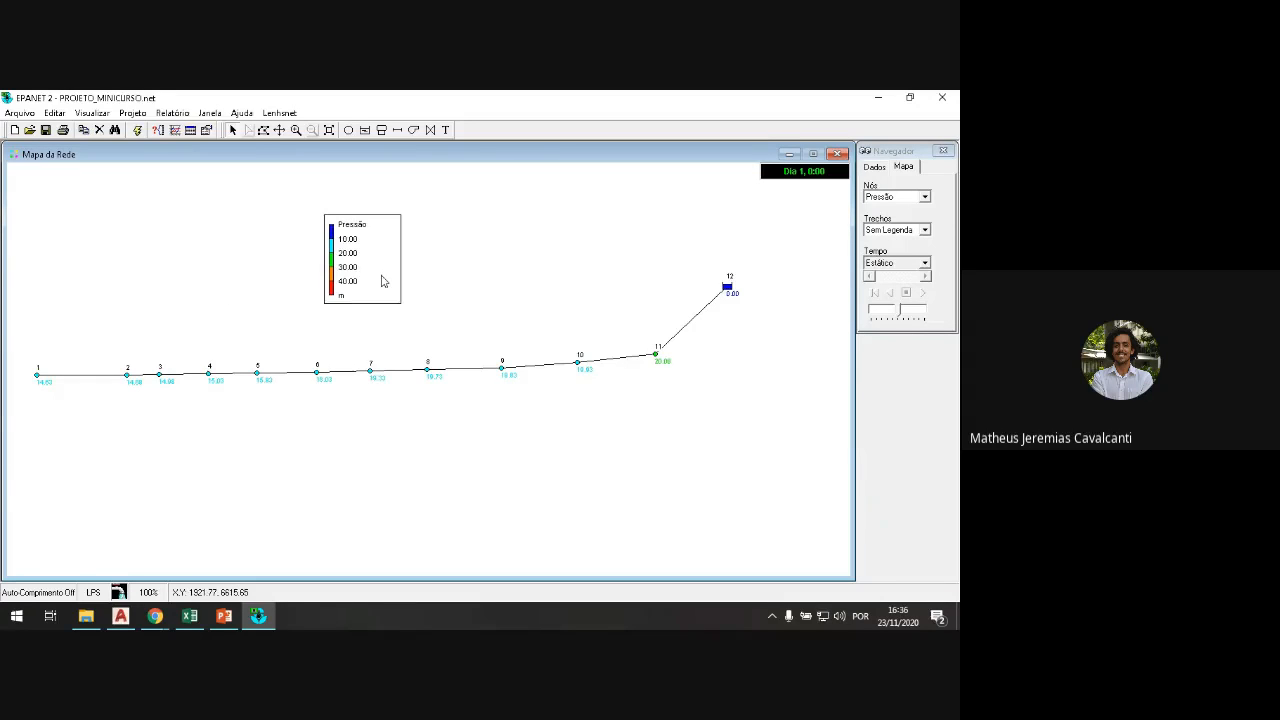
click(924, 199)
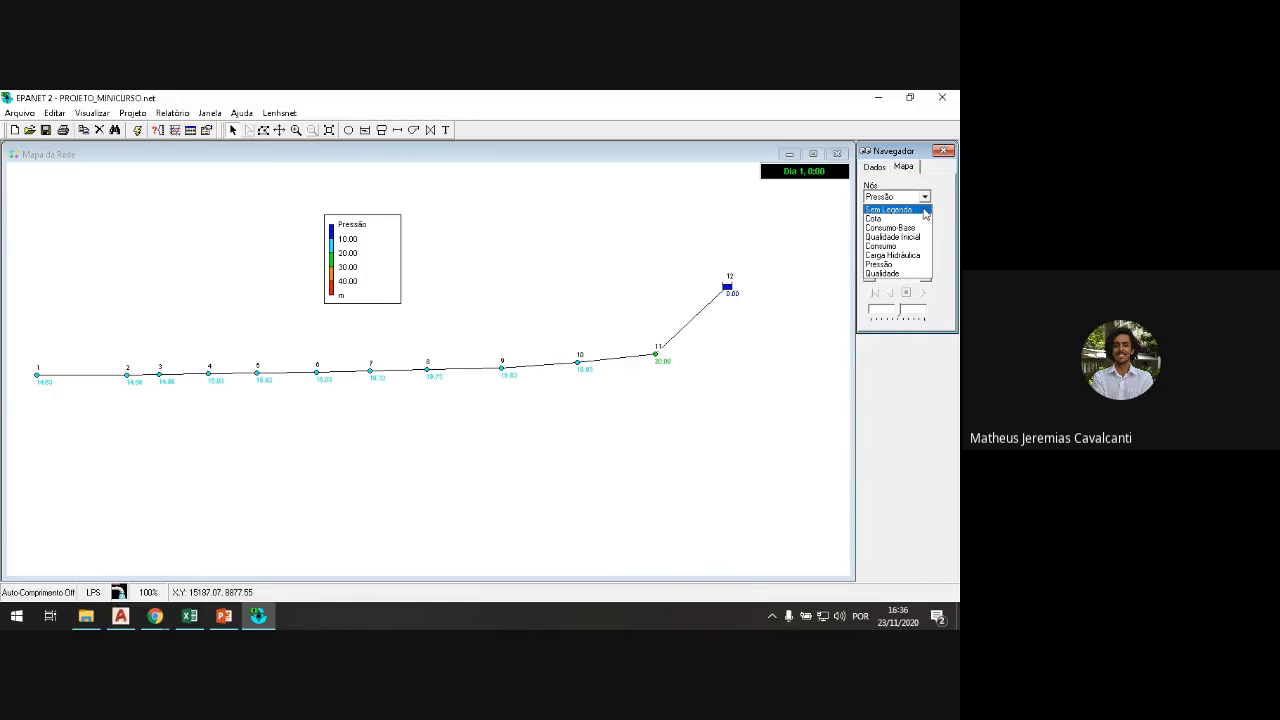
click(926, 212)
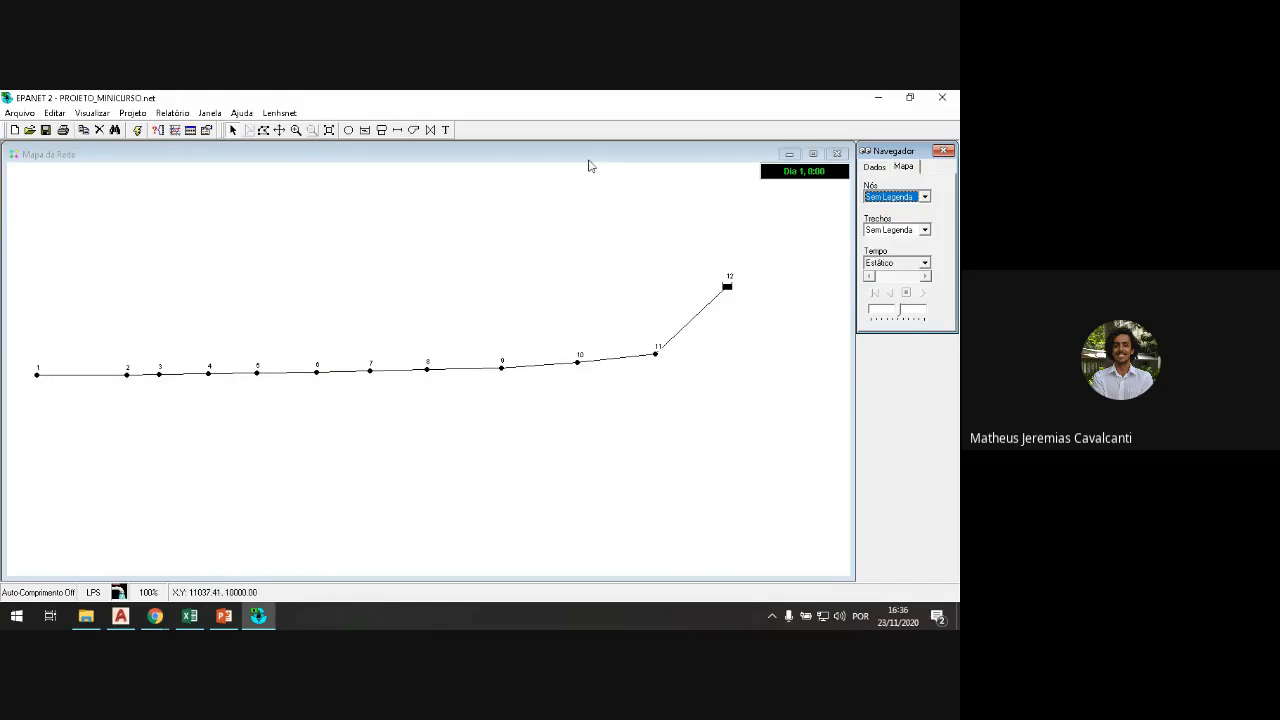
Step: Display Comprimento on the network's links, switch the link theme to Velocidade, and move its legend above nodes 7 and 8
click(925, 231)
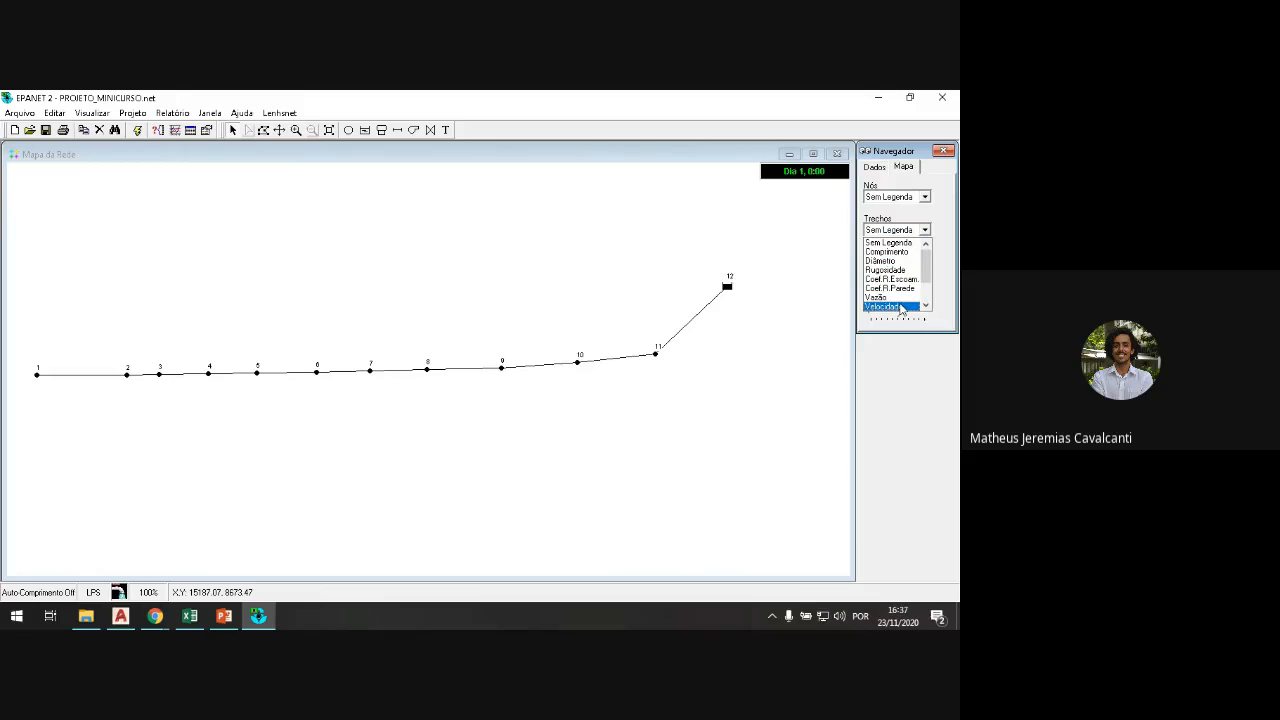
click(887, 251)
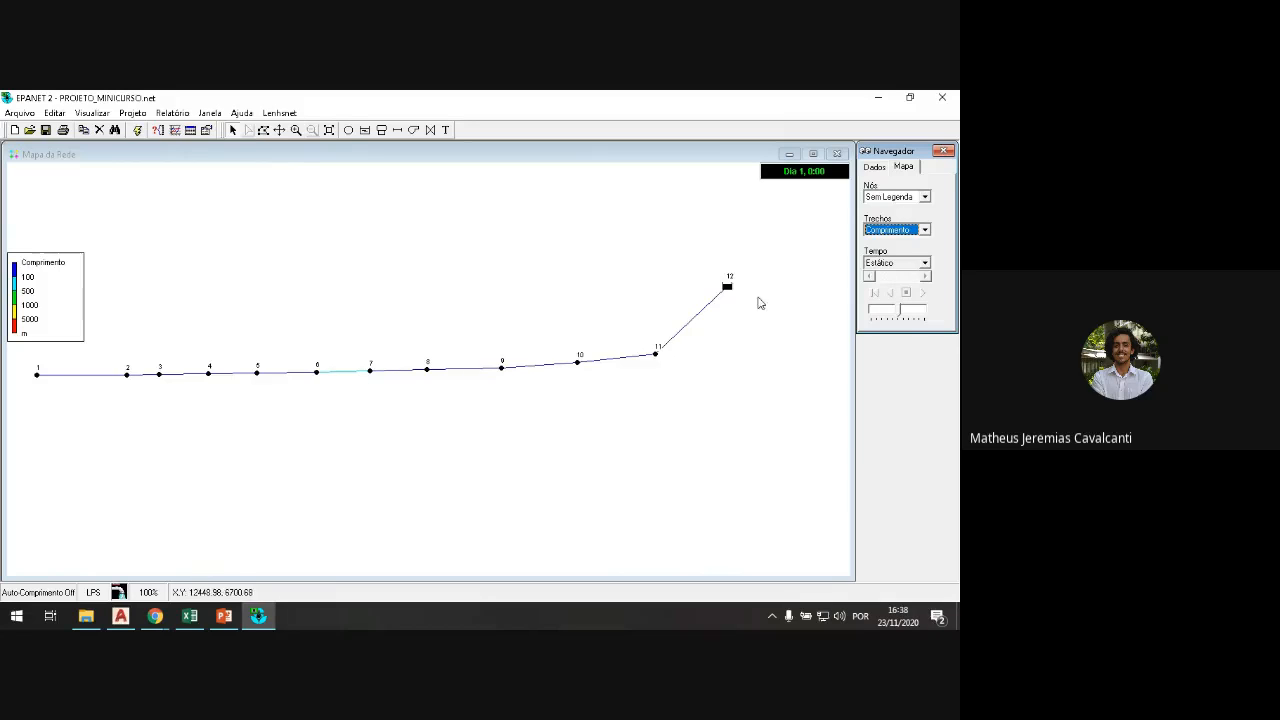
click(925, 230)
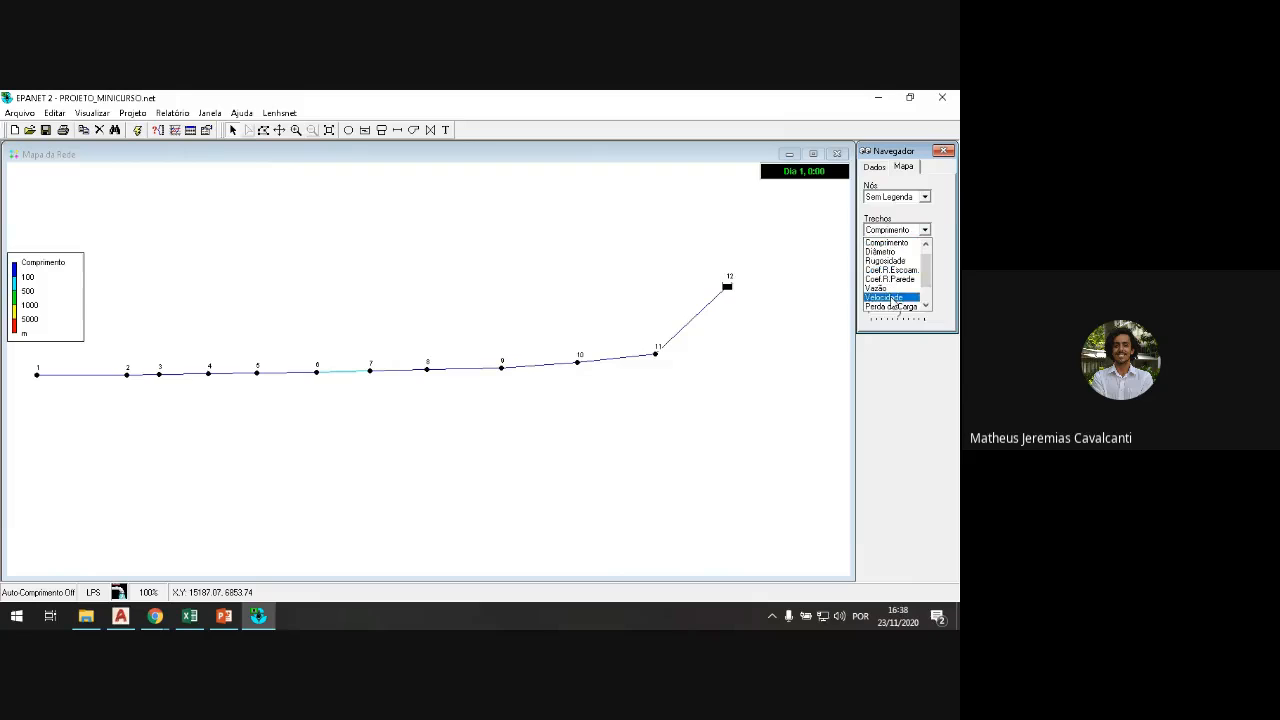
click(893, 299)
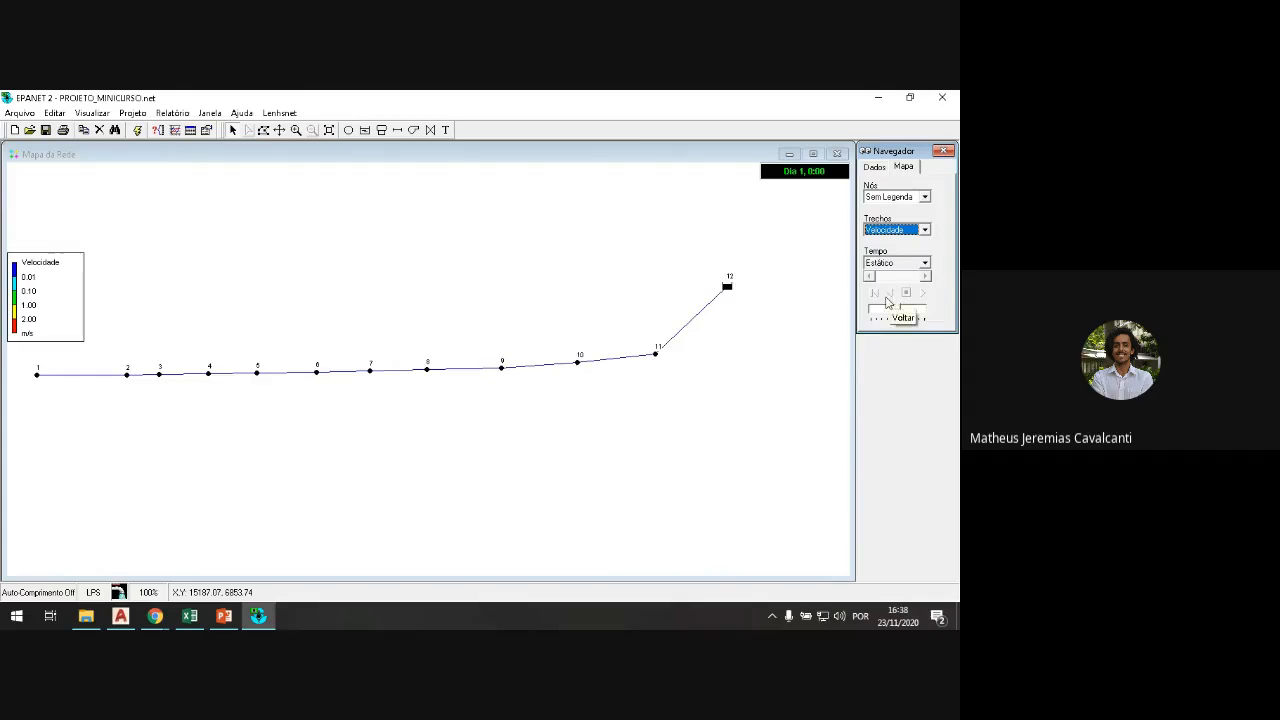
click(57, 306)
drag(57, 306, 432, 264)
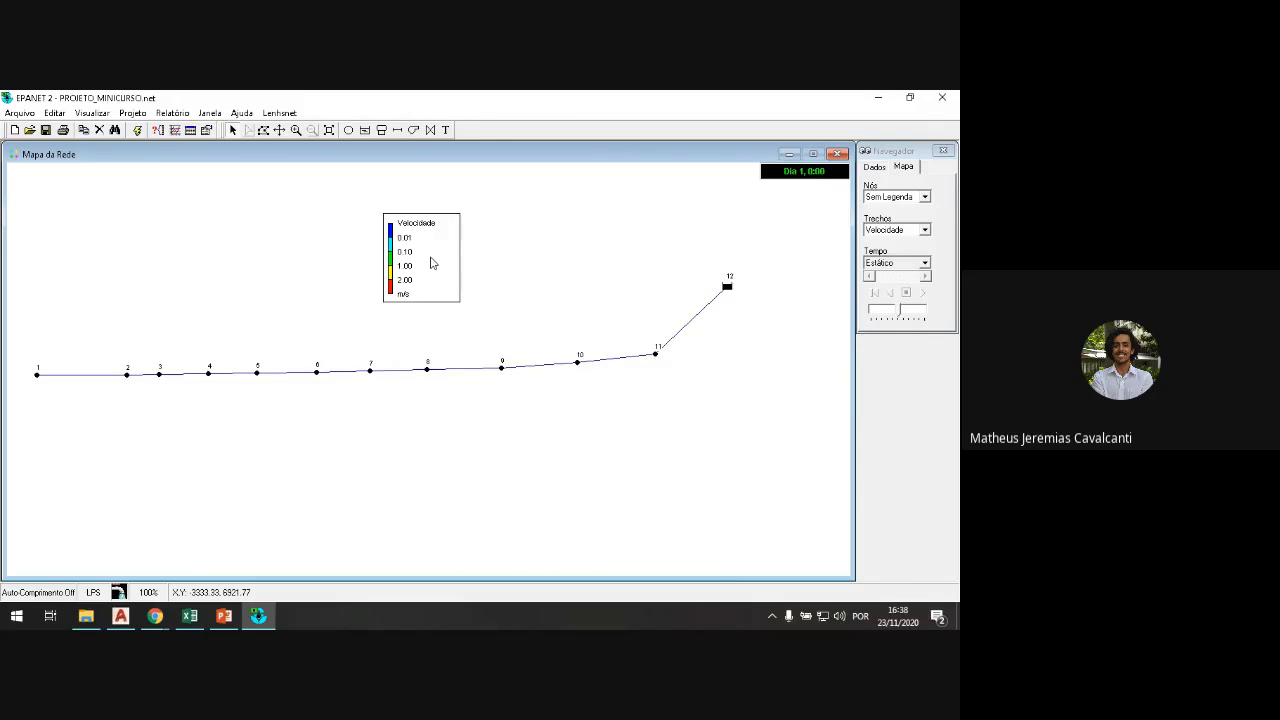
Step: Open node 1's properties and its Consumo-Base value for editing
double_click(37, 377)
click(38, 379)
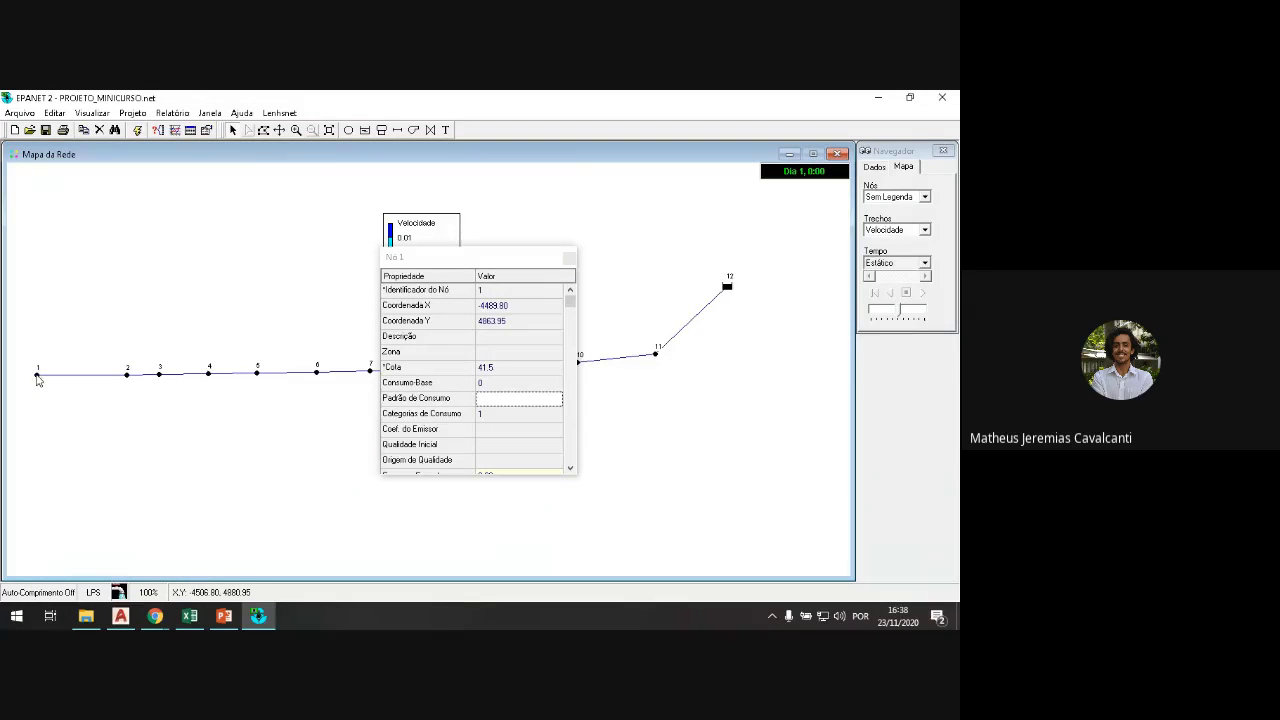
click(527, 387)
click(527, 385)
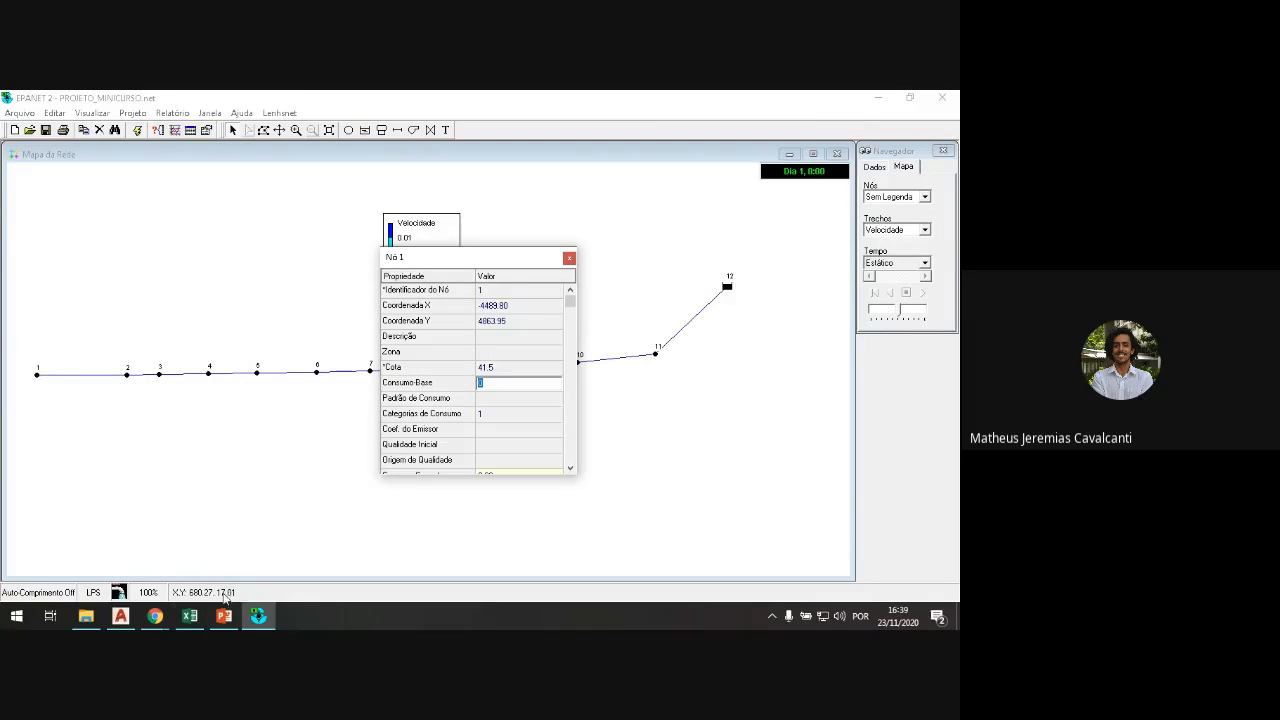
Step: Switch to Excel and look up the Qfinal flow on the Vazão sheet
click(194, 619)
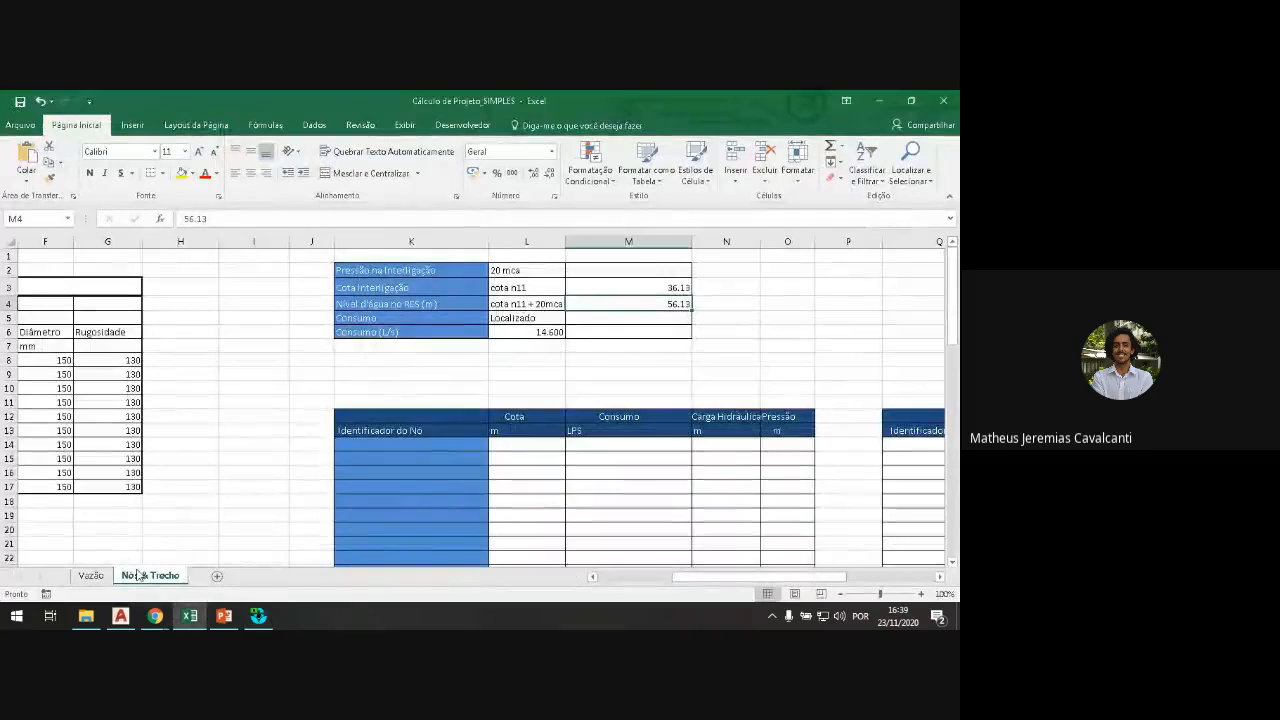
click(100, 580)
click(250, 460)
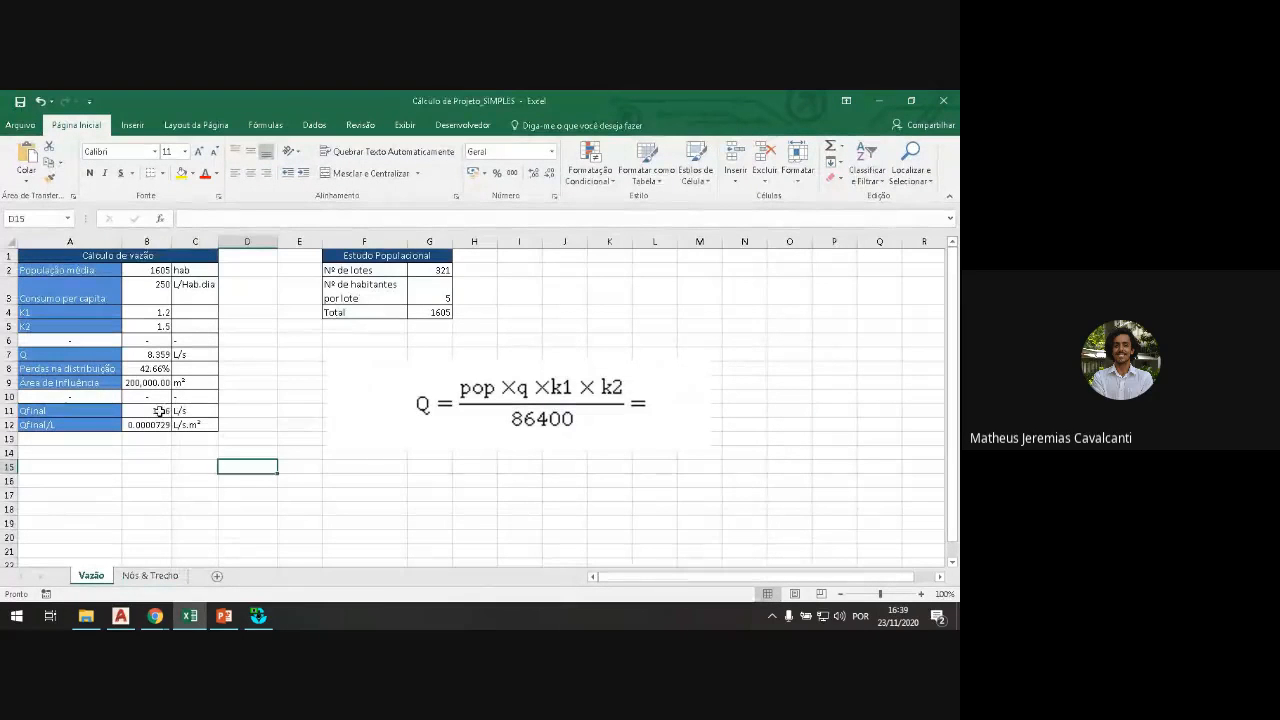
click(162, 410)
Step: Show the orange-hatched area beside the red main in the AutoCAD drawing, and return through the Excel flow sheet to EPANET
click(120, 617)
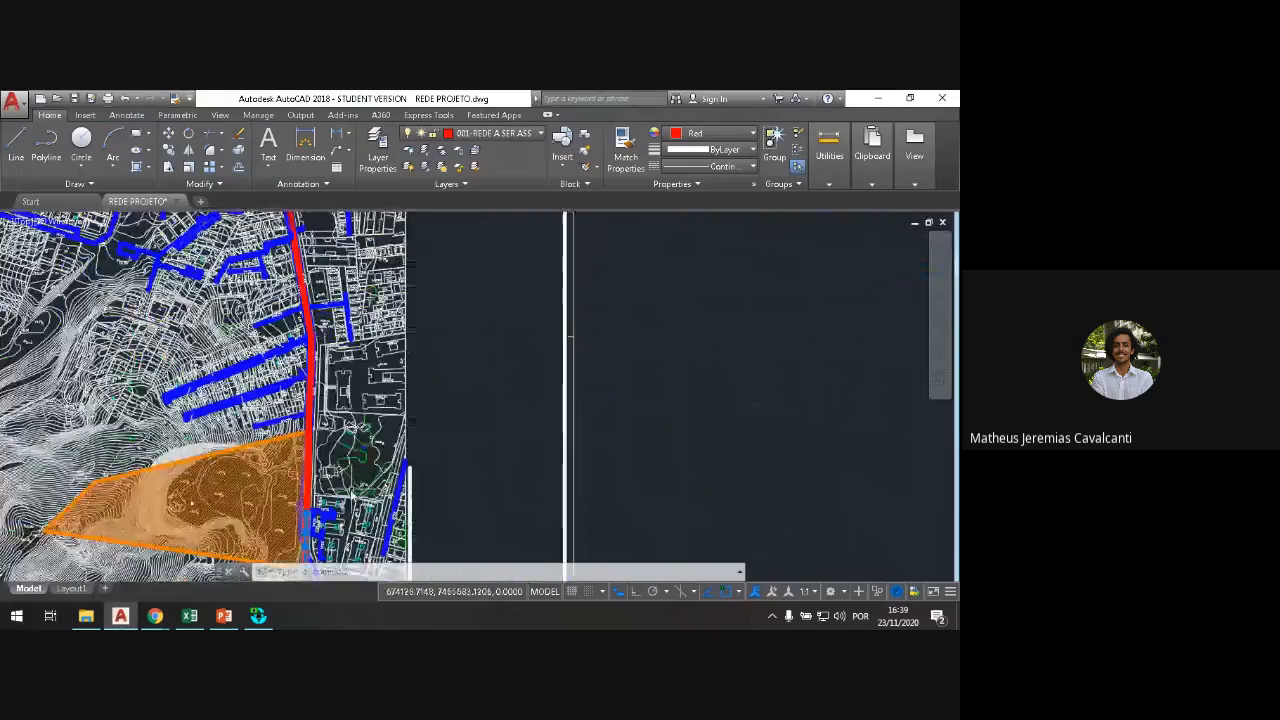
drag(284, 480, 378, 407)
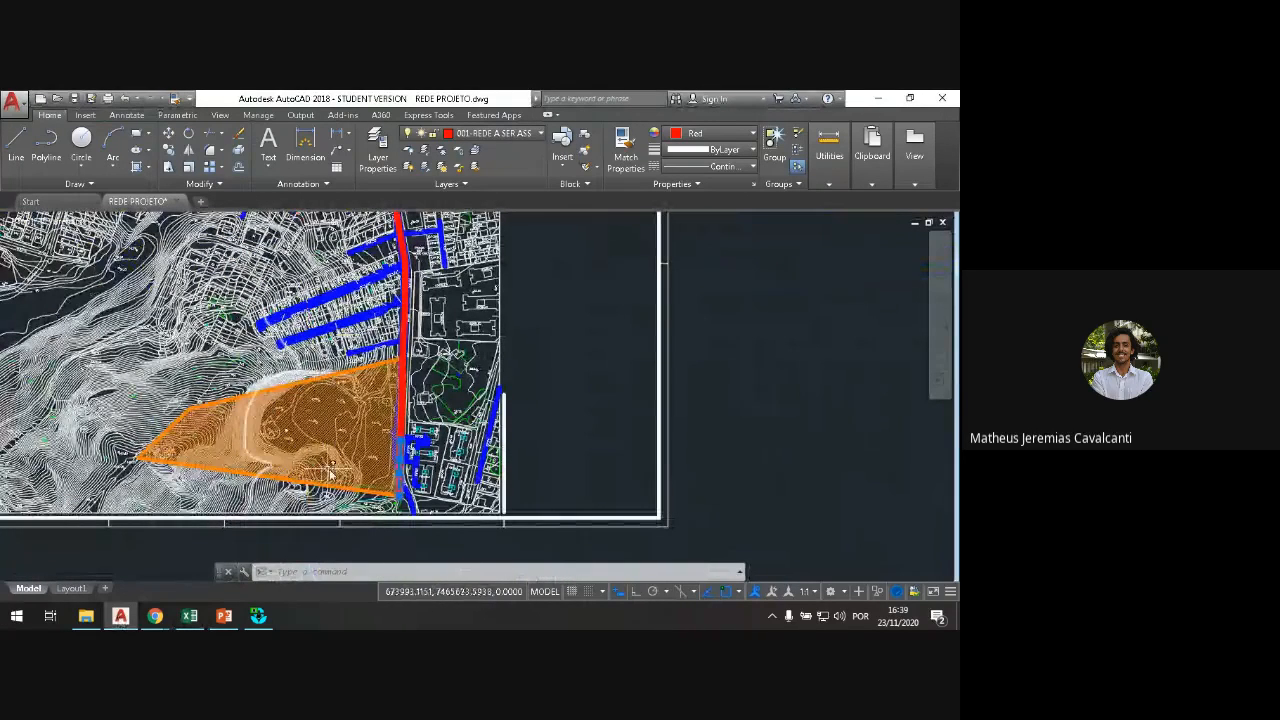
click(189, 615)
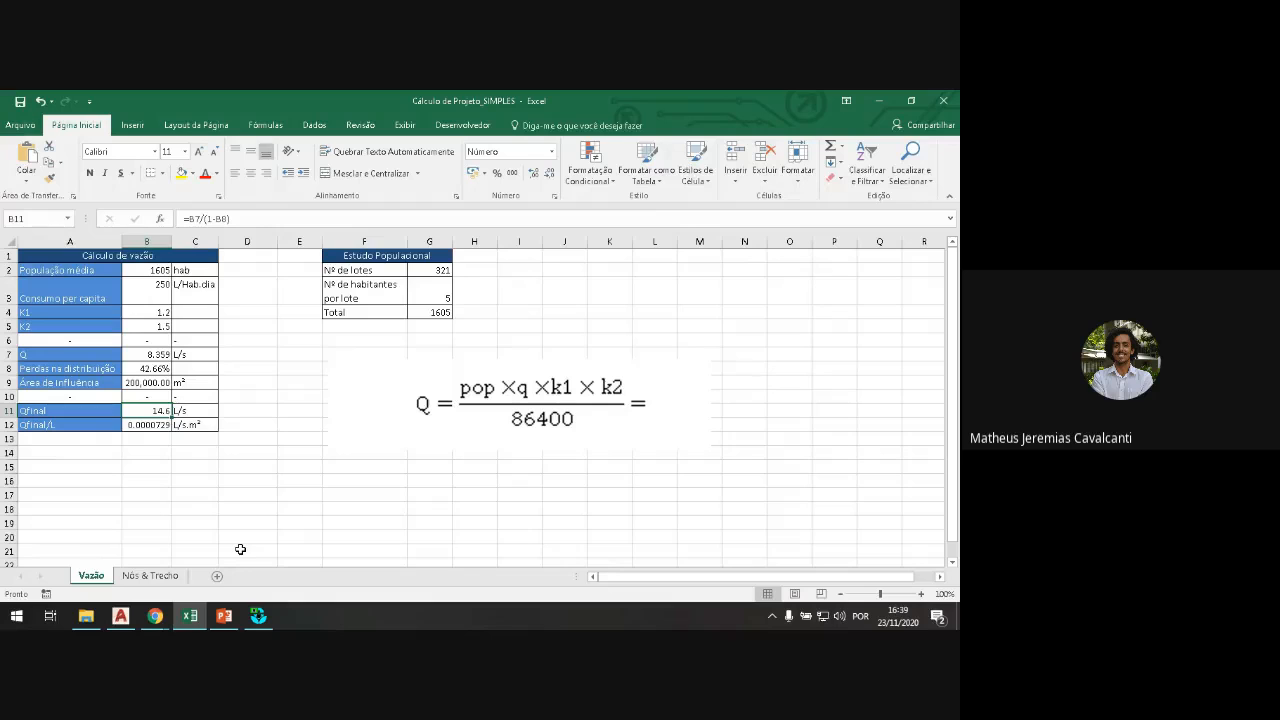
click(258, 615)
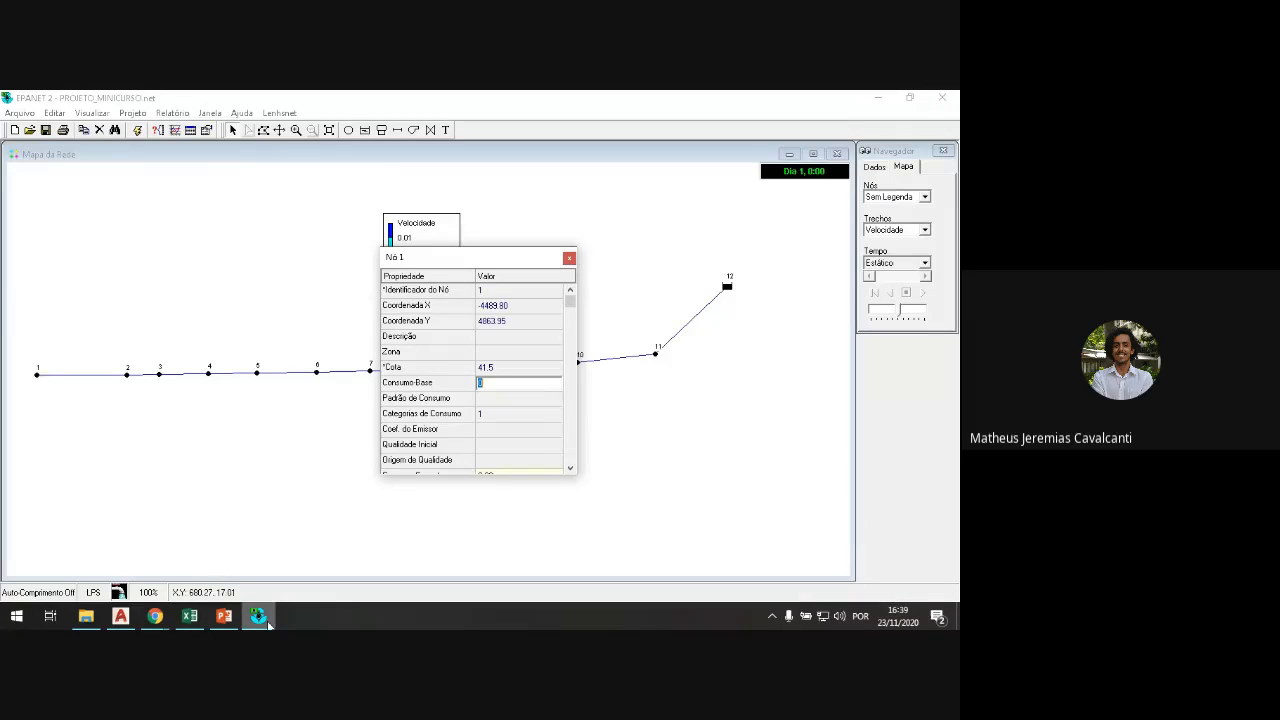
Step: Check node 2's properties, set node 1's Consumo-Base to 14.6 LPS, and close the property editor
click(127, 374)
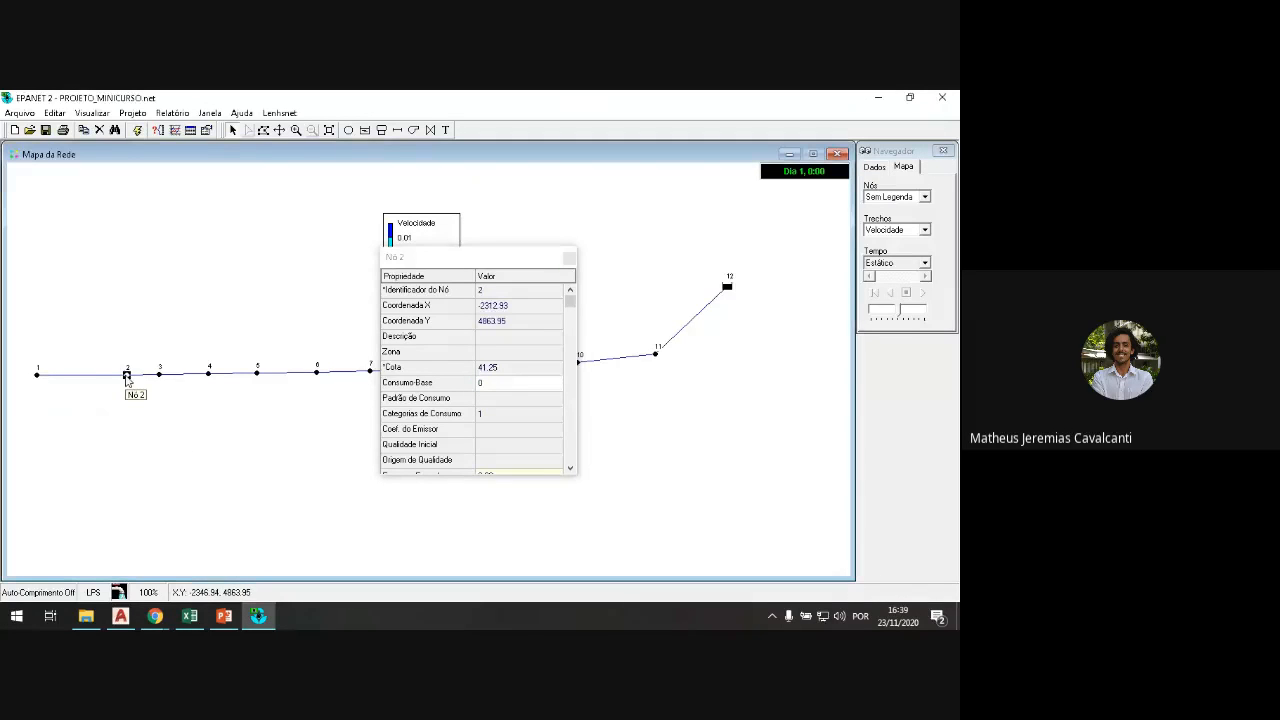
click(38, 376)
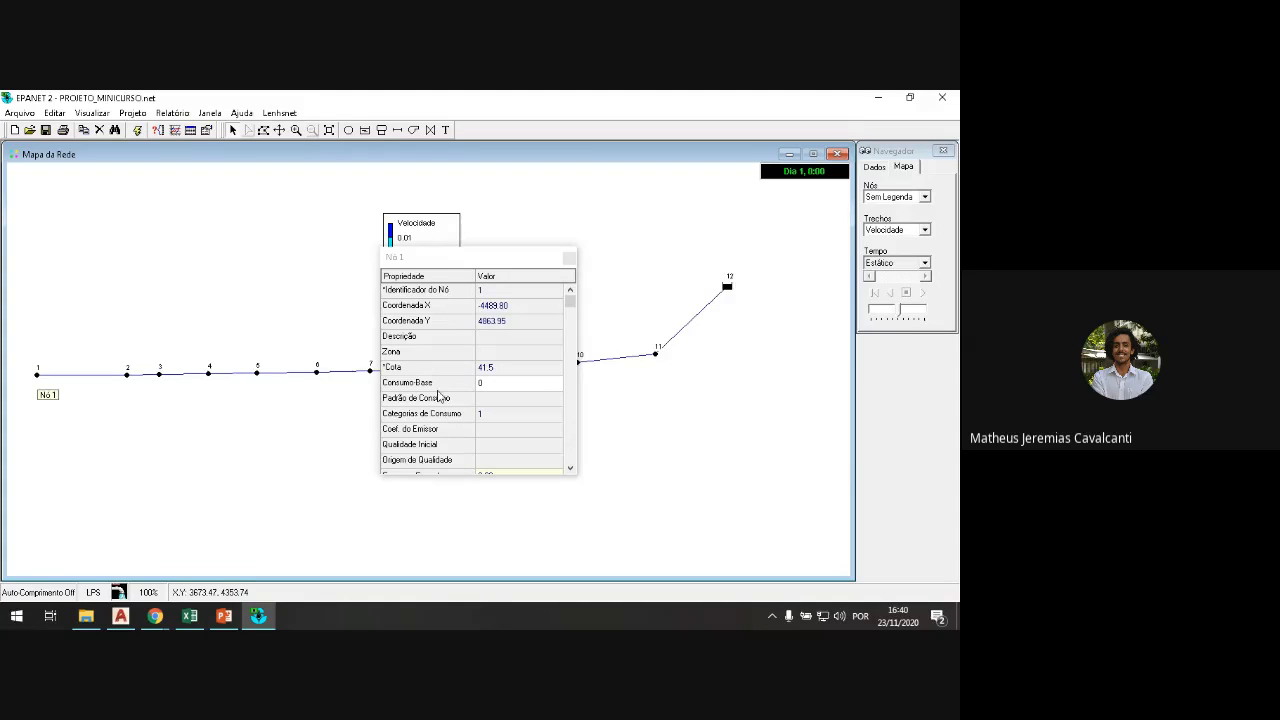
click(537, 384)
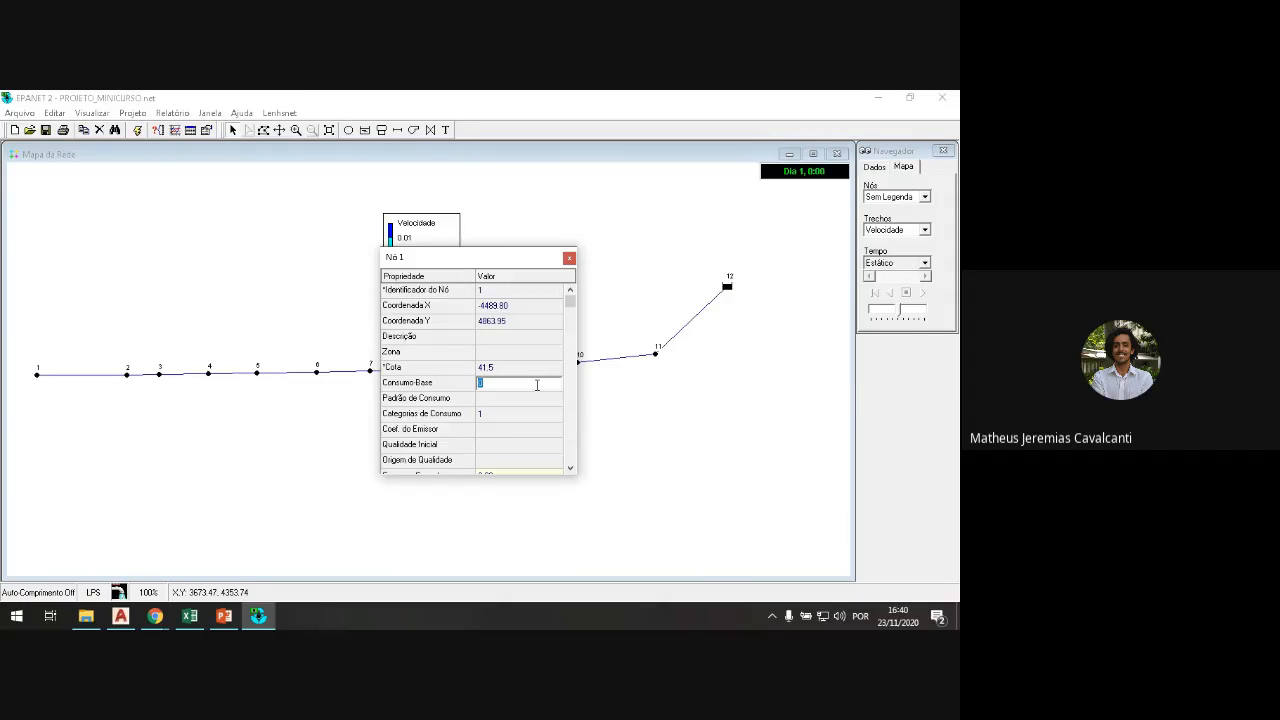
text(14.6)
click(569, 260)
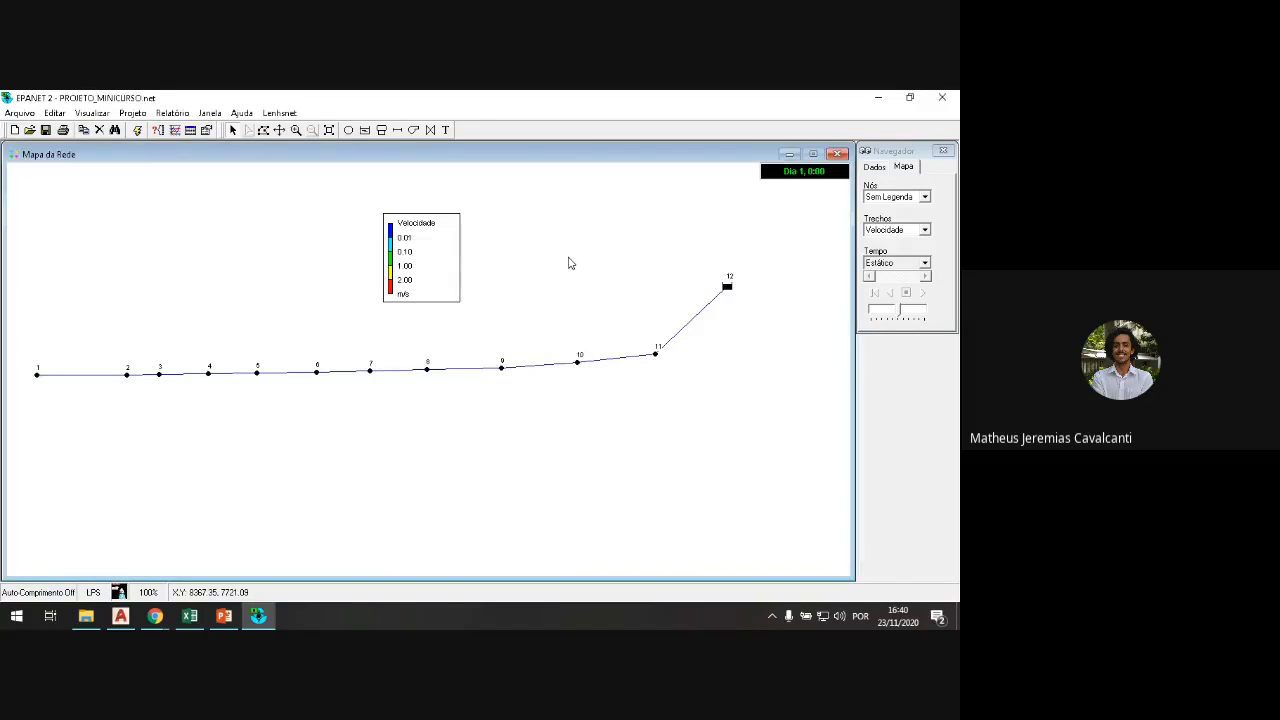
Step: Run the hydraulic simulation and move the velocity legend above nodes 5 and 6
click(139, 131)
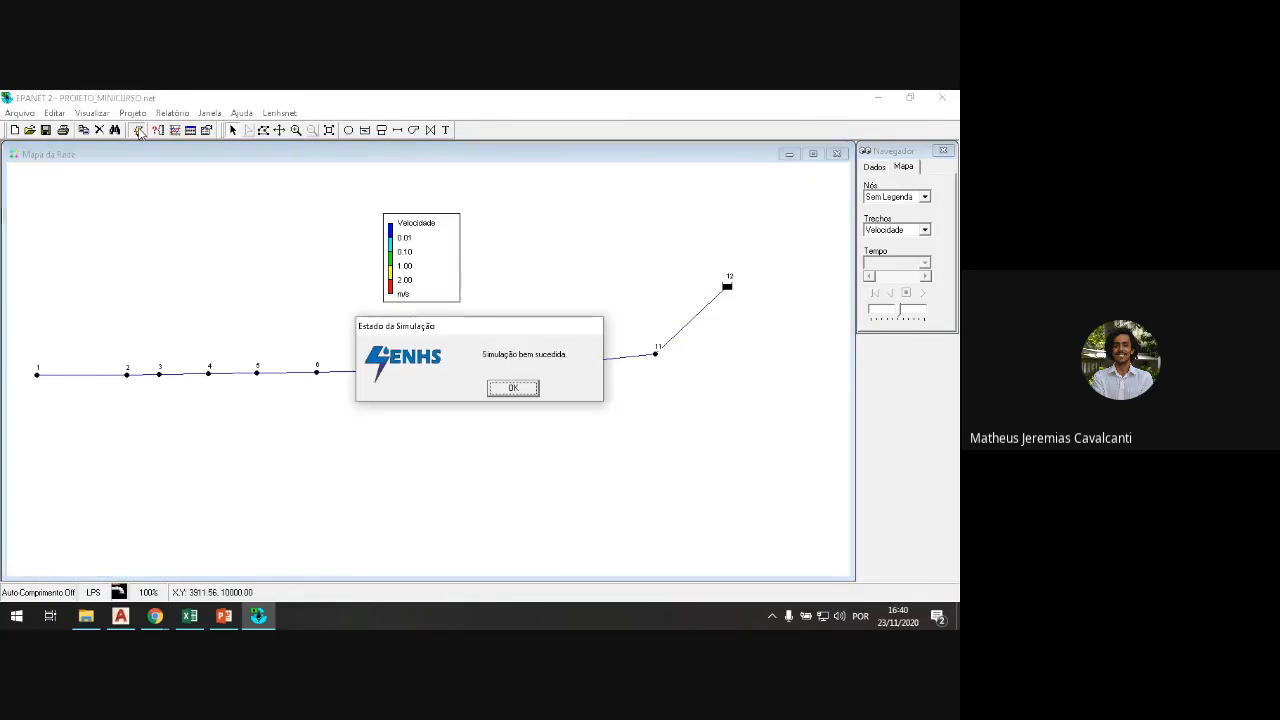
click(510, 387)
drag(437, 260, 316, 261)
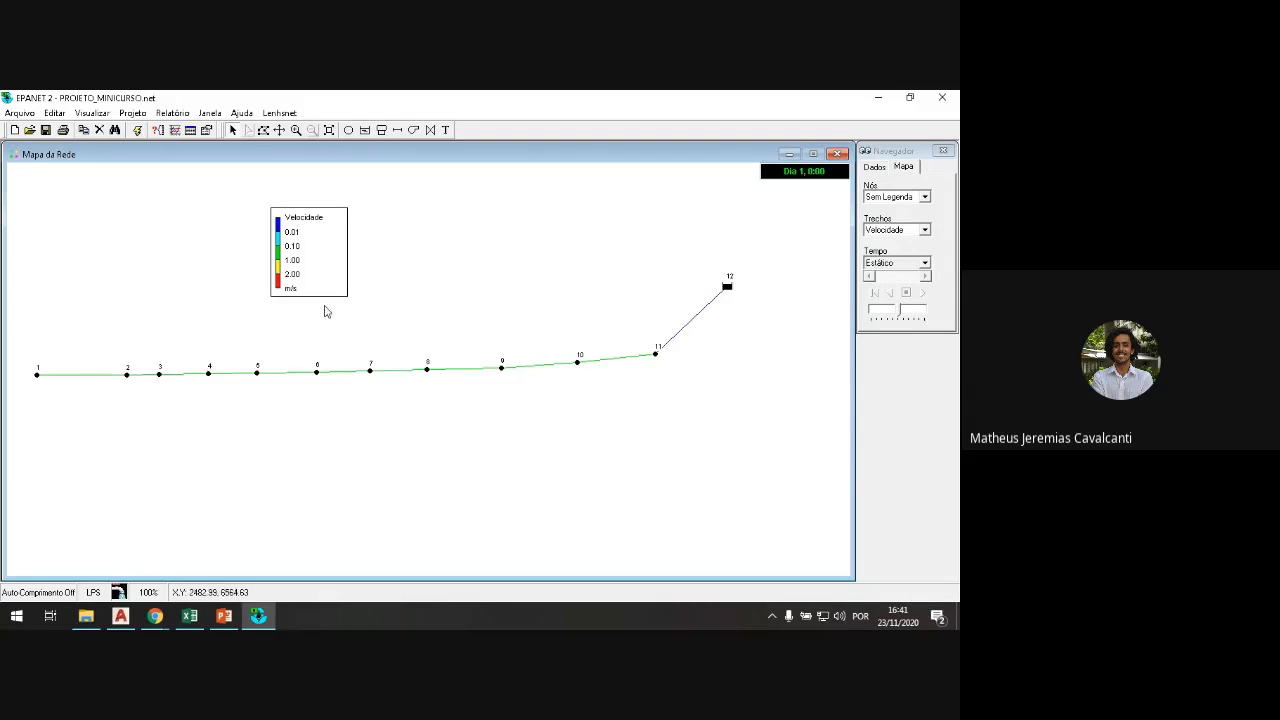
Step: Set the map notation to hide node identifiers and values and show link identifiers and values instead
click(93, 113)
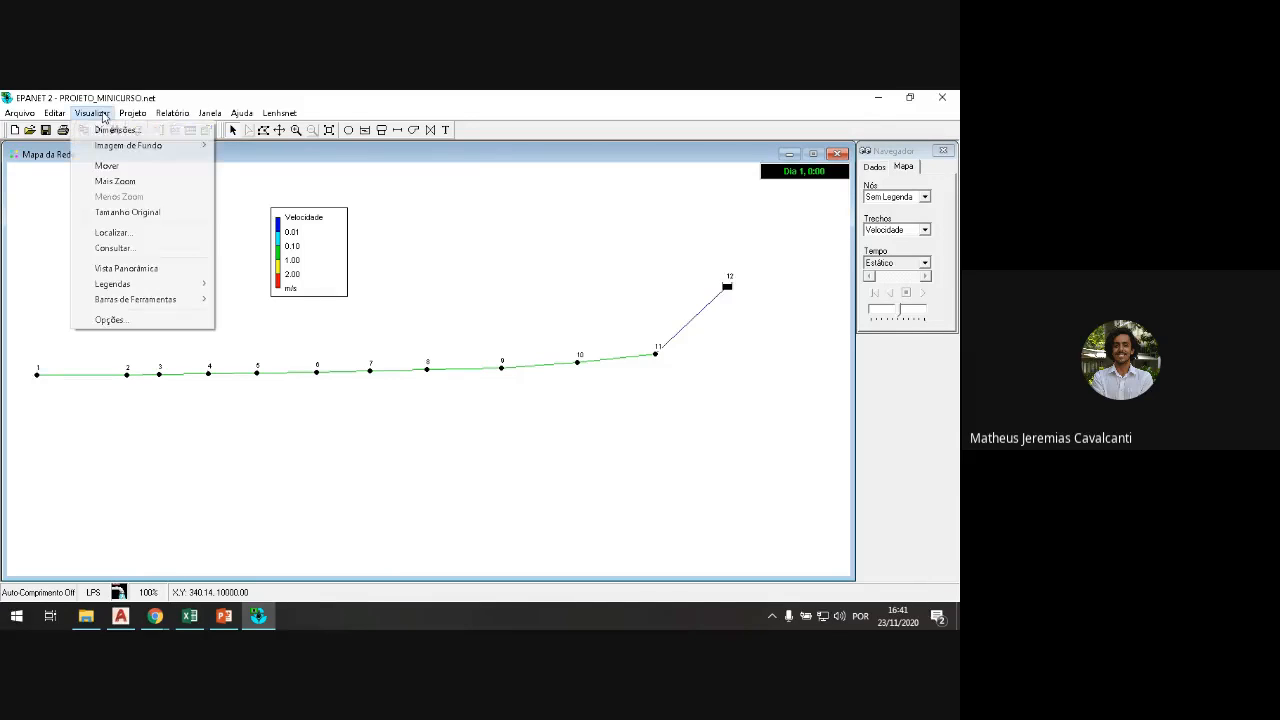
click(149, 321)
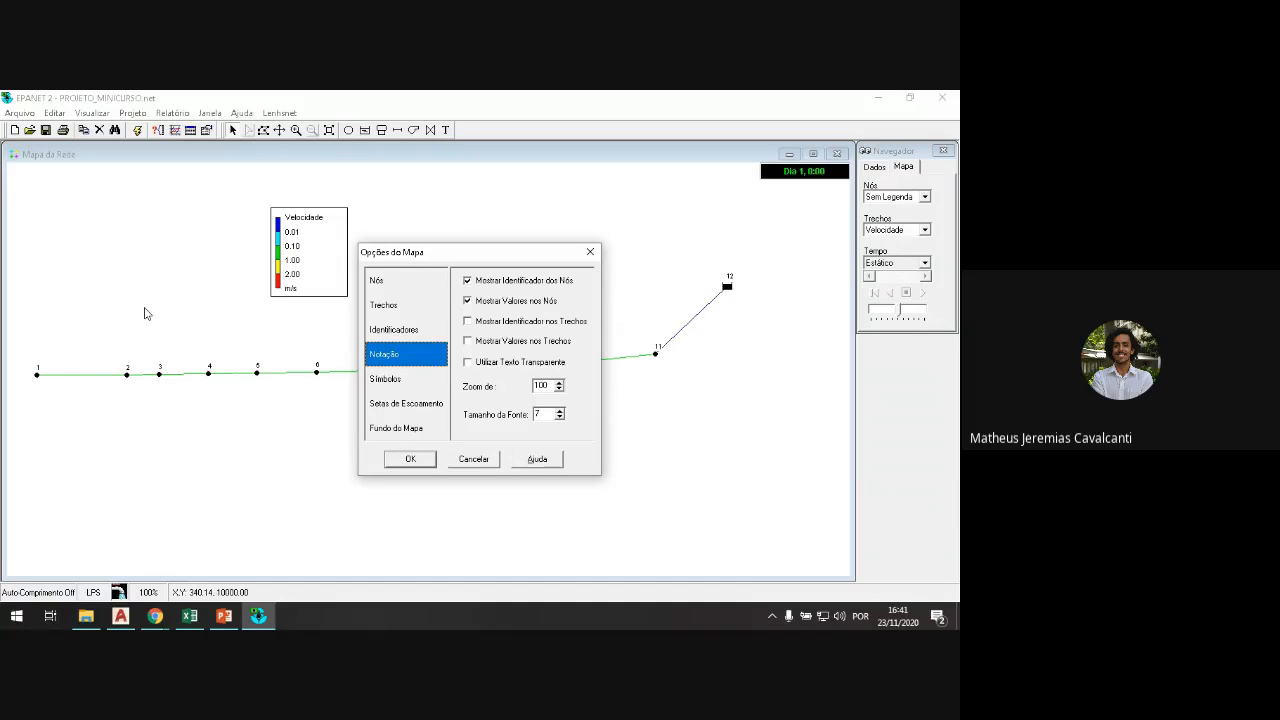
click(468, 282)
click(468, 302)
click(468, 322)
click(468, 342)
click(412, 461)
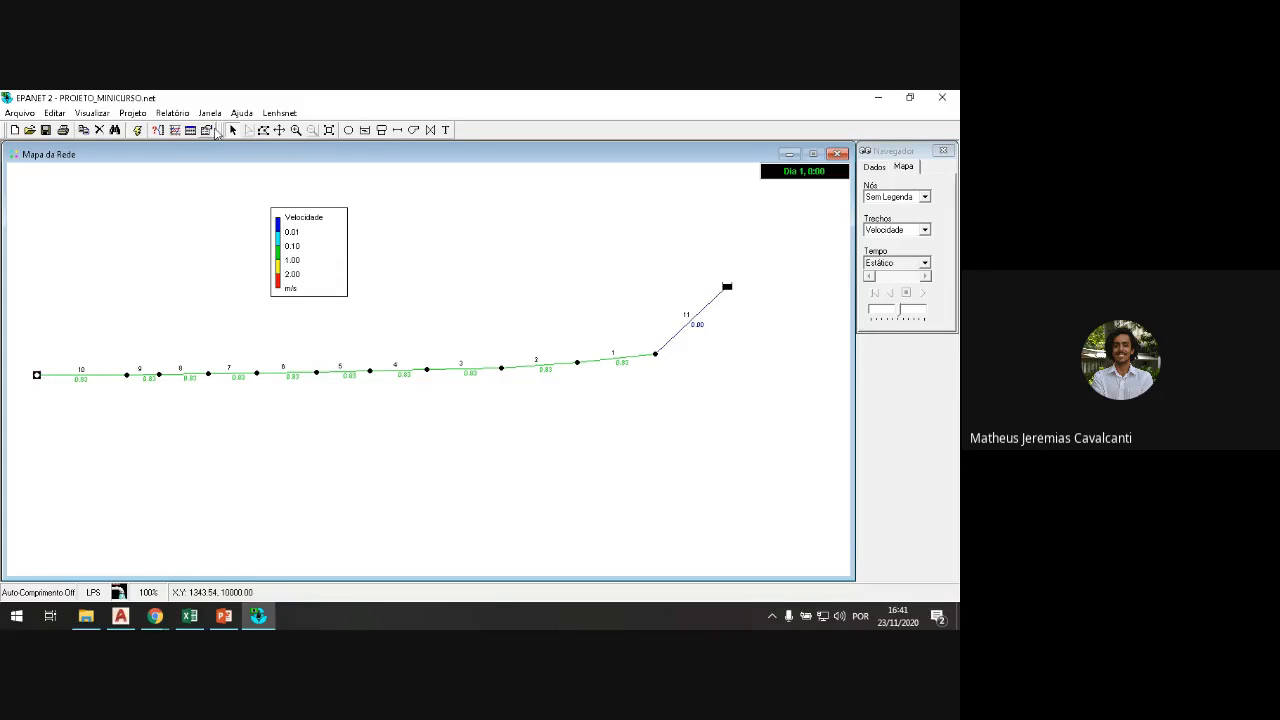
Step: Zoom in and pan along the line to examine each link's velocity, and restore the map's full extent
click(296, 131)
drag(691, 406, 365, 318)
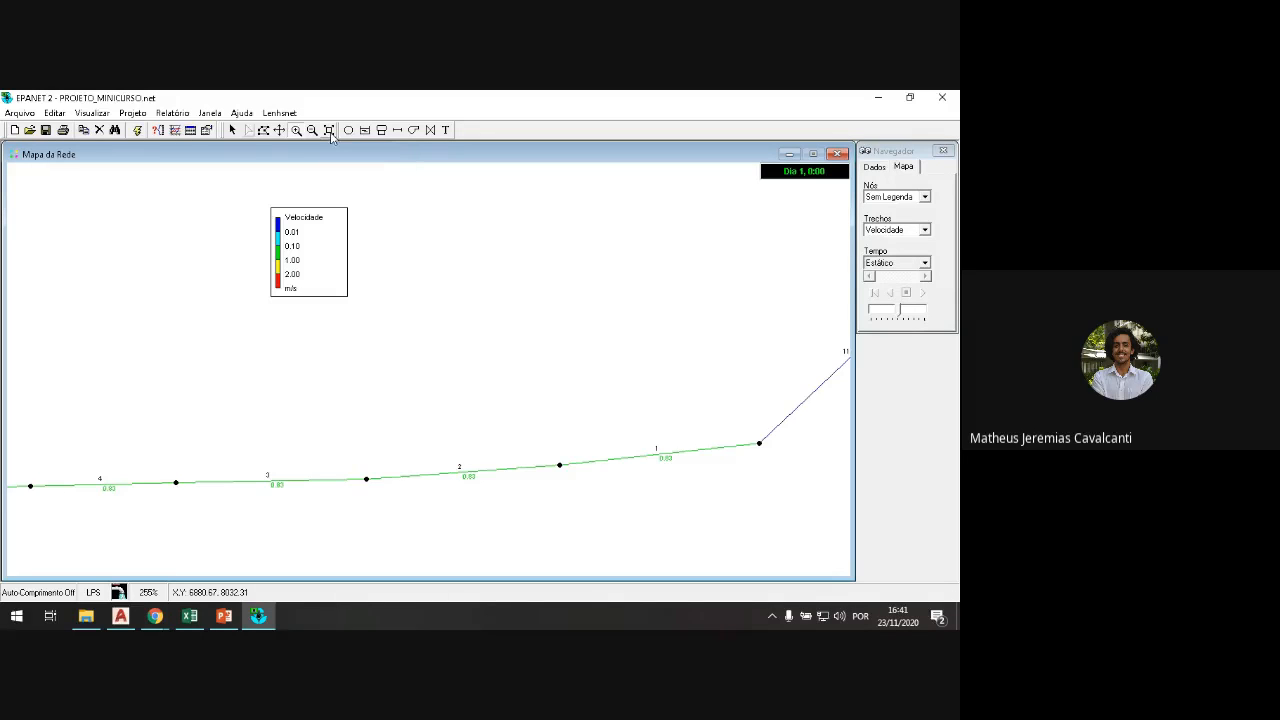
drag(370, 358, 560, 343)
drag(320, 364, 600, 358)
drag(332, 377, 369, 377)
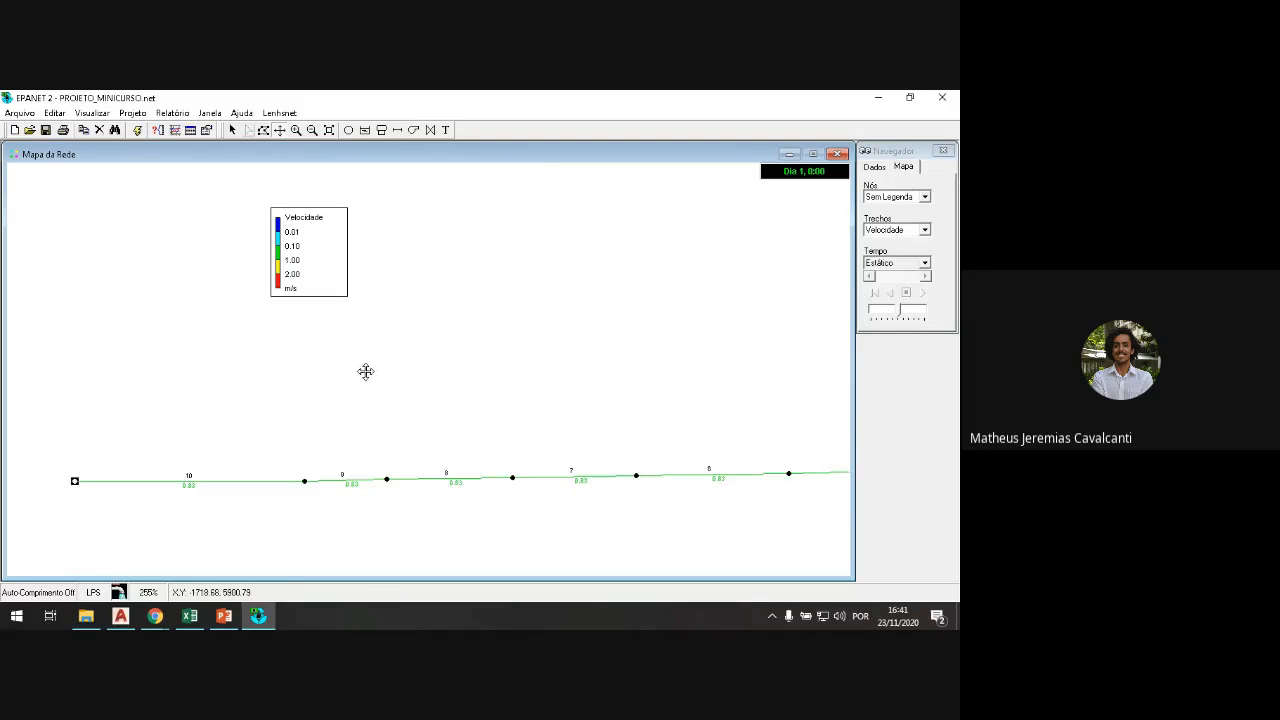
click(330, 131)
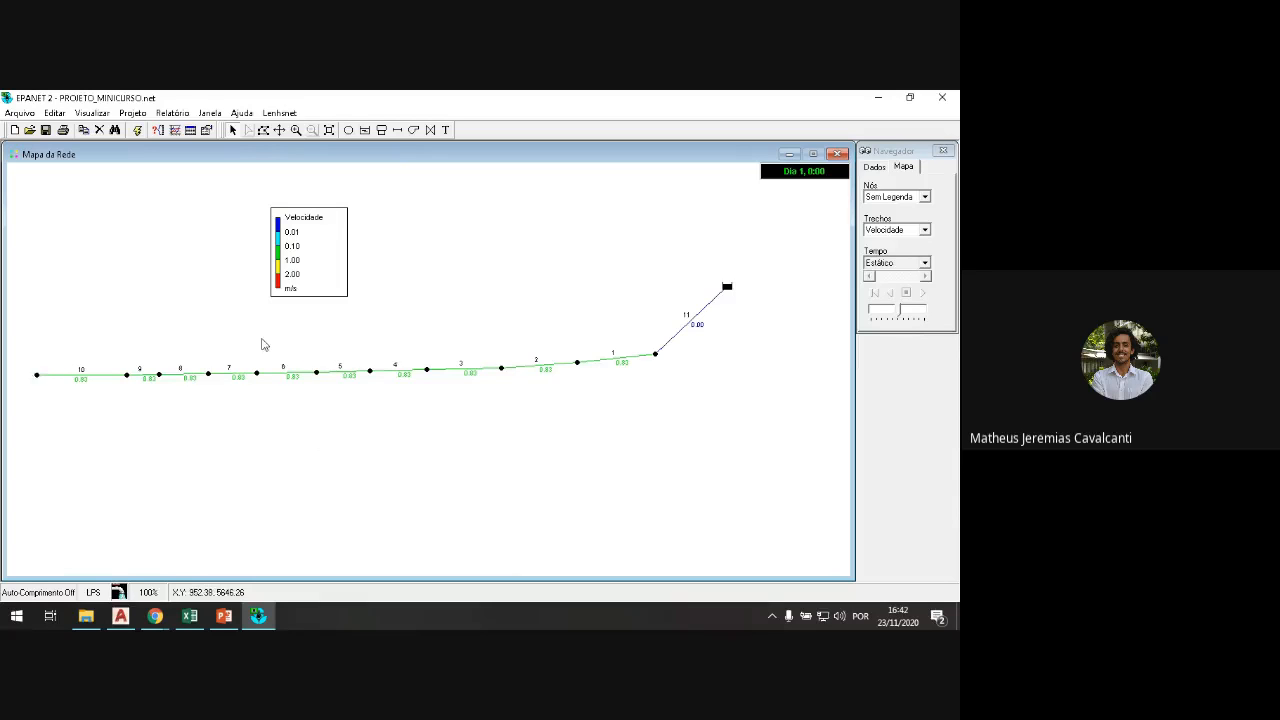
Step: Move the velocity legend above nodes 6 to 8, set the link theme to Sem Legenda and the node theme to Pressão
drag(320, 266, 391, 289)
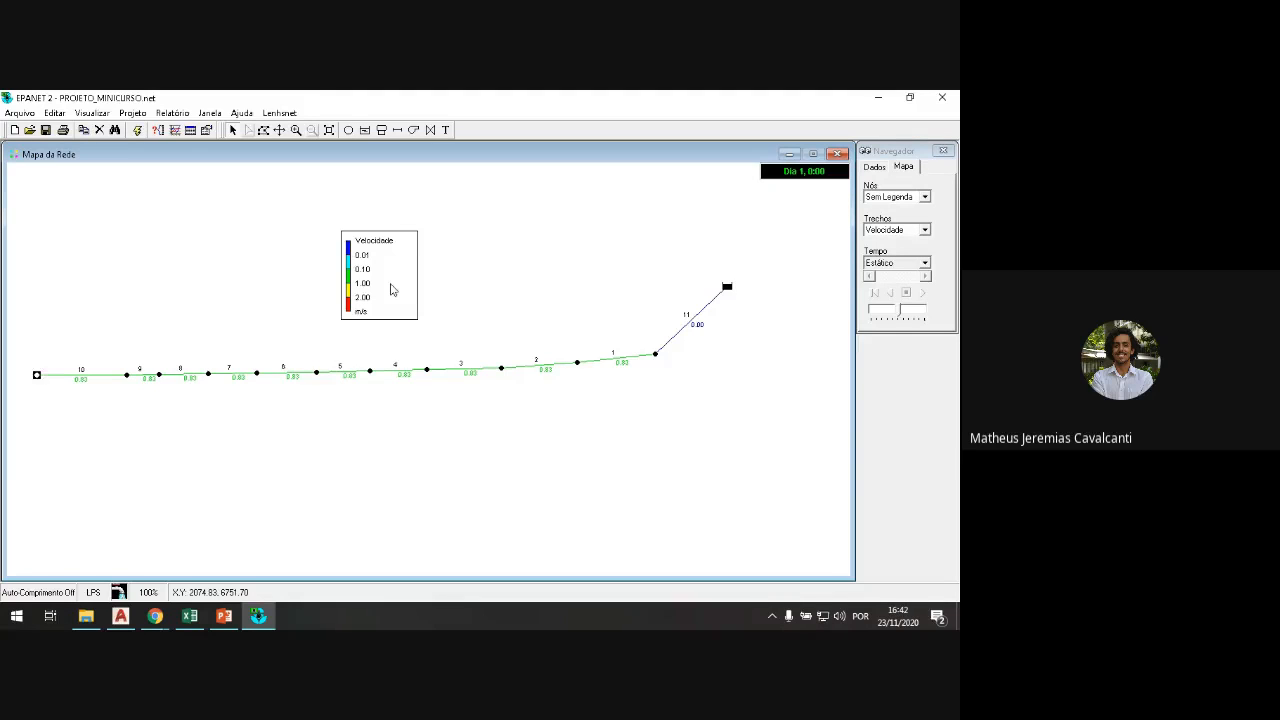
click(924, 230)
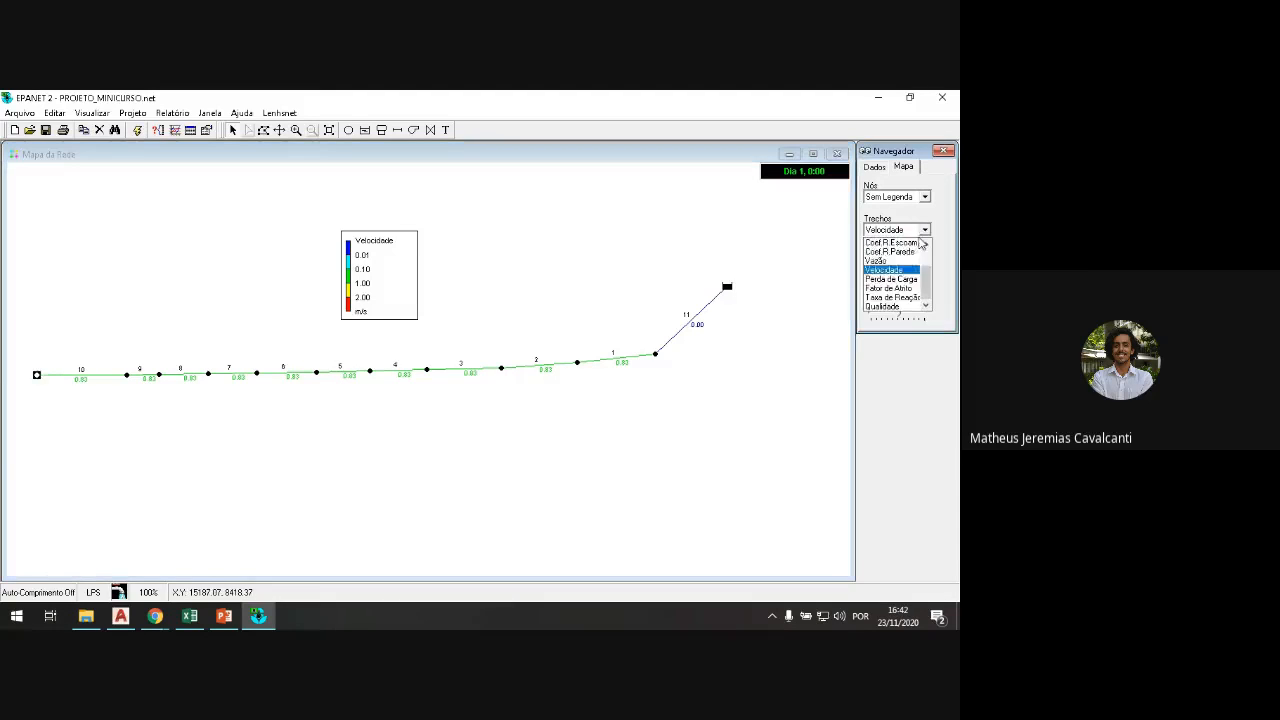
click(906, 244)
click(924, 196)
click(888, 258)
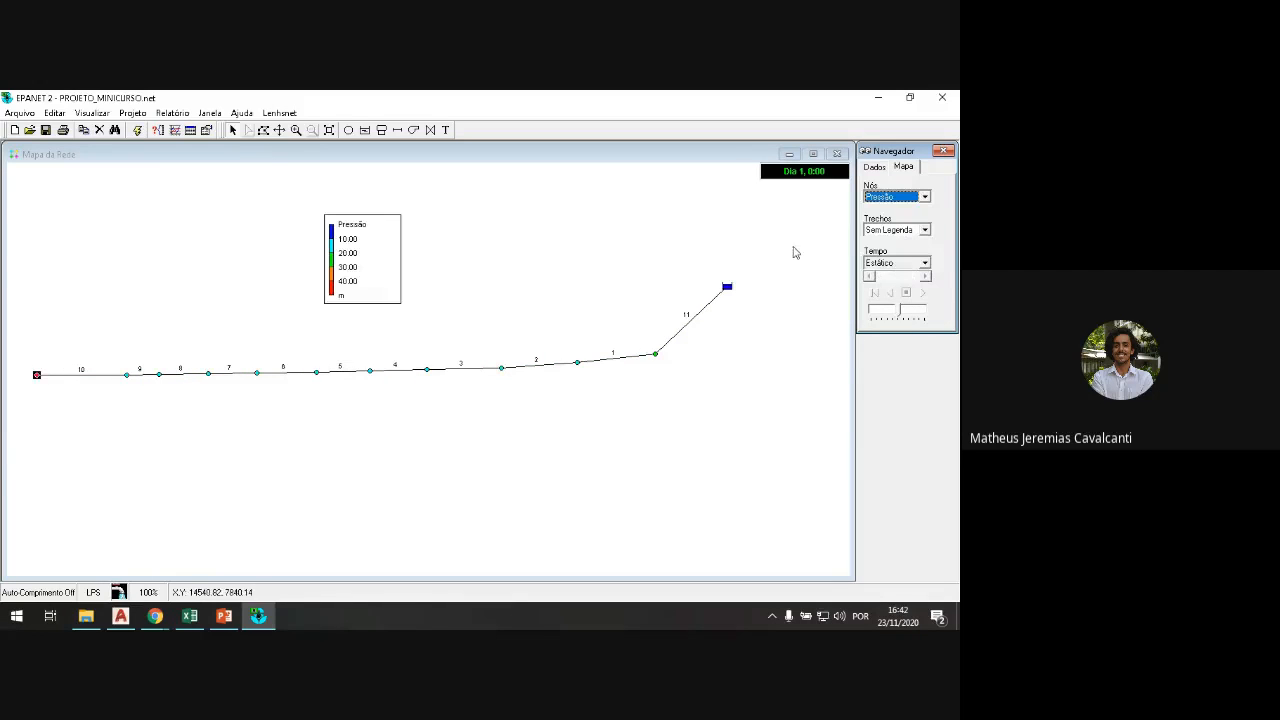
Step: Set the map notation to show node identifiers and values again and hide those of the links
click(100, 114)
click(110, 319)
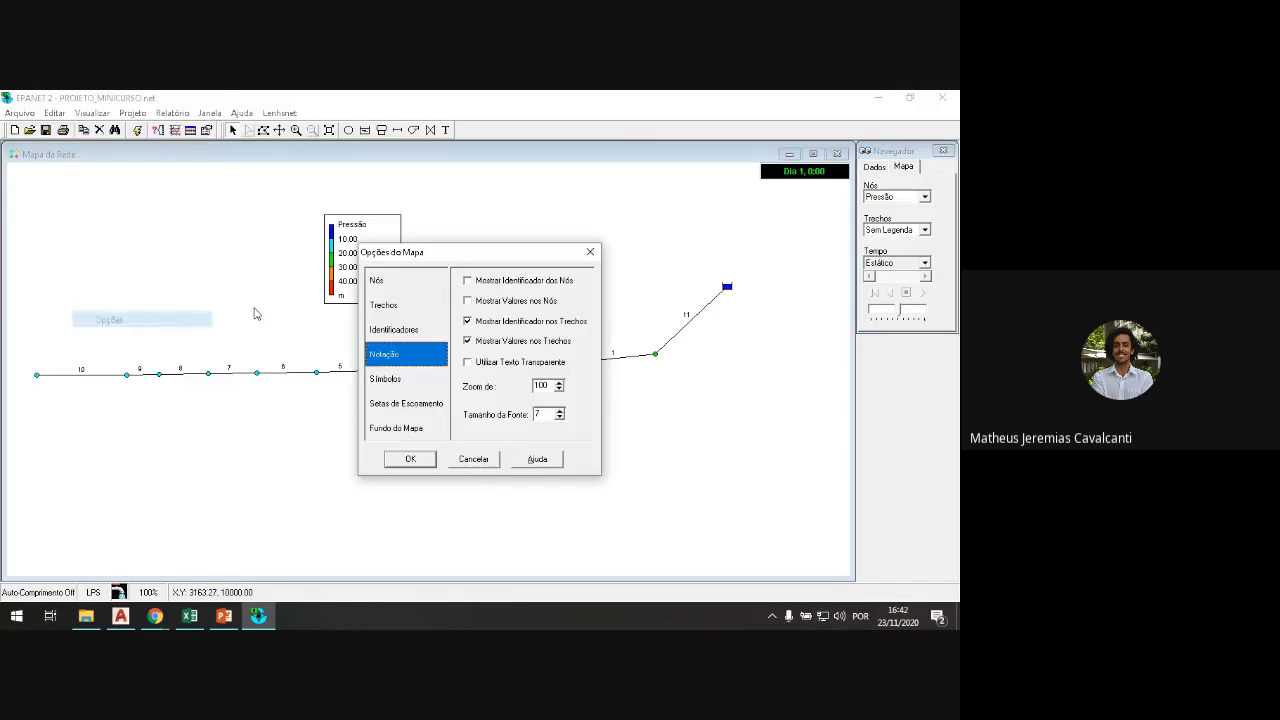
click(467, 321)
click(467, 301)
click(467, 281)
click(467, 341)
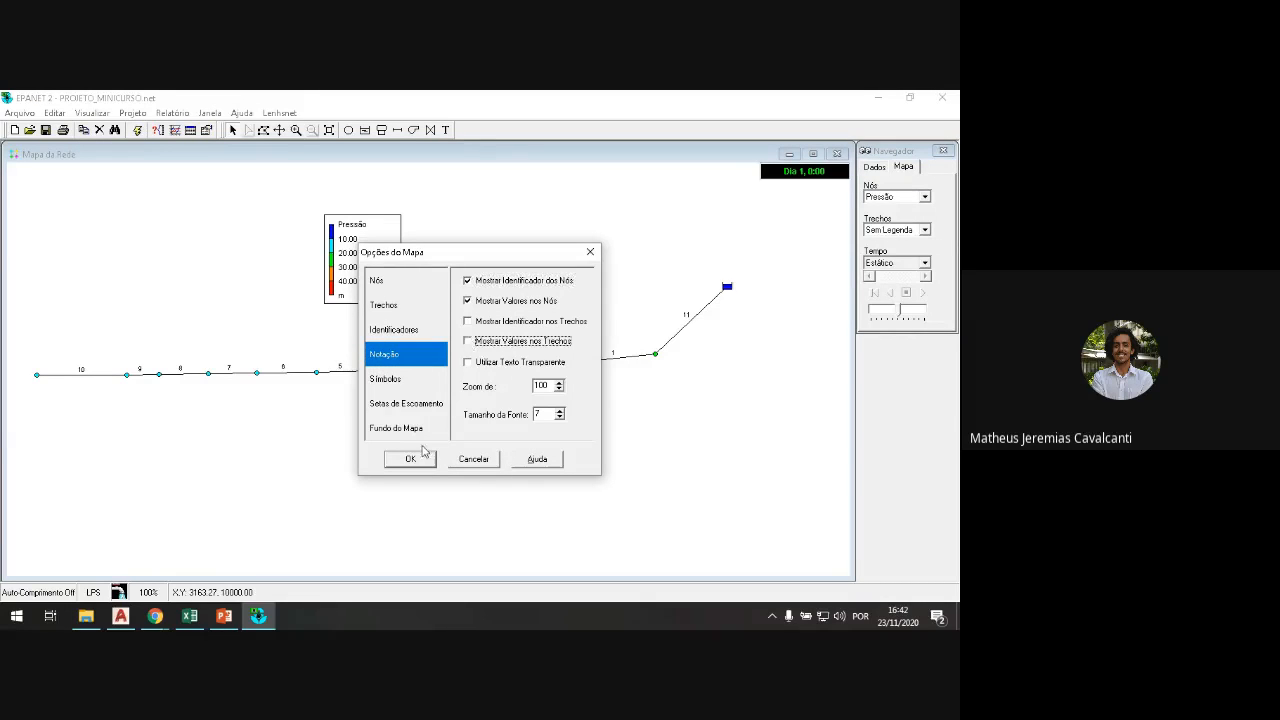
click(422, 458)
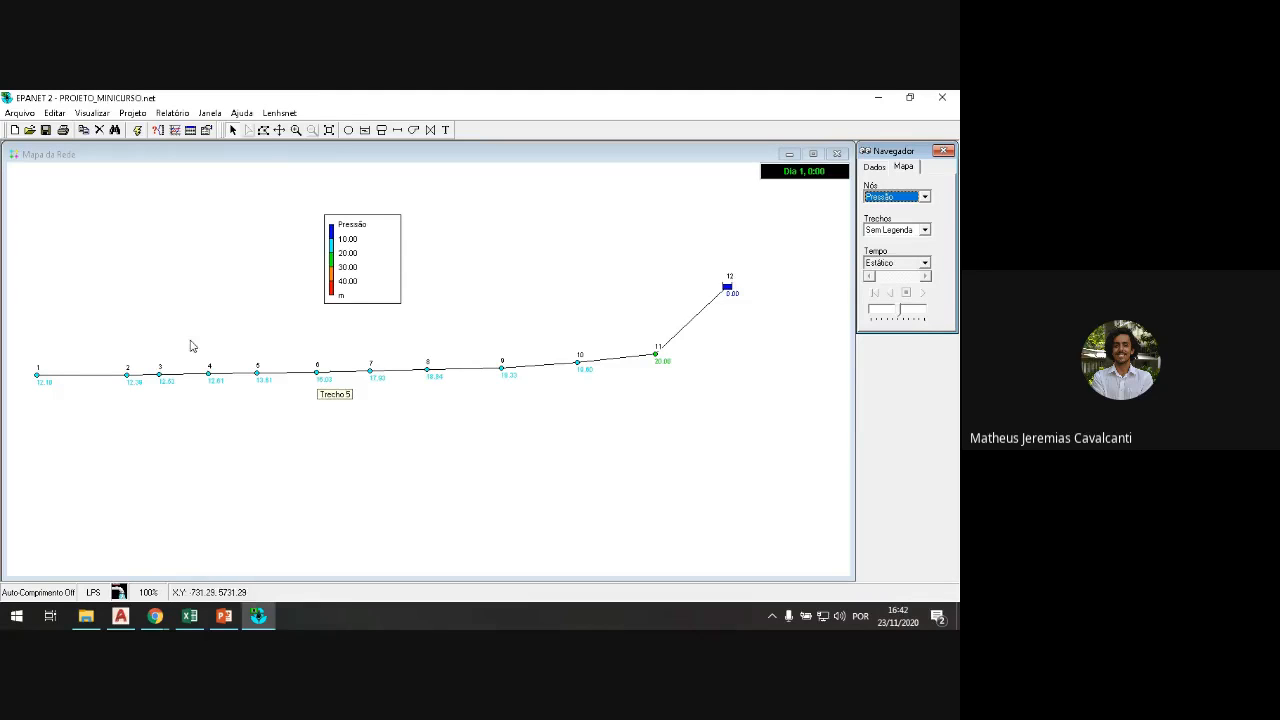
Step: Zoom in on nodes 1 to 3 to examine their pressures
click(296, 130)
drag(167, 418, 26, 351)
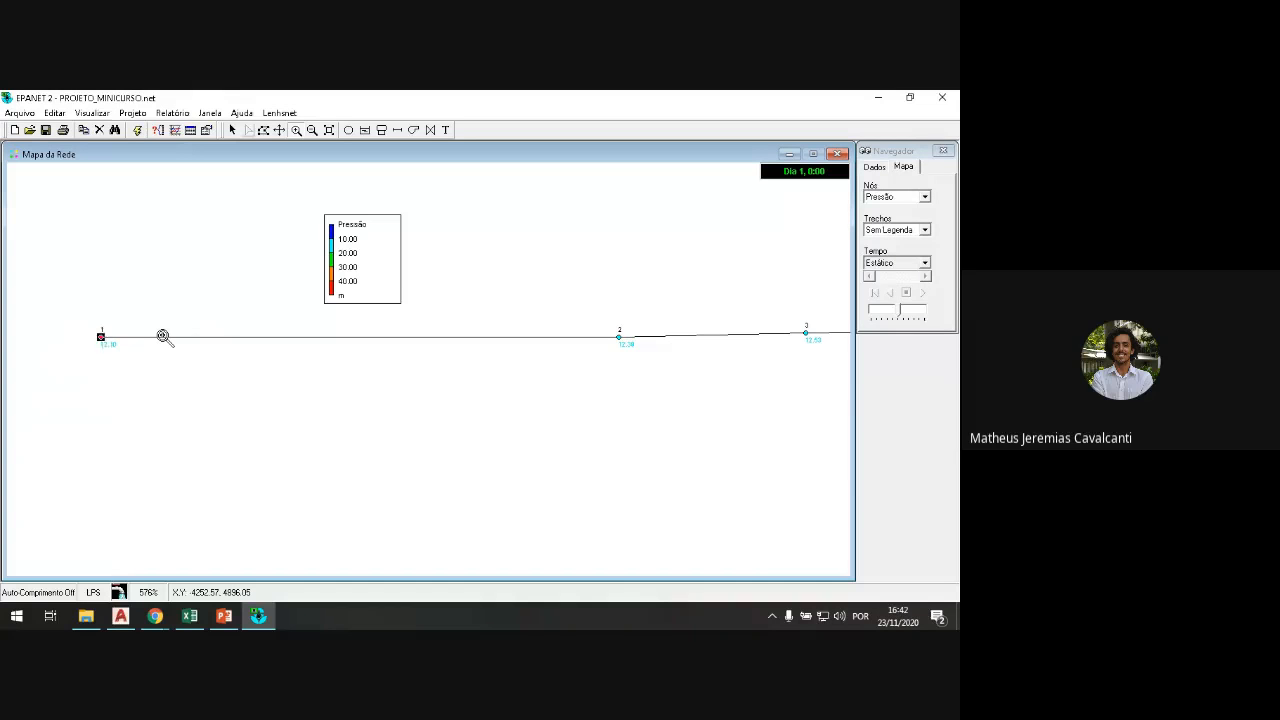
Step: Examine the properties of the link between nodes 8 and 9 and those of node 1, closing each editor
click(328, 131)
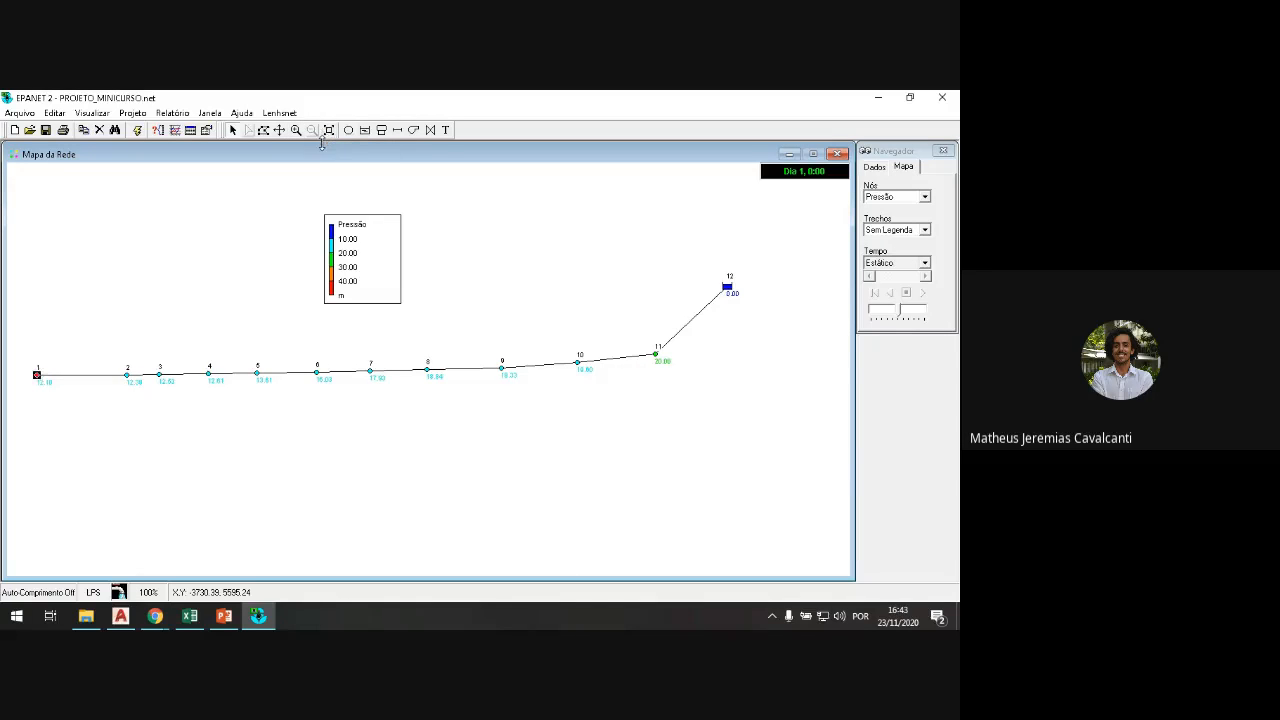
double_click(458, 372)
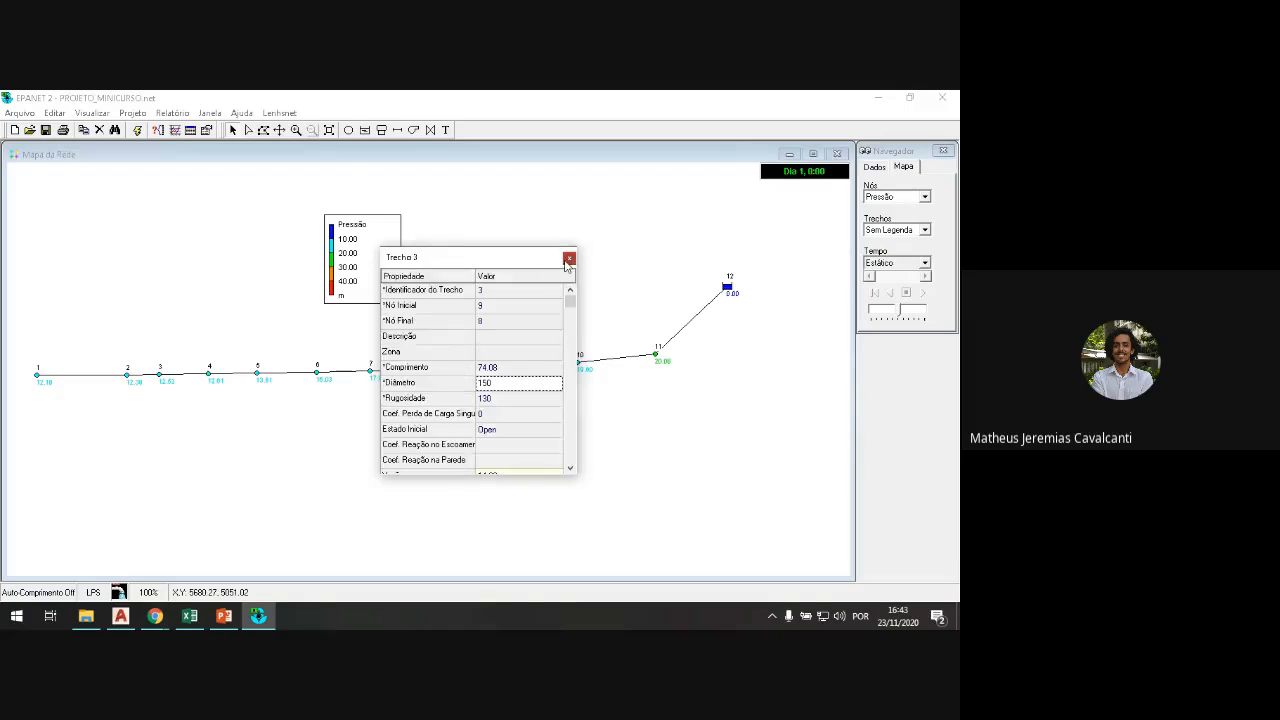
click(569, 258)
click(36, 376)
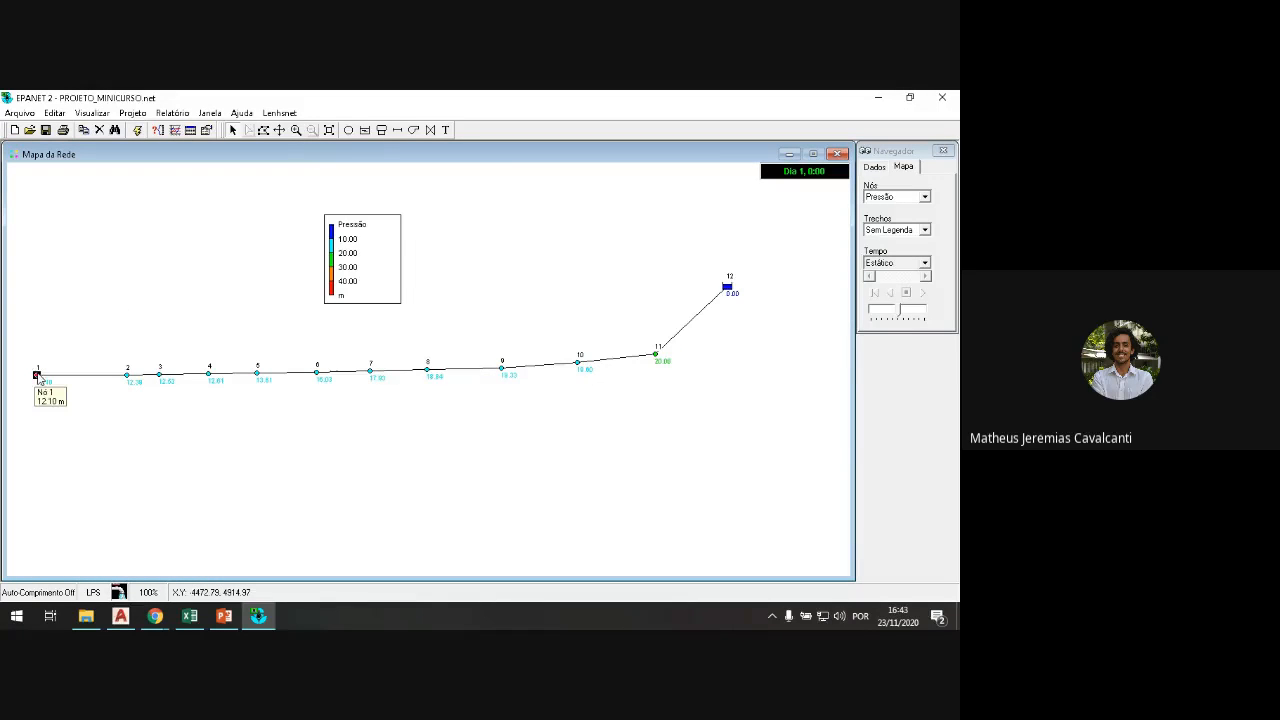
double_click(36, 376)
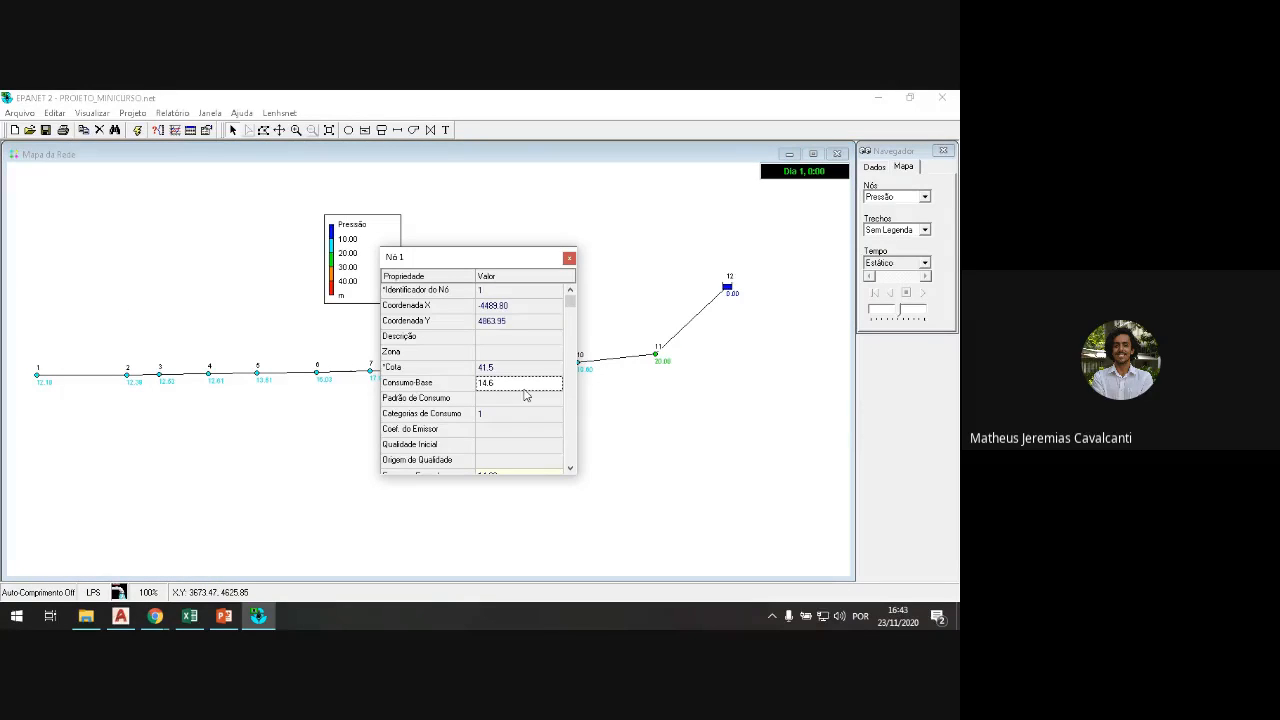
click(569, 258)
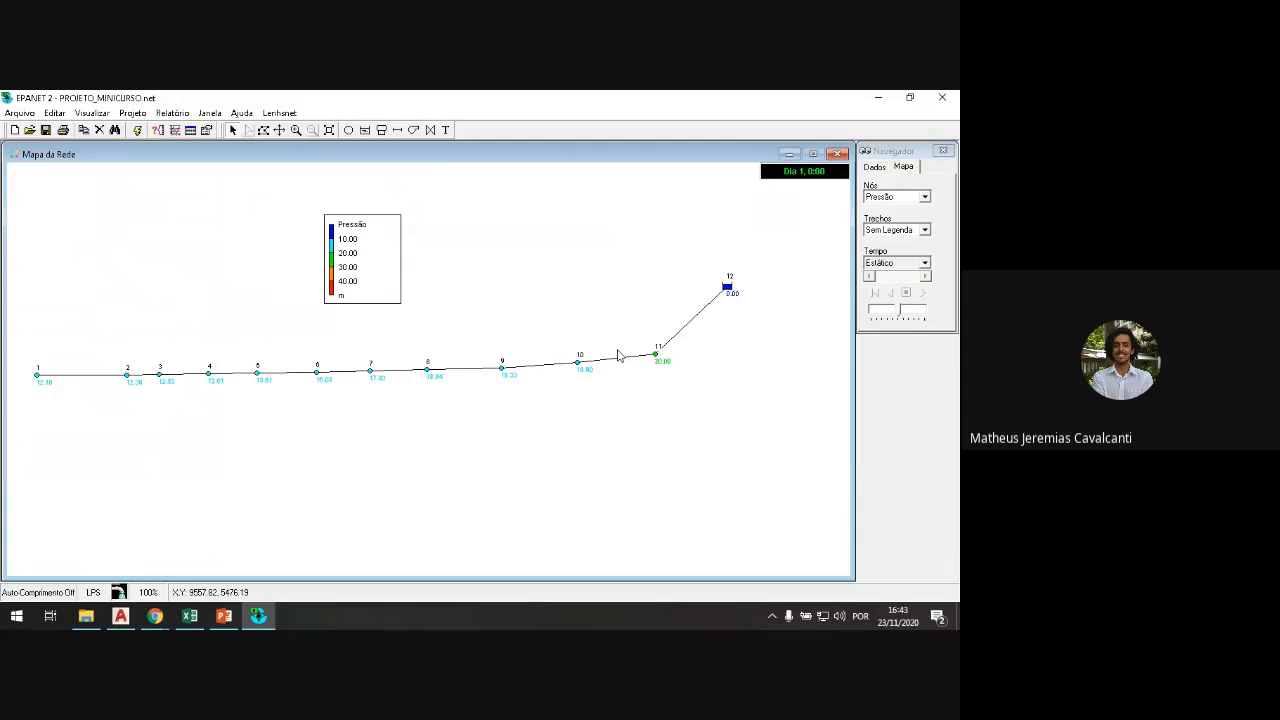
Step: Move the pressure legend slightly down on the map, closer to the pipeline
drag(392, 289, 440, 295)
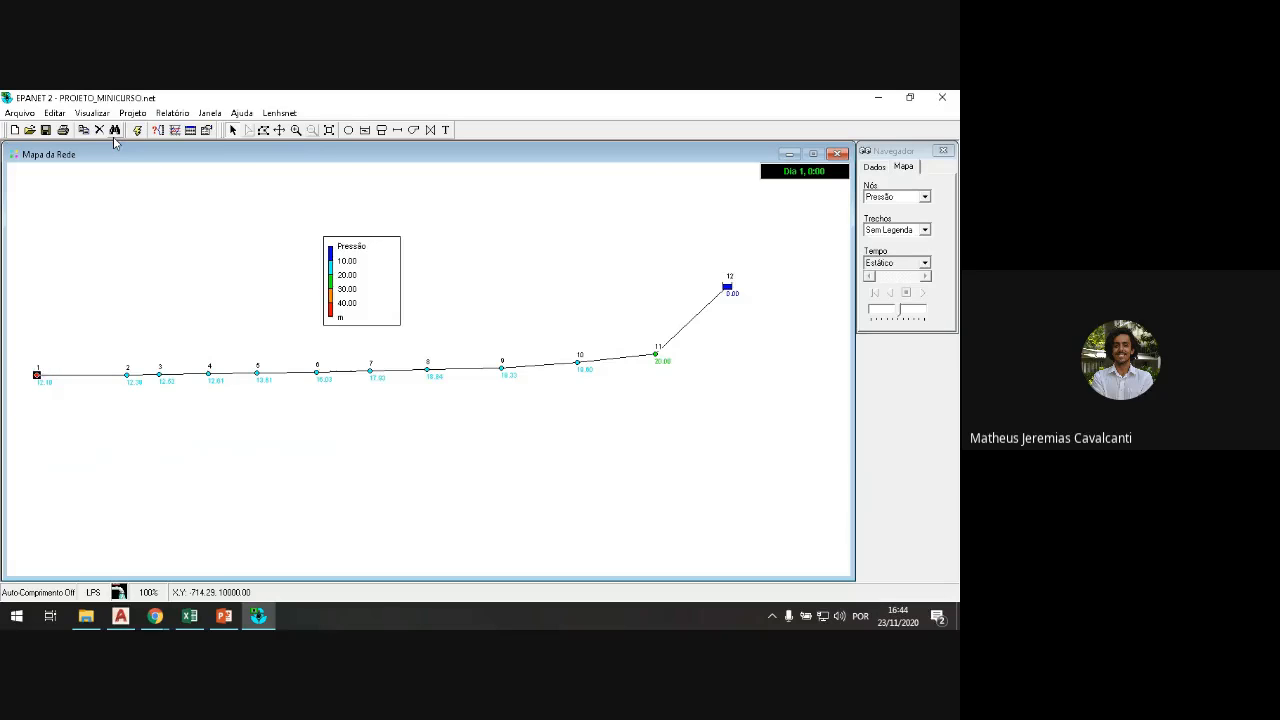
click(95, 114)
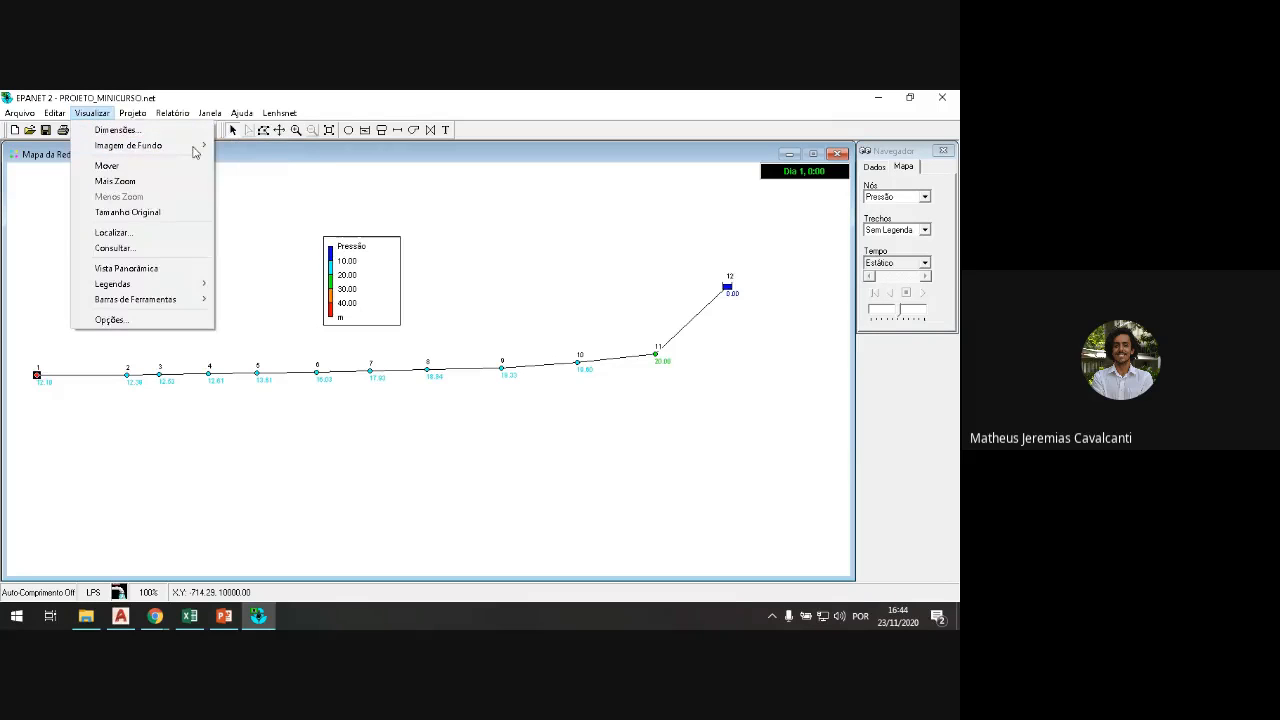
mouse_move(143, 117)
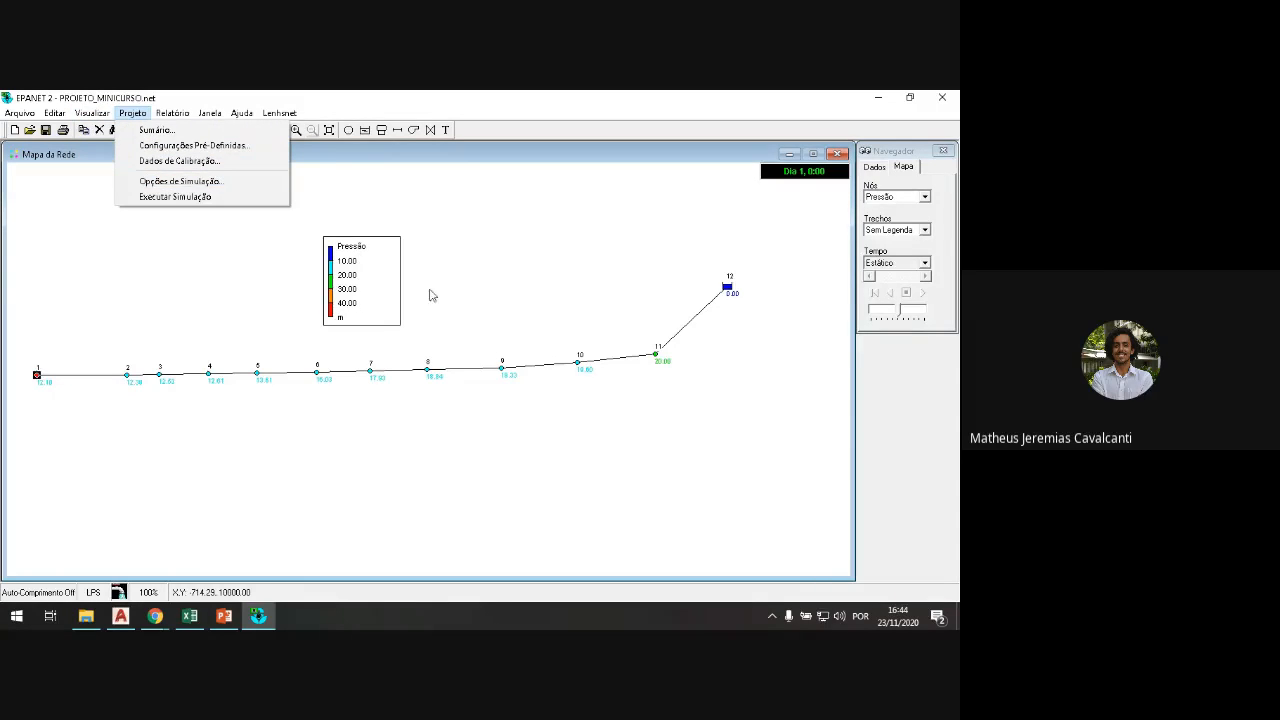
click(379, 208)
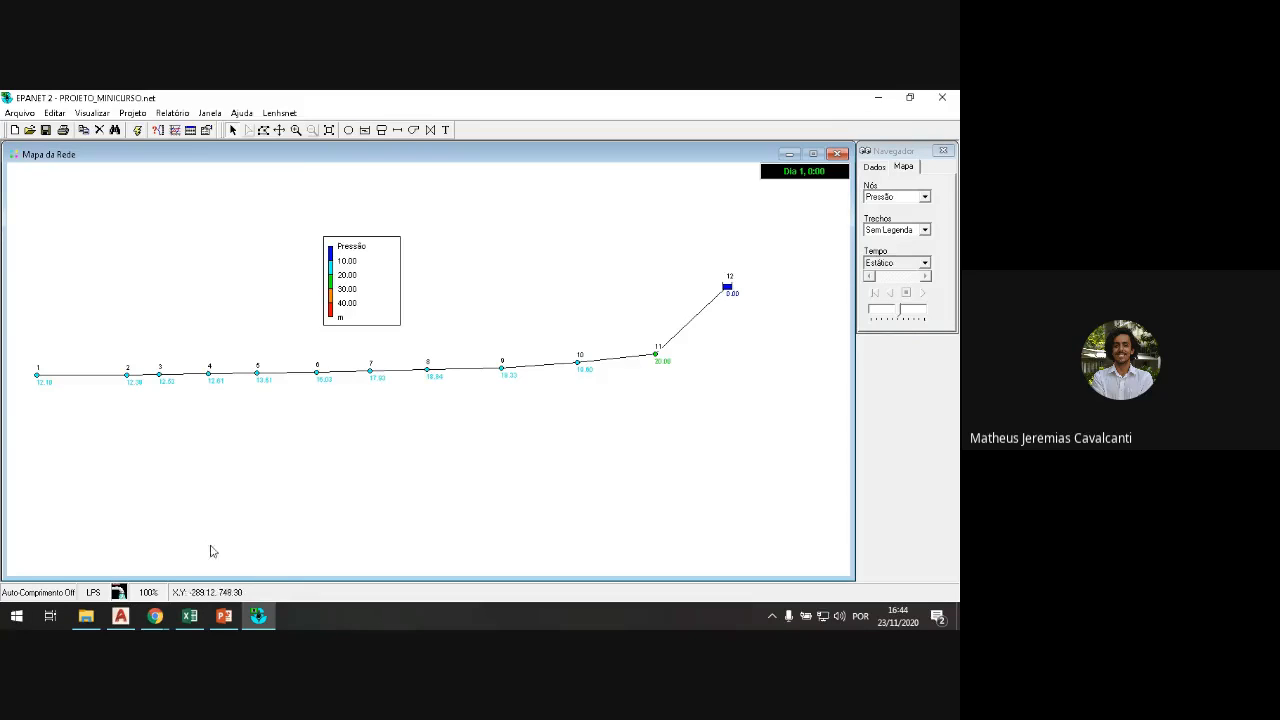
Step: Switch to the Google Meet call in Chrome and stop presenting the screen
mouse_move(158, 618)
click(124, 558)
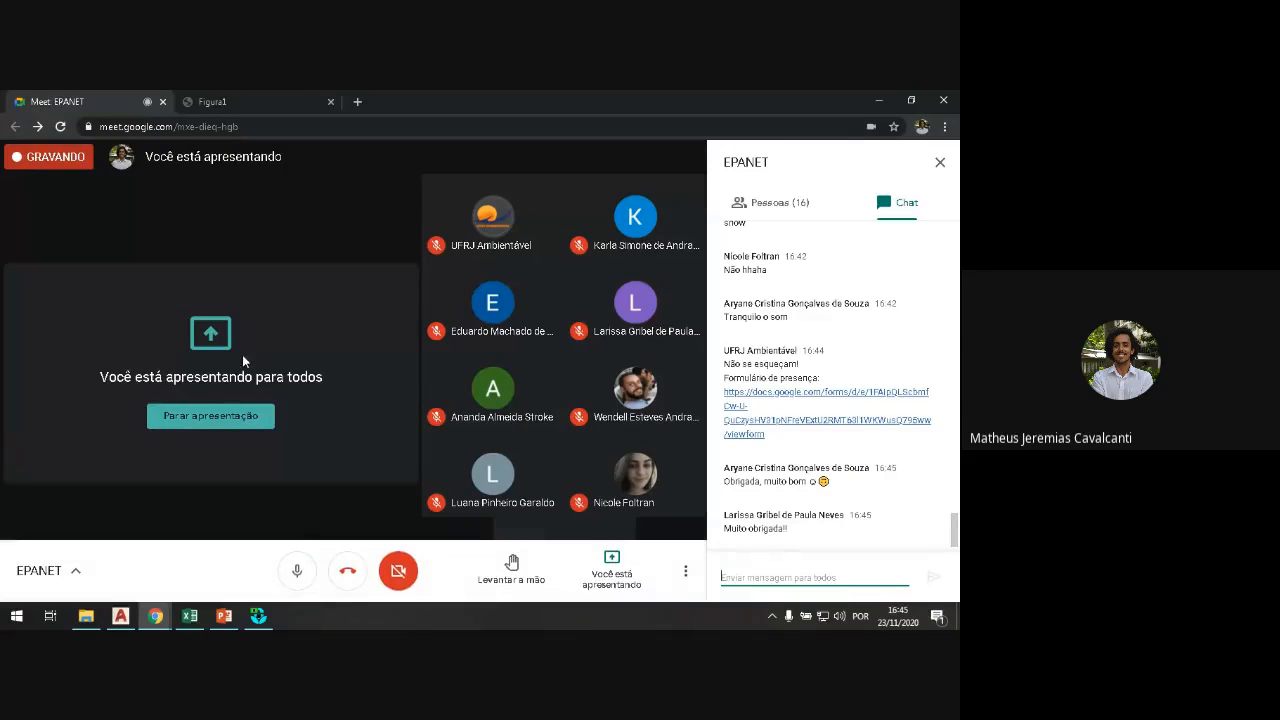
click(229, 415)
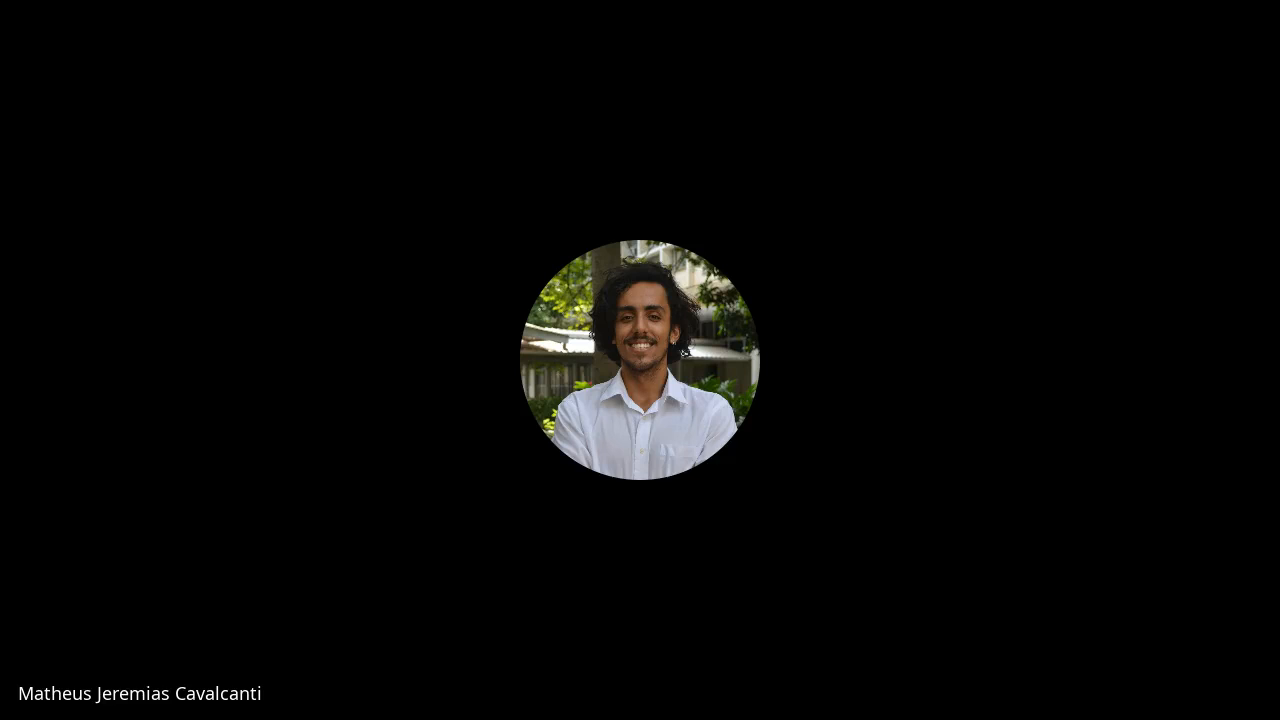